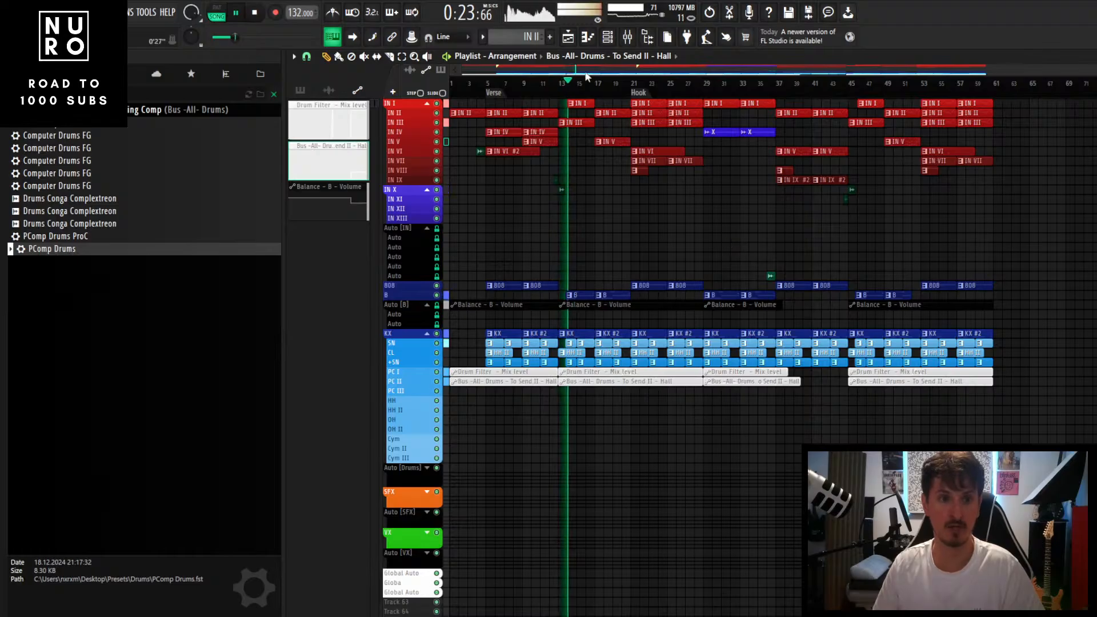
# Step: Open the mixer during playback, look through its bus, bass and instrument tracks, and lower it to uncover the playlist
pyautogui.press('F9')
pyautogui.moveTo(674, 278); pyautogui.dragTo(650, 235)
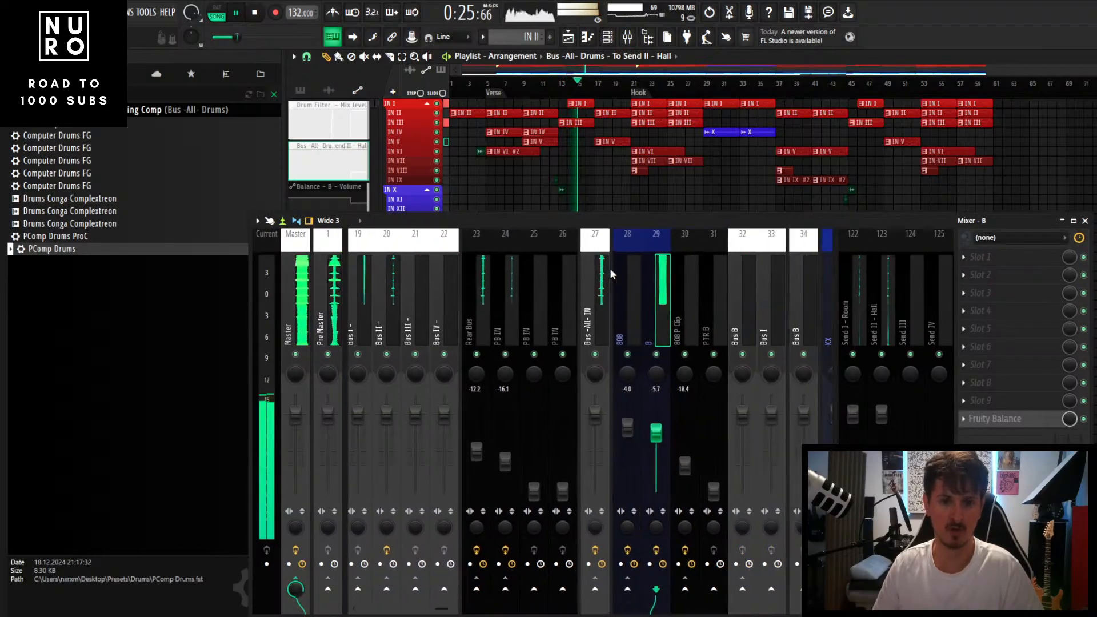
pyautogui.scroll(-4, 610, 269)
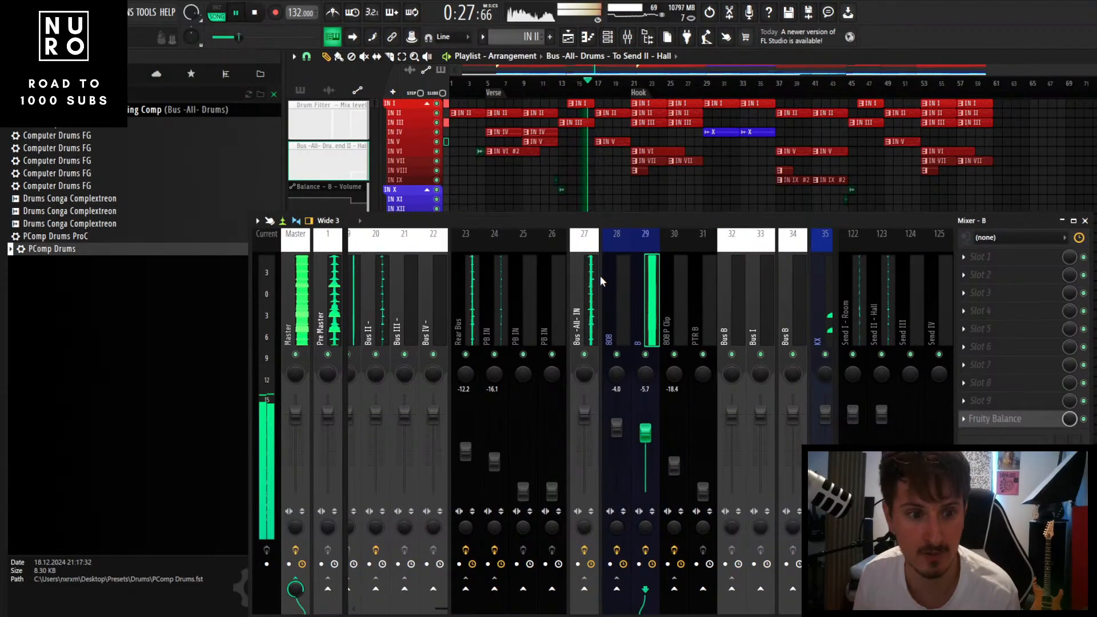
pyautogui.scroll(10, 600, 275)
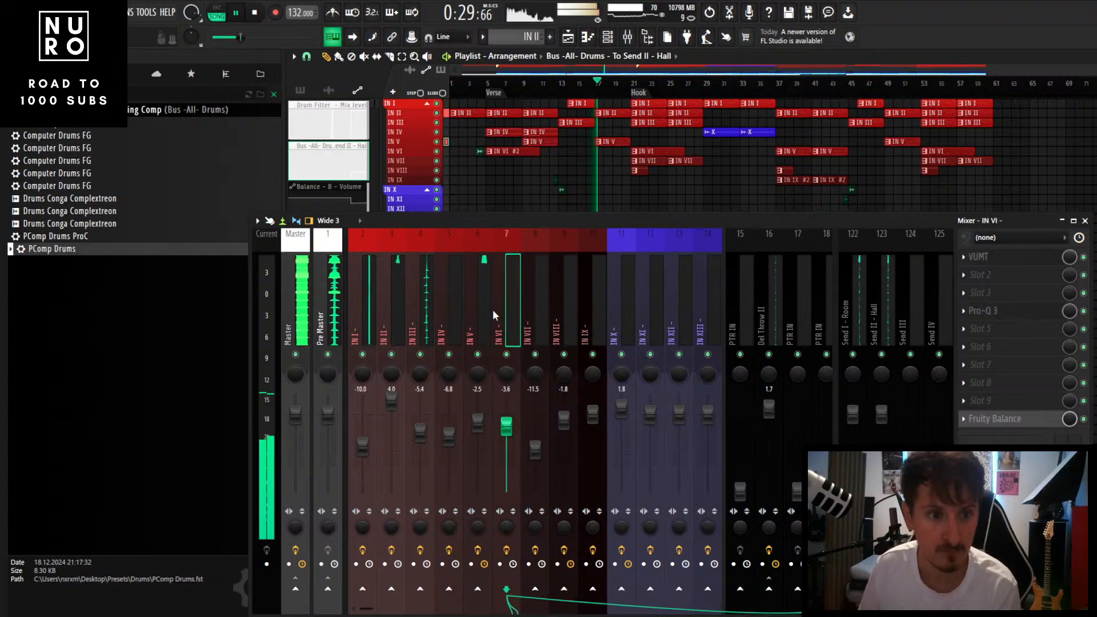
pyautogui.moveTo(728, 223); pyautogui.dragTo(727, 450)
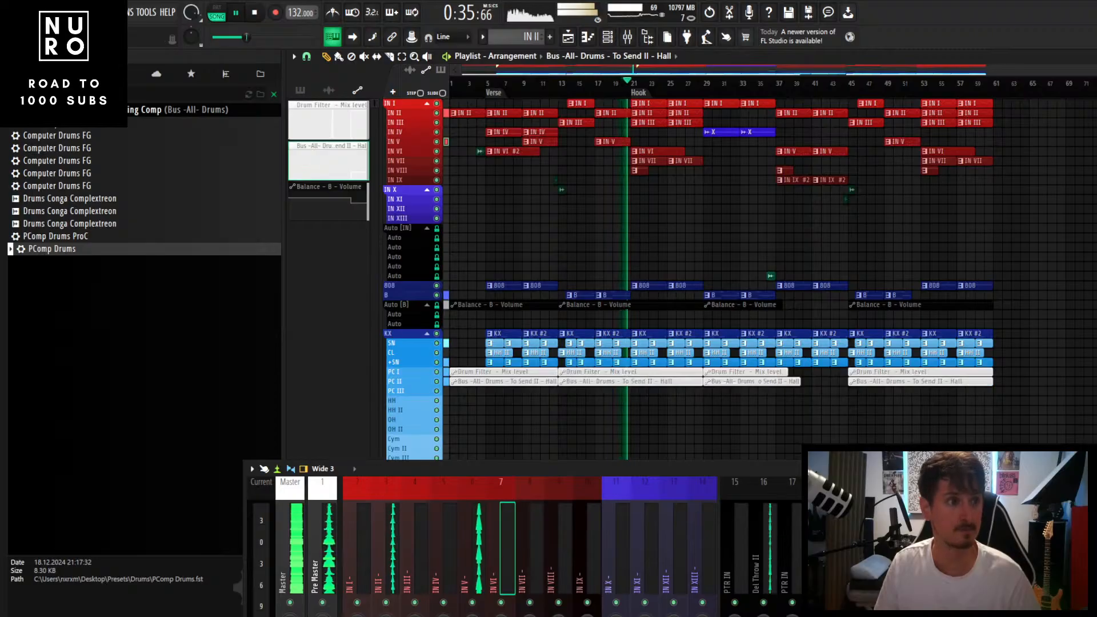
pyautogui.click(11, 12)
pyautogui.click(35, 67)
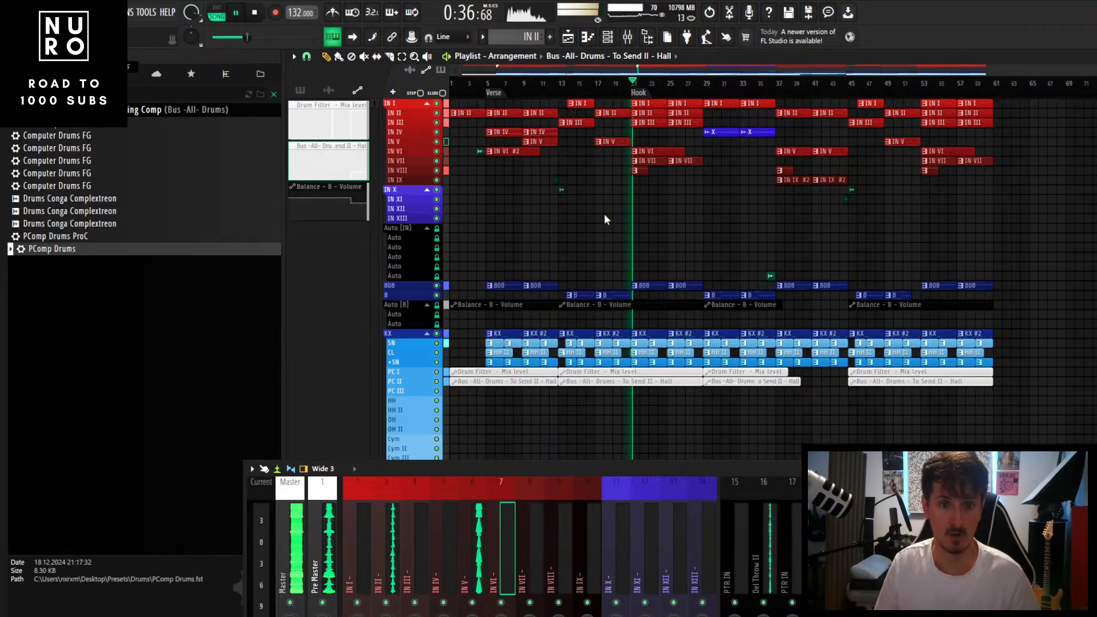
# Step: Stop playback, look through the mixer tracks from the IN channels to the cymbals and back, and close the mixer
pyautogui.scroll(1, 606, 215)
pyautogui.moveTo(681, 471); pyautogui.dragTo(664, 229)
pyautogui.press('space')
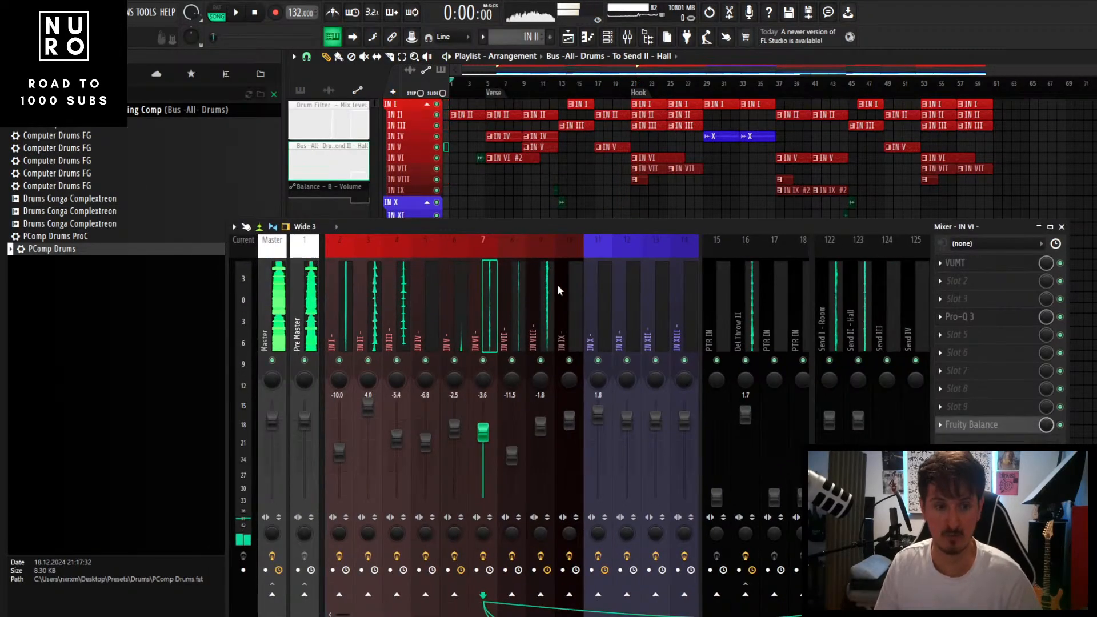
pyautogui.scroll(-8, 557, 284)
pyautogui.scroll(8, 605, 294)
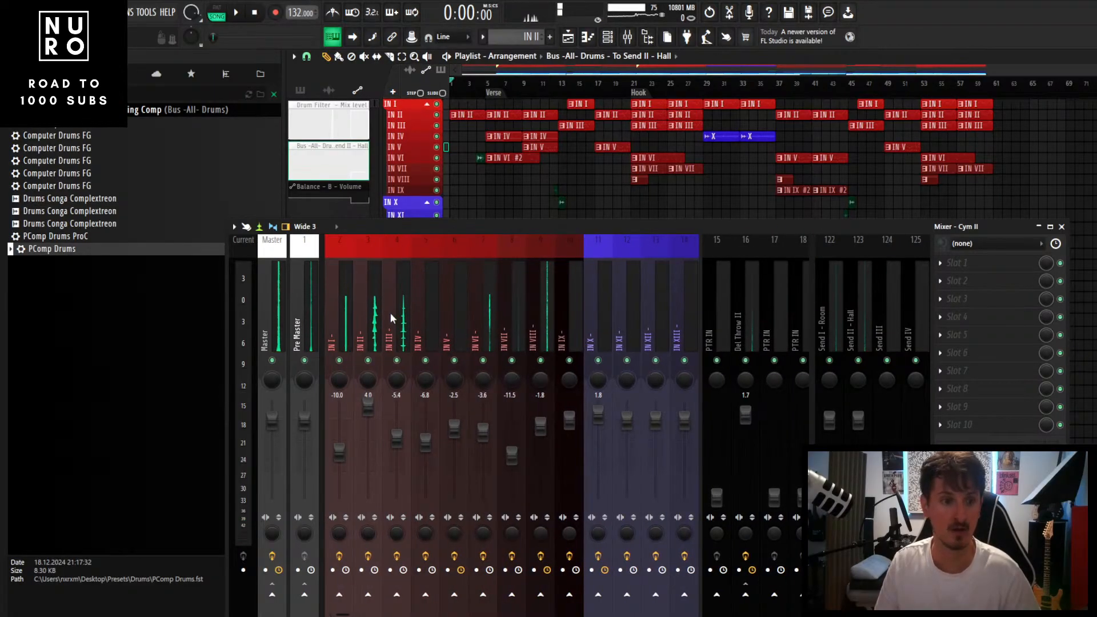
pyautogui.moveTo(391, 315); pyautogui.dragTo(512, 320)
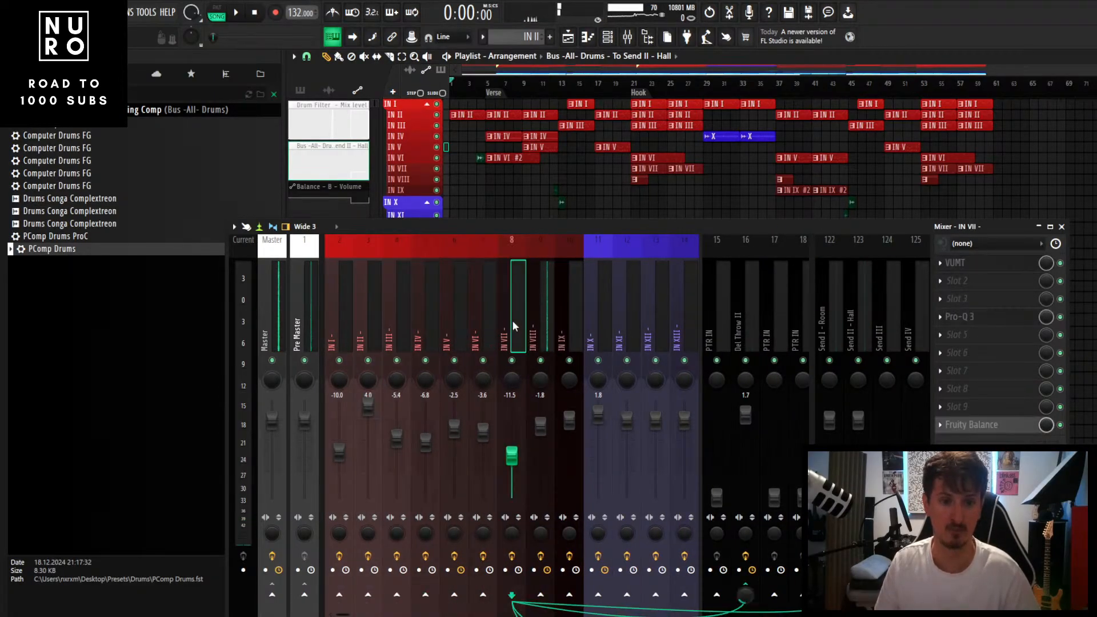
pyautogui.click(1061, 228)
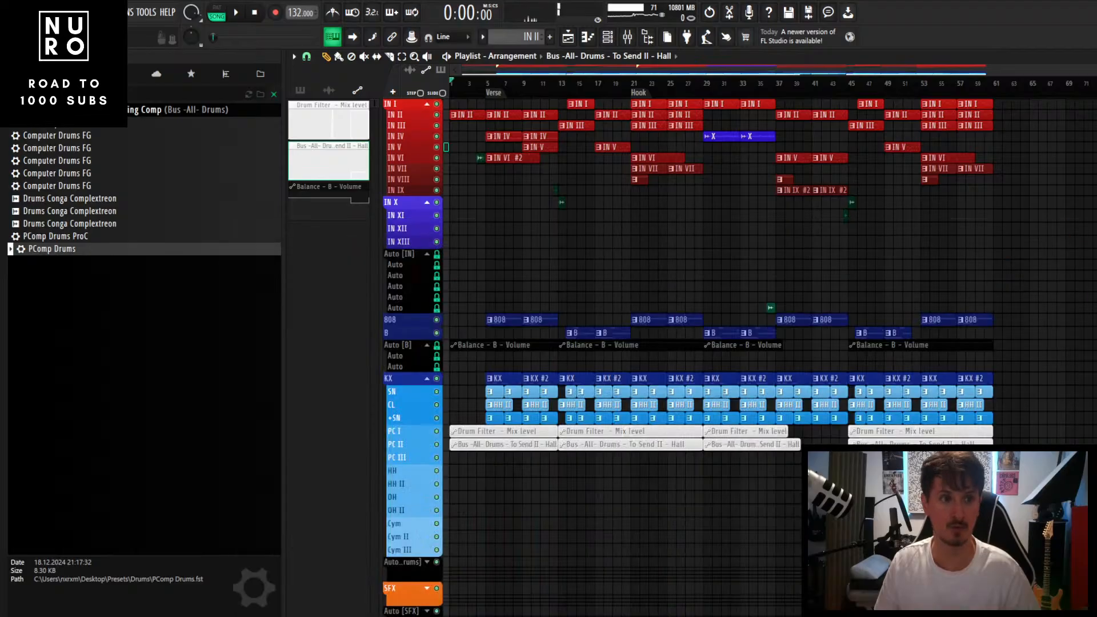
# Step: Switch to a fresh FL Studio 21 session and dismiss the ASIO Link Pro window
pyautogui.click(12, 12)
pyautogui.click(34, 66)
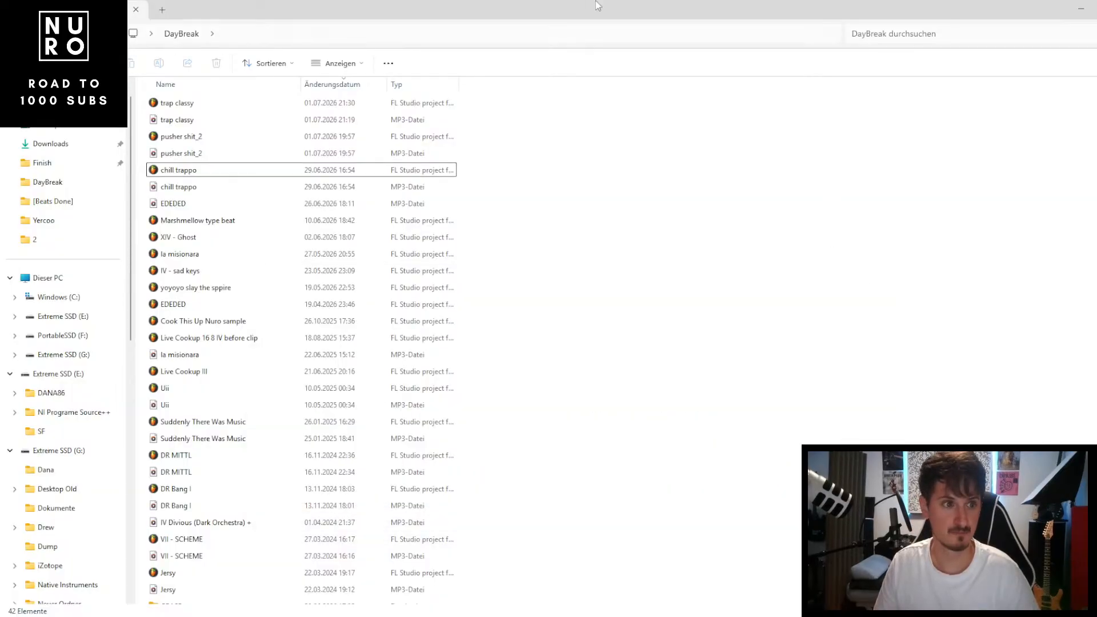
pyautogui.press('super')
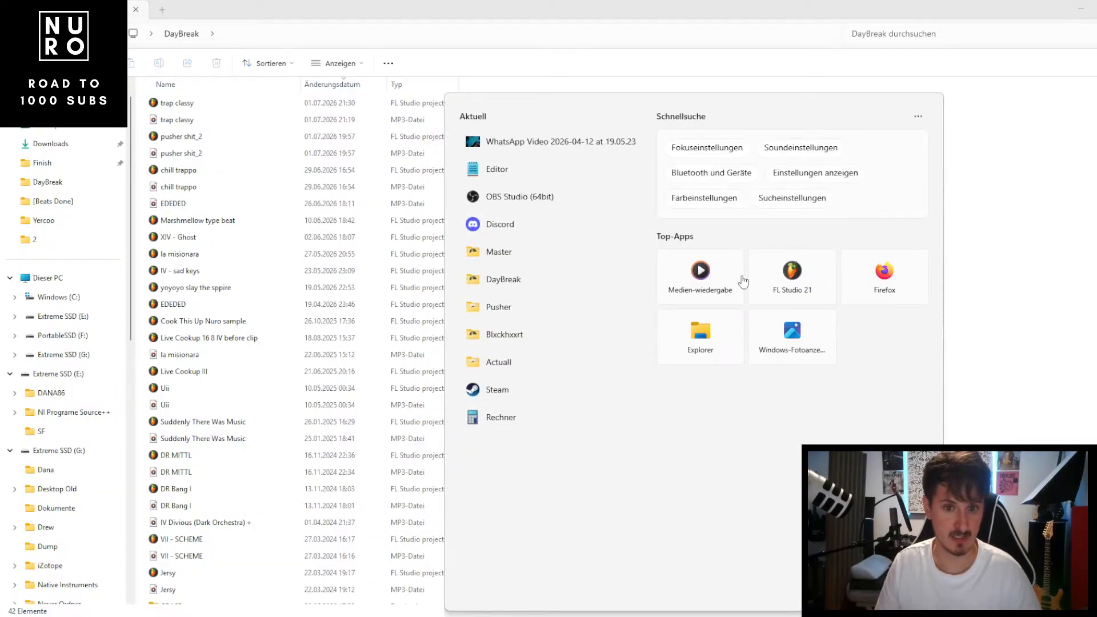
pyautogui.click(781, 285)
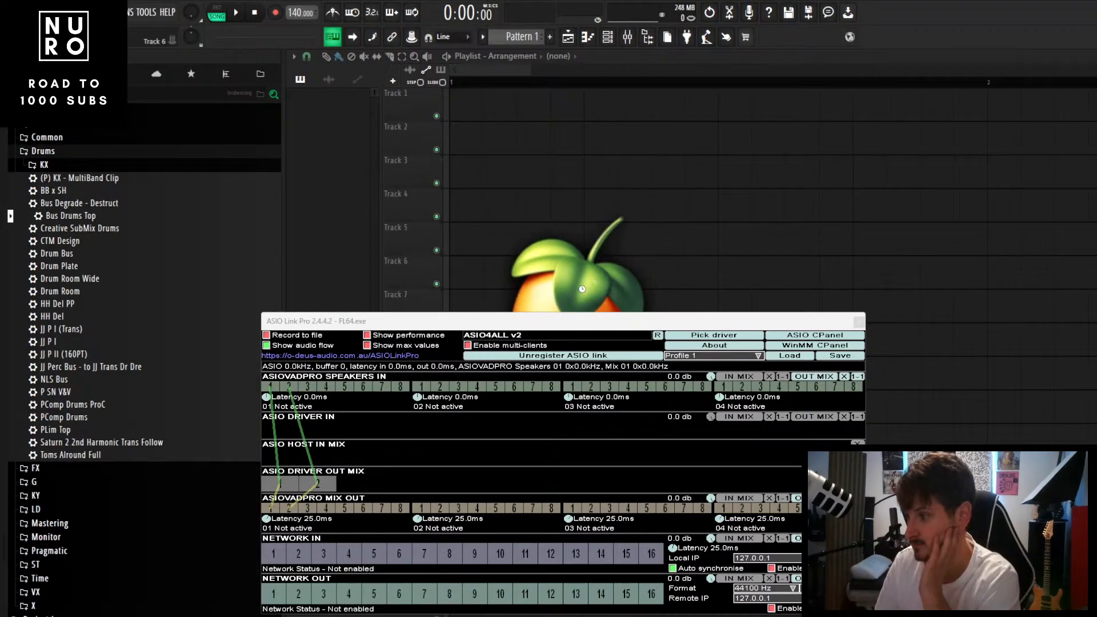
pyautogui.click(859, 323)
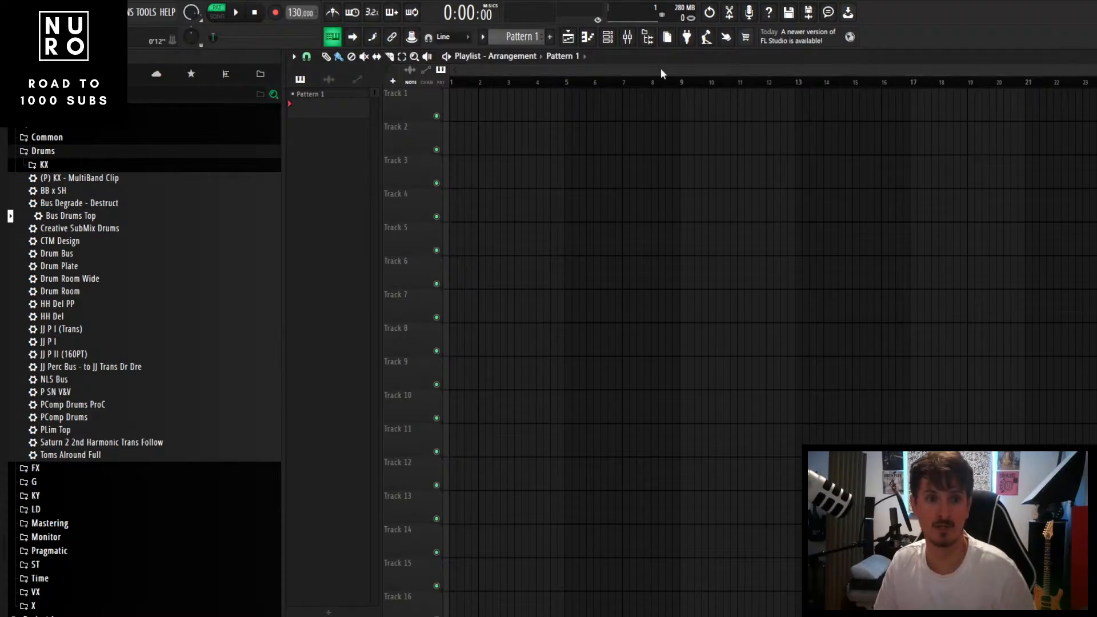
# Step: Hide the browser so that the empty playlist fills the workspace
pyautogui.scroll(2, 583, 159)
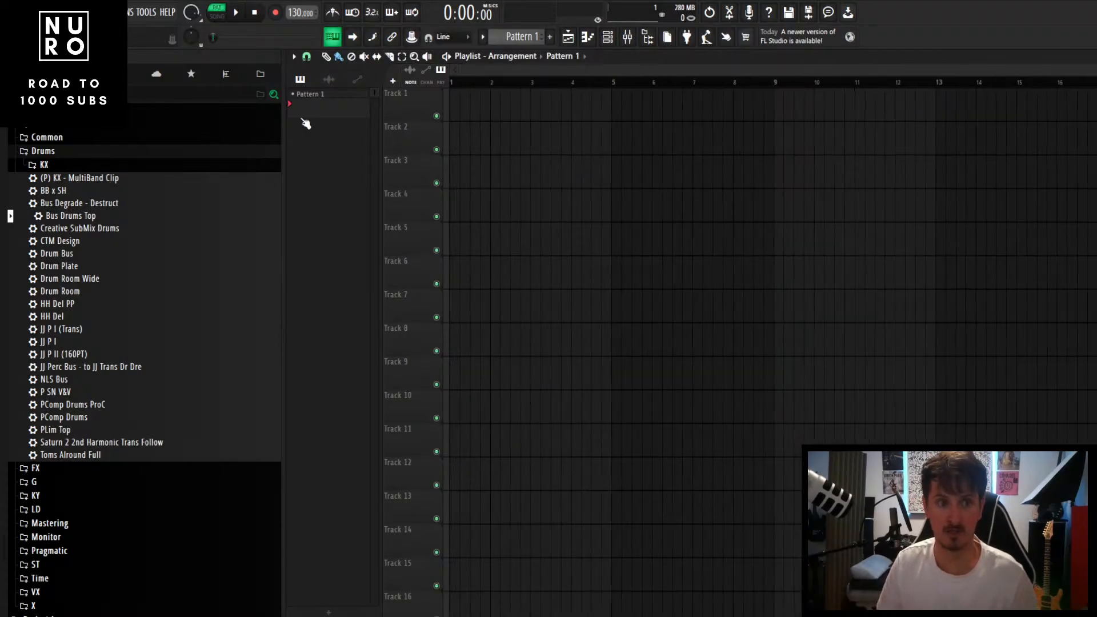
pyautogui.click(649, 39)
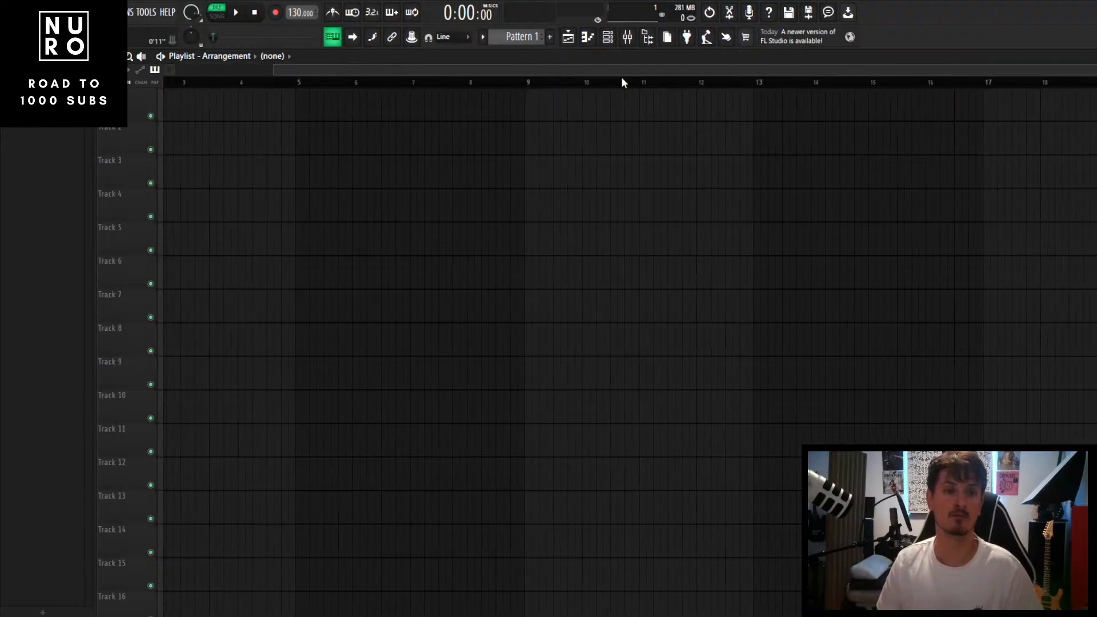
pyautogui.click(568, 37)
pyautogui.click(568, 38)
# Step: Open the mixer, select Insert 1, and reposition the mixer over the lower part of the playlist
pyautogui.click(628, 38)
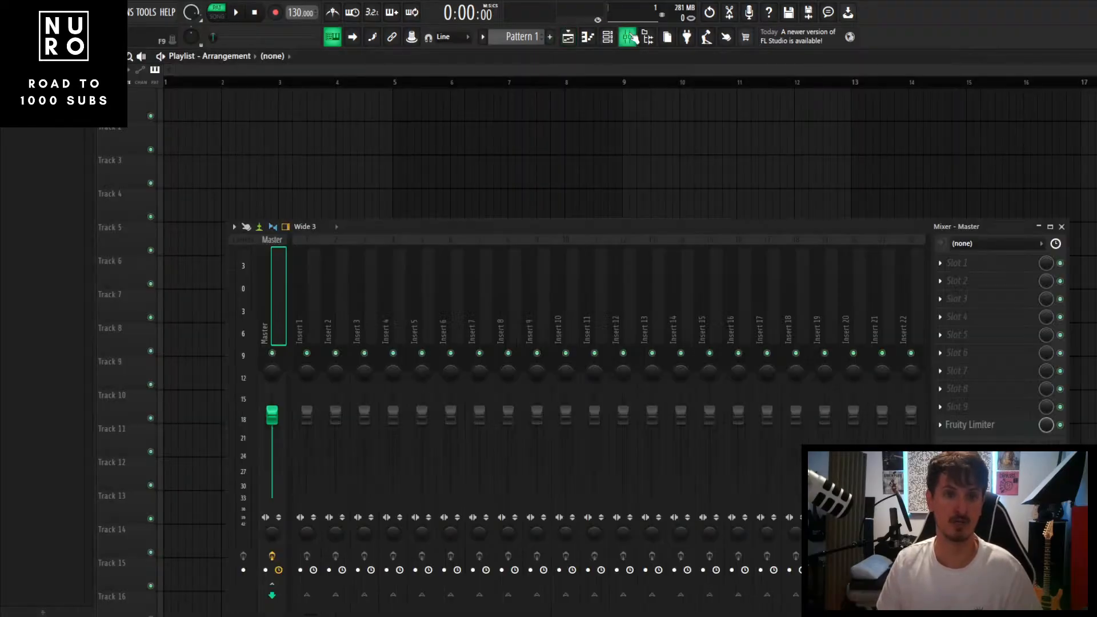
pyautogui.scroll(-3, 437, 236)
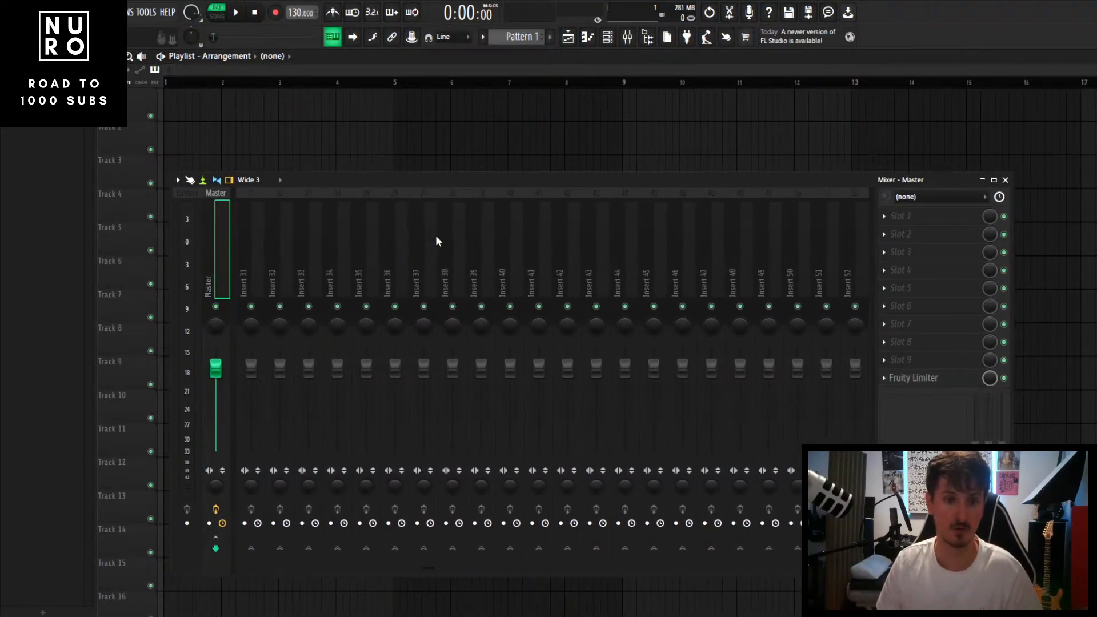
pyautogui.scroll(3, 436, 236)
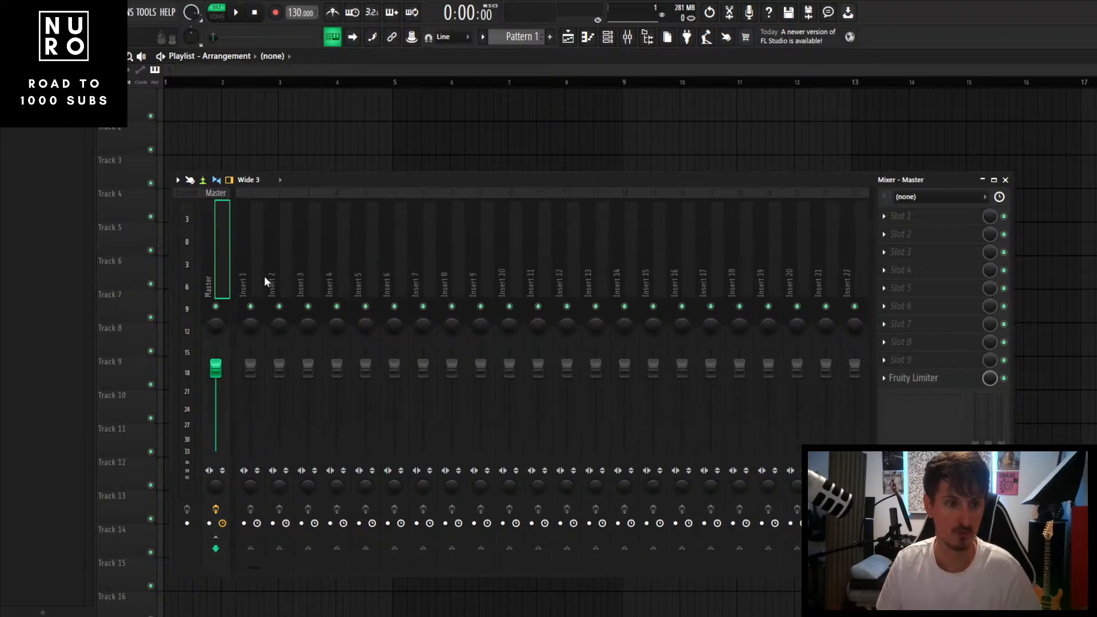
pyautogui.moveTo(266, 276)
pyautogui.mouseDown()
pyautogui.moveTo(610, 267)
pyautogui.moveTo(256, 290)
pyautogui.mouseUp()
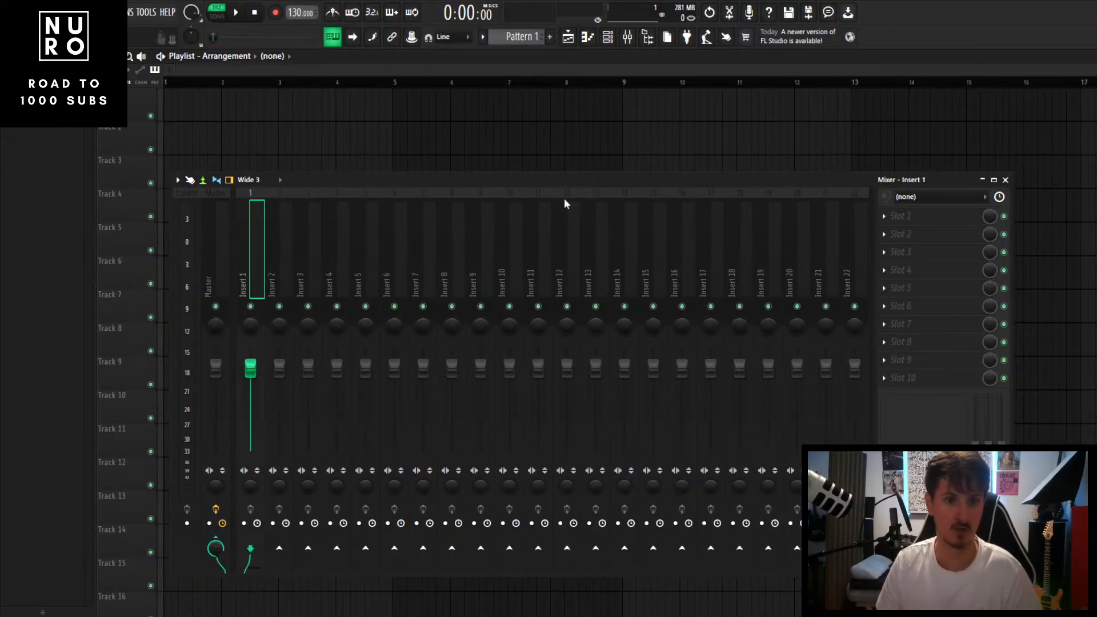
pyautogui.moveTo(574, 182); pyautogui.dragTo(534, 222)
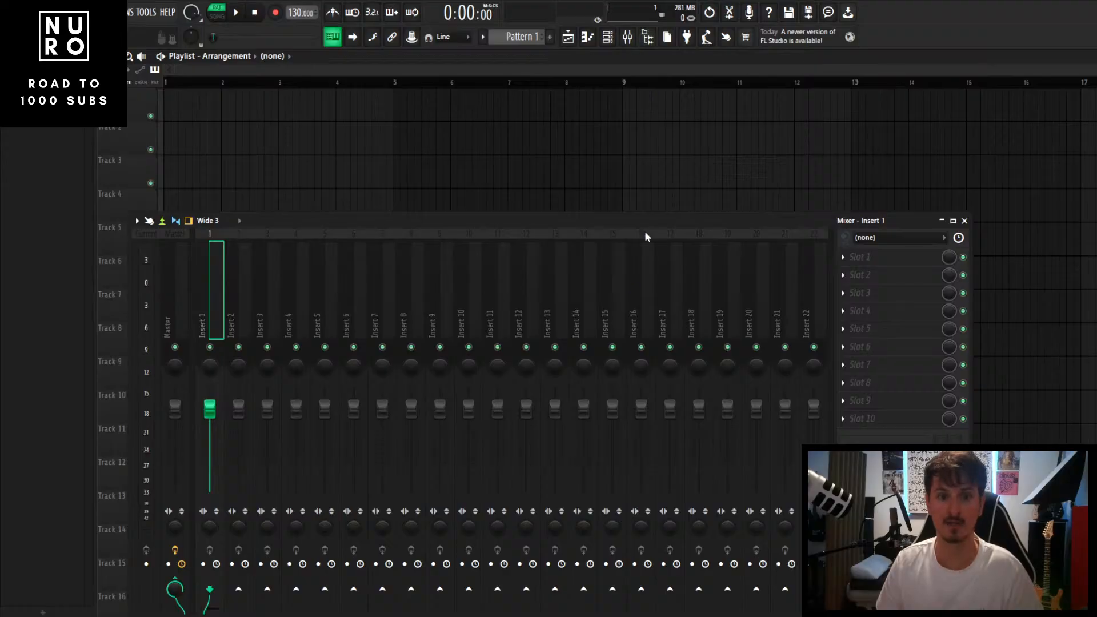
pyautogui.moveTo(646, 233); pyautogui.dragTo(636, 280)
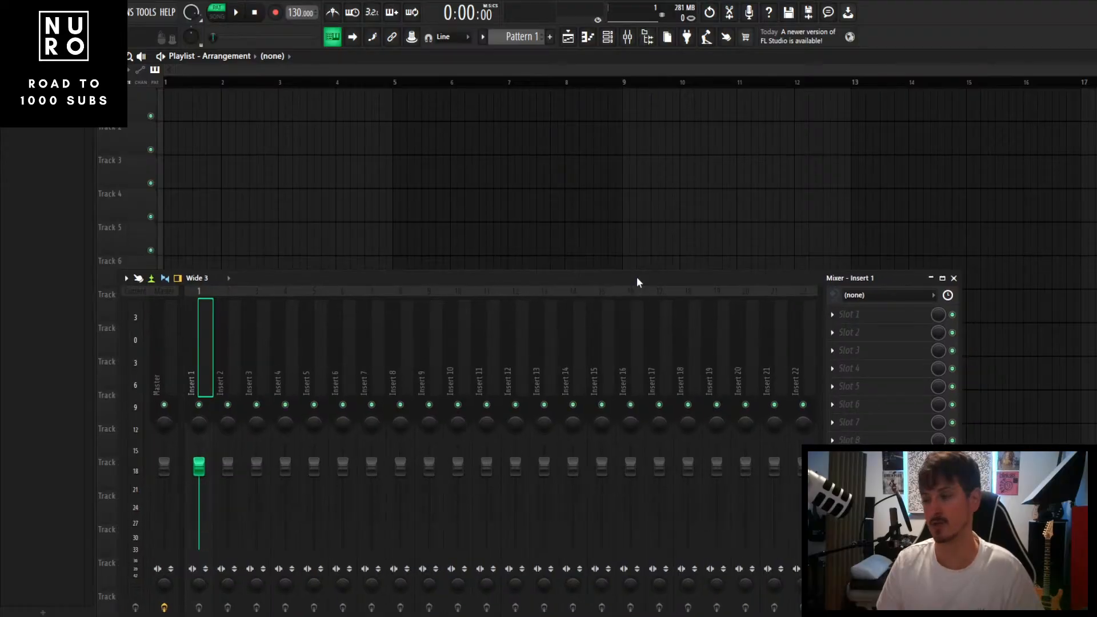
# Step: Hide and show the playlist window several times
pyautogui.click(572, 41)
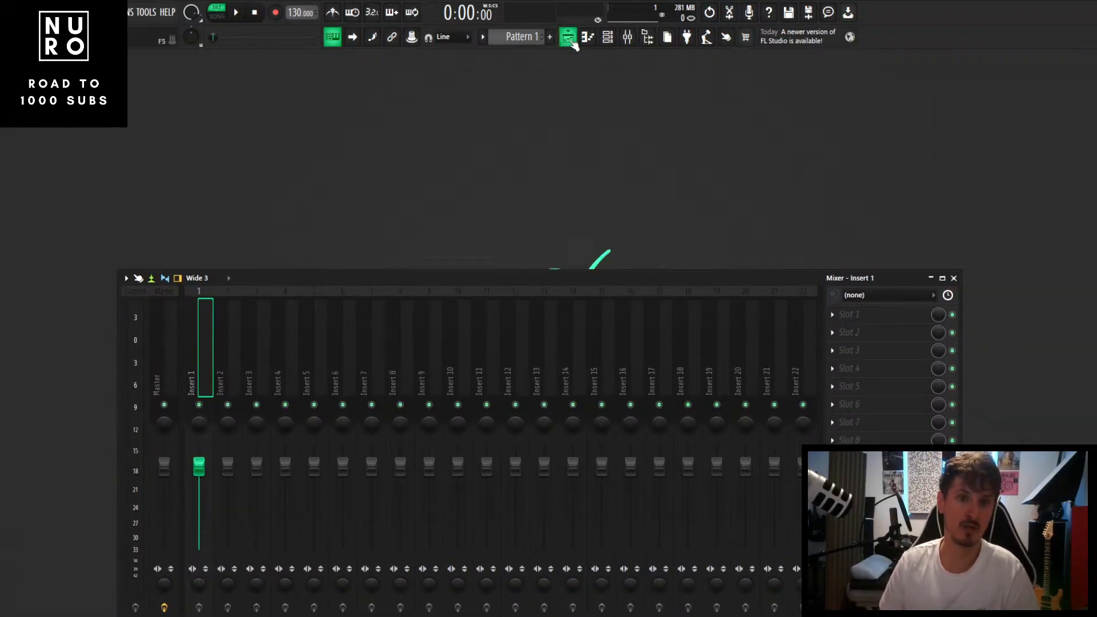
pyautogui.click(572, 41)
pyautogui.click(572, 41)
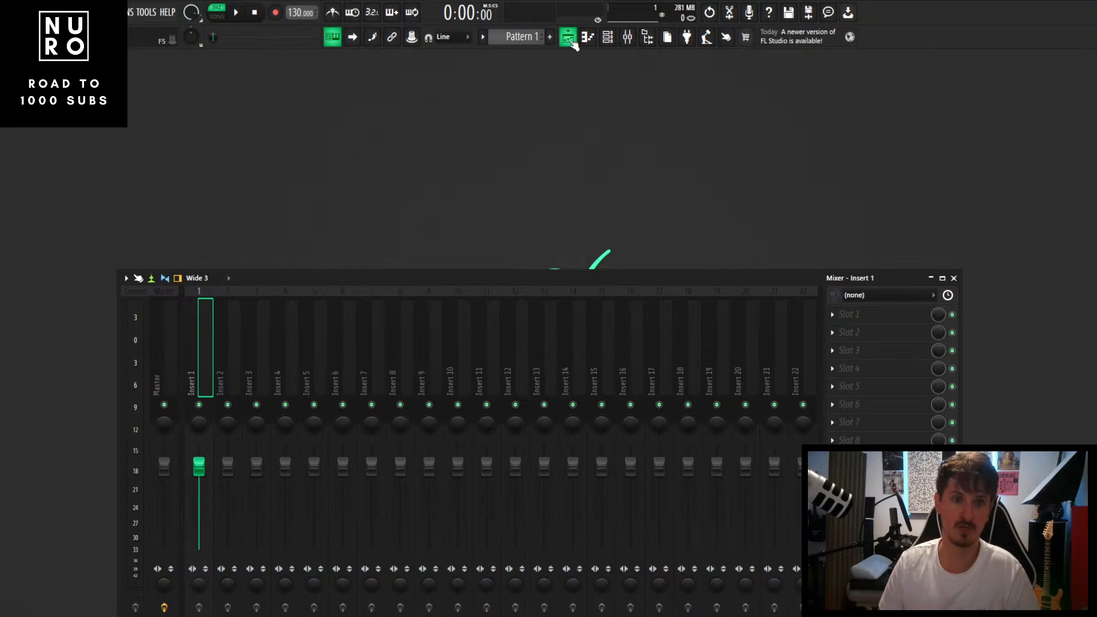
pyautogui.click(572, 41)
pyautogui.click(572, 40)
pyautogui.click(572, 40)
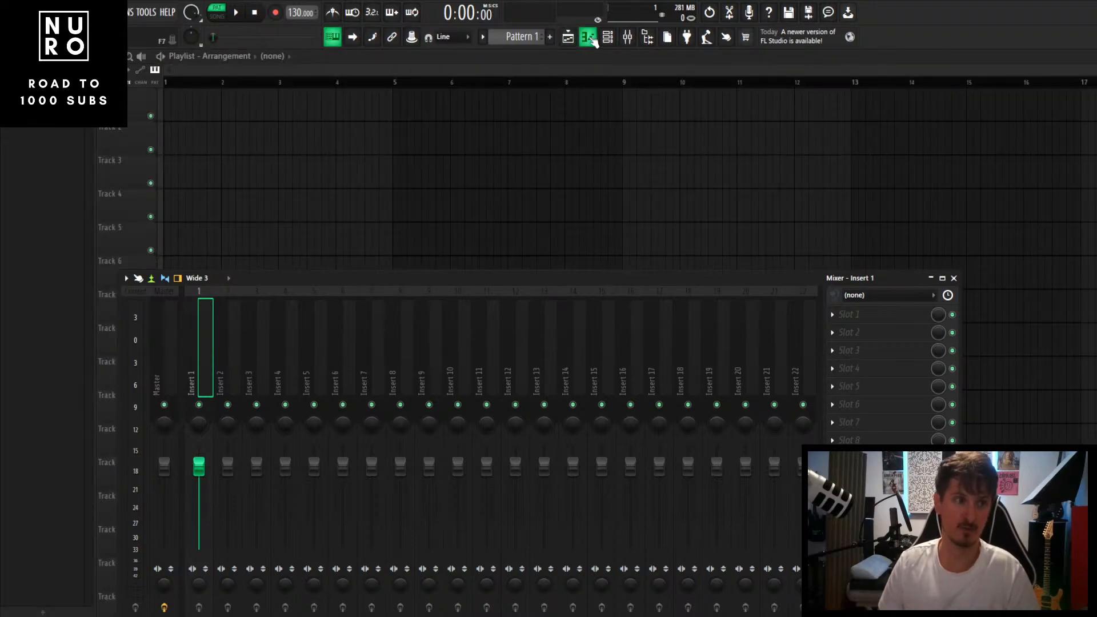
# Step: Toggle the piano roll, channel rack and mixer in turn, leaving the mixer open higher over the playlist
pyautogui.click(592, 40)
pyautogui.click(592, 40)
pyautogui.click(608, 37)
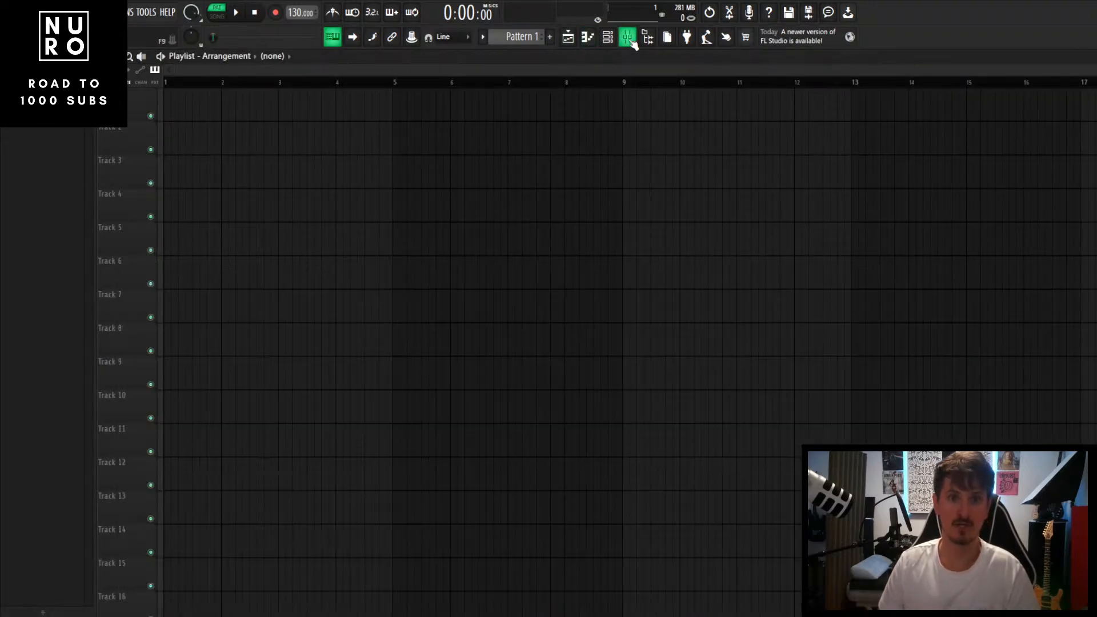
pyautogui.click(607, 37)
pyautogui.moveTo(622, 277); pyautogui.dragTo(667, 174)
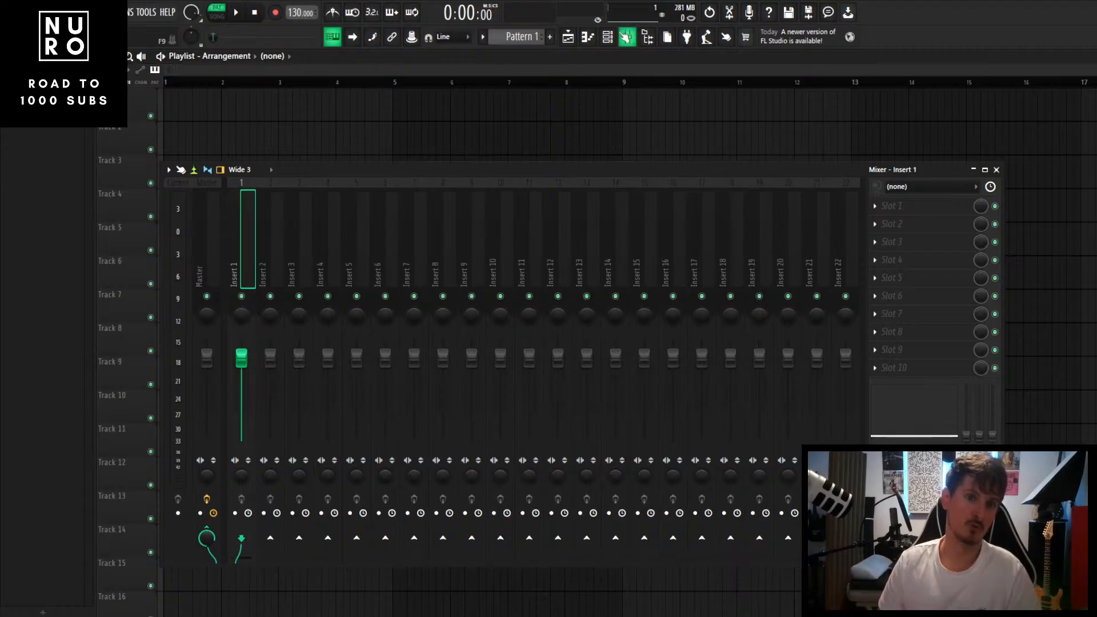
# Step: Open the channel rack, widen it to show more step columns, and close it
pyautogui.click(621, 39)
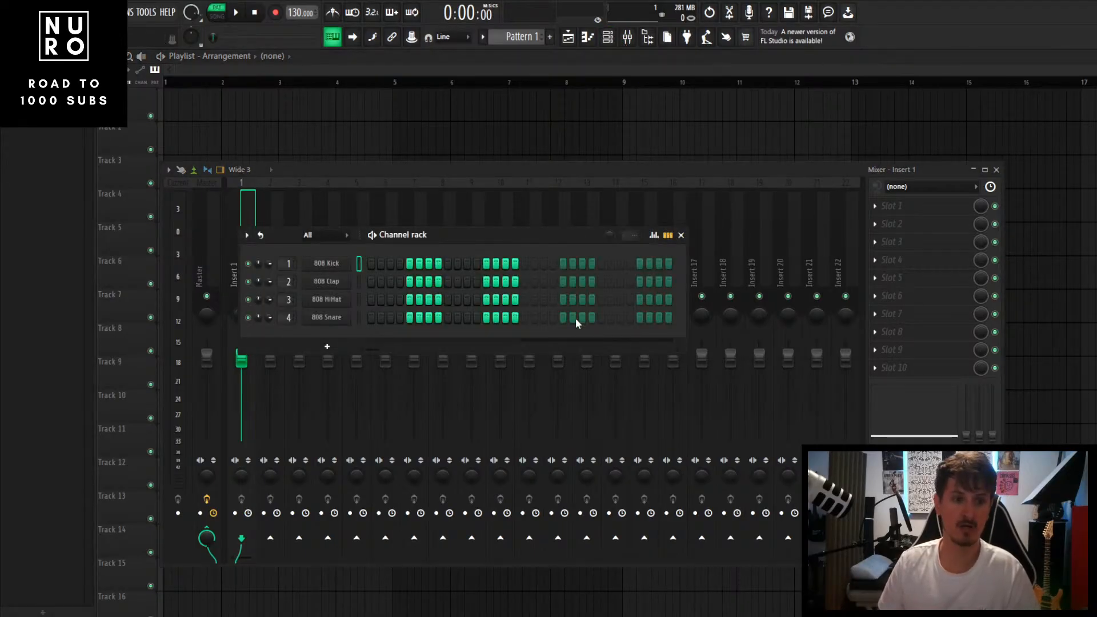
pyautogui.moveTo(687, 351); pyautogui.dragTo(807, 351)
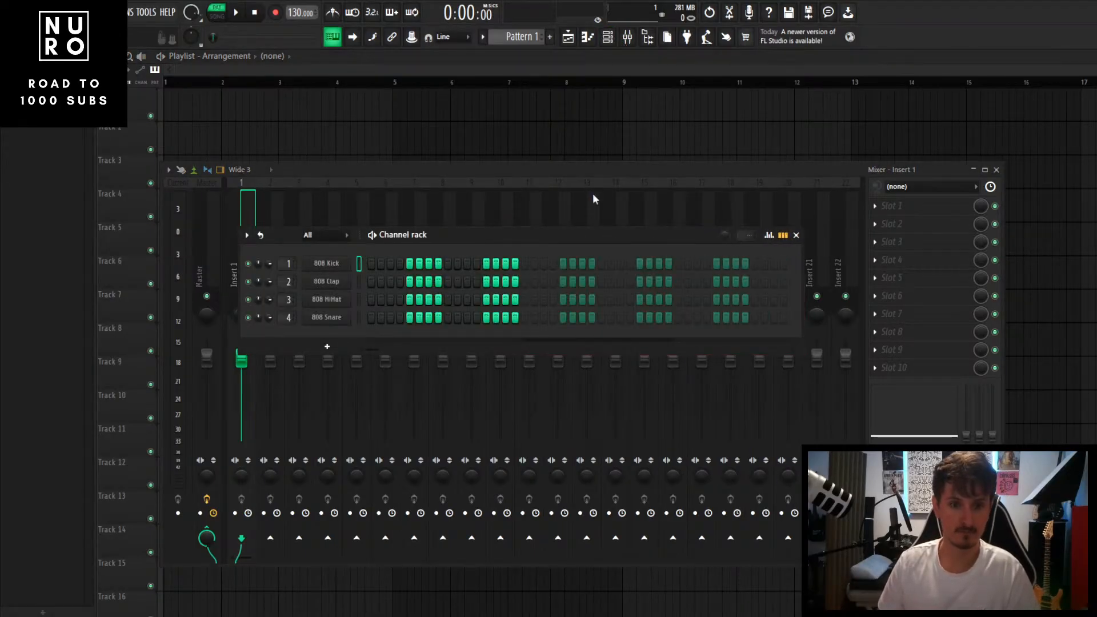
pyautogui.click(801, 235)
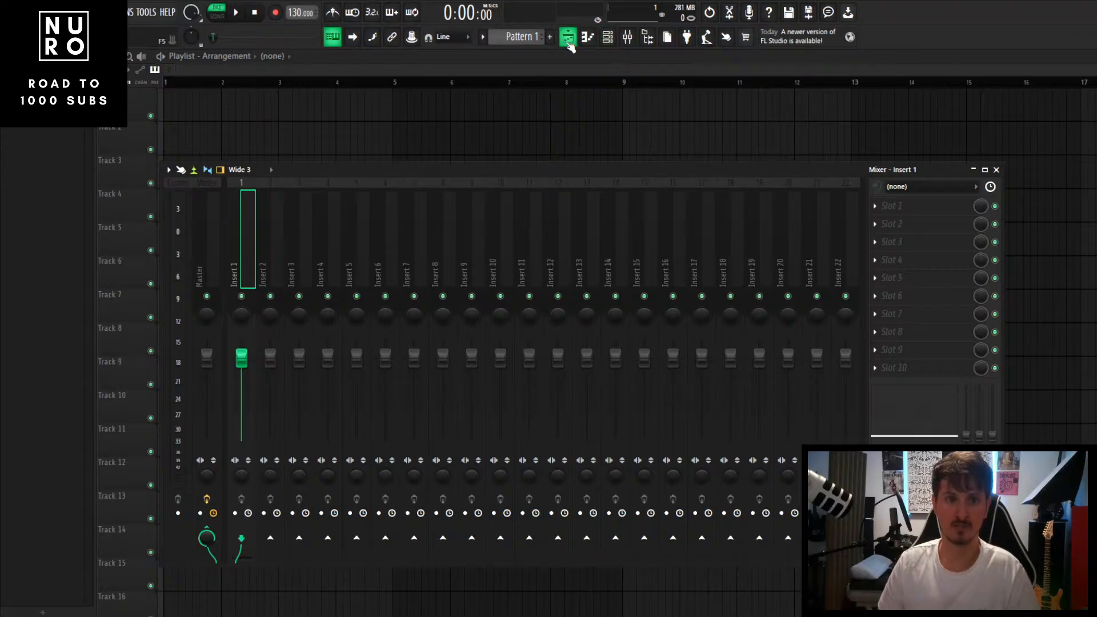
# Step: Toggle the playlist window and close the mixer so that only the playlist remains open
pyautogui.click(569, 40)
pyautogui.click(569, 40)
pyautogui.click(569, 40)
pyautogui.click(996, 170)
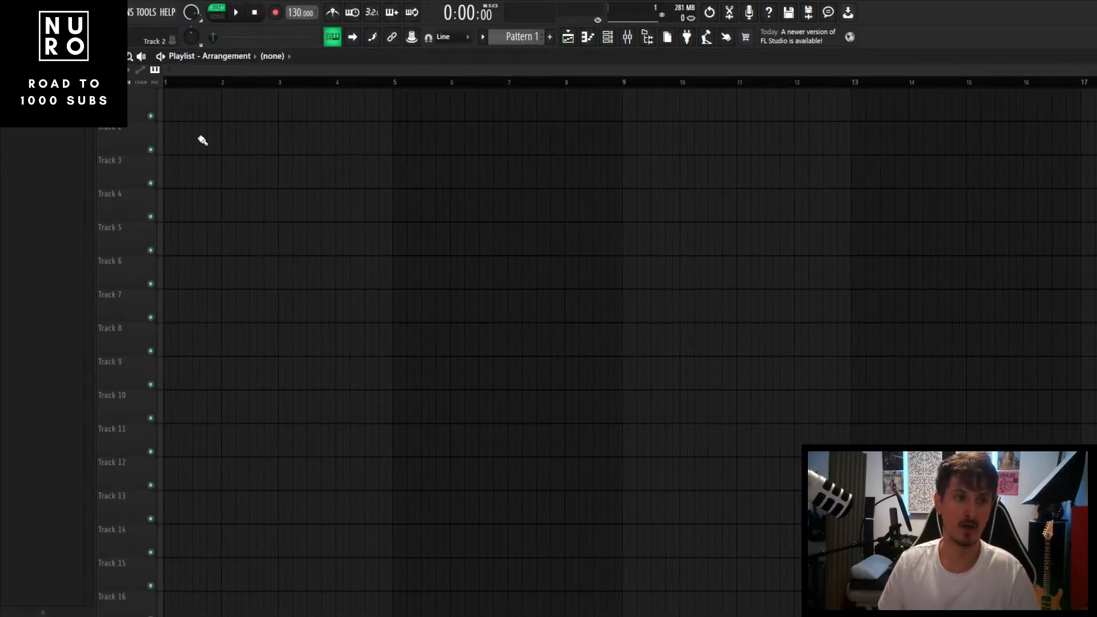
# Step: Place a Pattern 1 clip at bar 1 of the first playlist track and view its channels in the channel rack
pyautogui.click(265, 111)
pyautogui.moveTo(288, 108); pyautogui.dragTo(192, 108)
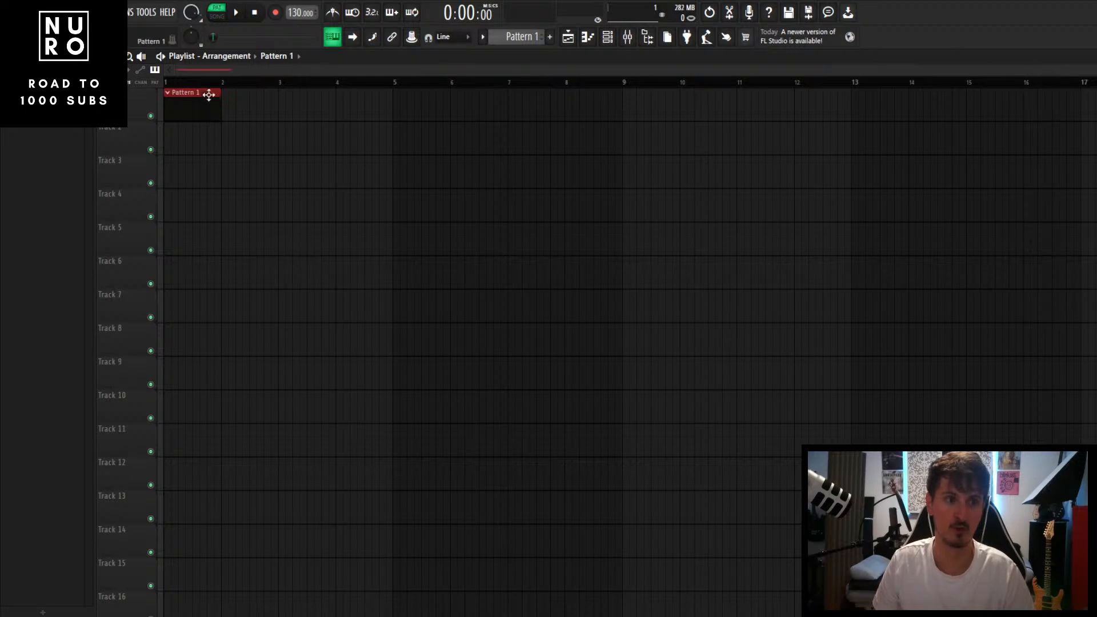
pyautogui.click(596, 36)
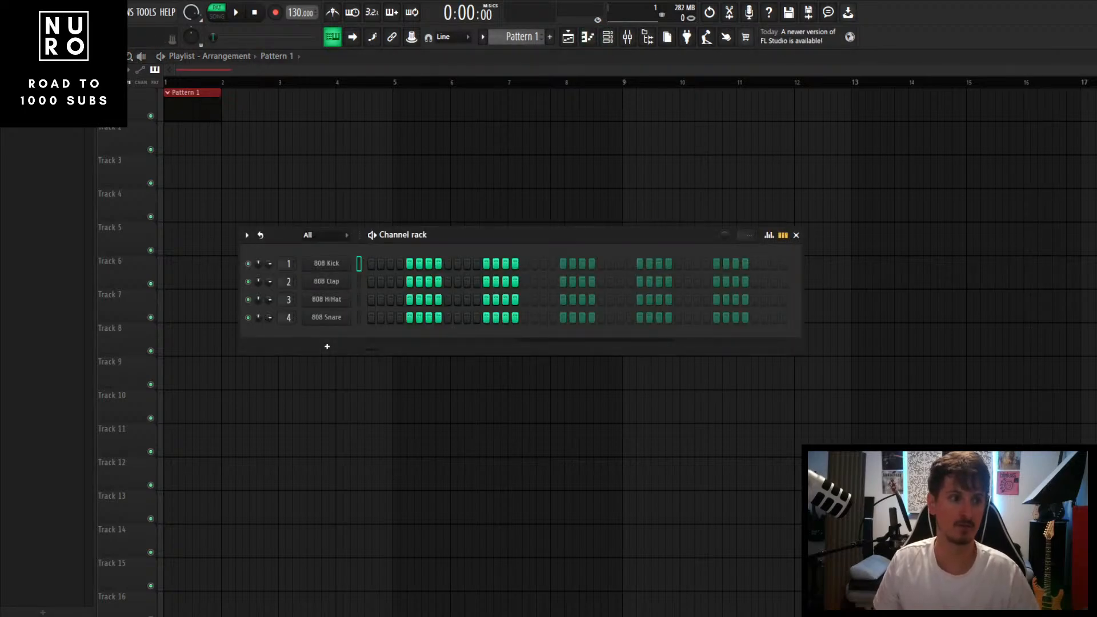
pyautogui.click(796, 235)
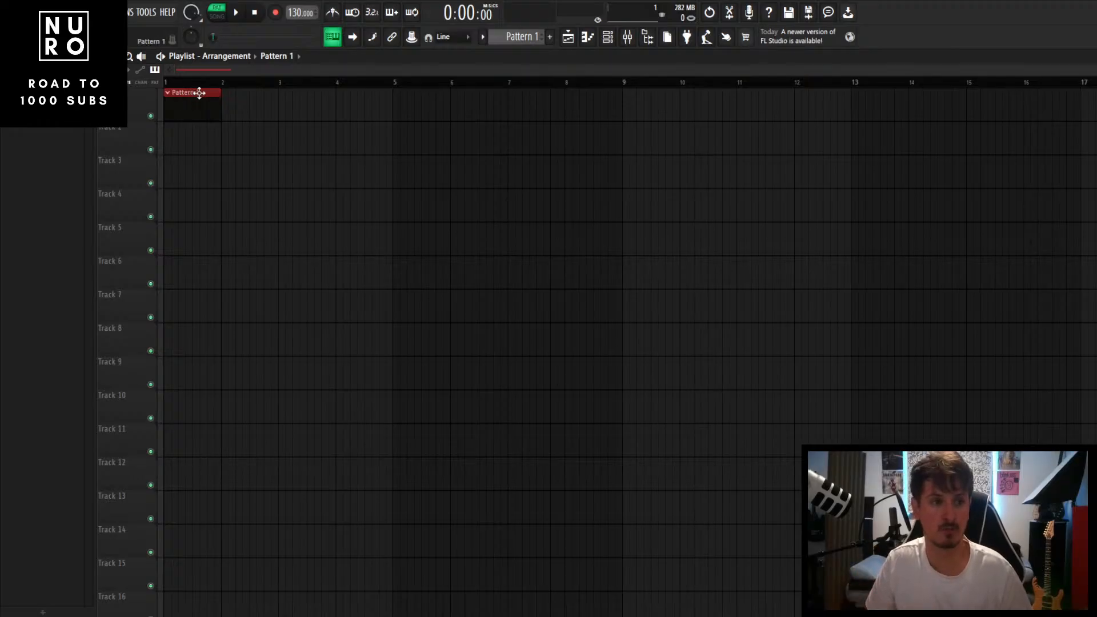
# Step: Place additional Pattern 1 clips on tracks 2 and 3 and delete them, keeping the clip on the first track
pyautogui.click(231, 144)
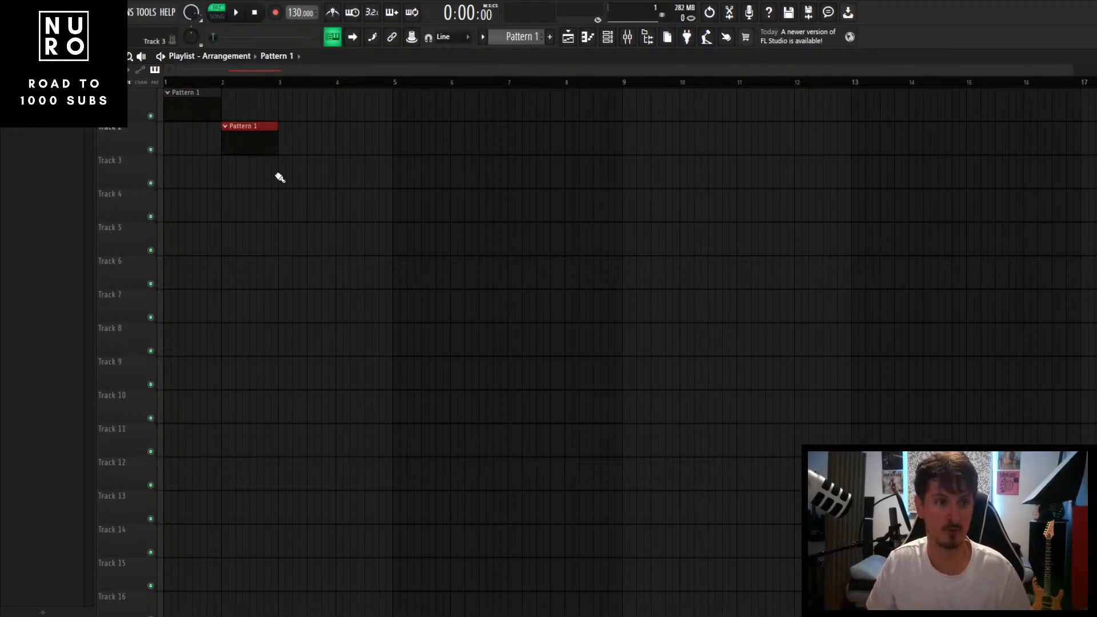
pyautogui.click(306, 181)
pyautogui.rightClick(308, 183)
pyautogui.rightClick(257, 149)
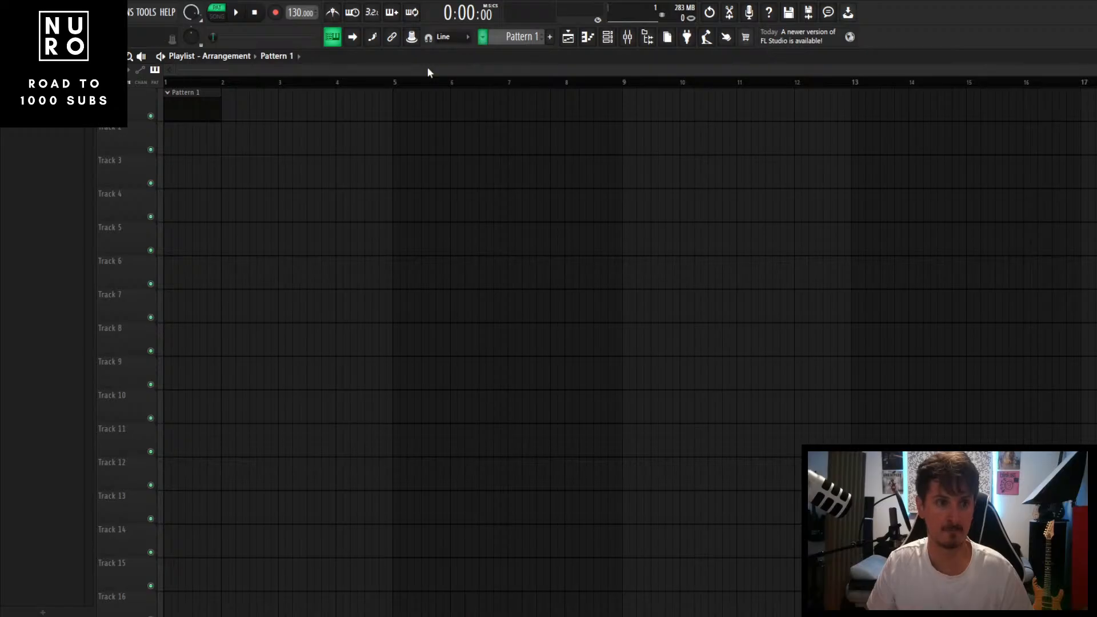
# Step: Switch playback to song mode, play the arrangement briefly from bar 1, and stop it
pyautogui.press('space')
pyautogui.press('l')
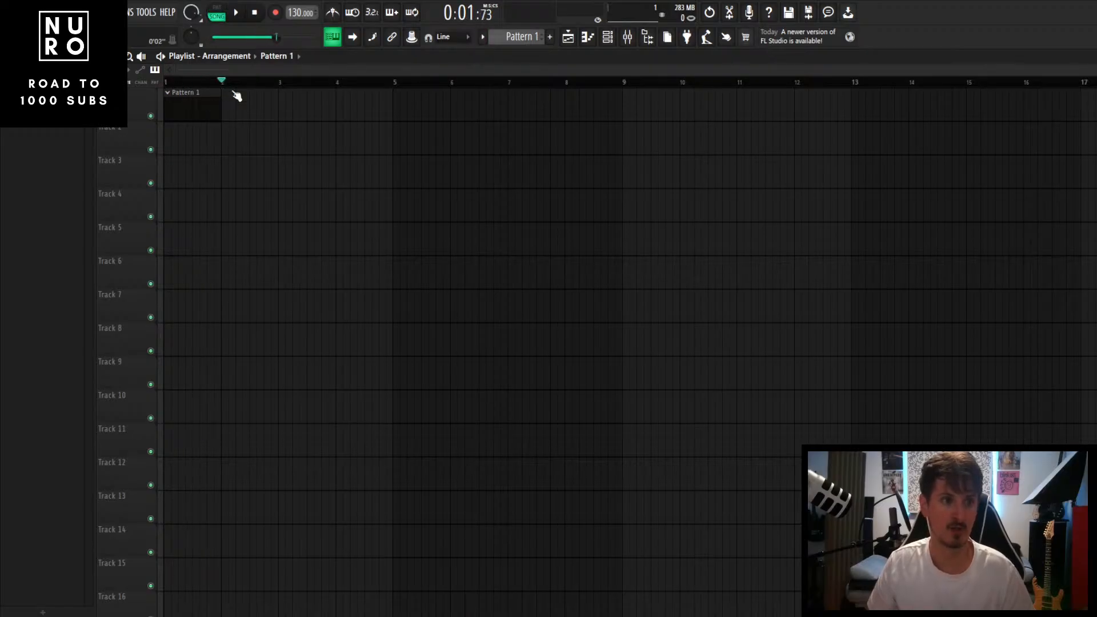
pyautogui.press('space')
# Step: Lengthen the Pattern 1 clip on track 1 to end at bar 3 and place copies at bar 3 on tracks 1 and 2
pyautogui.moveTo(219, 112); pyautogui.dragTo(281, 117)
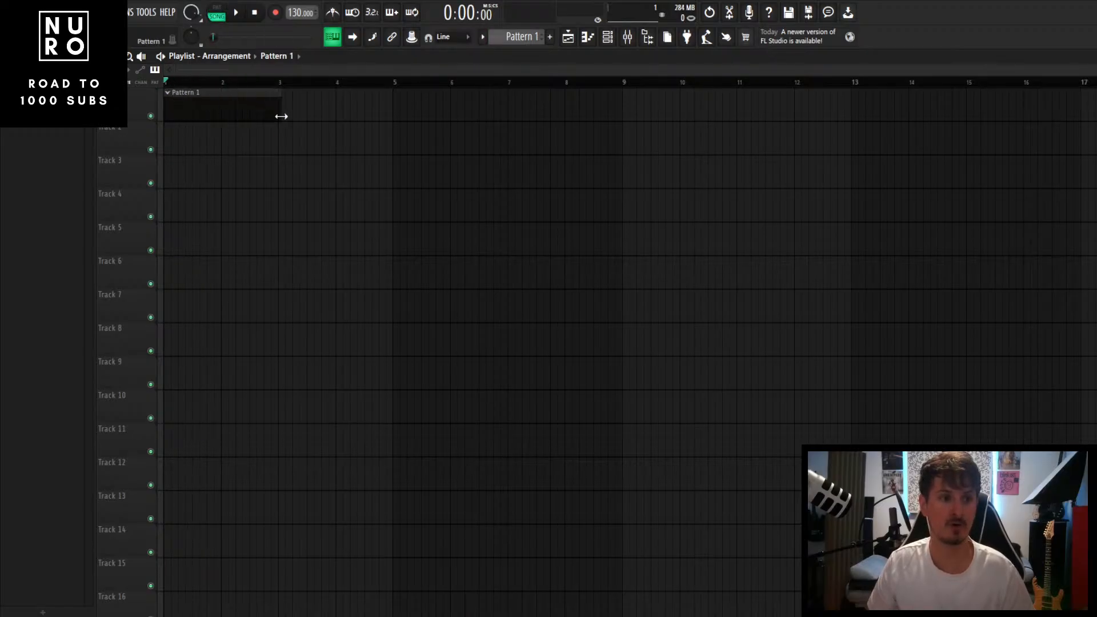
pyautogui.moveTo(201, 100); pyautogui.dragTo(219, 112)
pyautogui.click(281, 138)
pyautogui.click(291, 114)
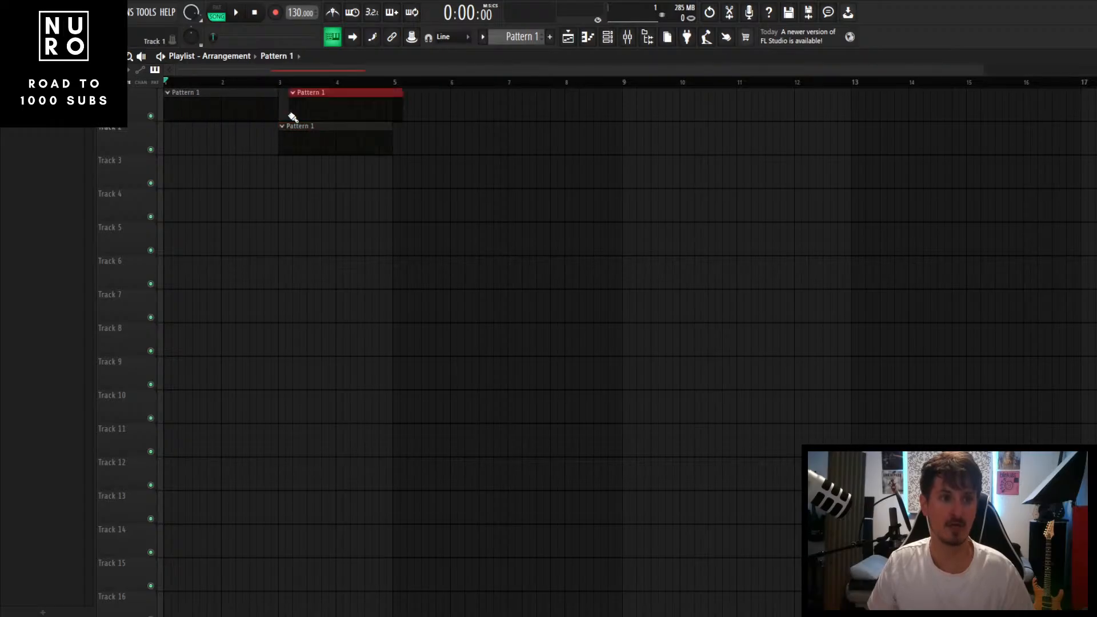
pyautogui.moveTo(303, 108); pyautogui.dragTo(236, 91)
pyautogui.click(312, 139)
# Step: Place Pattern 1 clips at bar 5 on tracks 1, 2 and 3
pyautogui.moveTo(421, 99); pyautogui.dragTo(415, 139)
pyautogui.click(404, 174)
pyautogui.moveTo(433, 180); pyautogui.dragTo(419, 157)
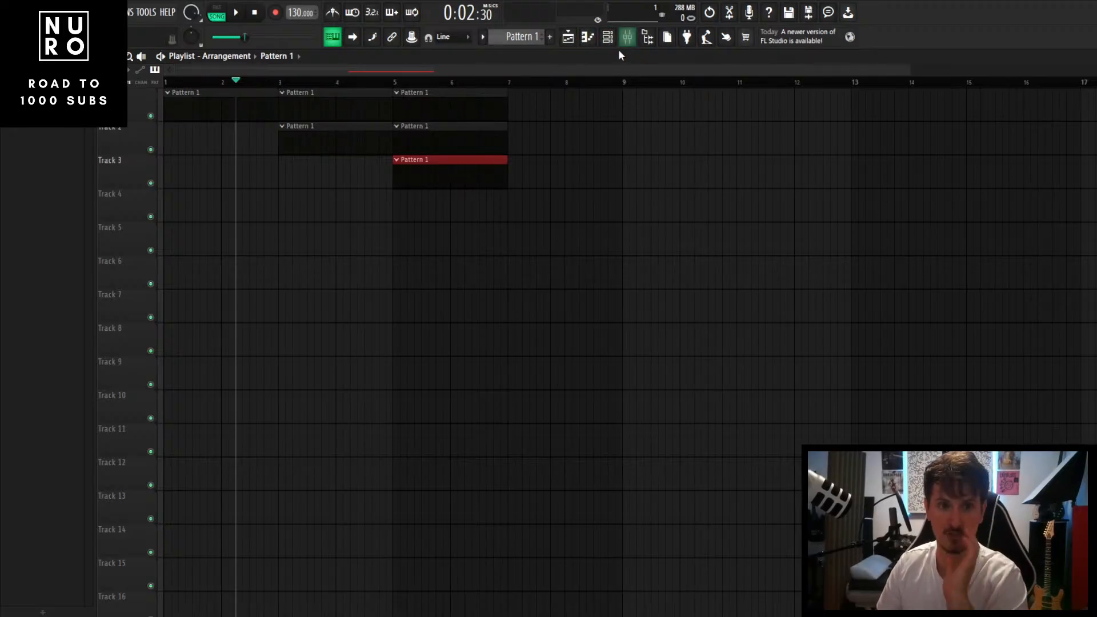
# Step: Show the channel rack over the playlist below the clips and return the playhead to bar 1
pyautogui.click(589, 37)
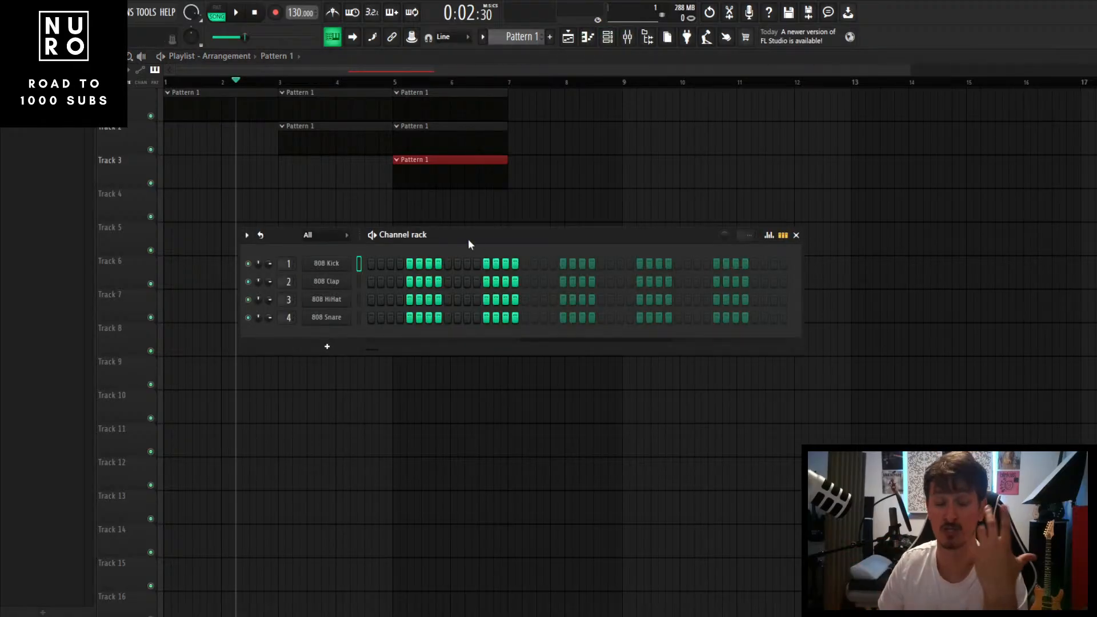
pyautogui.moveTo(501, 237); pyautogui.dragTo(523, 235)
pyautogui.click(167, 83)
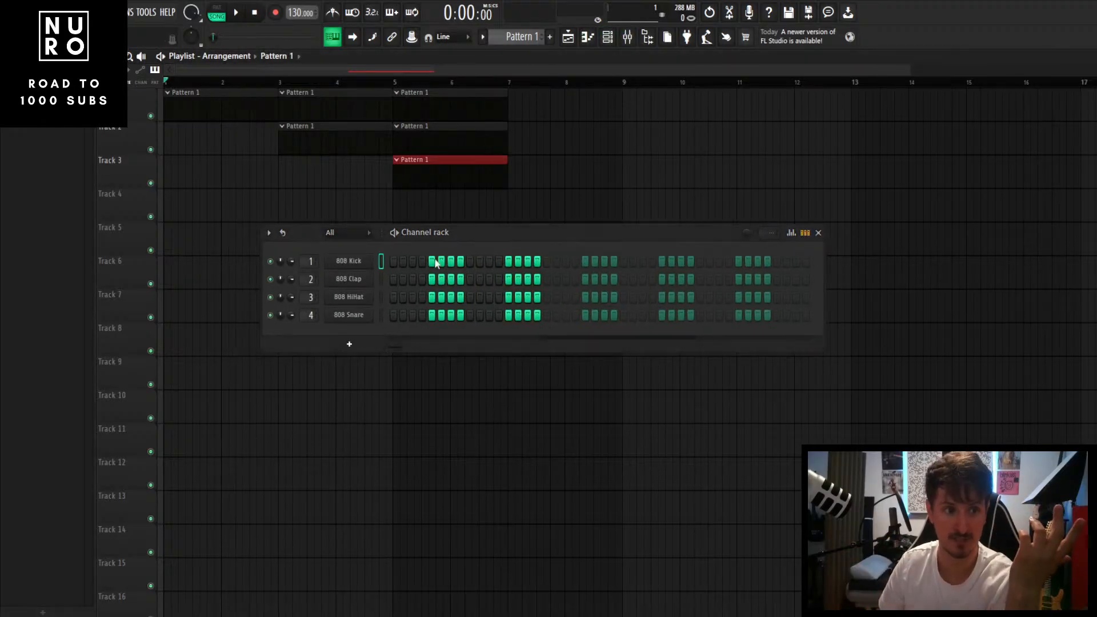
pyautogui.moveTo(449, 239); pyautogui.dragTo(477, 199)
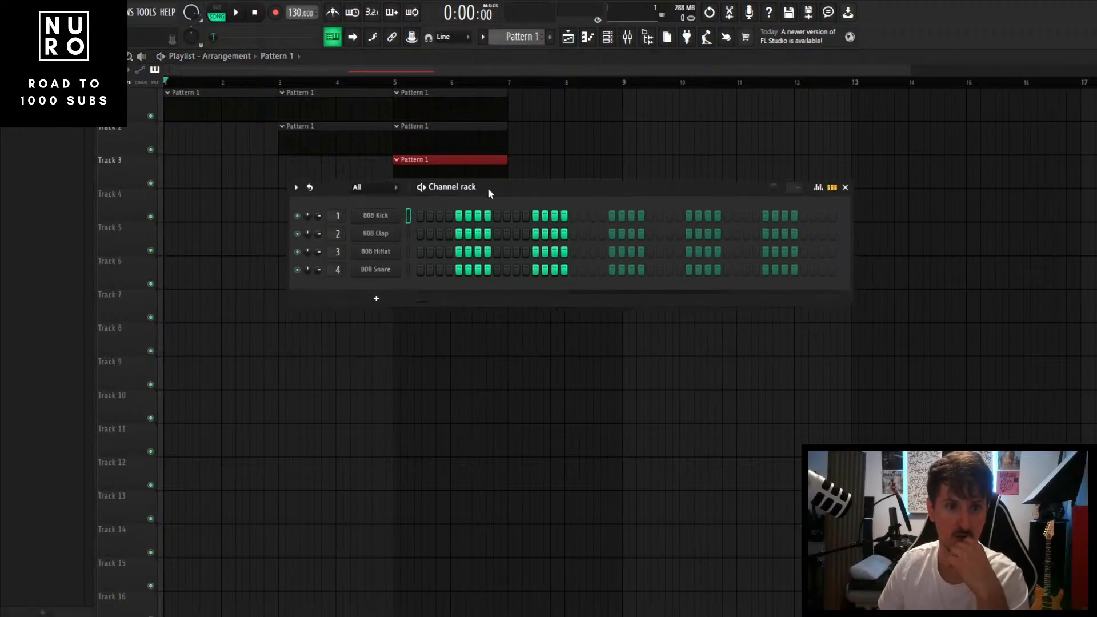
# Step: Toggle the channel rack closed and open again, leaving it open over the playlist
pyautogui.click(607, 37)
pyautogui.click(608, 37)
pyautogui.click(608, 39)
pyautogui.click(608, 39)
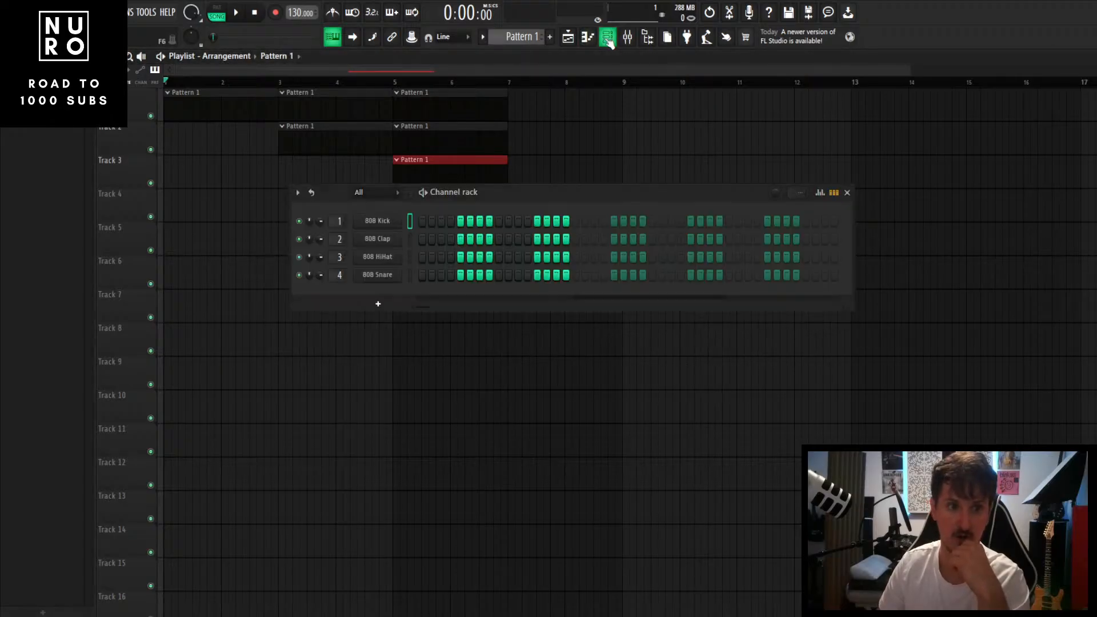
# Step: Select the 808 Kick, Clap, HiHat and Snare channels one after another to audition their sounds
pyautogui.click(410, 236)
pyautogui.click(411, 253)
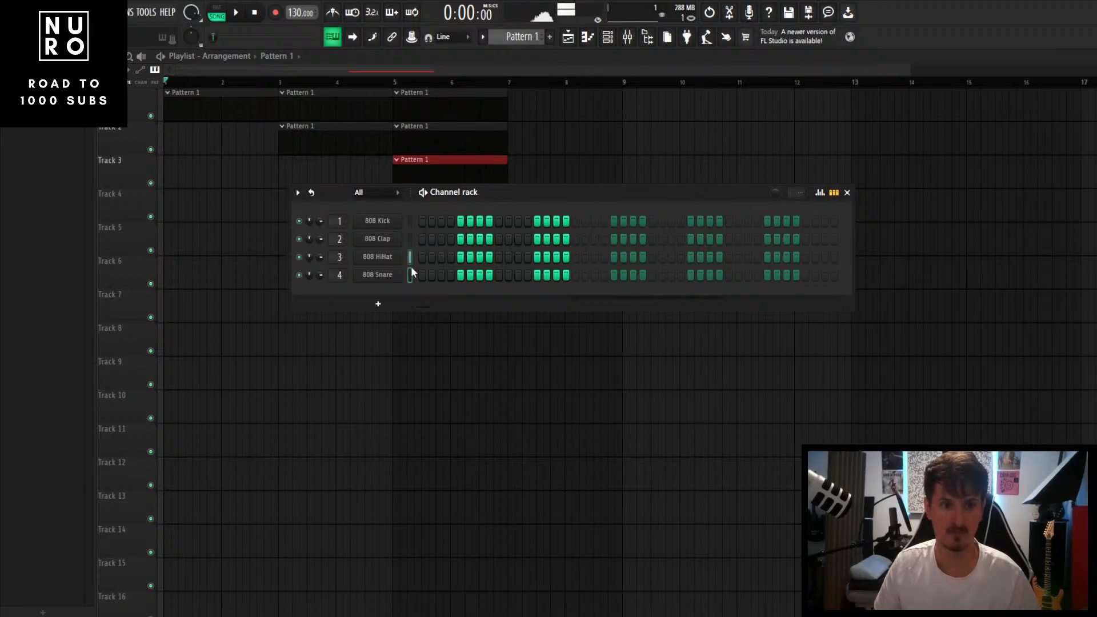
pyautogui.click(412, 257)
pyautogui.click(412, 238)
pyautogui.click(411, 222)
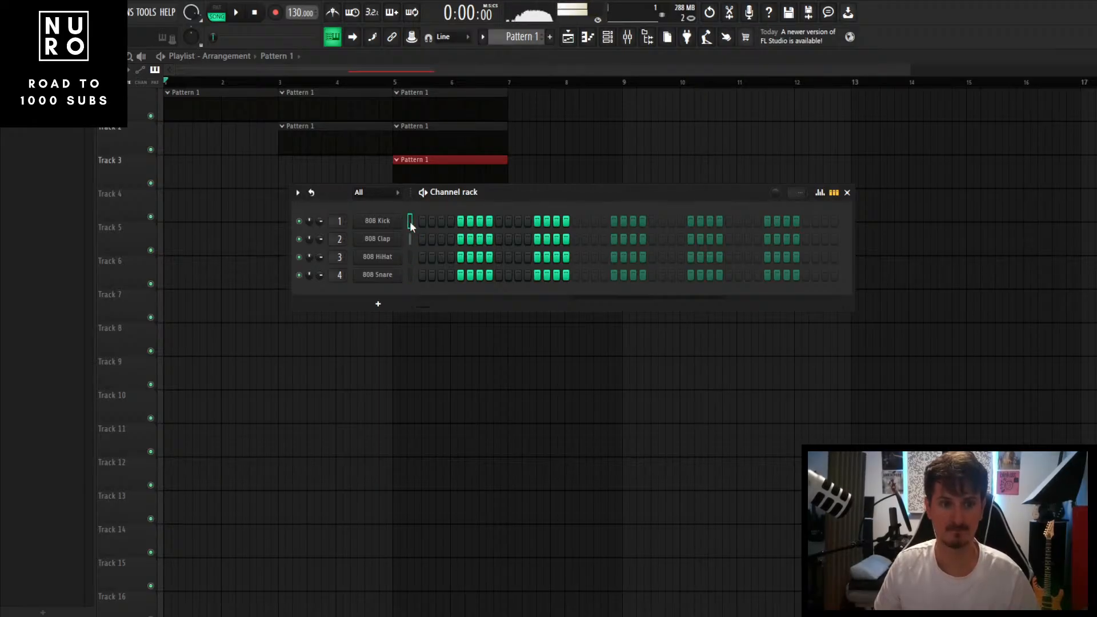
pyautogui.click(411, 239)
pyautogui.click(413, 257)
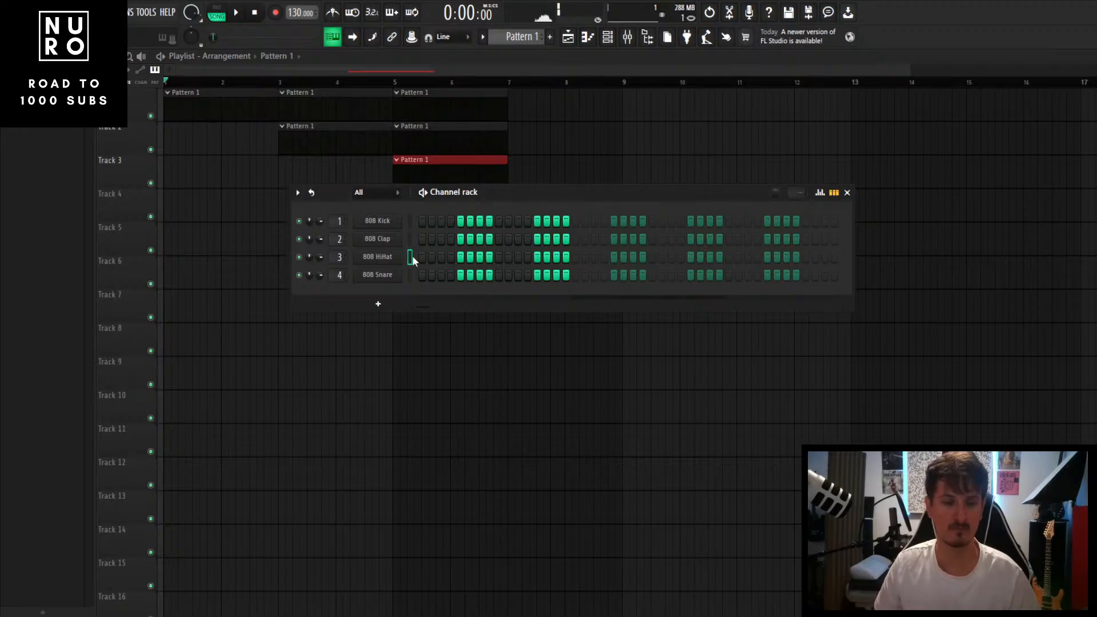
pyautogui.click(411, 275)
pyautogui.click(411, 257)
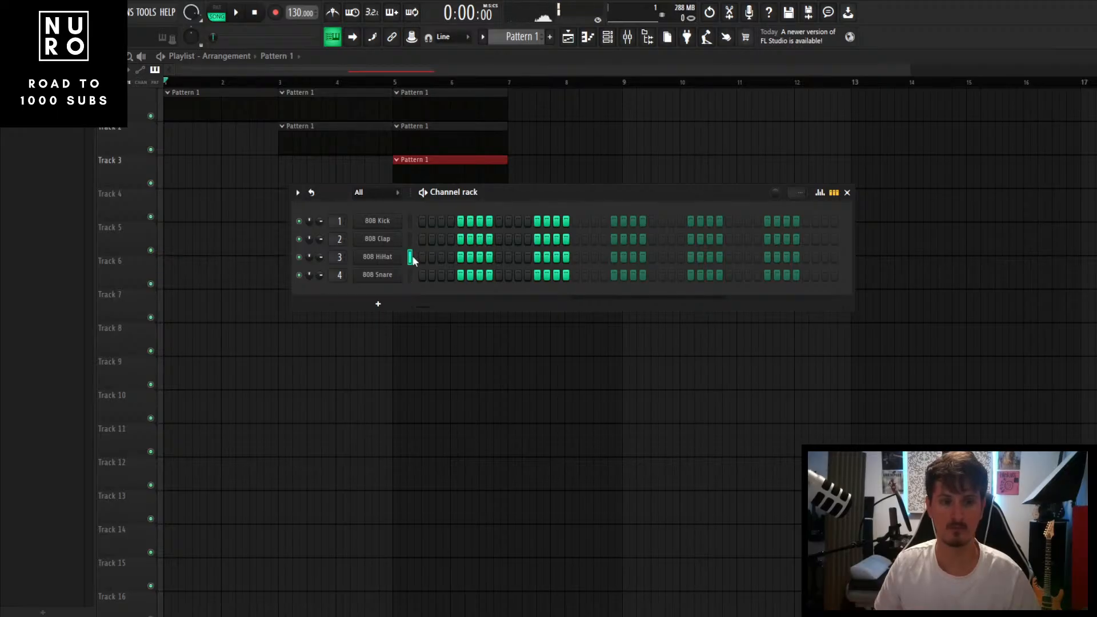
pyautogui.click(411, 239)
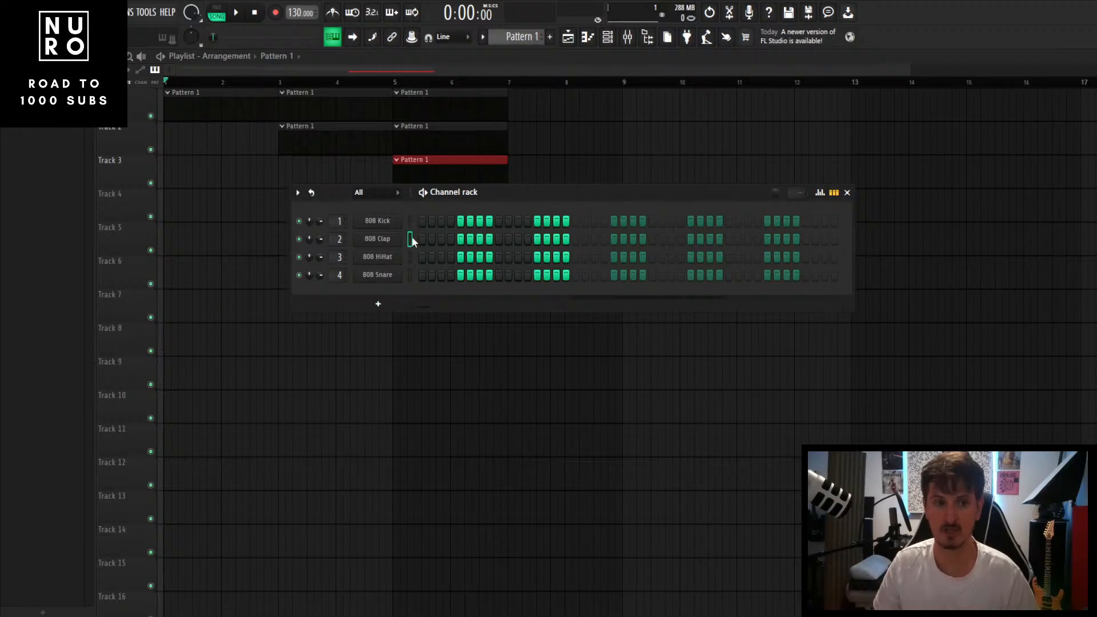
pyautogui.click(411, 238)
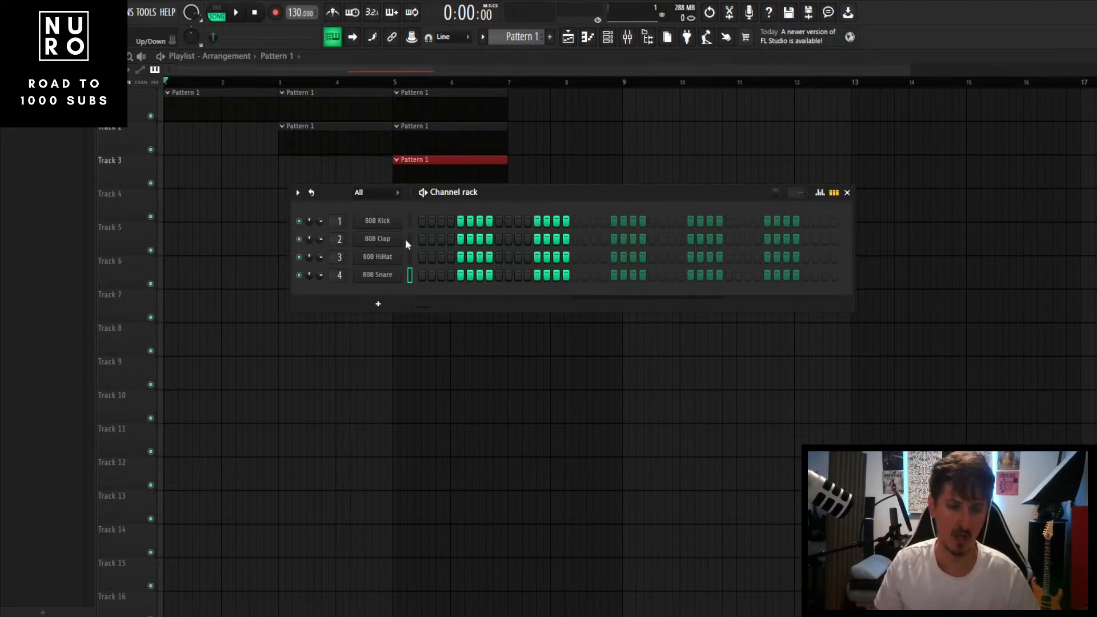
# Step: Alternate the channel selection between 808 Clap and 808 Snare to compare their sounds, ending on 808 Clap
pyautogui.click(410, 238)
pyautogui.click(410, 273)
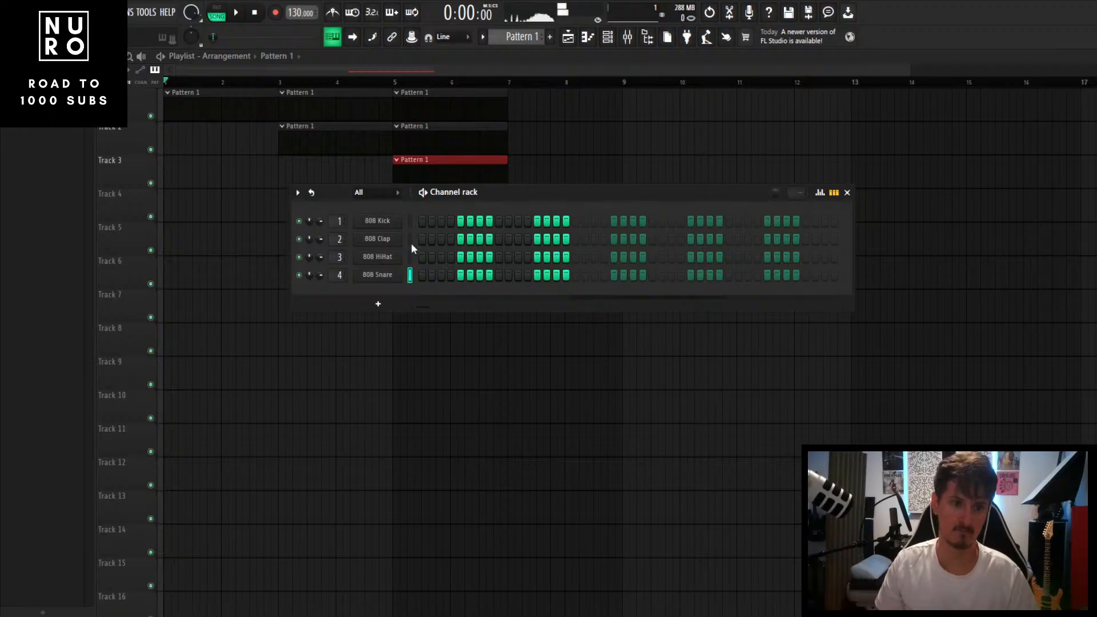
pyautogui.click(410, 243)
pyautogui.click(409, 271)
pyautogui.click(409, 239)
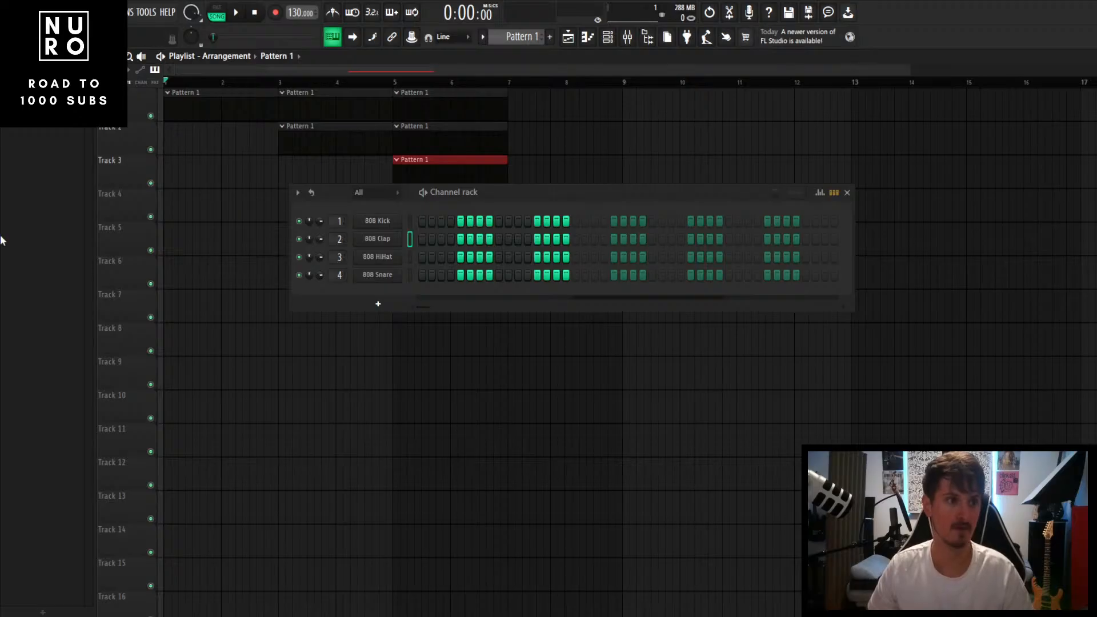
# Step: Search the browser for "fl keys", load FL Keys onto the 808 Kick channel, and place its window clear of the channel rack
pyautogui.click(648, 38)
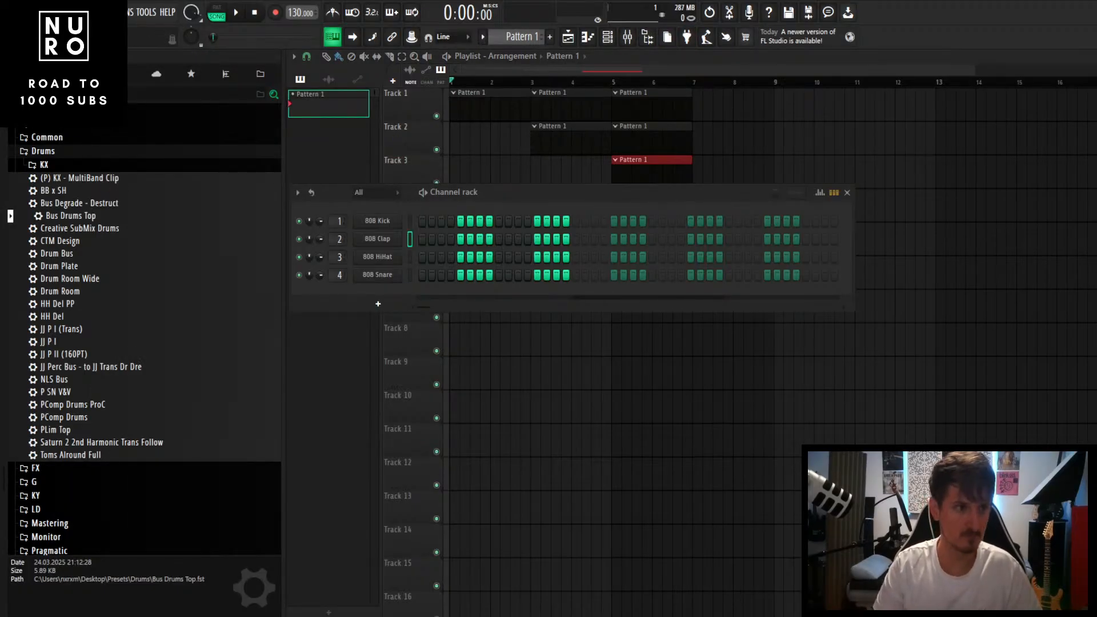
pyautogui.write('fl keys')
pyautogui.moveTo(51, 268); pyautogui.dragTo(382, 220)
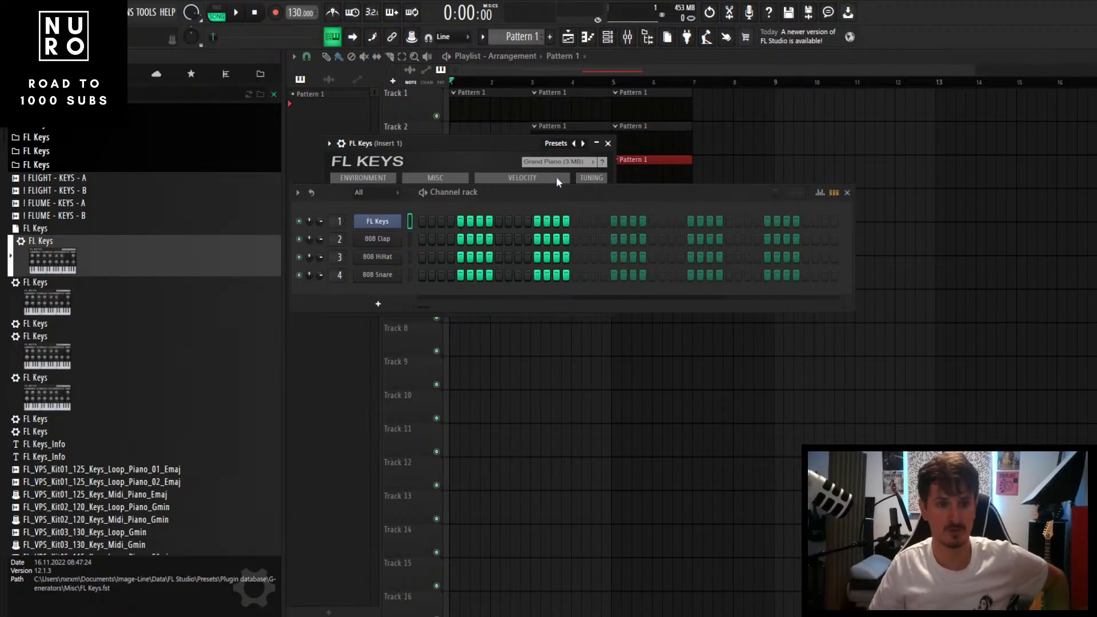
pyautogui.moveTo(524, 196); pyautogui.dragTo(622, 360)
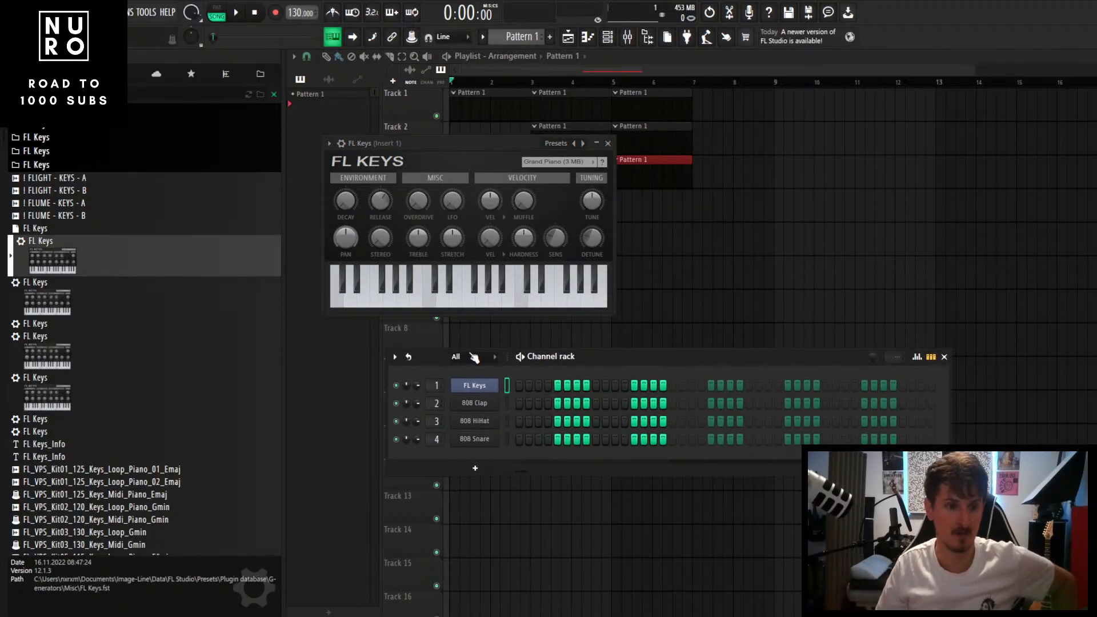
pyautogui.moveTo(433, 147); pyautogui.dragTo(598, 158)
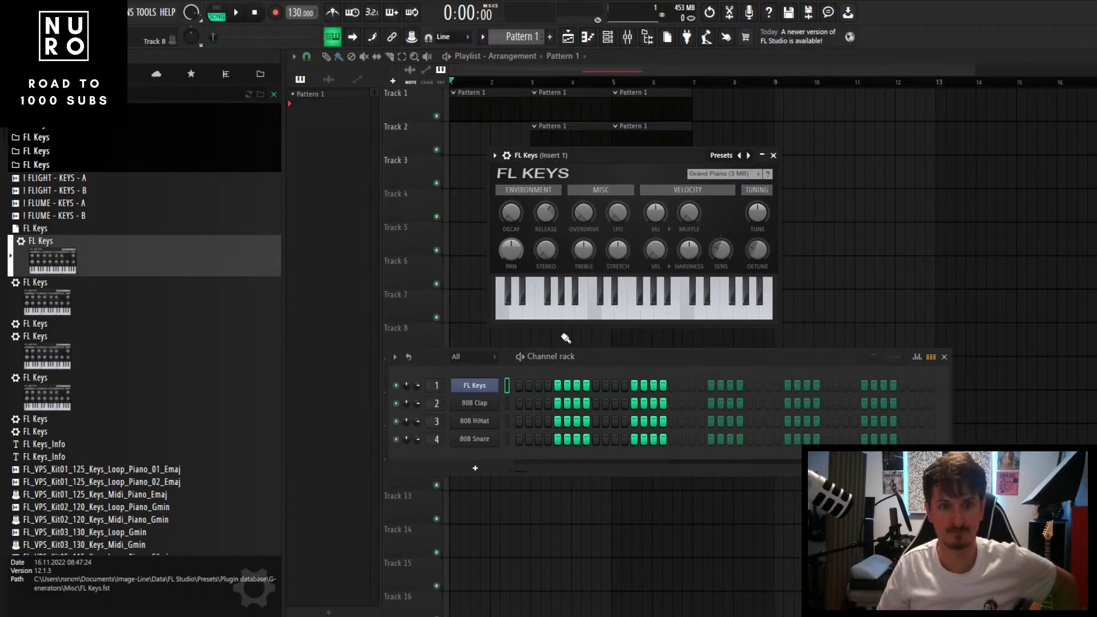
# Step: Play several notes on the FL Keys on-screen keyboard to audition the Grand Piano sound
pyautogui.click(620, 312)
pyautogui.click(635, 313)
pyautogui.click(650, 313)
pyautogui.click(608, 313)
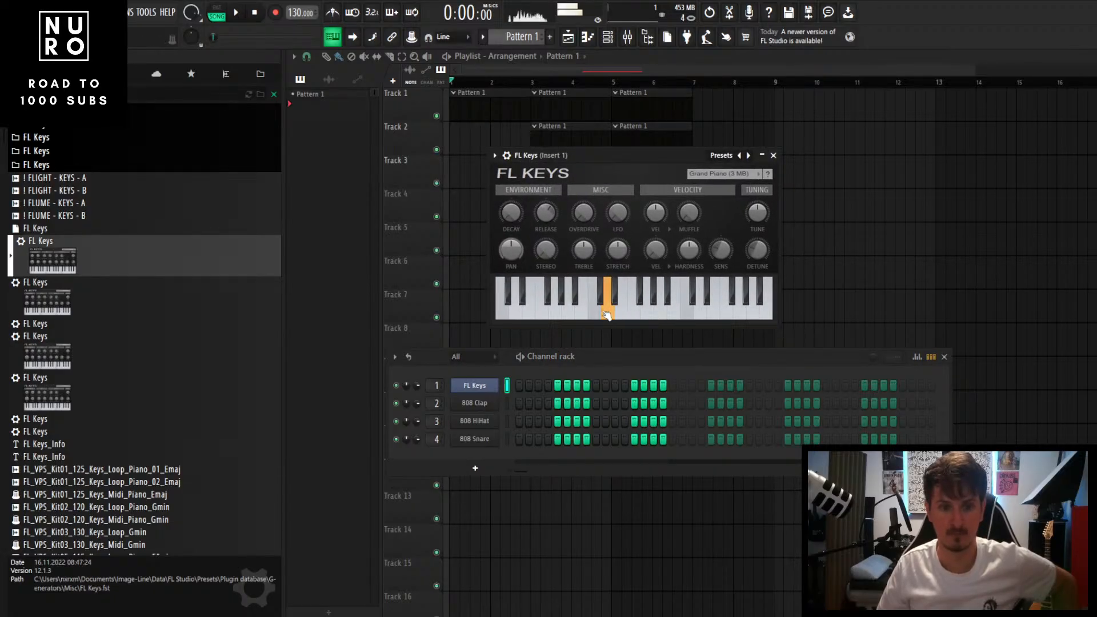
pyautogui.click(569, 311)
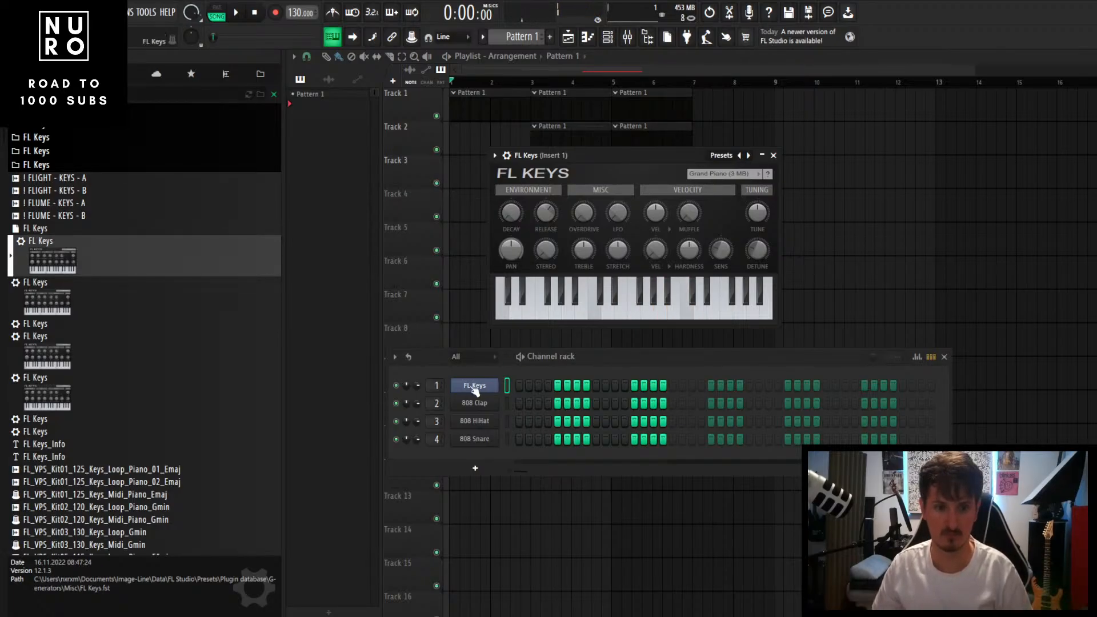
# Step: Open the piano roll for the FL Keys channel and close it again
pyautogui.rightClick(496, 383)
pyautogui.click(511, 388)
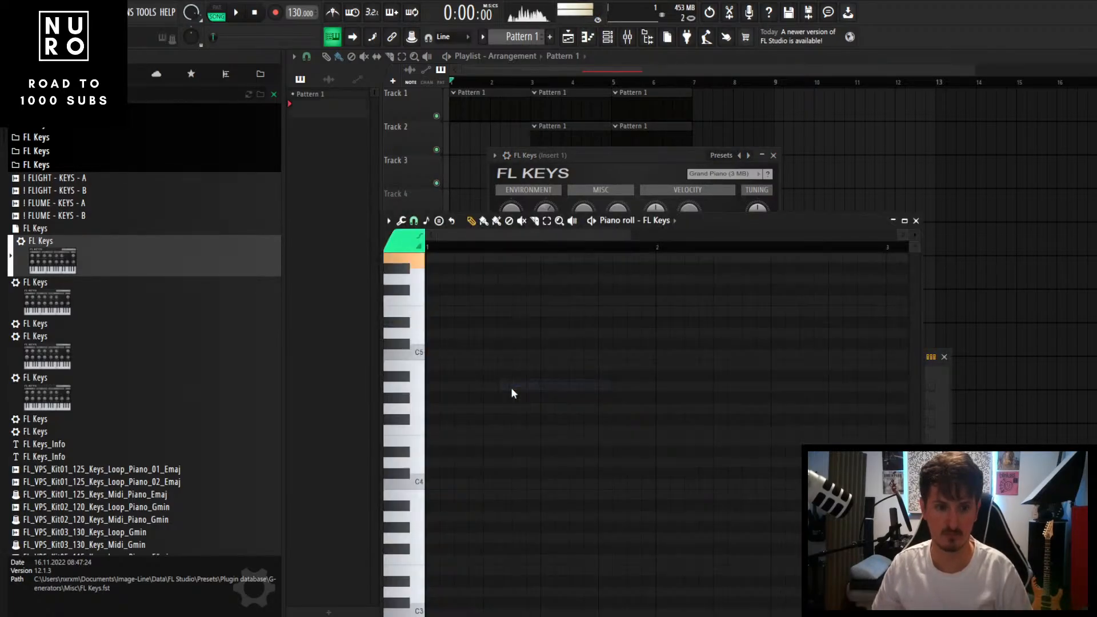
pyautogui.click(916, 221)
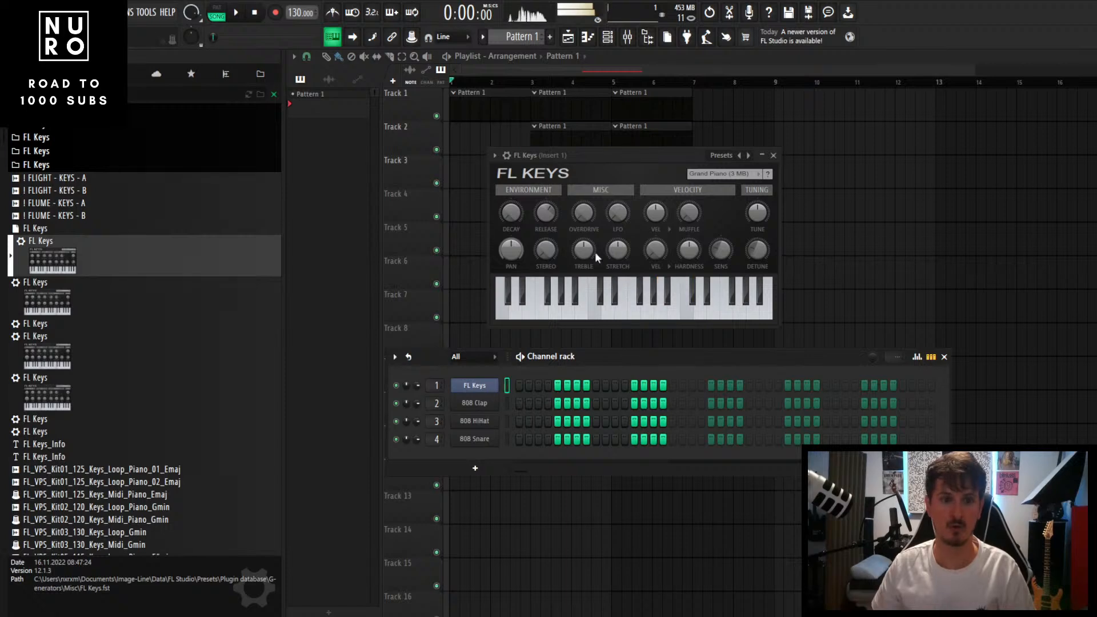
# Step: Show and hide the FL Keys instrument window repeatedly from its channel, leaving it hidden
pyautogui.click(477, 392)
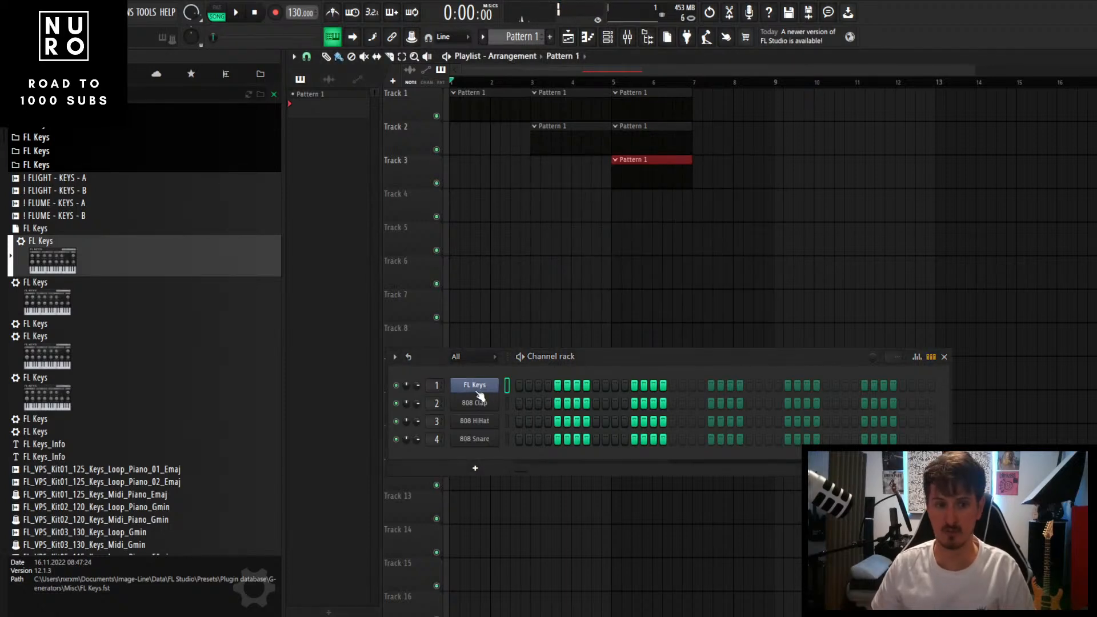
pyautogui.click(477, 391)
pyautogui.click(478, 392)
pyautogui.click(478, 393)
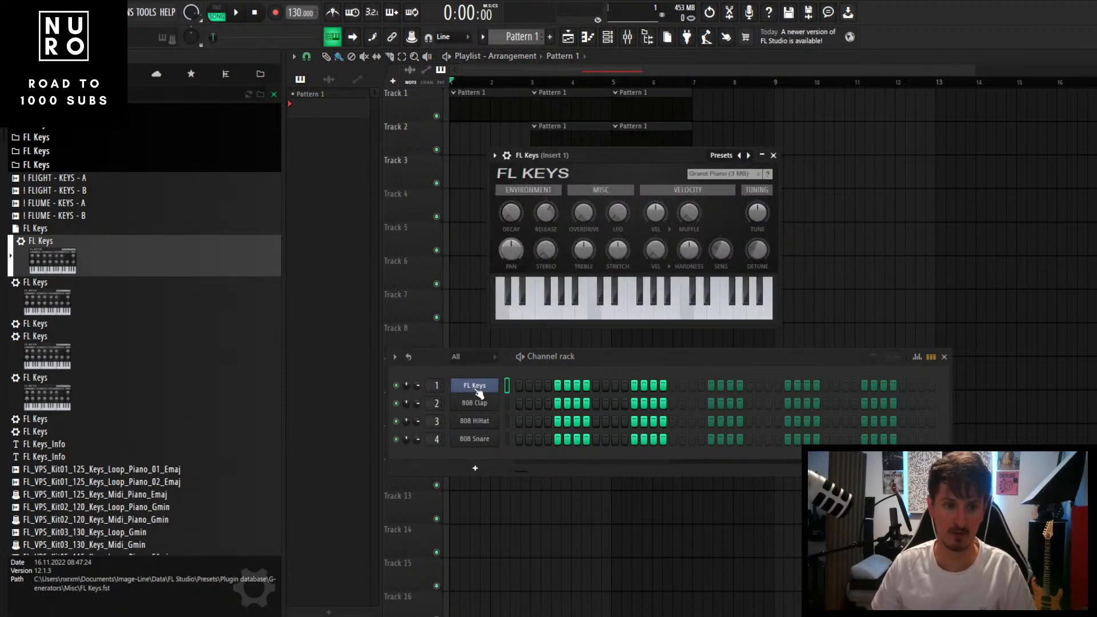
pyautogui.click(475, 389)
pyautogui.click(473, 393)
pyautogui.click(471, 393)
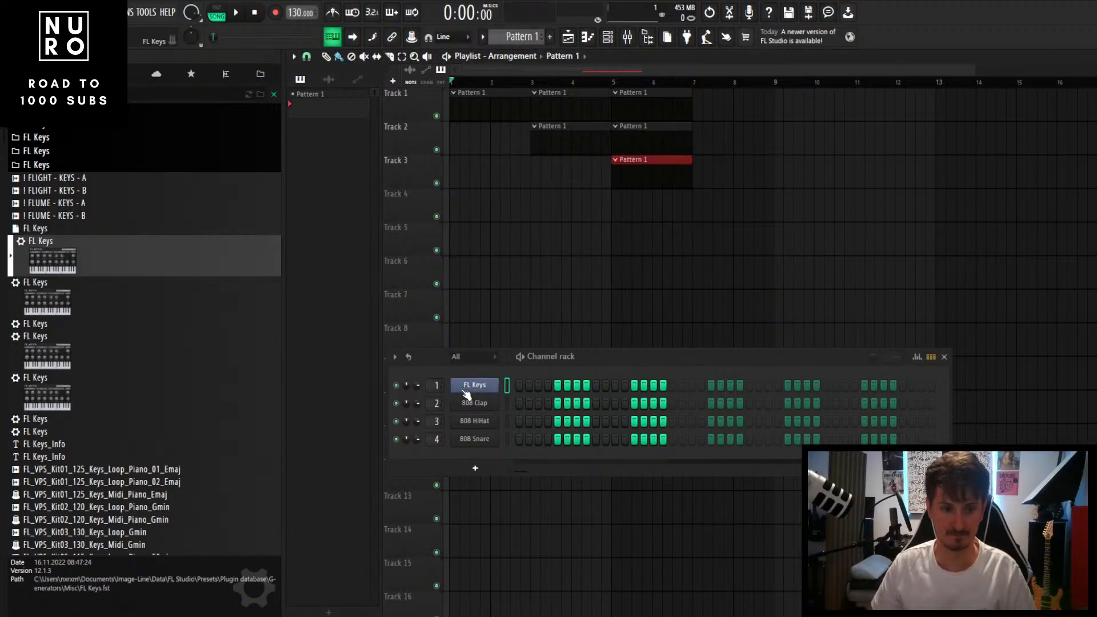
pyautogui.click(469, 393)
pyautogui.click(468, 395)
pyautogui.click(468, 394)
pyautogui.click(466, 393)
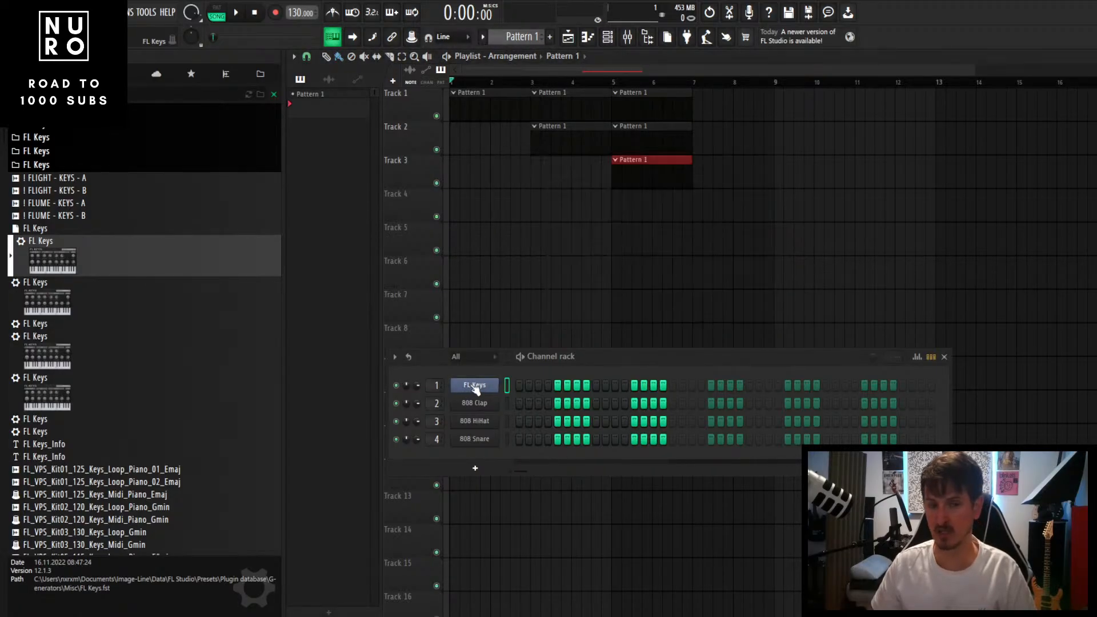
pyautogui.click(458, 392)
# Step: Bring up the empty FL Keys piano roll again, reposition its window over the playlist, and close it
pyautogui.press('F7')
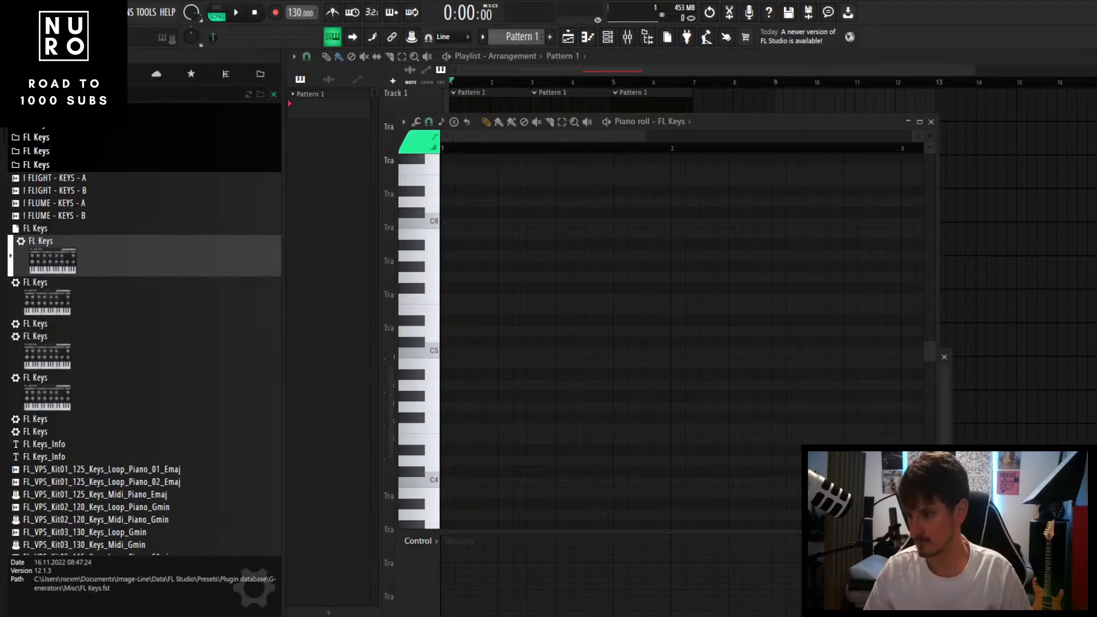
pyautogui.moveTo(824, 122); pyautogui.dragTo(798, 131)
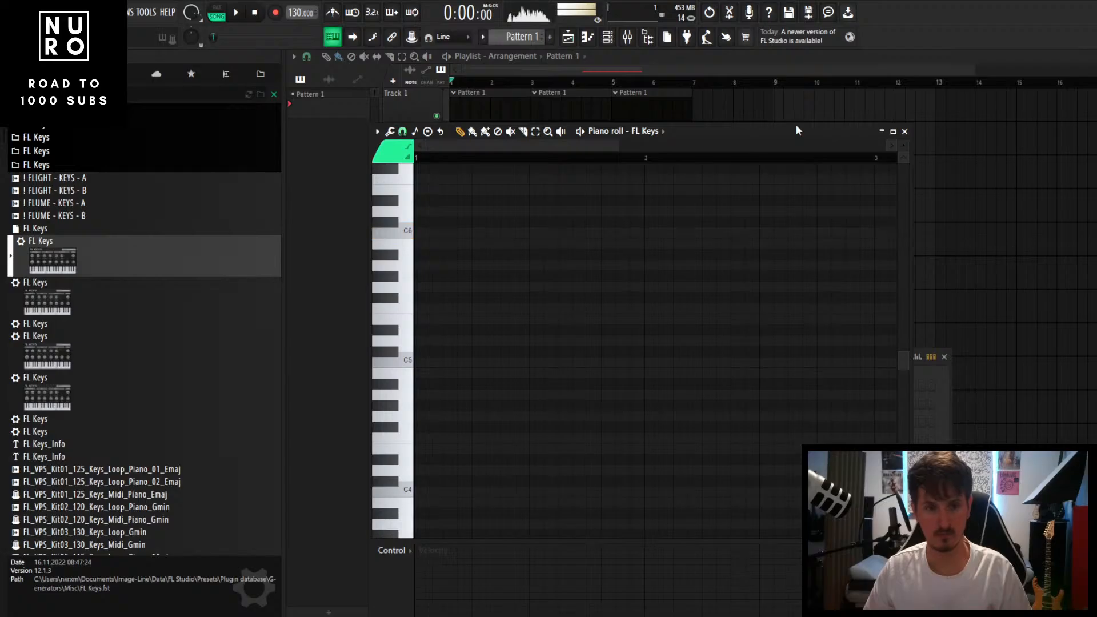
pyautogui.click(905, 131)
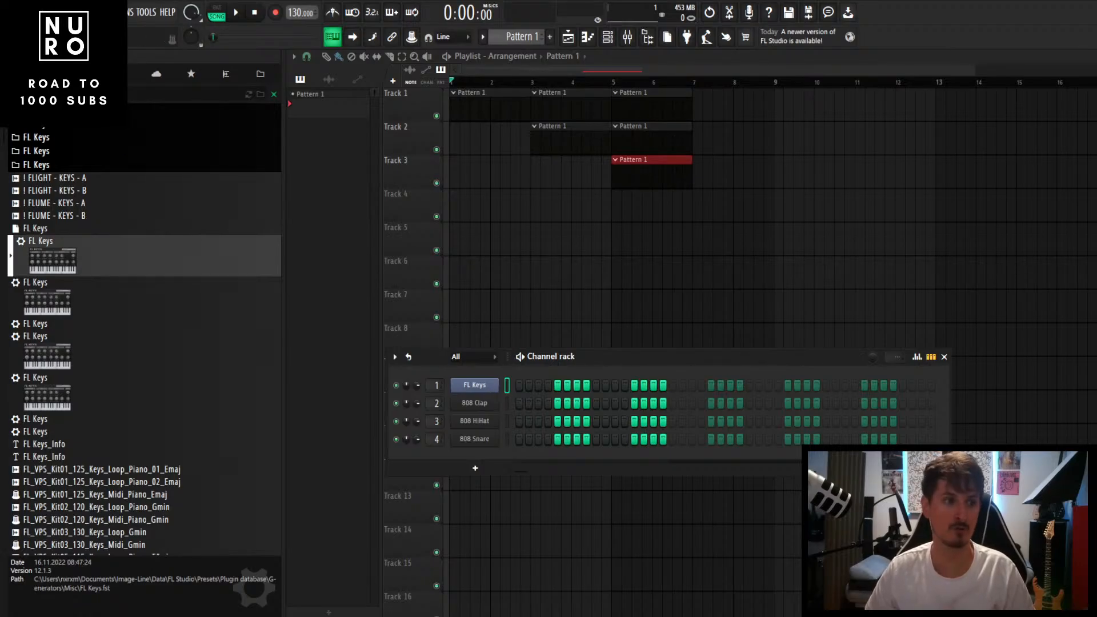
# Step: Toggle the browser off and on, leaving it open, and clear its FL Keys search results
pyautogui.click(648, 38)
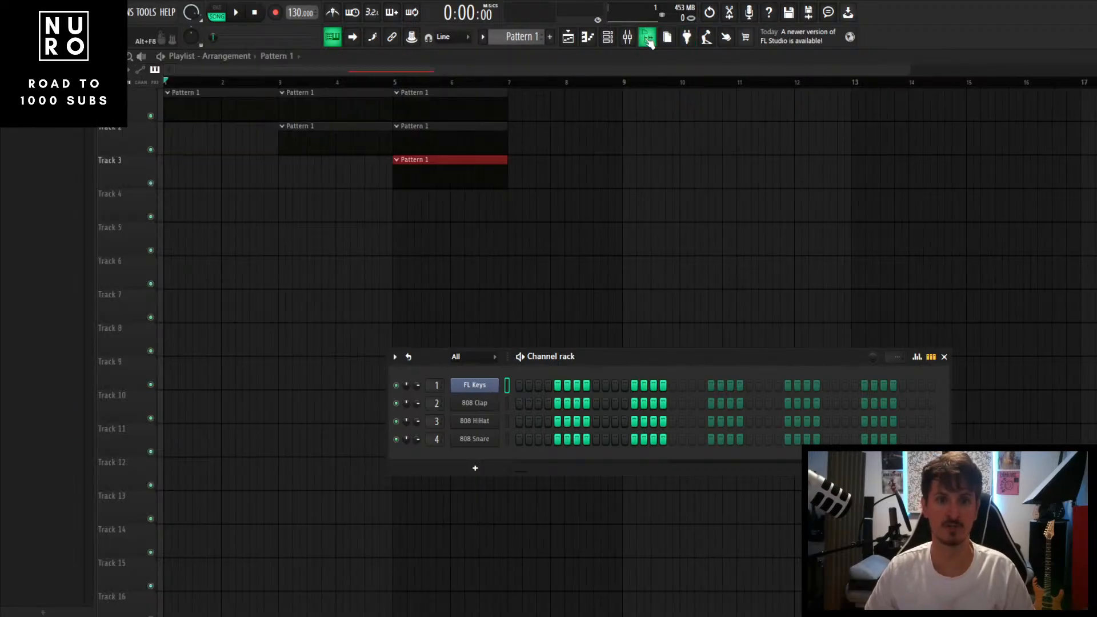
pyautogui.click(648, 38)
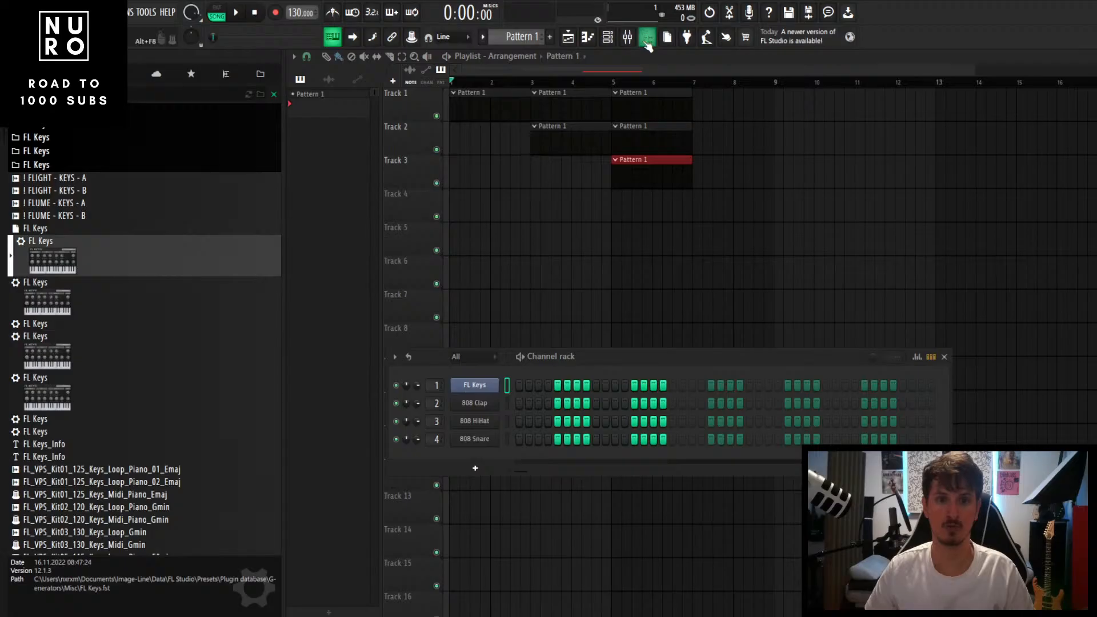
pyautogui.click(648, 44)
pyautogui.click(649, 38)
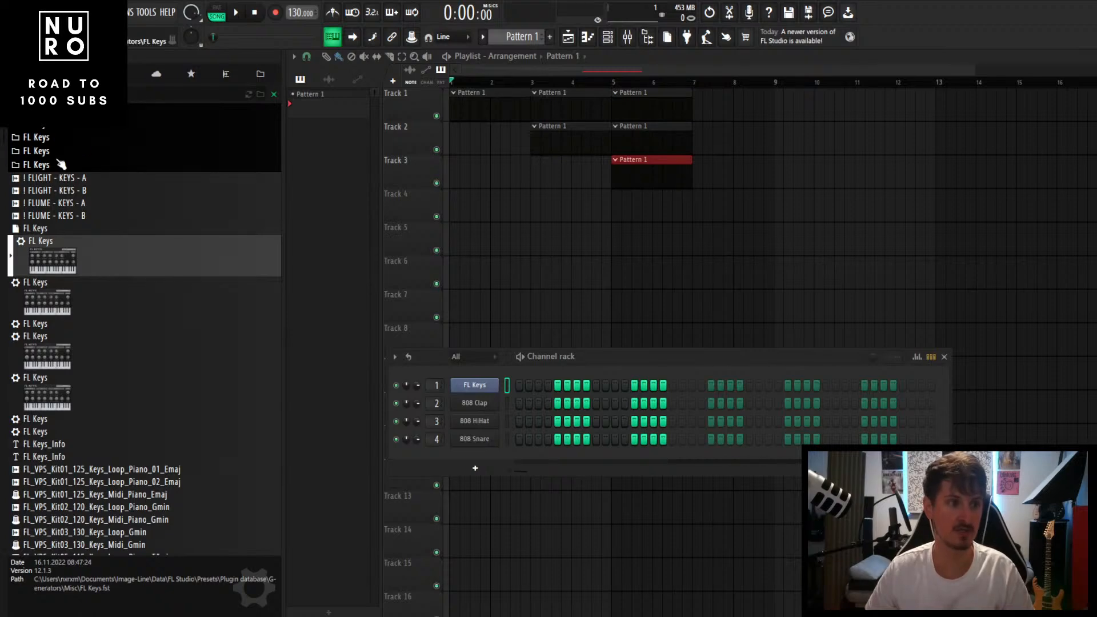
pyautogui.click(54, 56)
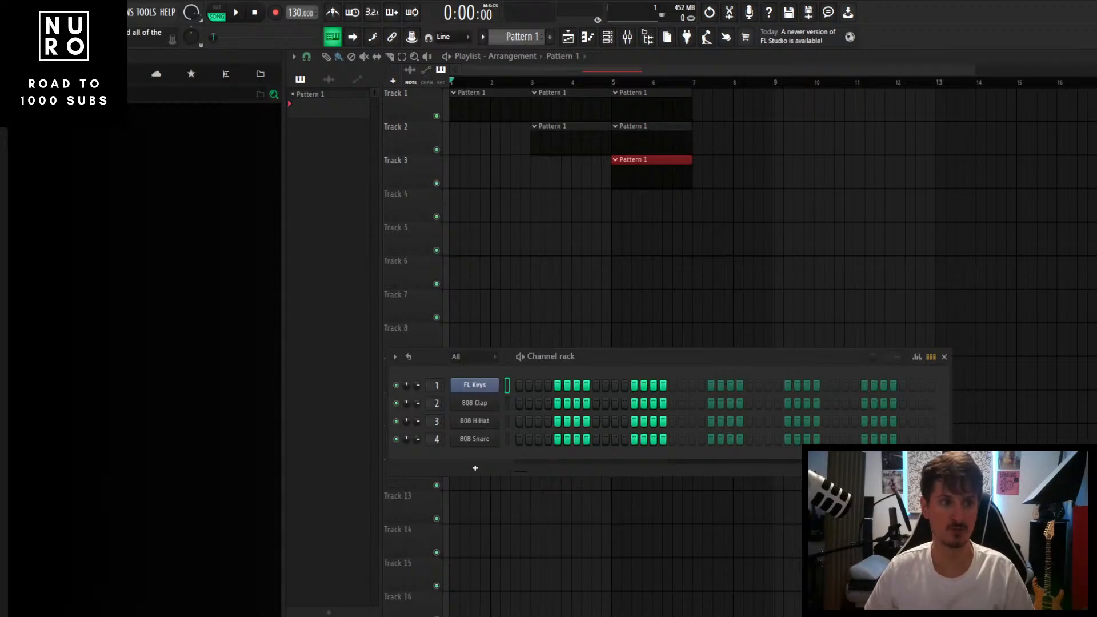
# Step: Browse the Controller, Drum and Misc generator categories in the browser's plugin database
pyautogui.click(41, 145)
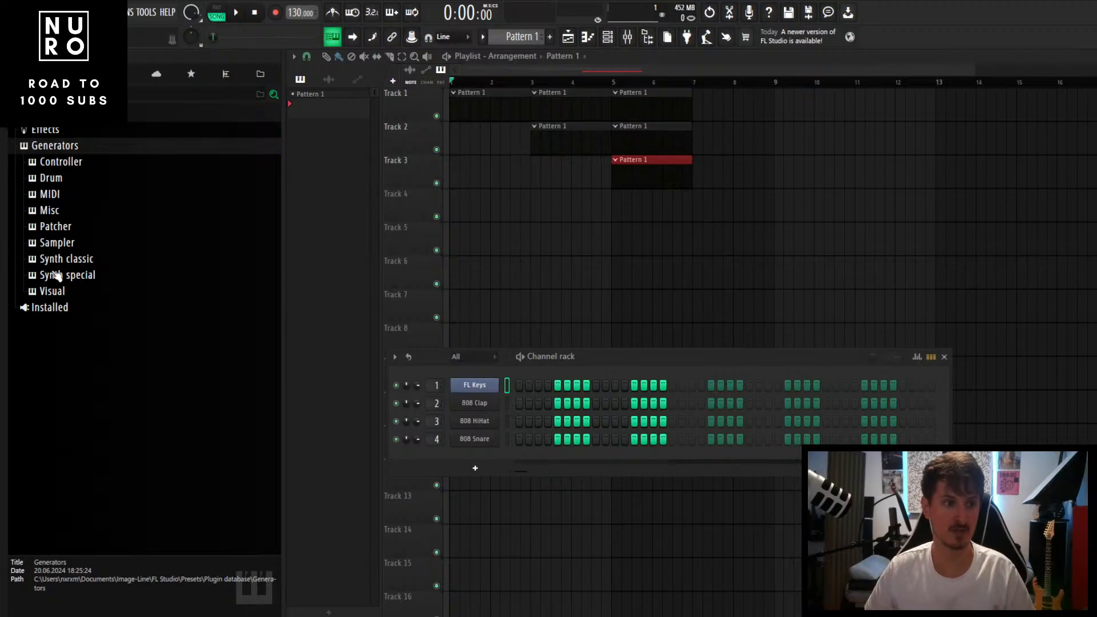
pyautogui.click(63, 162)
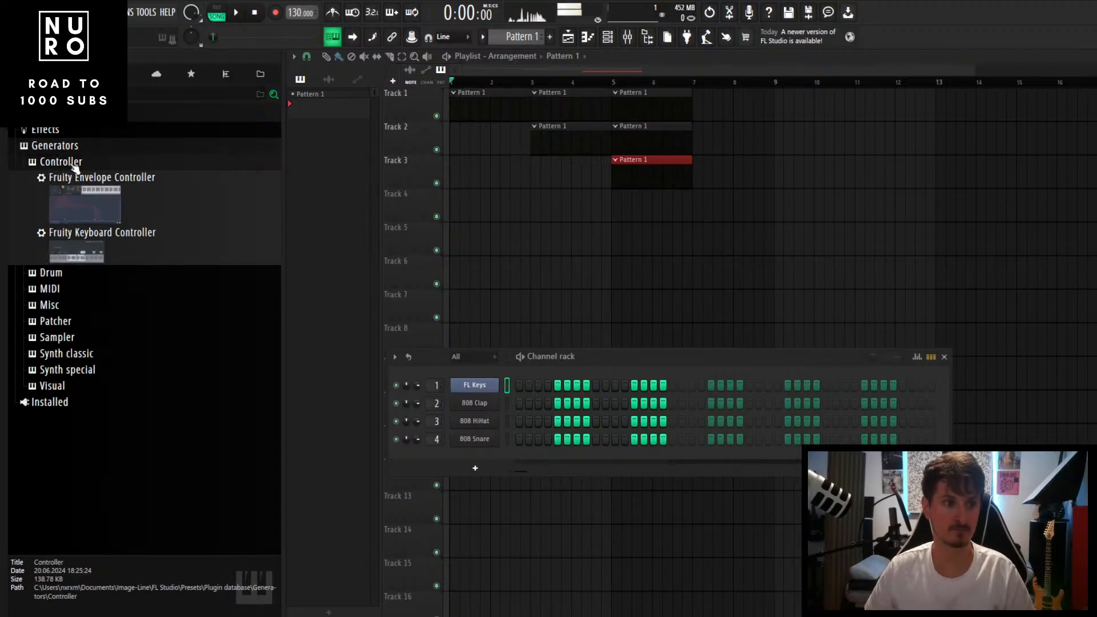
pyautogui.click(63, 162)
pyautogui.click(69, 182)
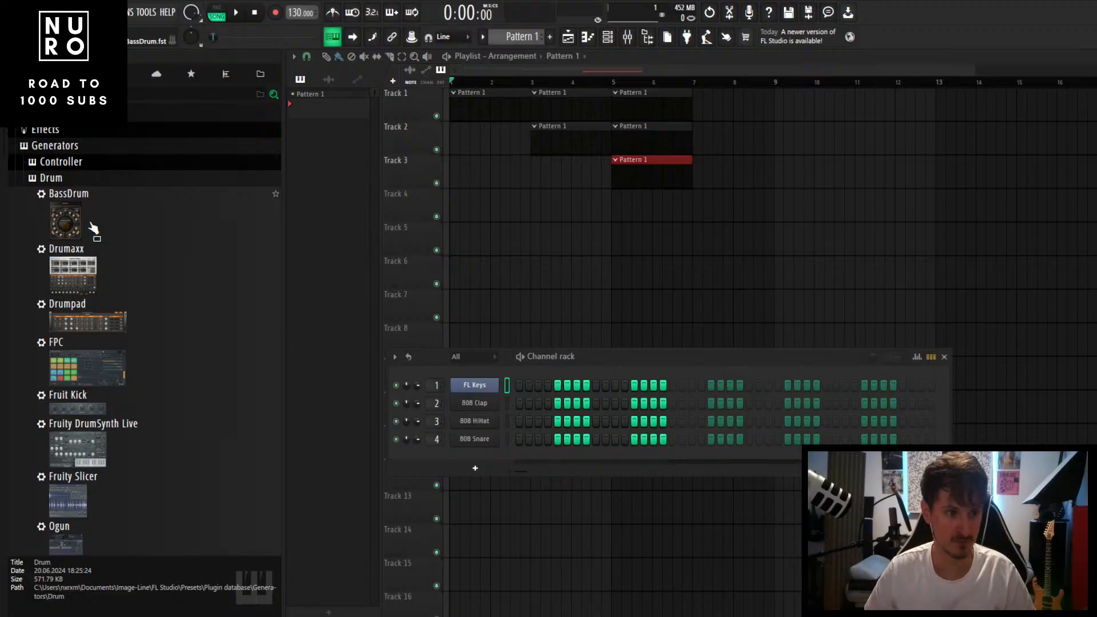
pyautogui.scroll(-2, 91, 228)
pyautogui.scroll(2, 72, 212)
pyautogui.click(72, 180)
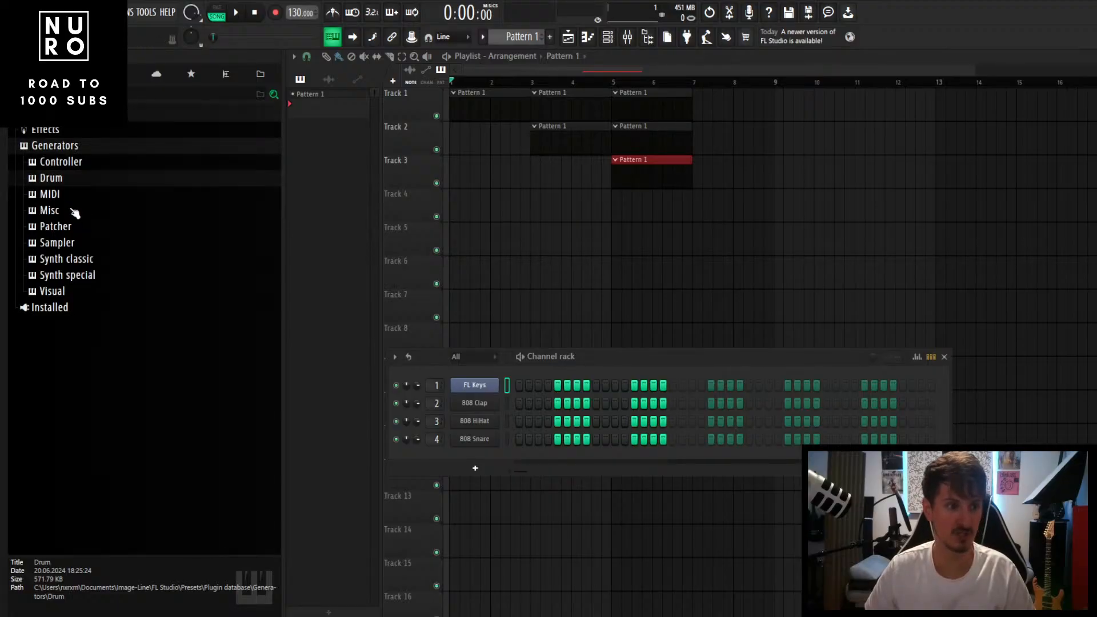
pyautogui.click(72, 211)
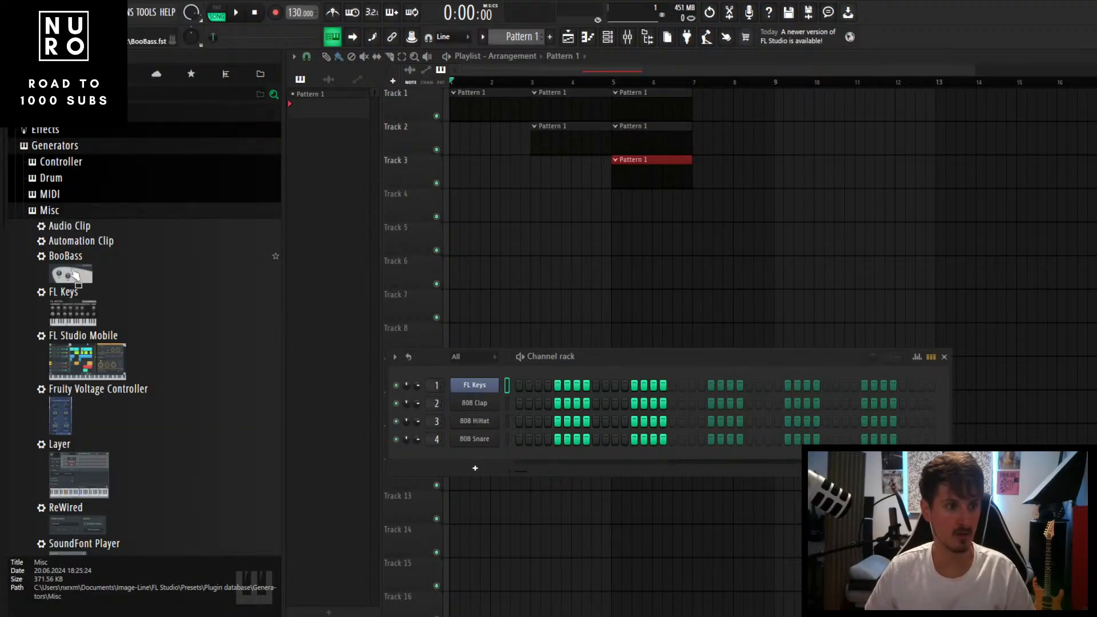
pyautogui.scroll(-2, 77, 280)
pyautogui.scroll(2, 65, 302)
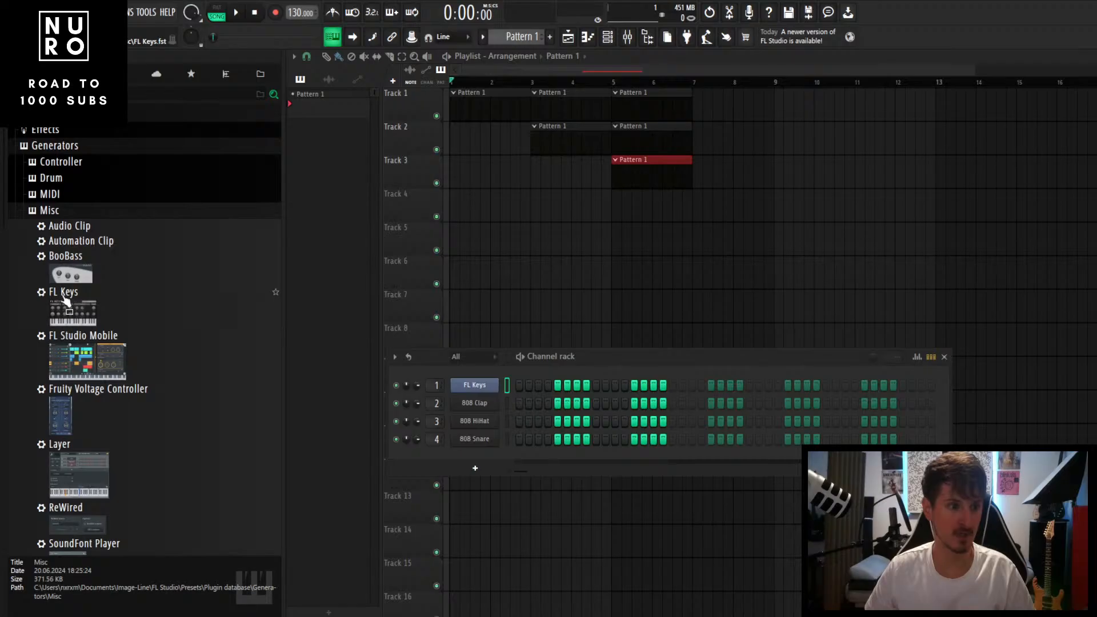
# Step: Load FL Keys from the Misc generators onto the first channel and play a few test notes
pyautogui.moveTo(72, 311); pyautogui.dragTo(477, 386)
pyautogui.moveTo(78, 311); pyautogui.dragTo(466, 387)
pyautogui.press('c')
pyautogui.press('n')
pyautogui.press(',')
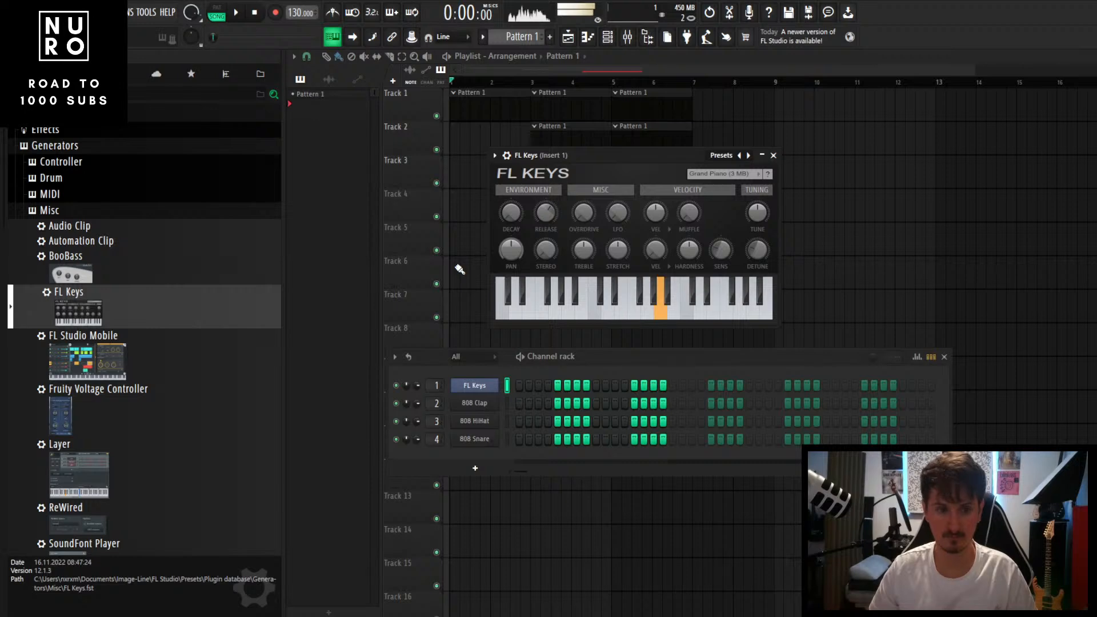
pyautogui.press('c')
pyautogui.press(',')
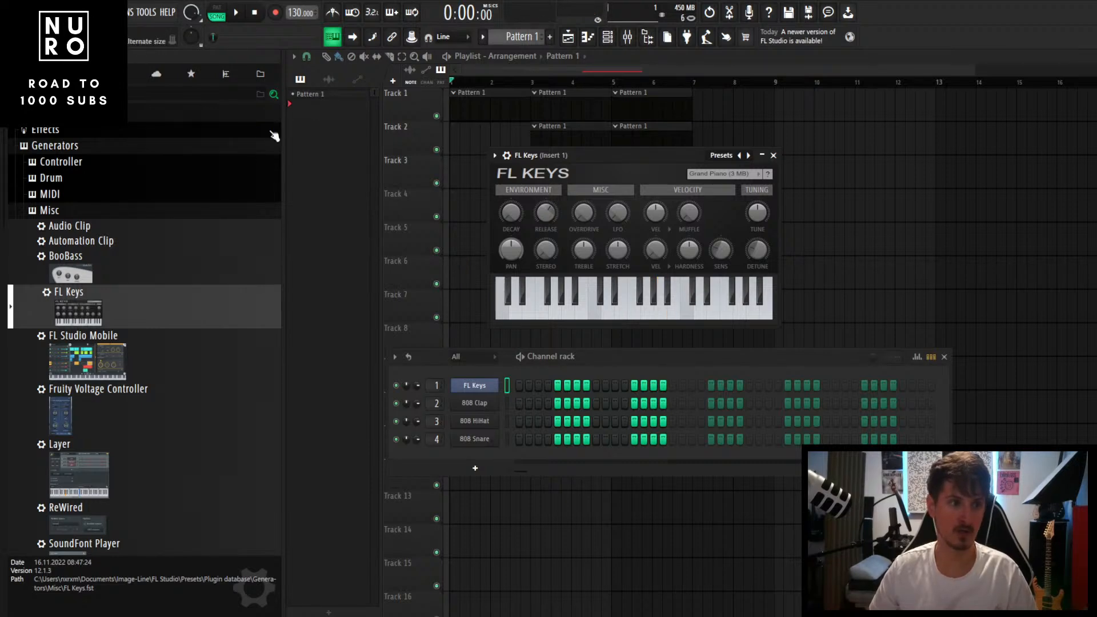
# Step: Collapse the browser to widen the playlist, reposition the channel rack, and close the FL Keys instrument window
pyautogui.moveTo(283, 145); pyautogui.dragTo(27, 164)
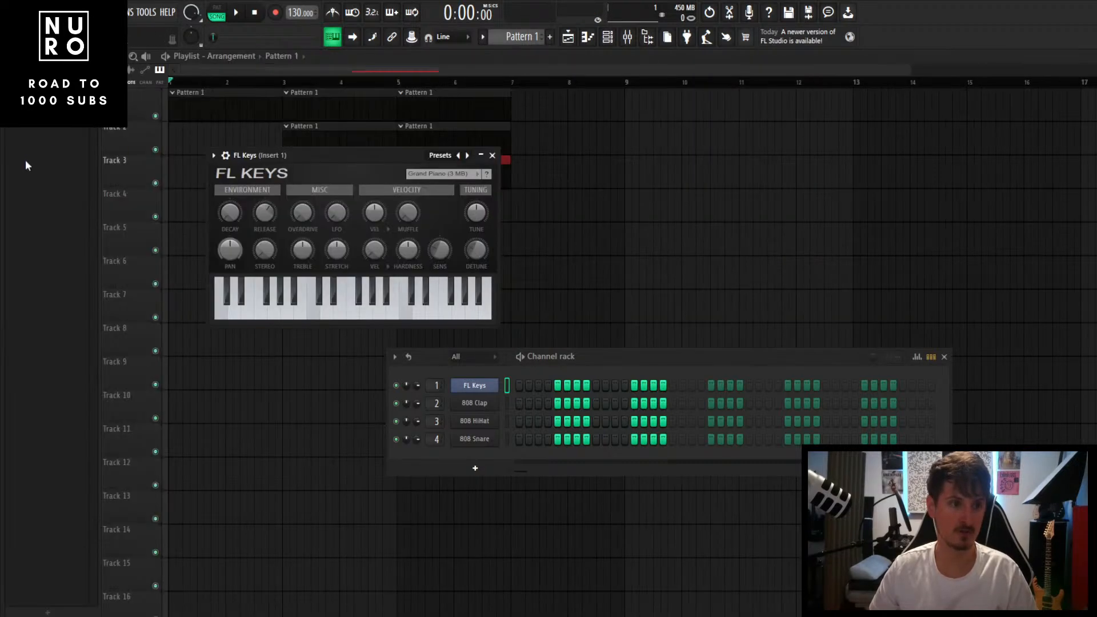
pyautogui.rightClick(3, 187)
pyautogui.rightClick(284, 191)
pyautogui.moveTo(612, 356); pyautogui.dragTo(663, 306)
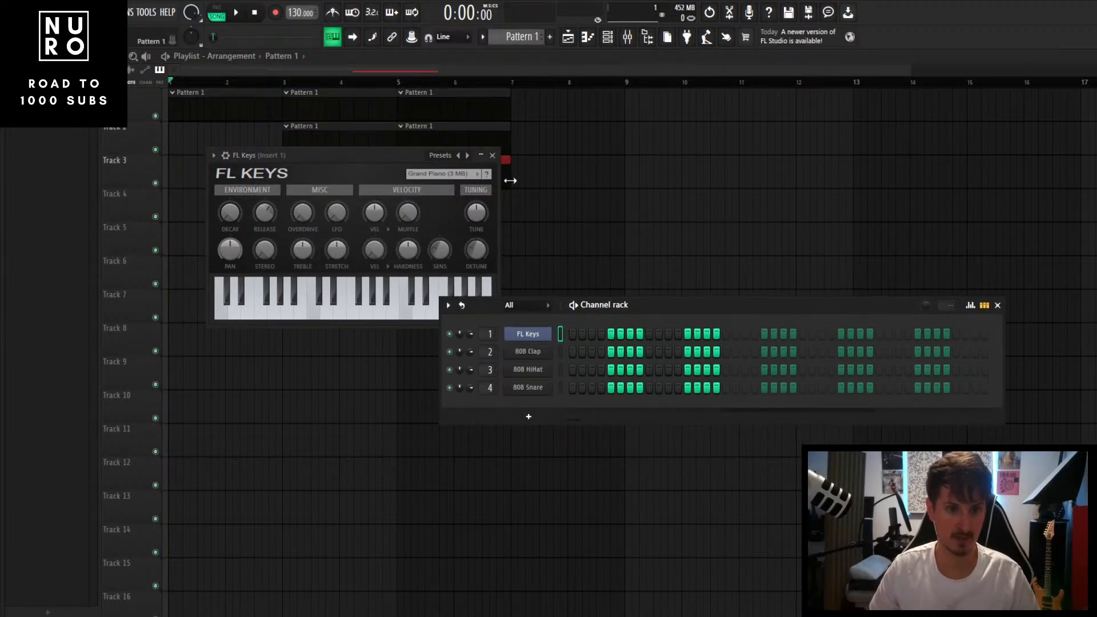
pyautogui.click(493, 156)
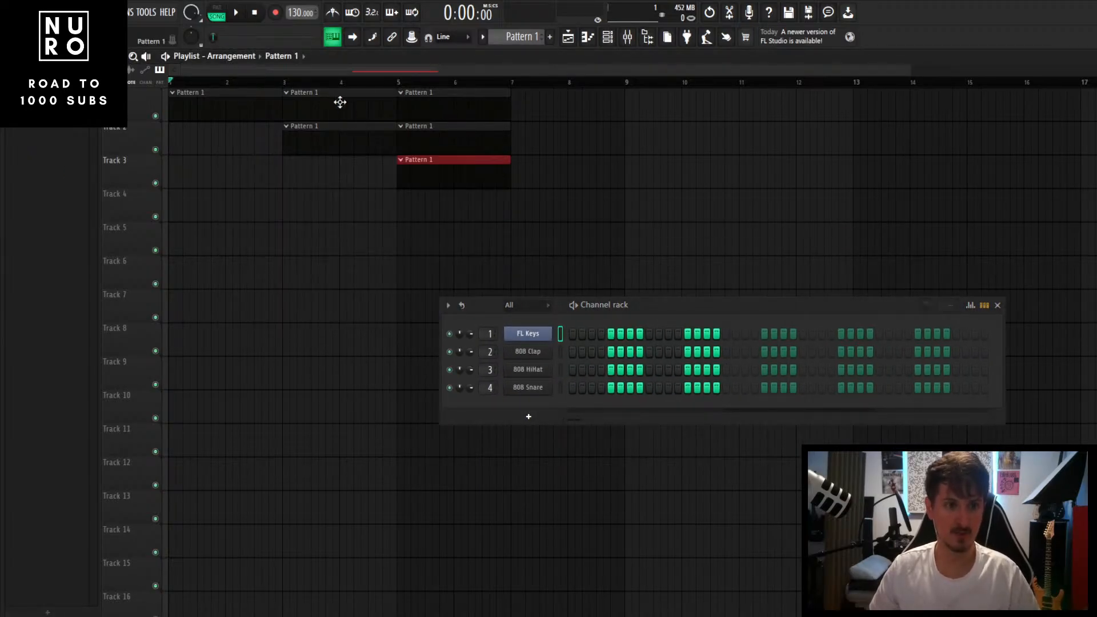
# Step: Open the FL Keys channel's piano roll and move its window clear of the playlist clips
pyautogui.rightClick(529, 342)
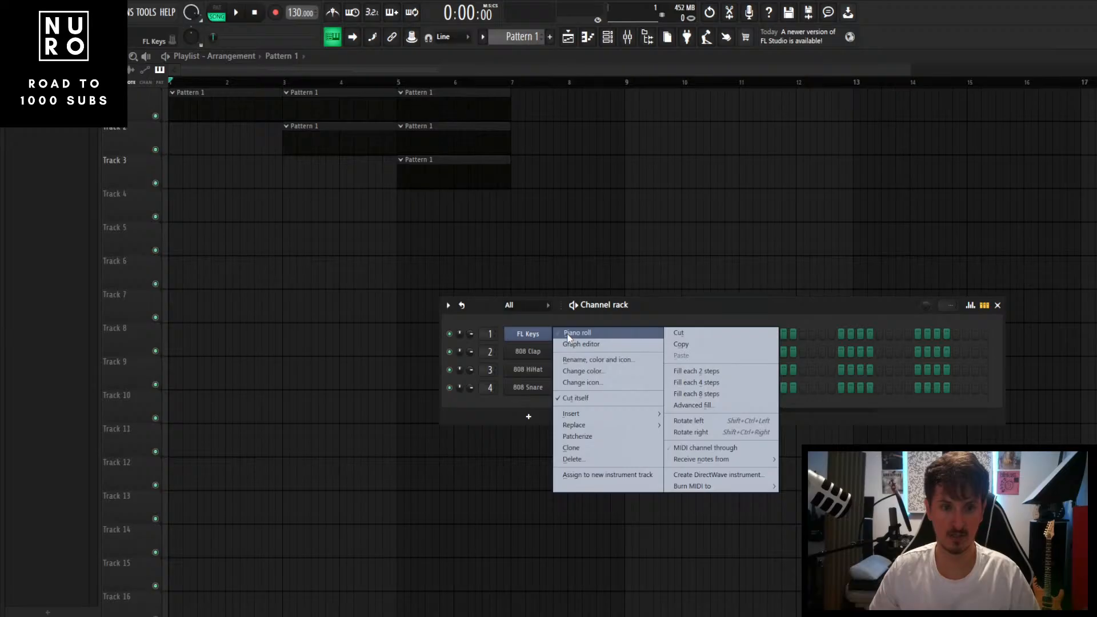
pyautogui.click(573, 334)
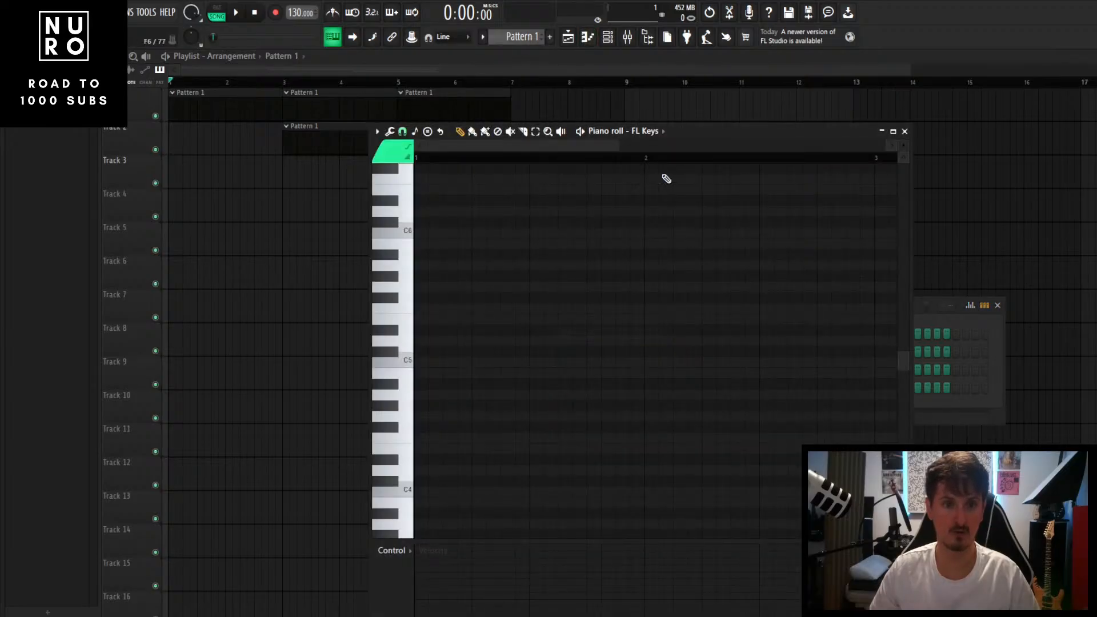
pyautogui.moveTo(702, 130)
pyautogui.mouseDown()
pyautogui.moveTo(698, 159)
pyautogui.moveTo(644, 235)
pyautogui.mouseUp()
# Step: Erase all Pattern 1 clips from the playlist, then close the piano roll and reposition the channel rack
pyautogui.rightClick(472, 174)
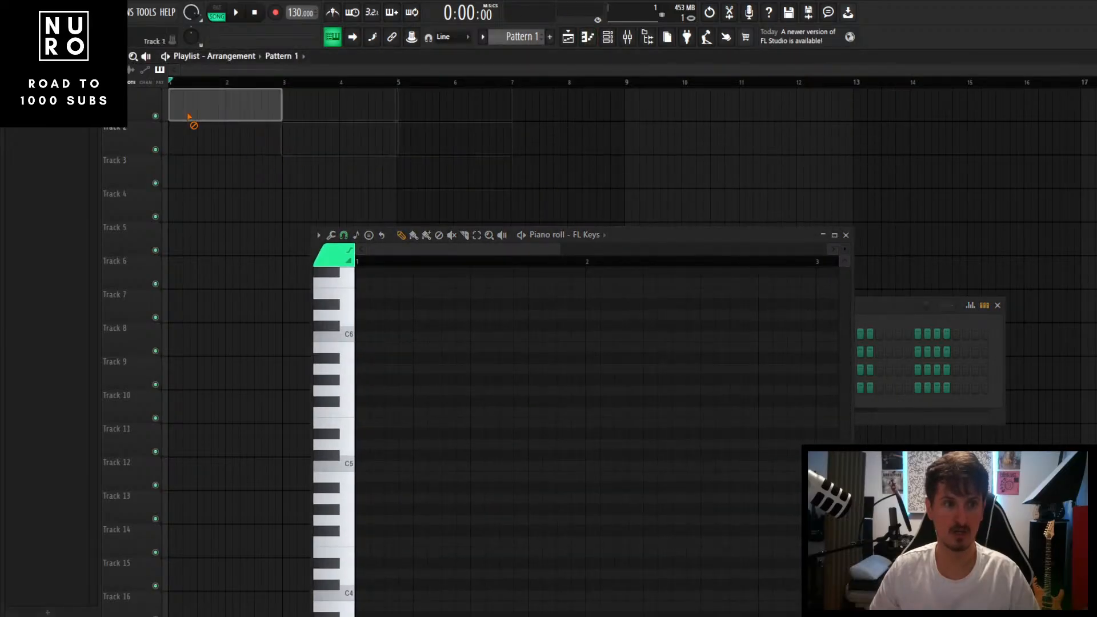
pyautogui.click(845, 235)
pyautogui.moveTo(840, 299); pyautogui.dragTo(874, 519)
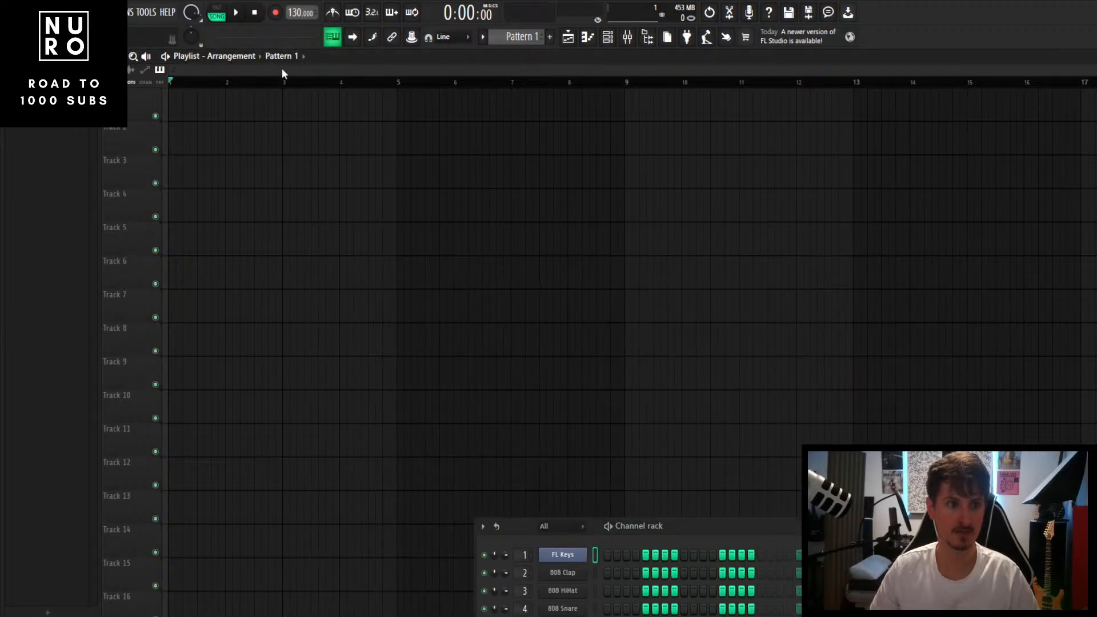
pyautogui.moveTo(626, 537); pyautogui.dragTo(569, 328)
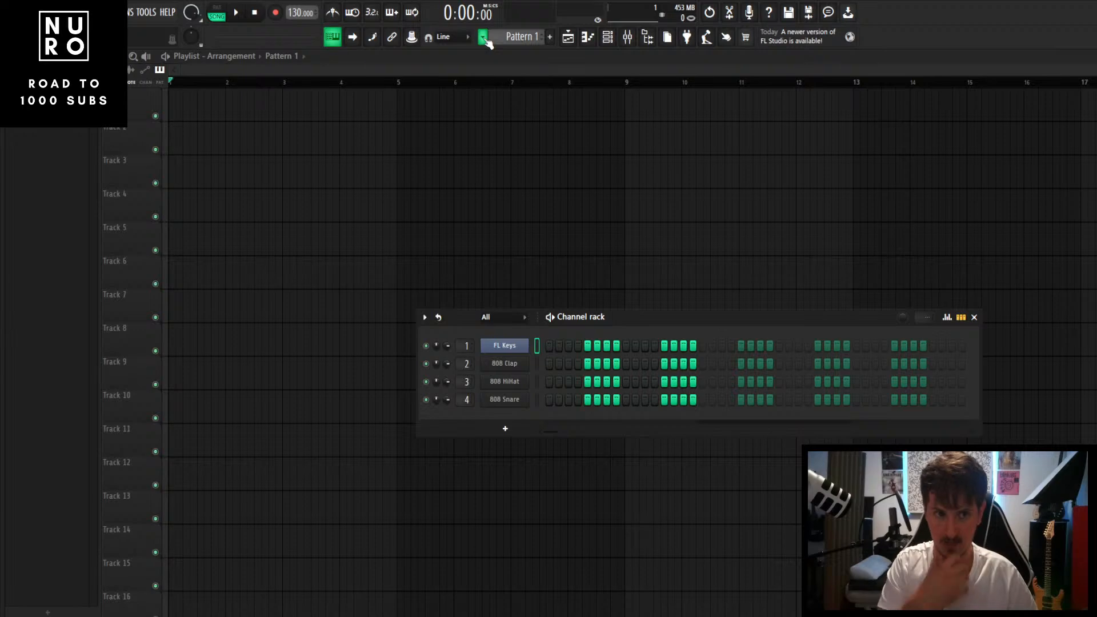
# Step: Show the pattern list, try the new-pattern name prompt, and reselect Pattern 1
pyautogui.click(484, 39)
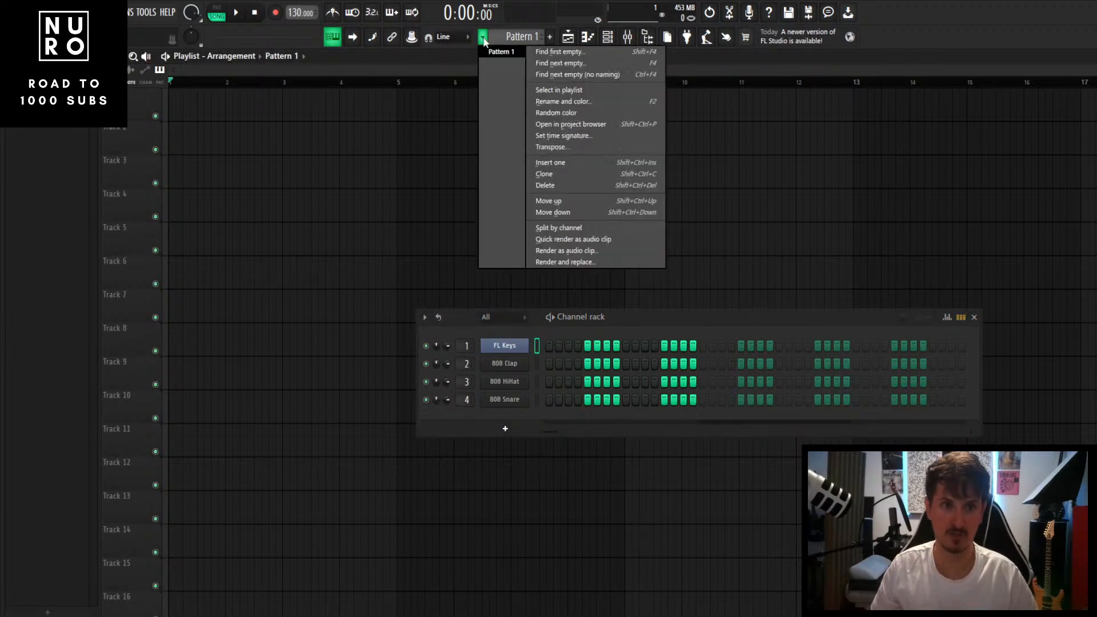
pyautogui.click(483, 39)
pyautogui.click(482, 39)
pyautogui.click(480, 38)
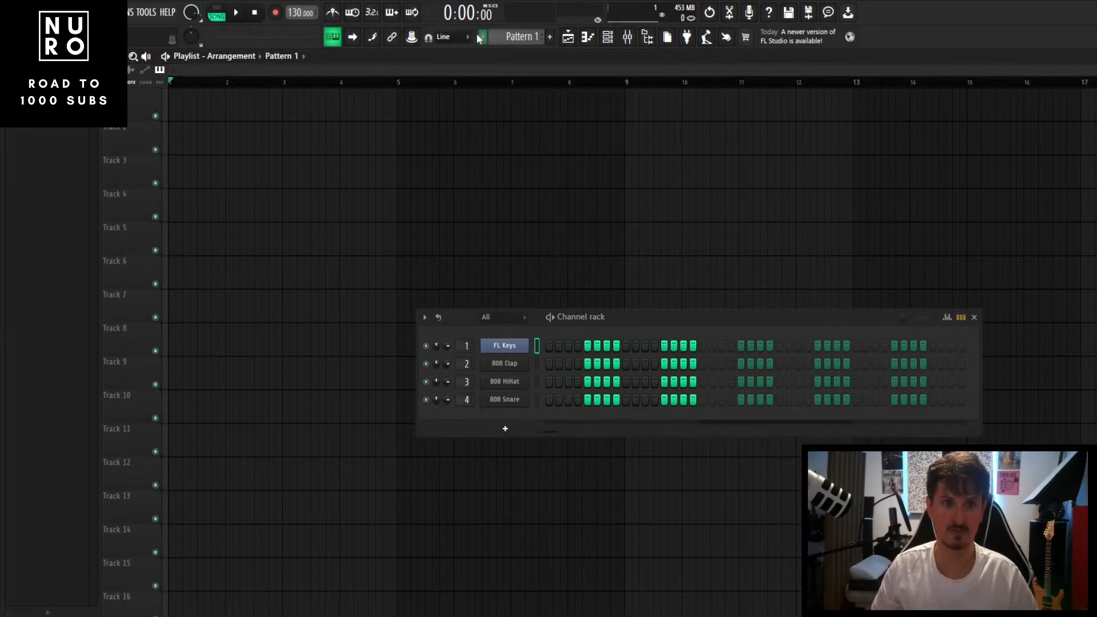
pyautogui.click(548, 37)
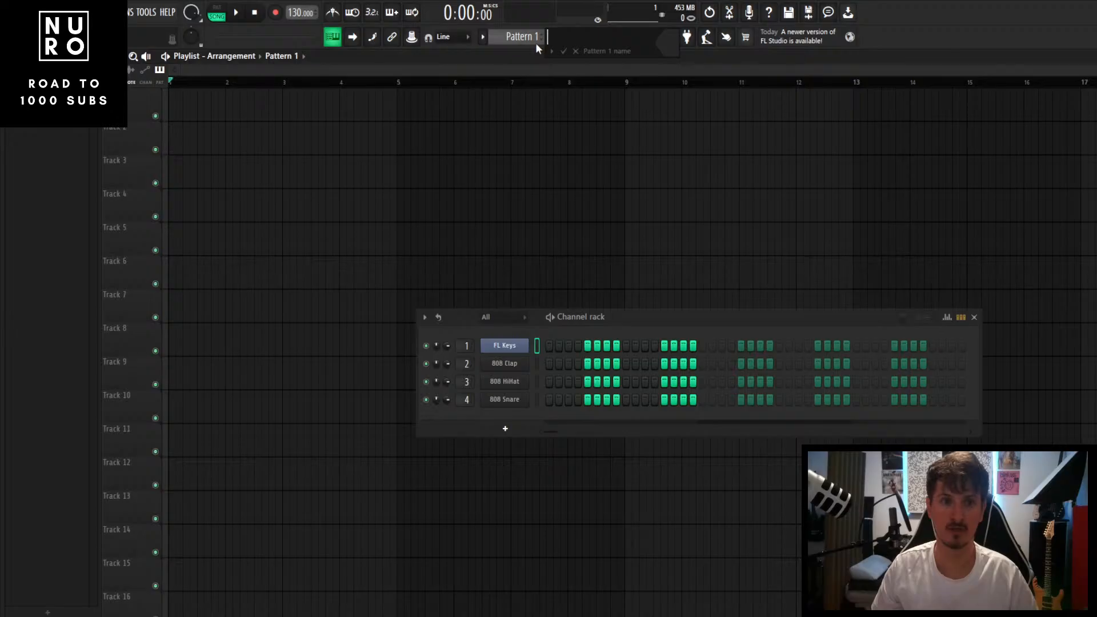
pyautogui.click(564, 52)
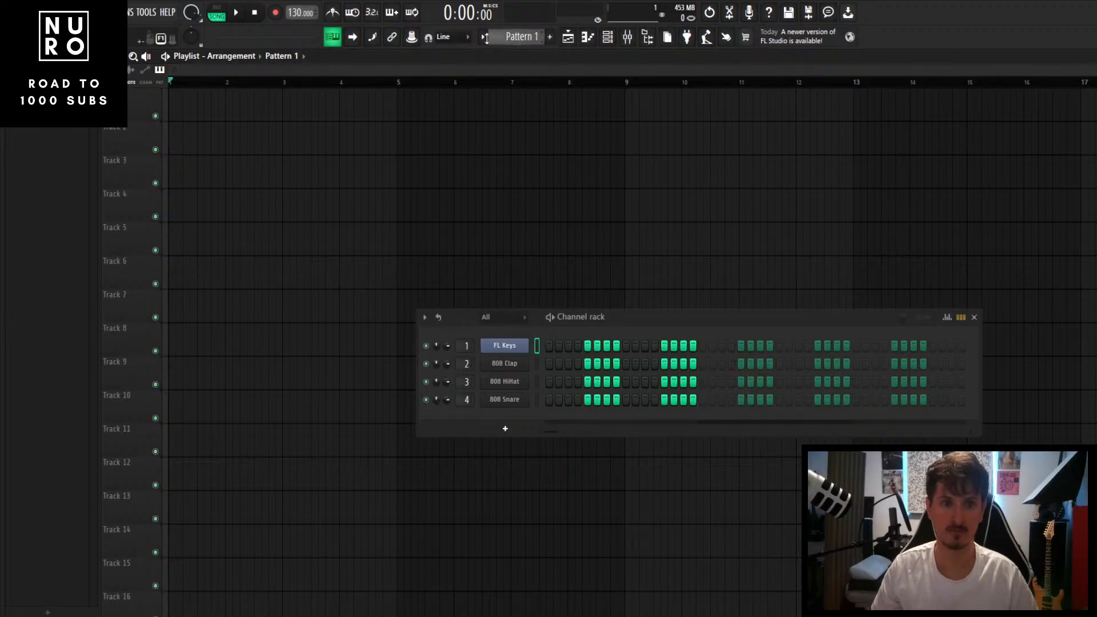
pyautogui.click(482, 38)
pyautogui.click(492, 53)
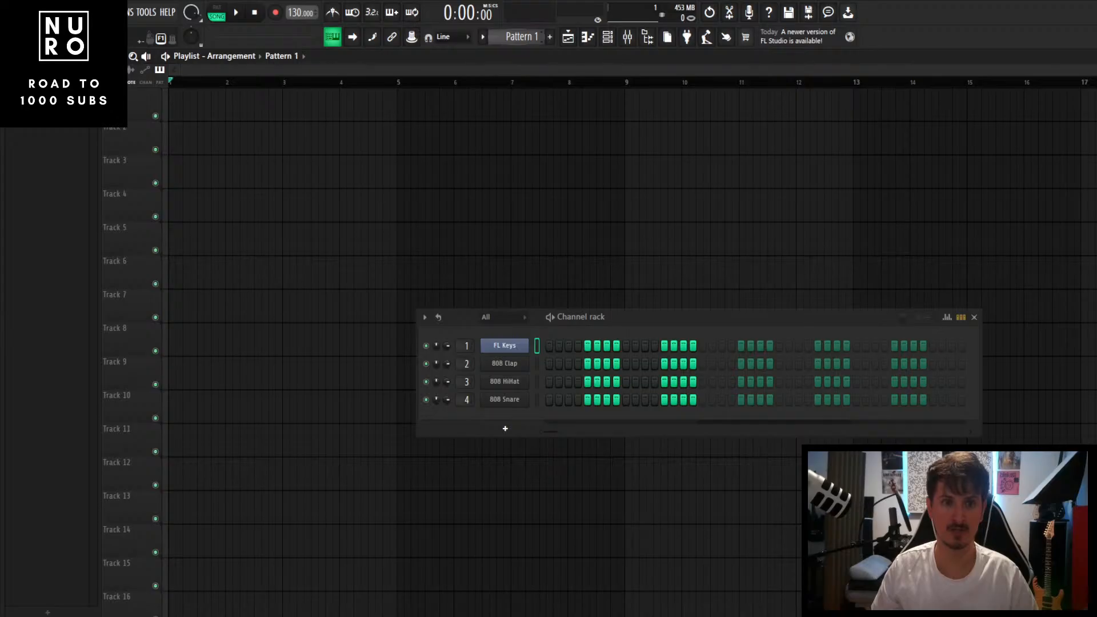
# Step: Place Pattern 1 clips alternating between Tracks 1 and 2, starting at bars 4, 6, 8, 10 and 12
pyautogui.click(459, 112)
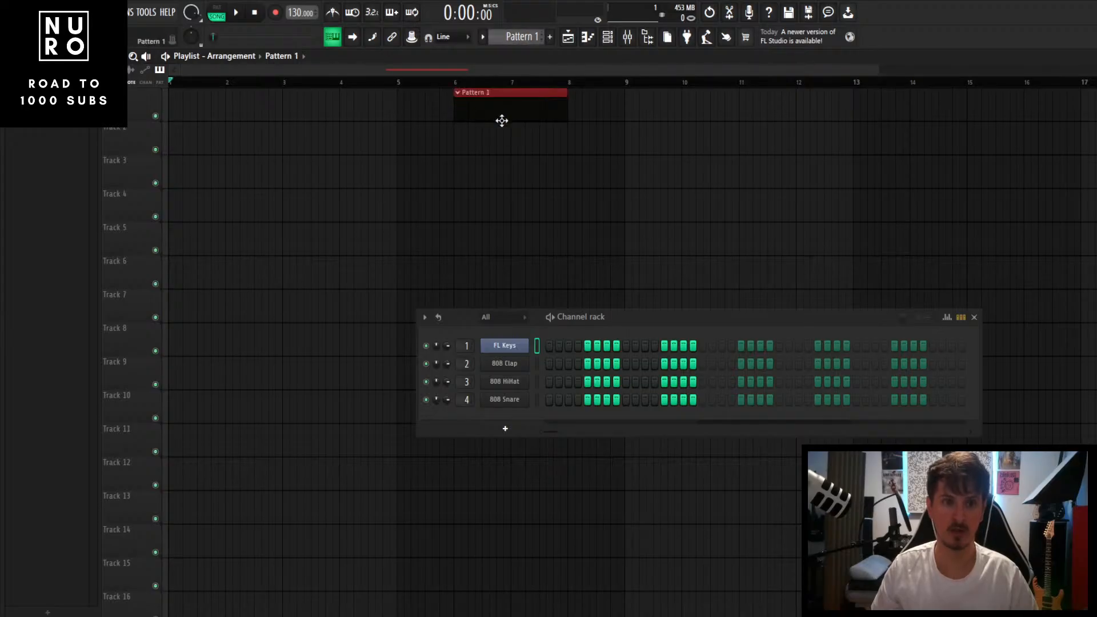
pyautogui.click(354, 149)
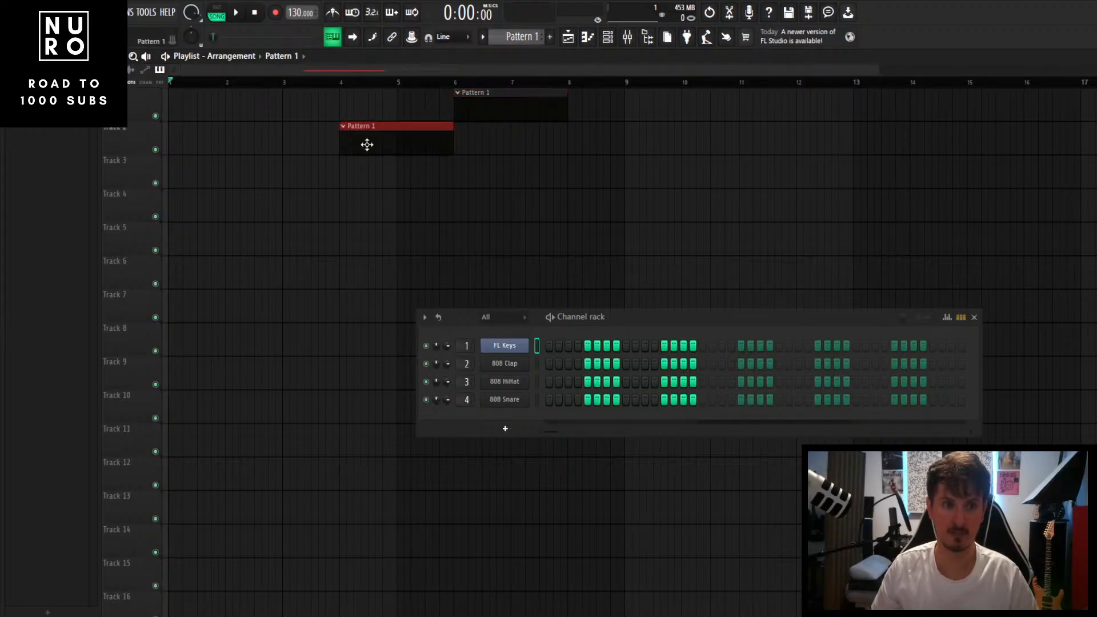
pyautogui.click(572, 148)
pyautogui.click(691, 118)
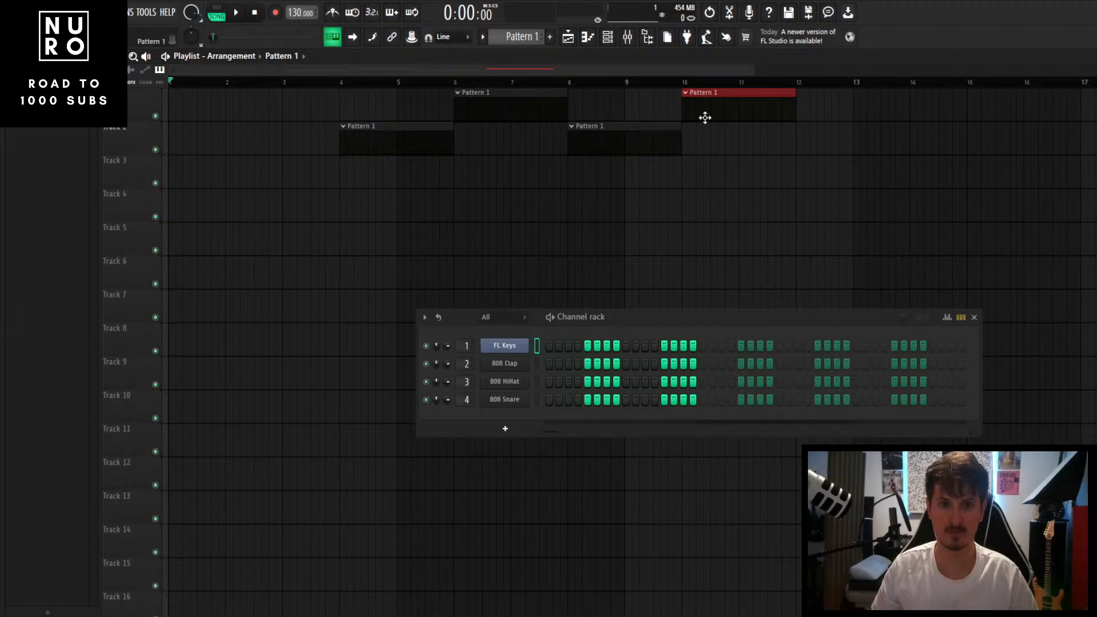
pyautogui.click(852, 145)
# Step: Delete every Pattern 1 clip except the one at bar 4, and move that clip to bar 1 of Track 1
pyautogui.rightClick(857, 145)
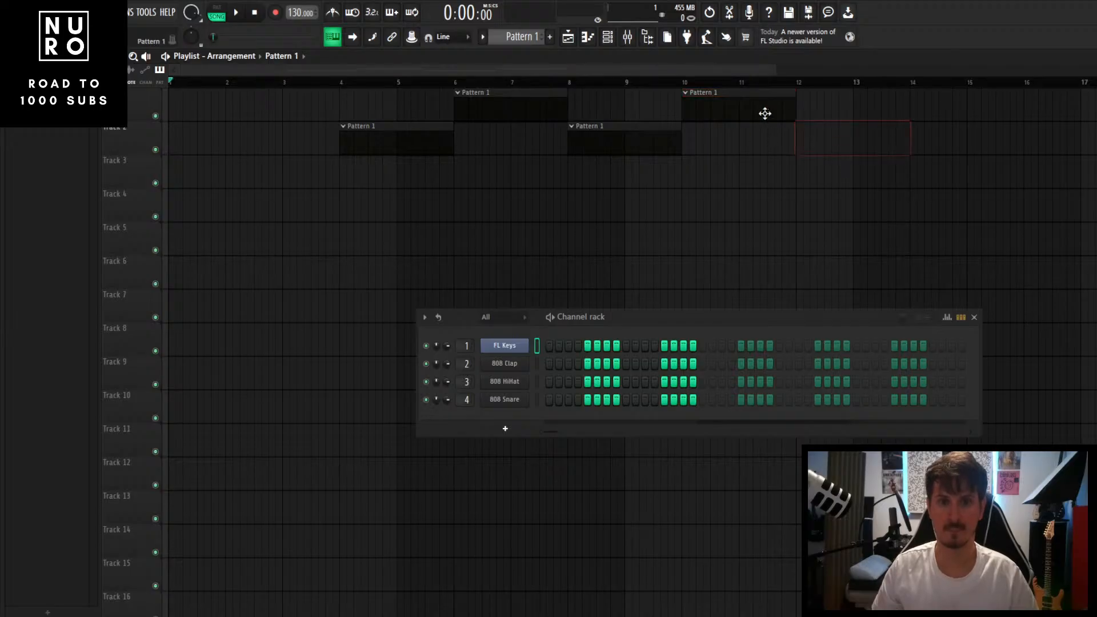
pyautogui.rightClick(743, 108)
pyautogui.rightClick(623, 140)
pyautogui.rightClick(503, 103)
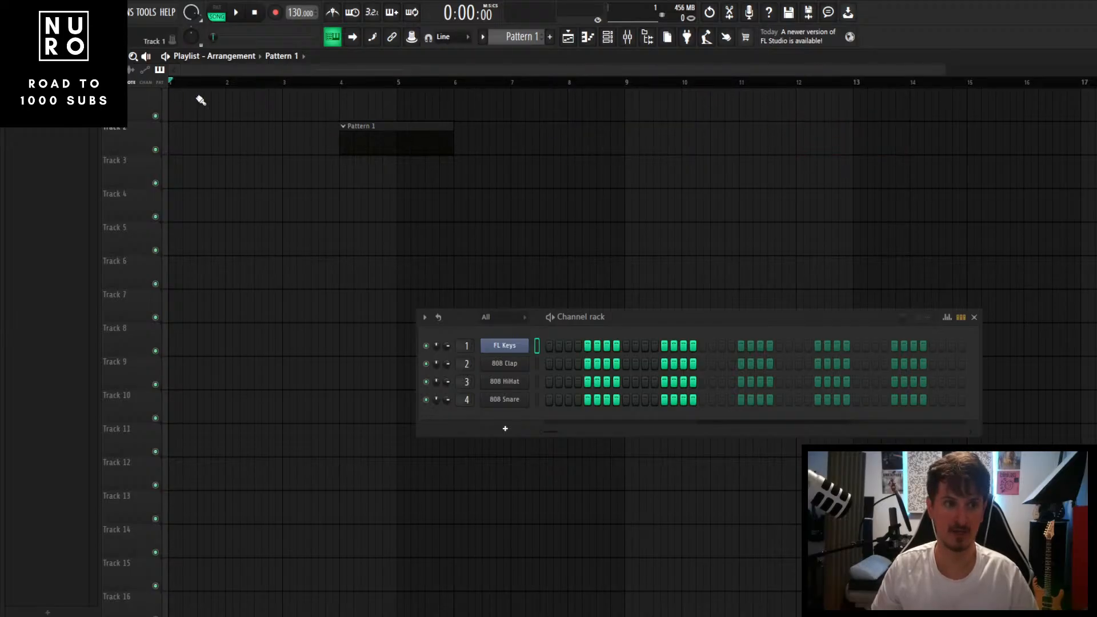
pyautogui.moveTo(377, 136); pyautogui.dragTo(184, 93)
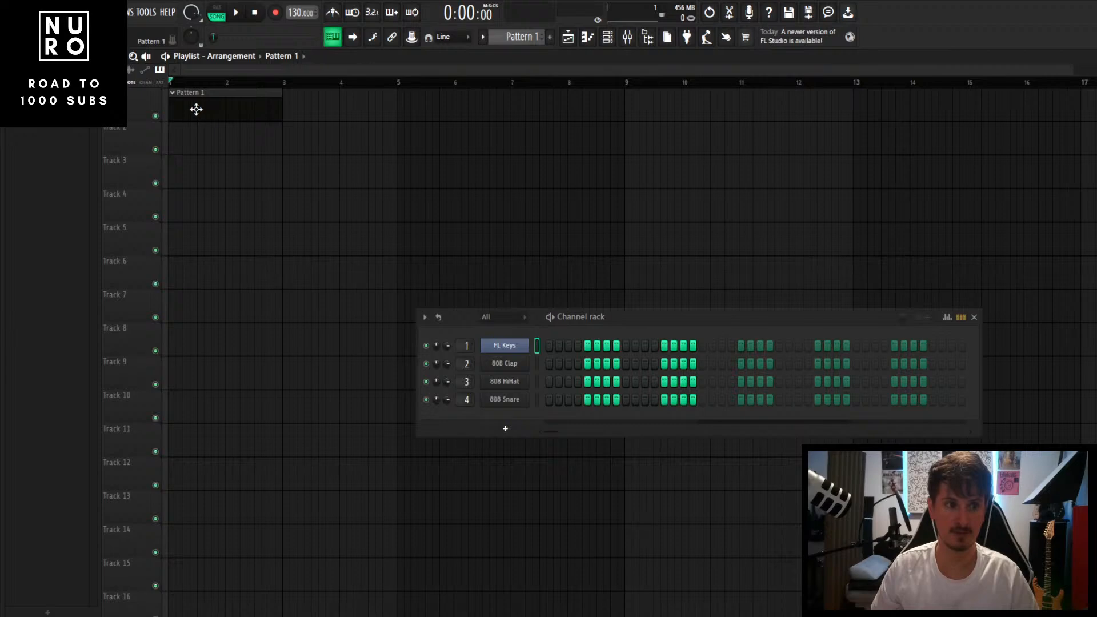
# Step: Start and stop song playback several times to demonstrate playing the Pattern 1 clip
pyautogui.press('space')
pyautogui.press('space')
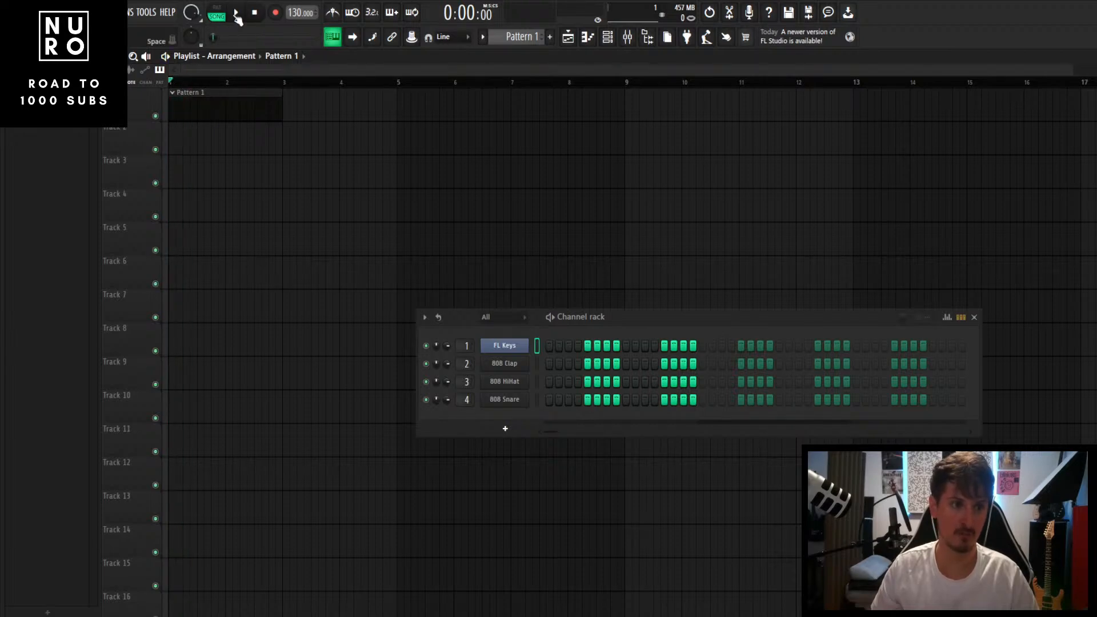
pyautogui.click(236, 15)
pyautogui.click(236, 15)
pyautogui.press('space')
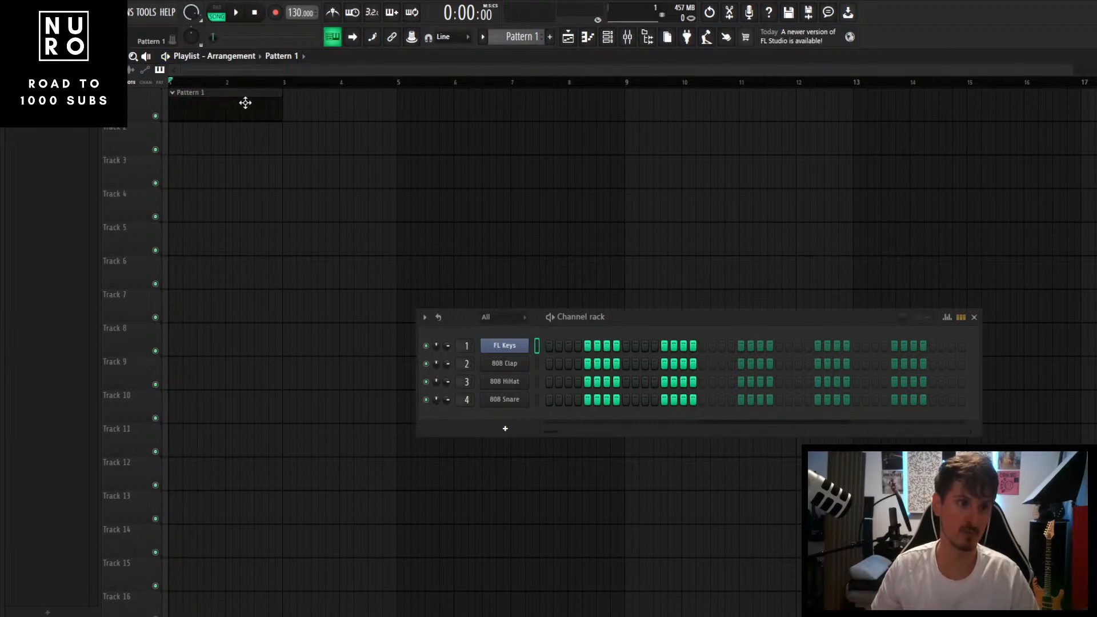
pyautogui.press('space')
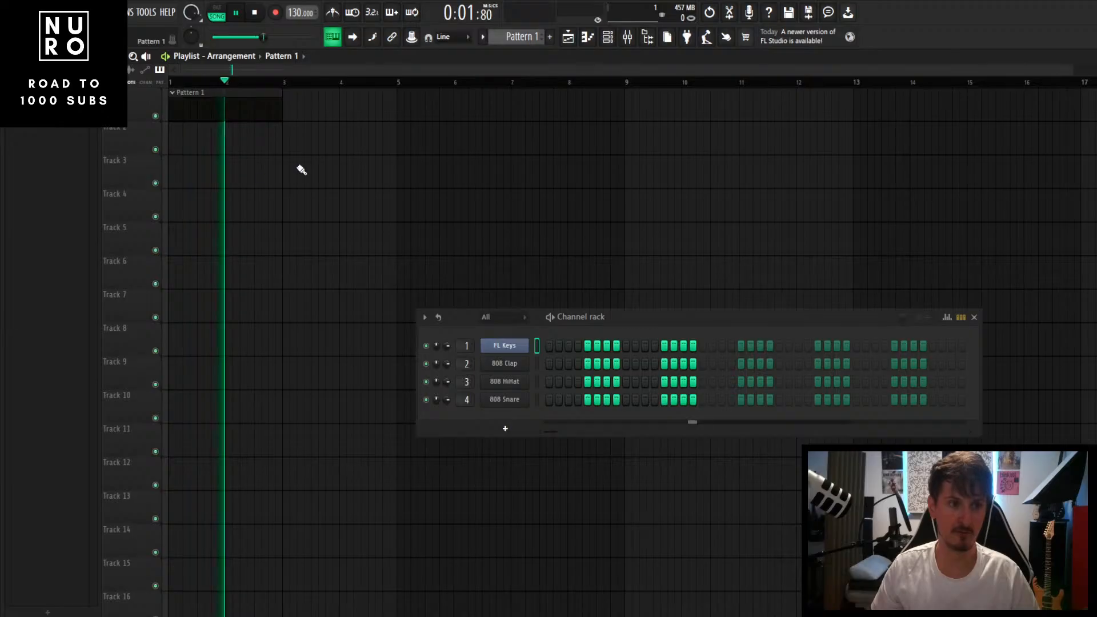
pyautogui.press('space')
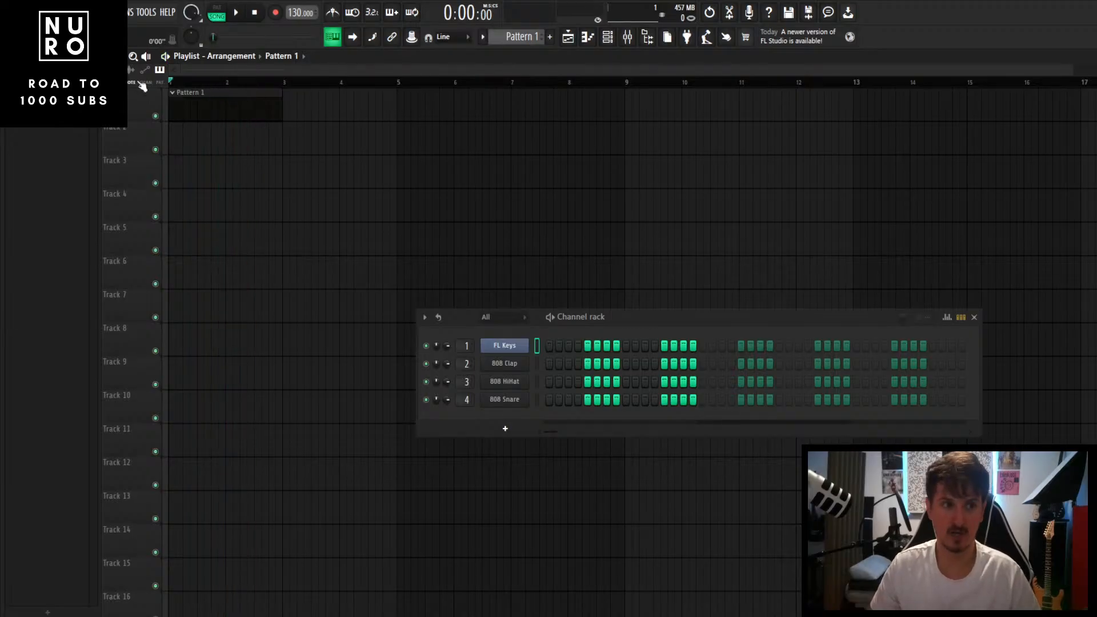
# Step: Open the FL Keys piano roll and draw a chord of E5, A5 and C6 at the start of bar 1
pyautogui.rightClick(511, 349)
pyautogui.click(554, 346)
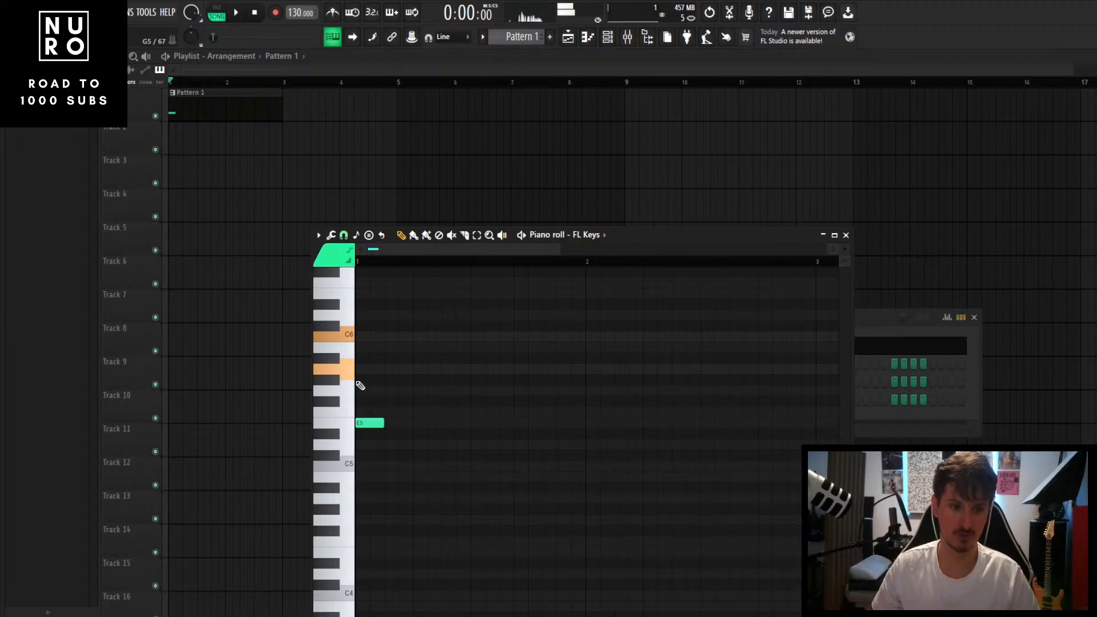
pyautogui.click(365, 370)
pyautogui.click(367, 337)
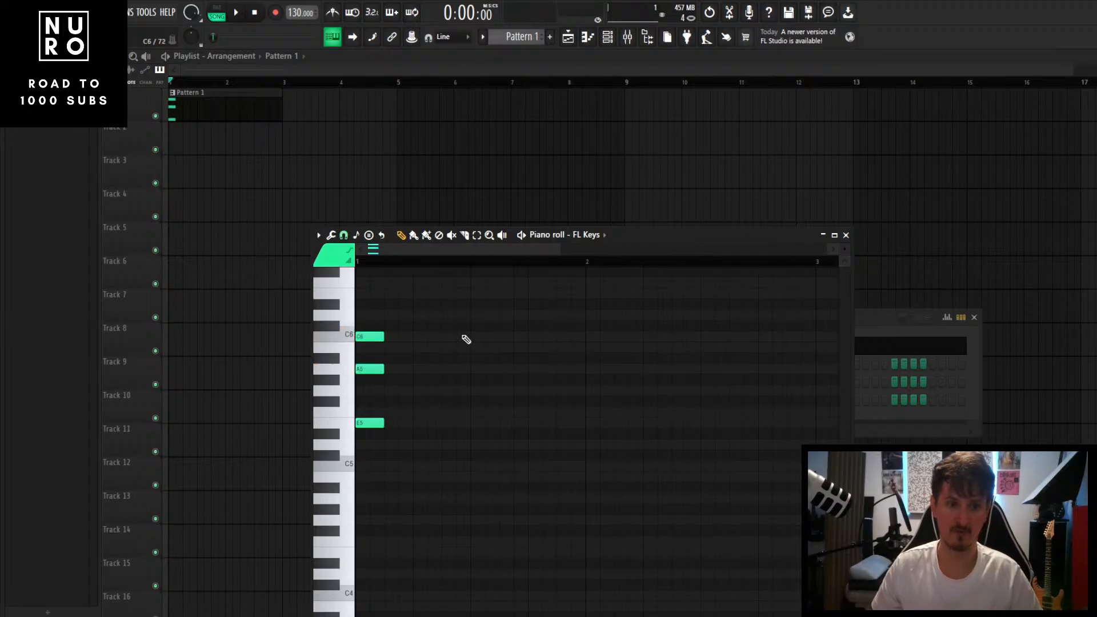
# Step: Draw six more C6 notes across bars 1 and 2, plus D#6 and E6 notes in bar 2
pyautogui.click(477, 339)
pyautogui.click(548, 337)
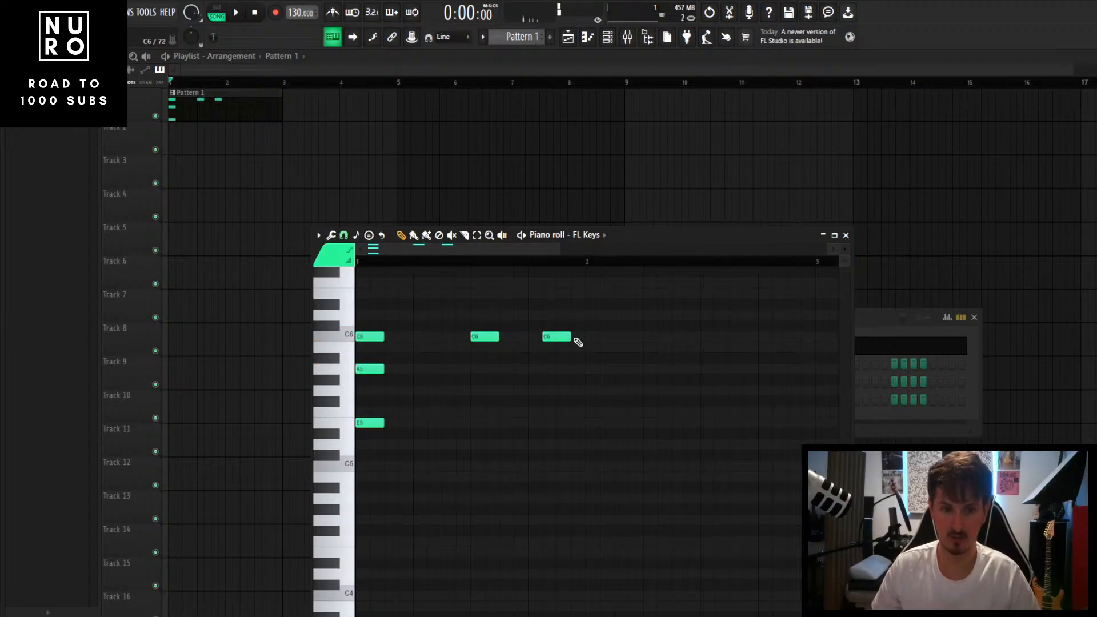
pyautogui.click(602, 338)
pyautogui.click(650, 338)
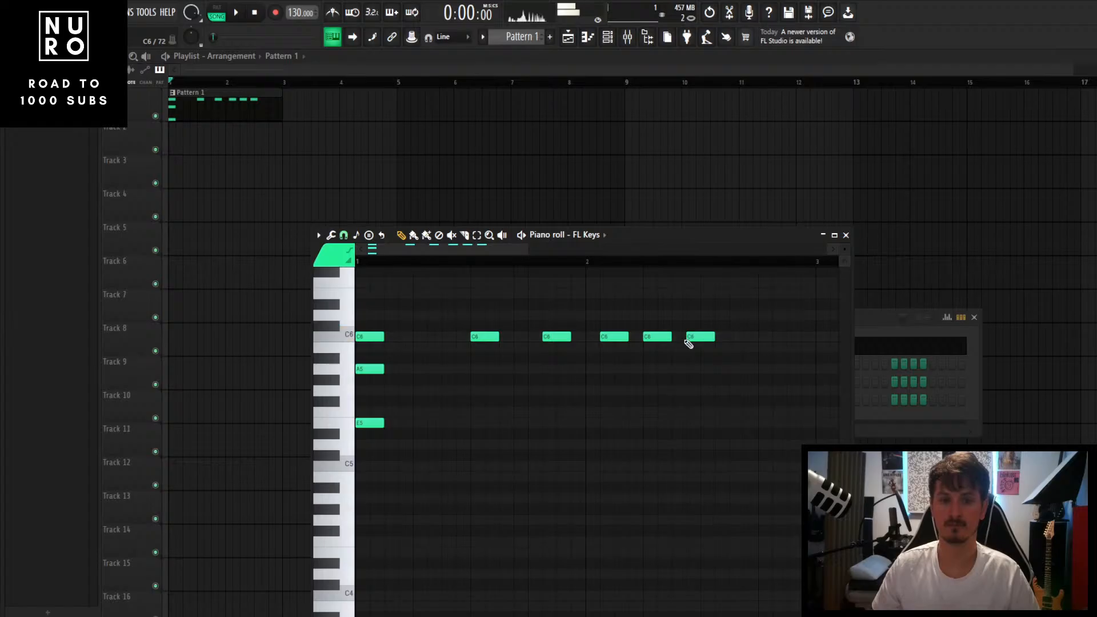
pyautogui.click(733, 338)
pyautogui.click(680, 305)
pyautogui.scroll(1, 590, 329)
pyautogui.click(592, 325)
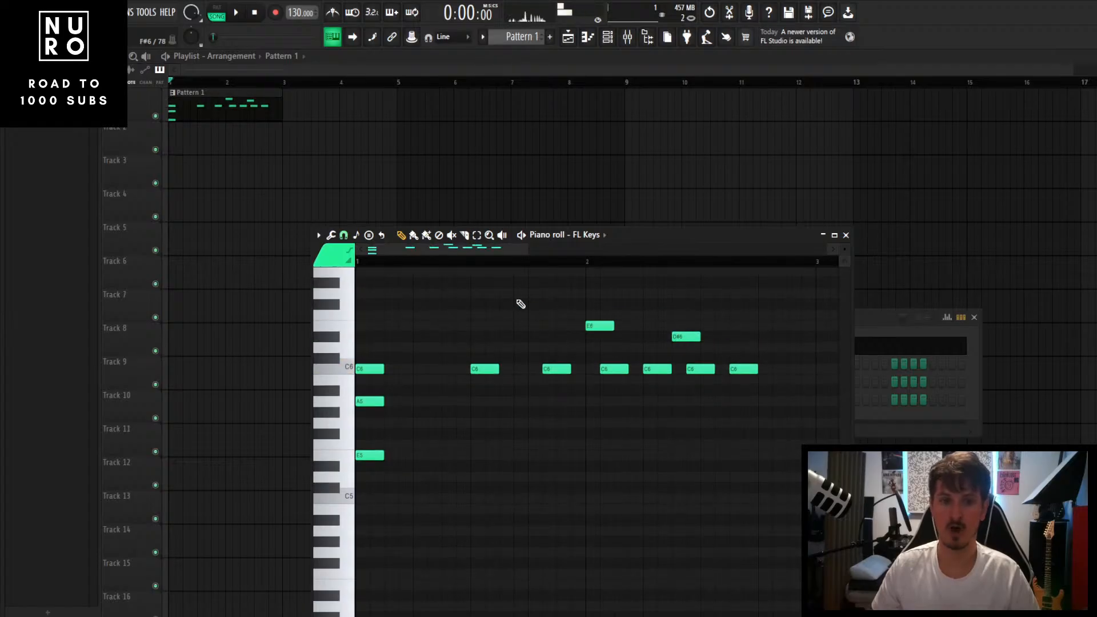
# Step: Draw scattered G6, A#6, F#6, G#6, C7 and D7 notes above the C6 row
pyautogui.click(521, 293)
pyautogui.scroll(2, 556, 329)
pyautogui.click(563, 325)
pyautogui.click(534, 369)
pyautogui.click(606, 347)
pyautogui.click(722, 304)
pyautogui.click(520, 283)
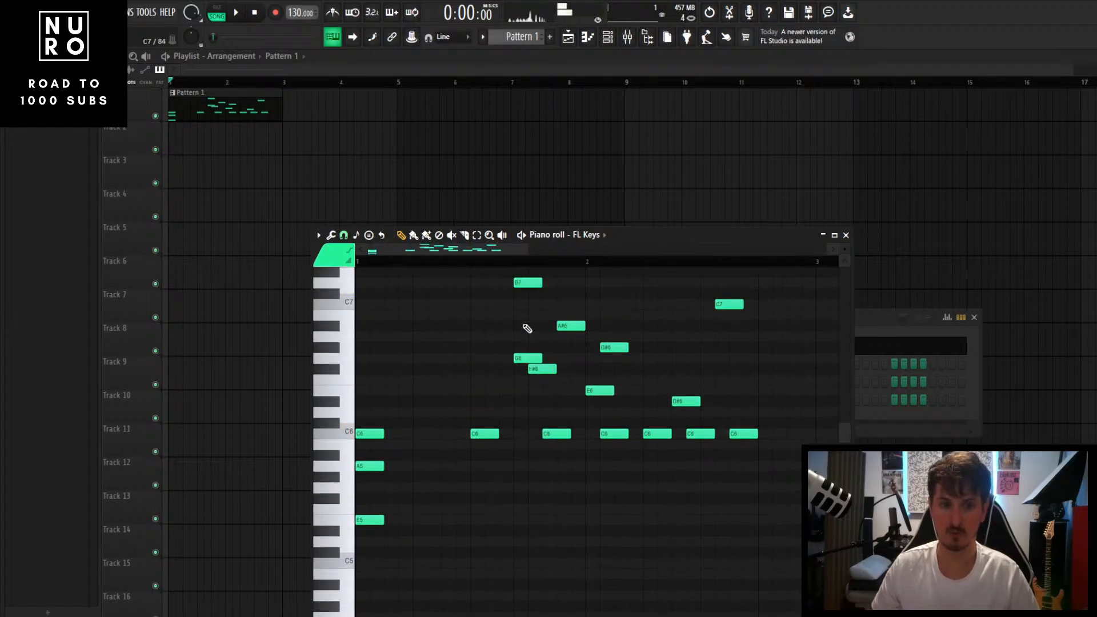
# Step: Add more high notes, including D7, G7, F#7, C7 and F7, across bars 1 and 2
pyautogui.scroll(2, 532, 326)
pyautogui.click(620, 348)
pyautogui.click(607, 294)
pyautogui.click(477, 304)
pyautogui.click(692, 368)
pyautogui.click(664, 314)
pyautogui.scroll(1, 617, 342)
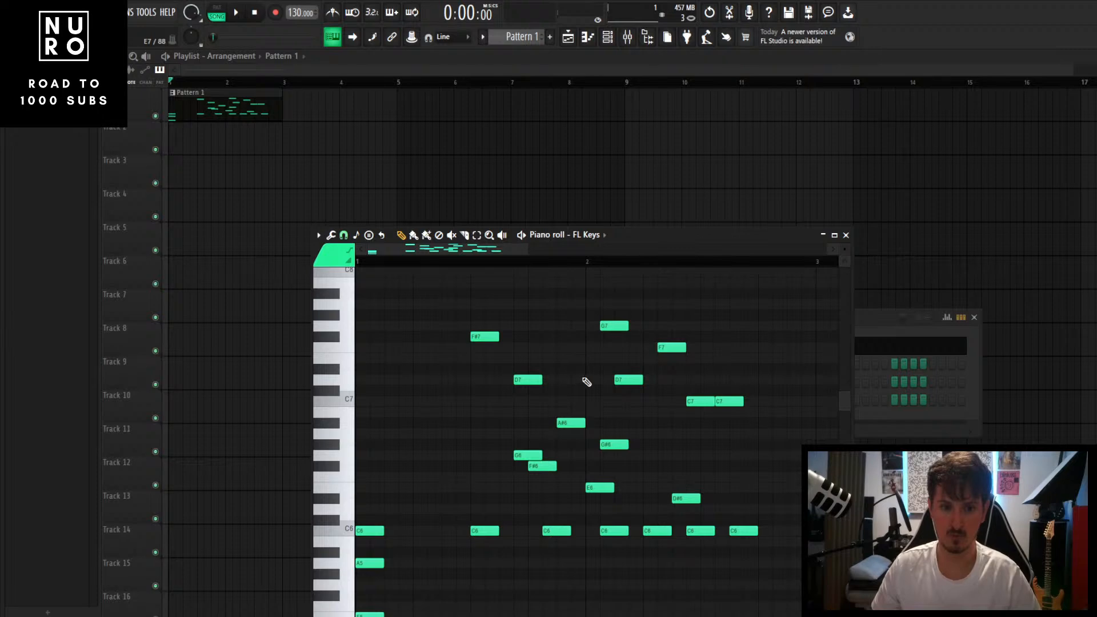
pyautogui.click(520, 348)
# Step: Delete every piano roll note except the opening E5, A5 and C6 chord
pyautogui.scroll(-2, 441, 309)
pyautogui.moveTo(779, 521); pyautogui.dragTo(435, 269)
pyautogui.press('Delete')
pyautogui.scroll(-3, 423, 435)
pyautogui.scroll(2, 354, 495)
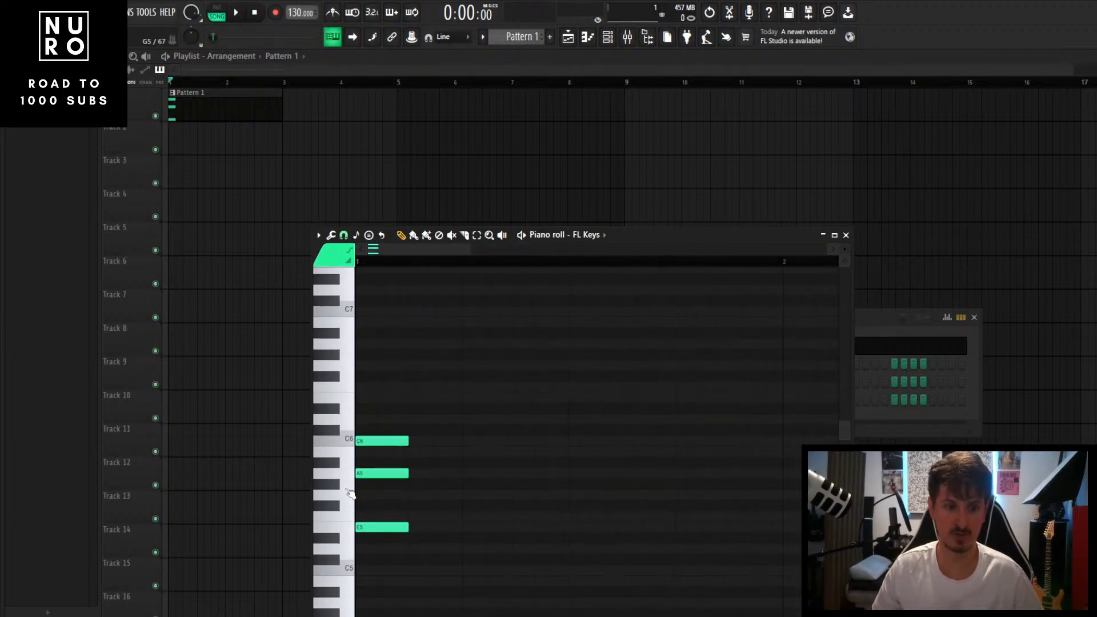
# Step: Lengthen the E5, A5 and C6 chord notes to fill bar 1, and play the chord
pyautogui.moveTo(645, 235); pyautogui.dragTo(654, 176)
pyautogui.scroll(-2, 505, 363)
pyautogui.moveTo(488, 333); pyautogui.dragTo(363, 472)
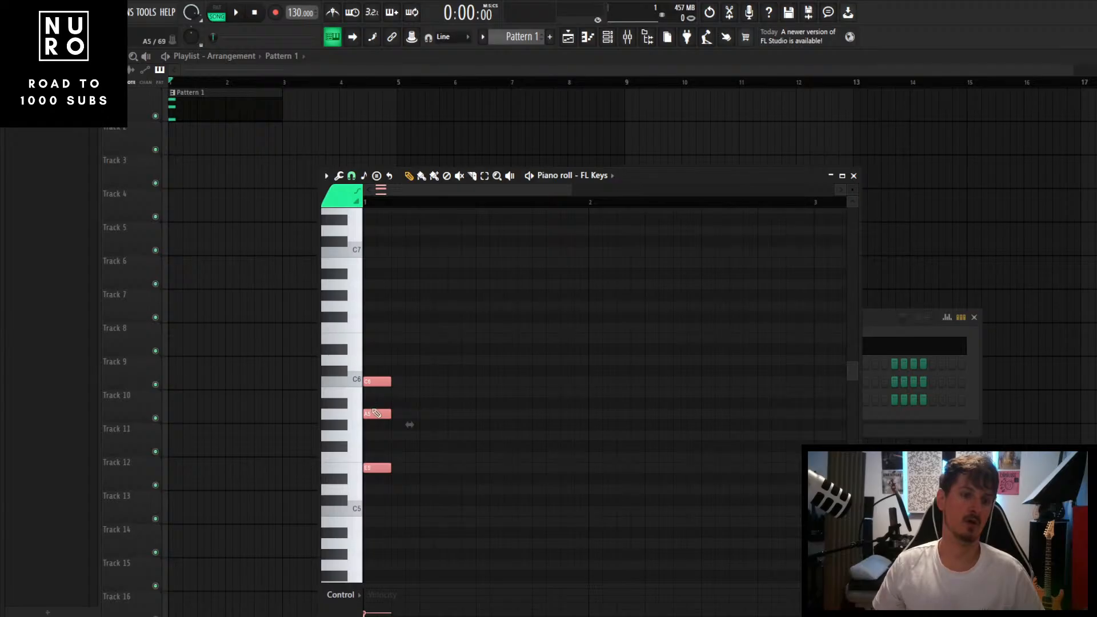
pyautogui.moveTo(391, 383); pyautogui.dragTo(588, 385)
pyautogui.click(594, 404)
pyautogui.scroll(-2, 581, 436)
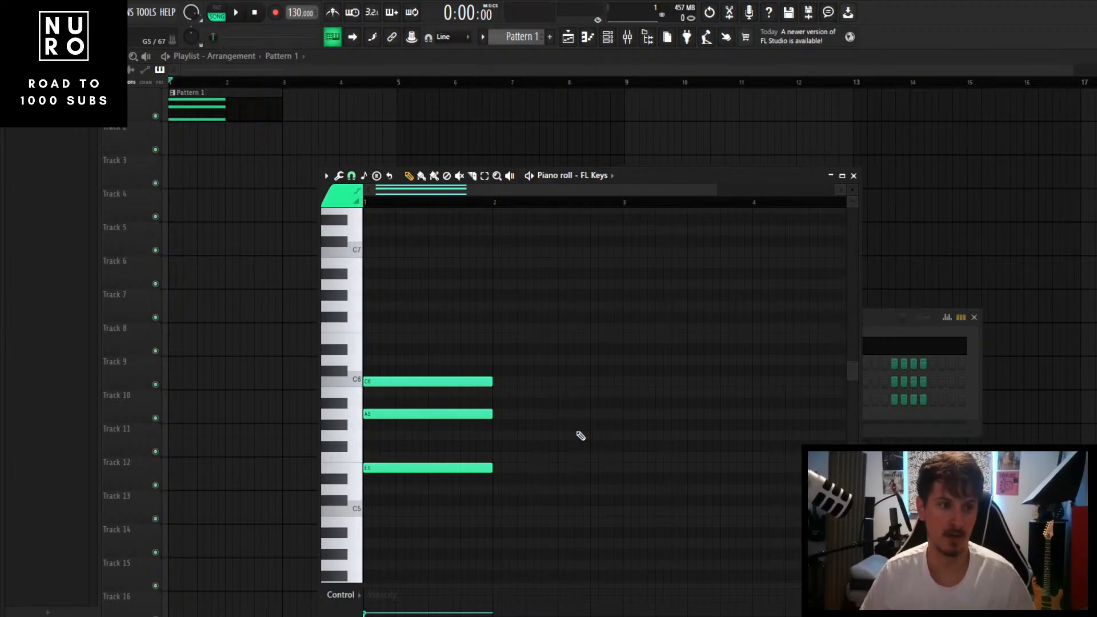
pyautogui.press('space')
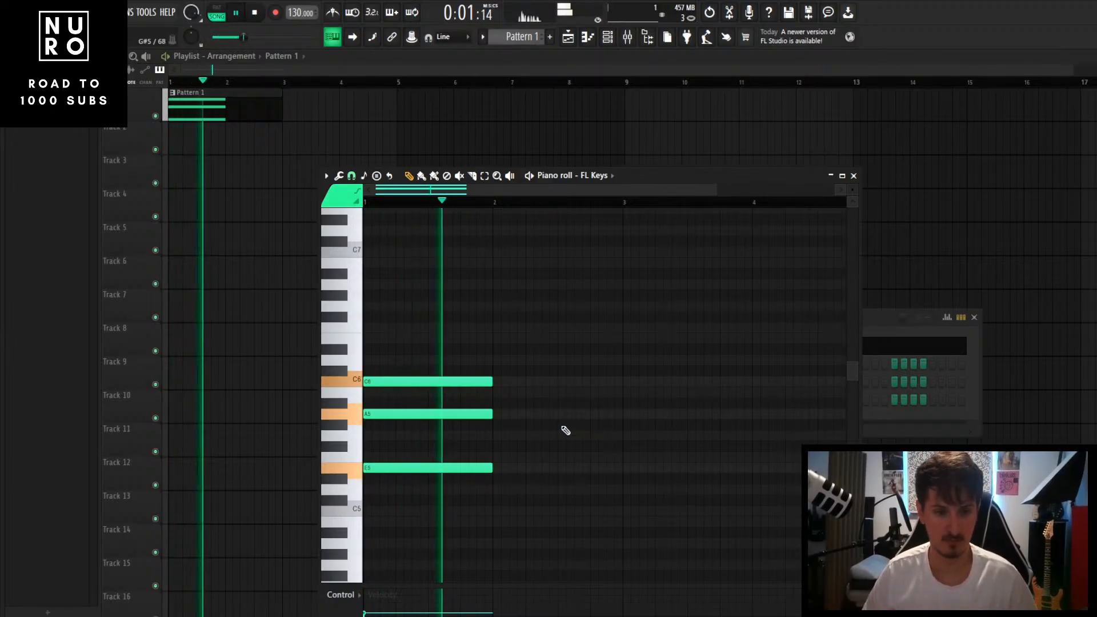
pyautogui.press('space')
# Step: Duplicate the bar 1 chord into bar 2 and start playback
pyautogui.moveTo(551, 345); pyautogui.dragTo(433, 506)
pyautogui.hotkey('ctrl', 'b')
pyautogui.press('space')
pyautogui.keyDown('ctrl'); pyautogui.click(576, 523); pyautogui.keyUp('ctrl')
pyautogui.scroll(-2, 576, 523)
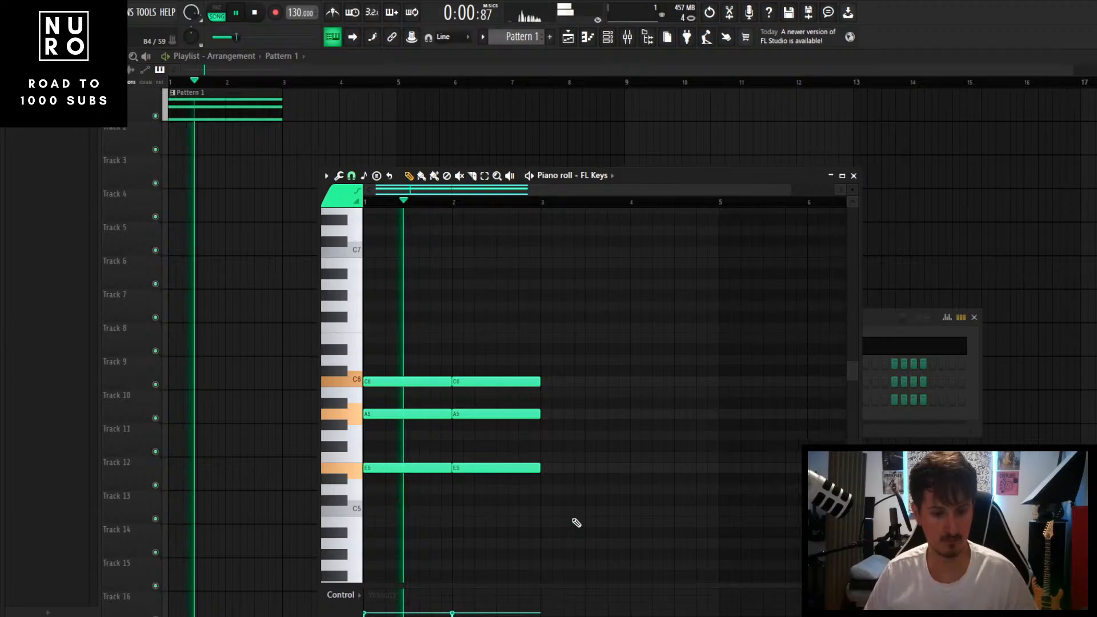
# Step: Duplicate the chords of bars 1 and 2 into bars 3 and 4
pyautogui.moveTo(601, 345); pyautogui.dragTo(412, 498)
pyautogui.hotkey('ctrl', 'b')
pyautogui.keyDown('ctrl'); pyautogui.click(524, 554); pyautogui.keyUp('ctrl')
pyautogui.scroll(-2, 515, 540)
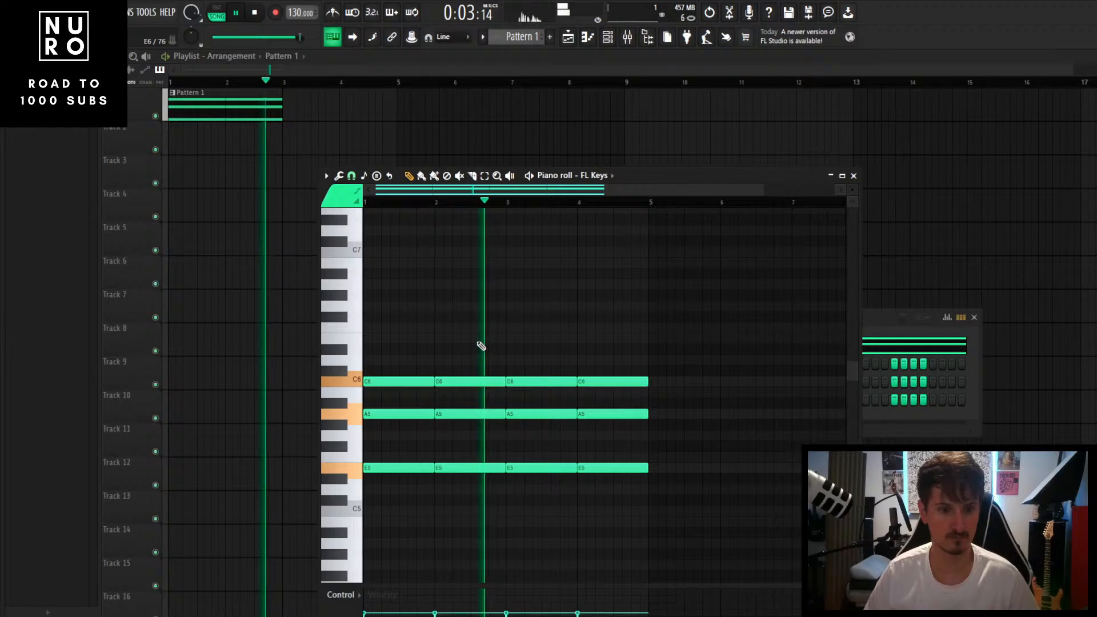
# Step: Stop playback and extend the Pattern 1 clip in the playlist to end at bar 9
pyautogui.press('space')
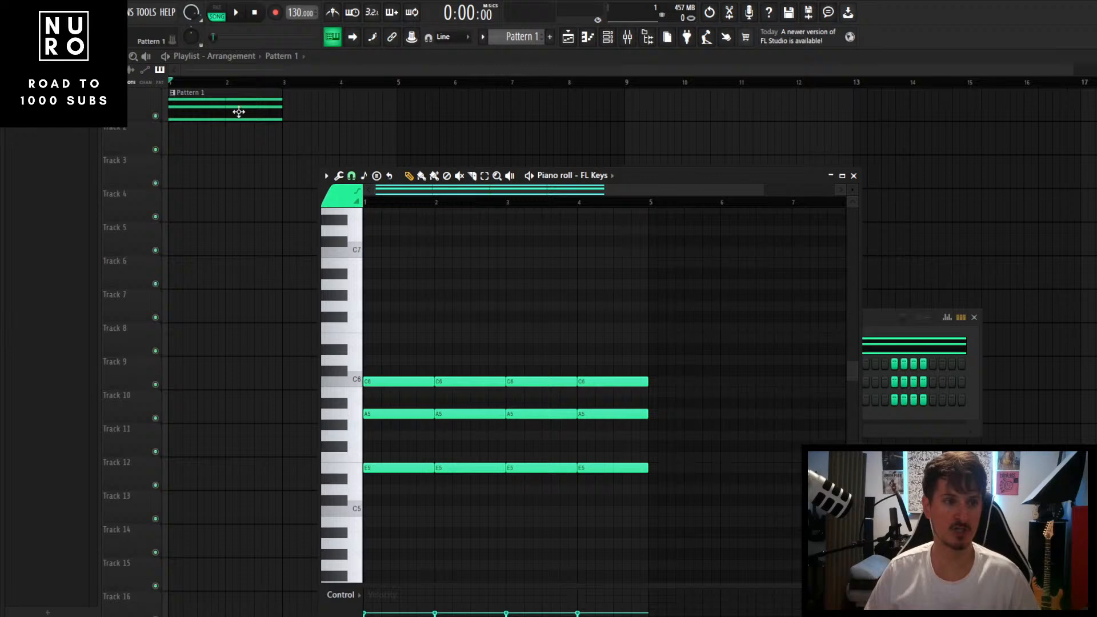
pyautogui.moveTo(297, 81); pyautogui.dragTo(407, 85)
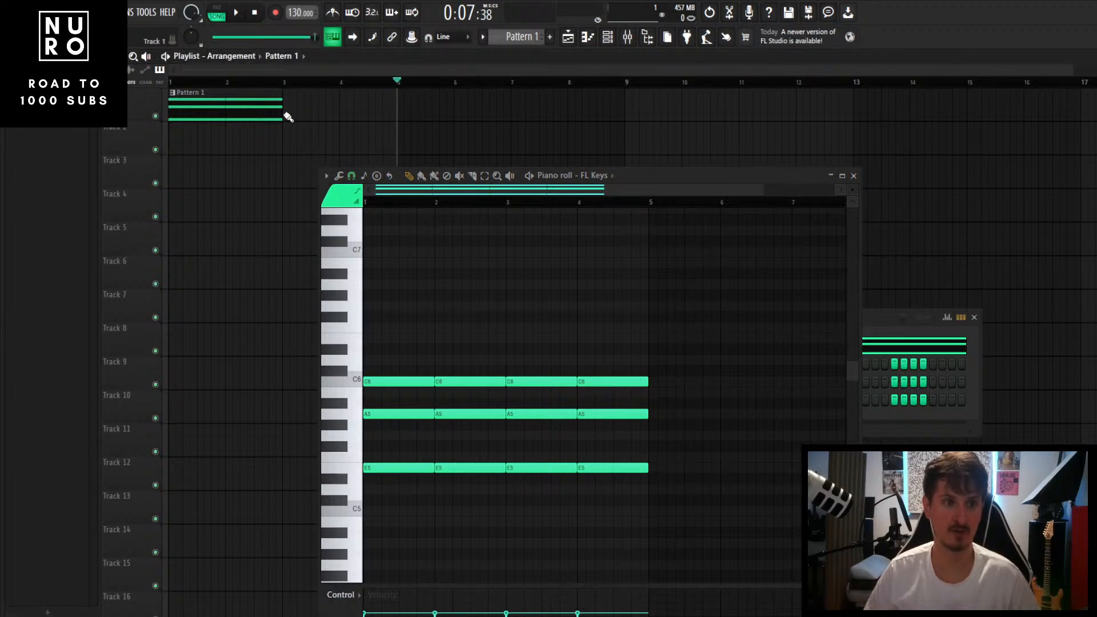
pyautogui.moveTo(282, 114); pyautogui.dragTo(629, 120)
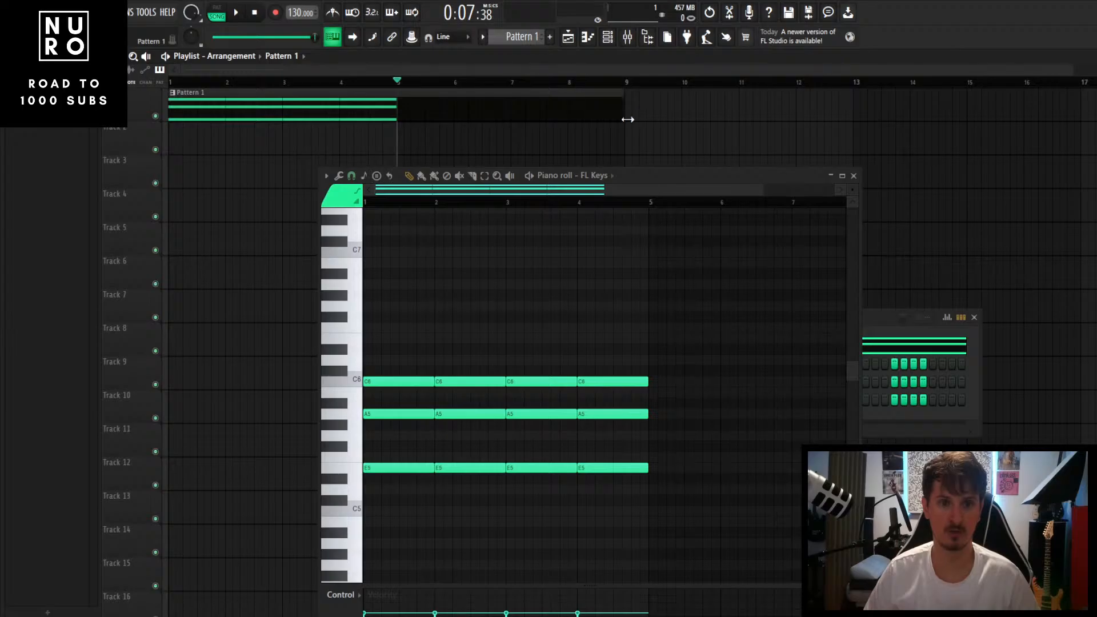
# Step: Duplicate all four chords into bars 5 to 8 of the piano roll, and delete the duplicates
pyautogui.hotkey('ctrl', 'a')
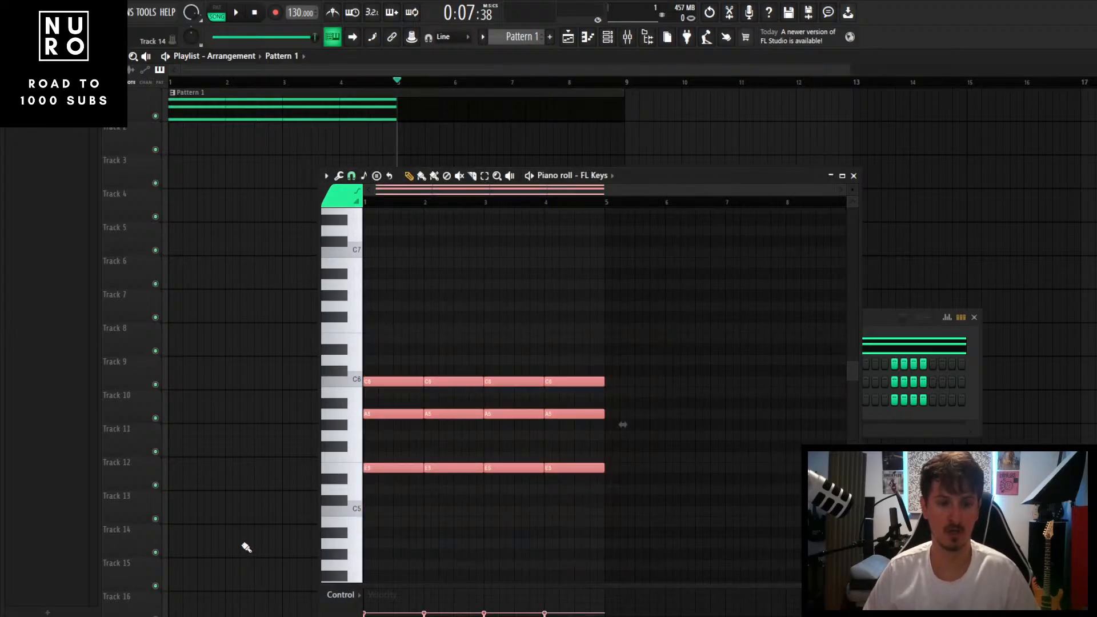
pyautogui.hotkey('ctrl', 'b')
pyautogui.scroll(-2, 551, 279)
pyautogui.scroll(-3, 553, 137)
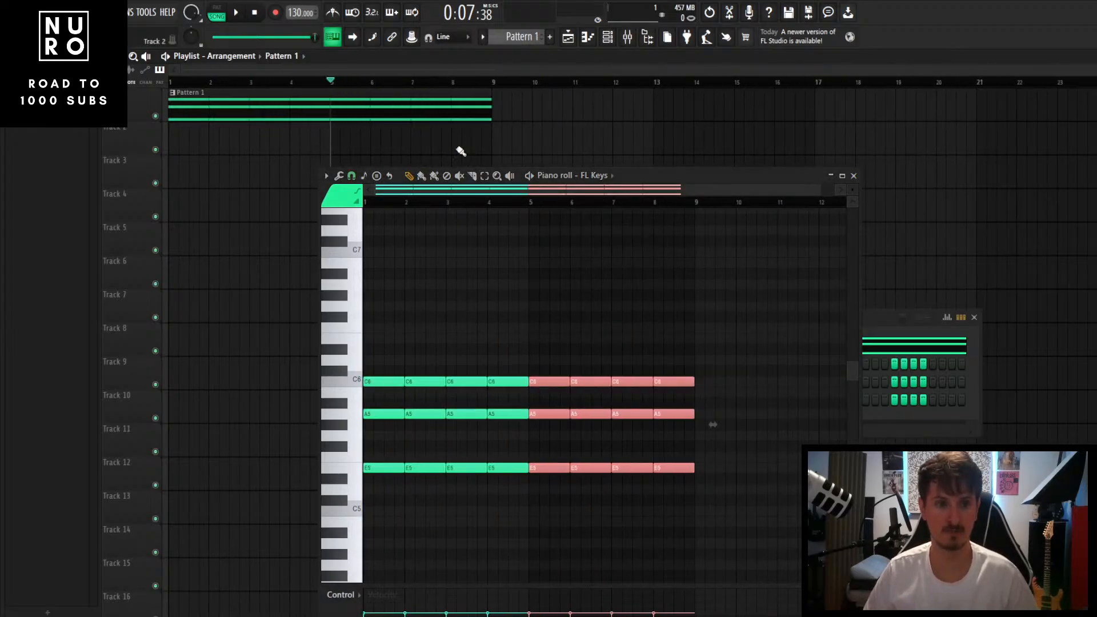
pyautogui.moveTo(721, 323); pyautogui.dragTo(537, 529)
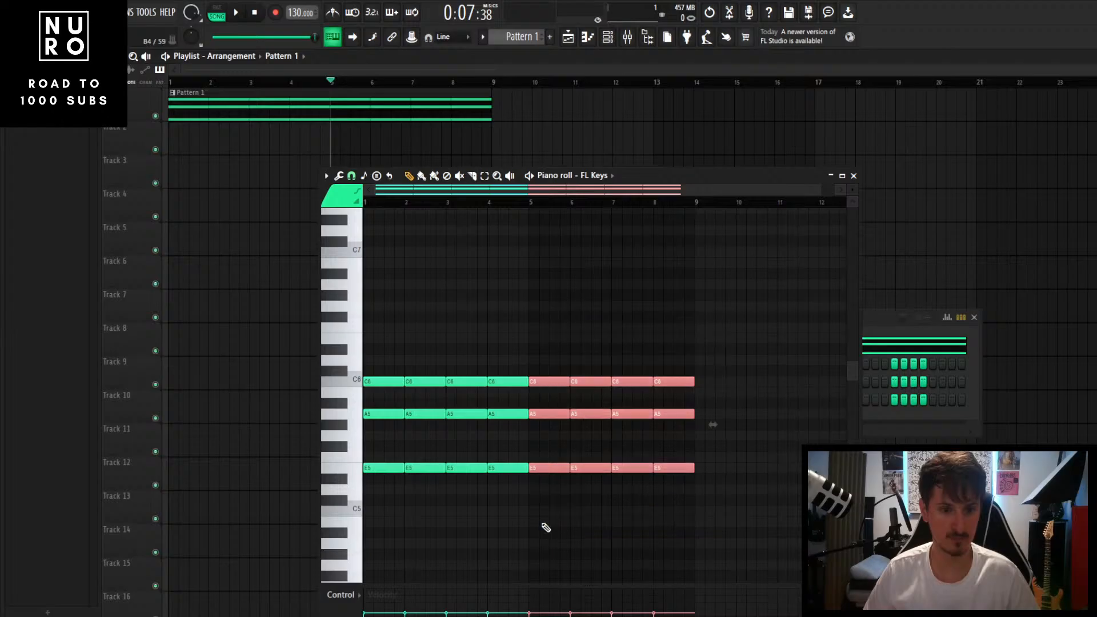
pyautogui.press('Delete')
# Step: Scrub the playlist playhead out to bar 16 and return it to the start of the song
pyautogui.scroll(4, 272, 126)
pyautogui.scroll(1, 272, 126)
pyautogui.click(215, 37)
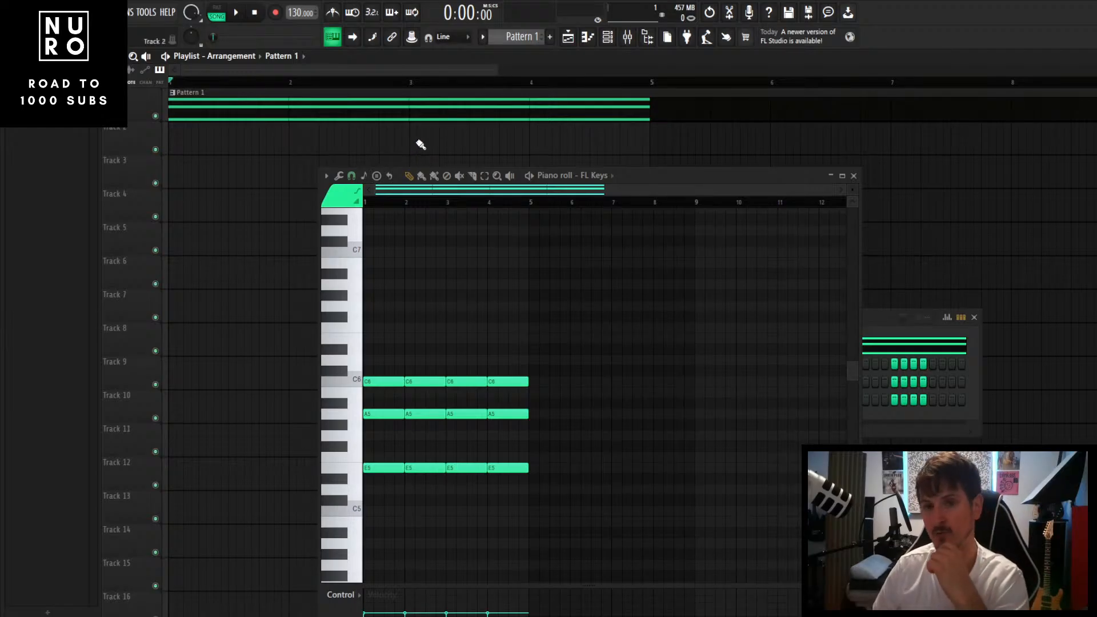
pyautogui.scroll(-6, 643, 142)
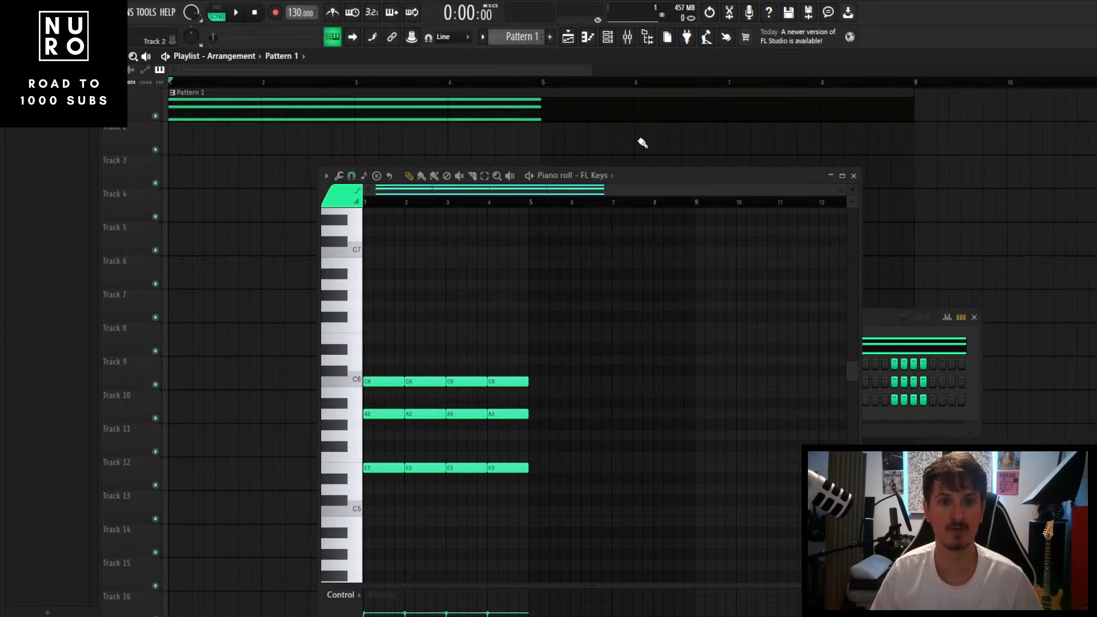
pyautogui.moveTo(758, 88)
pyautogui.mouseDown()
pyautogui.moveTo(906, 86)
pyautogui.moveTo(827, 102)
pyautogui.mouseUp()
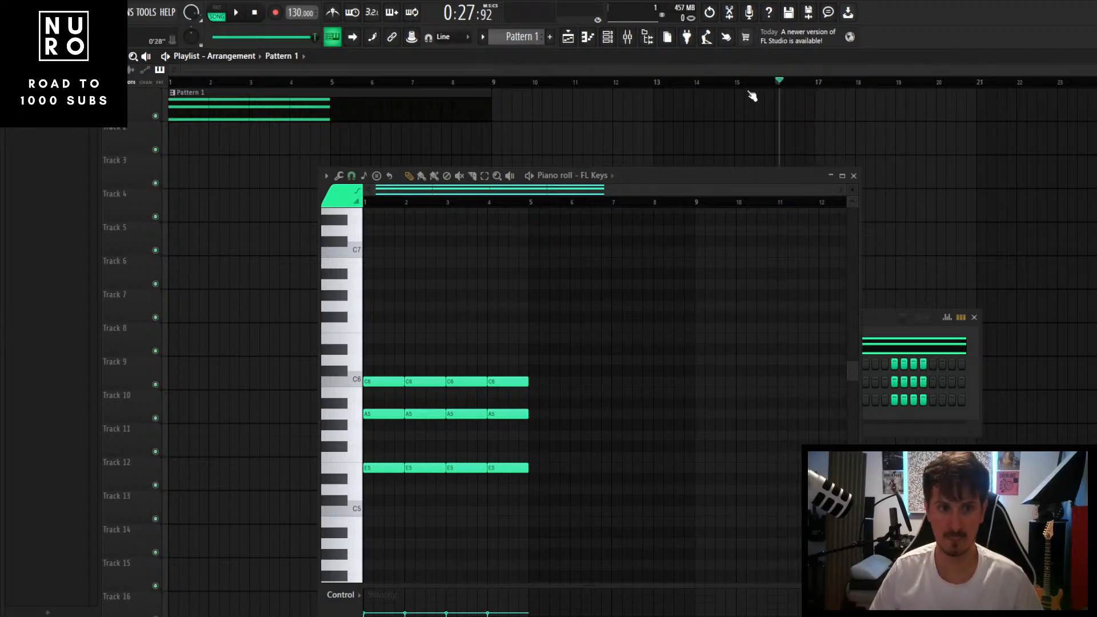
pyautogui.moveTo(753, 96); pyautogui.dragTo(166, 102)
pyautogui.moveTo(321, 117); pyautogui.dragTo(168, 98)
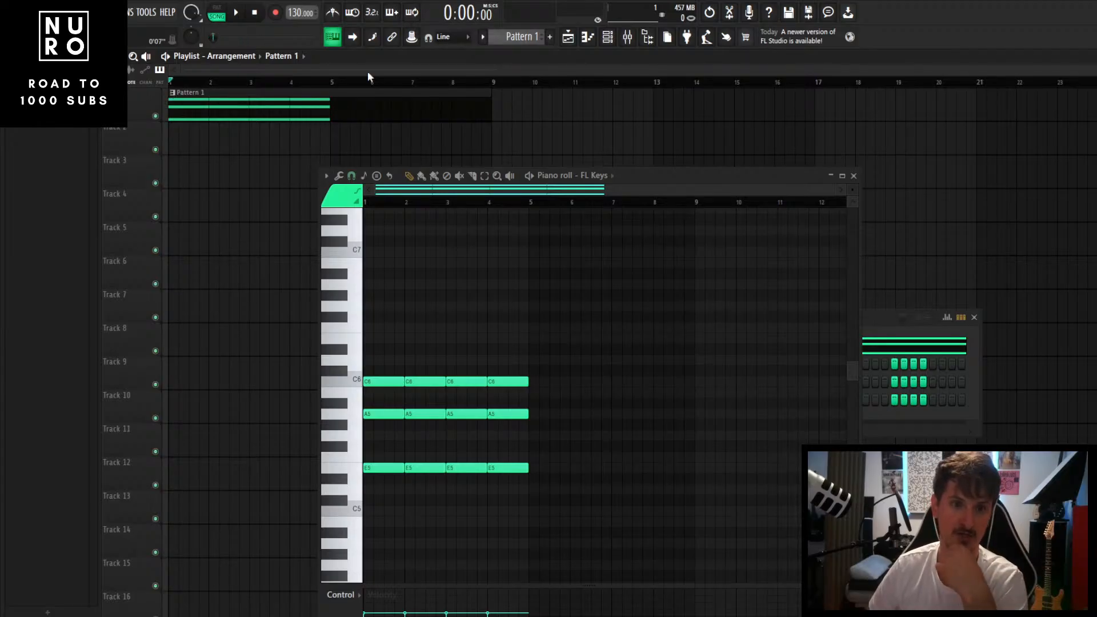
# Step: Play and stop the song twice from bar 1 to follow the playhead through the playlist and piano roll
pyautogui.click(236, 13)
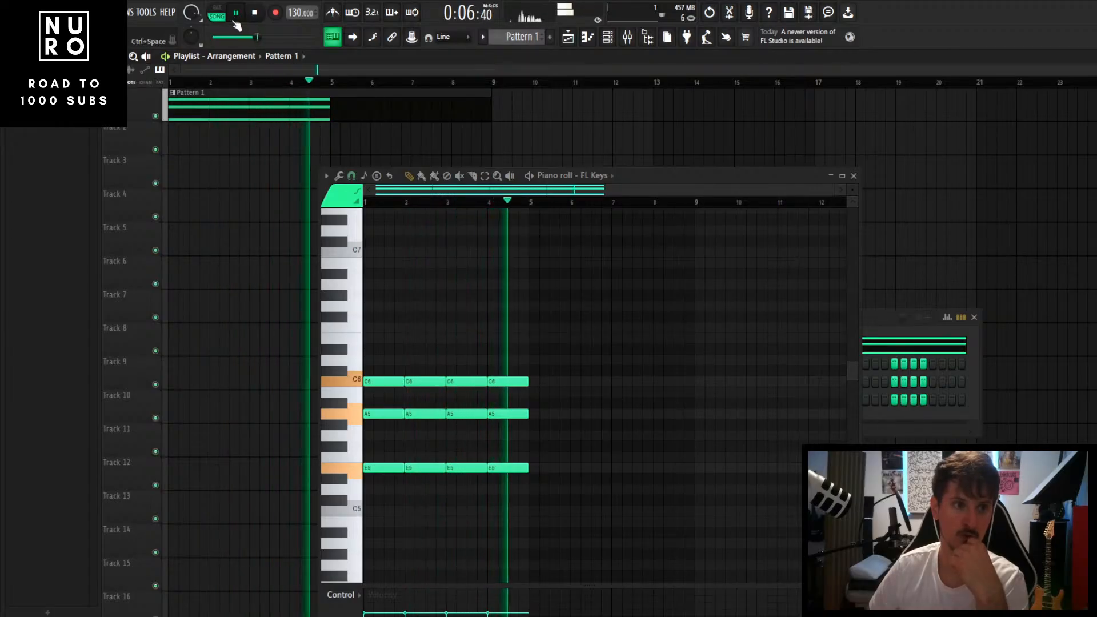
pyautogui.press('space')
pyautogui.scroll(3, 171, 166)
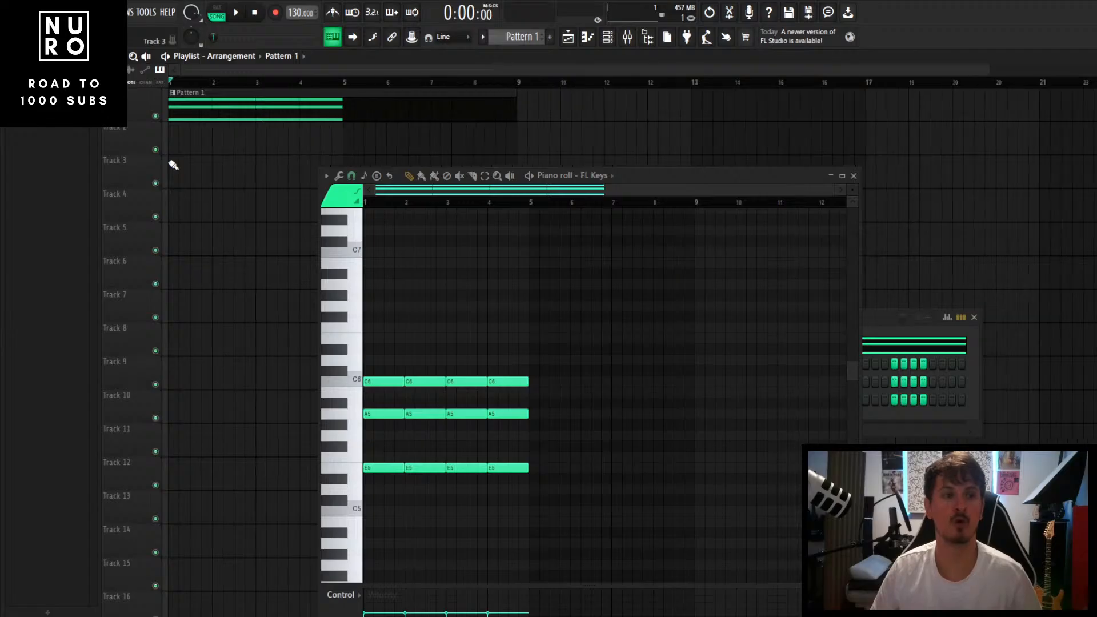
pyautogui.scroll(2, 465, 335)
pyautogui.scroll(3, 378, 369)
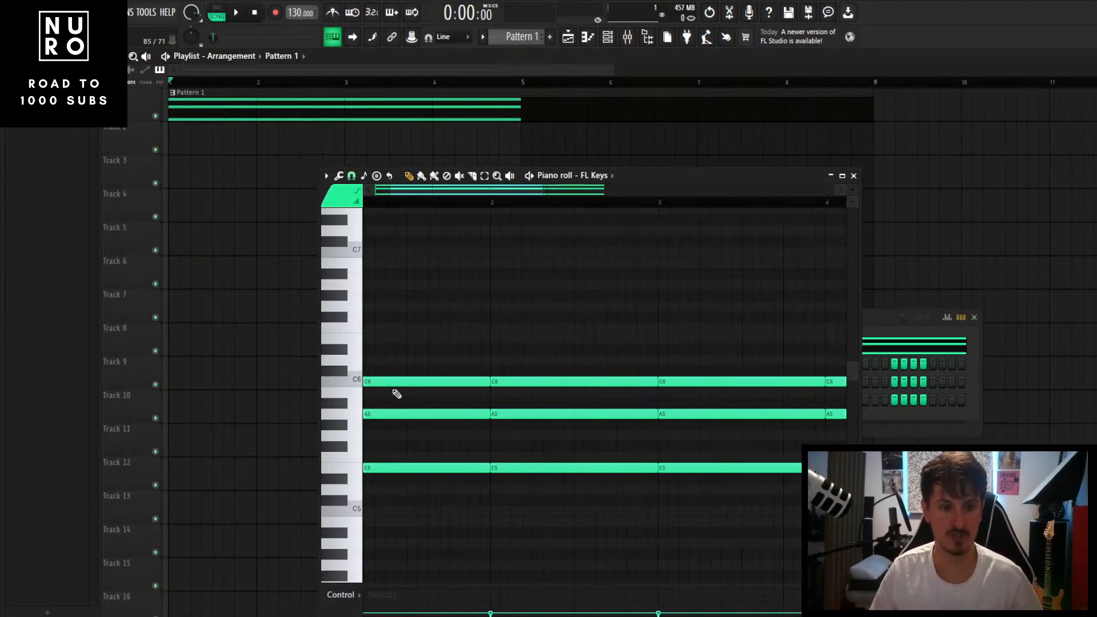
pyautogui.press('space')
pyautogui.scroll(-3, 454, 380)
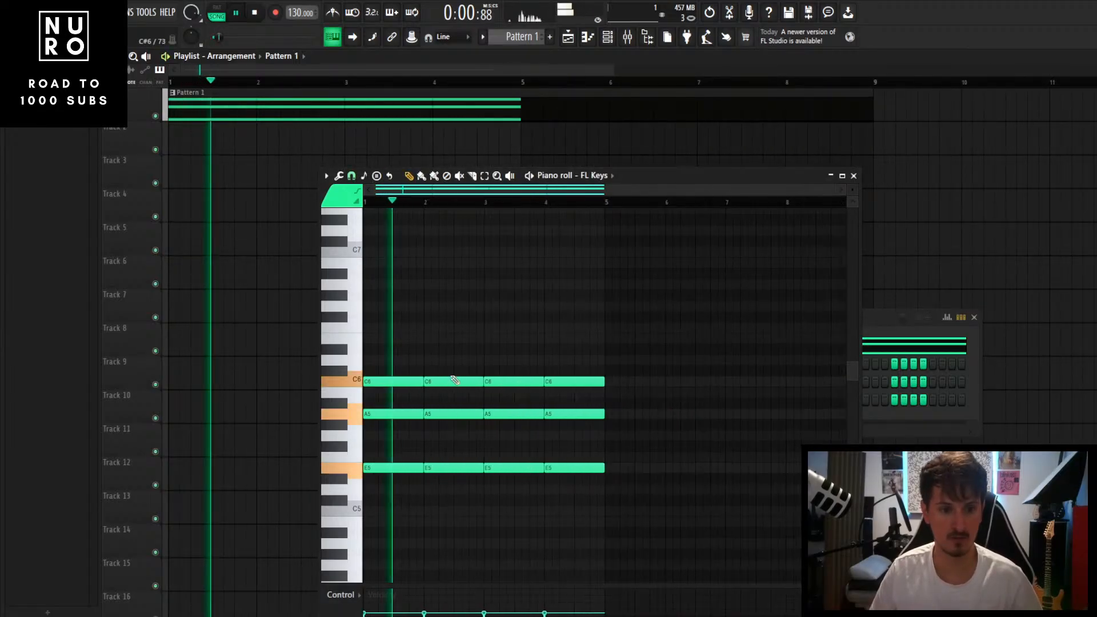
pyautogui.scroll(2, 452, 385)
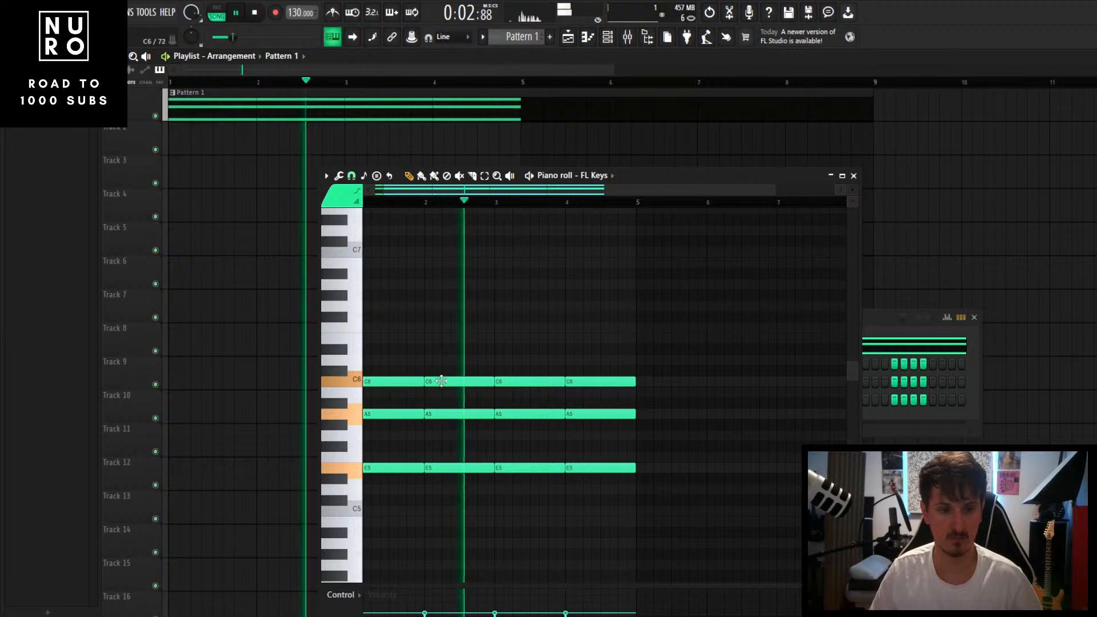
pyautogui.scroll(-2, 454, 386)
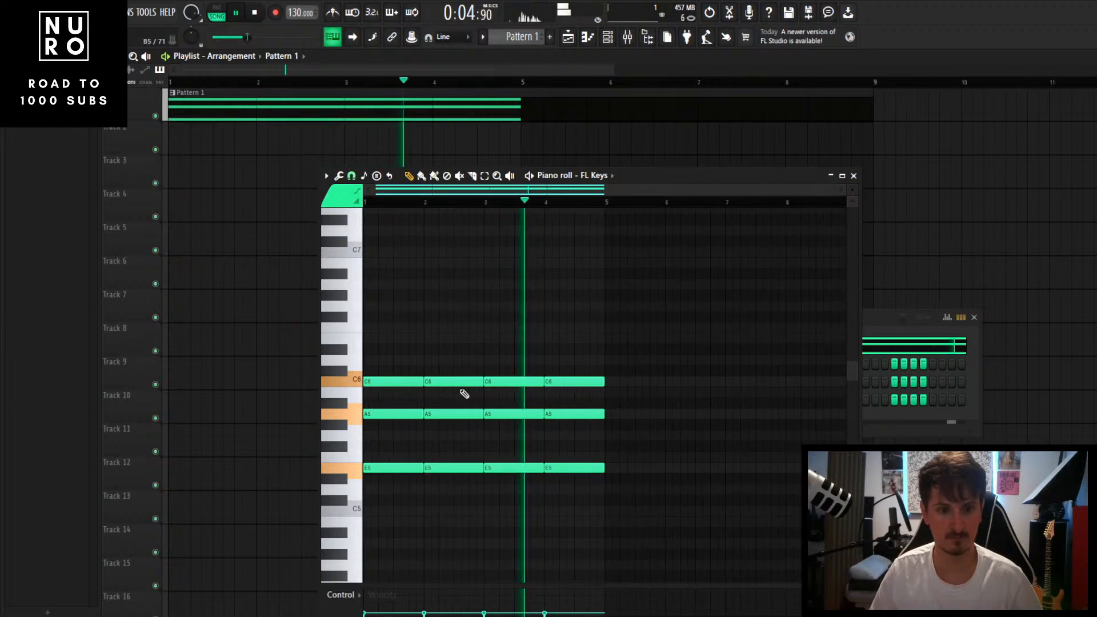
pyautogui.press('space')
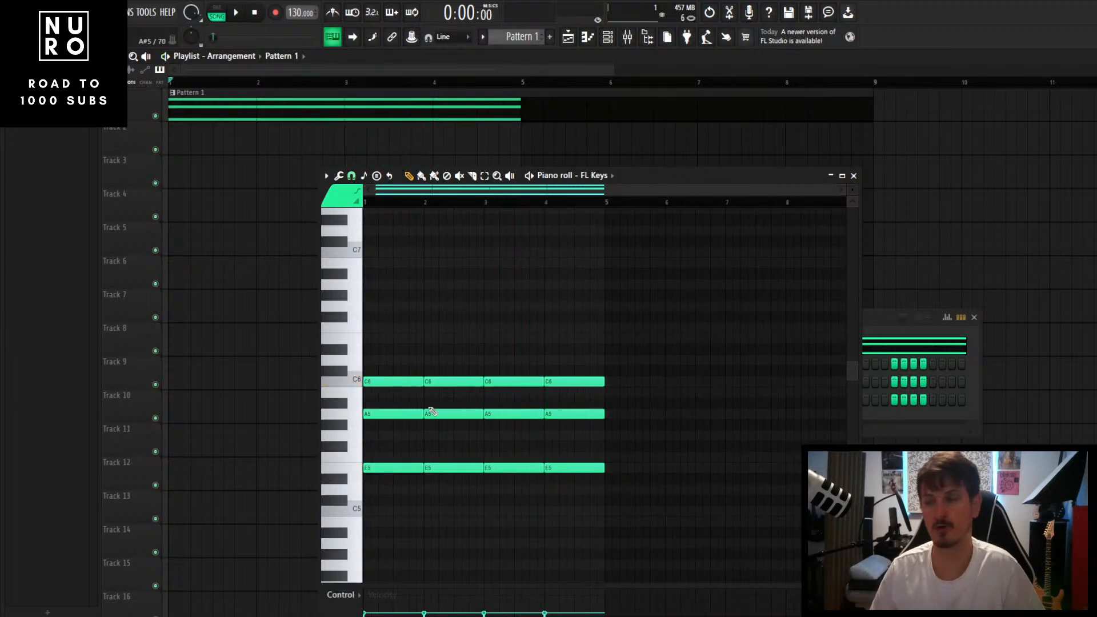
# Step: Erase the chords in bars 2 to 4 and shift the A5 note later within bar 1
pyautogui.rightClick(460, 470)
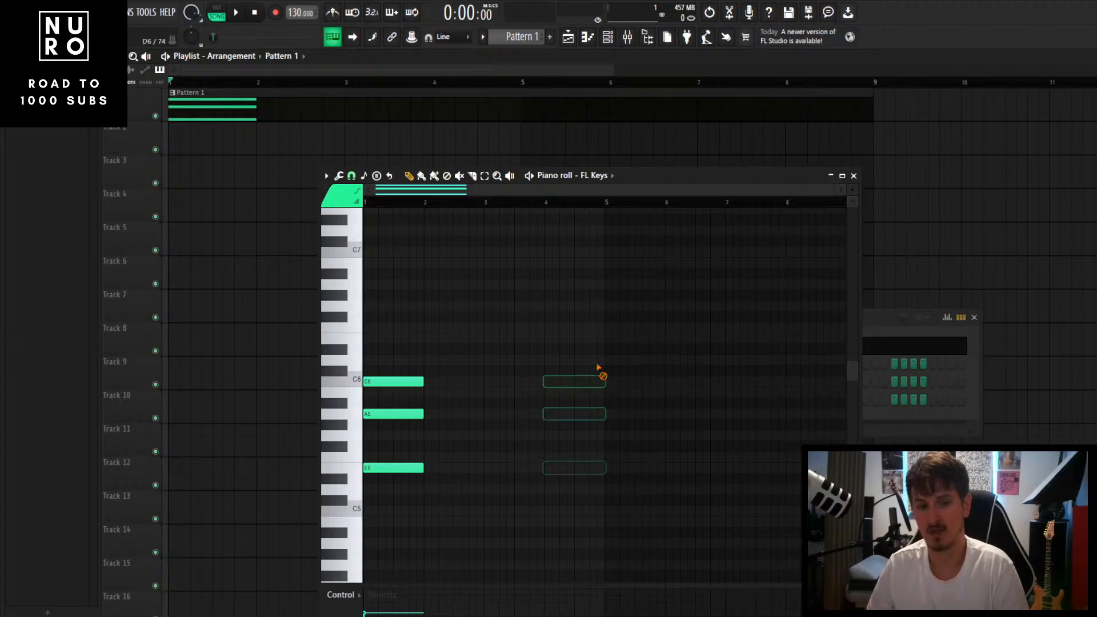
pyautogui.scroll(4, 389, 269)
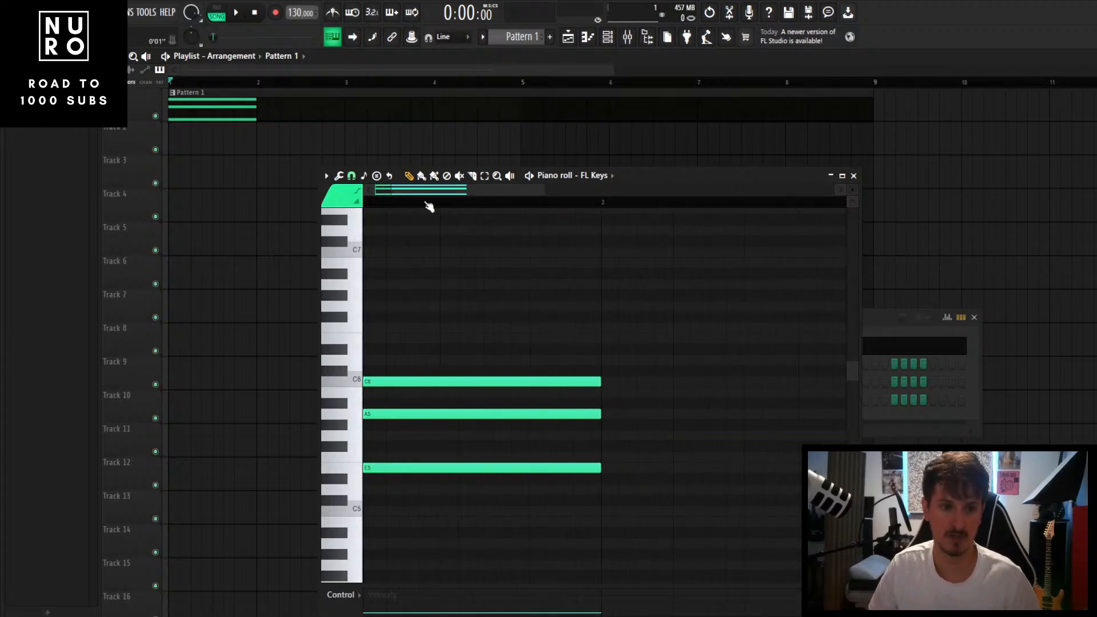
pyautogui.moveTo(427, 412); pyautogui.dragTo(534, 413)
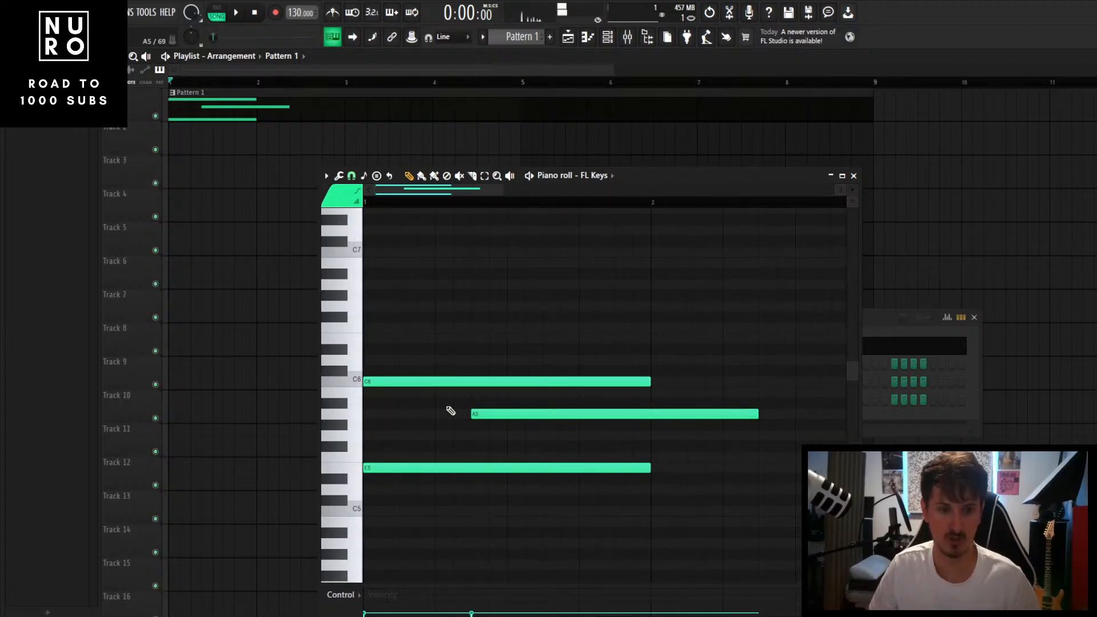
# Step: Move C6 to start after A5 in bar 1, and trim both notes to end at bar 2
pyautogui.scroll(-3, 404, 377)
pyautogui.moveTo(406, 381); pyautogui.dragTo(506, 415)
pyautogui.scroll(-1, 540, 400)
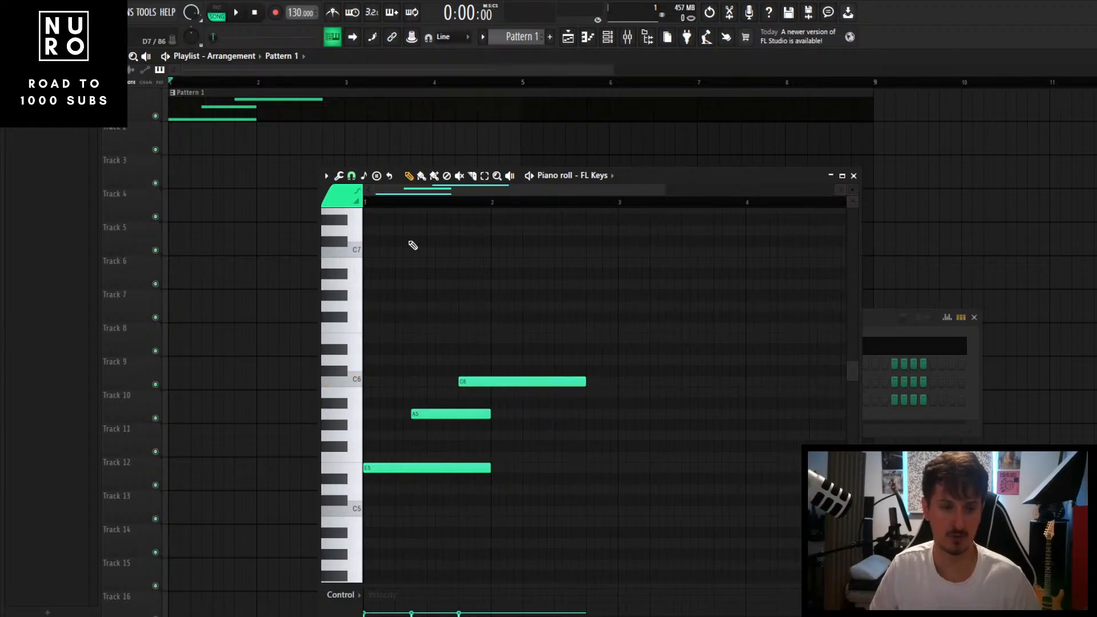
pyautogui.moveTo(583, 385); pyautogui.dragTo(492, 384)
pyautogui.scroll(2, 438, 253)
pyautogui.moveTo(470, 188); pyautogui.dragTo(426, 192)
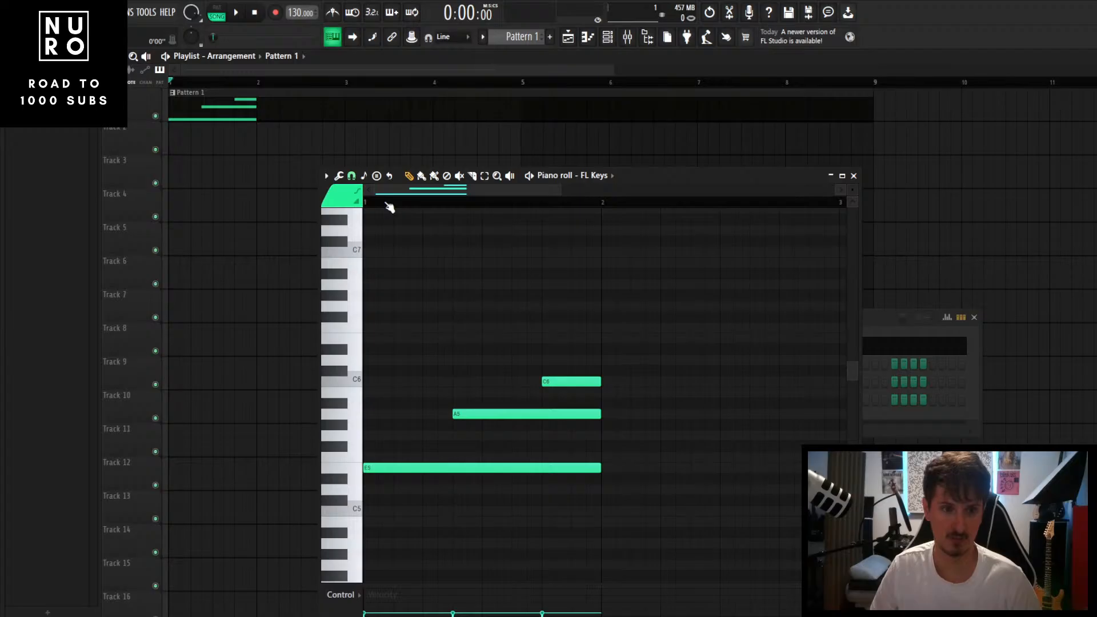
# Step: Audition the staggered notes and add an E5 note filling bar 2
pyautogui.press('space')
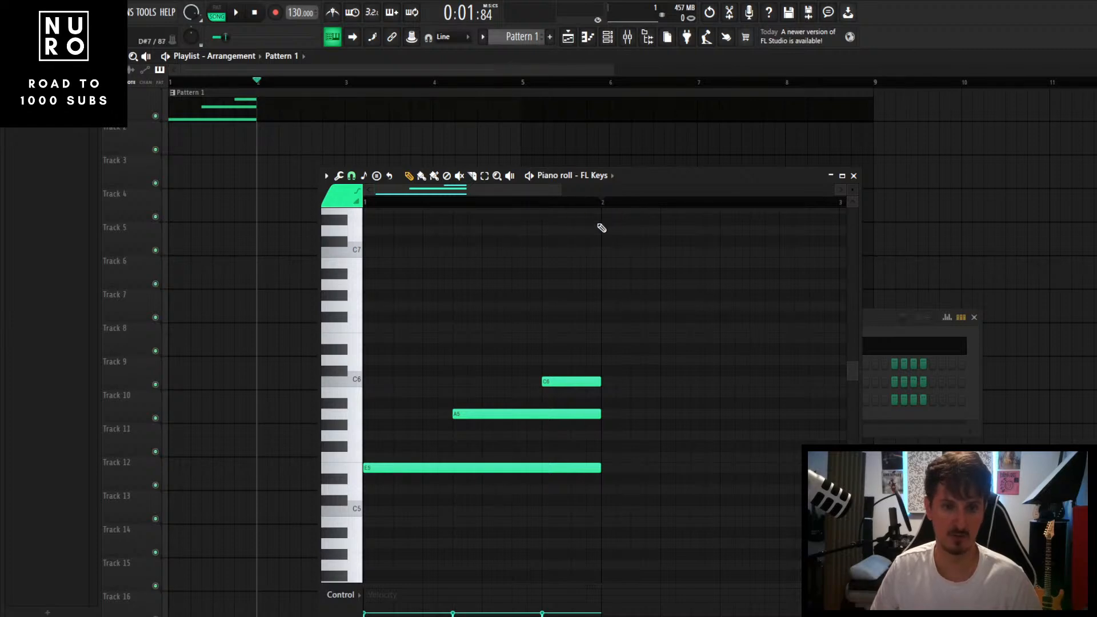
pyautogui.click(608, 468)
pyautogui.scroll(-2, 534, 205)
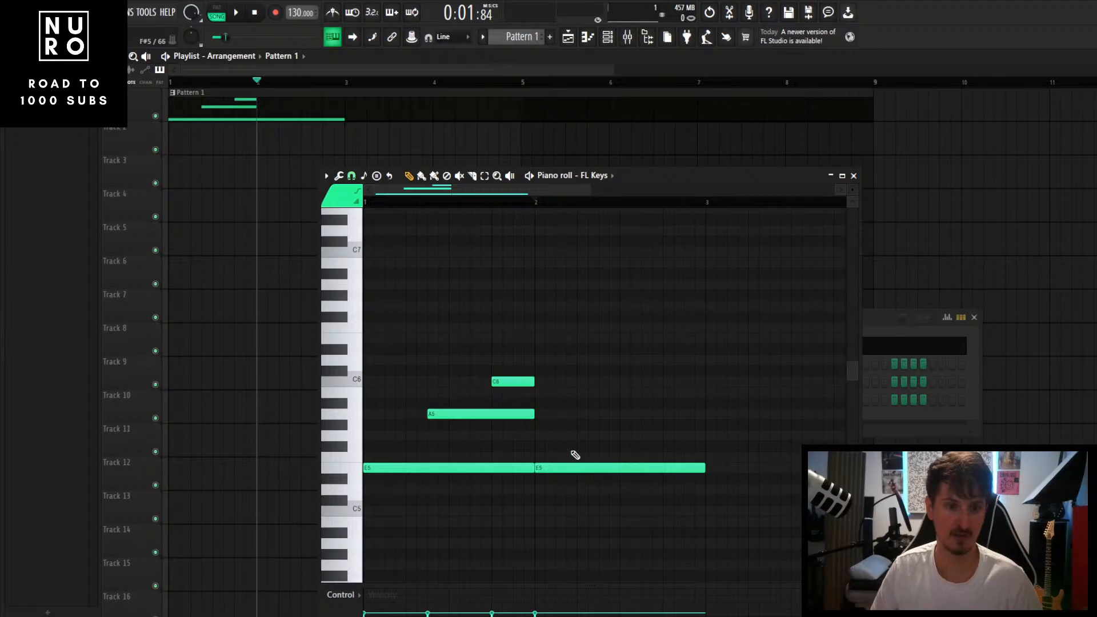
pyautogui.scroll(-2, 575, 455)
pyautogui.click(605, 469)
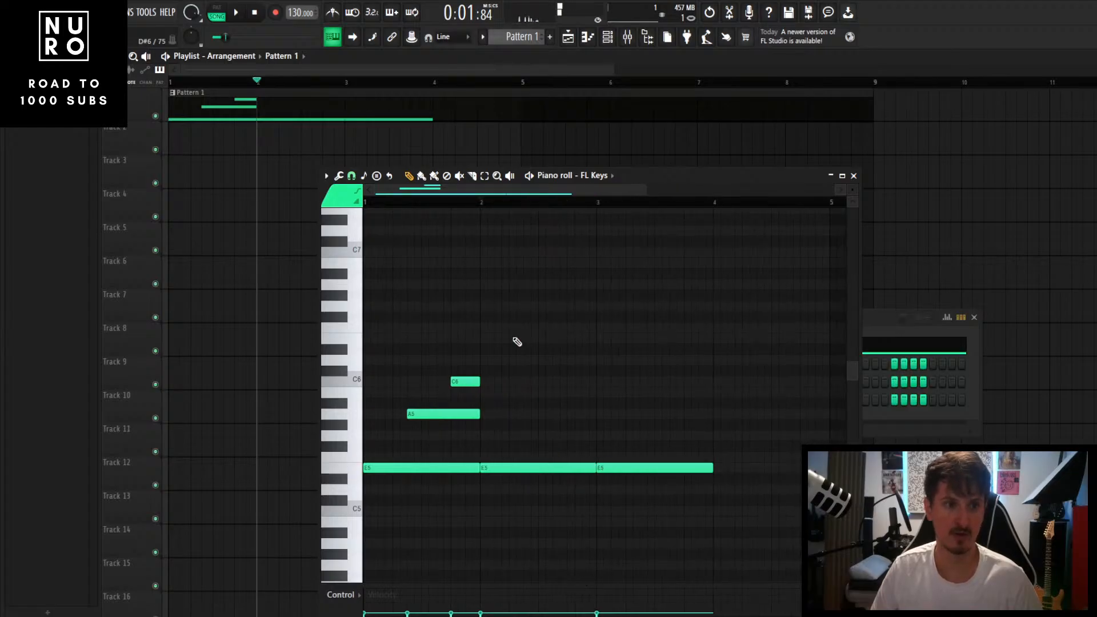
pyautogui.scroll(-1, 669, 493)
pyautogui.scroll(-1, 668, 492)
pyautogui.rightClick(606, 468)
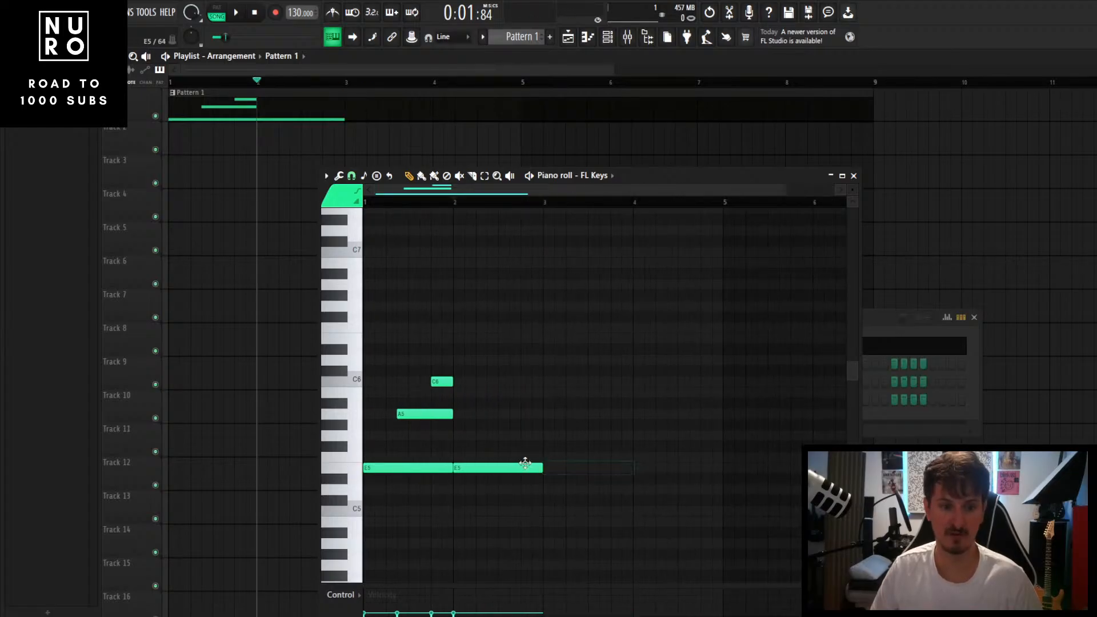
# Step: Erase the E5 note in bar 2 and audition the staggered notes left in bar 1
pyautogui.rightClick(523, 468)
pyautogui.press('space')
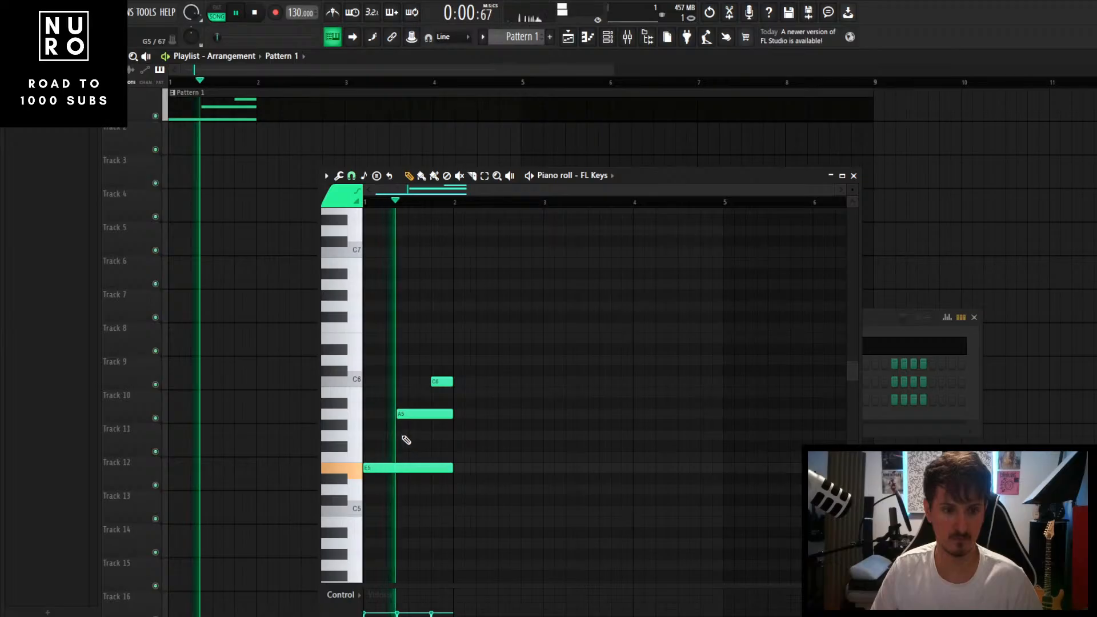
pyautogui.scroll(2, 392, 441)
pyautogui.press('space')
# Step: Shorten A5 and C6 into brief back-to-back notes early in bar 1, and trim E5 to end with C6
pyautogui.moveTo(443, 412); pyautogui.dragTo(389, 415)
pyautogui.moveTo(502, 382); pyautogui.dragTo(402, 419)
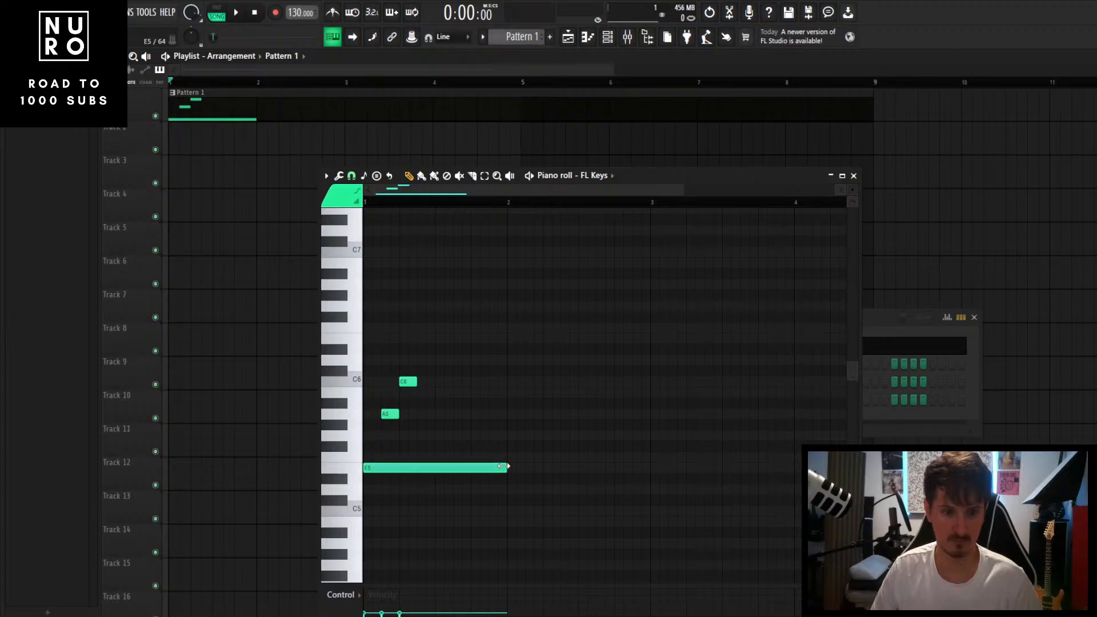
pyautogui.moveTo(505, 467); pyautogui.dragTo(413, 468)
# Step: Duplicate the whole E5, A5 and C6 group twice so three copies follow one another
pyautogui.hotkey('ctrl', 'a')
pyautogui.hotkey('ctrl', 'b')
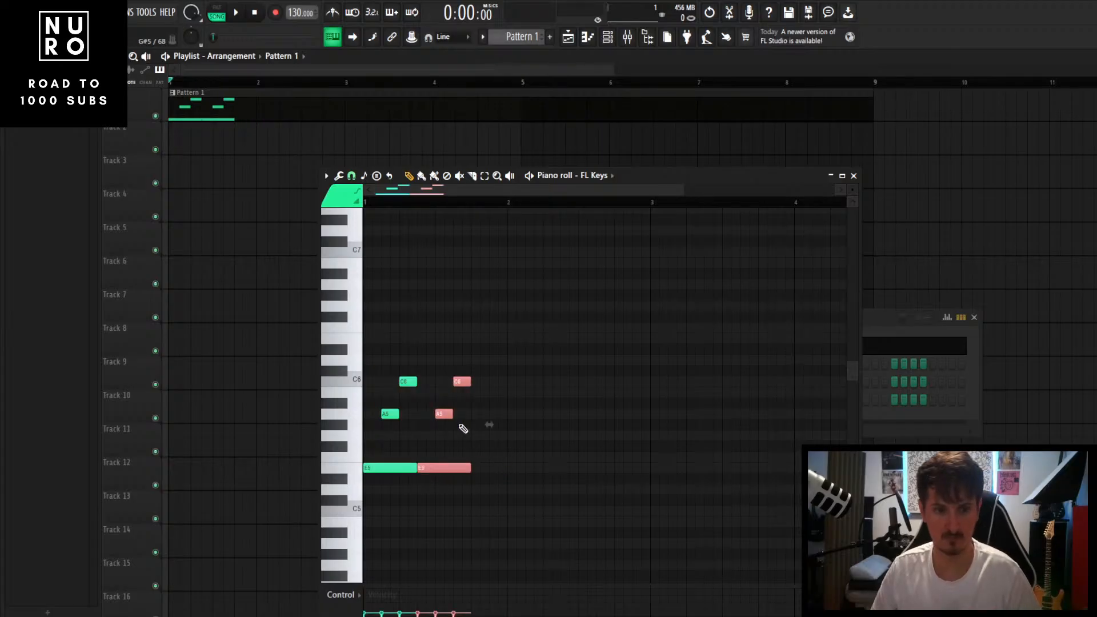
pyautogui.hotkey('ctrl', 'b')
# Step: Fit the third group into bar 1 by trimming its E5, erasing its A5 and moving its C6 to end at bar 2
pyautogui.click(520, 443)
pyautogui.moveTo(523, 468); pyautogui.dragTo(507, 469)
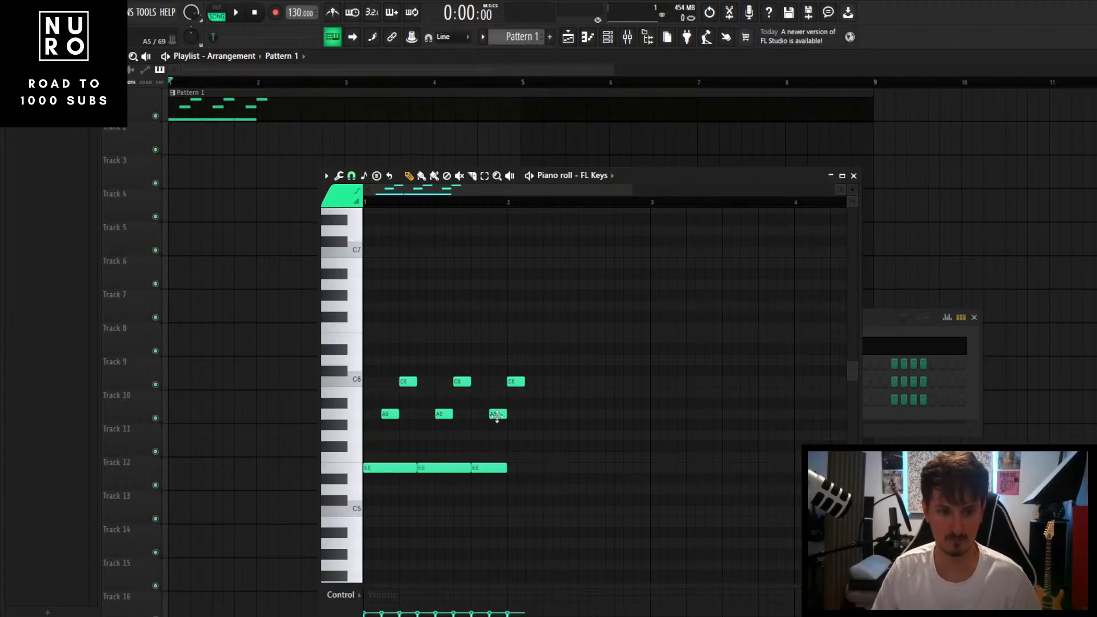
pyautogui.rightClick(497, 414)
pyautogui.moveTo(507, 384); pyautogui.dragTo(490, 383)
pyautogui.press('space')
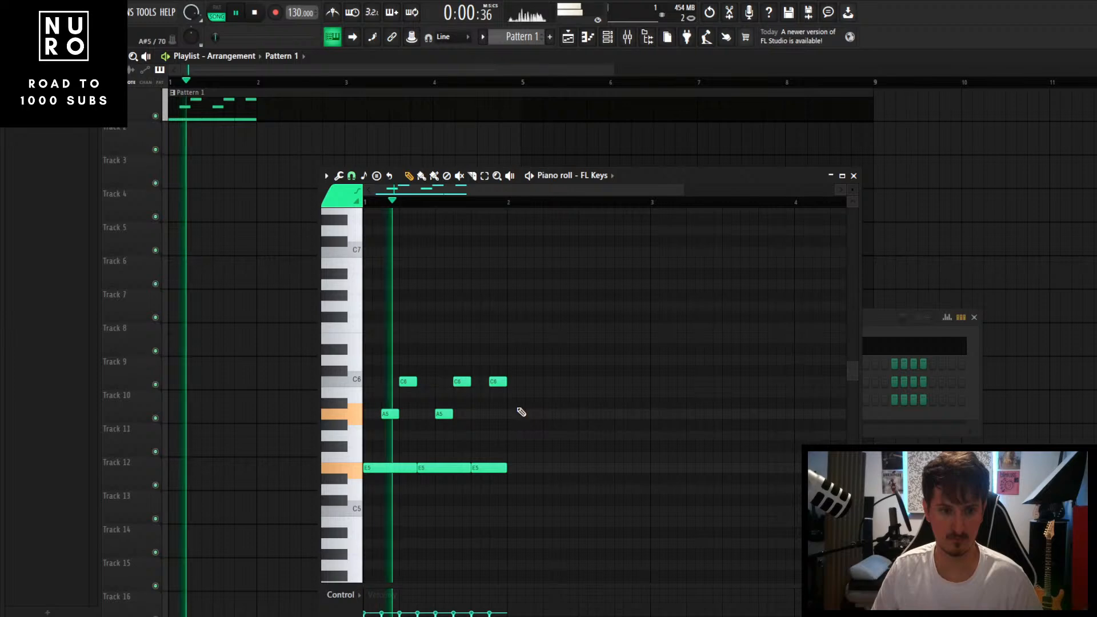
# Step: Duplicate all of bar 1's notes into bar 2 while the song plays
pyautogui.hotkey('ctrl', 'a')
pyautogui.hotkey('ctrl', 'b')
pyautogui.click(576, 507)
pyautogui.scroll(-1, 543, 521)
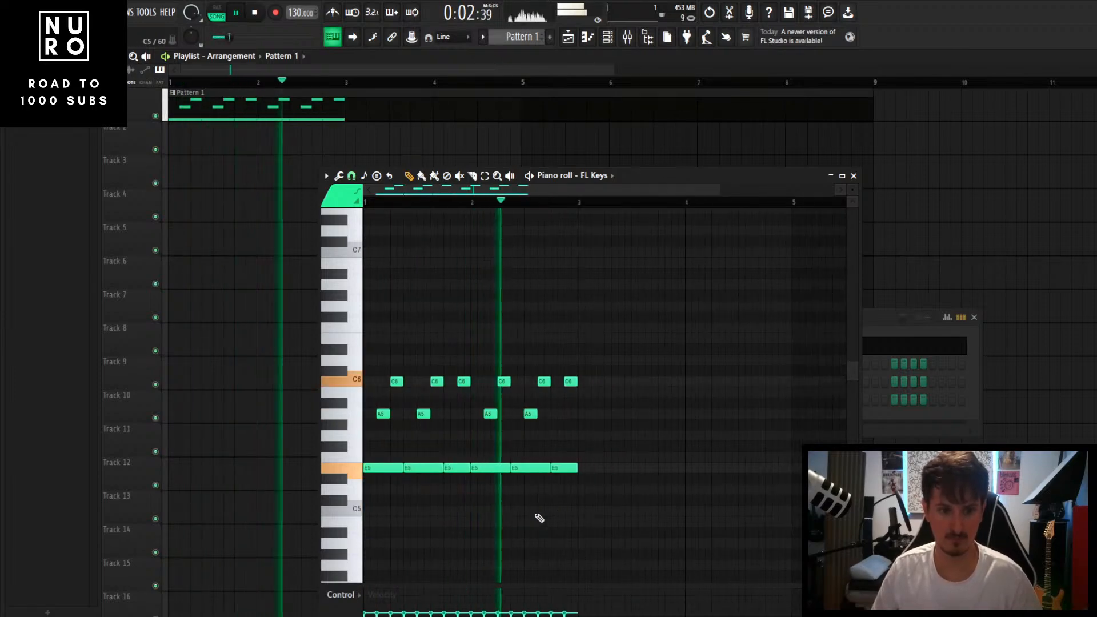
# Step: Replace the last C6 in bar 2 with a B5 note and audition the two-bar melody
pyautogui.scroll(1, 541, 518)
pyautogui.press('space')
pyautogui.click(577, 395)
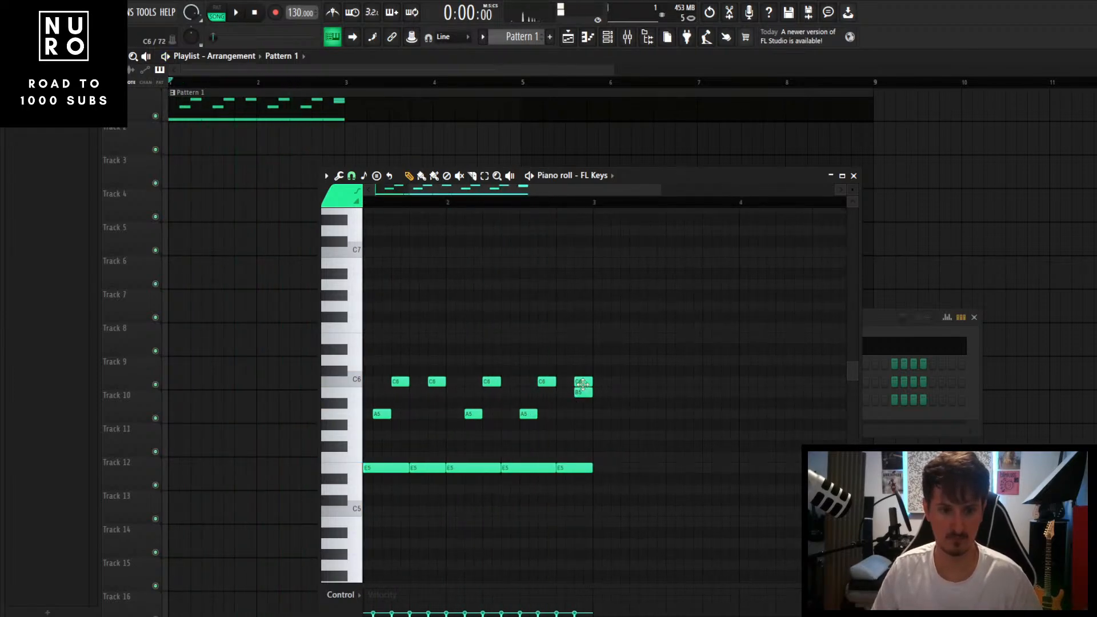
pyautogui.rightClick(582, 383)
pyautogui.press('space')
pyautogui.scroll(-2, 534, 539)
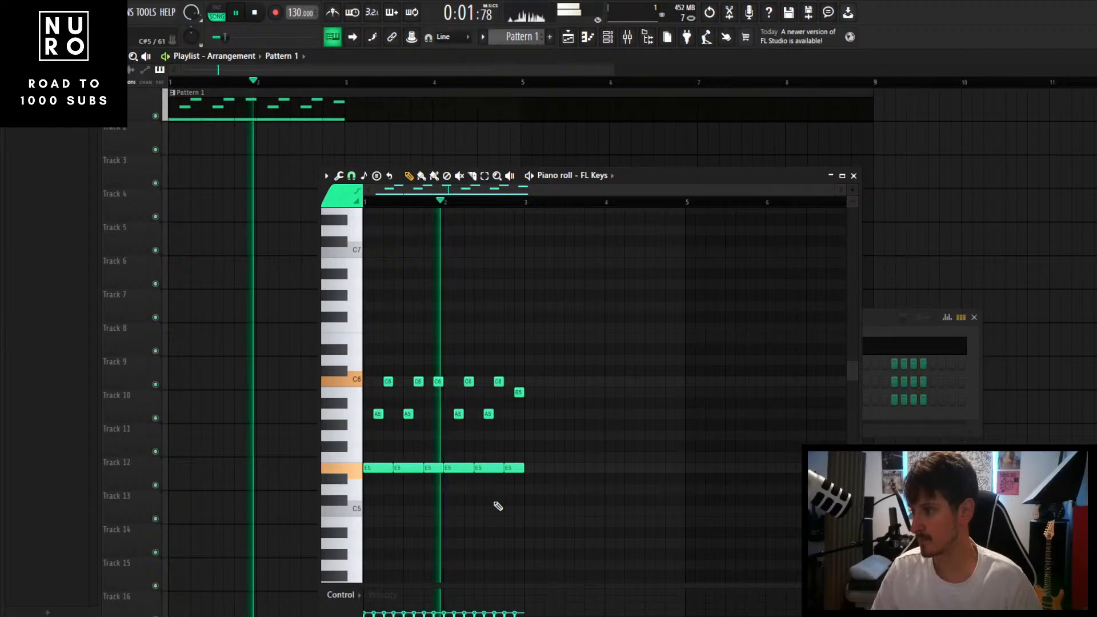
pyautogui.press('space')
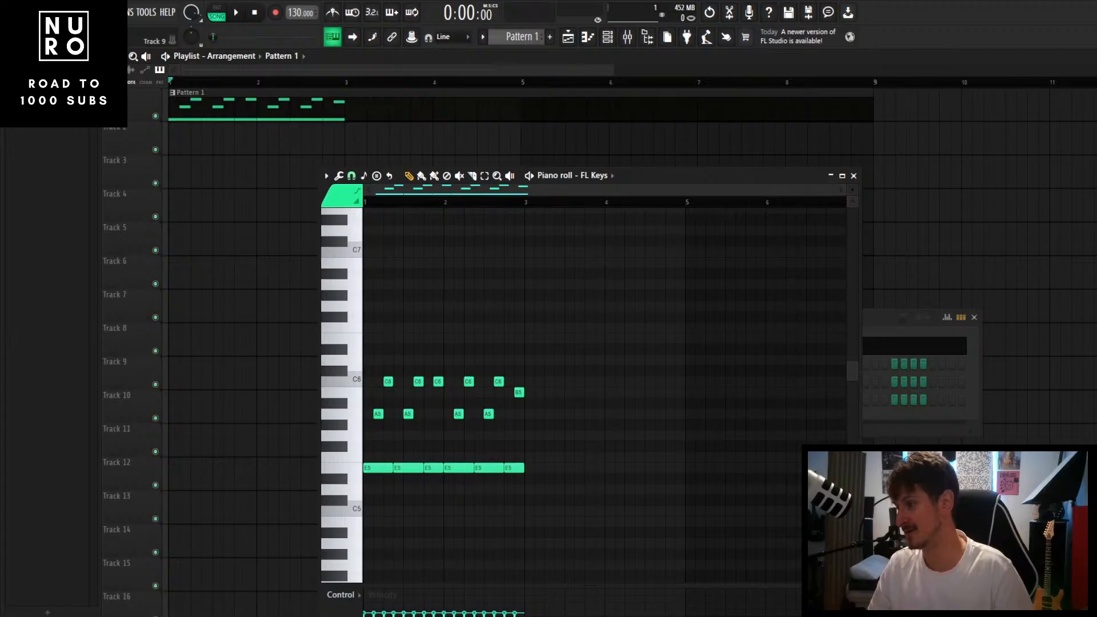
# Step: Enlarge the playlist tracks and replay the start of the melody from bar 1
pyautogui.scroll(-1, 240, 198)
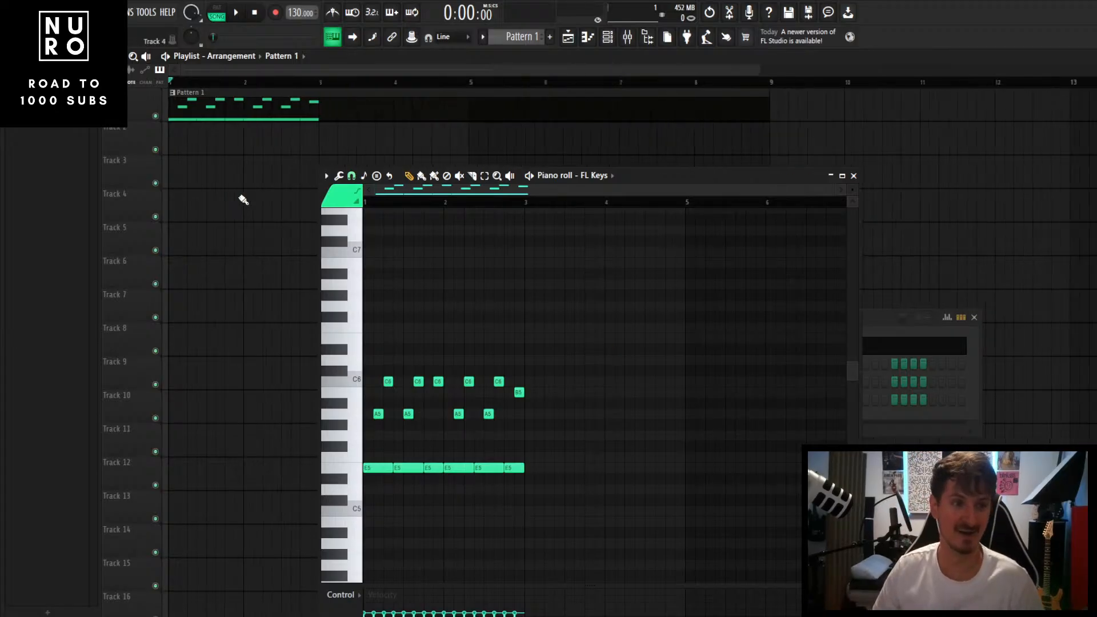
pyautogui.scroll(1, 229, 197)
pyautogui.scroll(2, 200, 191)
pyautogui.moveTo(246, 71); pyautogui.dragTo(189, 72)
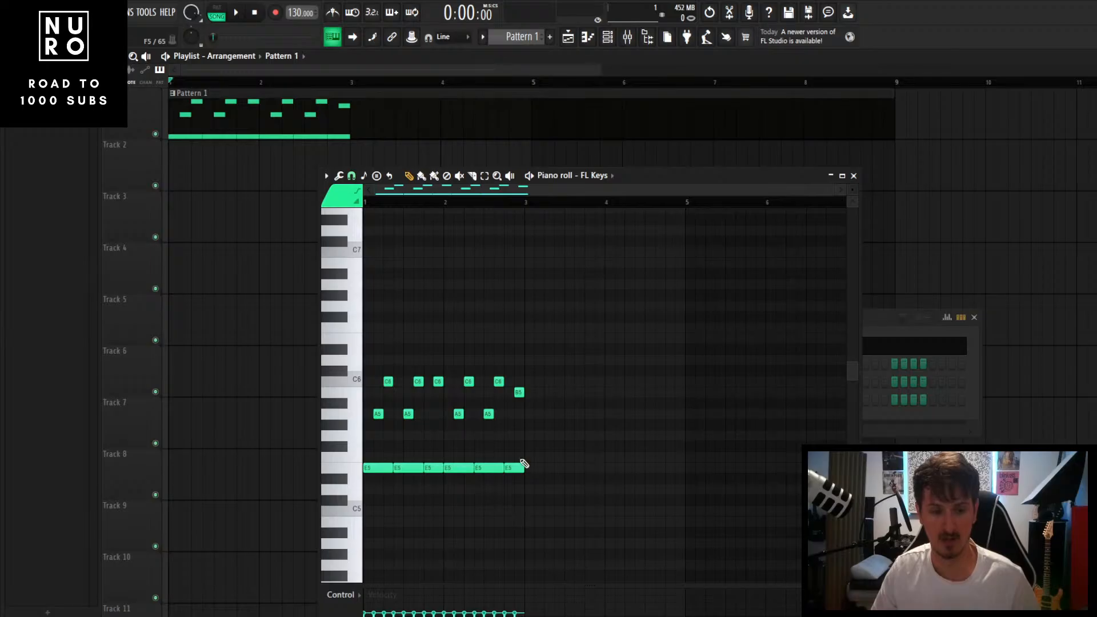
pyautogui.scroll(-2, 522, 463)
pyautogui.press('space')
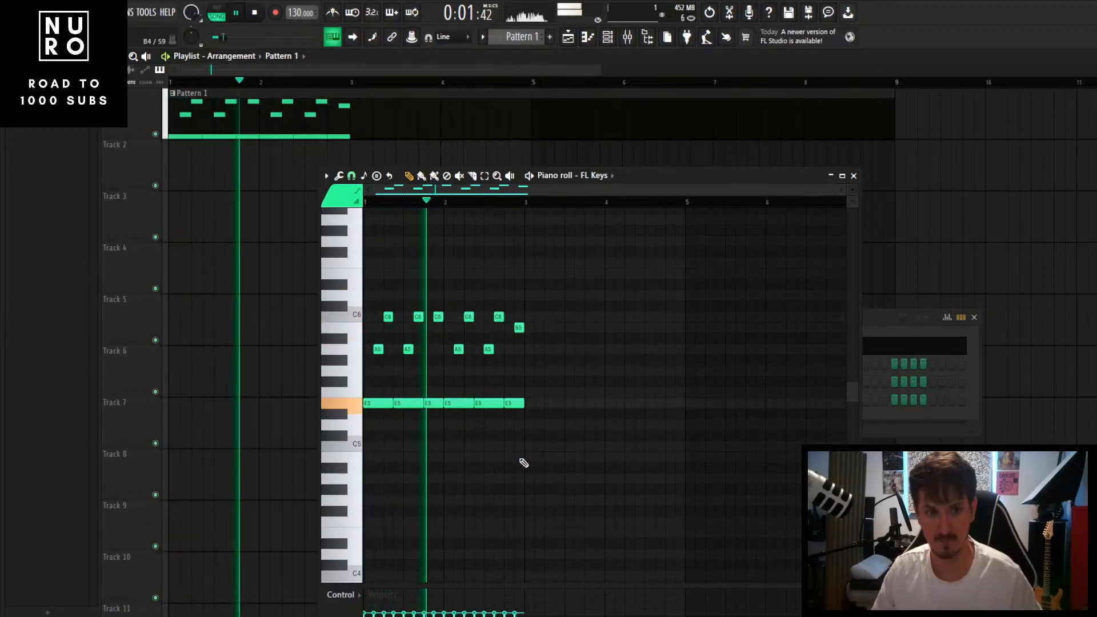
pyautogui.press('space')
# Step: Mute all the A5, C6 and B5 notes and play the E5 notes on their own
pyautogui.scroll(2, 377, 461)
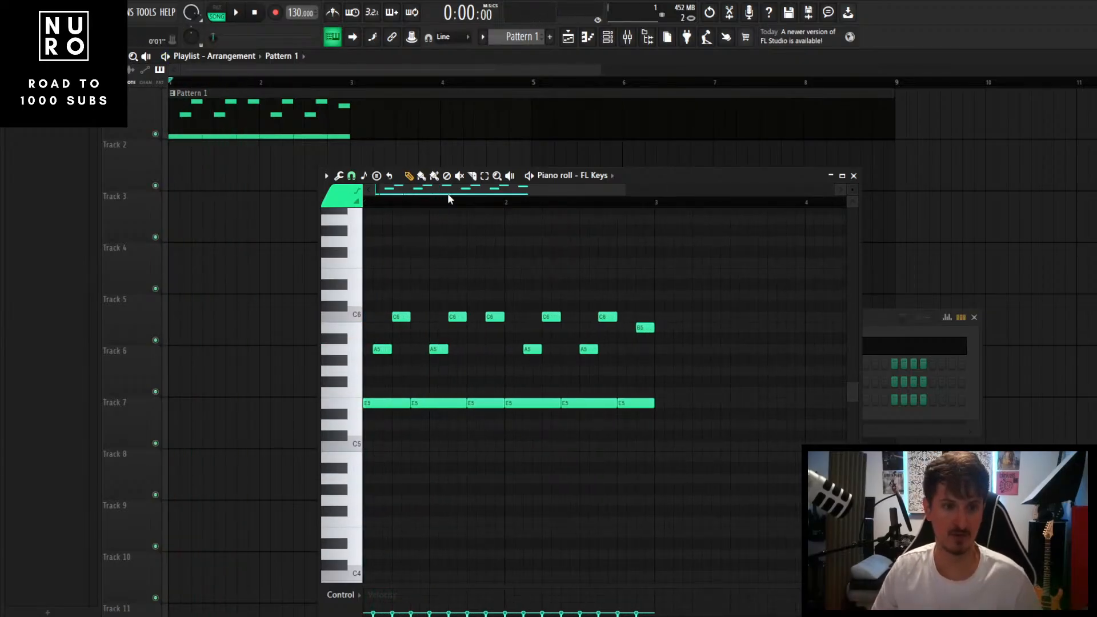
pyautogui.moveTo(447, 193); pyautogui.dragTo(429, 189)
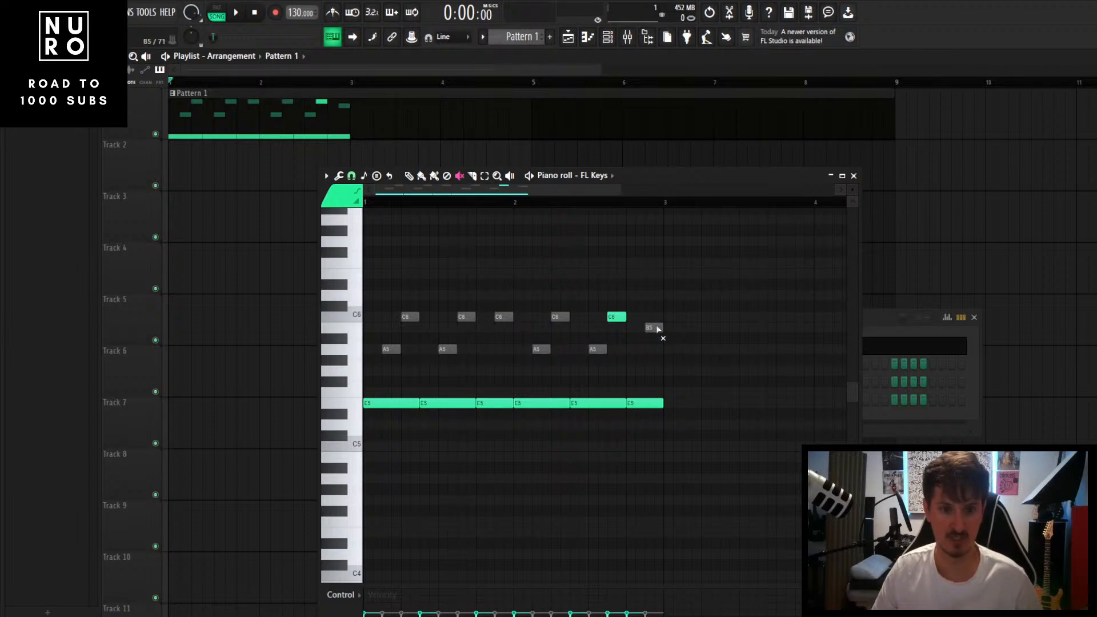
pyautogui.press('space')
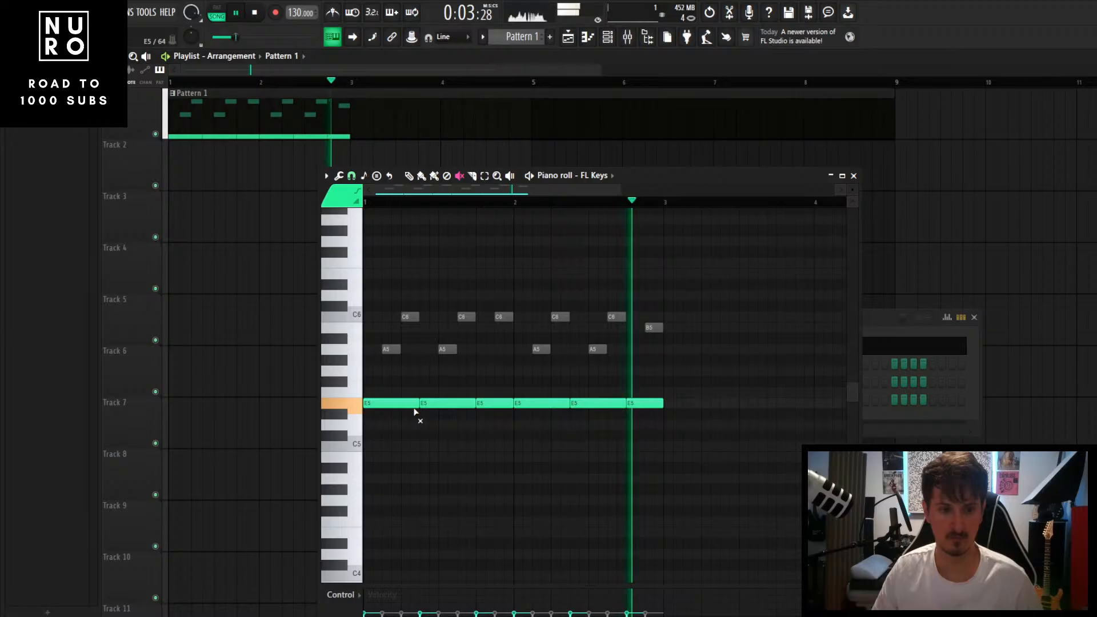
pyautogui.press('space')
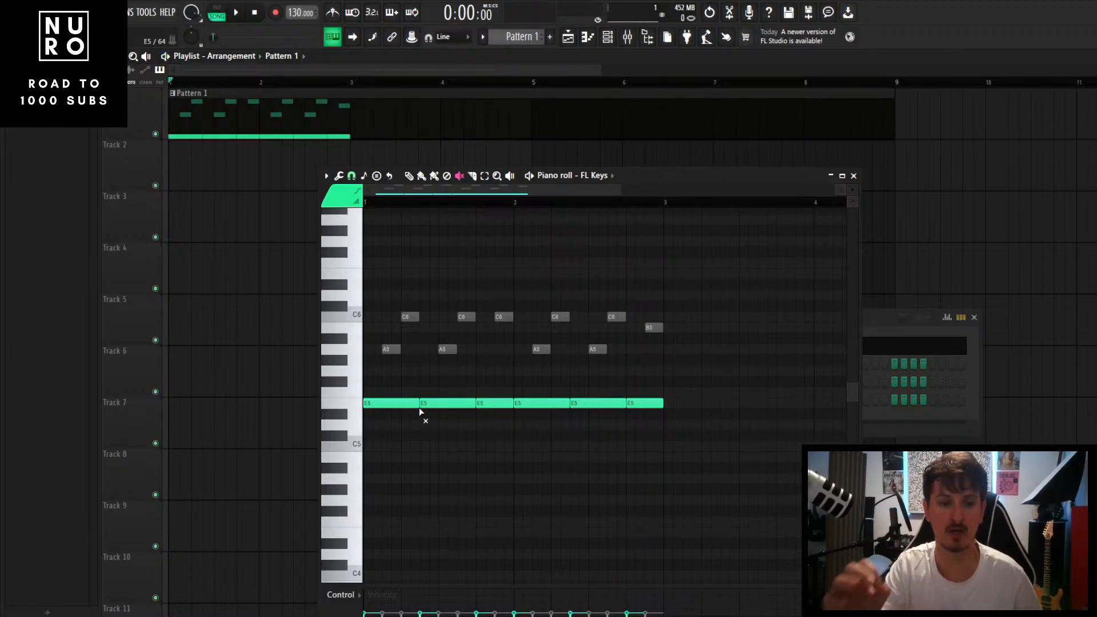
pyautogui.press('space')
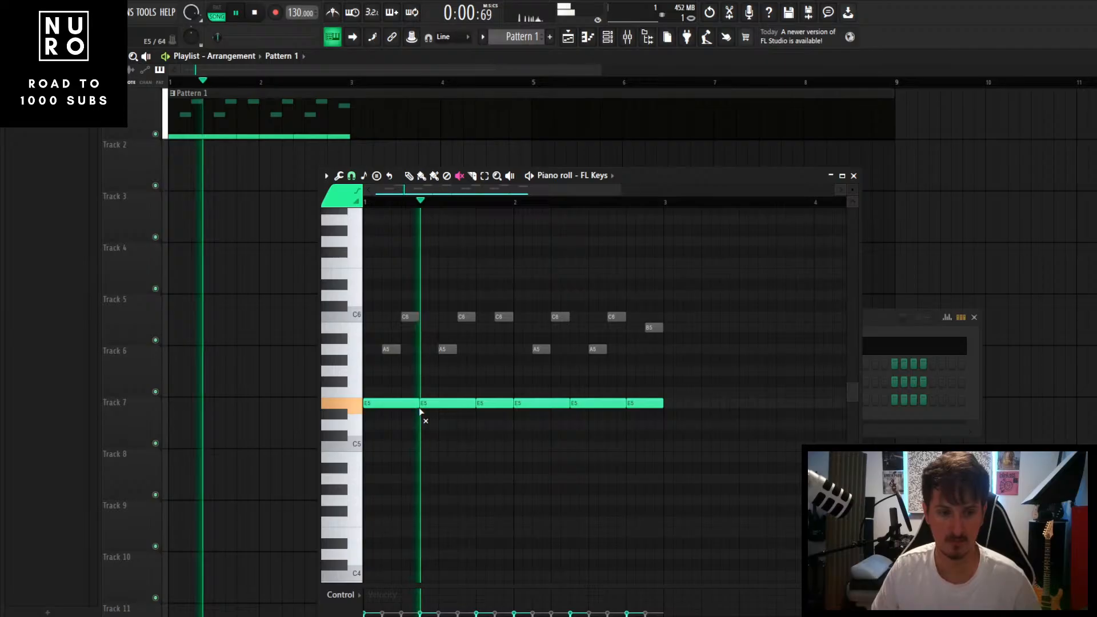
pyautogui.press('space')
# Step: Mute the three E5 notes in bar 1, unmute the first A5 and C6, and audition them
pyautogui.click(398, 404)
pyautogui.moveTo(396, 404); pyautogui.dragTo(493, 404)
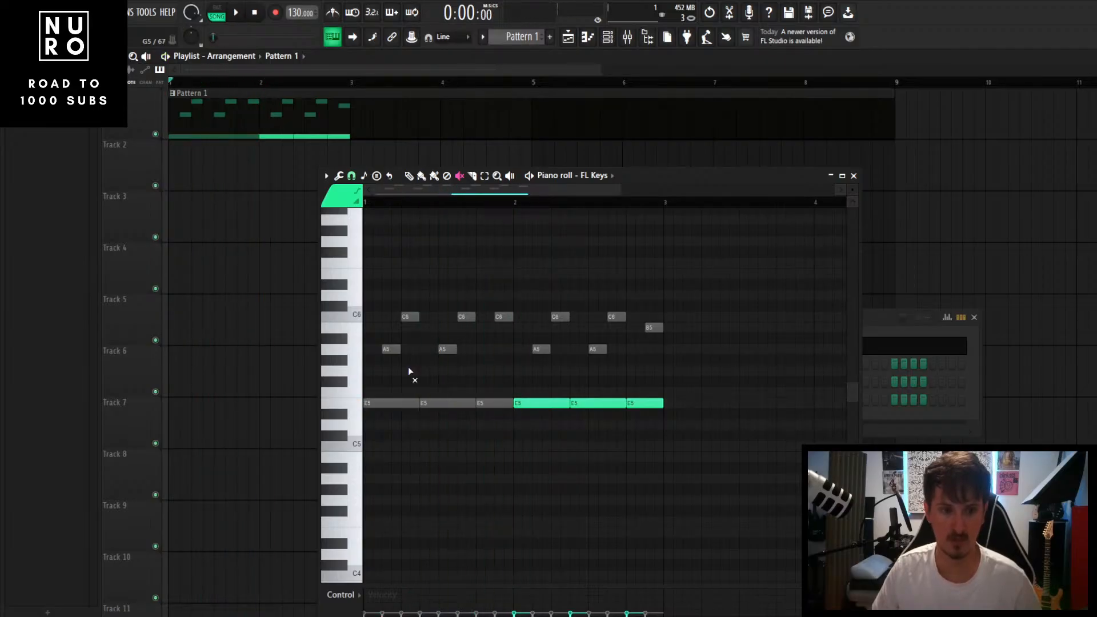
pyautogui.moveTo(392, 350); pyautogui.dragTo(412, 320)
pyautogui.press('space')
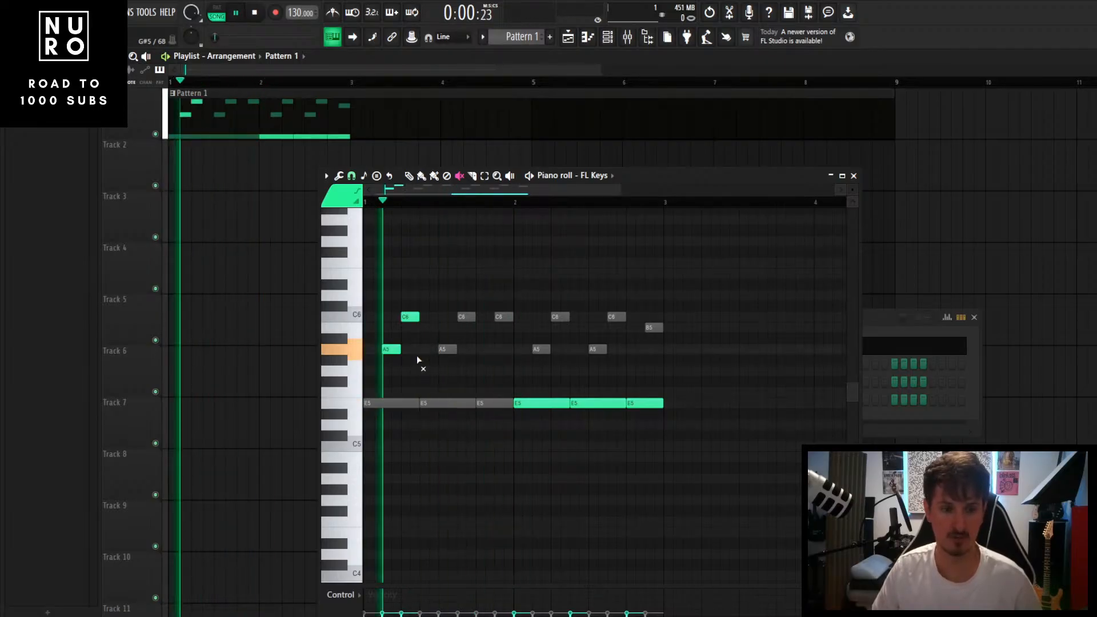
pyautogui.press('space')
# Step: Unmute the remaining A5 and C6 pairs while auditioning, and mute the E5 notes in bar 2
pyautogui.moveTo(431, 356); pyautogui.dragTo(470, 323)
pyautogui.press('space')
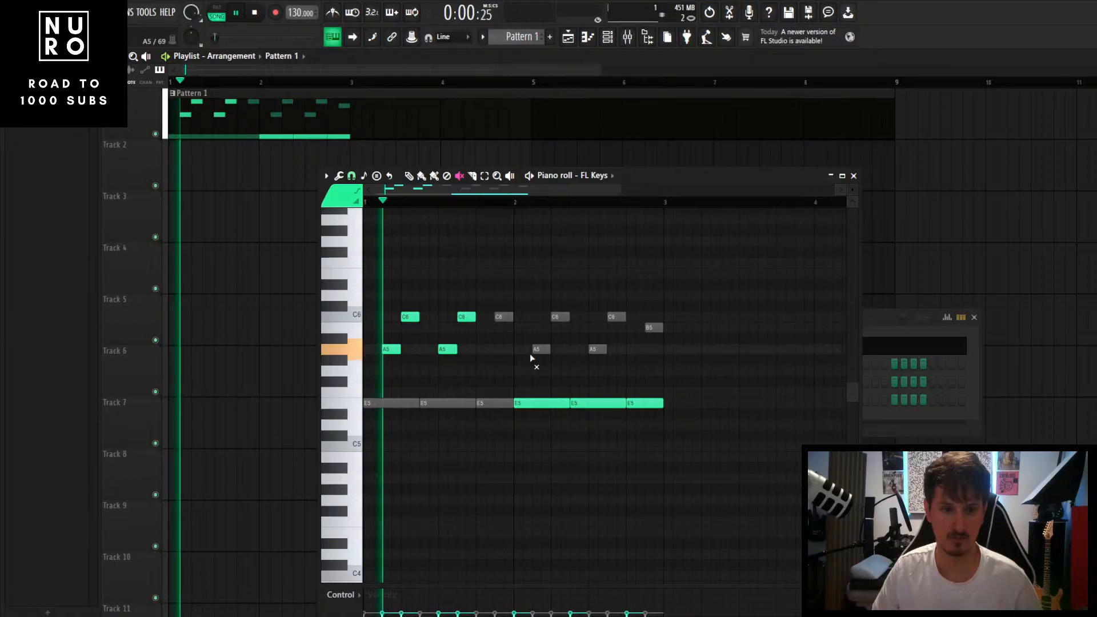
pyautogui.moveTo(536, 353); pyautogui.dragTo(562, 319)
pyautogui.moveTo(595, 351); pyautogui.dragTo(617, 317)
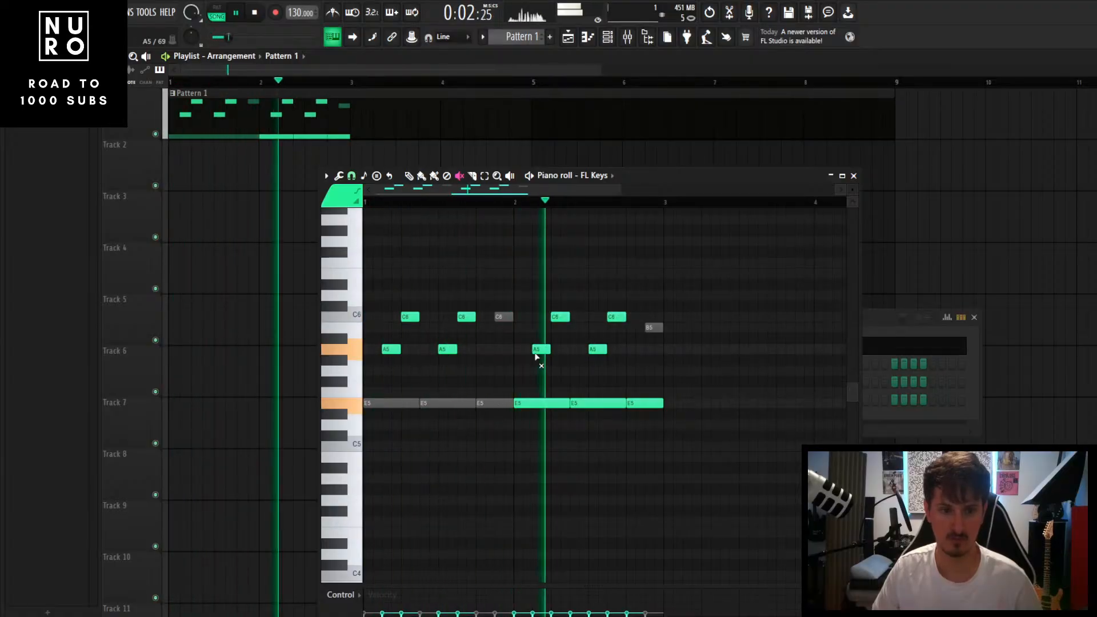
pyautogui.press('space')
pyautogui.moveTo(553, 407); pyautogui.dragTo(661, 410)
pyautogui.click(652, 404)
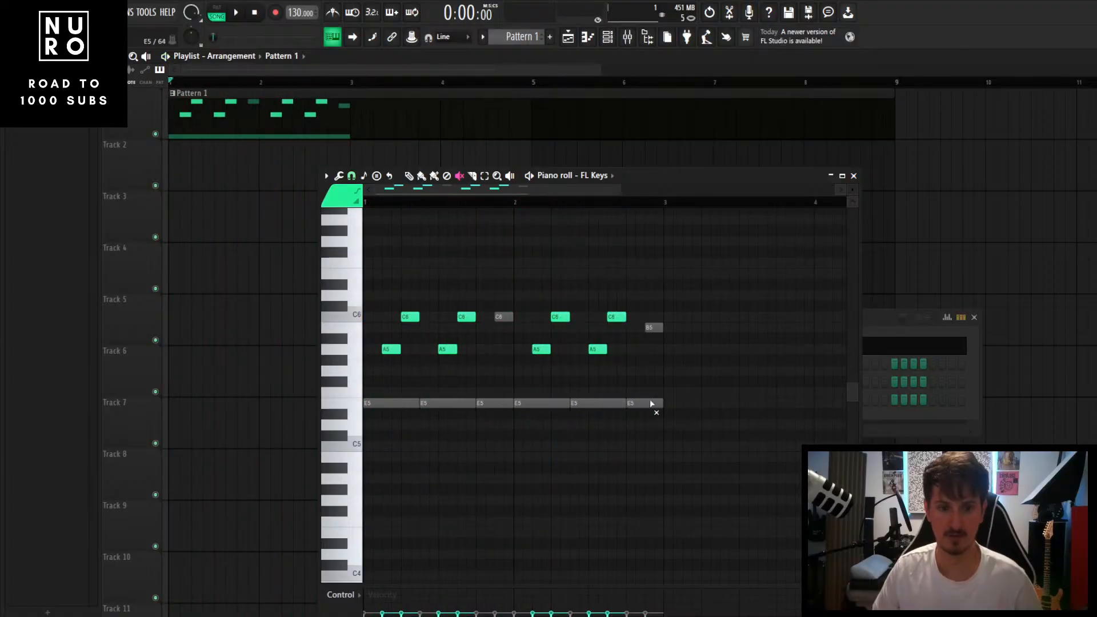
# Step: Unmute all the E5 notes, the last C6 in bar 1 and the final B5, and return to the Draw tool
pyautogui.click(430, 403)
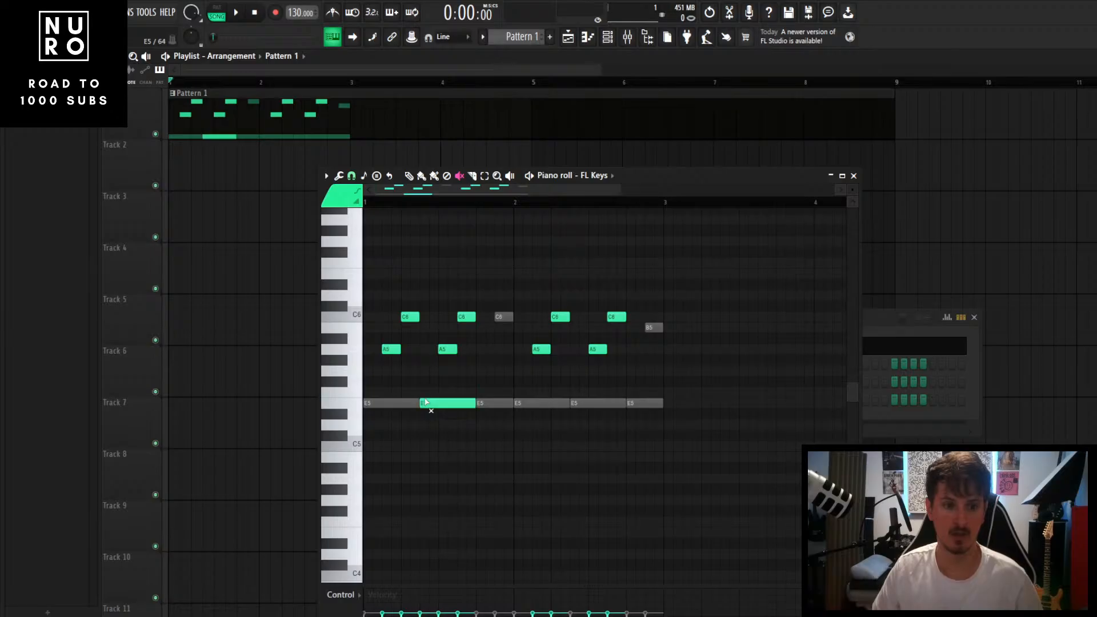
pyautogui.moveTo(519, 404); pyautogui.dragTo(636, 411)
pyautogui.click(480, 404)
pyautogui.click(504, 316)
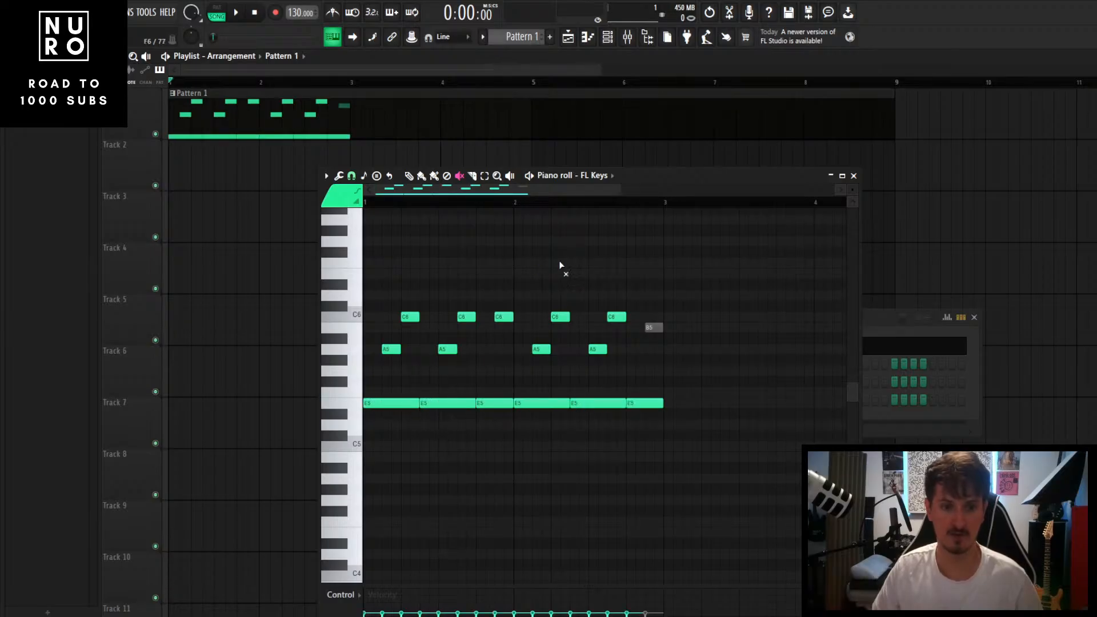
pyautogui.click(655, 327)
pyautogui.click(409, 177)
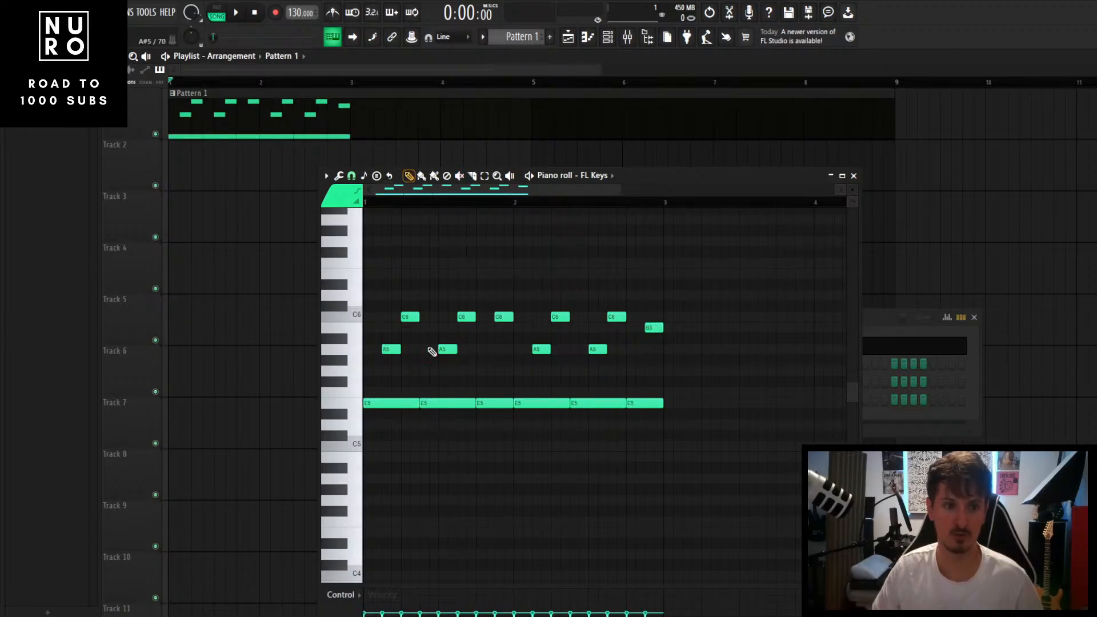
# Step: Lengthen the first C6 in each bar until it meets the following A5, and audition the melody
pyautogui.scroll(4, 438, 374)
pyautogui.scroll(-2, 428, 392)
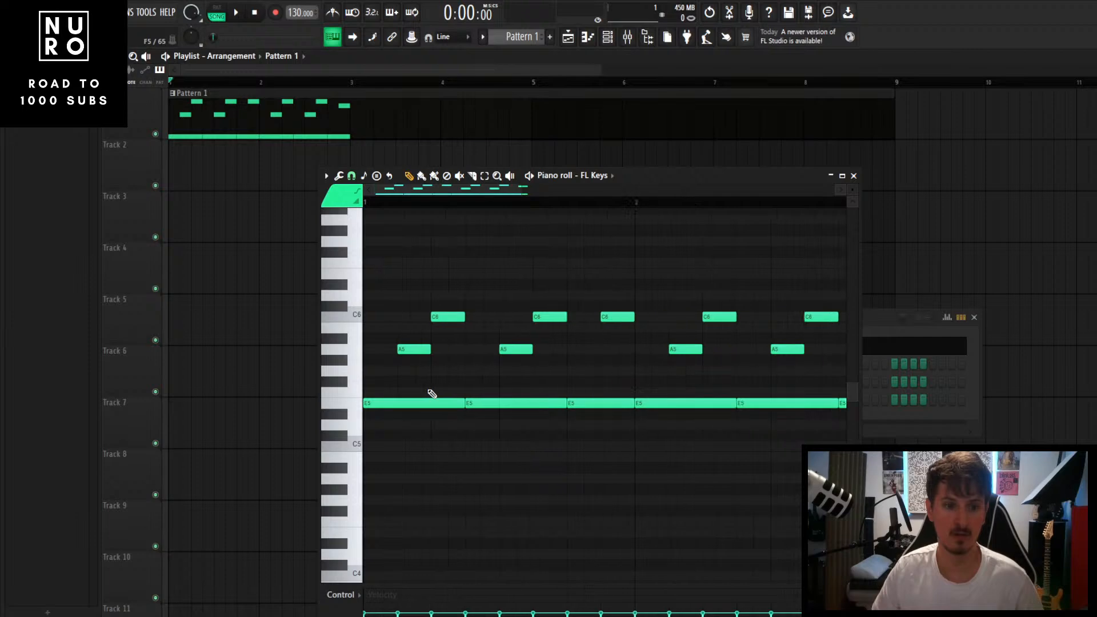
pyautogui.moveTo(455, 317); pyautogui.dragTo(524, 320)
pyautogui.scroll(-3, 457, 366)
pyautogui.press('space')
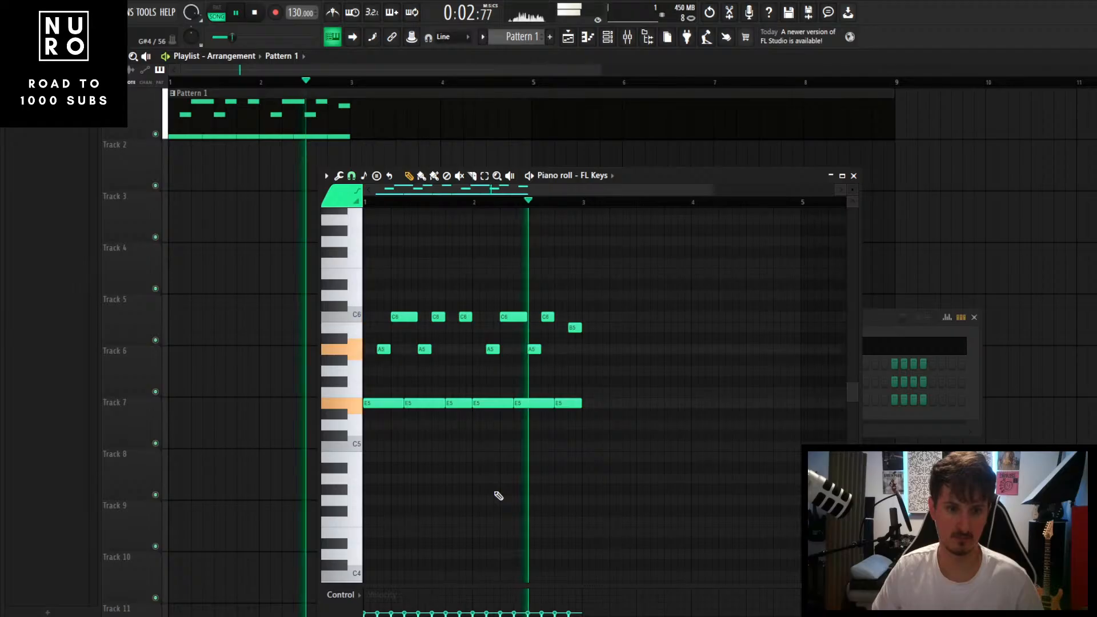
pyautogui.press('space')
# Step: Shorten the first C6 in each bar by one step and play the two-bar melody again
pyautogui.scroll(2, 403, 339)
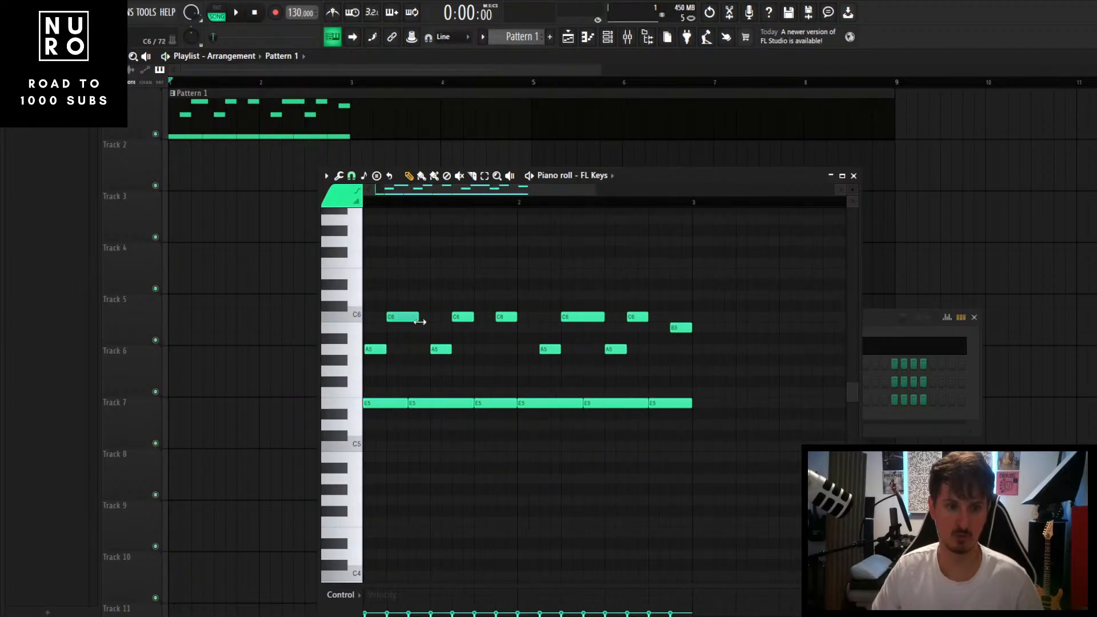
pyautogui.scroll(-2, 569, 360)
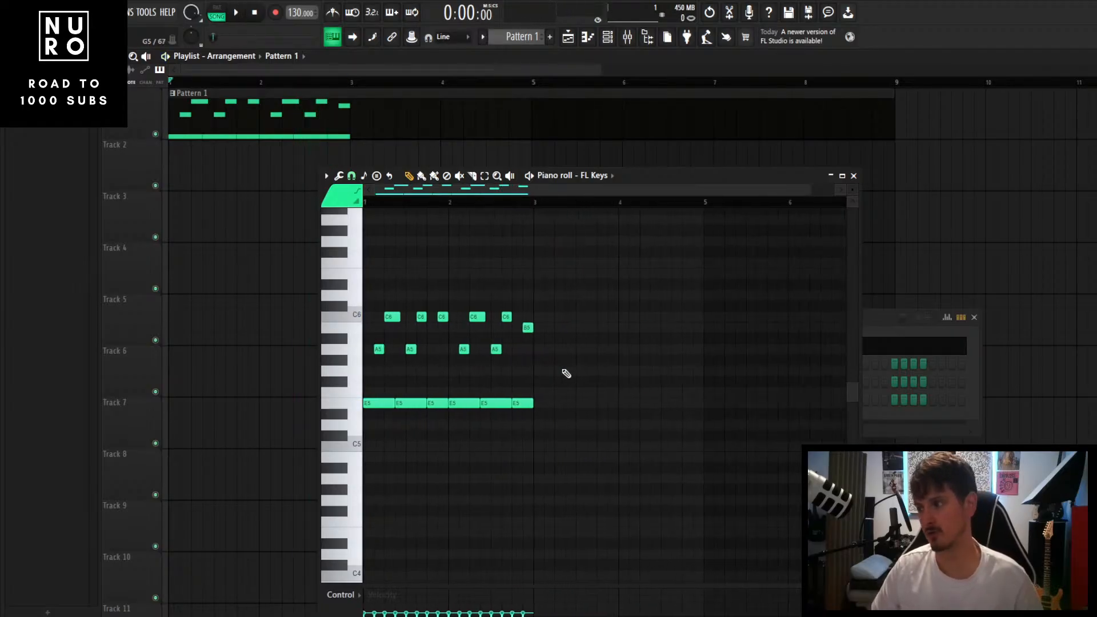
pyautogui.press('space')
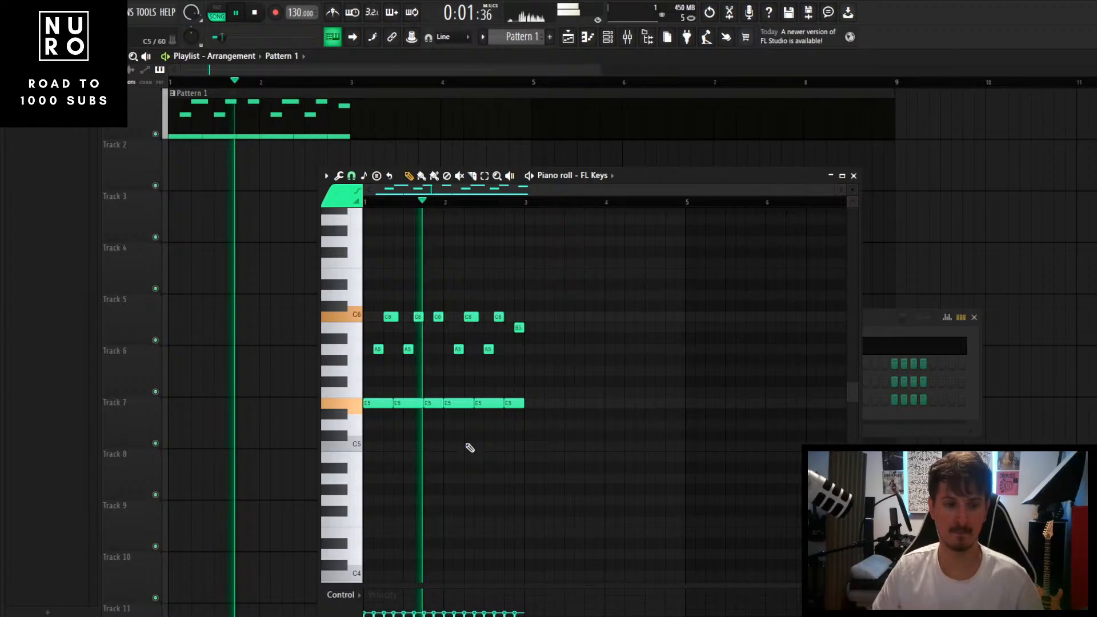
pyautogui.scroll(1, 467, 444)
pyautogui.scroll(-1, 409, 434)
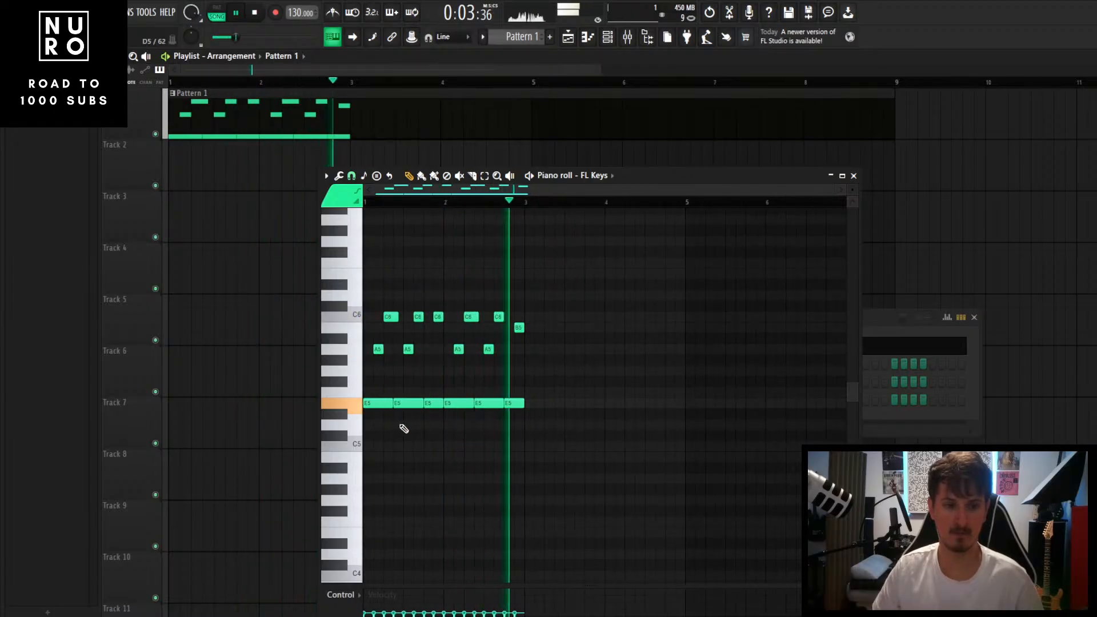
pyautogui.press('space')
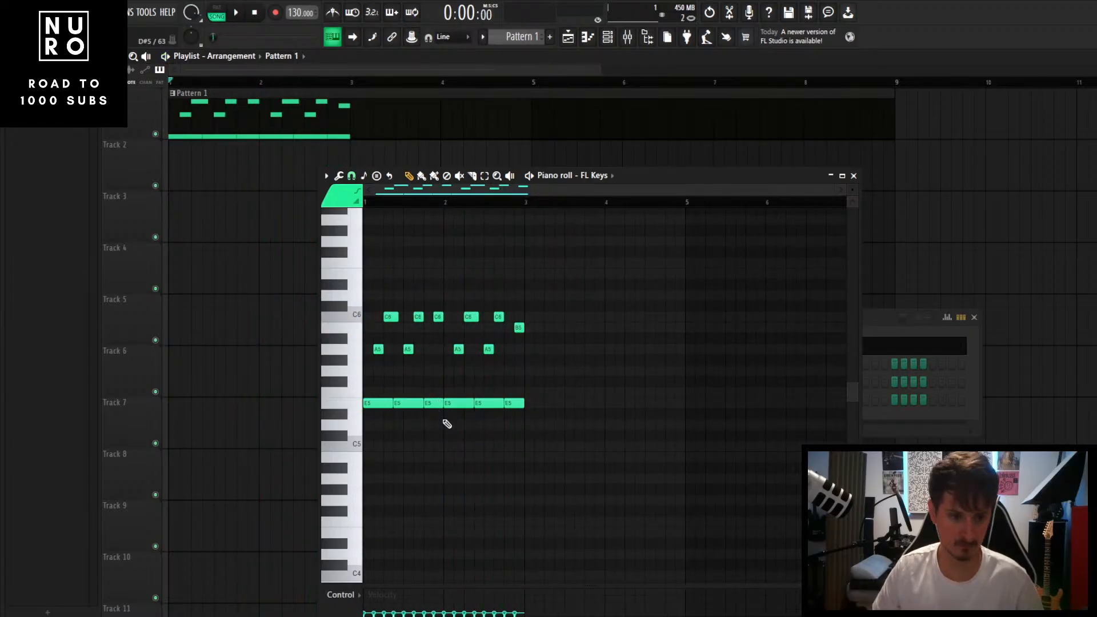
pyautogui.scroll(-2, 255, 143)
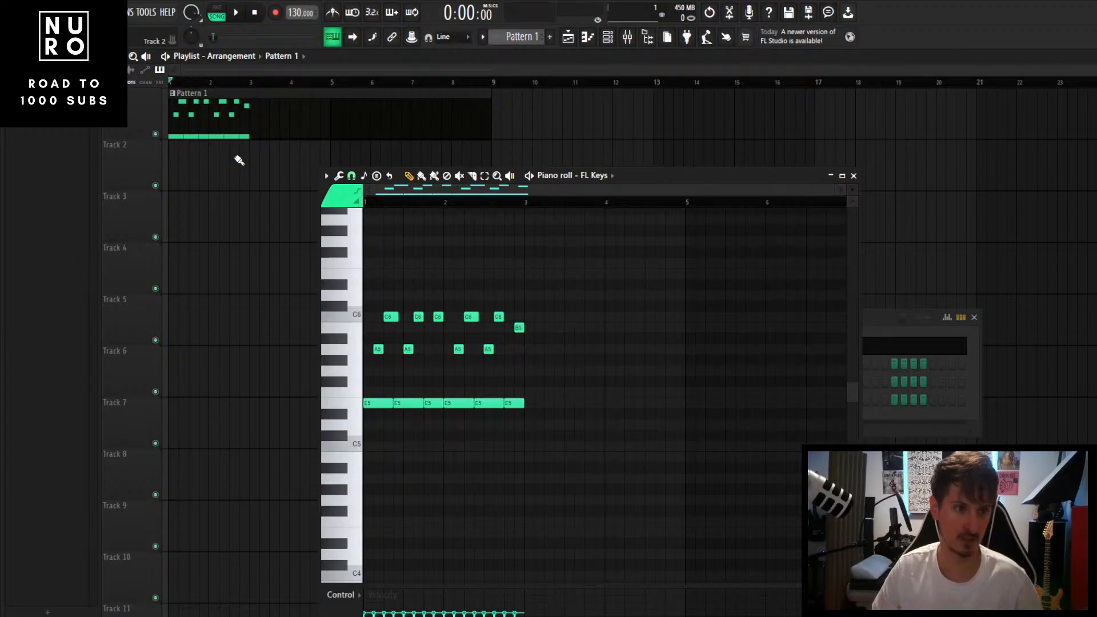
# Step: Duplicate the whole two-bar melody into bars 3 and 4 of the piano roll
pyautogui.scroll(2, 239, 149)
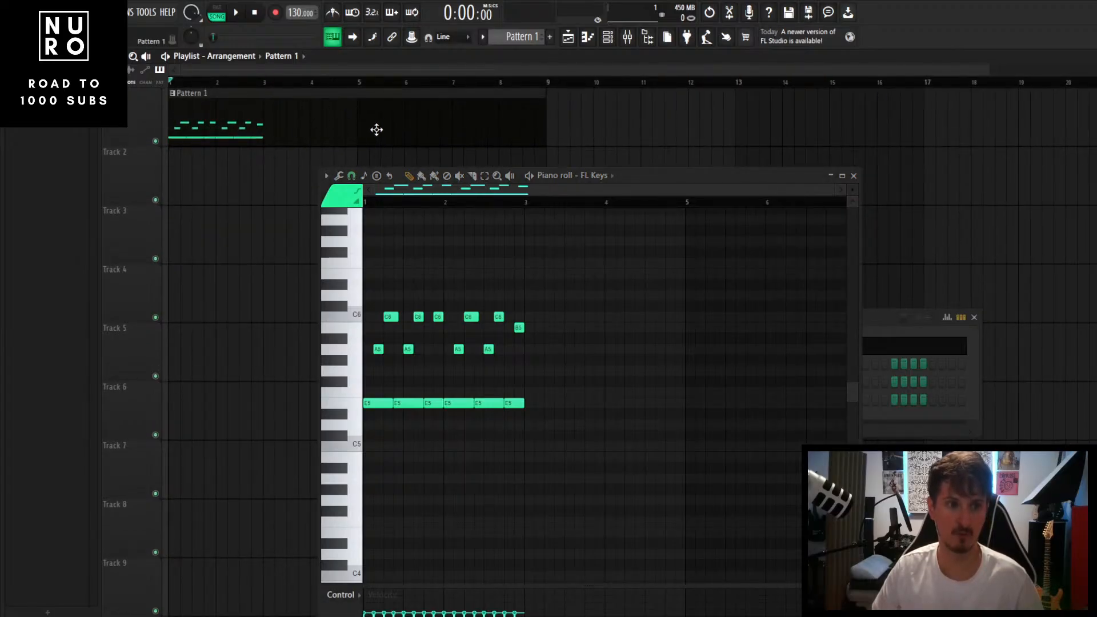
pyautogui.hotkey('ctrl', 'a')
pyautogui.hotkey('ctrl', 'b')
pyautogui.hotkey('ctrl', 'd')
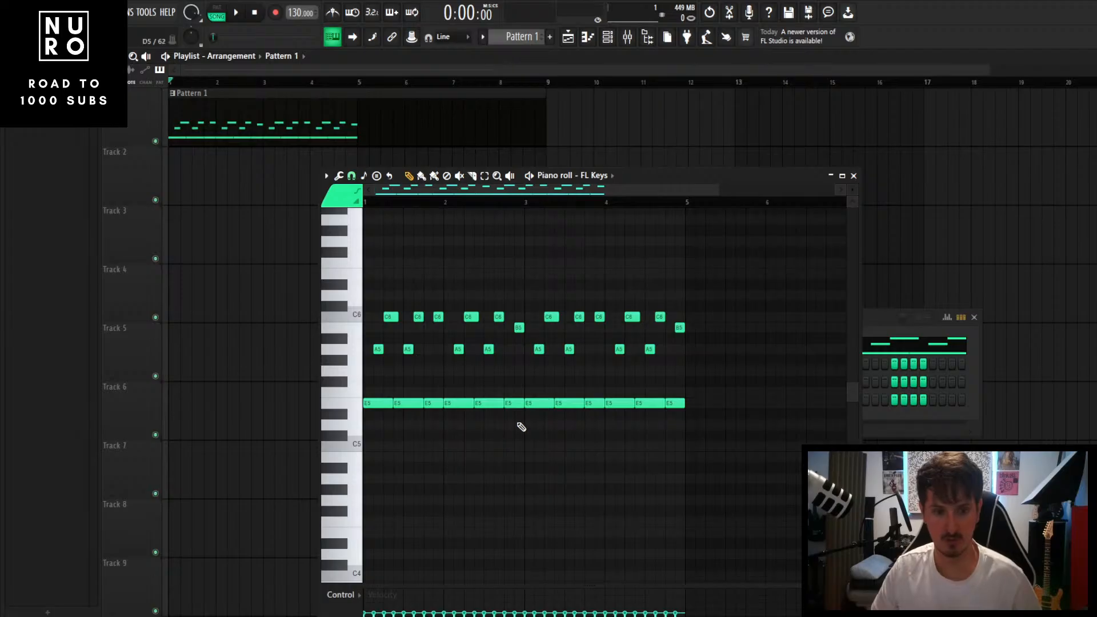
# Step: Lower the E5 notes in bars 3 and 4 to C5 and clear the selection
pyautogui.moveTo(687, 393); pyautogui.dragTo(535, 442)
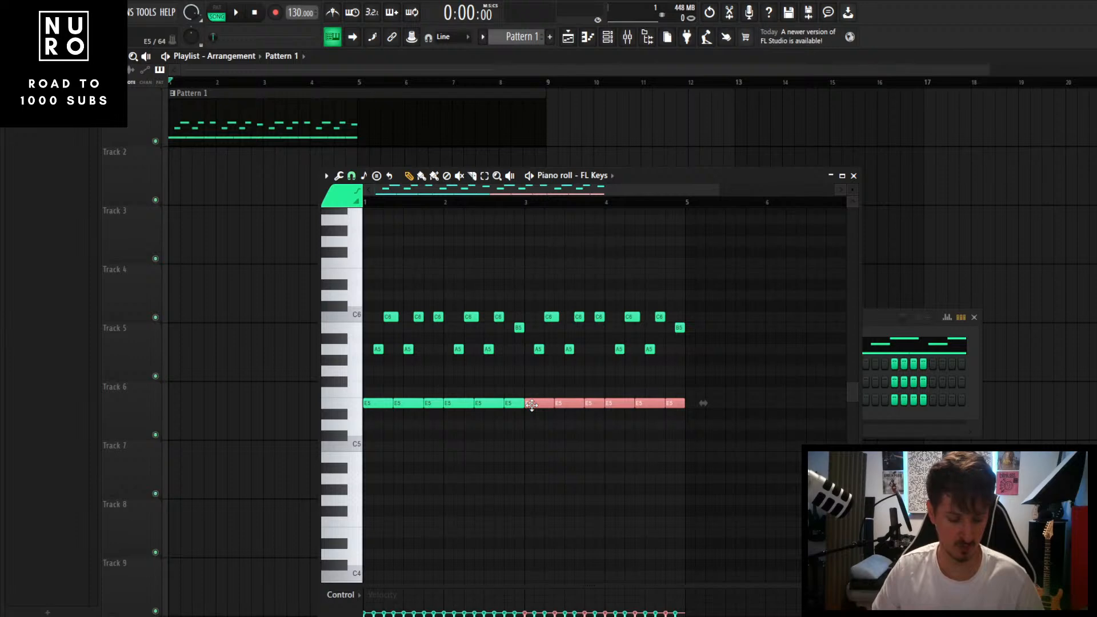
pyautogui.hotkey('ctrl', 'a')
pyautogui.hotkey('ctrl', 'd')
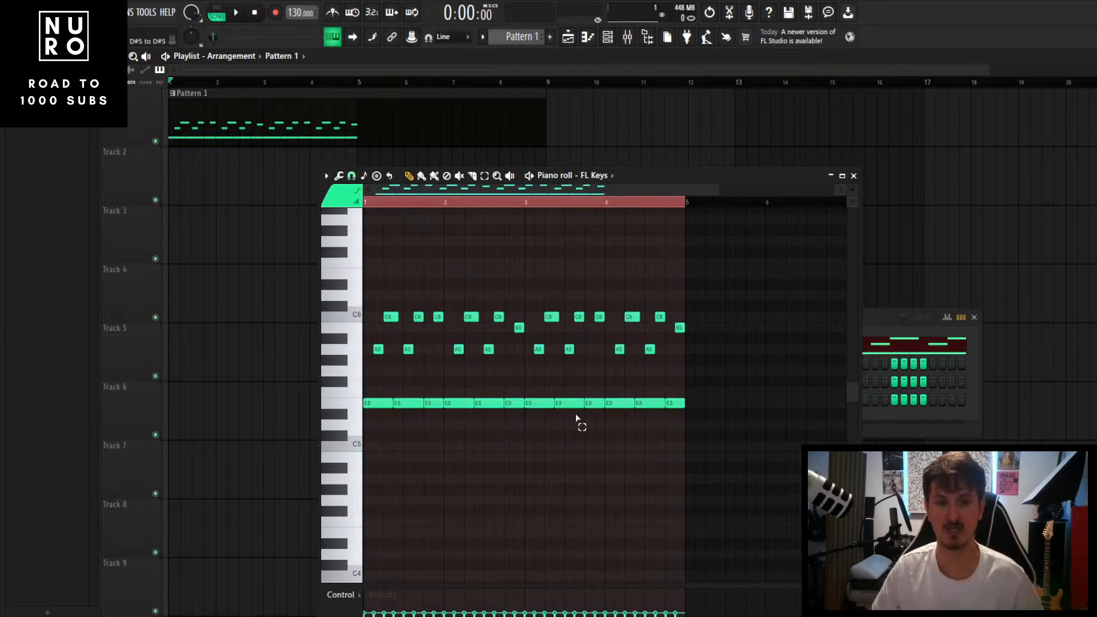
pyautogui.moveTo(694, 396); pyautogui.dragTo(538, 456)
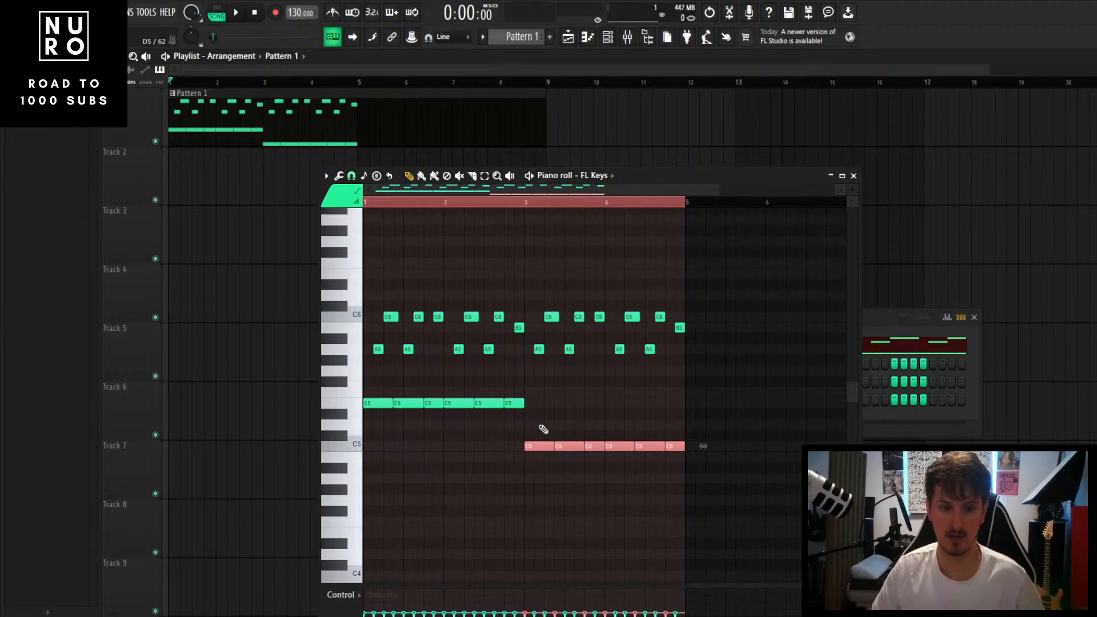
pyautogui.hotkey('ctrl', 'd')
# Step: Lower the long C6 note in bars 2 and 4 to B5
pyautogui.scroll(3, 534, 436)
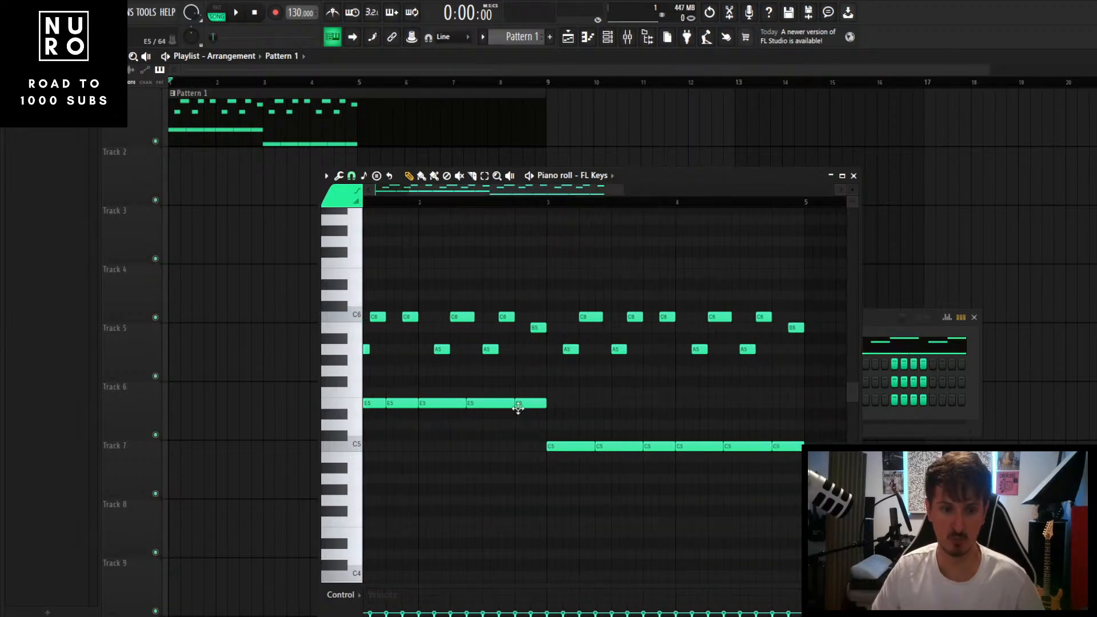
pyautogui.scroll(-3, 512, 457)
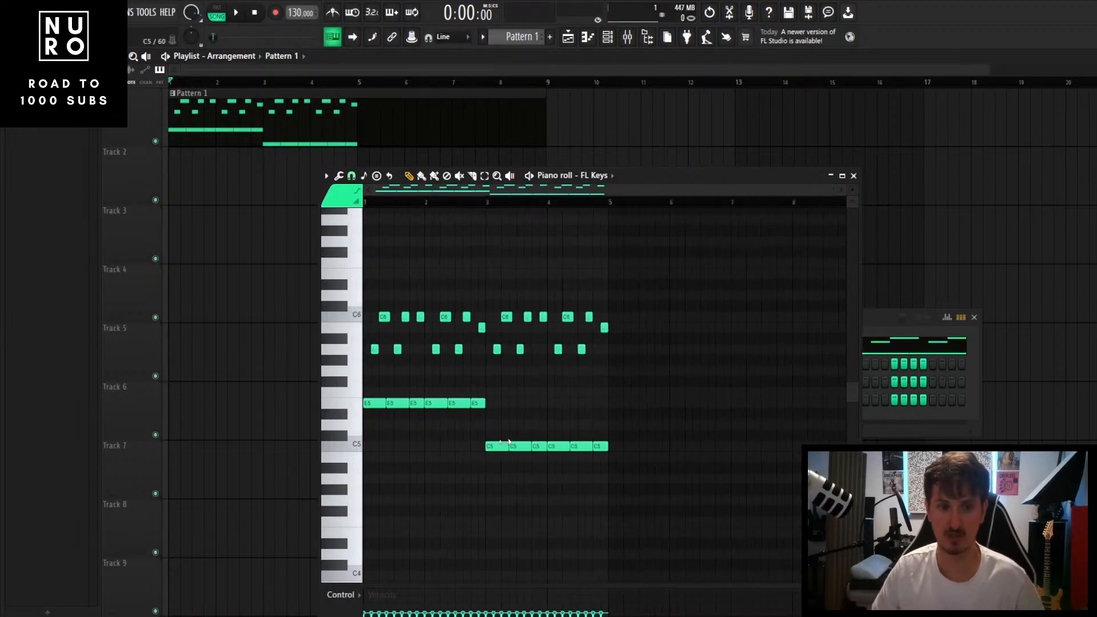
pyautogui.scroll(3, 404, 396)
pyautogui.moveTo(479, 319); pyautogui.dragTo(479, 328)
pyautogui.moveTo(708, 315); pyautogui.dragTo(708, 328)
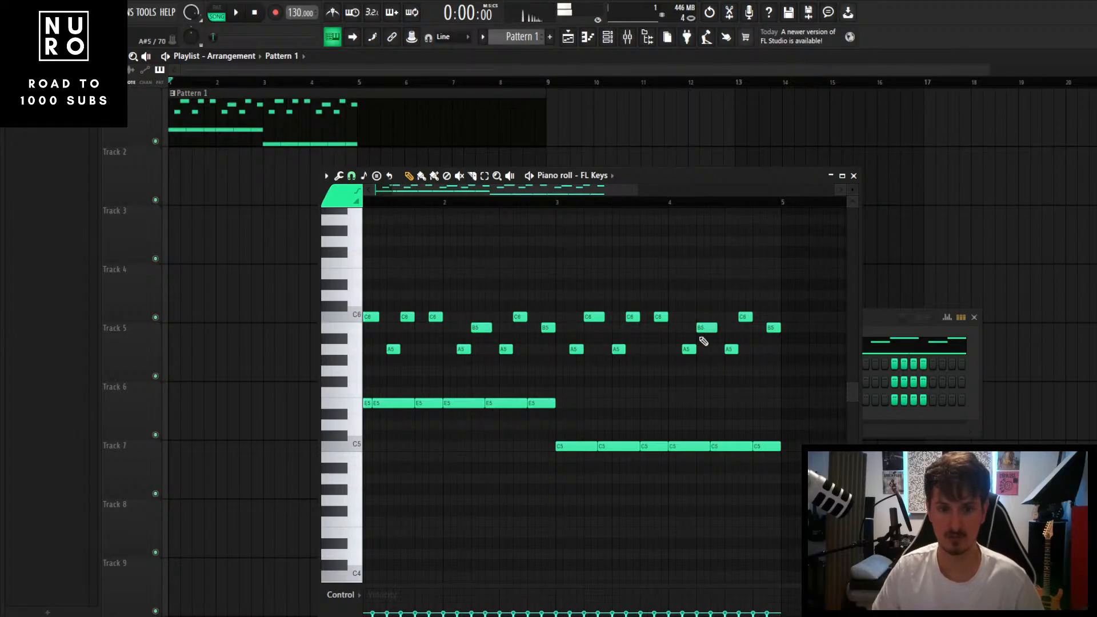
# Step: Play the four-bar melody from the start twice to check the new notes
pyautogui.press('space')
pyautogui.scroll(-3, 561, 474)
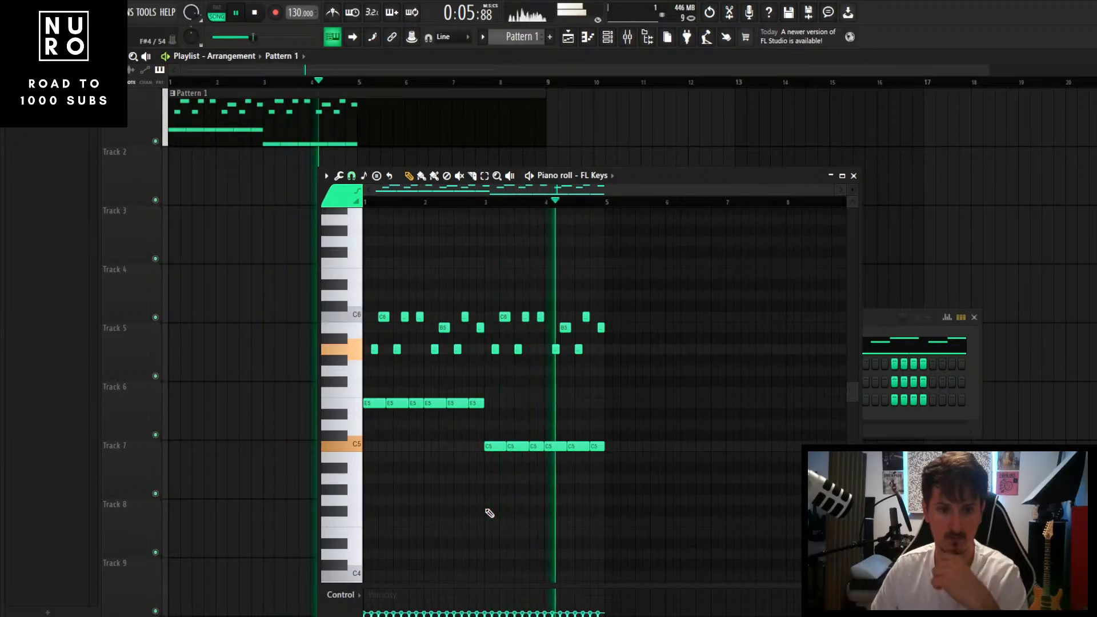
pyautogui.press('space')
pyautogui.press('space')
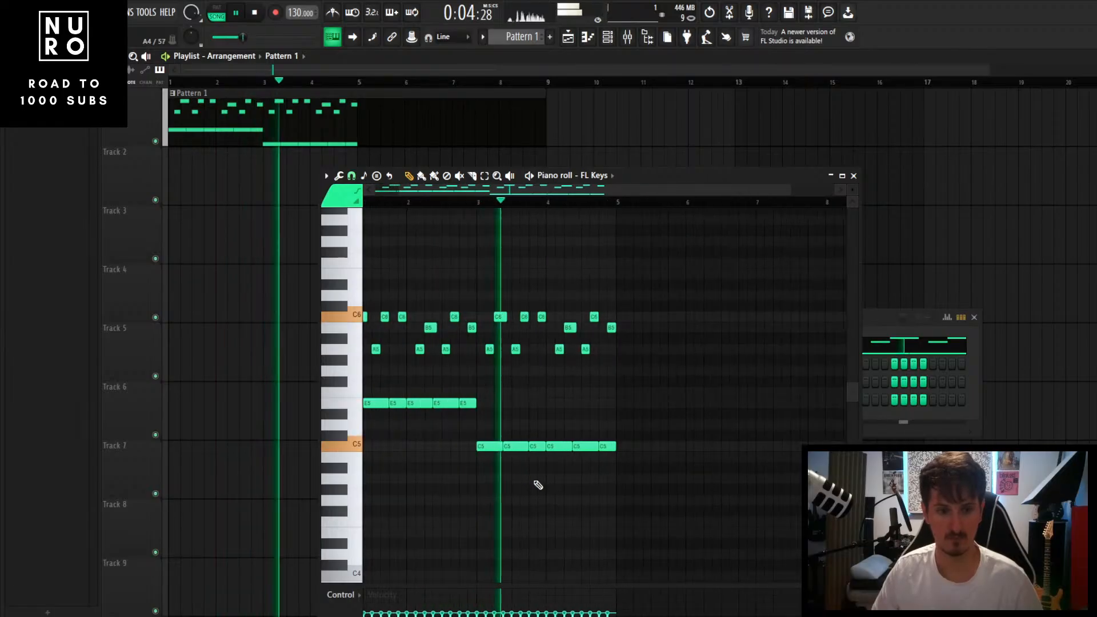
pyautogui.scroll(2, 558, 469)
pyautogui.press('space')
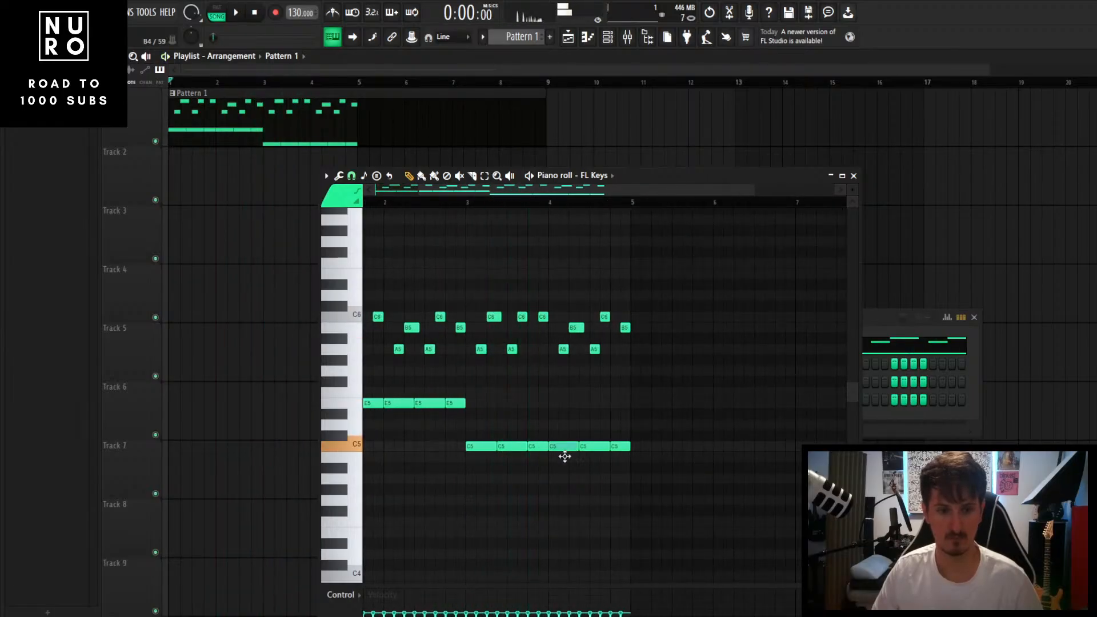
# Step: Lower the first two C5 notes in bar 4 to B4 and audition the melody
pyautogui.moveTo(564, 447); pyautogui.dragTo(595, 458)
pyautogui.scroll(-2, 519, 506)
pyautogui.scroll(-1, 519, 505)
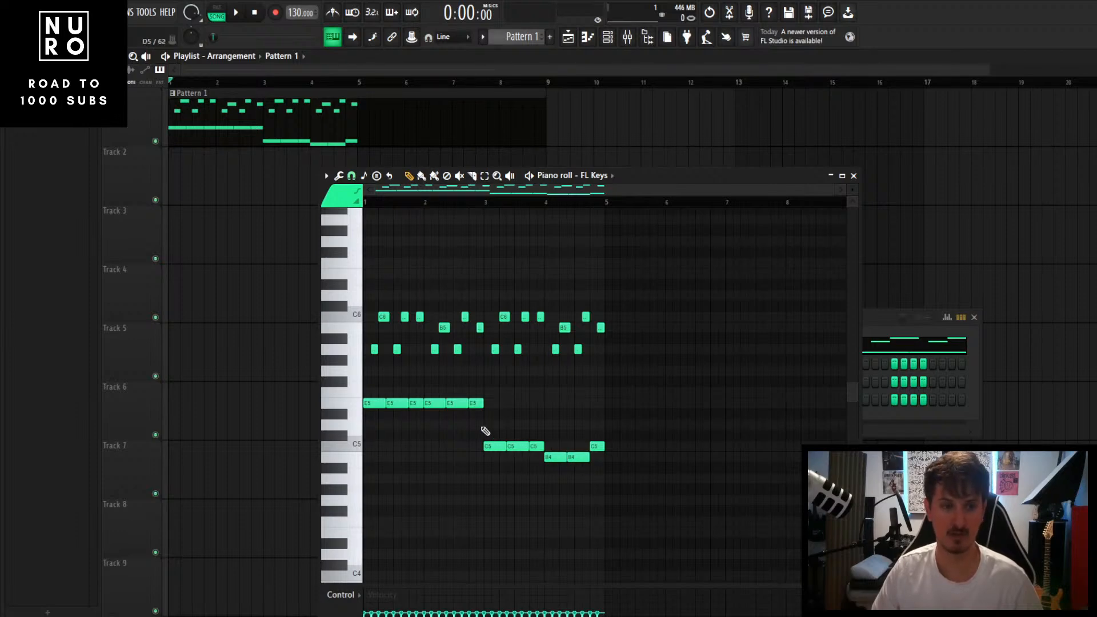
pyautogui.press('space')
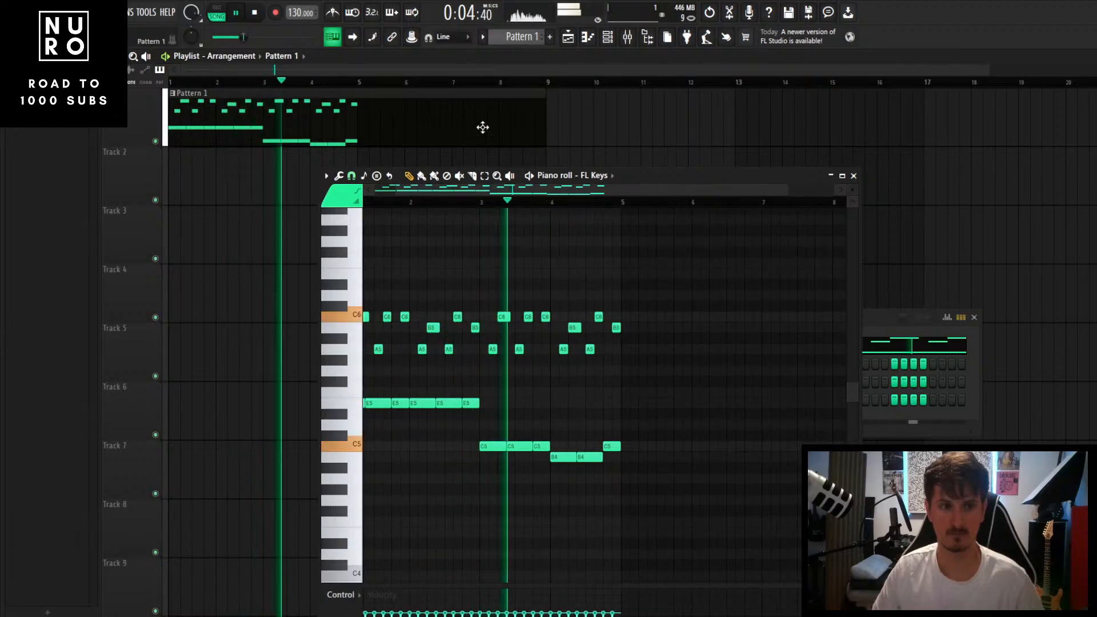
# Step: Shorten the Pattern 1 clip in the playlist to four bars, stop playback and close the piano roll
pyautogui.moveTo(545, 137); pyautogui.dragTo(363, 138)
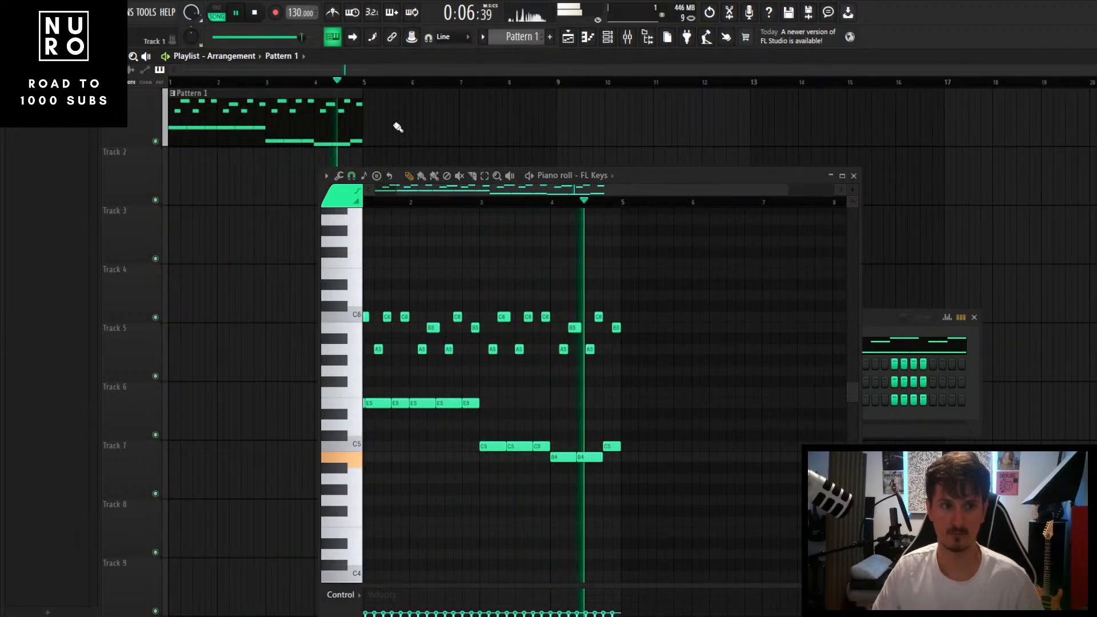
pyautogui.press('space')
pyautogui.click(854, 175)
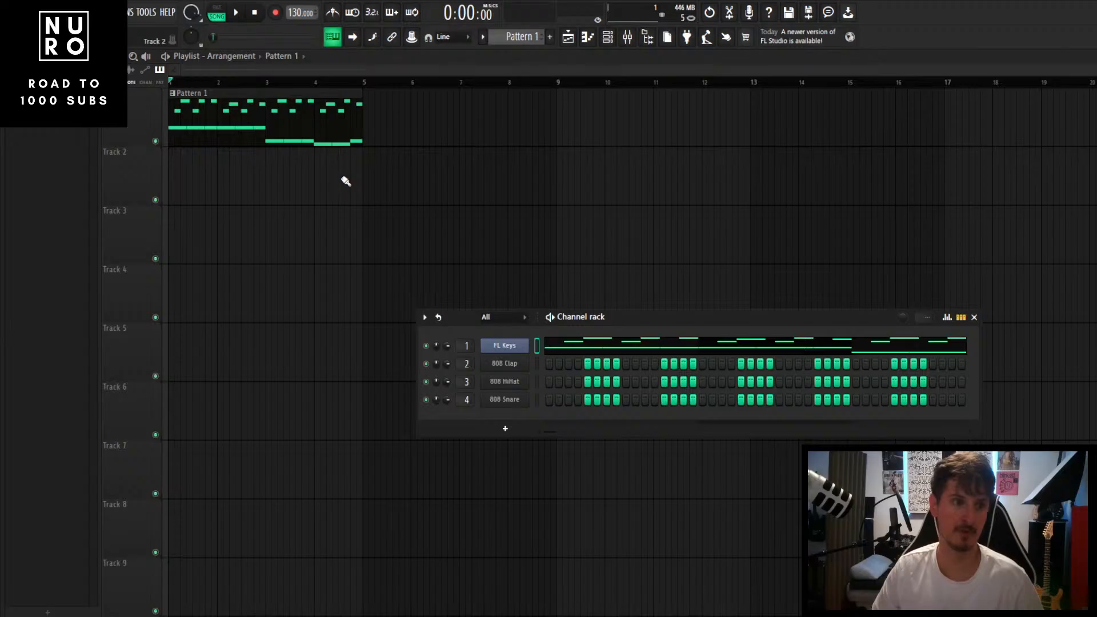
# Step: Try a tempo of 158 BPM and play the arrangement at that speed
pyautogui.scroll(2, 228, 175)
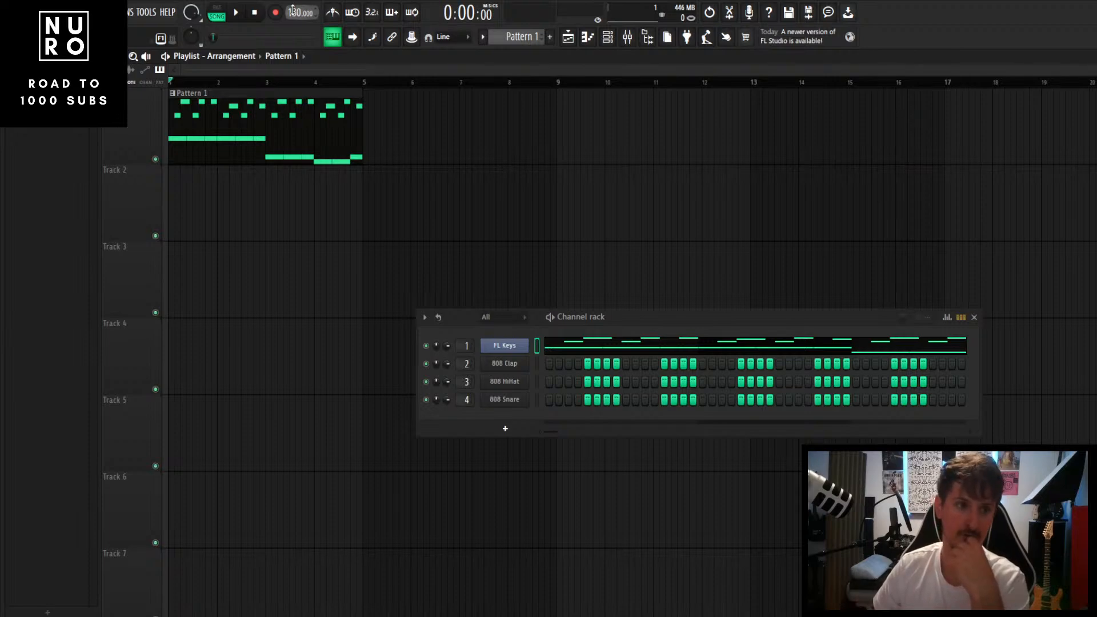
pyautogui.moveTo(295, 11); pyautogui.dragTo(300, 16)
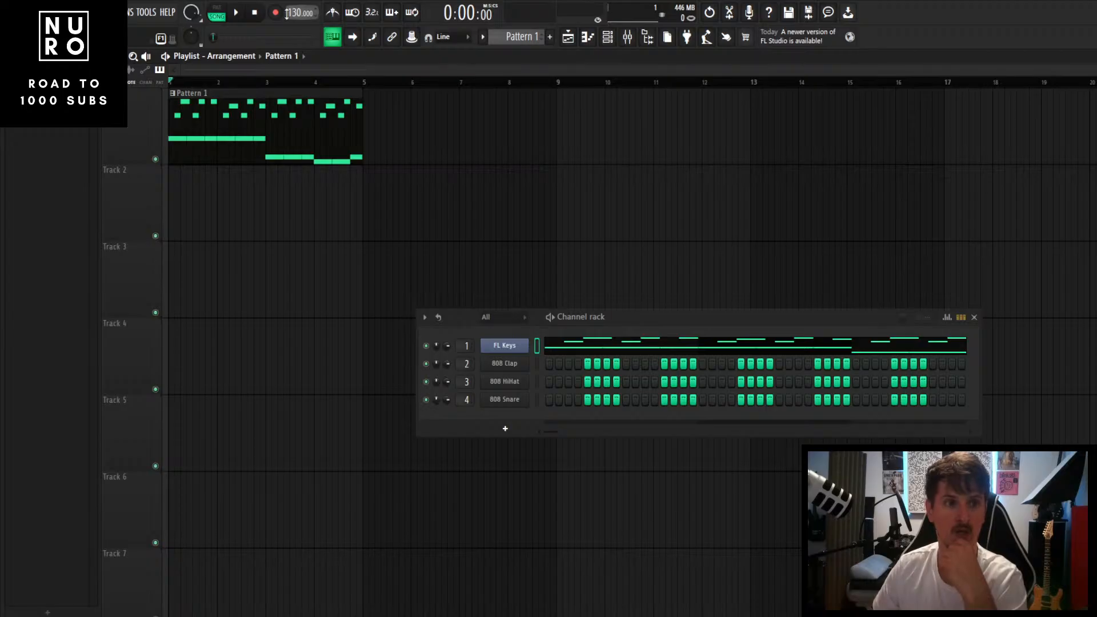
pyautogui.moveTo(288, 12); pyautogui.dragTo(288, 8)
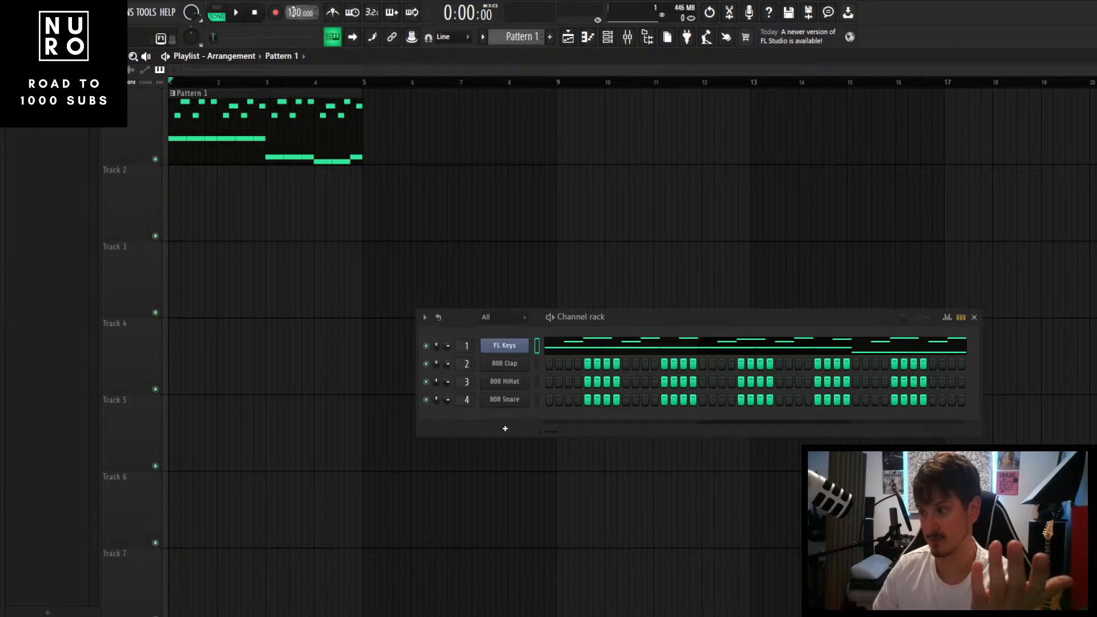
pyautogui.moveTo(292, 12); pyautogui.dragTo(292, 8)
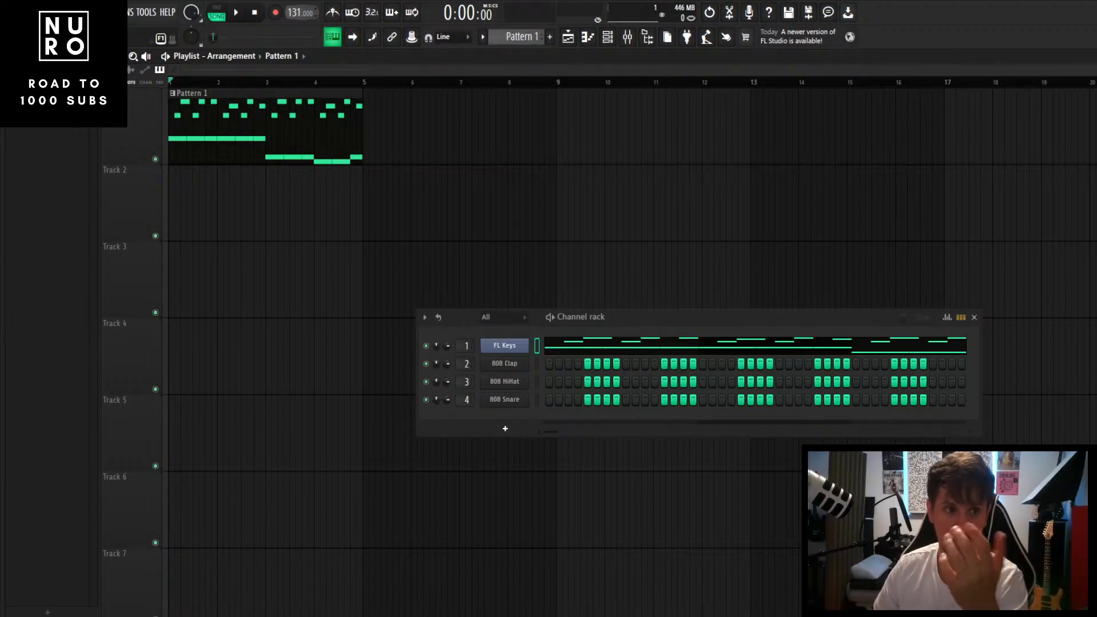
pyautogui.moveTo(292, 12); pyautogui.dragTo(292, 12)
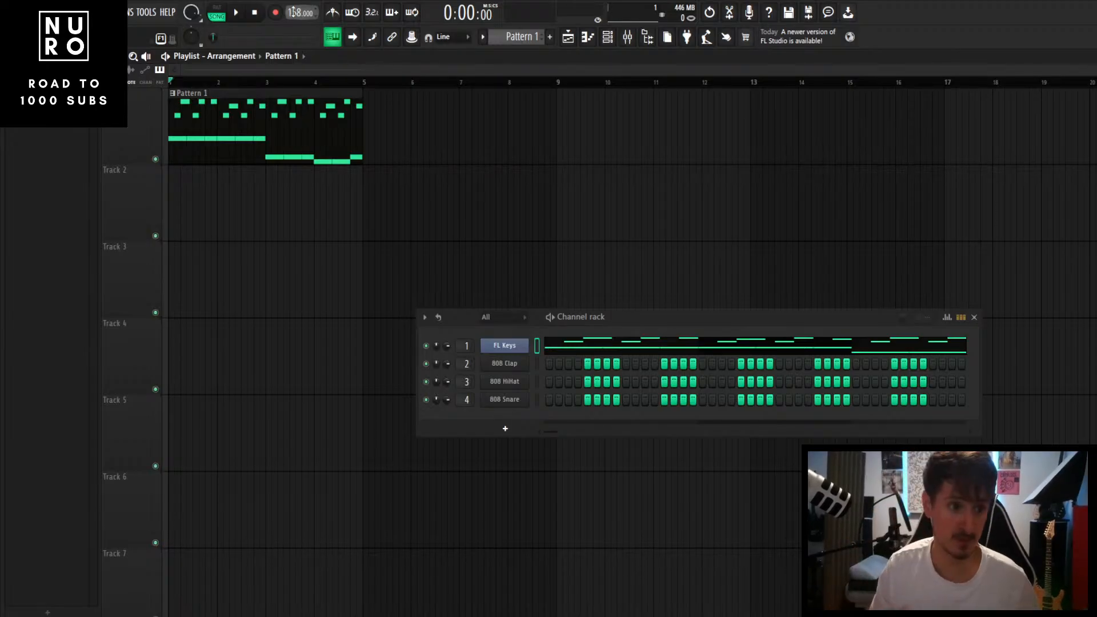
pyautogui.scroll(2, 218, 228)
pyautogui.press('space')
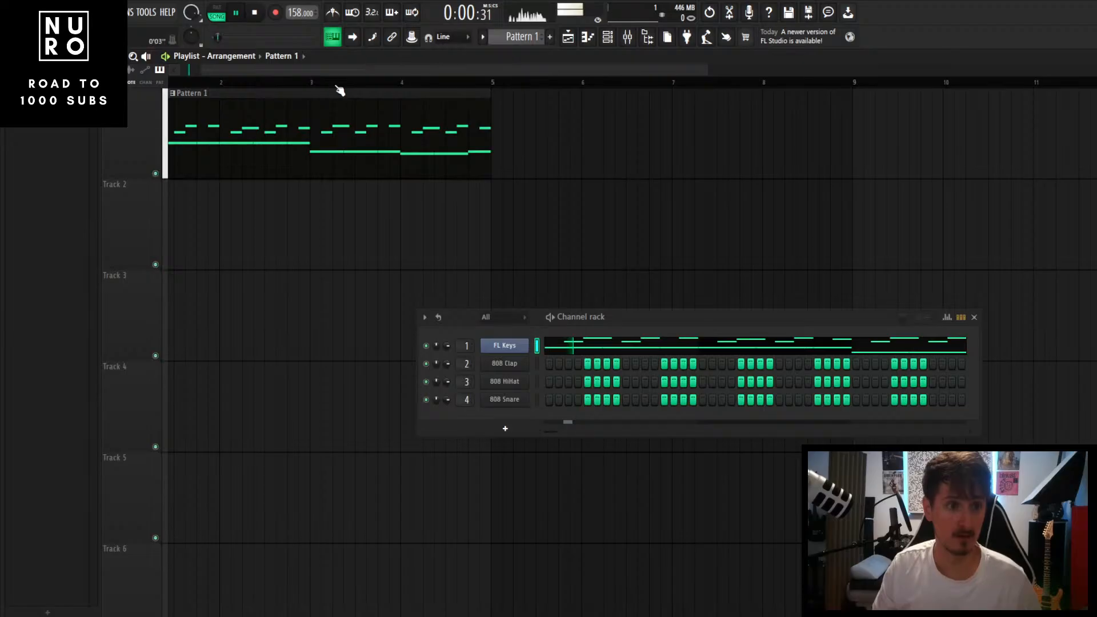
pyautogui.scroll(-3, 250, 200)
pyautogui.scroll(2, 249, 203)
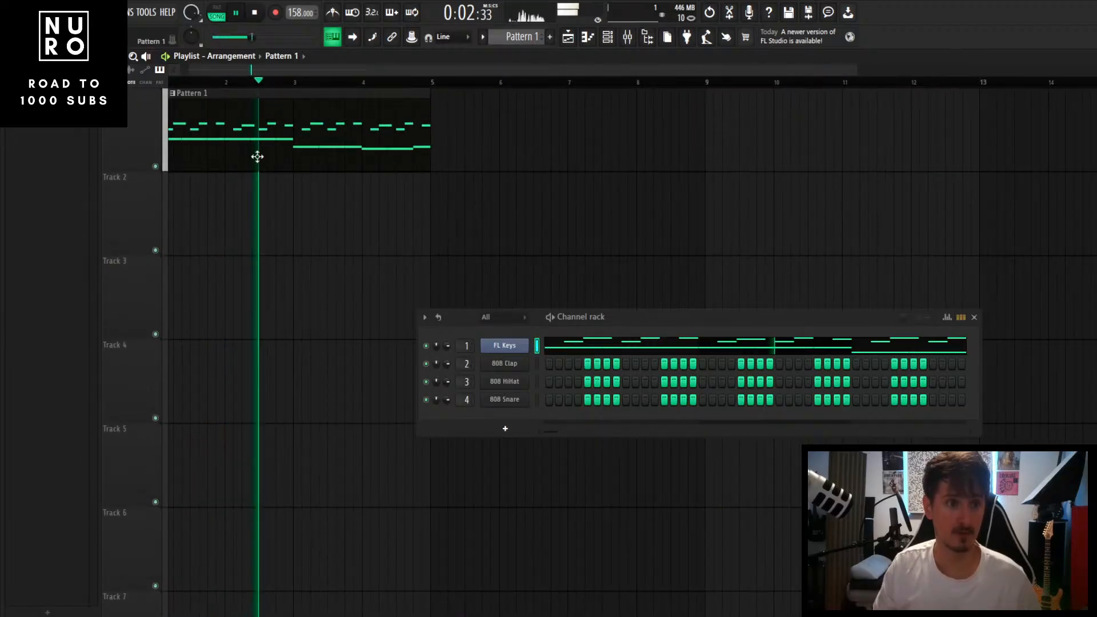
pyautogui.press('space')
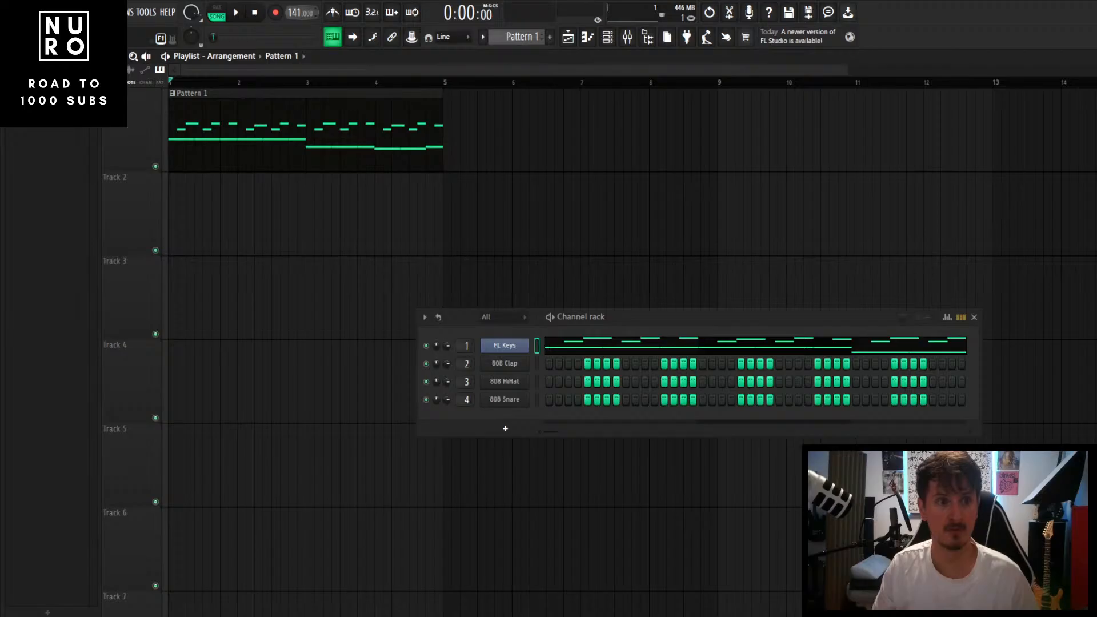
# Step: Set the project tempo to 140 BPM and play the arrangement through
pyautogui.moveTo(298, 11); pyautogui.dragTo(297, 13)
pyautogui.press('space')
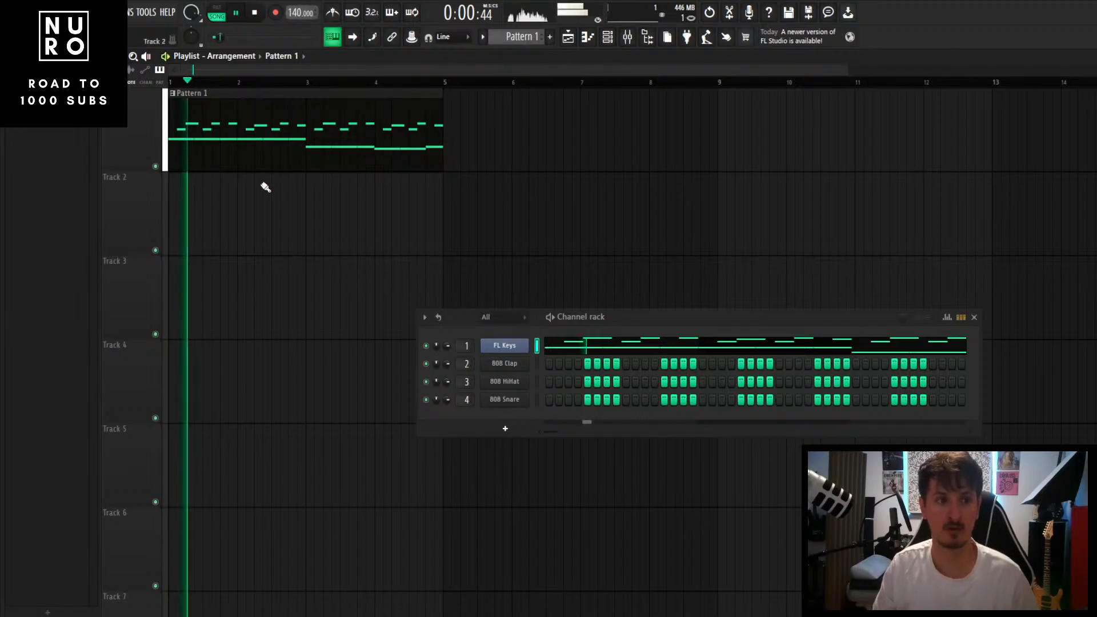
pyautogui.scroll(-2, 252, 187)
pyautogui.scroll(2, 197, 188)
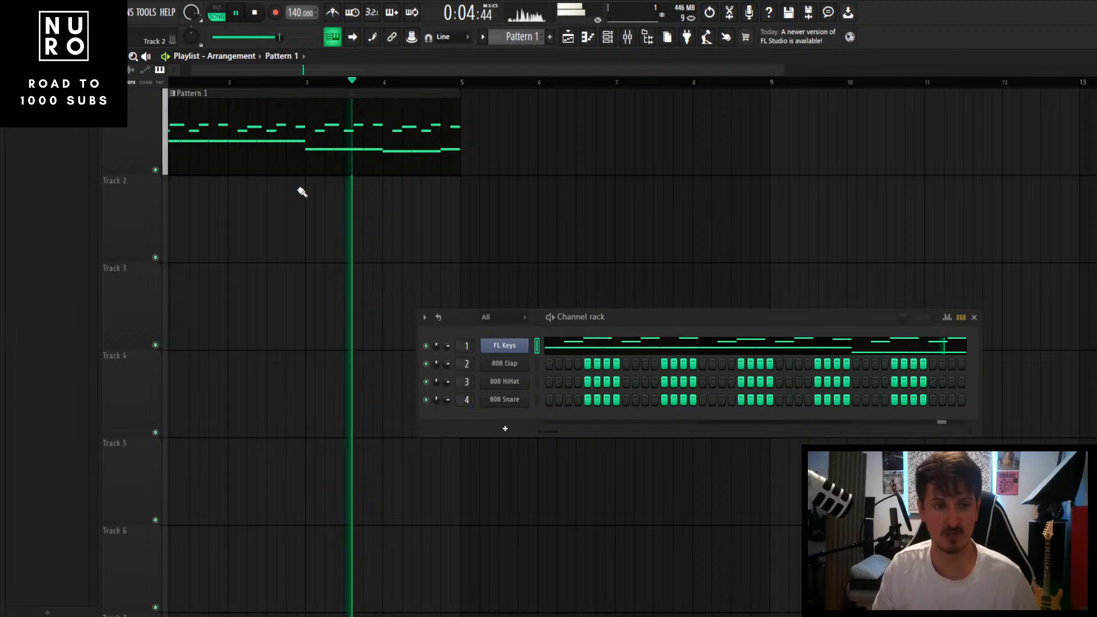
pyautogui.scroll(-1, 276, 187)
pyautogui.scroll(-1, 277, 188)
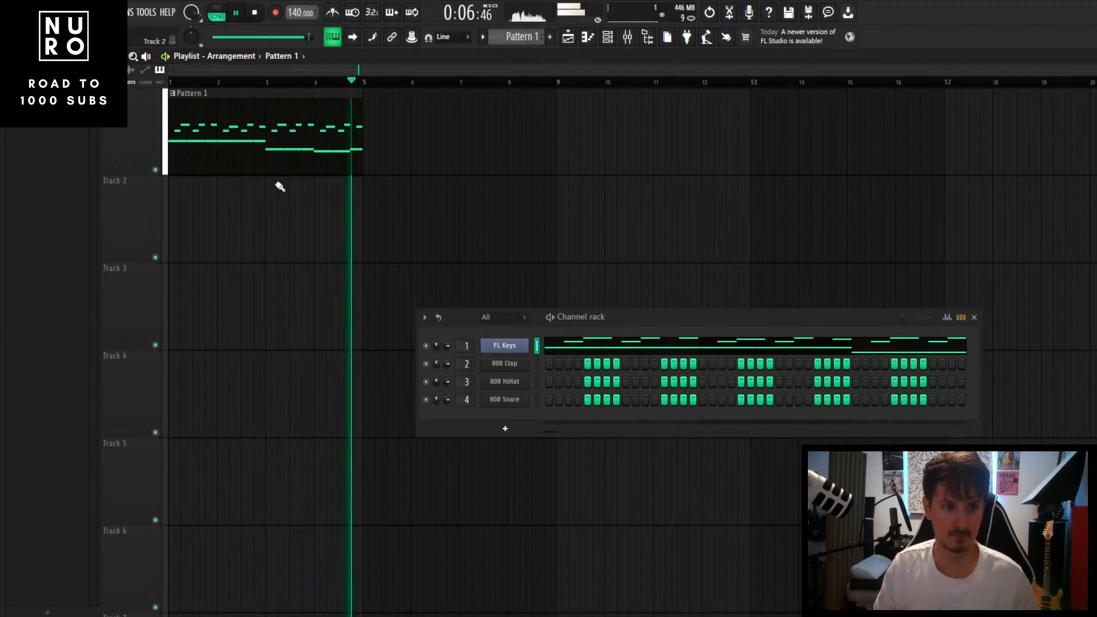
pyautogui.press('space')
pyautogui.scroll(-1, 280, 187)
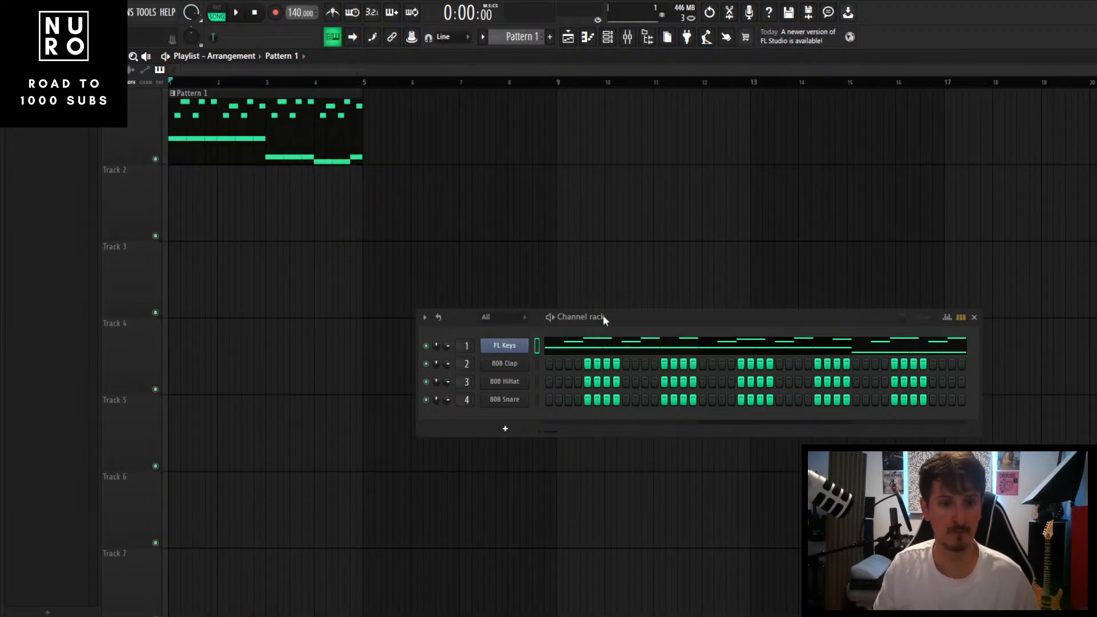
# Step: Replace the 808 Clap channel with a second FL Keys instrument from the Misc generators
pyautogui.moveTo(602, 316); pyautogui.dragTo(572, 267)
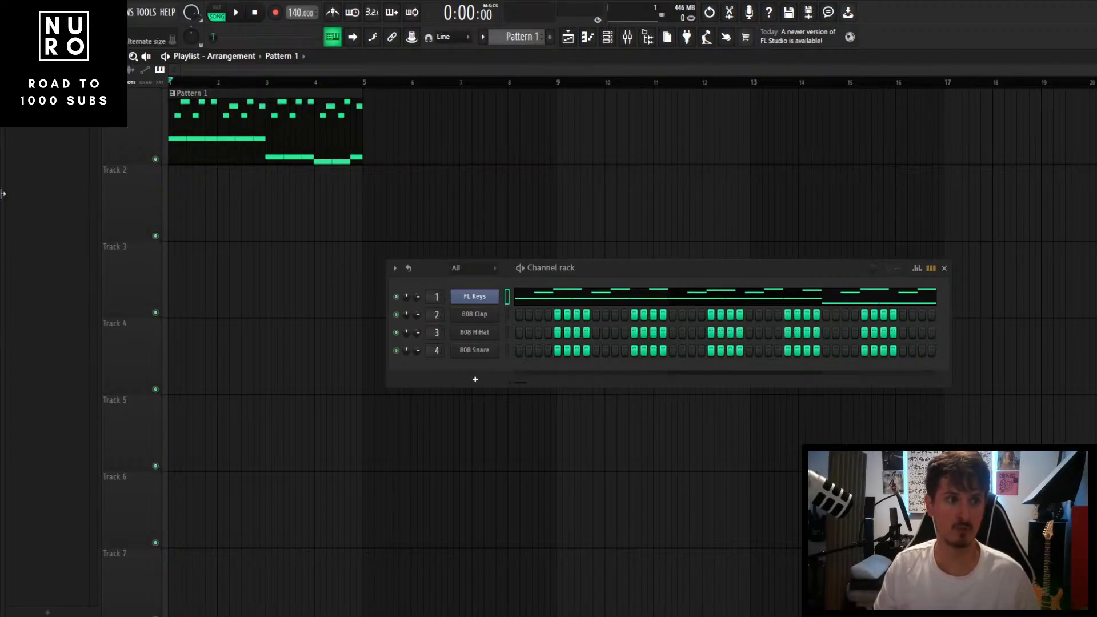
pyautogui.moveTo(3, 193)
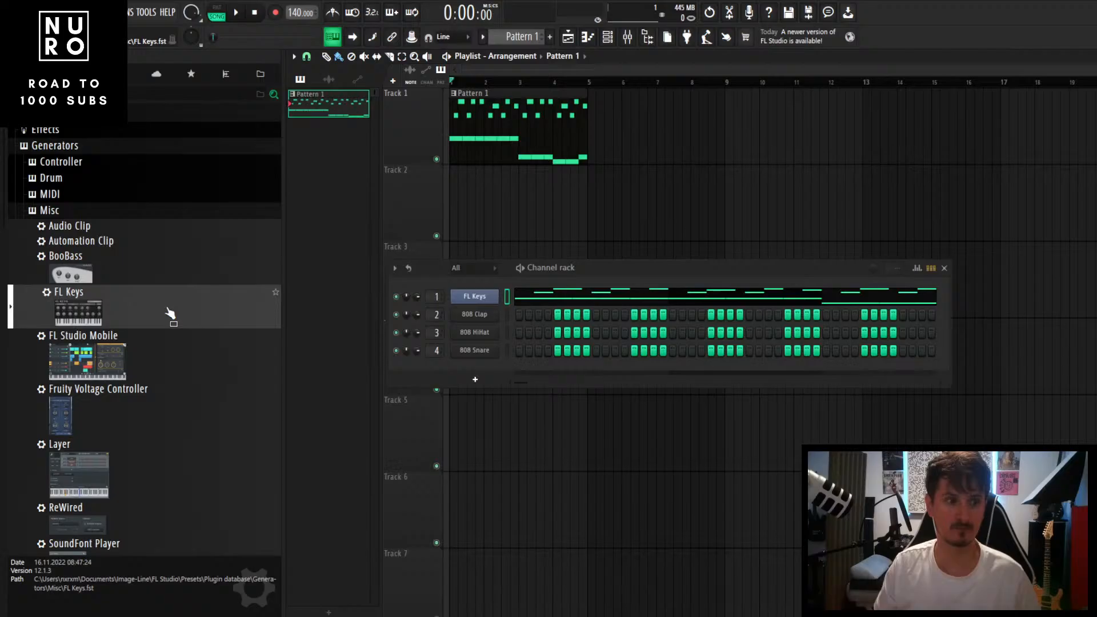
pyautogui.moveTo(86, 314); pyautogui.dragTo(468, 319)
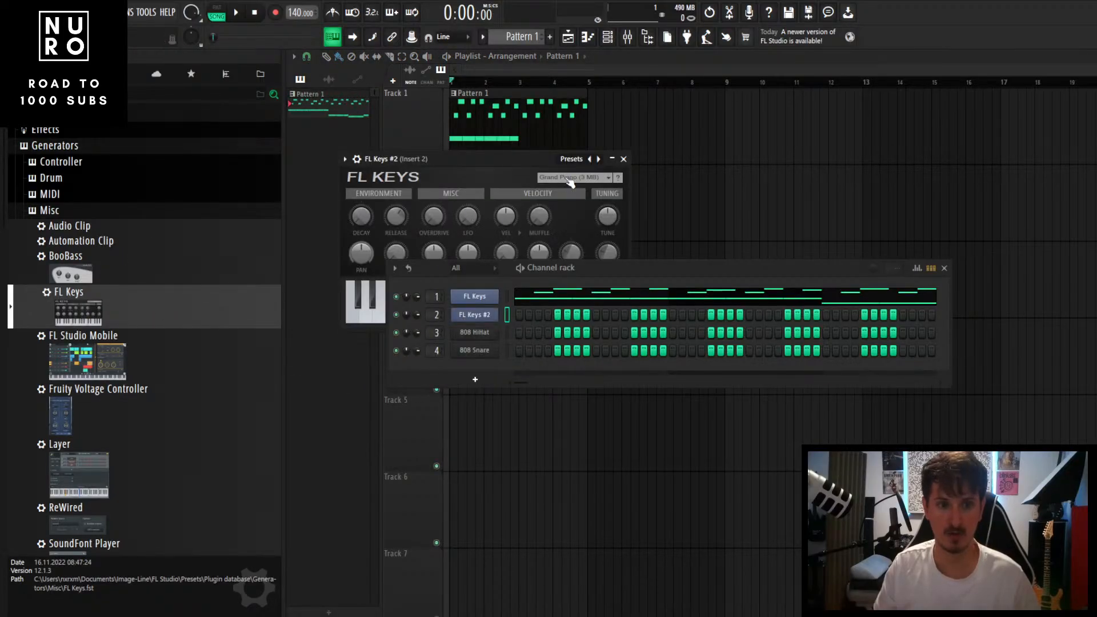
# Step: Set the FL Keys #2 instrument to the Rhodes (FL) sound and close its window
pyautogui.click(571, 178)
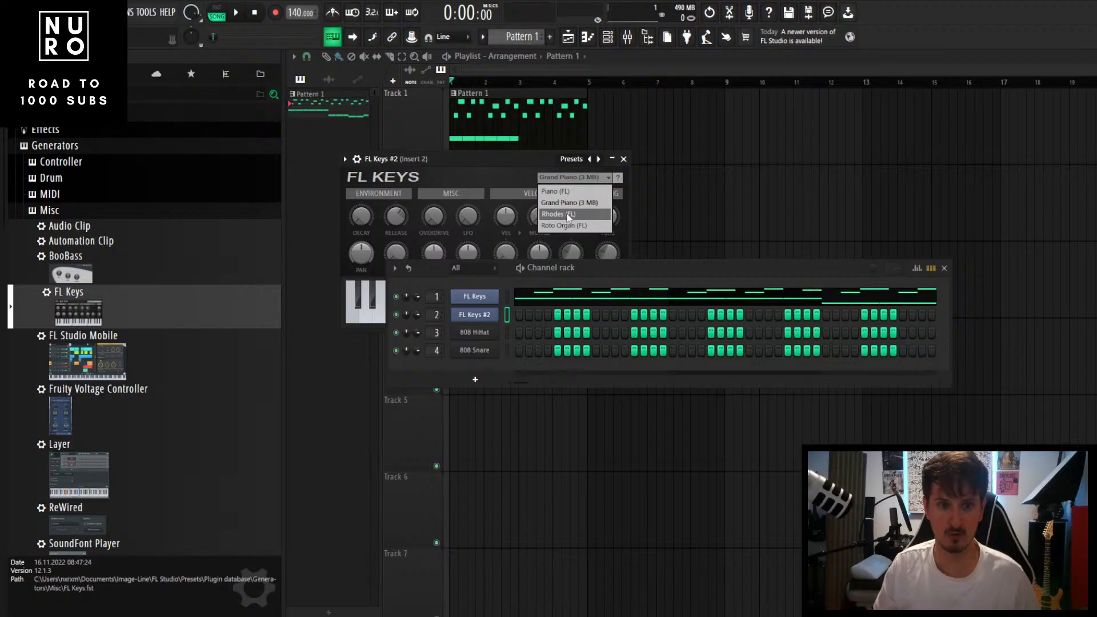
pyautogui.click(561, 221)
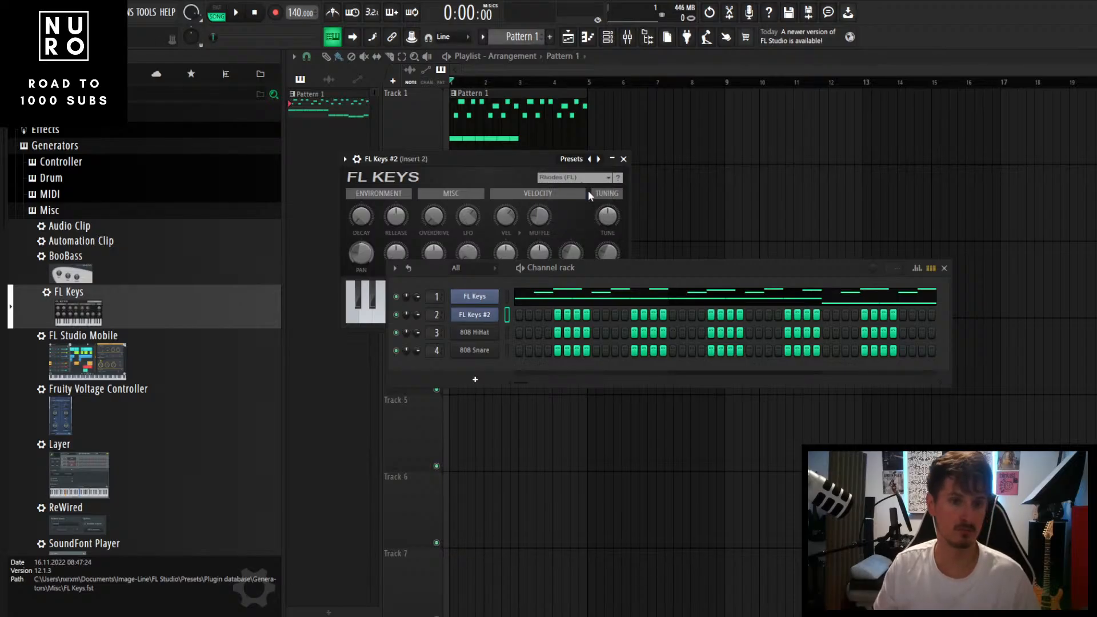
pyautogui.click(576, 183)
pyautogui.click(569, 221)
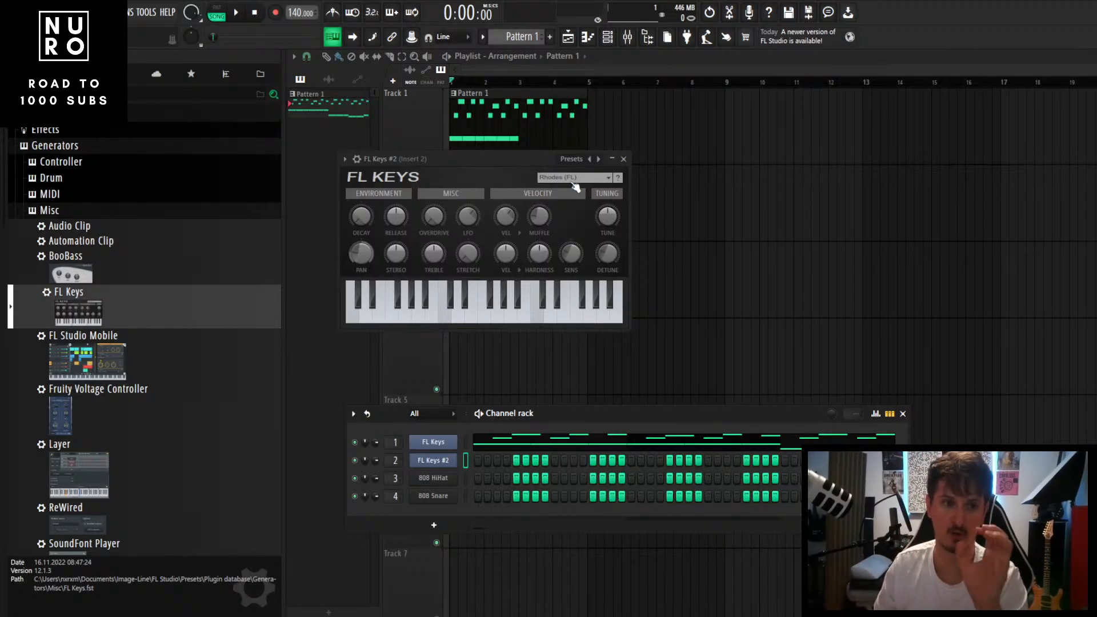
pyautogui.press('Escape')
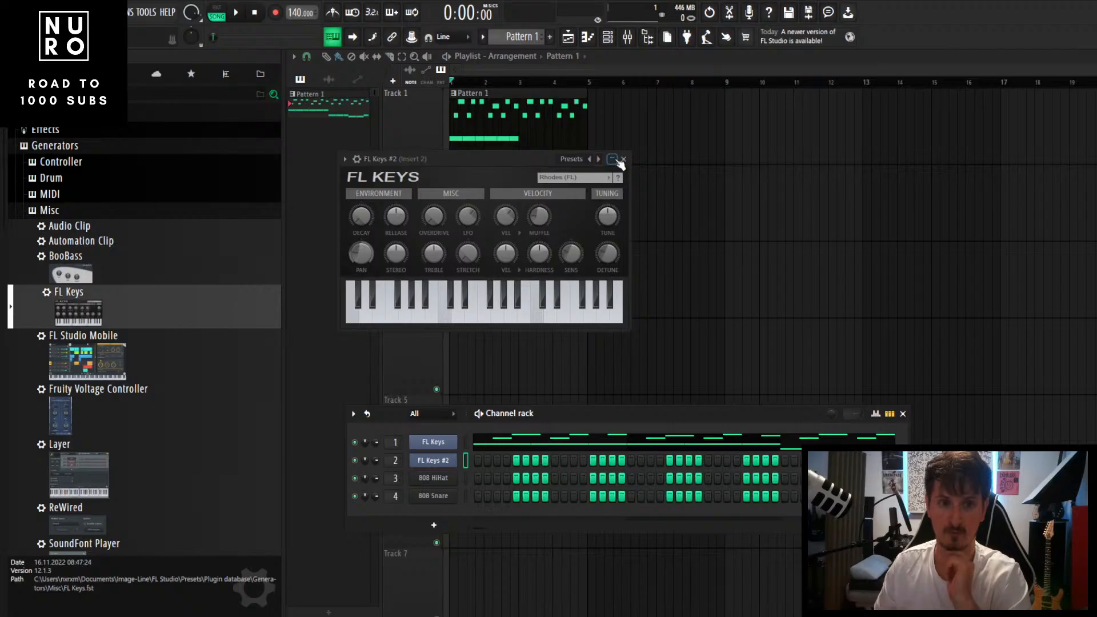
pyautogui.click(612, 159)
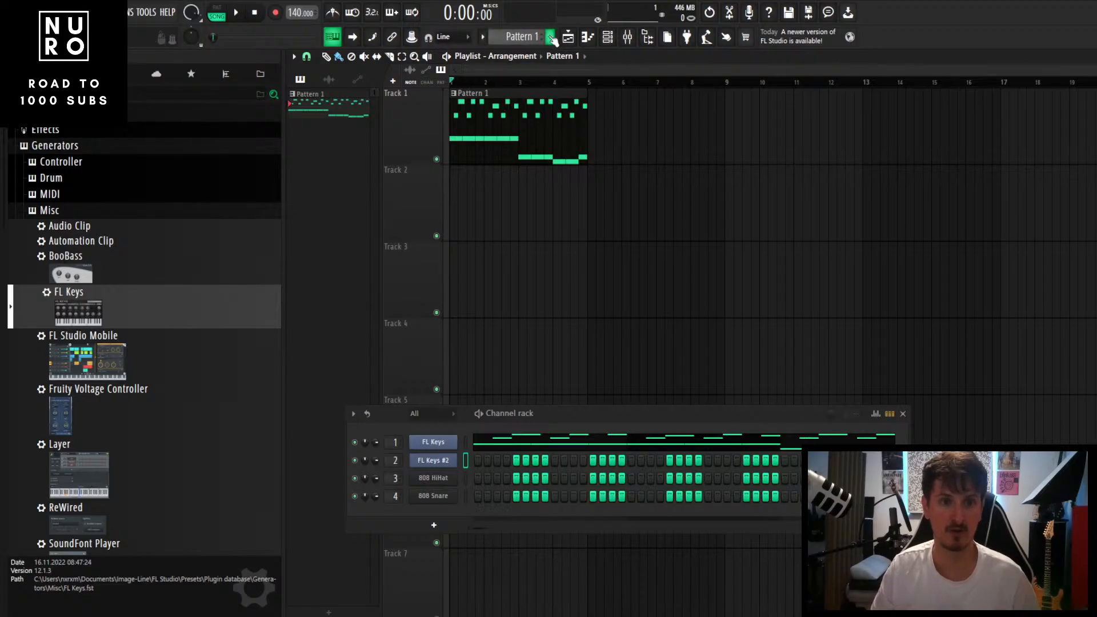
# Step: Create a new empty Pattern 2 and place its clip at bar 1 on Track 2
pyautogui.click(549, 38)
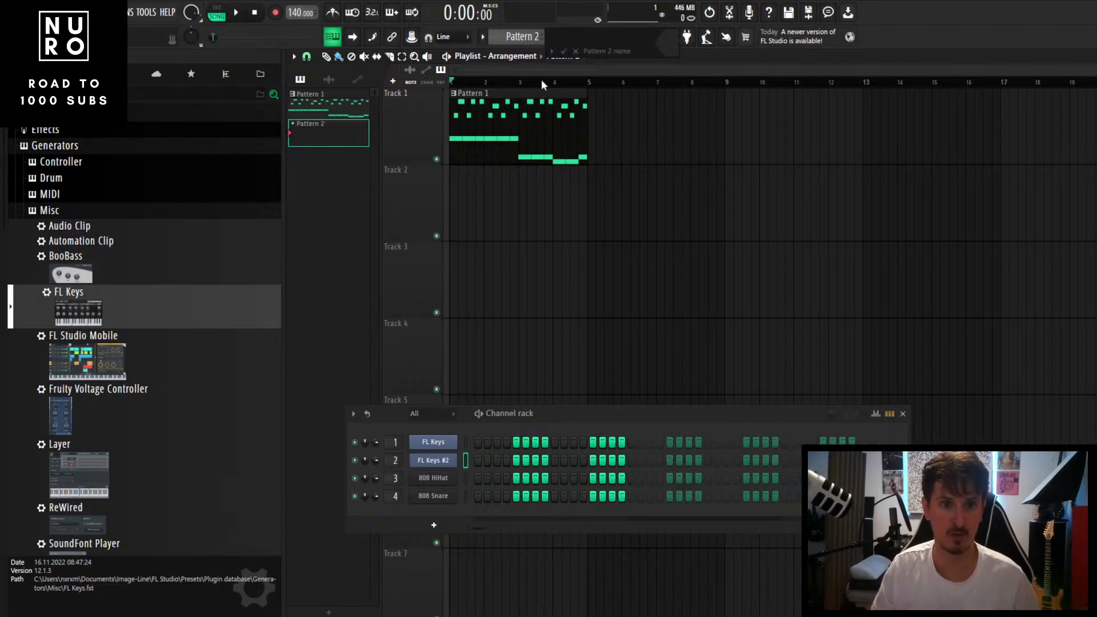
pyautogui.click(563, 51)
pyautogui.click(539, 200)
pyautogui.moveTo(539, 201); pyautogui.dragTo(440, 208)
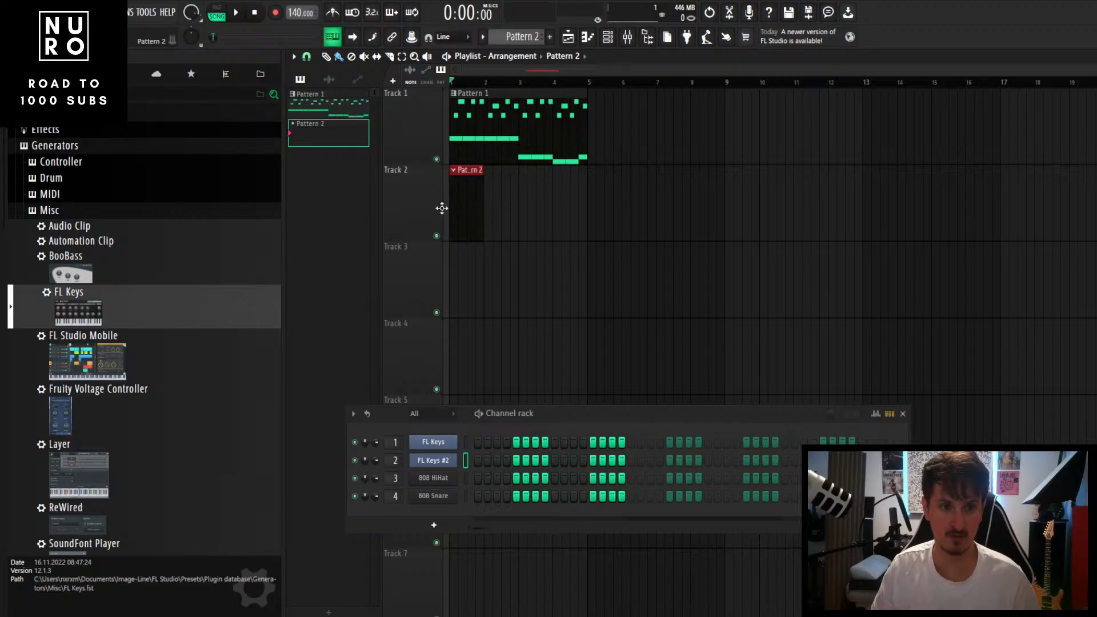
pyautogui.scroll(4, 435, 214)
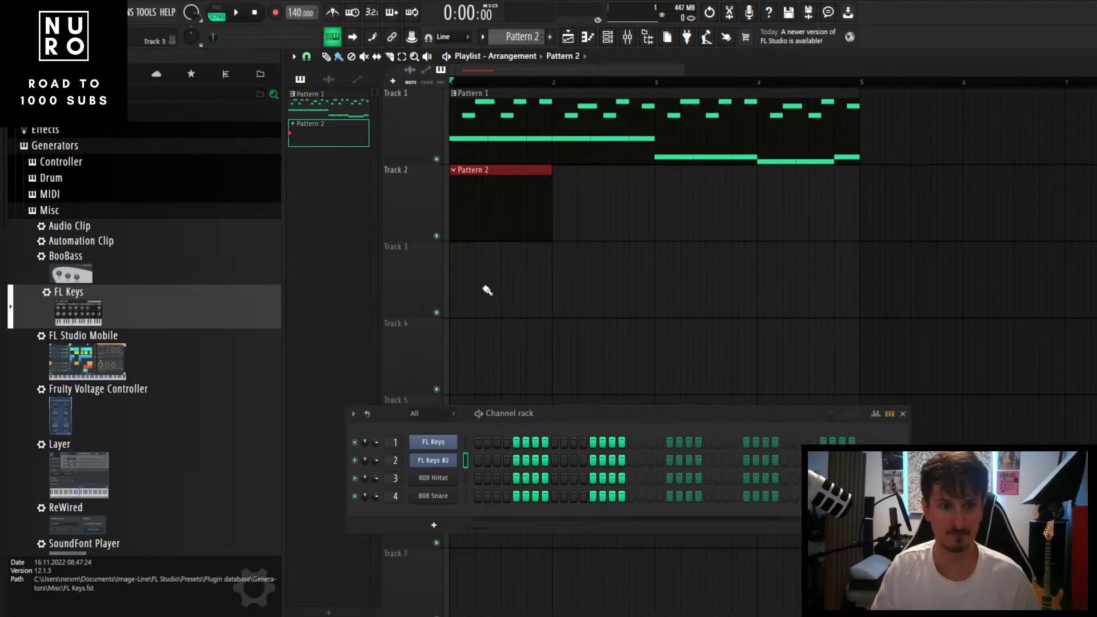
# Step: Copy the lower line of E5, C5 and B4 notes from Pattern 1's FL Keys notes and close the piano roll
pyautogui.doubleClick(513, 150)
pyautogui.scroll(-1, 645, 439)
pyautogui.scroll(1, 476, 467)
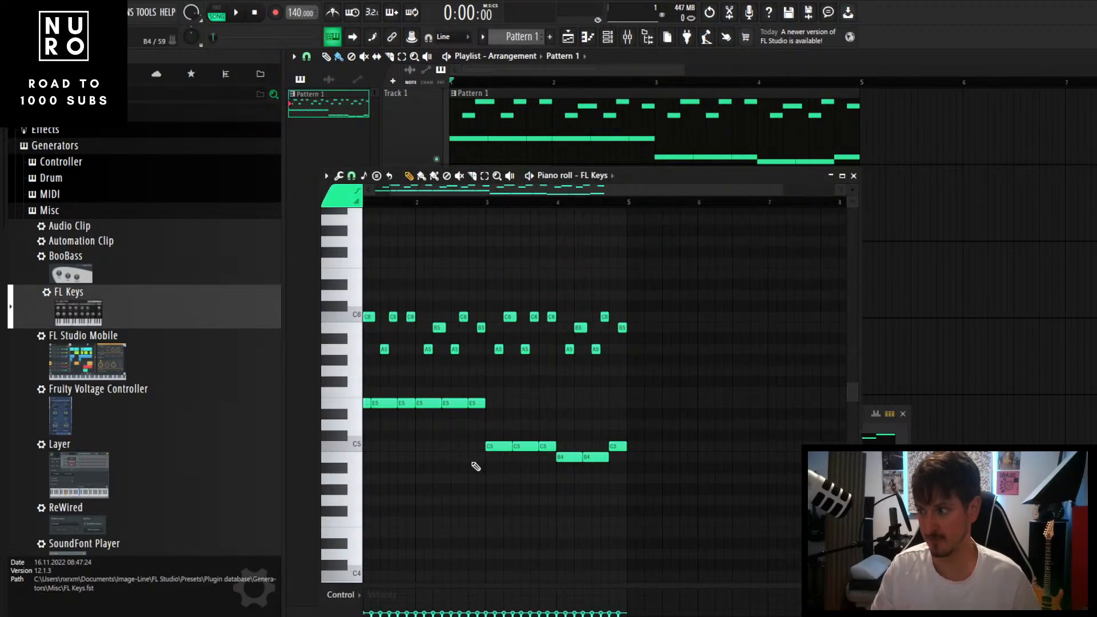
pyautogui.scroll(2, 374, 458)
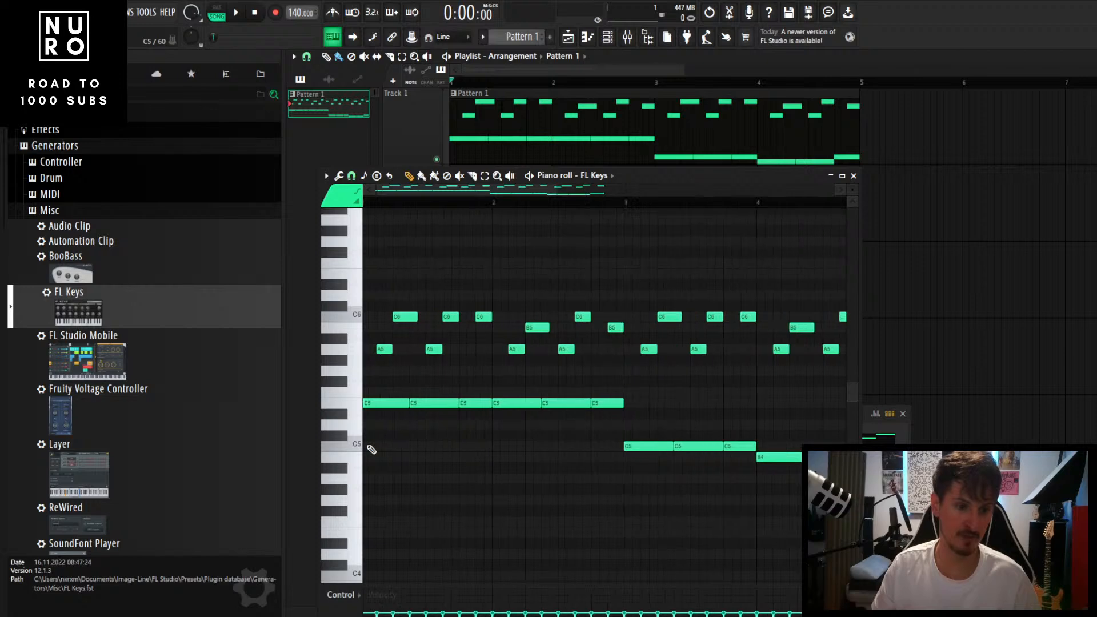
pyautogui.scroll(-1, 384, 438)
pyautogui.moveTo(636, 394); pyautogui.dragTo(338, 507)
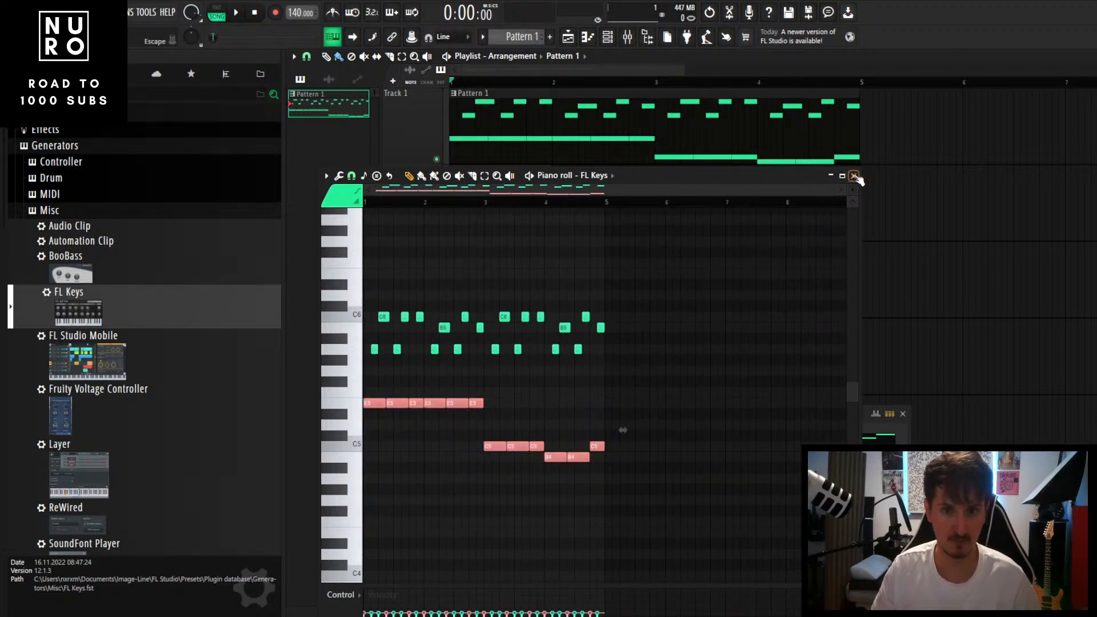
pyautogui.click(854, 175)
# Step: Paste the copied notes into Pattern 2 in the piano roll of FL Keys #2
pyautogui.click(483, 205)
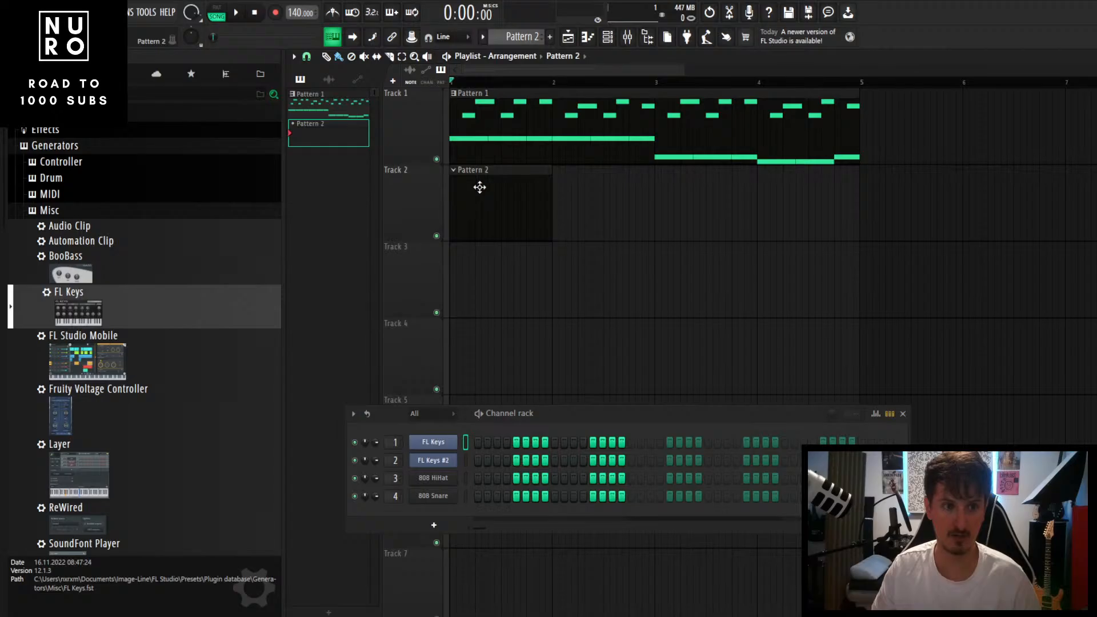
pyautogui.rightClick(449, 463)
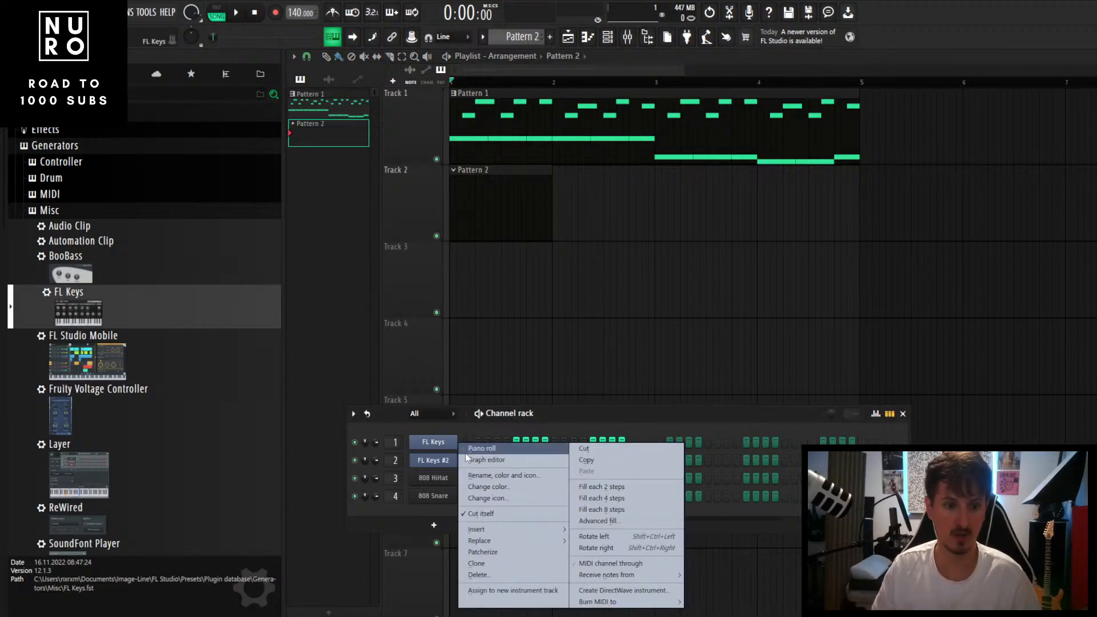
pyautogui.click(479, 449)
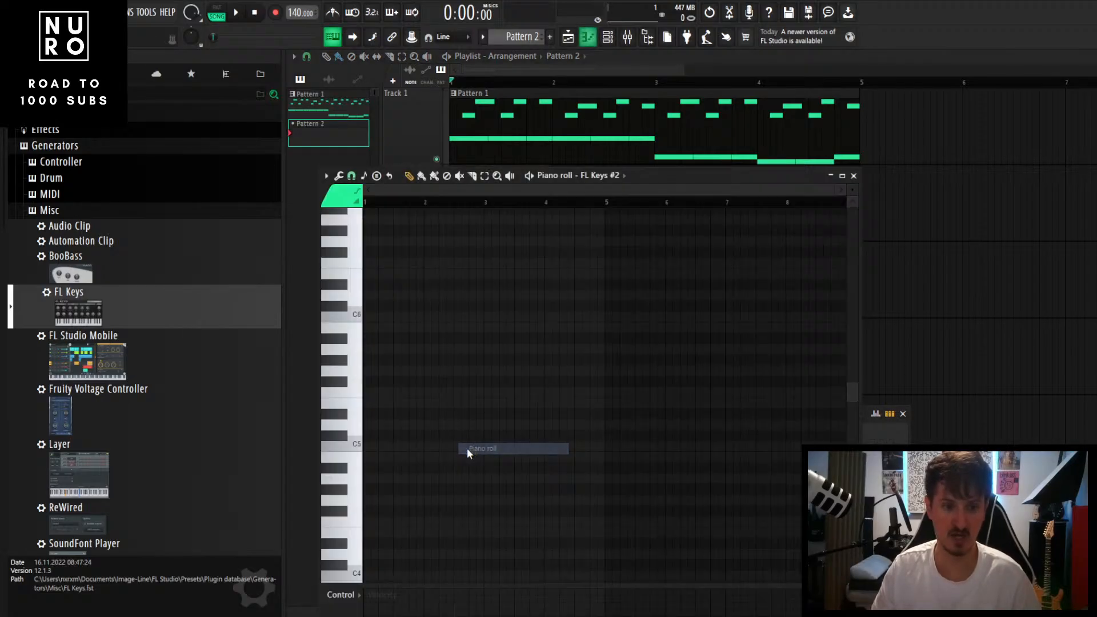
pyautogui.hotkey('ctrl', 'v')
pyautogui.click(384, 448)
# Step: Delete the repeated notes in Pattern 2, keeping the first note of each bar and the closing C5
pyautogui.rightClick(394, 403)
pyautogui.rightClick(416, 403)
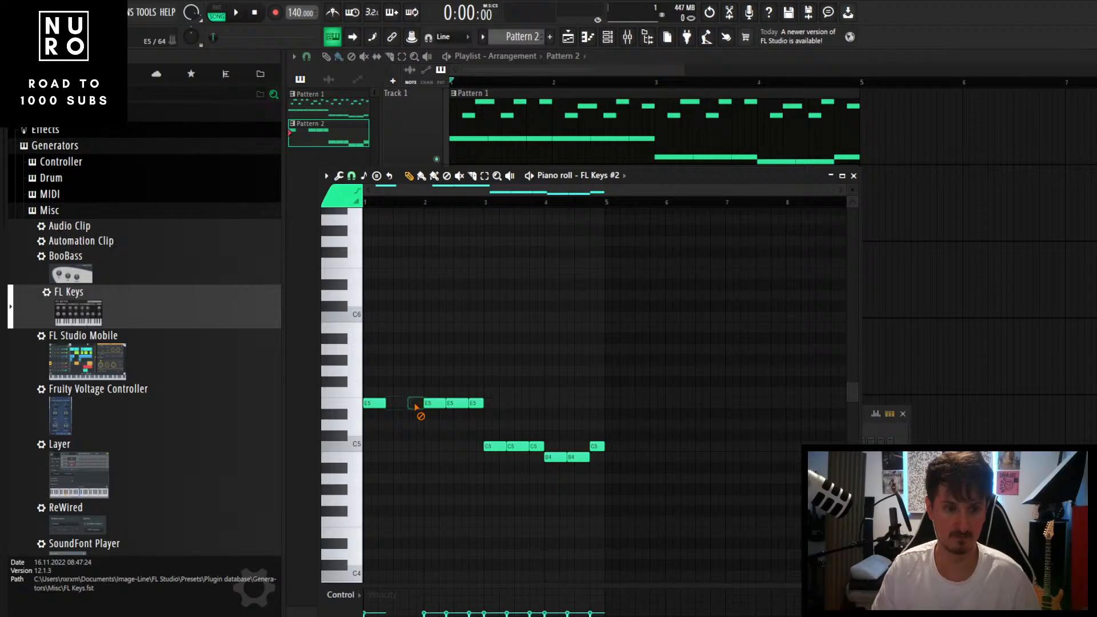
pyautogui.rightClick(450, 406)
pyautogui.rightClick(479, 404)
pyautogui.rightClick(517, 446)
pyautogui.rightClick(537, 445)
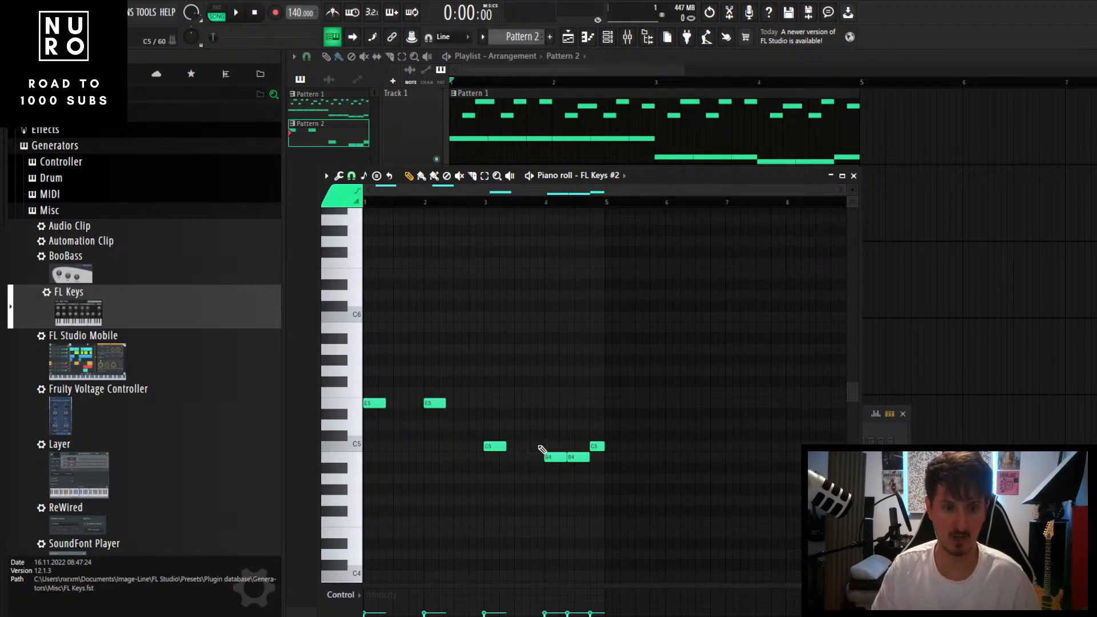
pyautogui.rightClick(578, 457)
# Step: Stretch all Pattern 2 notes to fill their bars and apply legato to trim the overlaps, ending at bar 5
pyautogui.scroll(3, 356, 433)
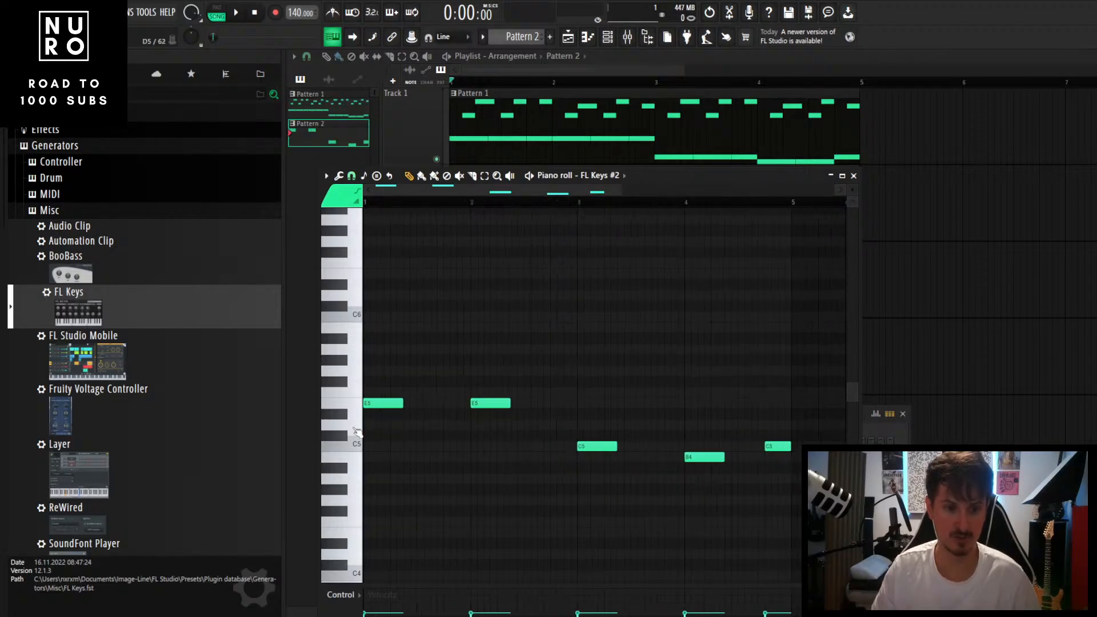
pyautogui.moveTo(677, 177); pyautogui.dragTo(709, 97)
pyautogui.scroll(-3, 570, 331)
pyautogui.moveTo(689, 252); pyautogui.dragTo(381, 480)
pyautogui.moveTo(420, 324); pyautogui.dragTo(457, 331)
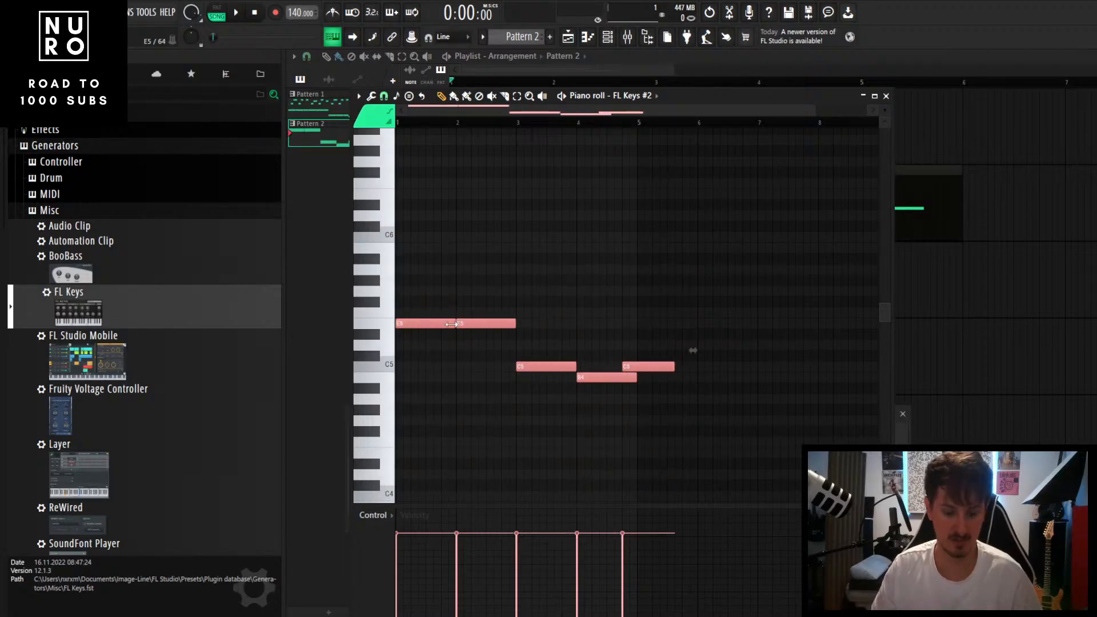
pyautogui.hotkey('ctrl', 'l')
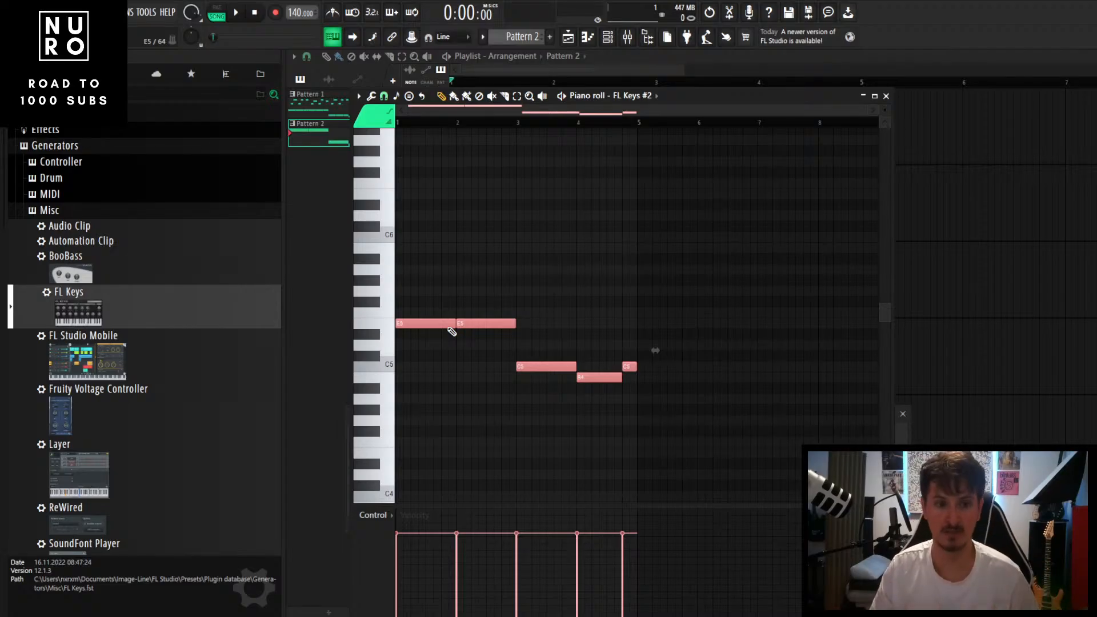
# Step: Play the arrangement with both patterns and view Pattern 1's notes in the piano roll
pyautogui.press('space')
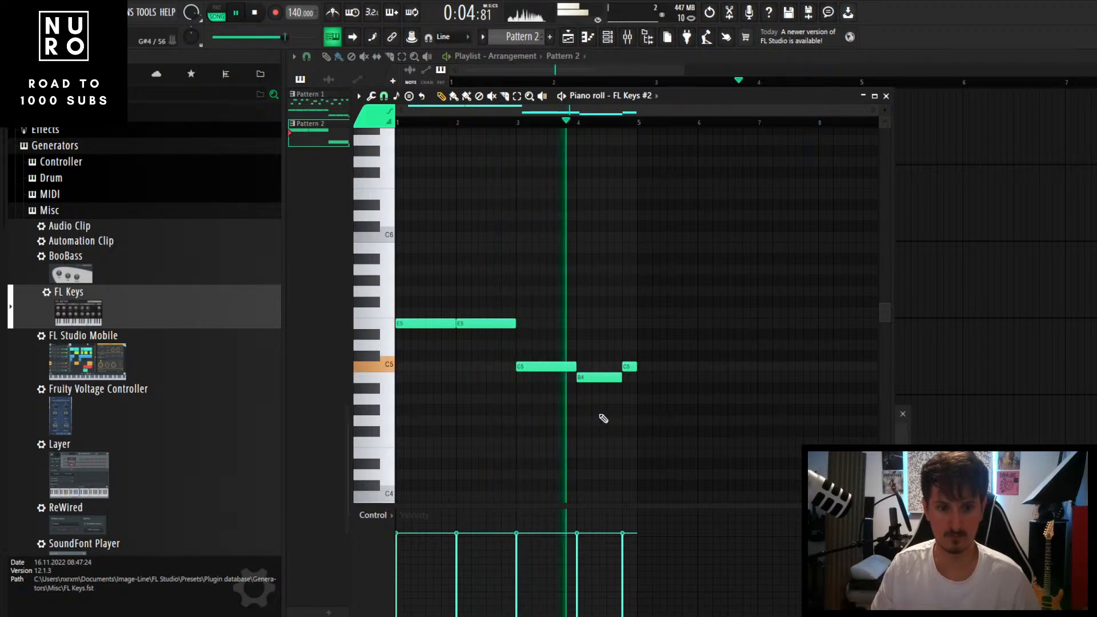
pyautogui.moveTo(799, 98); pyautogui.dragTo(813, 276)
pyautogui.press('space')
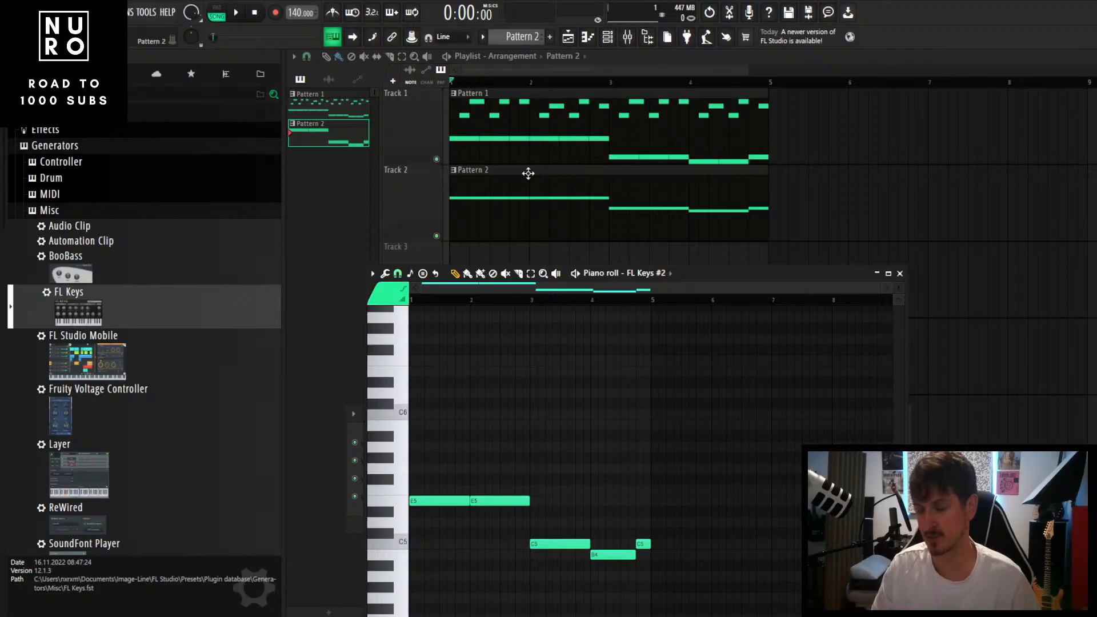
pyautogui.click(510, 148)
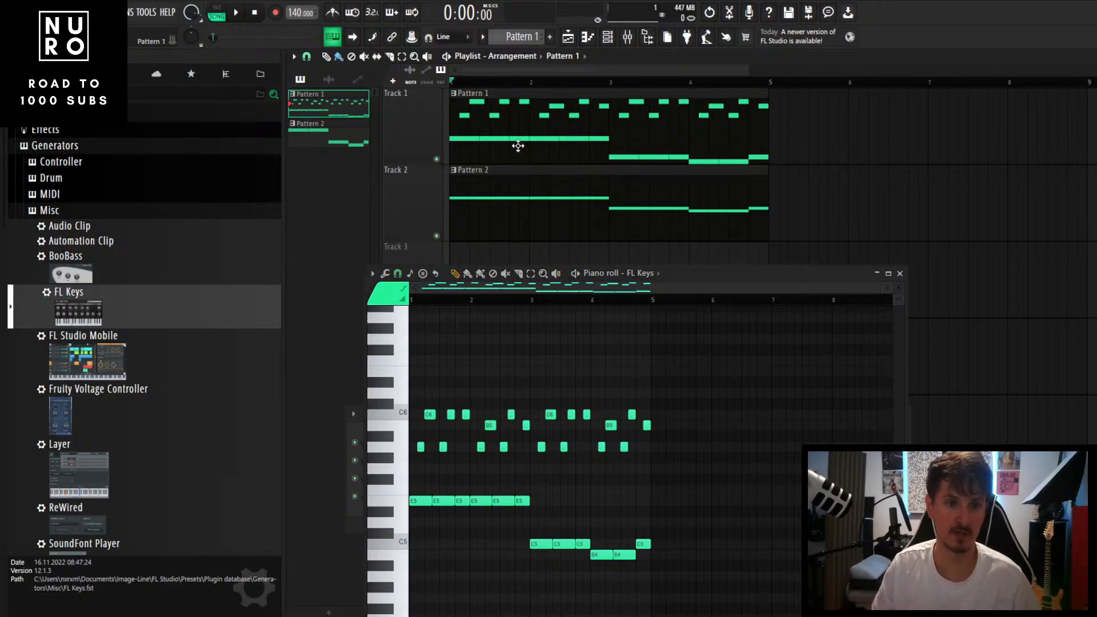
pyautogui.click(888, 273)
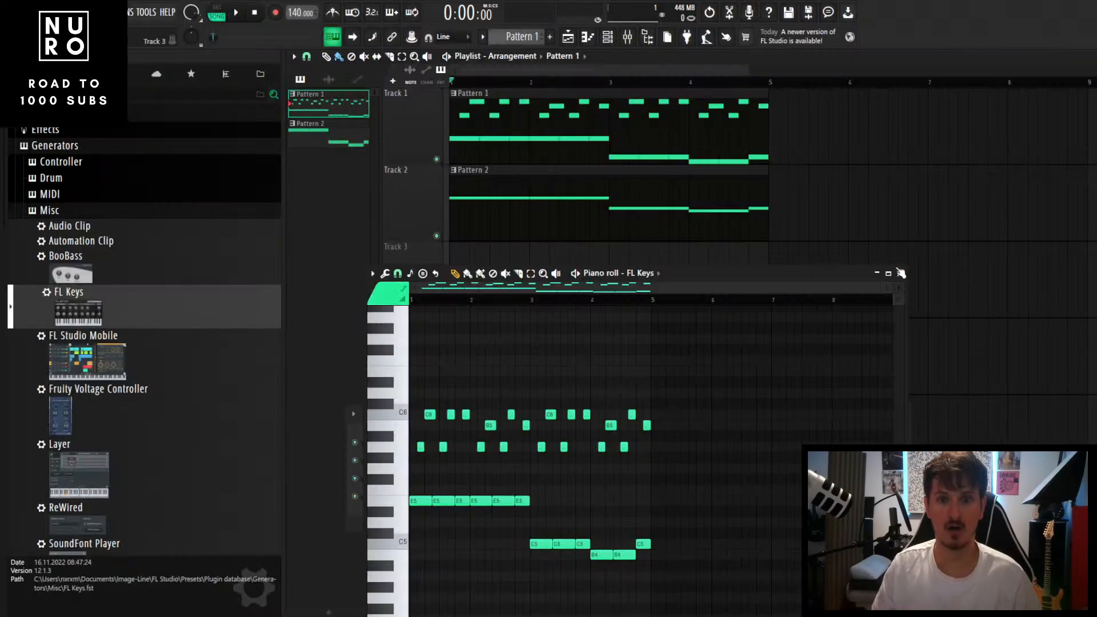
pyautogui.press('F6')
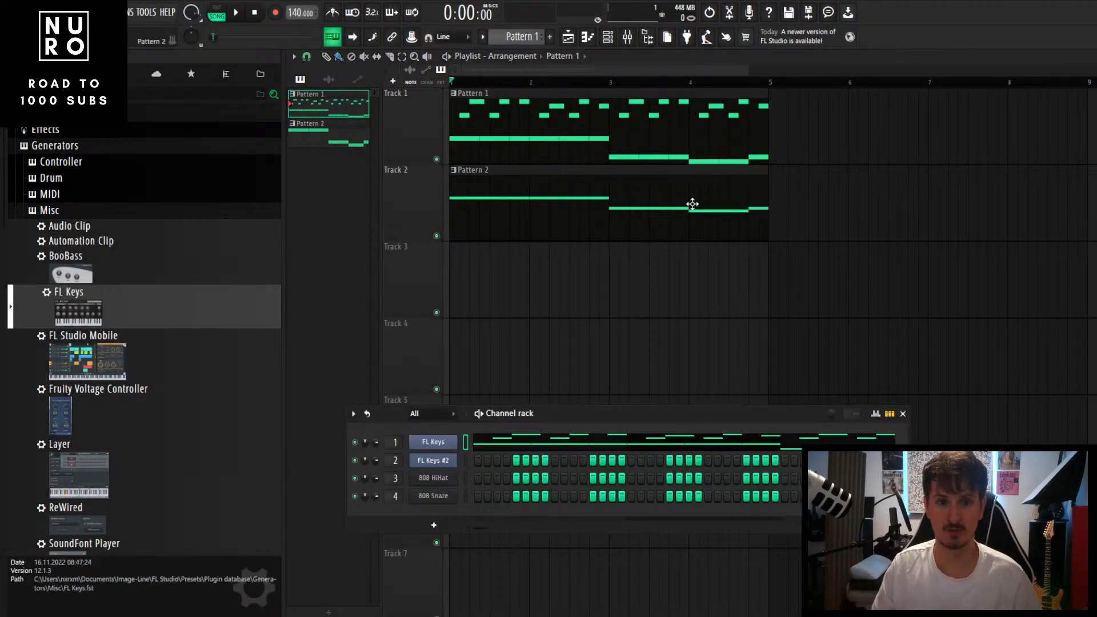
# Step: Select all FL Keys #2 notes in Pattern 2 and transpose them down one octave to E4, C4 and B3
pyautogui.press('F7')
pyautogui.hscroll(-3, 767, 403)
pyautogui.scroll(-3, 767, 405)
pyautogui.scroll(2, 765, 403)
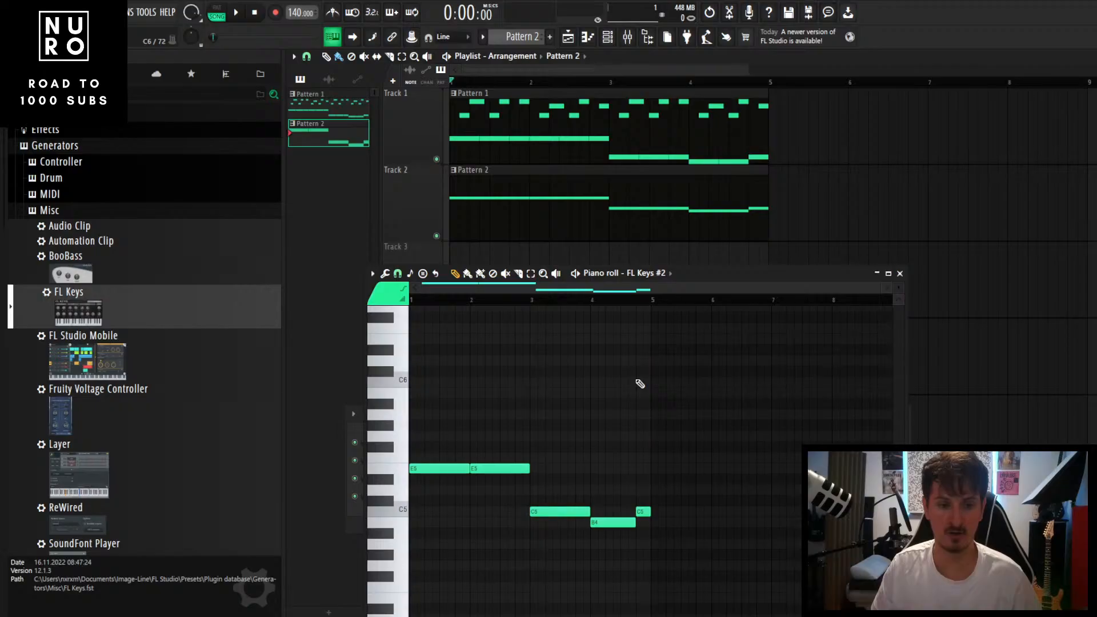
pyautogui.hotkey('ctrl', 'a')
pyautogui.moveTo(809, 273); pyautogui.dragTo(911, 117)
pyautogui.scroll(2, 564, 400)
pyautogui.moveTo(655, 132); pyautogui.dragTo(513, 160)
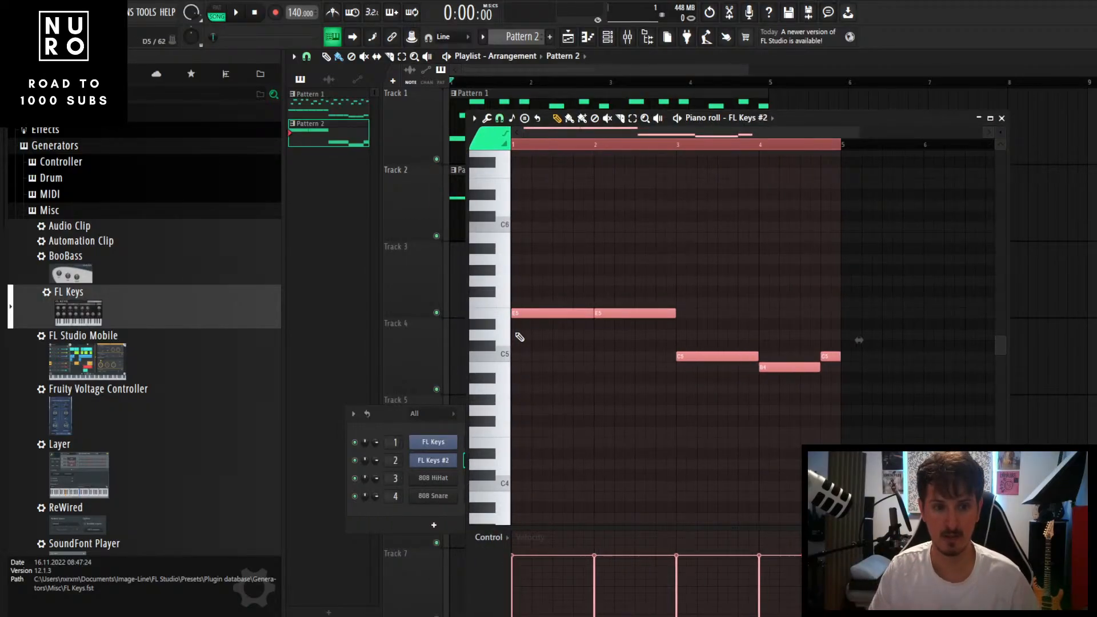
pyautogui.click(499, 316)
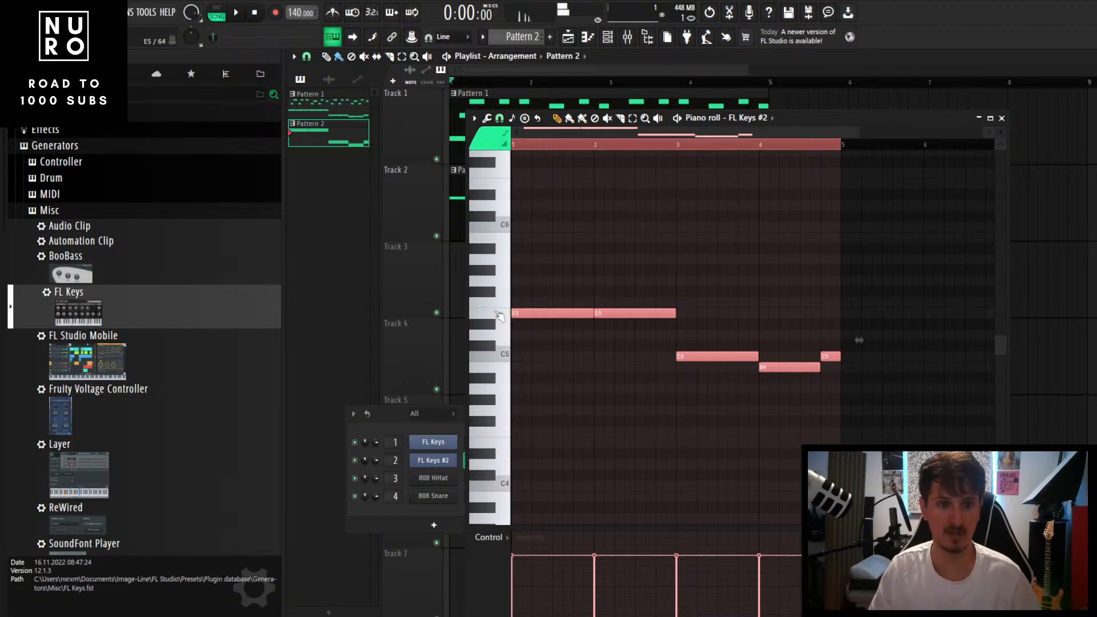
pyautogui.scroll(2, 514, 409)
pyautogui.scroll(-2, 532, 406)
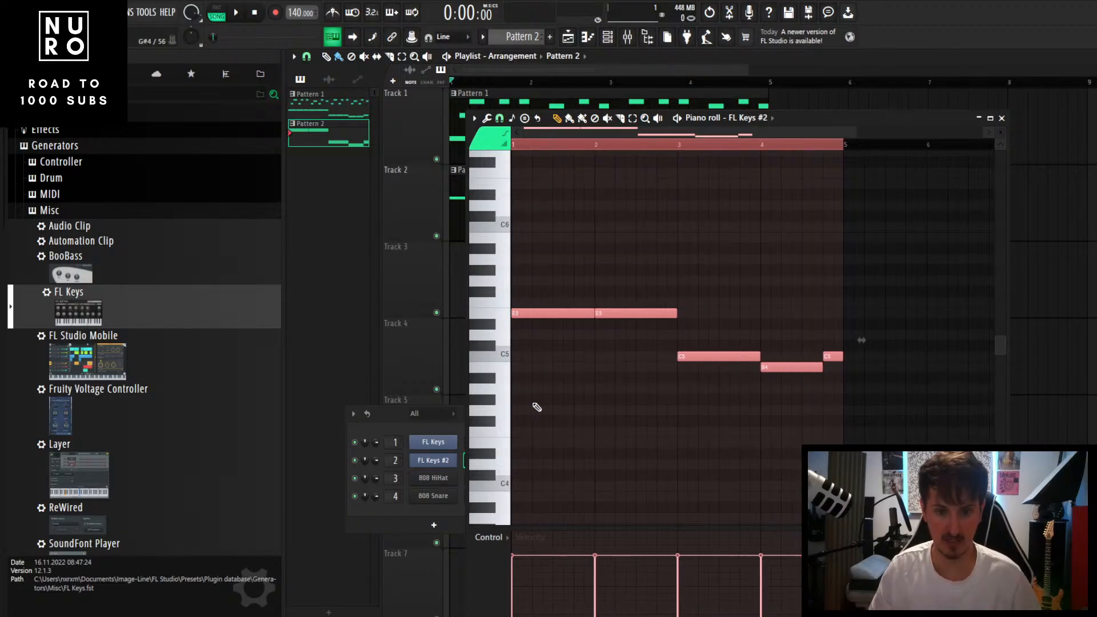
pyautogui.hotkey('ctrl', 'Down')
pyautogui.scroll(-3, 540, 420)
pyautogui.keyDown('ctrl'); pyautogui.click(543, 431); pyautogui.keyUp('ctrl')
# Step: Play the arrangement to hear the lowered Pattern 2 notes together with Pattern 1
pyautogui.scroll(3, 524, 434)
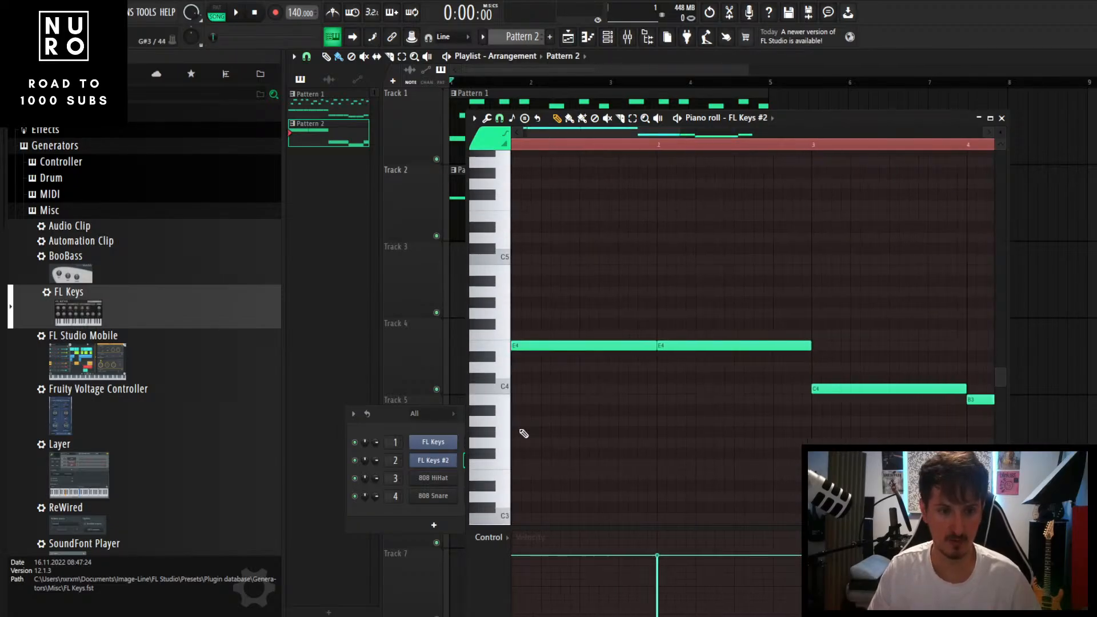
pyautogui.scroll(1, 529, 346)
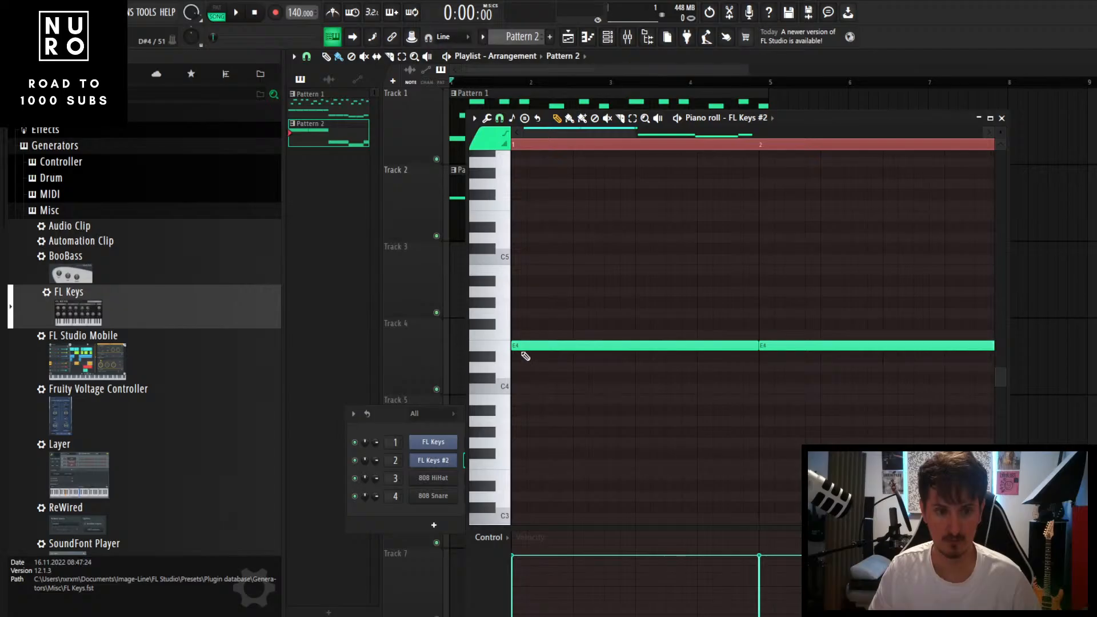
pyautogui.scroll(-3, 526, 347)
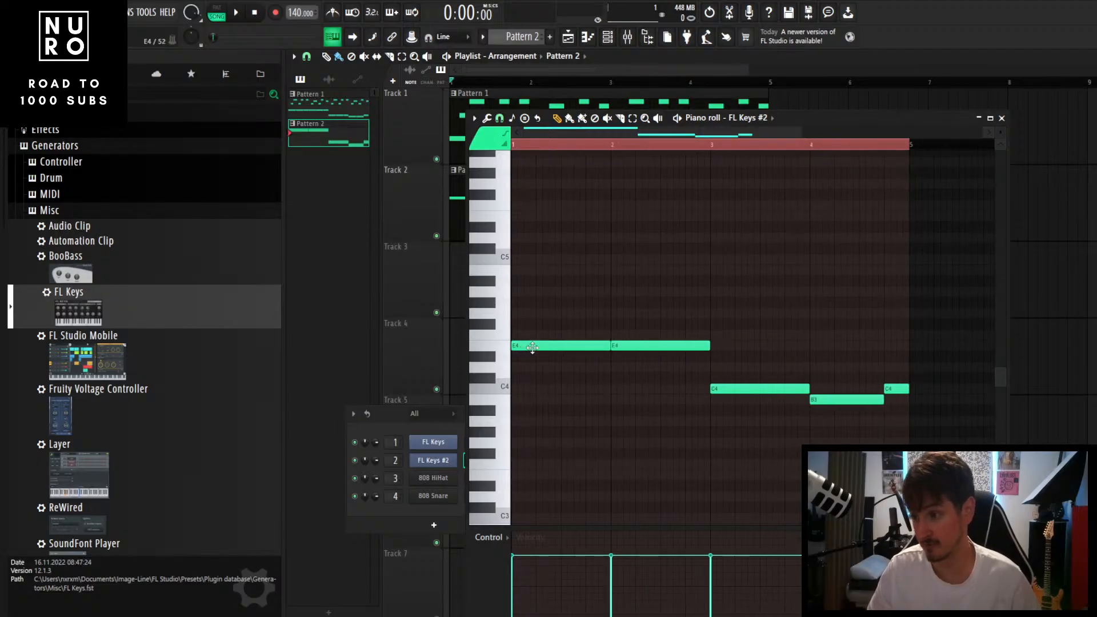
pyautogui.press('space')
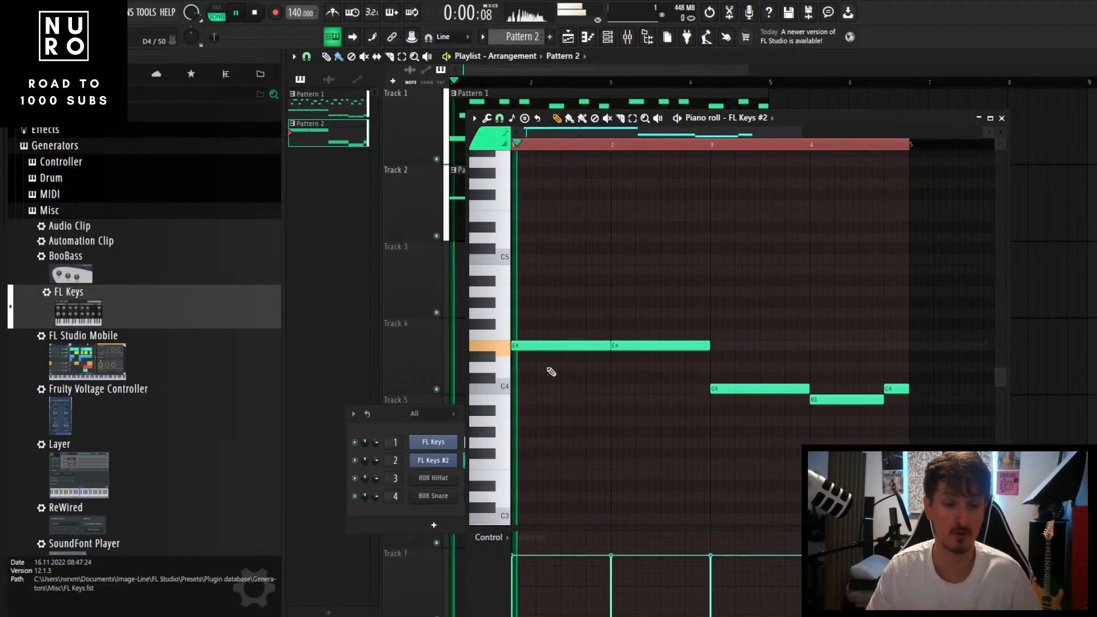
pyautogui.scroll(-2, 603, 409)
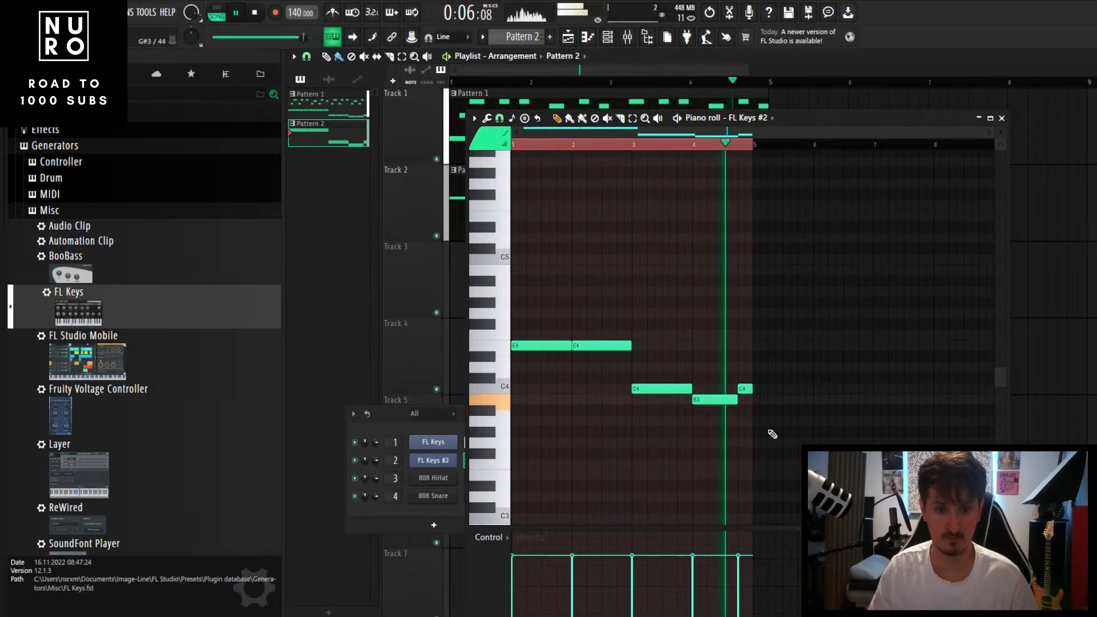
pyautogui.press('space')
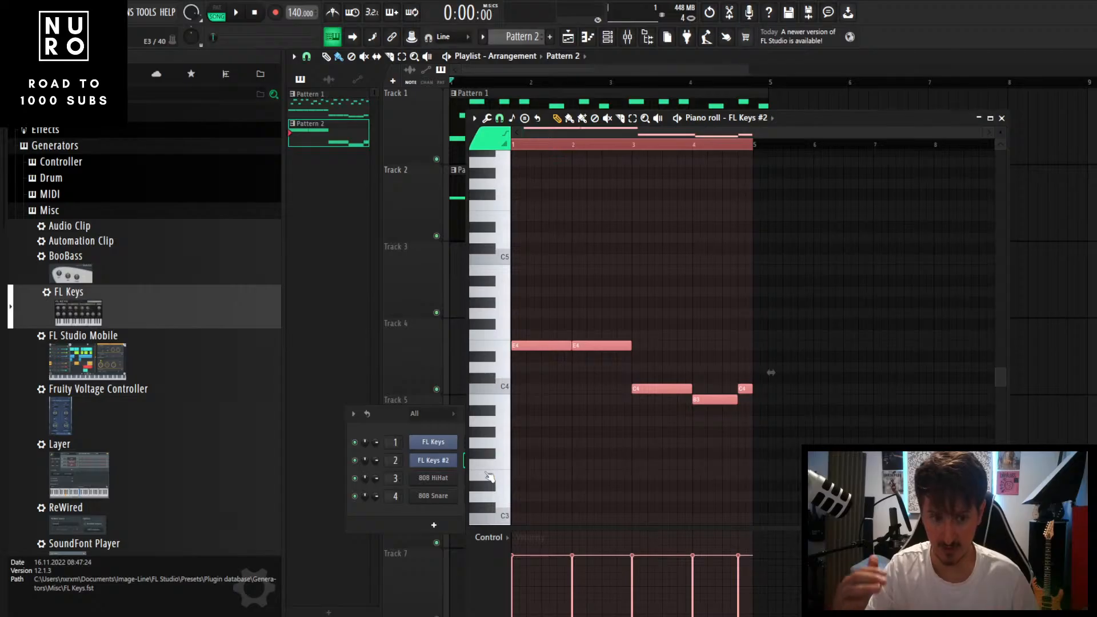
# Step: Transpose the Pattern 2 notes down another octave to E3, C3 and B2, play the arrangement and close the piano roll
pyautogui.hotkey('ctrl', 'Down')
pyautogui.keyDown('ctrl'); pyautogui.click(731, 301); pyautogui.keyUp('ctrl')
pyautogui.press('space')
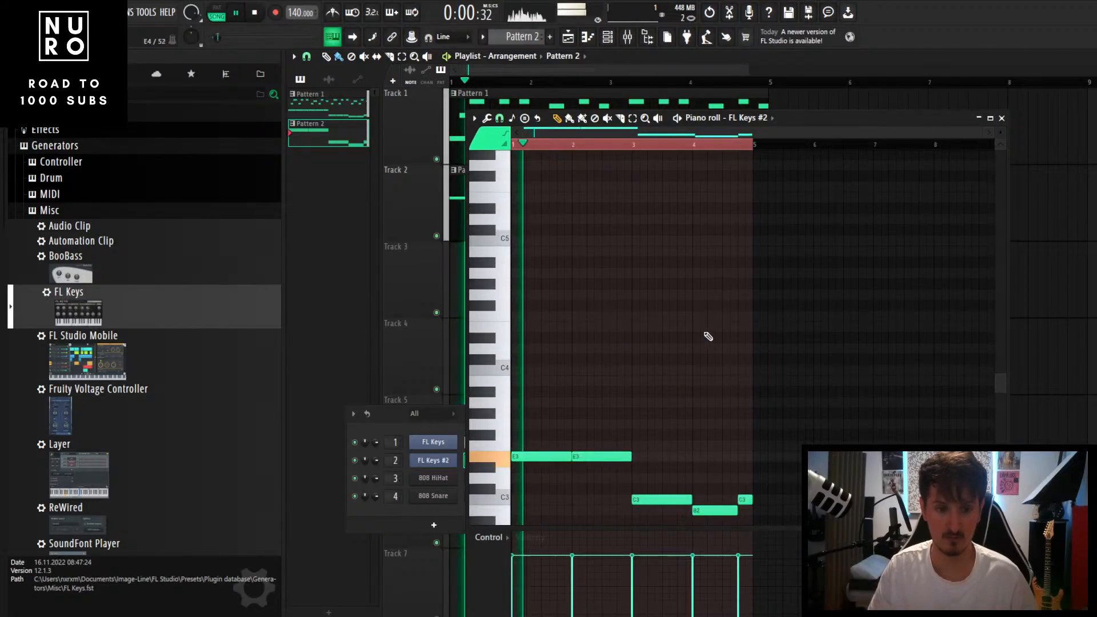
pyautogui.scroll(-1, 654, 361)
pyautogui.scroll(1, 659, 360)
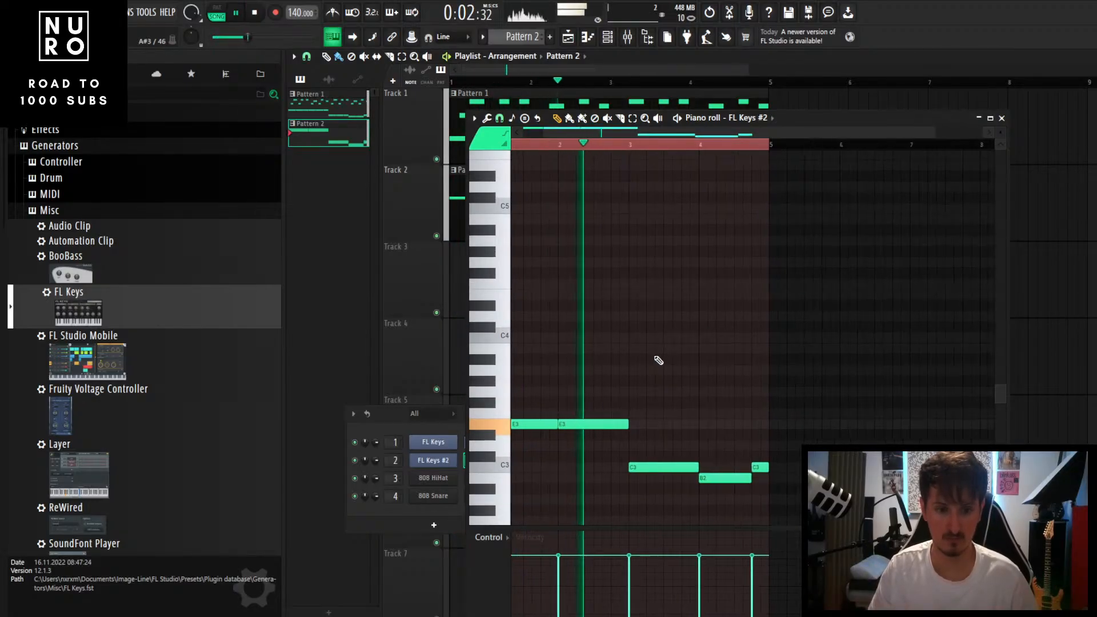
pyautogui.scroll(-1, 663, 361)
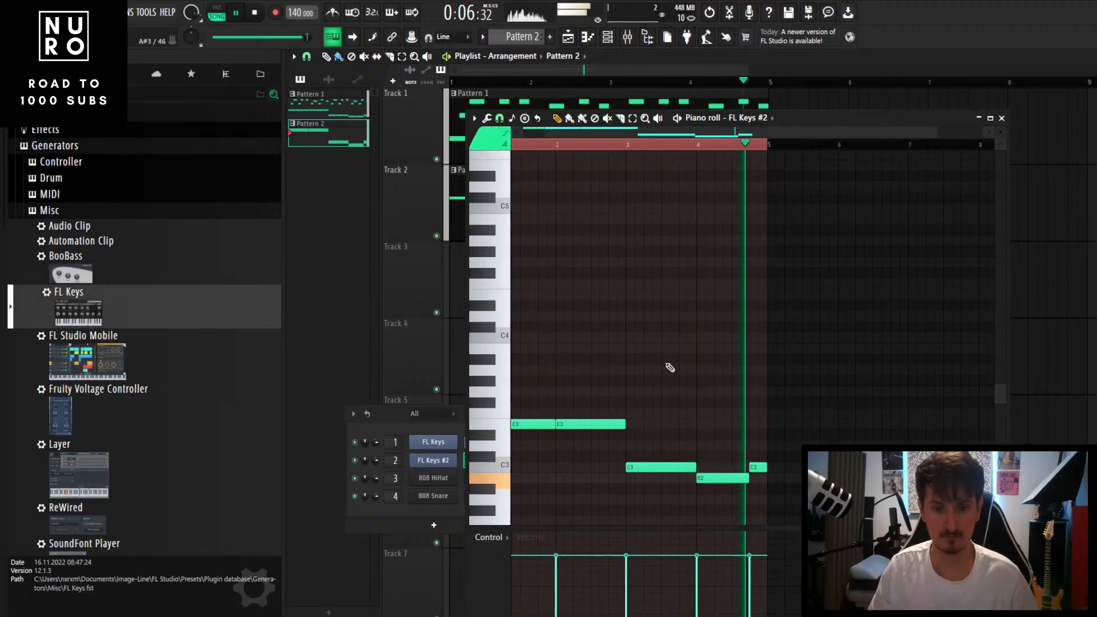
pyautogui.press('space')
pyautogui.click(1002, 118)
pyautogui.scroll(2, 646, 211)
pyautogui.scroll(2, 649, 225)
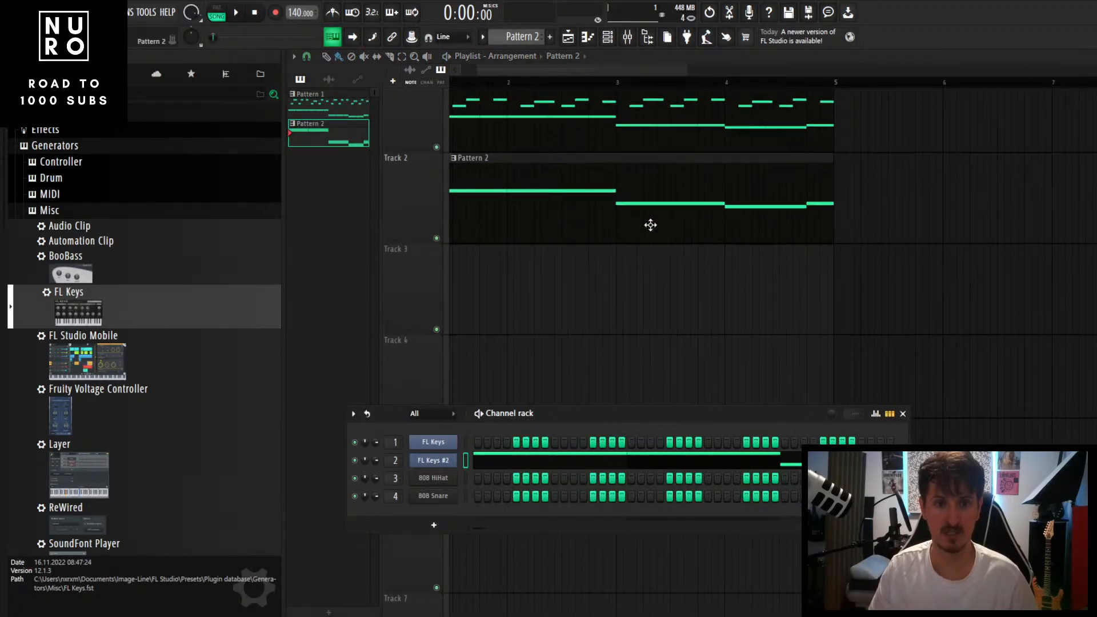
pyautogui.scroll(-1, 657, 229)
pyautogui.scroll(-2, 670, 233)
pyautogui.scroll(-1, 517, 231)
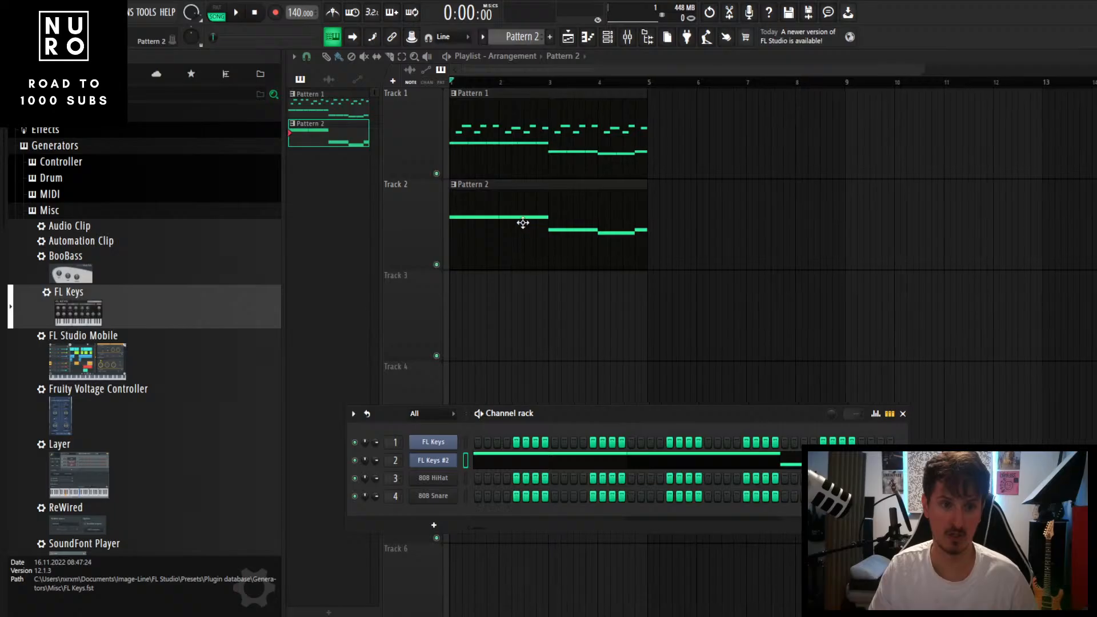
pyautogui.doubleClick(522, 222)
pyautogui.click(1004, 118)
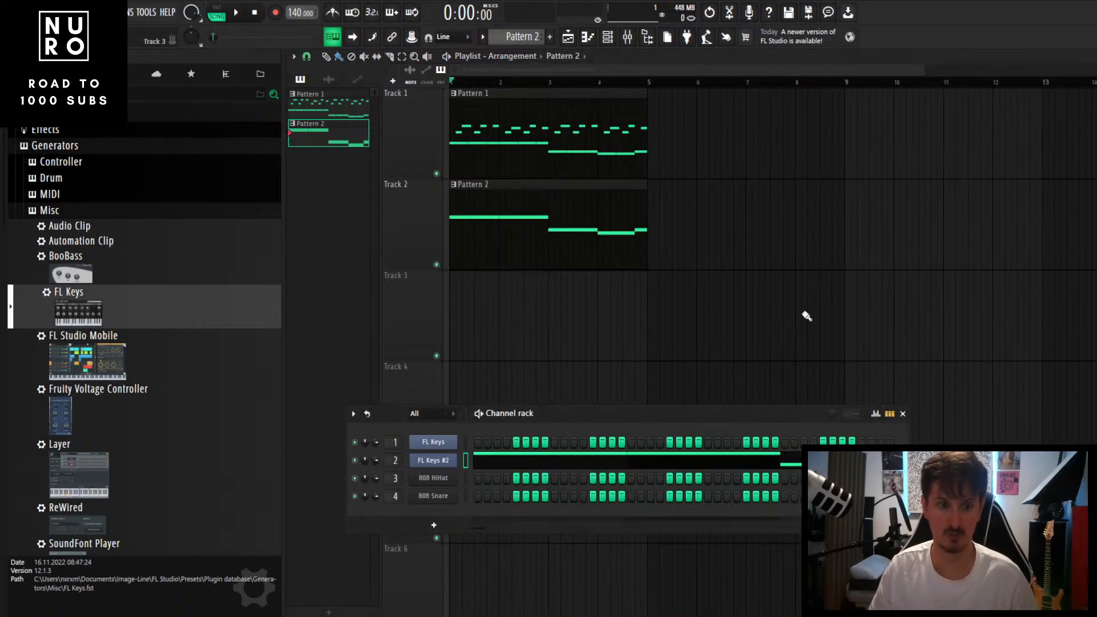
# Step: Open the FL Keys #2 instrument window, expand it to view its controls, and close it
pyautogui.click(433, 461)
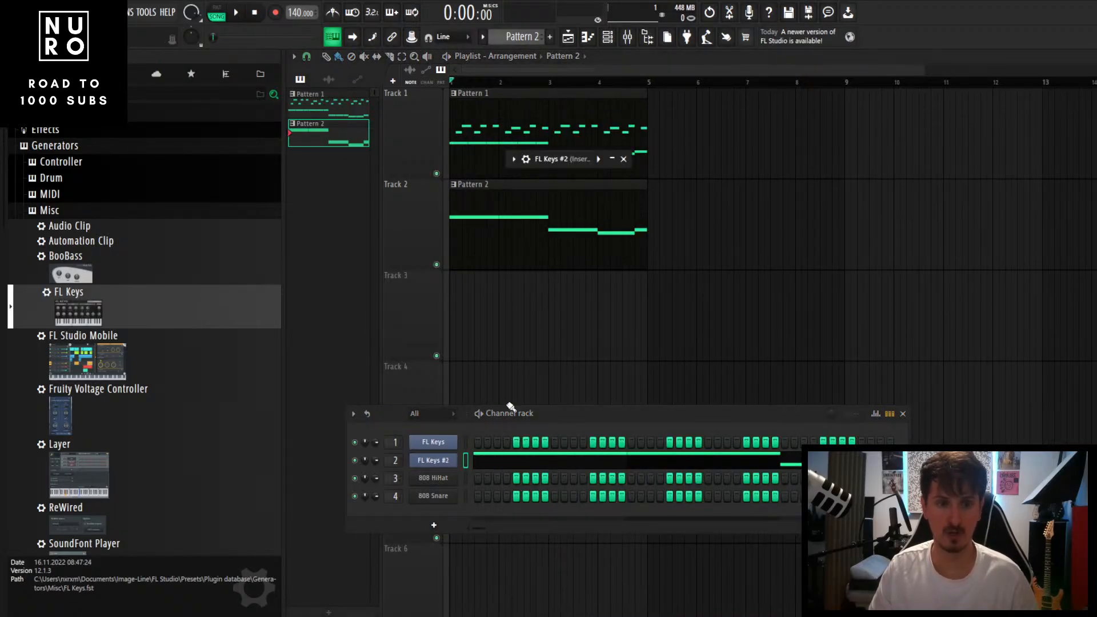
pyautogui.click(613, 159)
pyautogui.click(582, 178)
pyautogui.click(578, 192)
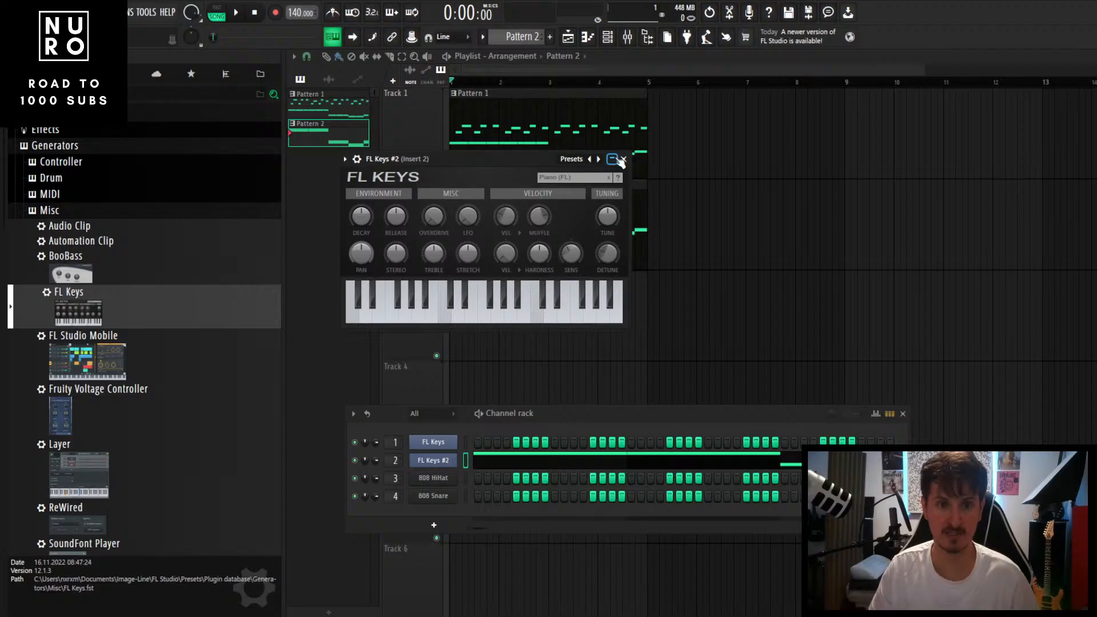
pyautogui.click(623, 159)
# Step: Lower only the first two Pattern 2 notes by one octave to E2 and play the arrangement to hear the change
pyautogui.press('space')
pyautogui.doubleClick(497, 235)
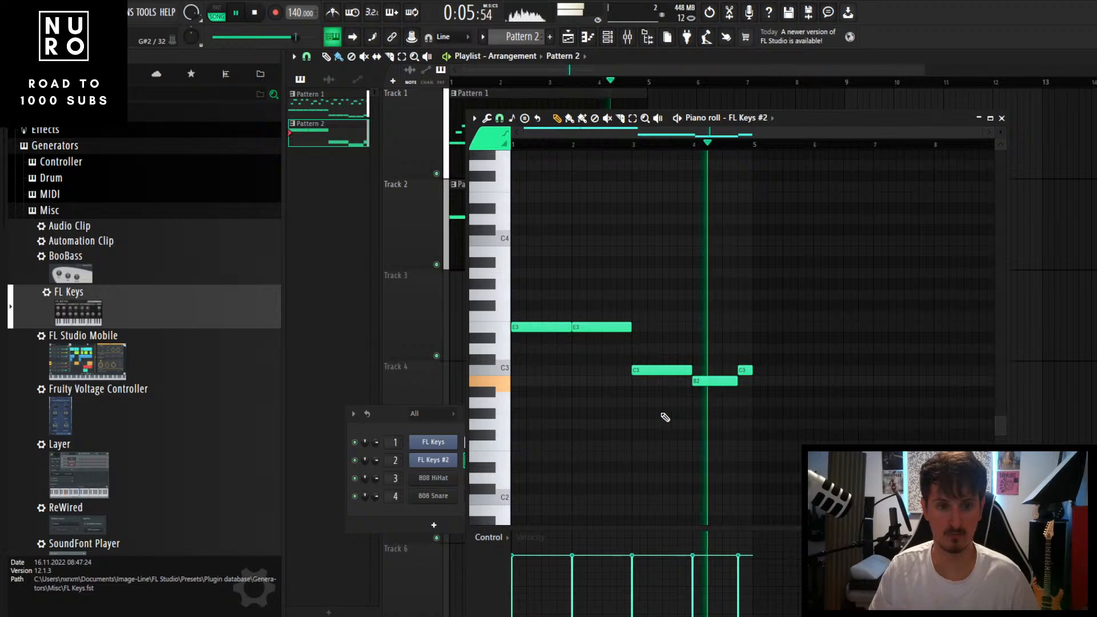
pyautogui.press('space')
pyautogui.moveTo(640, 290); pyautogui.dragTo(517, 353)
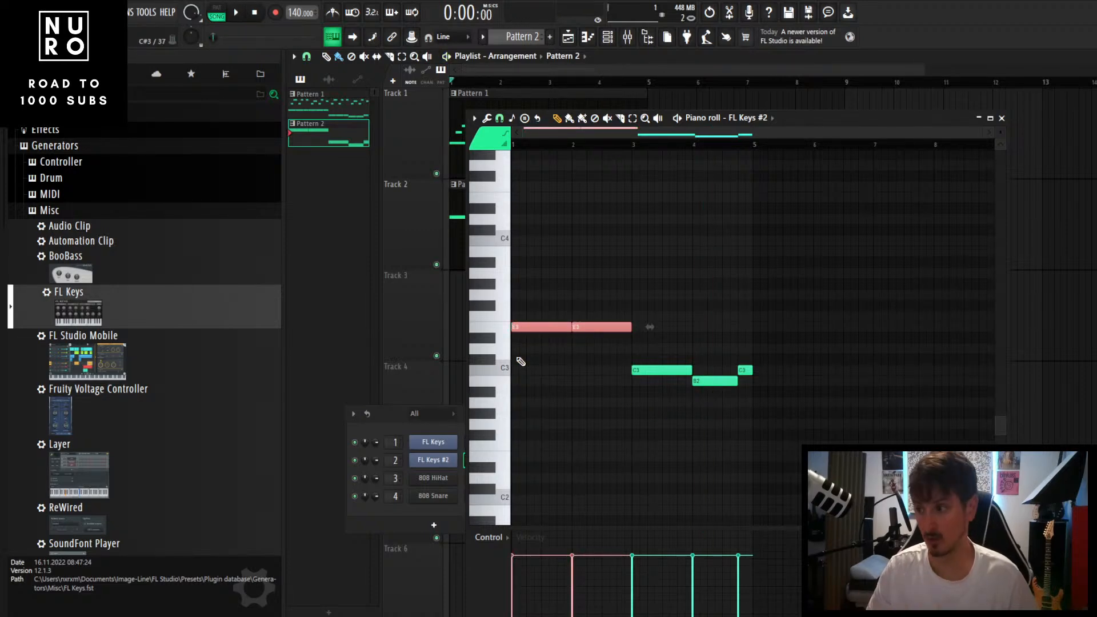
pyautogui.hotkey('ctrl', 'Down')
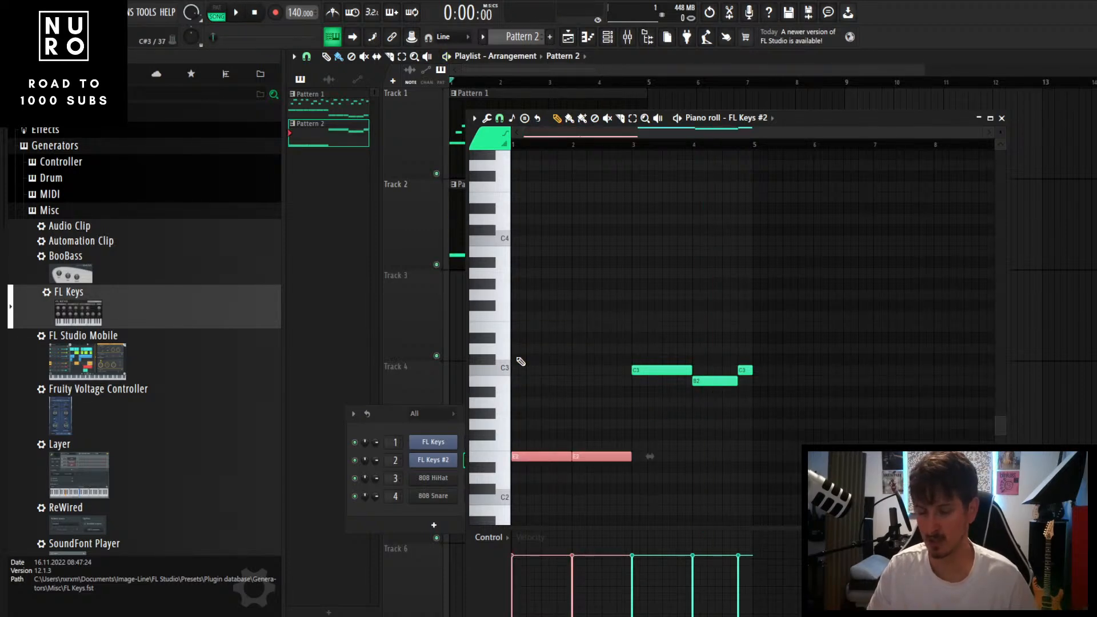
pyautogui.press('space')
pyautogui.click(602, 363)
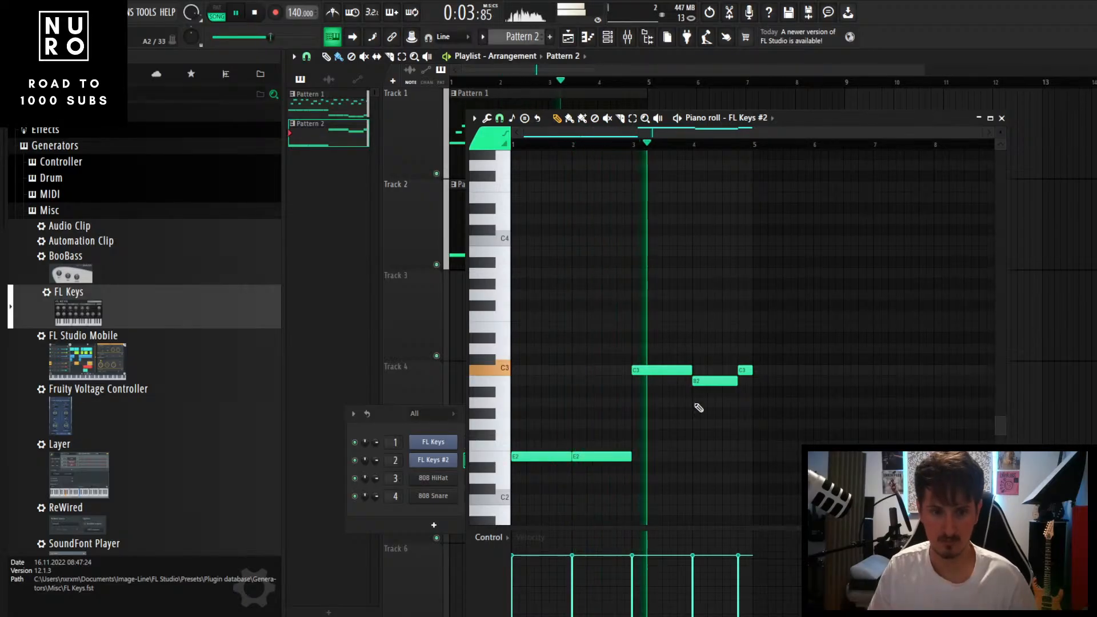
# Step: Close the piano roll, stop playback and move the channel rack up to just below the Pattern 2 clip
pyautogui.click(1001, 118)
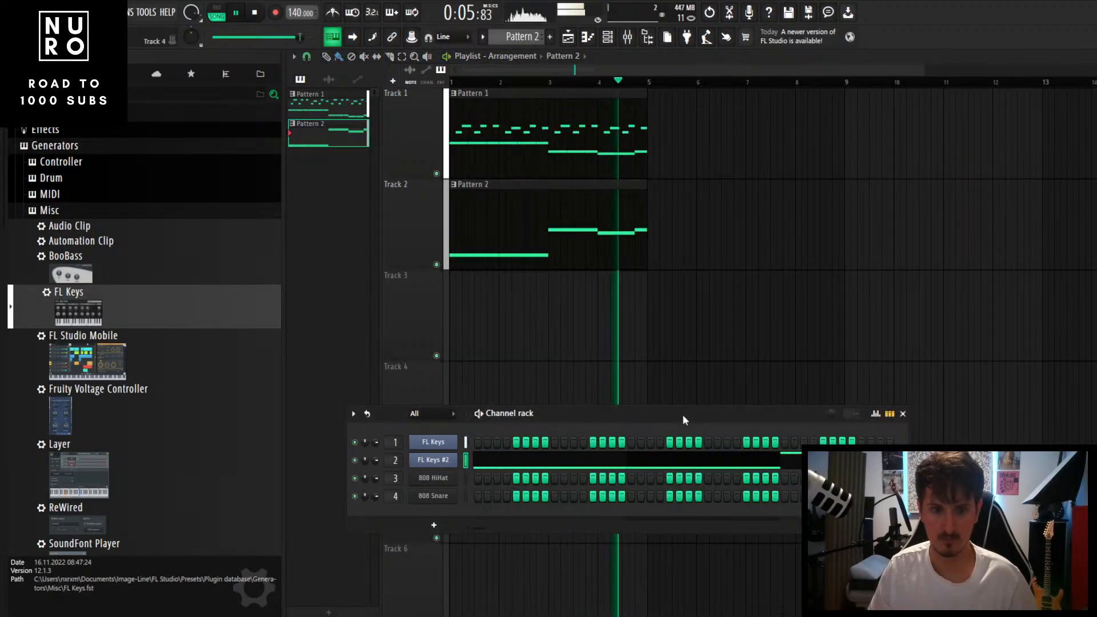
pyautogui.press('space')
pyautogui.moveTo(684, 414); pyautogui.dragTo(737, 267)
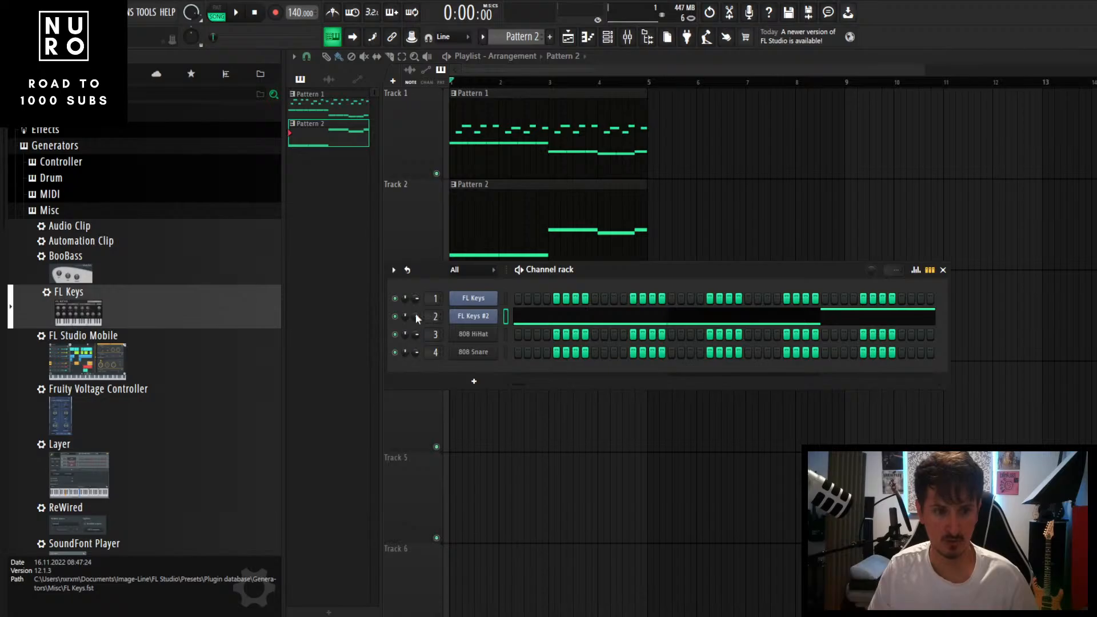
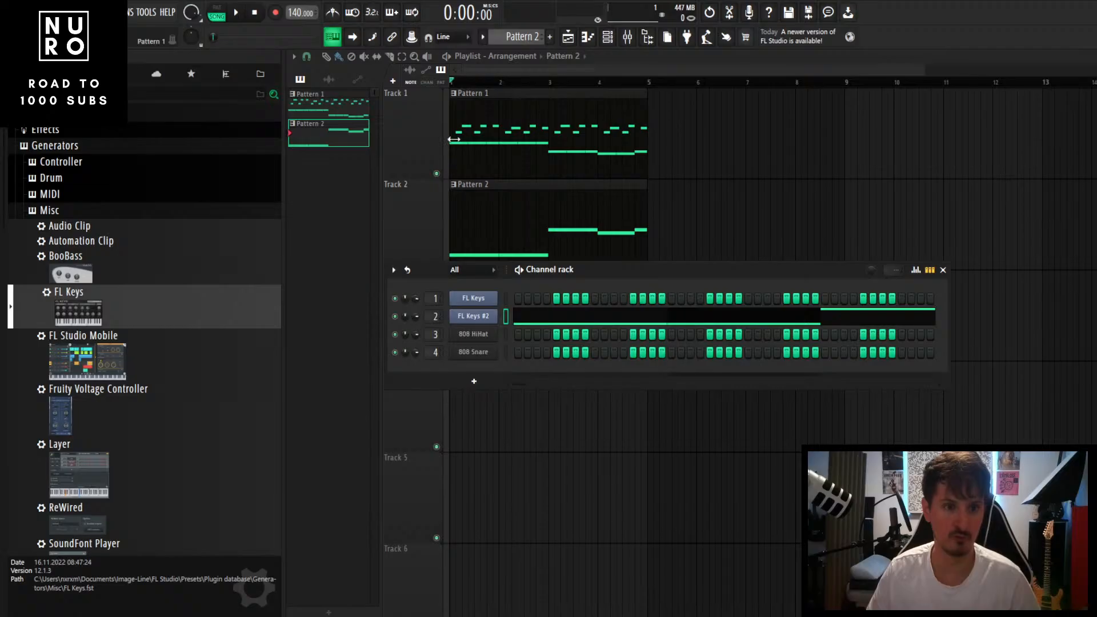
# Step: Solo Track 1, play Pattern 1 on its own and adjust the FL Keys channel's panning
pyautogui.rightClick(437, 174)
pyautogui.press('space')
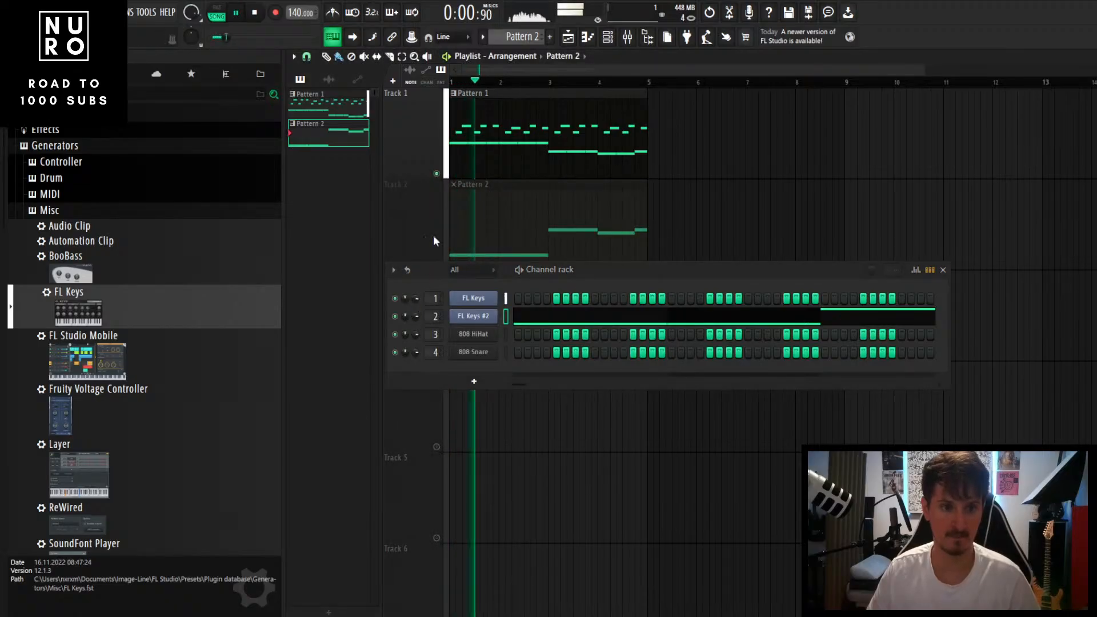
pyautogui.click(405, 299)
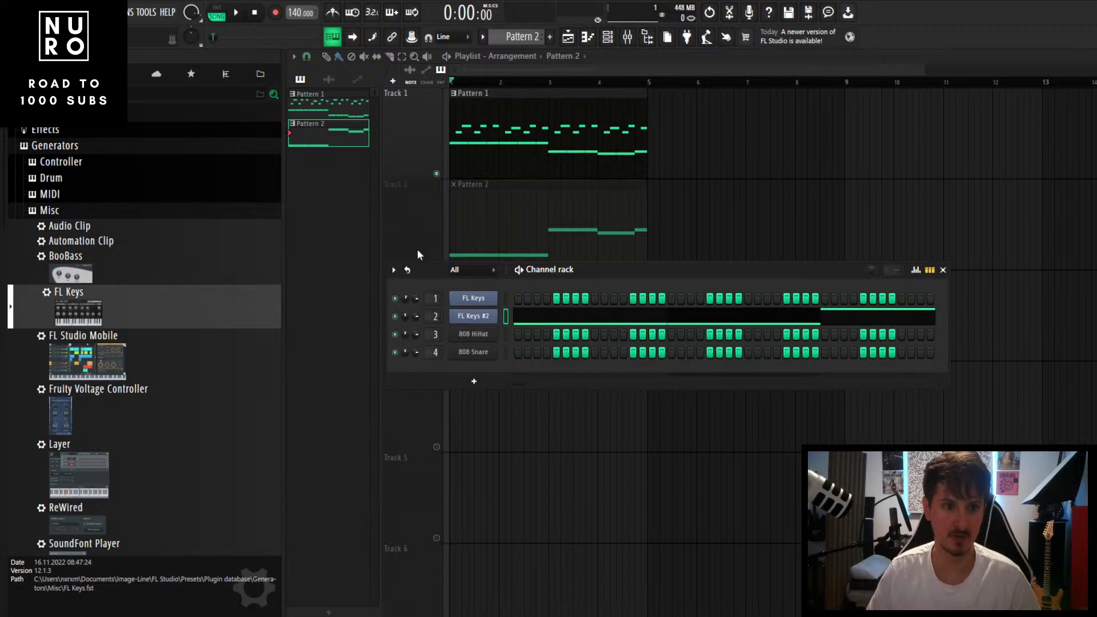
# Step: Solo Track 2 and play Pattern 2 on its own, restarting it from the beginning
pyautogui.scroll(-1, 444, 230)
pyautogui.rightClick(436, 173)
pyautogui.press('space')
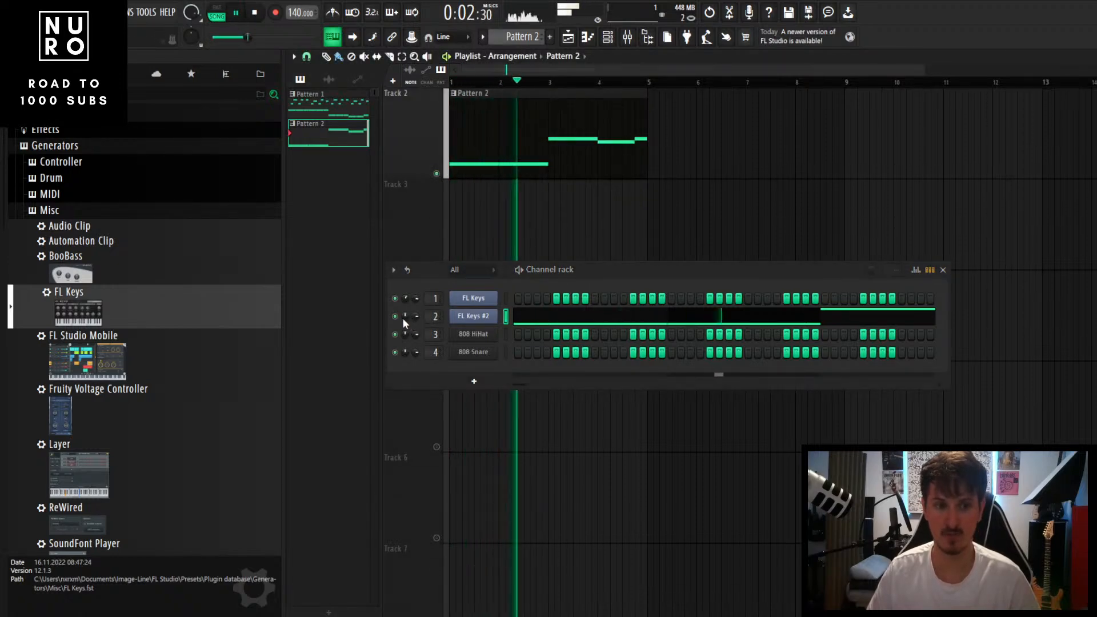
pyautogui.press('space')
pyautogui.press('space')
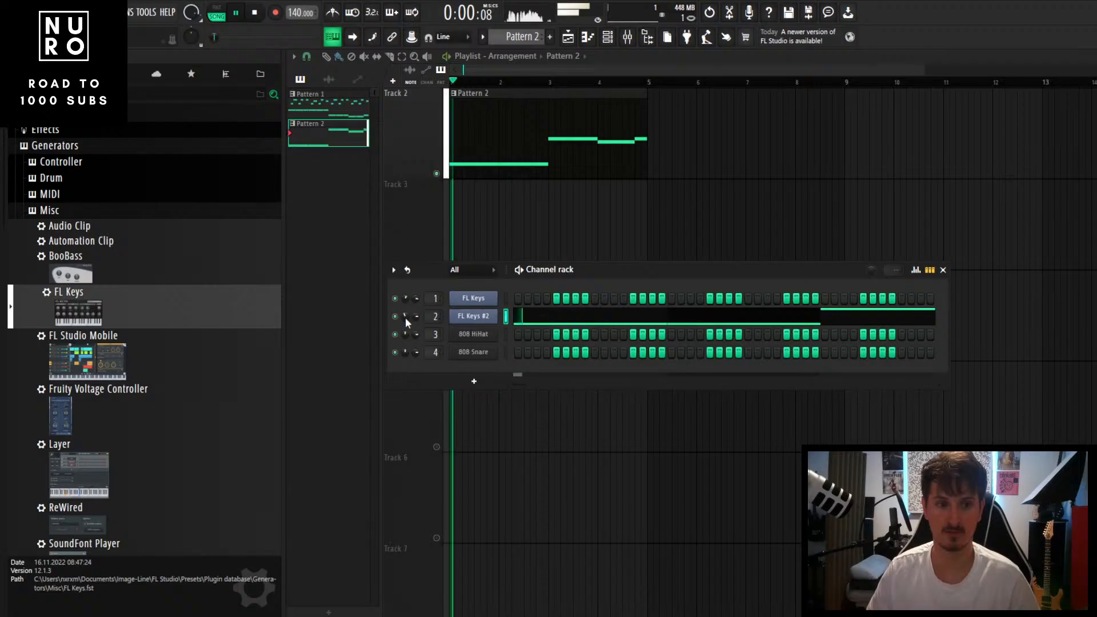
# Step: Turn Track 1 back on and play both patterns together
pyautogui.scroll(1, 452, 191)
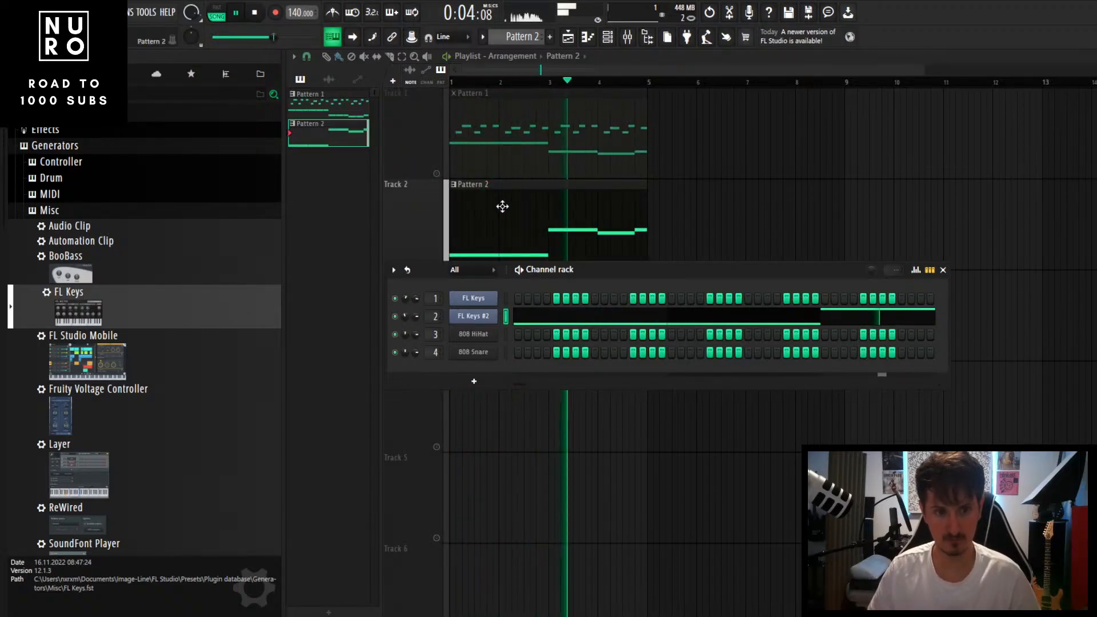
pyautogui.click(438, 173)
pyautogui.press('space')
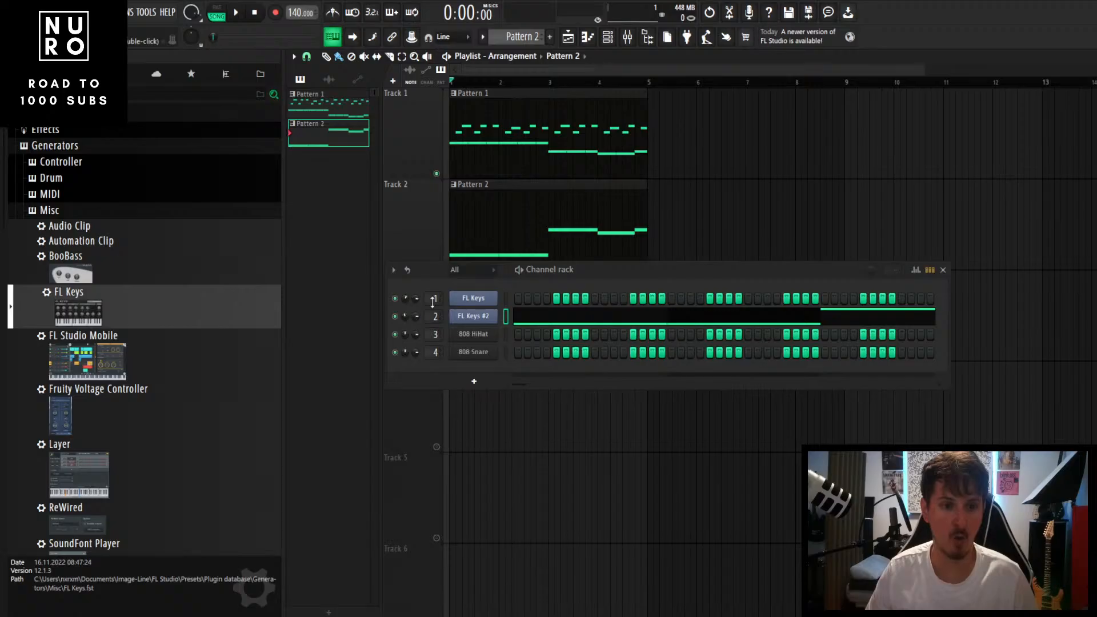
pyautogui.scroll(-1, 462, 232)
pyautogui.scroll(1, 443, 183)
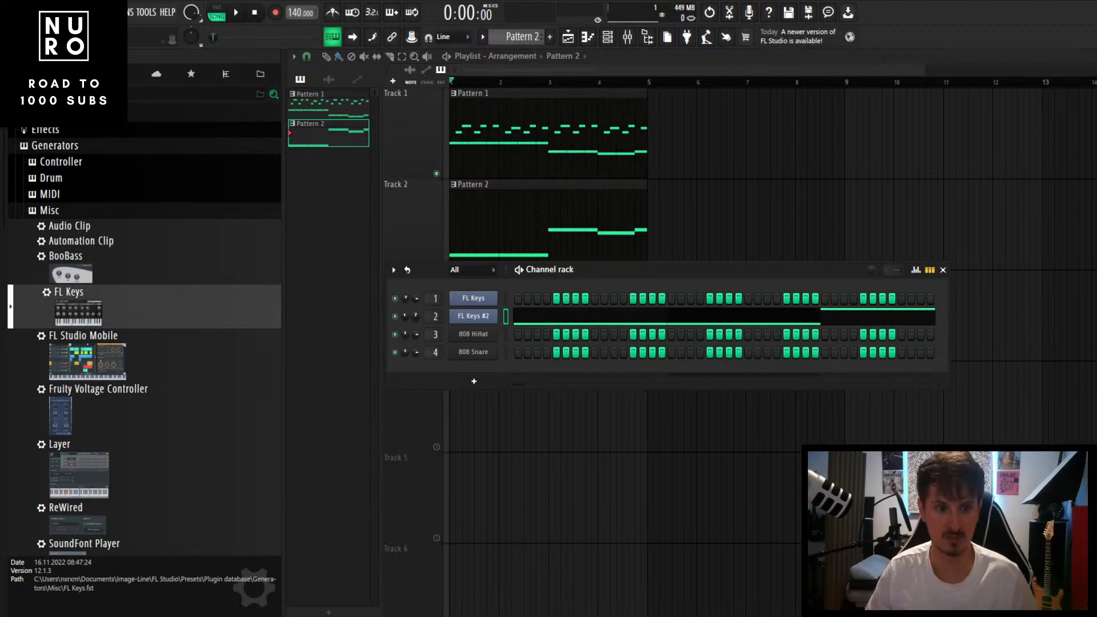
pyautogui.press('space')
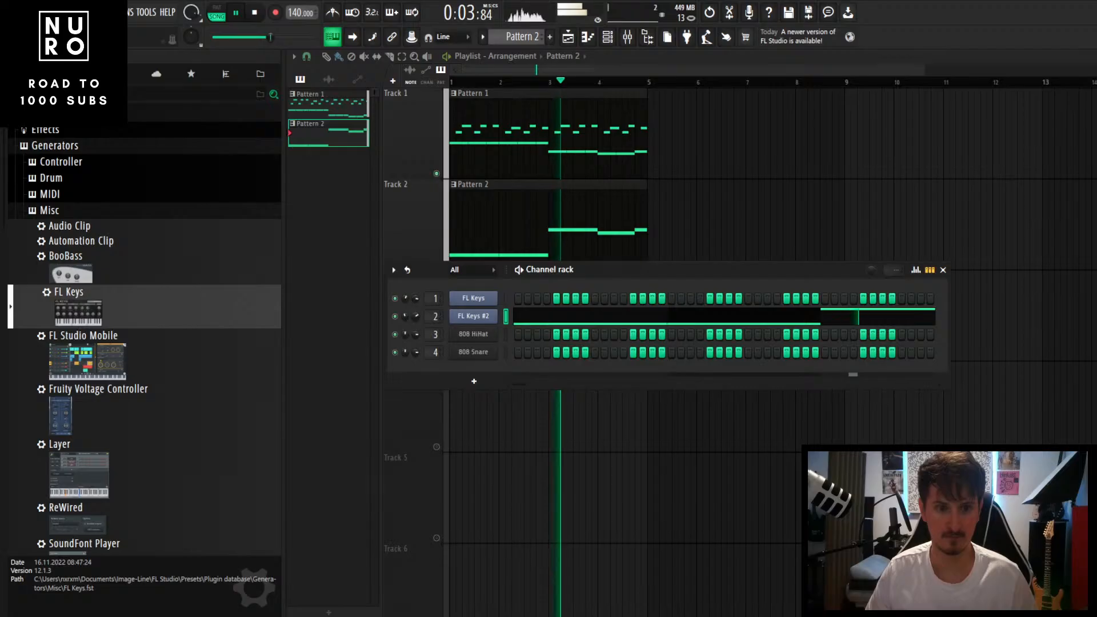
# Step: Close the channel rack and duplicate the Pattern 1 and Pattern 2 clips directly after the originals, from bar 5 to bar 9
pyautogui.click(942, 271)
pyautogui.scroll(-1, 622, 284)
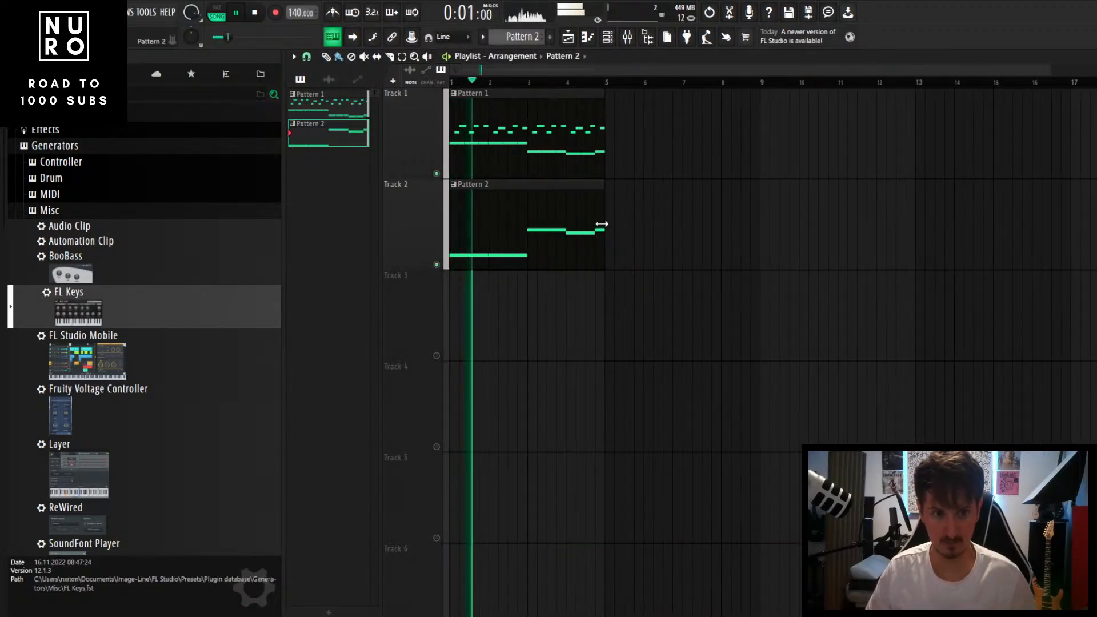
pyautogui.scroll(2, 514, 280)
pyautogui.scroll(1, 514, 280)
pyautogui.scroll(-2, 703, 298)
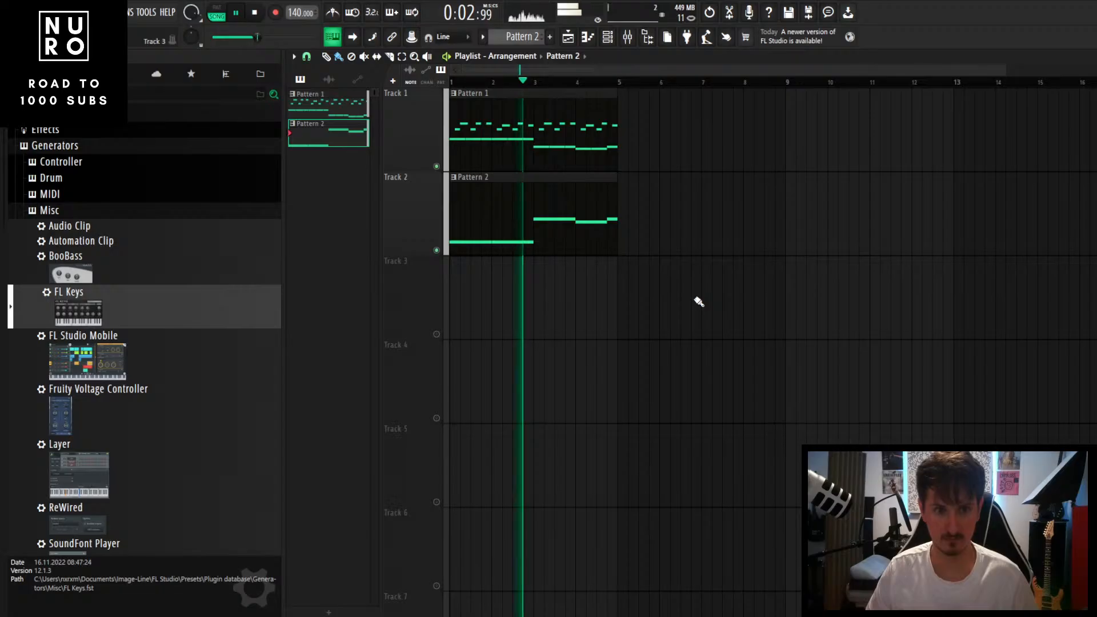
pyautogui.moveTo(671, 123); pyautogui.dragTo(518, 236)
pyautogui.hotkey('ctrl', 'b')
pyautogui.keyDown('ctrl'); pyautogui.click(641, 325); pyautogui.keyUp('ctrl')
pyautogui.scroll(-1, 643, 322)
pyautogui.scroll(-2, 611, 310)
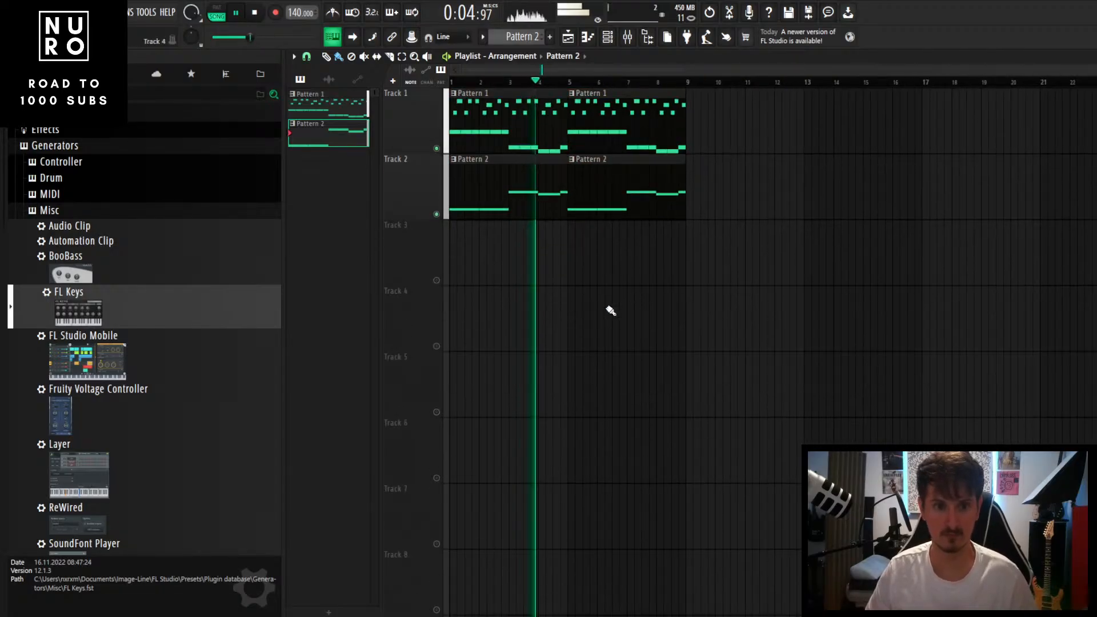
pyautogui.scroll(1, 611, 311)
pyautogui.press('space')
# Step: Load the Harmless synth from the Synth classic generators in place of the 808 HiHat channel, and move the channel rack aside
pyautogui.press('F6')
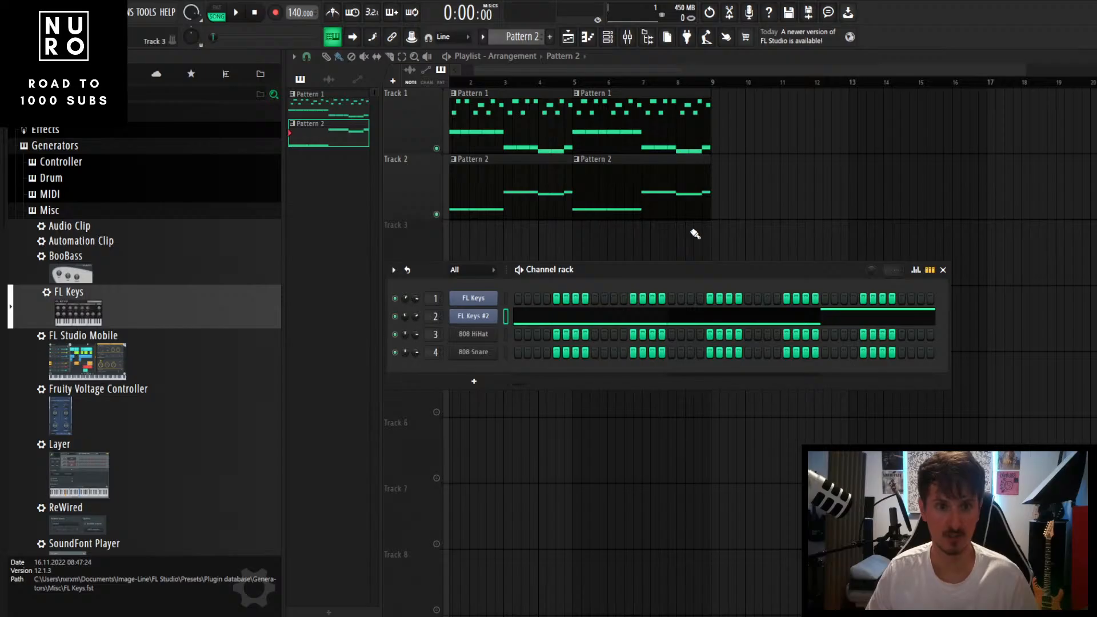
pyautogui.scroll(-1, 605, 226)
pyautogui.scroll(-1, 606, 224)
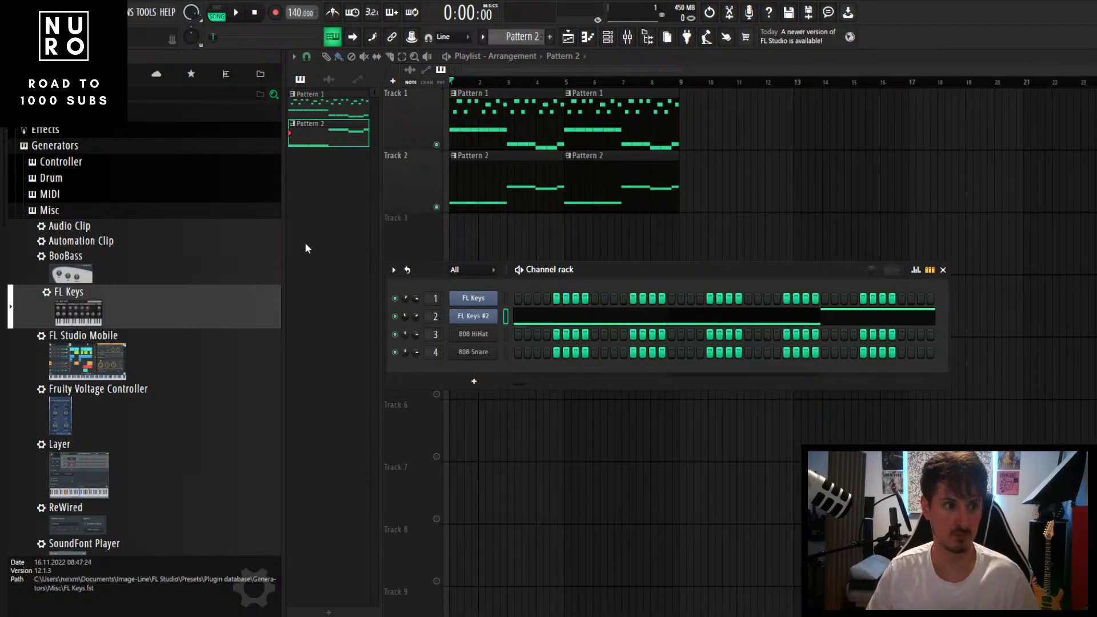
pyautogui.scroll(-3, 98, 280)
pyautogui.scroll(3, 68, 253)
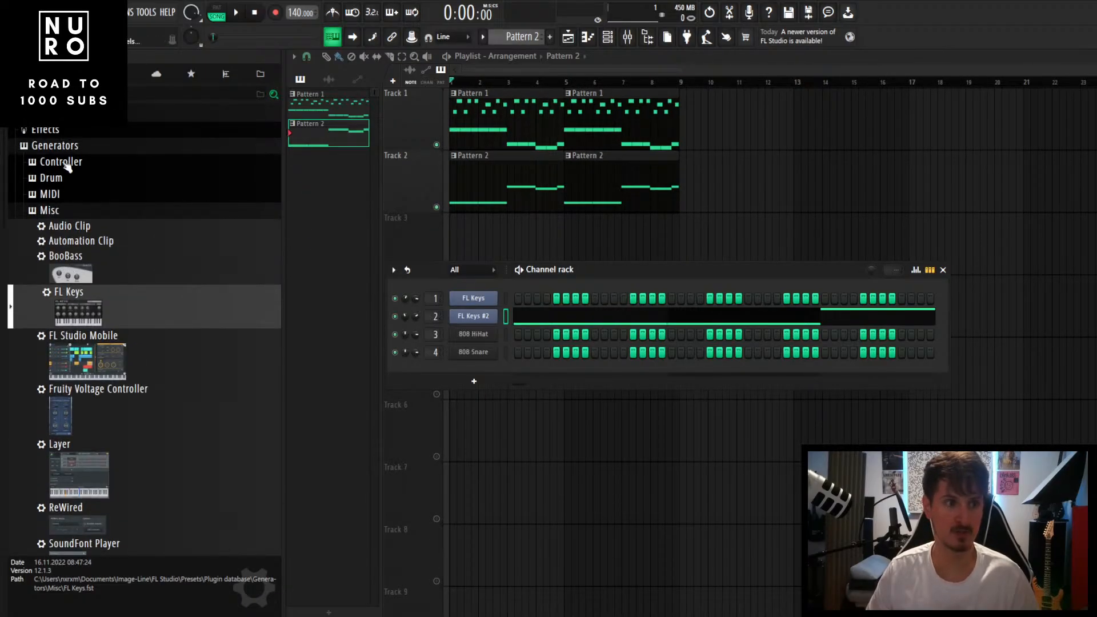
pyautogui.click(51, 210)
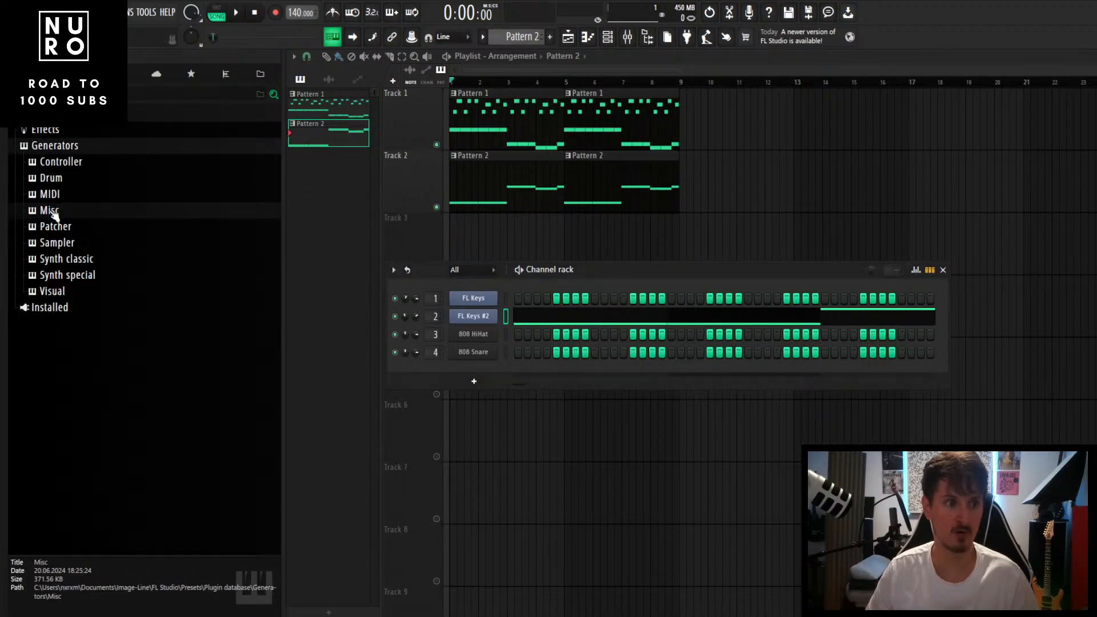
pyautogui.click(73, 262)
pyautogui.scroll(-6, 86, 297)
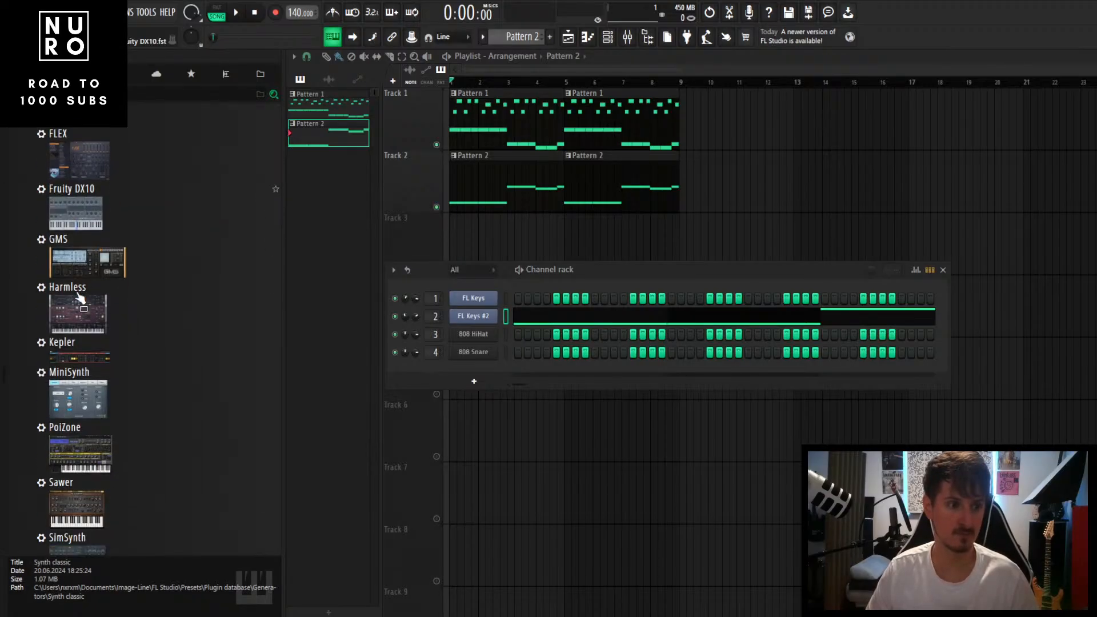
pyautogui.scroll(1, 115, 305)
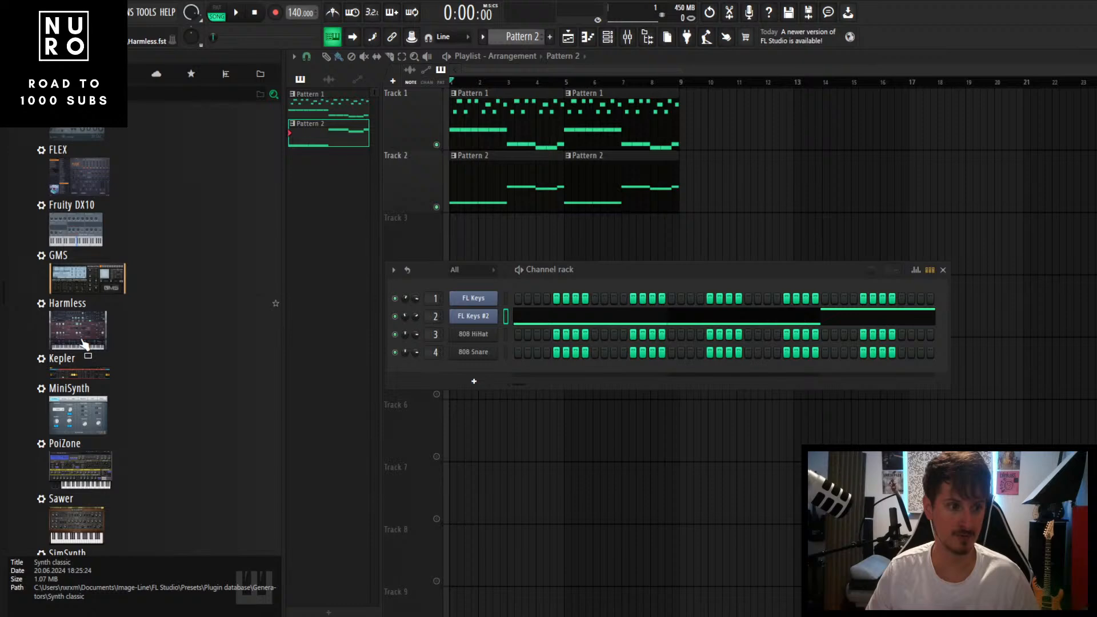
pyautogui.moveTo(80, 340); pyautogui.dragTo(473, 335)
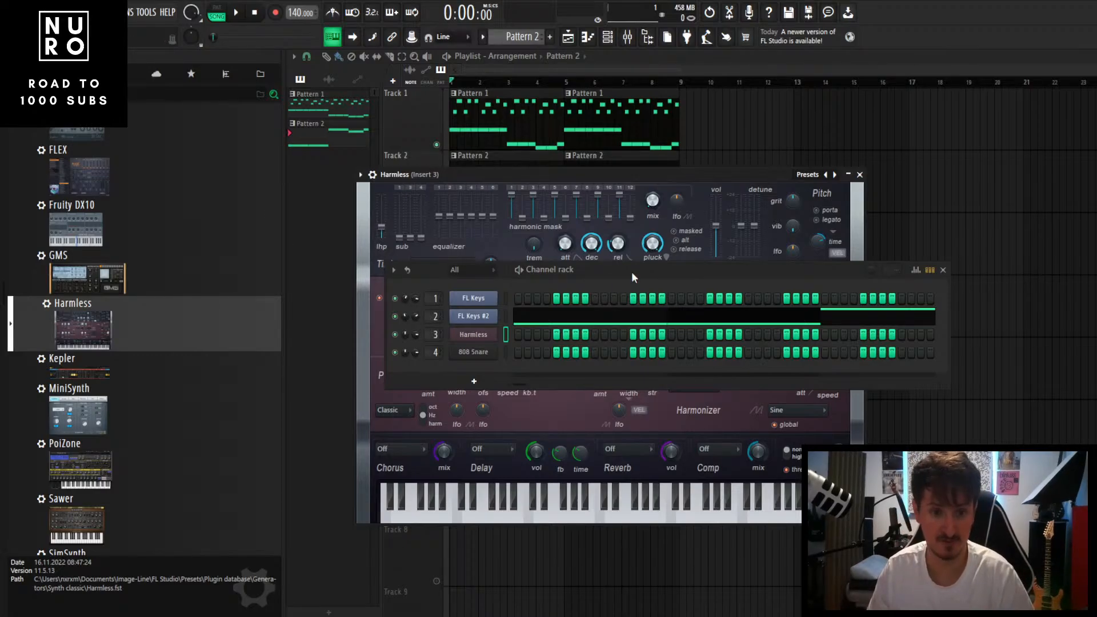
pyautogui.moveTo(632, 272); pyautogui.dragTo(815, 309)
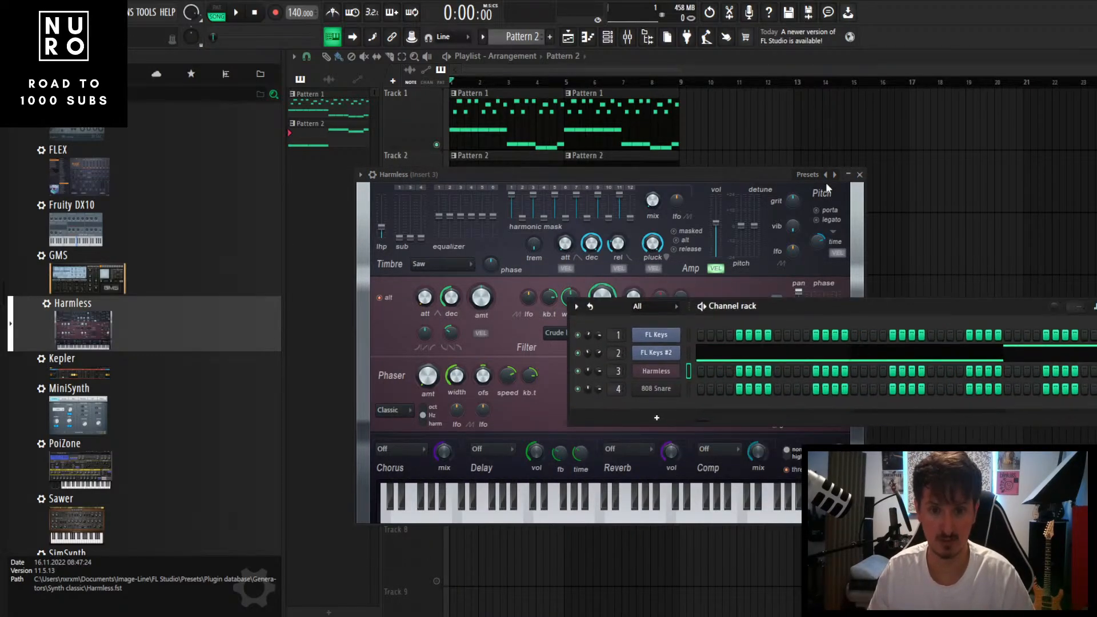
# Step: Load the Evolution GOL lead preset in Harmless and audition it with a few notes
pyautogui.click(808, 175)
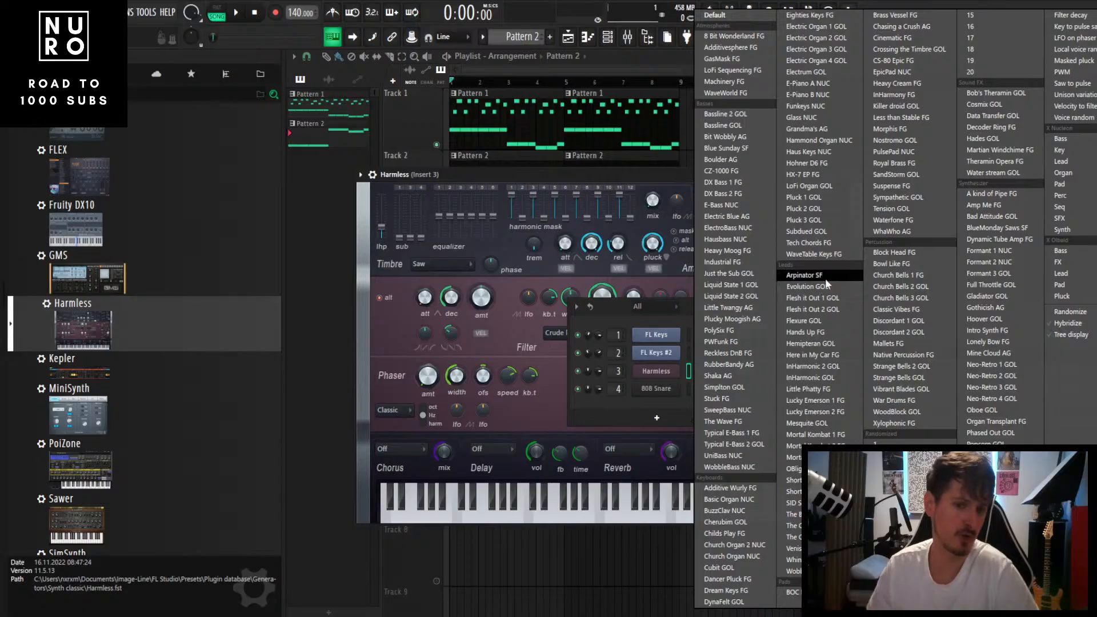
pyautogui.click(810, 287)
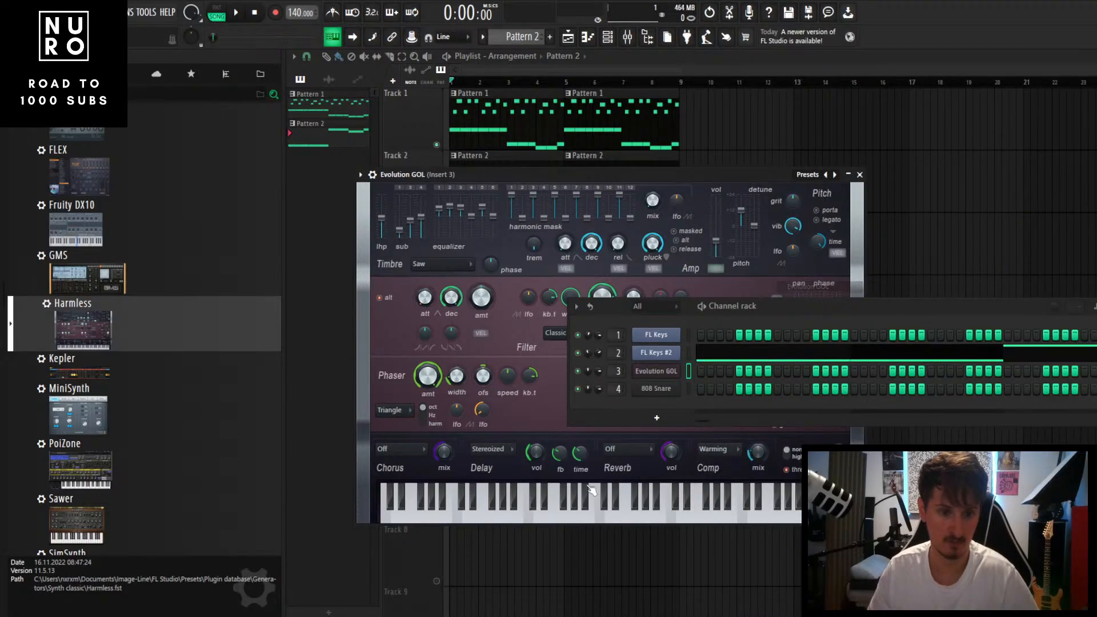
pyautogui.click(593, 496)
pyautogui.click(651, 516)
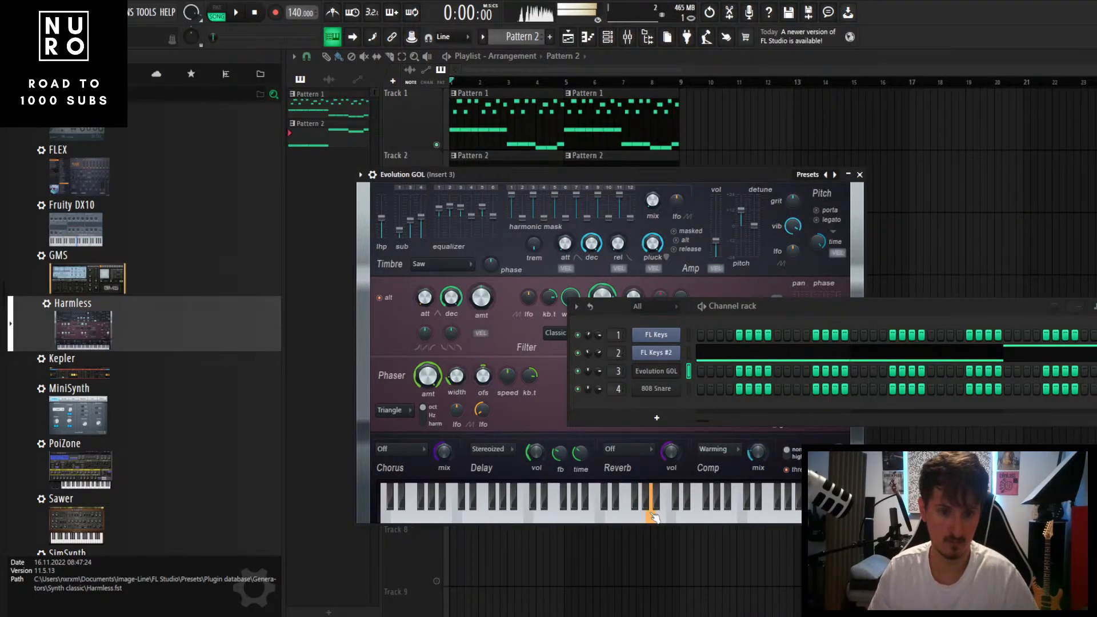
# Step: Try the following presets, auditioning Flesh it Out 1 GOL and switching to Flesh it Out 2 GOL
pyautogui.click(834, 174)
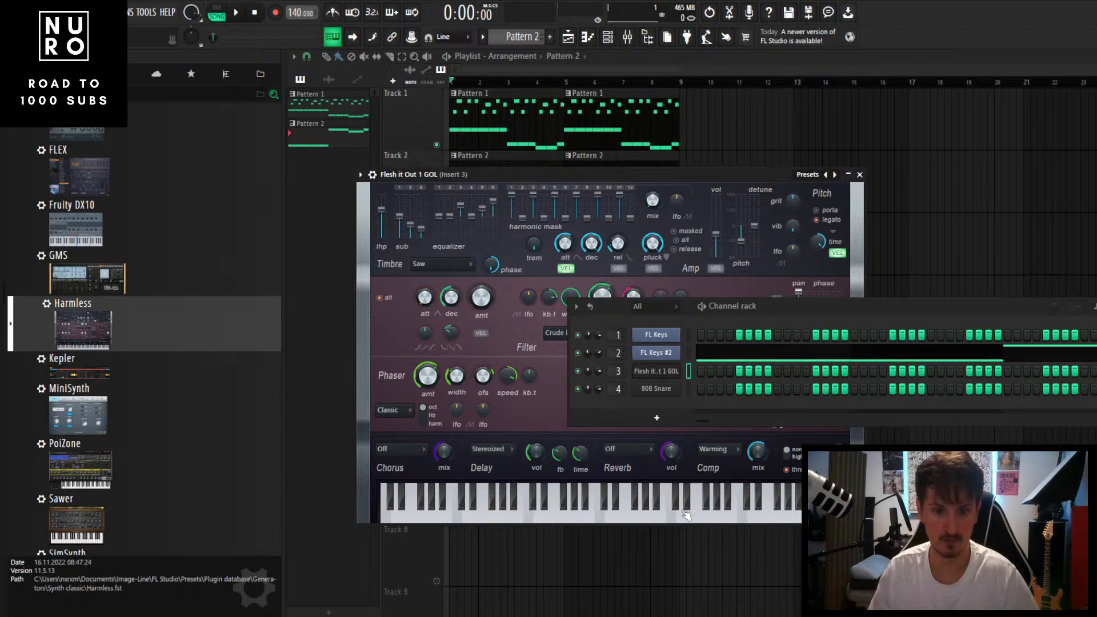
pyautogui.click(646, 517)
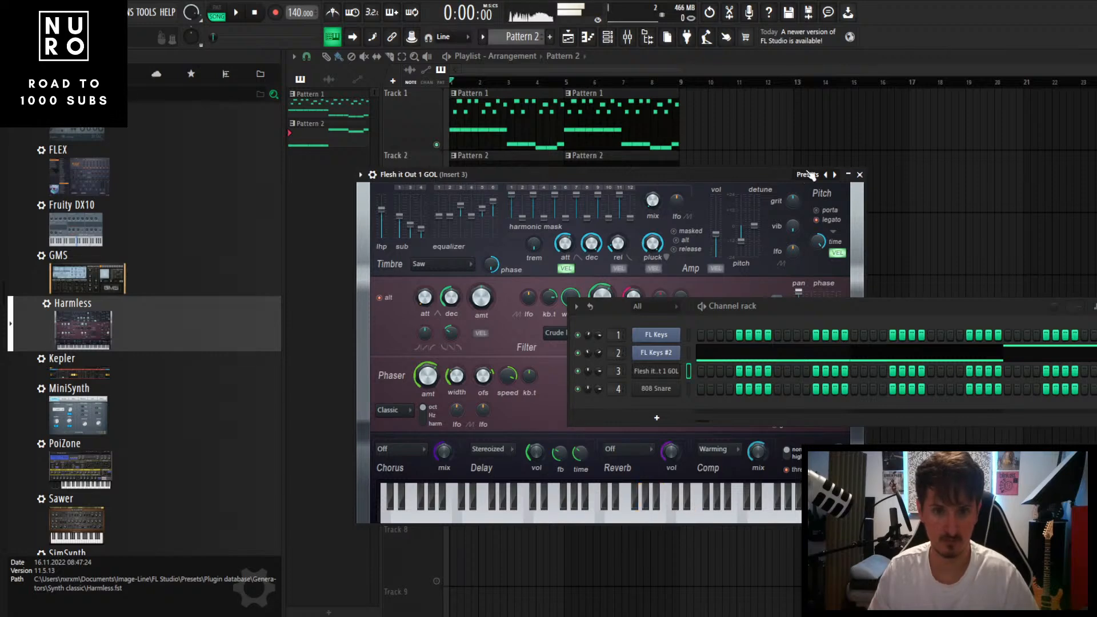
pyautogui.click(834, 174)
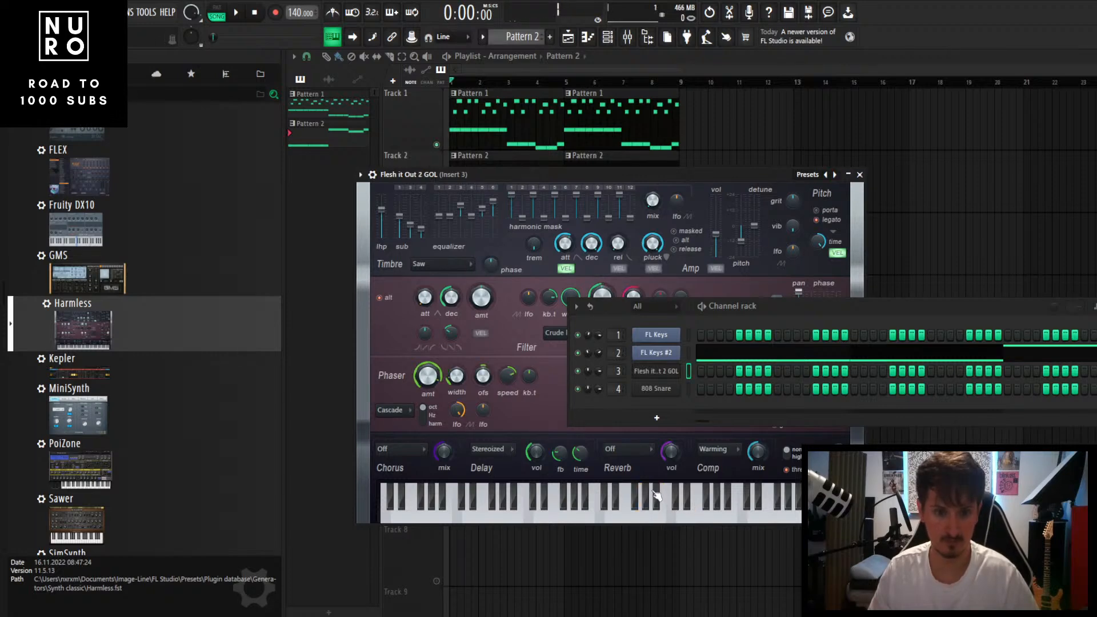
# Step: Load the Flexure GOL lead preset and audition it with a note
pyautogui.click(803, 175)
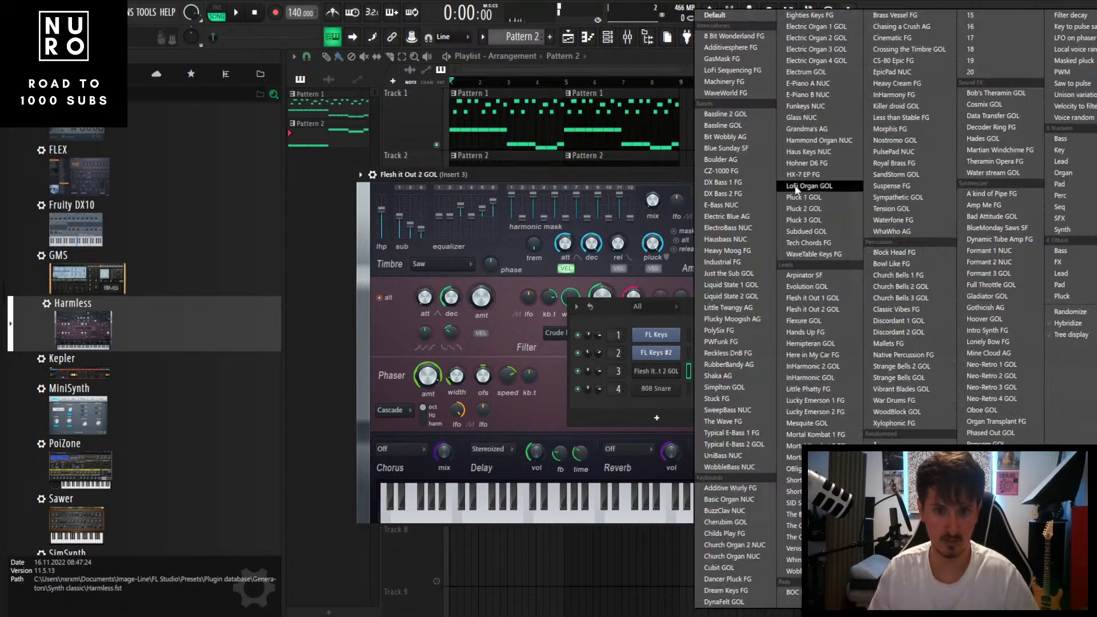
pyautogui.click(813, 321)
pyautogui.click(630, 503)
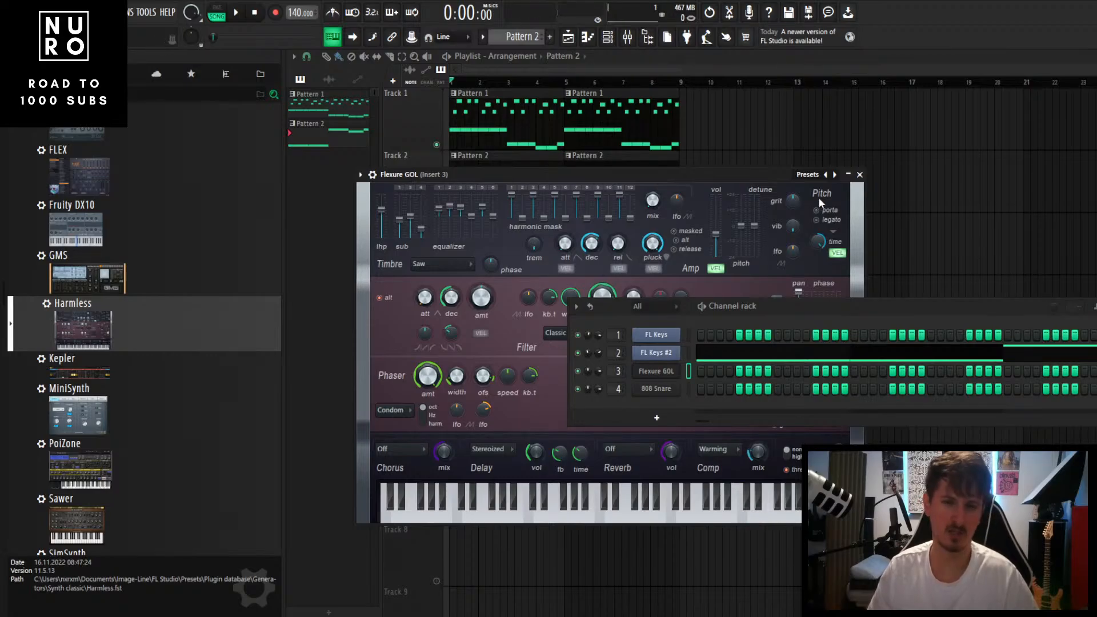
# Step: Load the Lucky Emerson 2 FG lead preset in Harmless and audition it with several notes
pyautogui.click(812, 180)
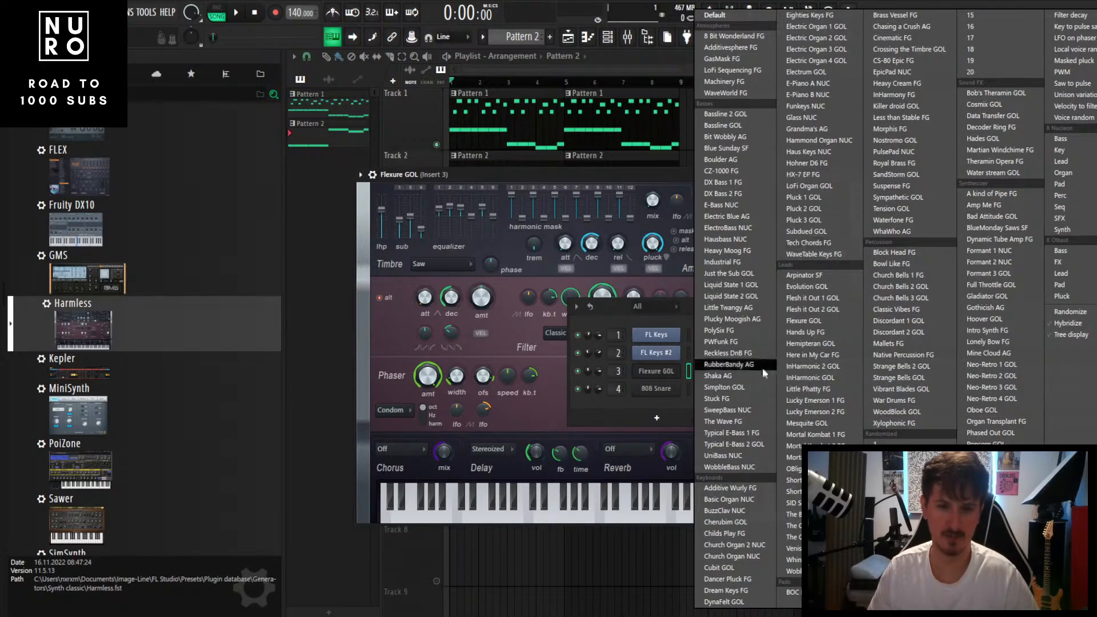
pyautogui.click(827, 413)
pyautogui.click(680, 508)
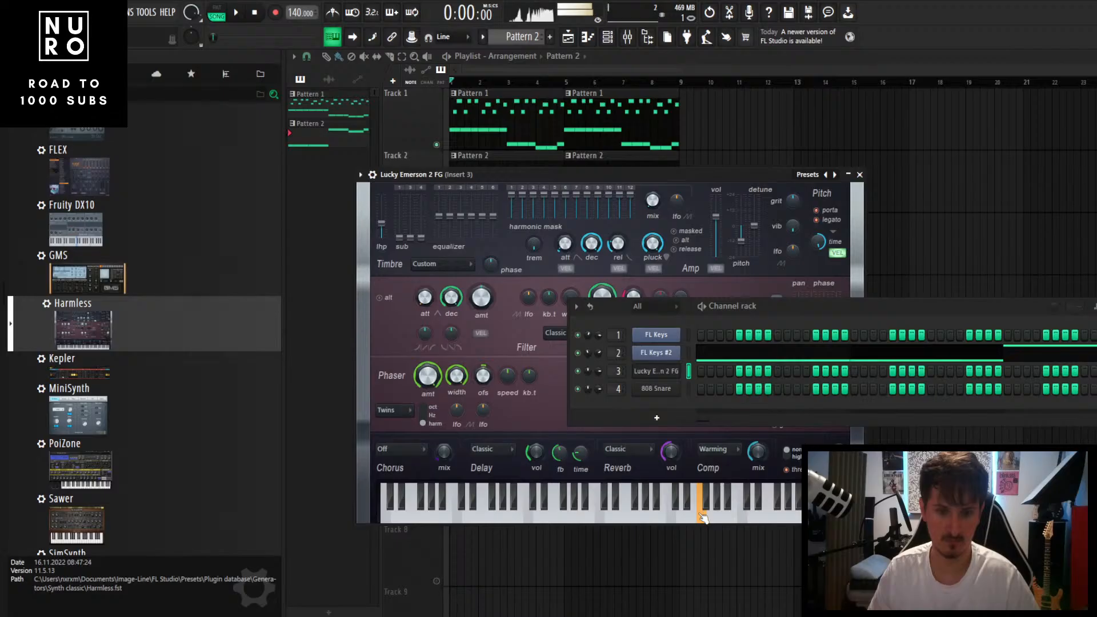
pyautogui.moveTo(702, 517); pyautogui.dragTo(715, 517)
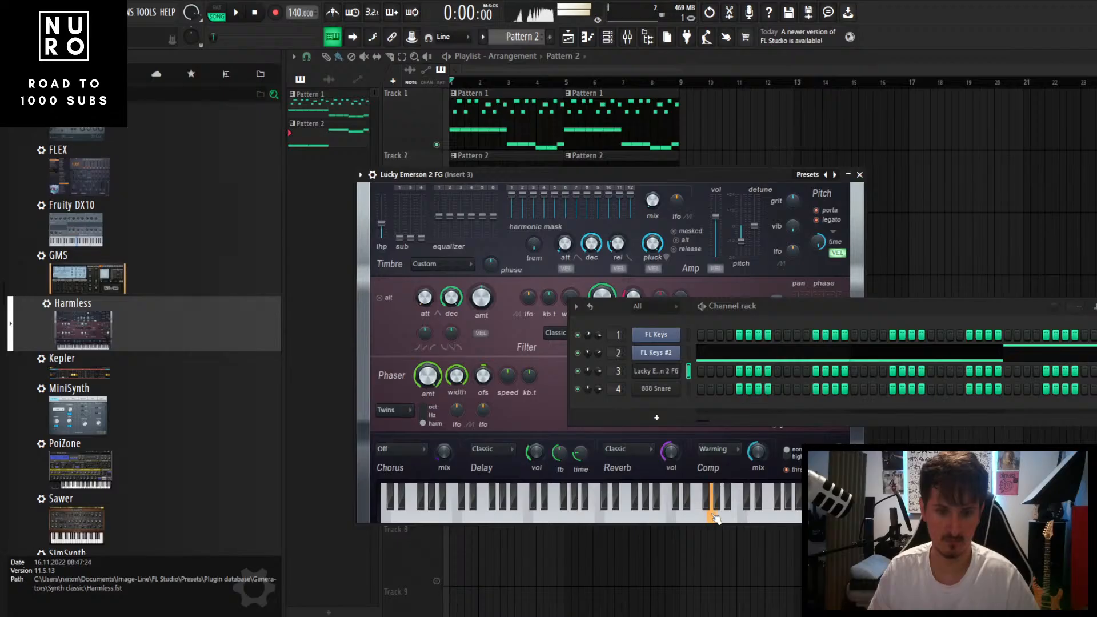
# Step: Close the Lucky Emerson 2 FG synth window and move the channel rack so it is fully visible over the playlist
pyautogui.click(860, 175)
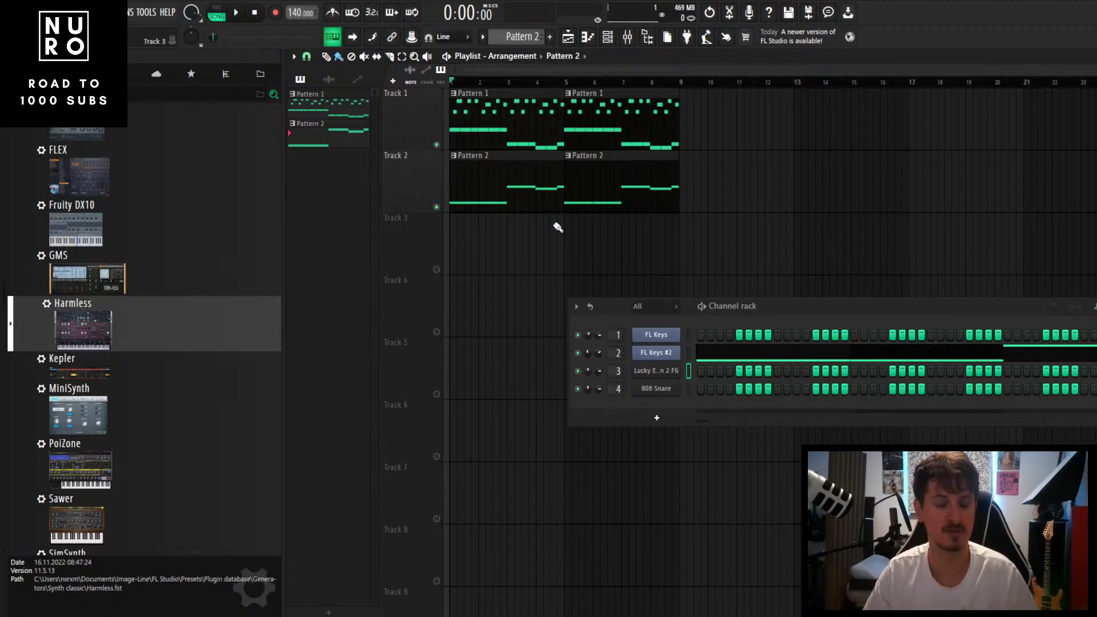
pyautogui.scroll(1, 537, 232)
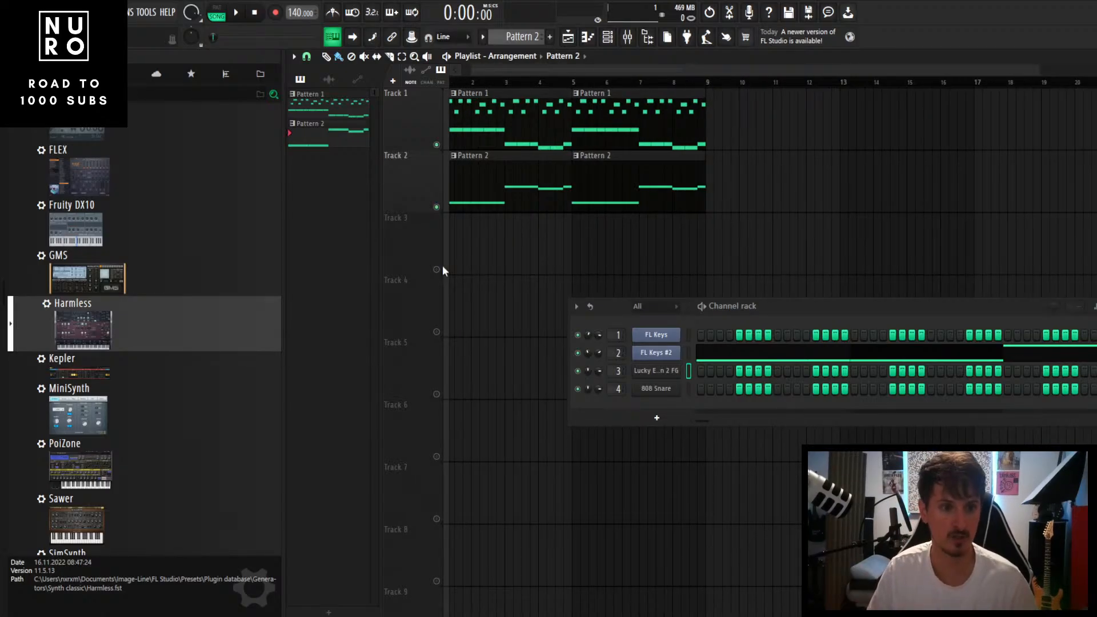
pyautogui.moveTo(783, 319); pyautogui.dragTo(726, 328)
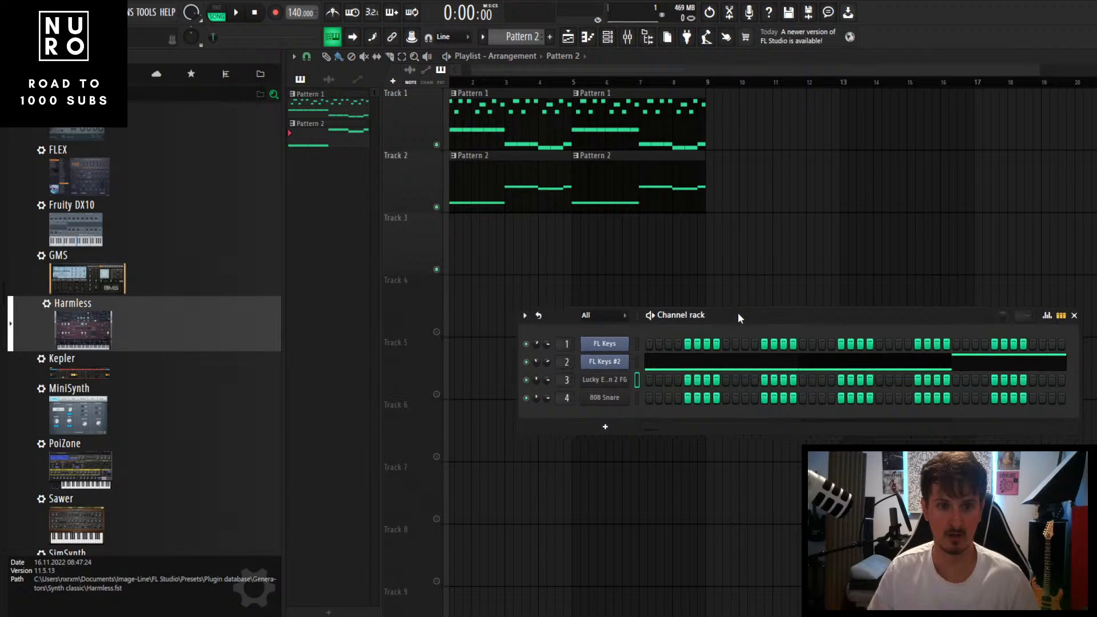
pyautogui.scroll(3, 551, 247)
pyautogui.scroll(-3, 550, 247)
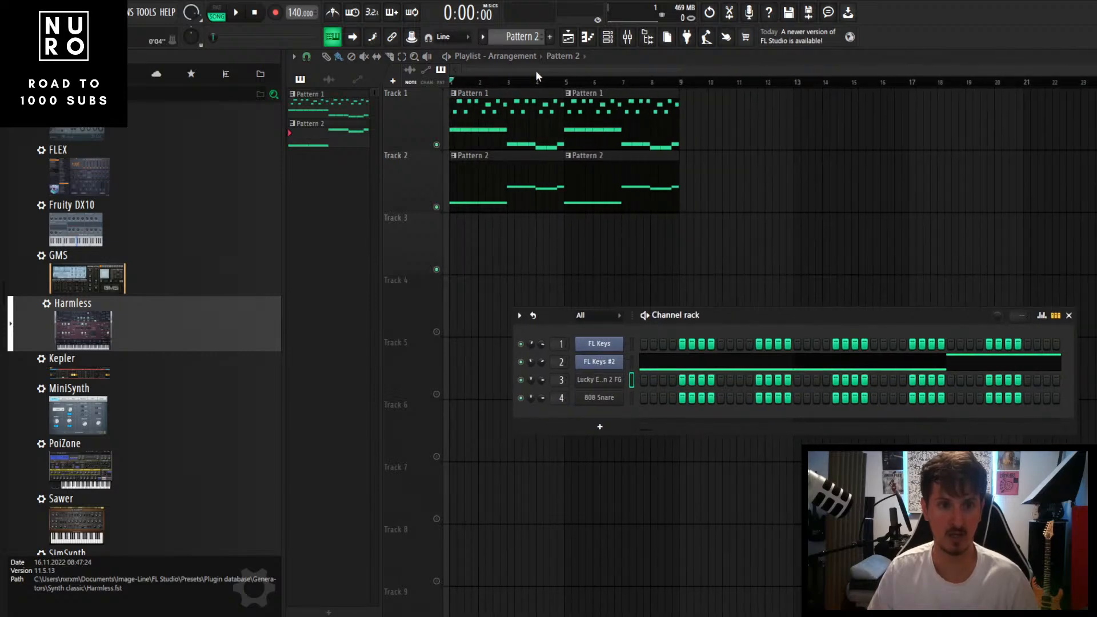
# Step: Play back the arrangement of Pattern 1 and Pattern 2 from bar 5 to judge it
pyautogui.moveTo(470, 85); pyautogui.dragTo(565, 100)
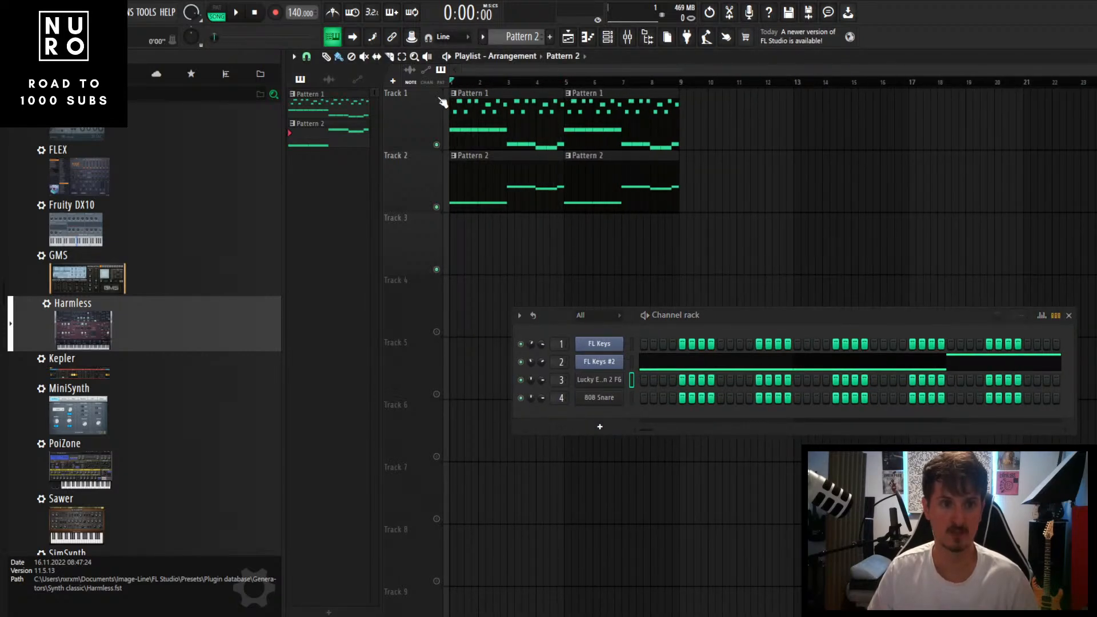
pyautogui.press('space')
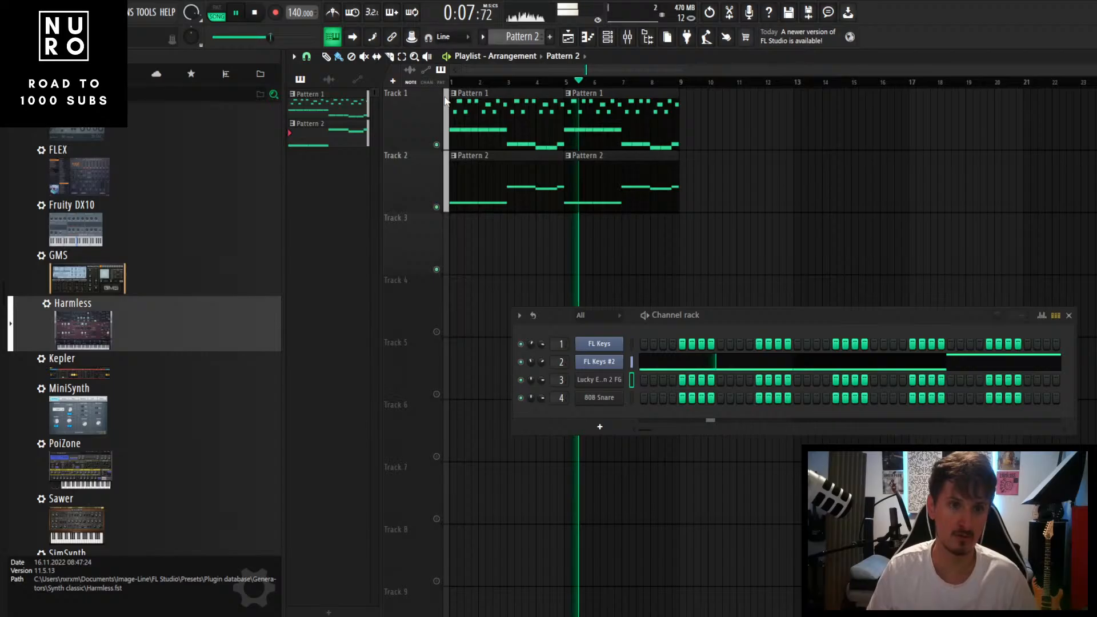
pyautogui.press('space')
# Step: Create a new Pattern 3 with its default name and place it on Track 3 at bar 5
pyautogui.click(549, 37)
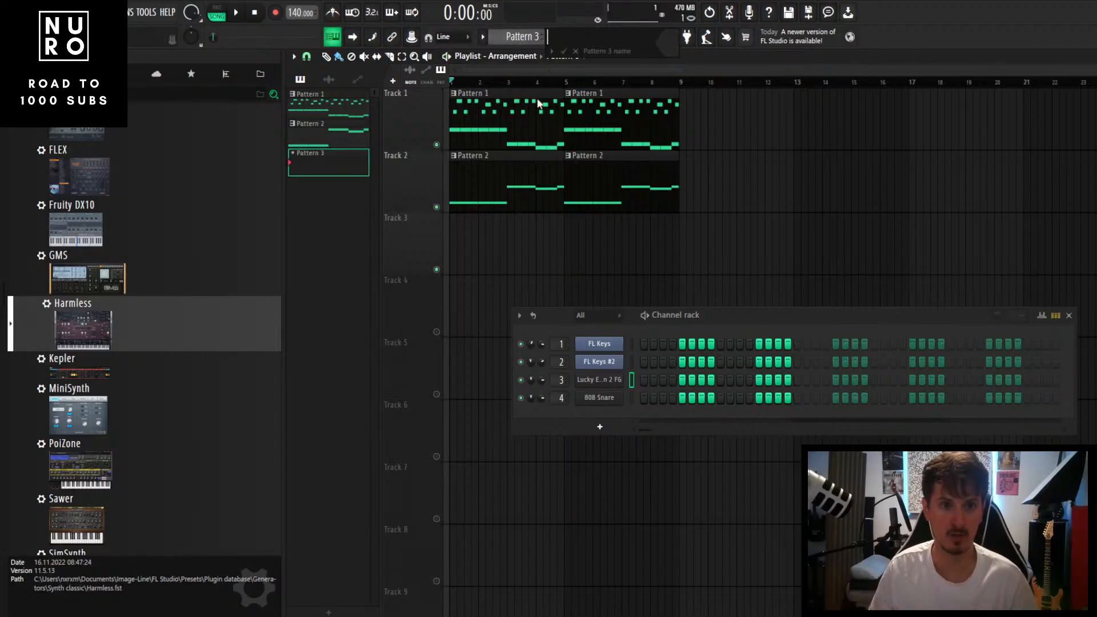
pyautogui.click(564, 52)
pyautogui.click(571, 240)
pyautogui.scroll(5, 571, 242)
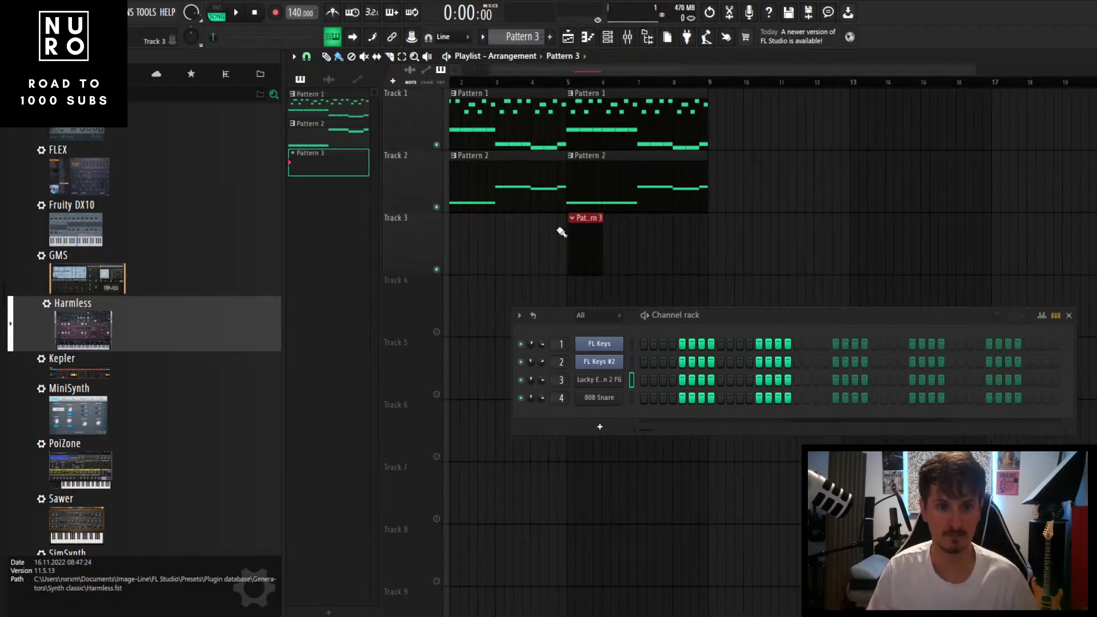
pyautogui.moveTo(596, 242); pyautogui.dragTo(591, 244)
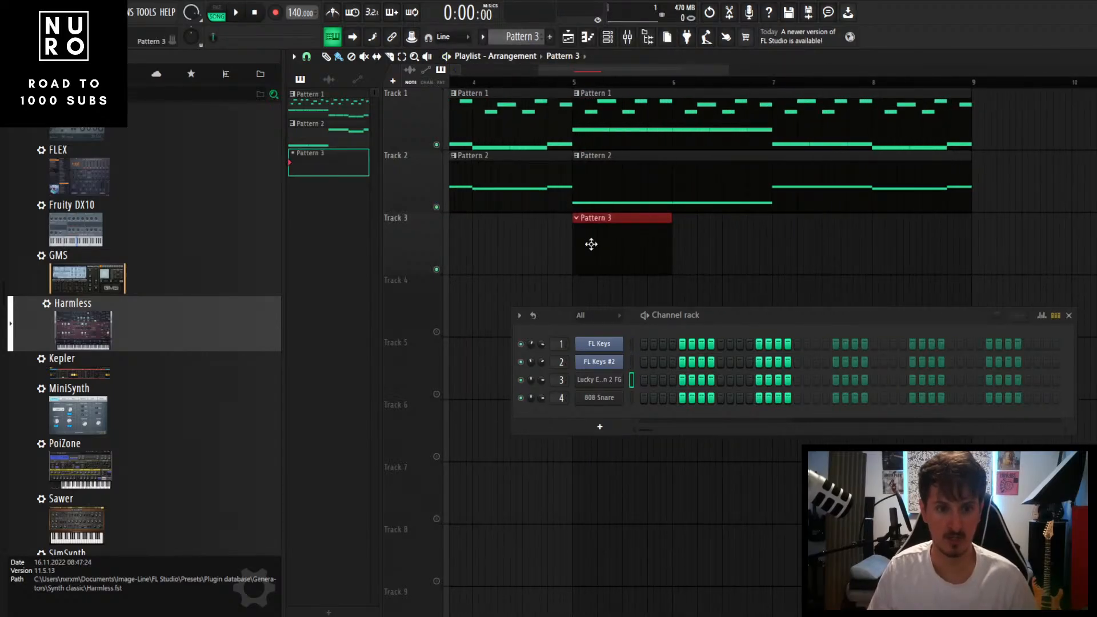
# Step: Open the piano roll of the Lucky Emerson 2 FG channel for Pattern 3, keeping the note grid empty
pyautogui.rightClick(611, 380)
pyautogui.click(593, 380)
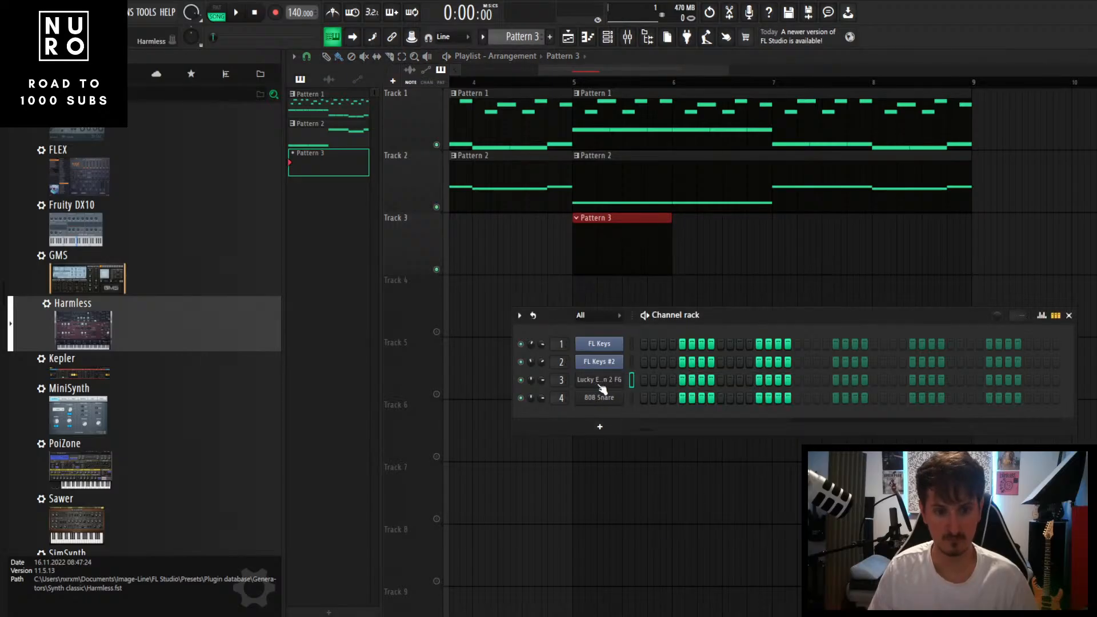
pyautogui.rightClick(600, 381)
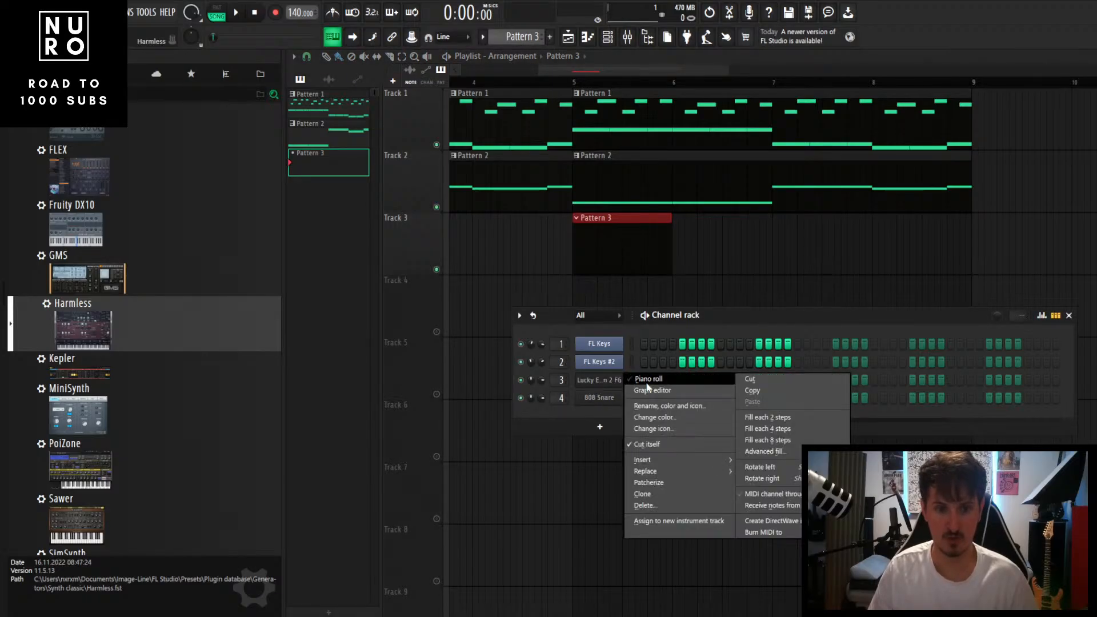
pyautogui.click(649, 380)
pyautogui.scroll(6, 571, 282)
pyautogui.moveTo(550, 275); pyautogui.dragTo(528, 273)
pyautogui.rightClick(529, 273)
pyautogui.scroll(1, 538, 266)
pyautogui.scroll(3, 540, 274)
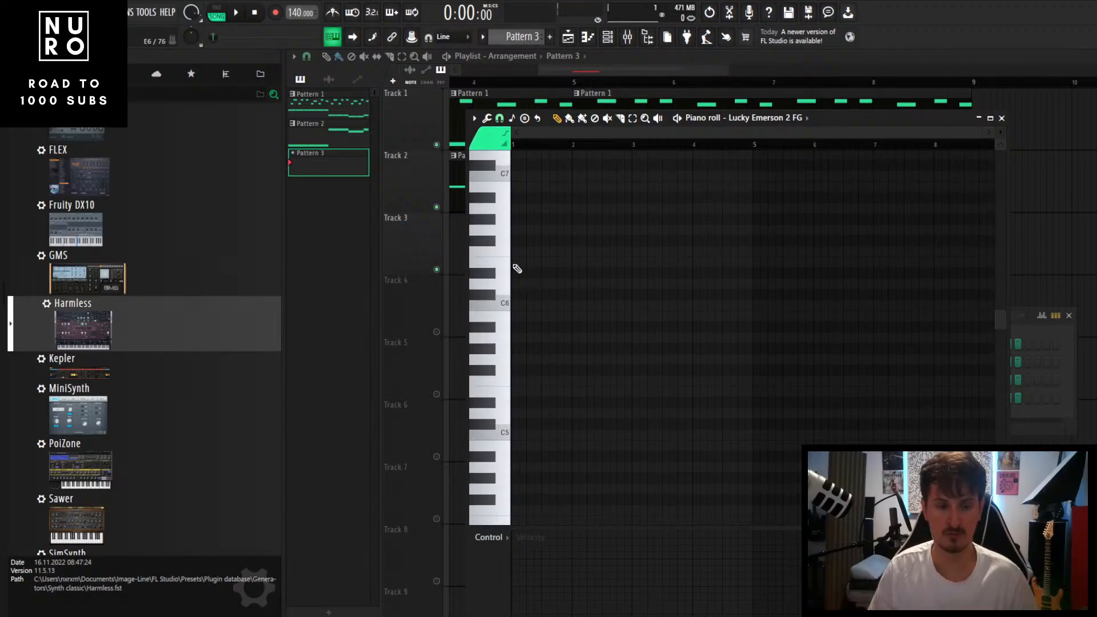
# Step: Draw a one-bar E6 note at bar 1 and an overlapping one-bar F6 note three quarters into bar 1, checking by playback
pyautogui.click(527, 263)
pyautogui.press('space')
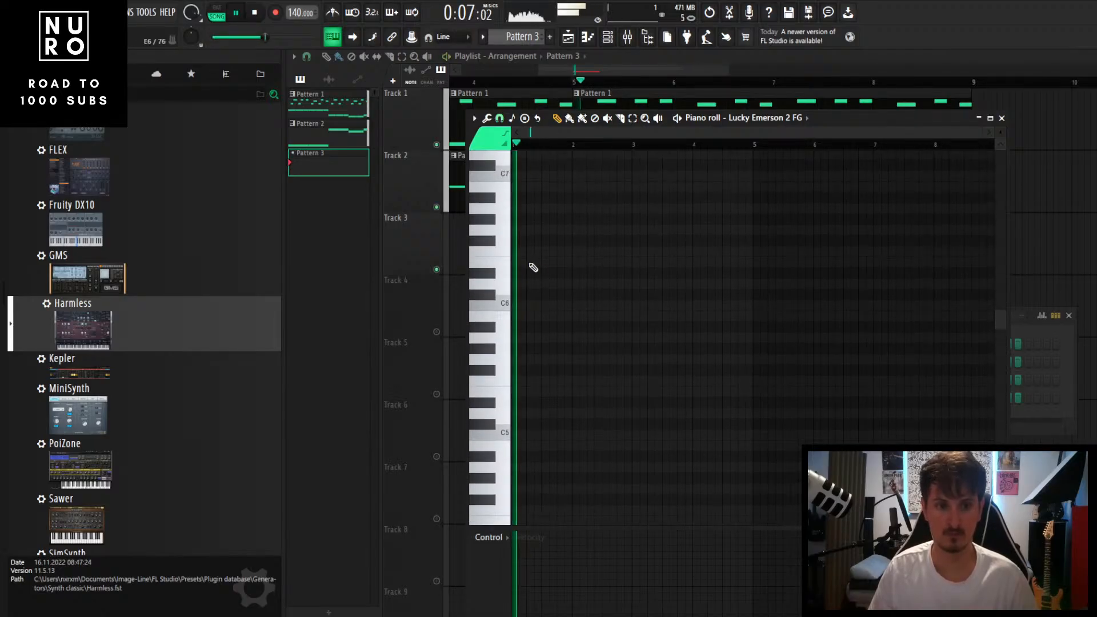
pyautogui.moveTo(533, 264); pyautogui.dragTo(582, 288)
pyautogui.scroll(2, 571, 313)
pyautogui.scroll(1, 595, 317)
pyautogui.press('space')
pyautogui.click(583, 274)
pyautogui.press('space')
pyautogui.scroll(-1, 588, 320)
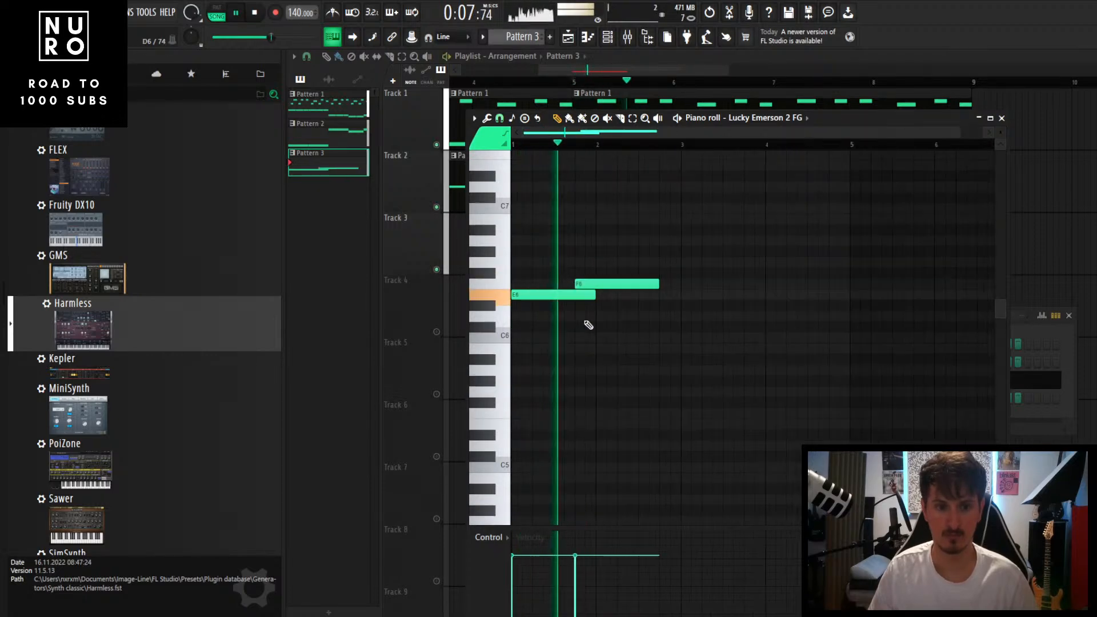
pyautogui.press('space')
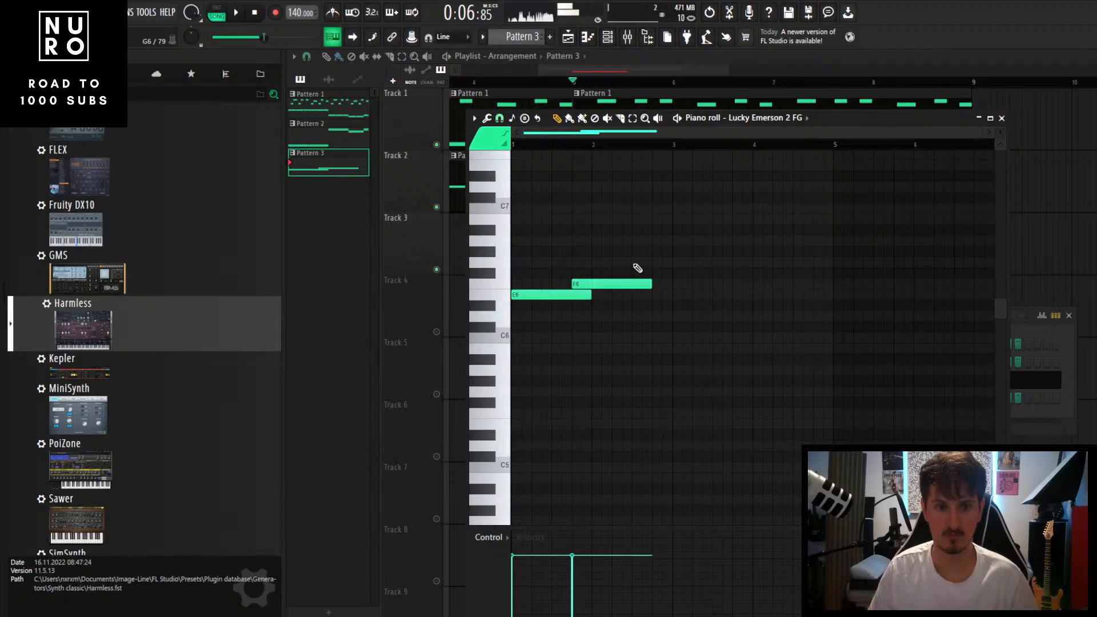
# Step: Add a G6 note midway through bar 2 and a short F6 note after the first F6, both ending at bar 3
pyautogui.click(633, 263)
pyautogui.click(672, 284)
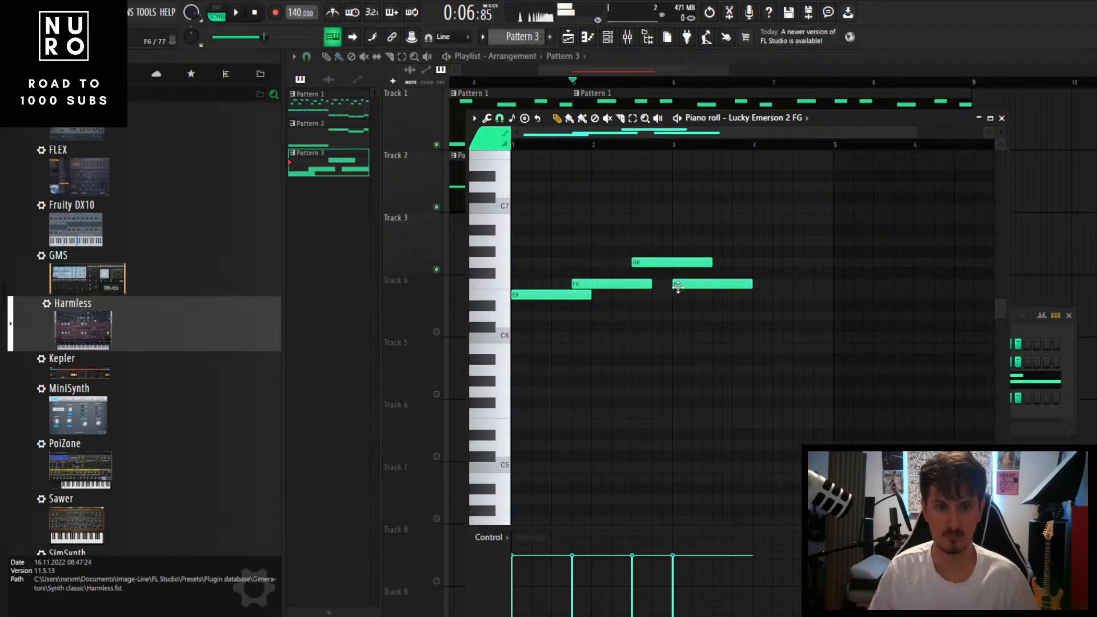
pyautogui.press('space')
pyautogui.moveTo(680, 285); pyautogui.dragTo(660, 287)
pyautogui.moveTo(729, 288); pyautogui.dragTo(671, 265)
pyautogui.press('space')
pyautogui.click(714, 273)
pyautogui.rightClick(715, 271)
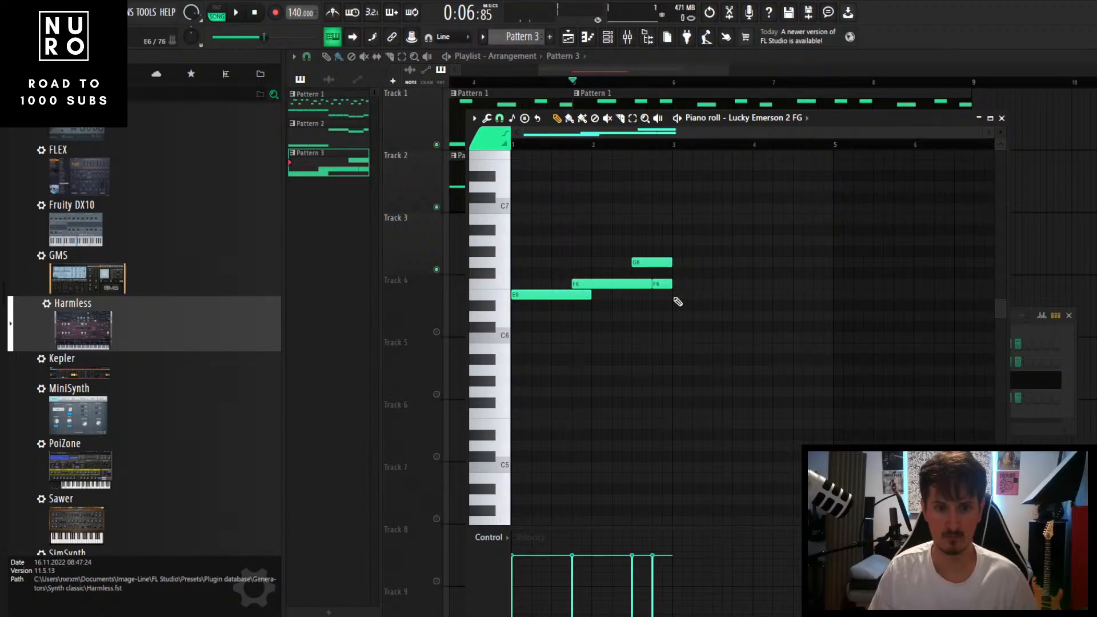
# Step: Add C6 at bar 3, B5 midway through bar 3 and C6 at bar 4, extending the last note to bar 5
pyautogui.moveTo(675, 315)
pyautogui.mouseDown()
pyautogui.moveTo(674, 343)
pyautogui.moveTo(713, 352)
pyautogui.mouseUp()
pyautogui.press('space')
pyautogui.click(757, 340)
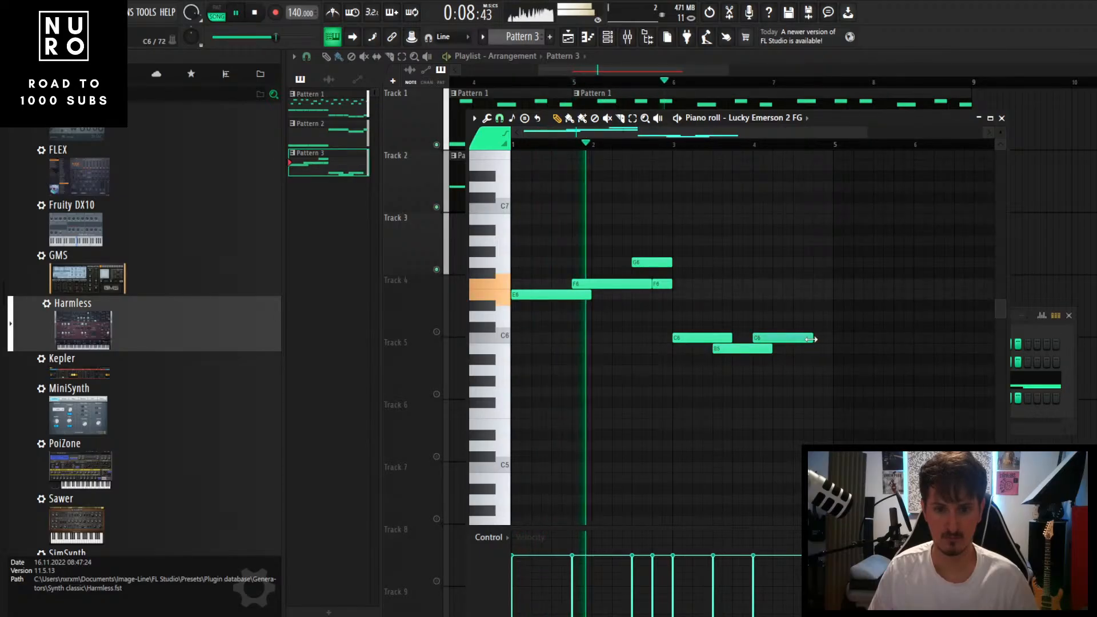
pyautogui.moveTo(811, 339); pyautogui.dragTo(833, 339)
pyautogui.scroll(-2, 749, 421)
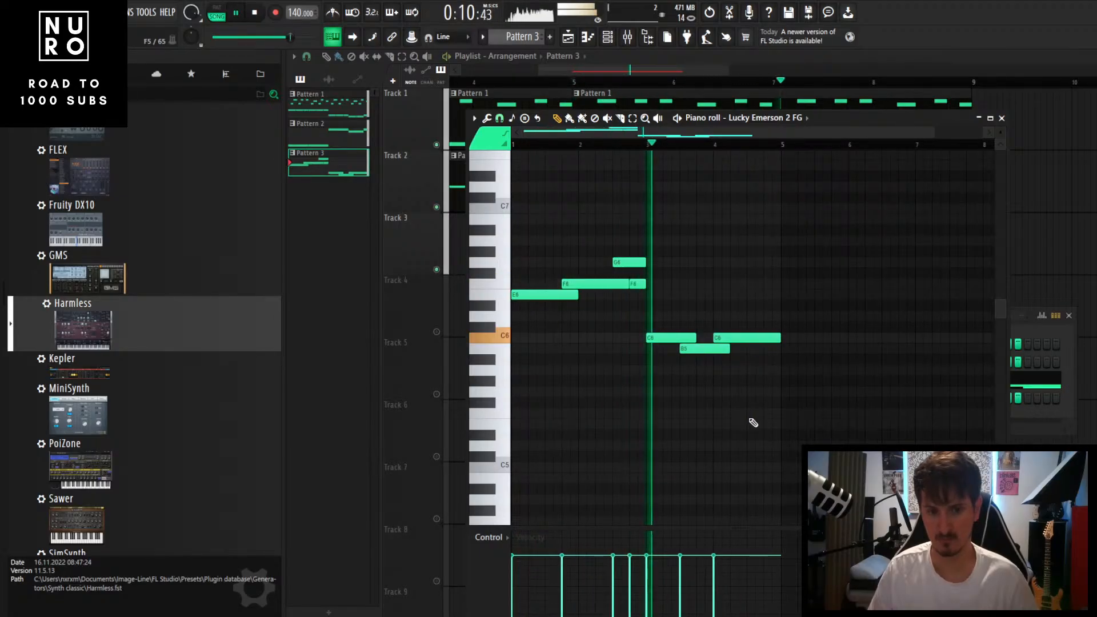
# Step: Lengthen the bar 3 C6 to one bar, shift B5 and the final C6 a quarter bar right, end the melody at bar 5 and play it
pyautogui.press('space')
pyautogui.moveTo(695, 350); pyautogui.dragTo(725, 339)
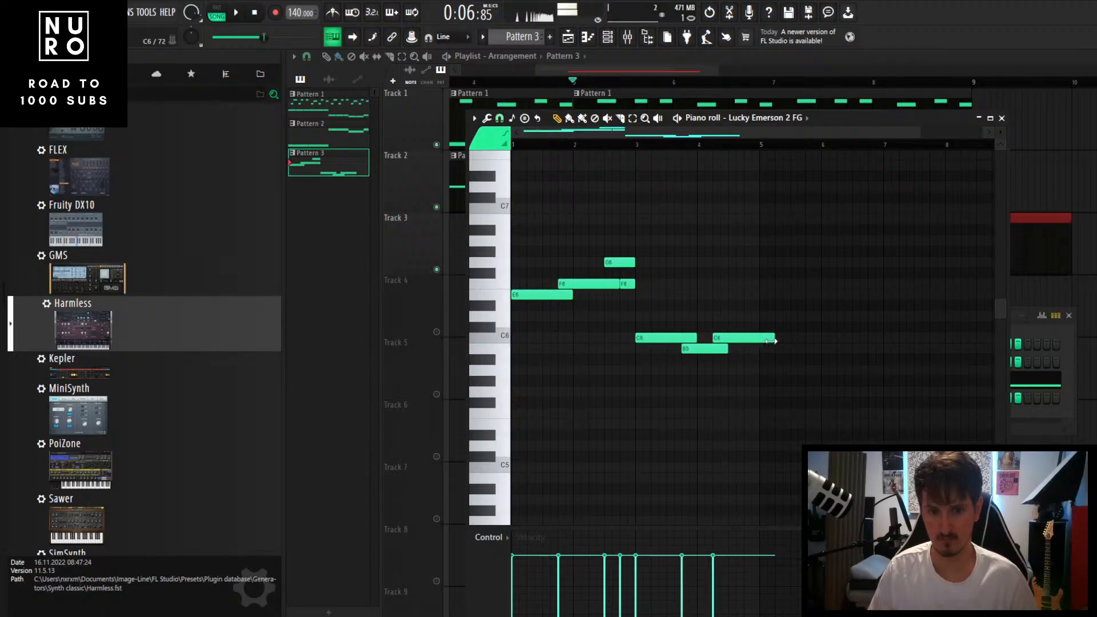
pyautogui.press('space')
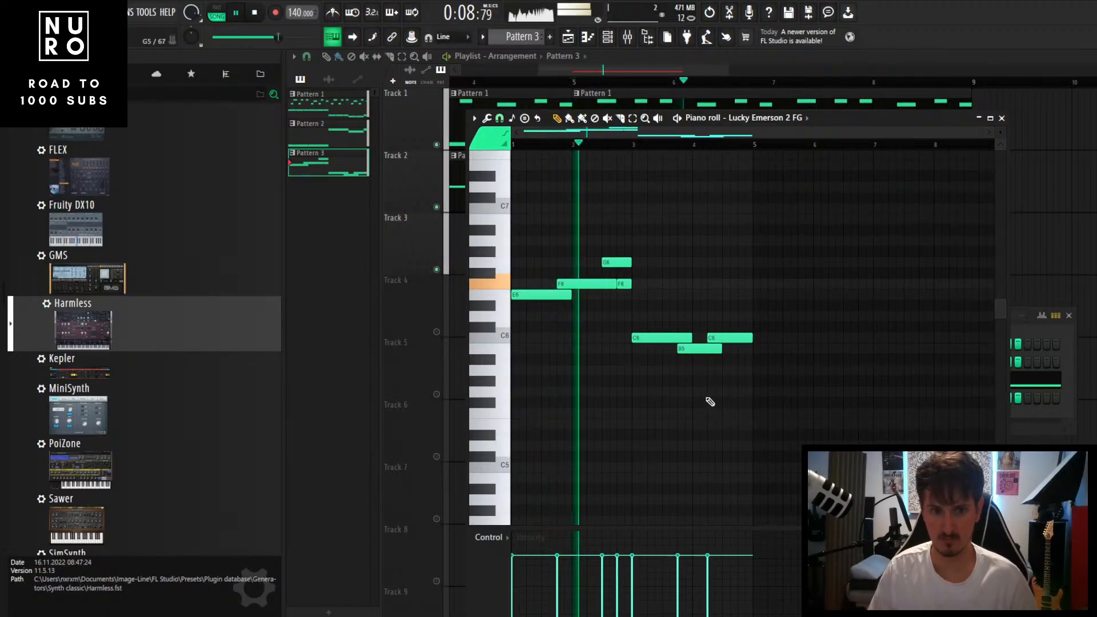
pyautogui.scroll(1, 743, 429)
pyautogui.scroll(-2, 747, 435)
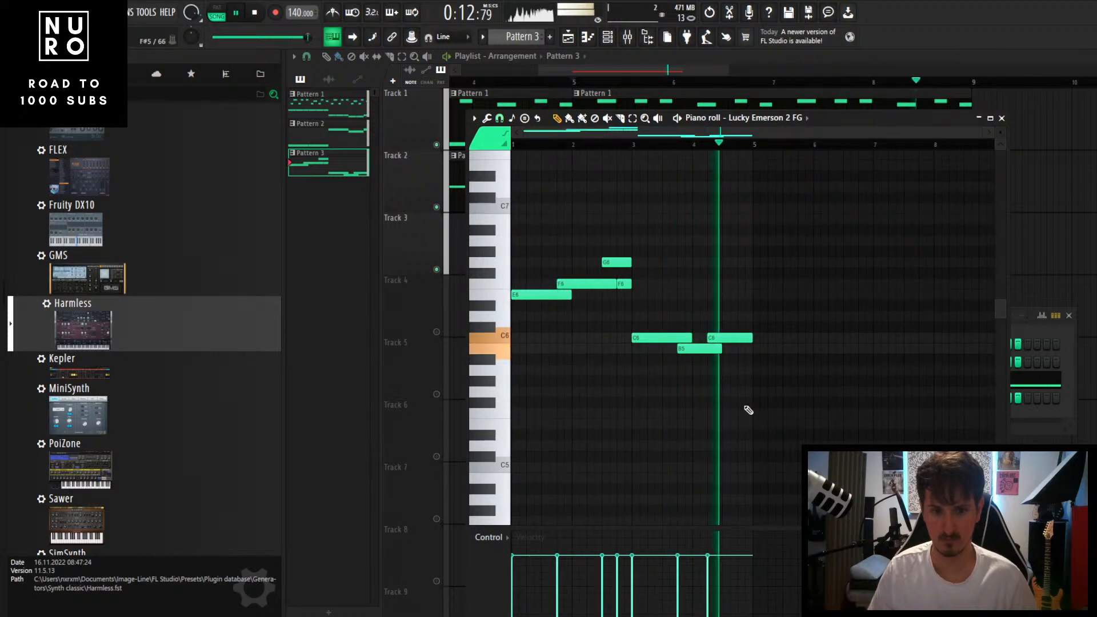
pyautogui.press('space')
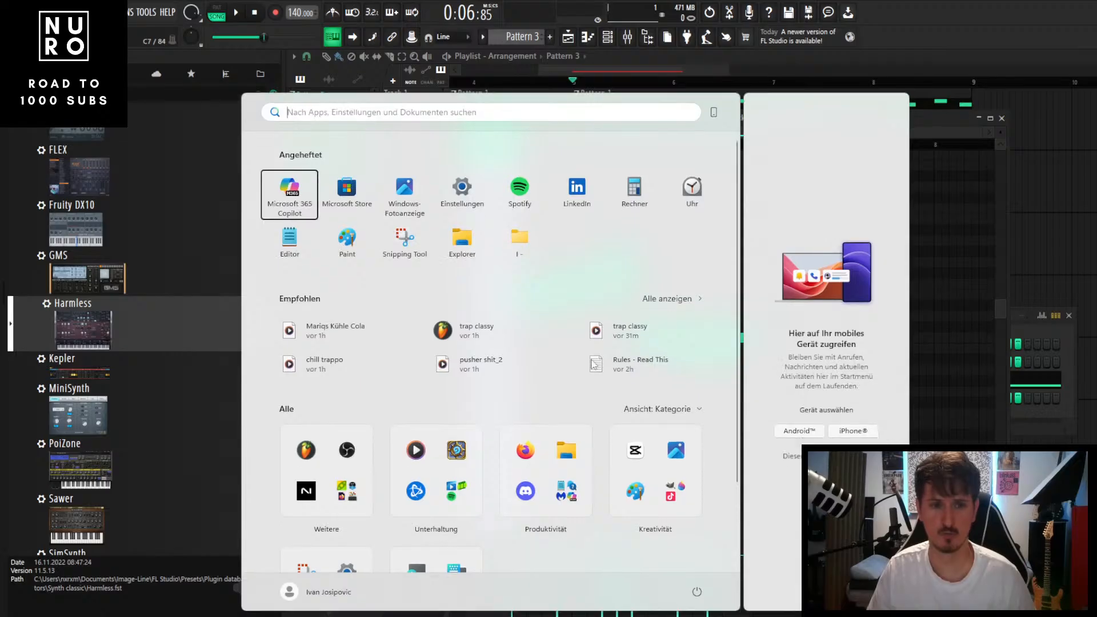
# Step: Transpose all notes of the melody up one octave, listen to it and close the piano roll
pyautogui.press('super')
pyautogui.press('super')
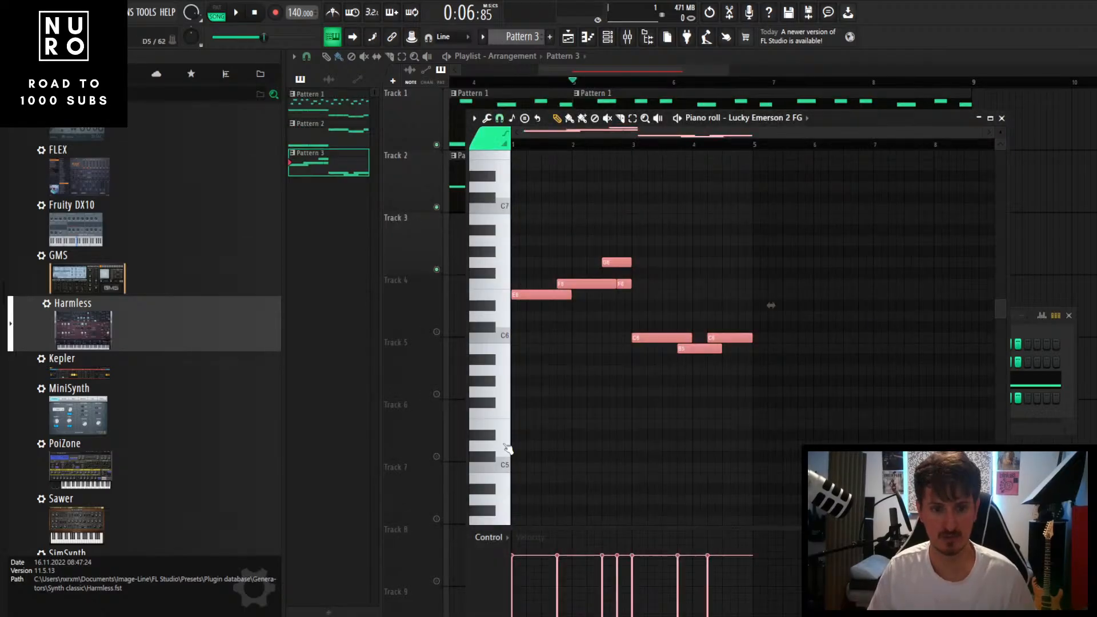
pyautogui.press('space')
pyautogui.keyDown('ctrl'); pyautogui.click(710, 392); pyautogui.keyUp('ctrl')
pyautogui.scroll(3, 717, 411)
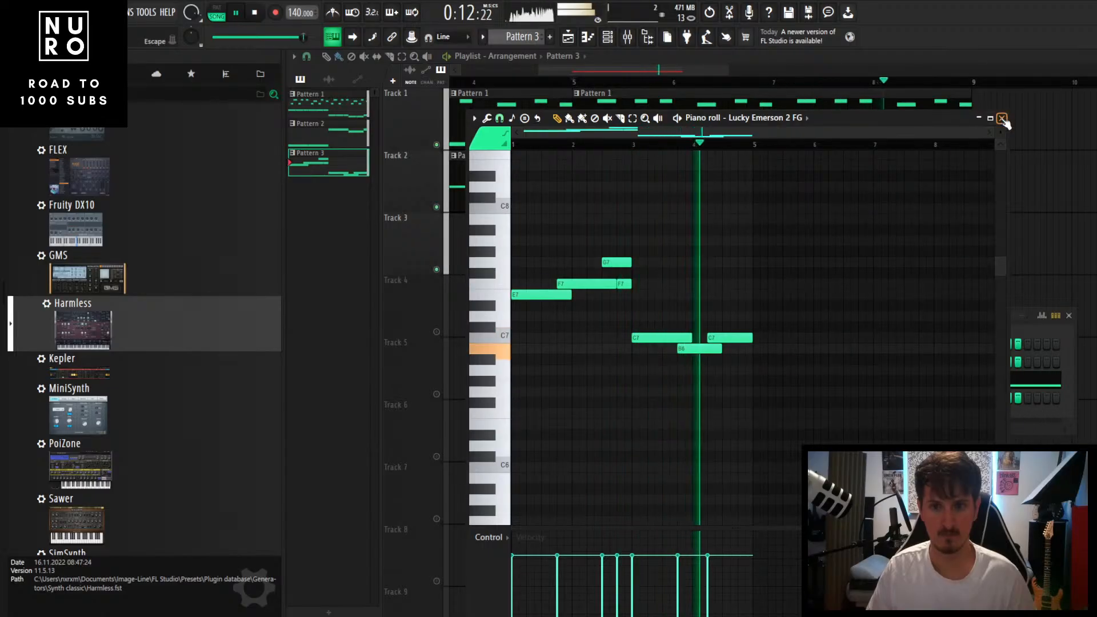
pyautogui.click(1002, 118)
pyautogui.press('space')
# Step: Play back the arrangement from bar 5 to hear the Pattern 3 melody with the other two patterns
pyautogui.scroll(-2, 667, 235)
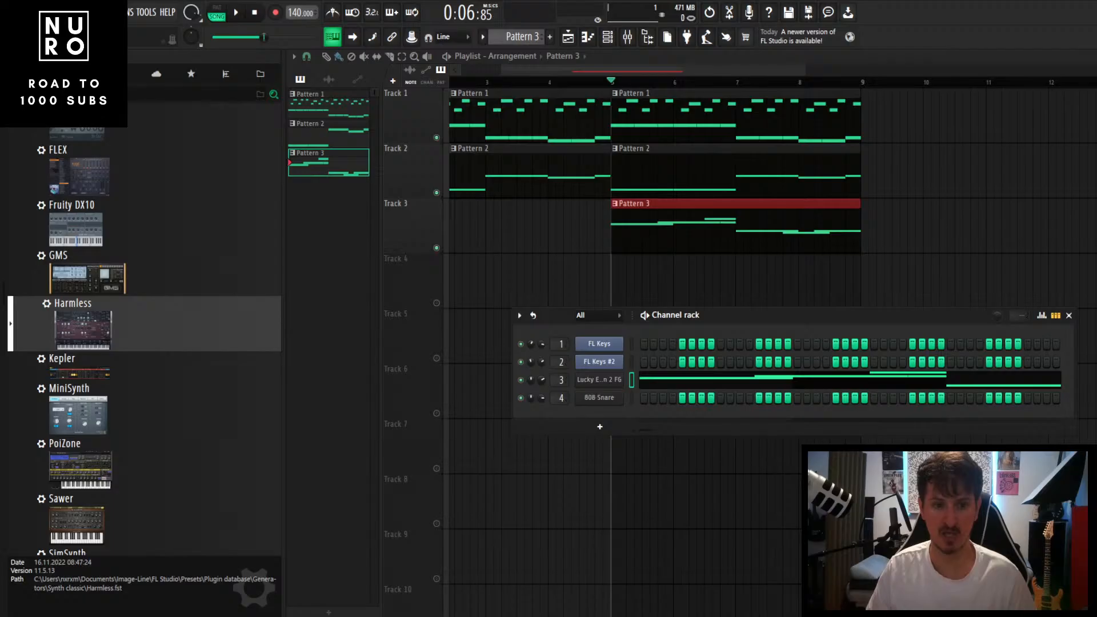
pyautogui.scroll(-2, 653, 203)
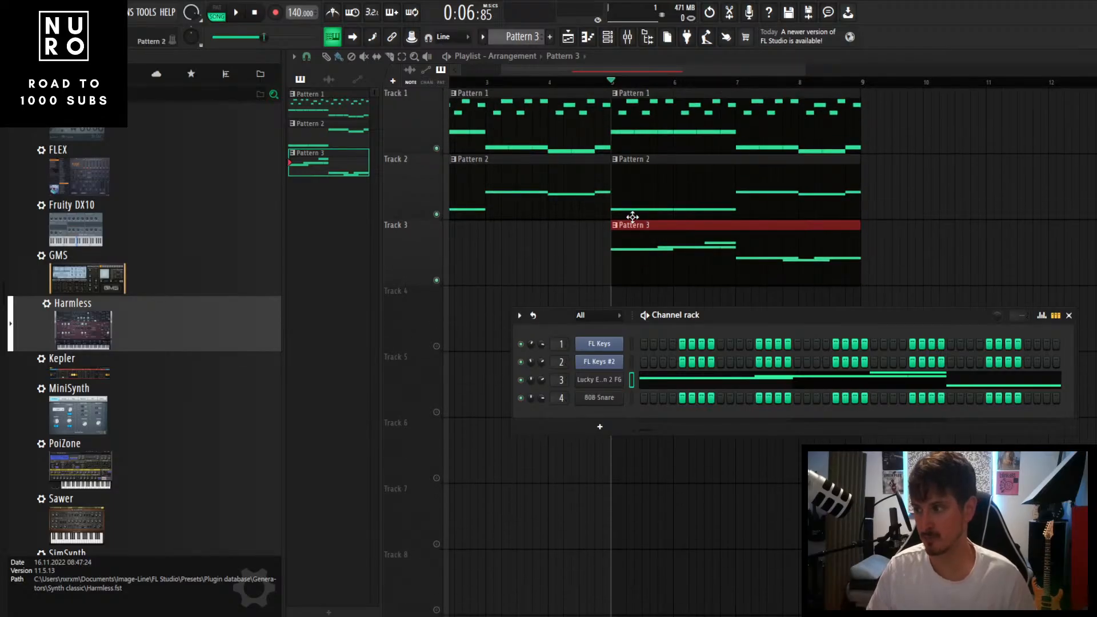
pyautogui.press('space')
pyautogui.scroll(-4, 690, 255)
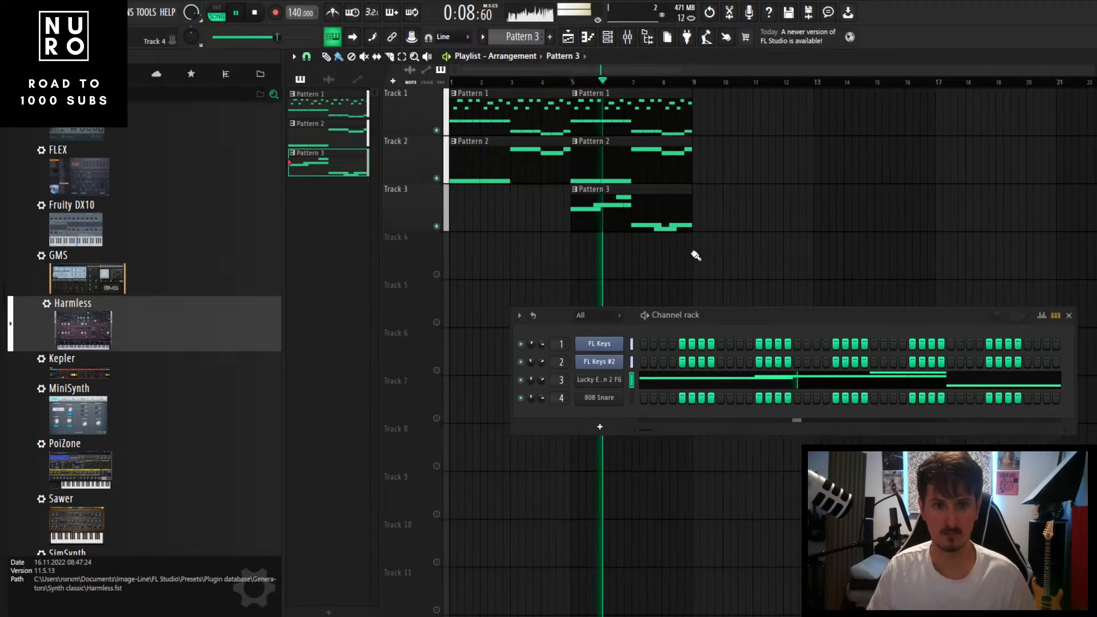
pyautogui.scroll(-1, 672, 260)
pyautogui.scroll(2, 671, 260)
pyautogui.scroll(1, 672, 261)
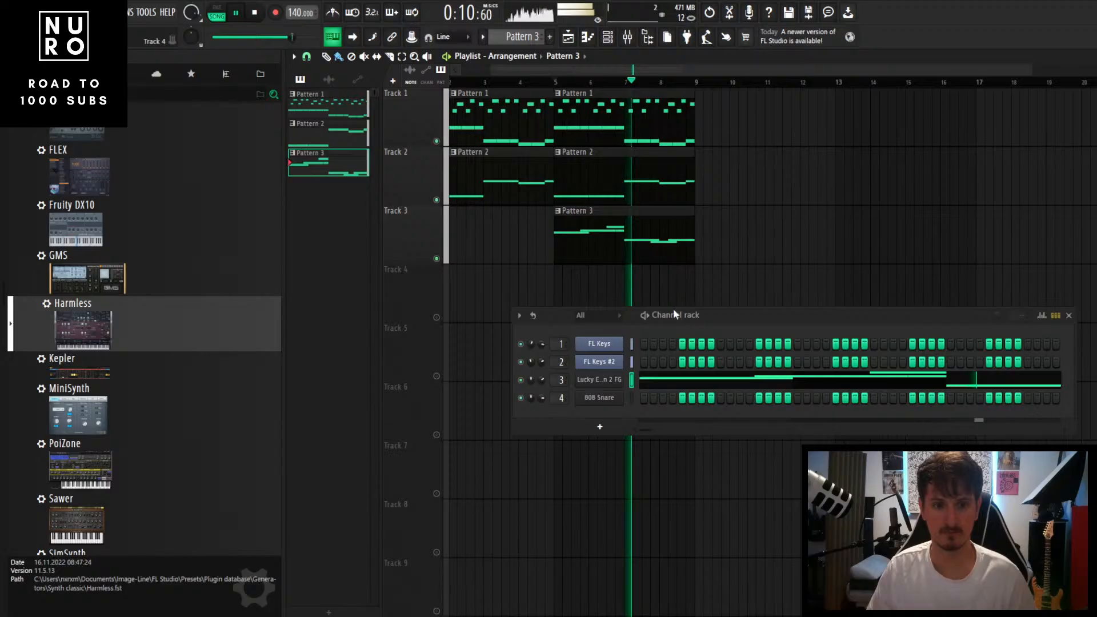
# Step: Hide the browser to widen the playlist, reposition the channel rack below the clips and stop playback
pyautogui.moveTo(718, 319); pyautogui.dragTo(677, 359)
pyautogui.click(284, 311)
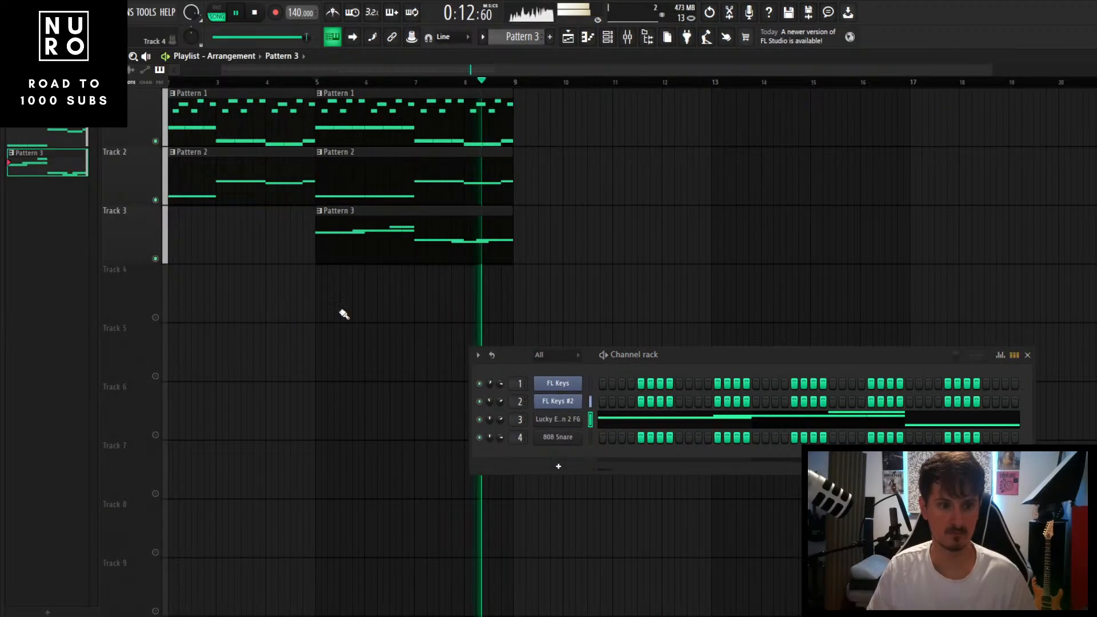
pyautogui.moveTo(746, 359); pyautogui.dragTo(628, 332)
pyautogui.press('space')
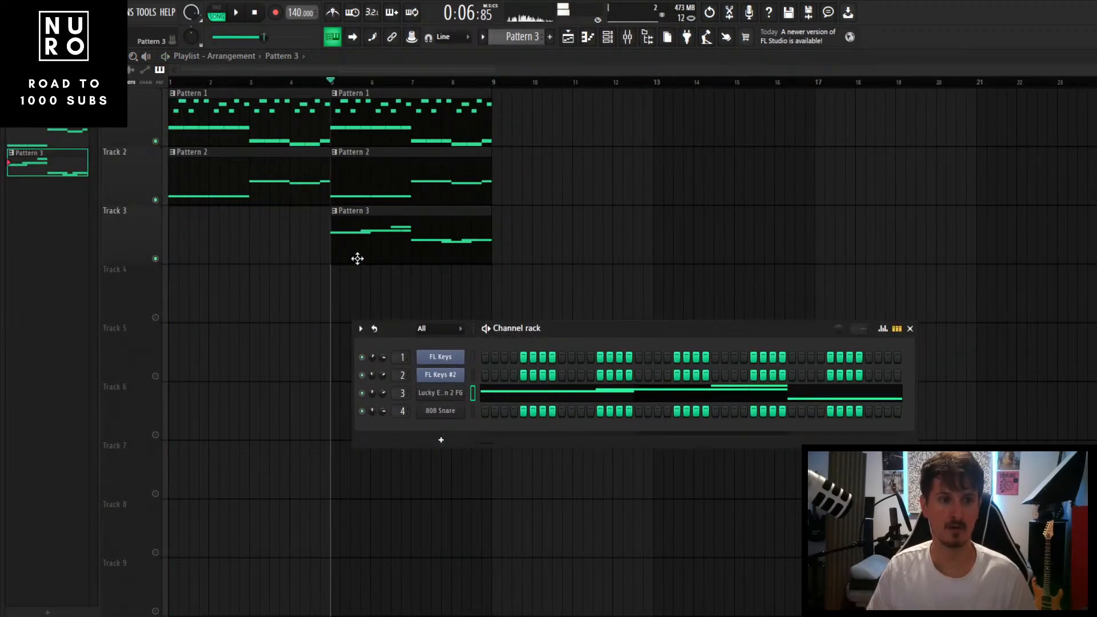
# Step: Solo Track 3 to listen to the melody alone, and unmute Track 2 and Track 1
pyautogui.scroll(2, 357, 258)
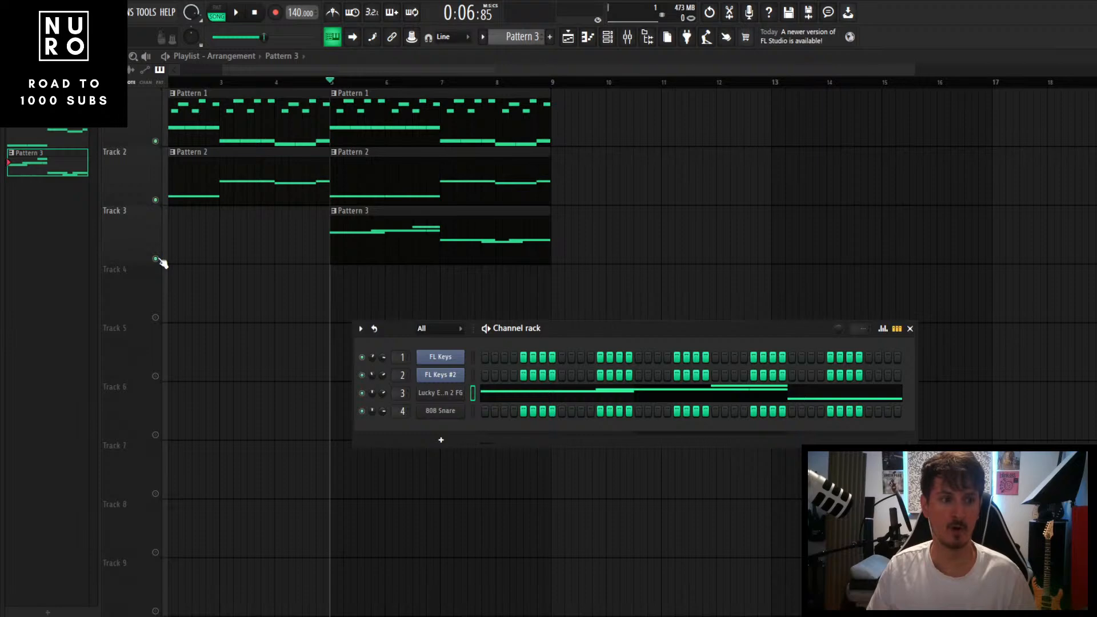
pyautogui.keyDown('ctrl'); pyautogui.click(155, 258); pyautogui.keyUp('ctrl')
pyautogui.press('space')
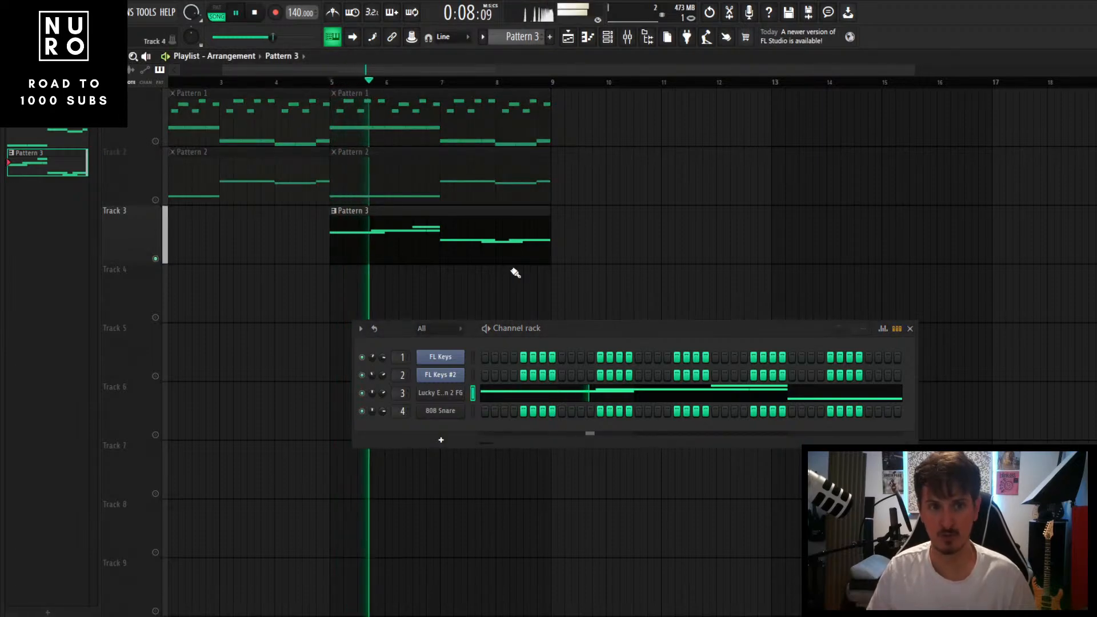
pyautogui.press('space')
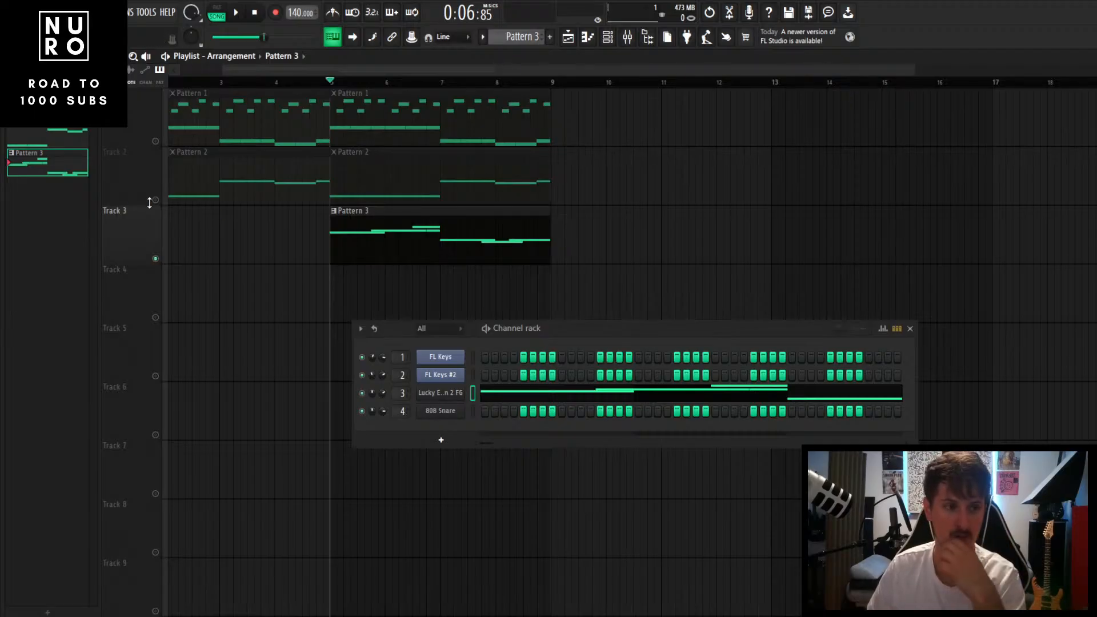
pyautogui.click(156, 200)
pyautogui.click(156, 142)
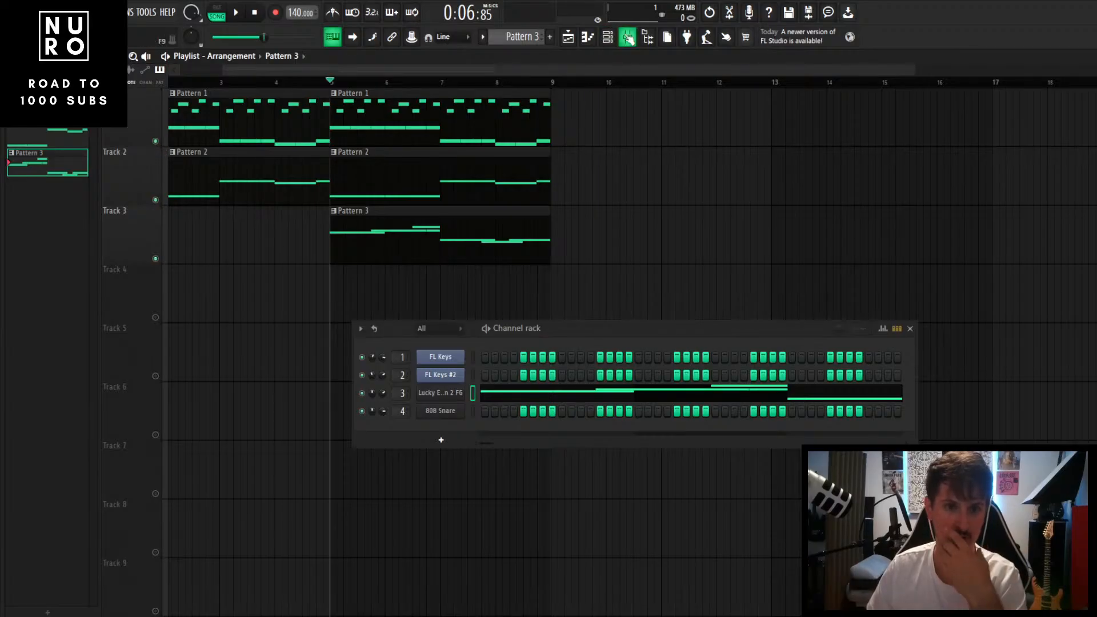
# Step: Open the mixer, restore it from full size to a floating window and place it lower over the playlist
pyautogui.click(627, 38)
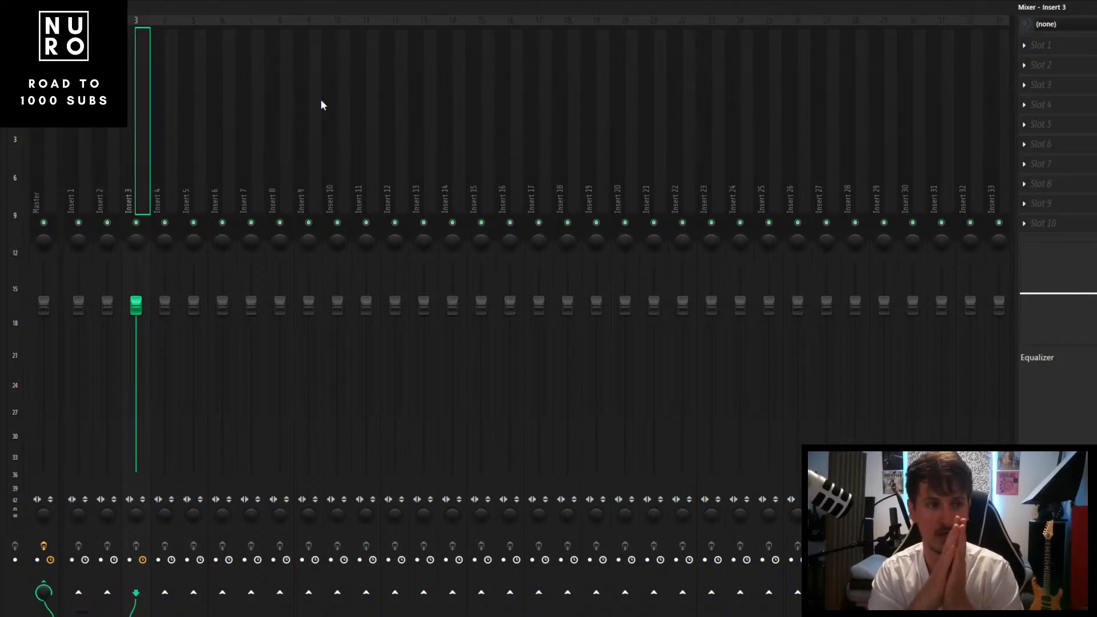
pyautogui.doubleClick(415, 11)
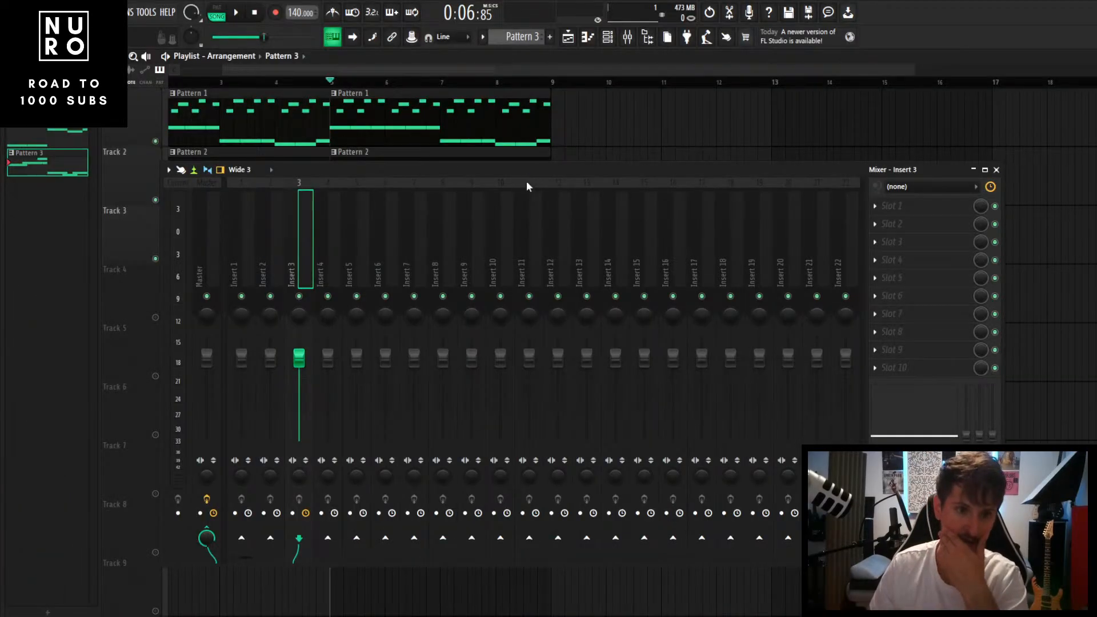
pyautogui.moveTo(527, 181); pyautogui.dragTo(553, 307)
# Step: Show the mixer track of the Lucky Emerson 2 FG channel from the channel rack and move the mixer up into full view
pyautogui.press('F6')
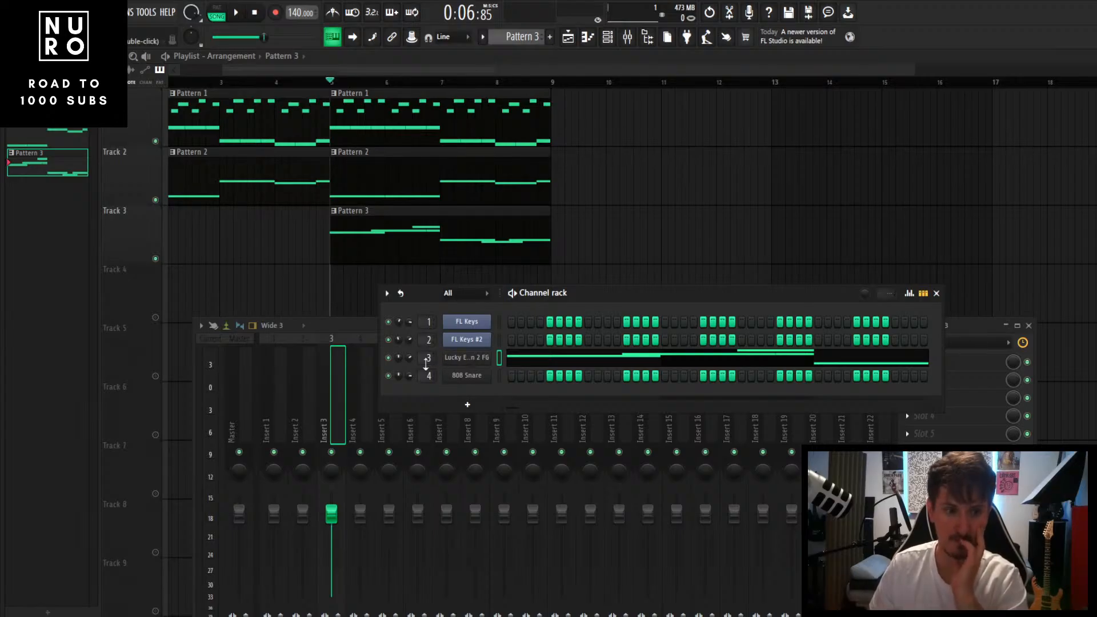
pyautogui.doubleClick(427, 358)
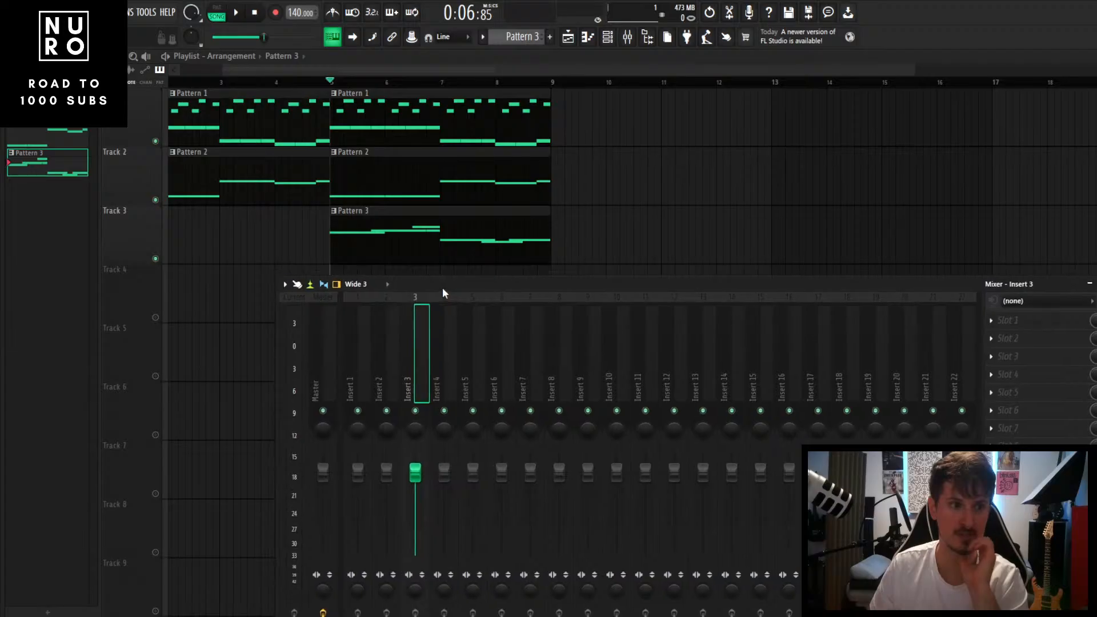
pyautogui.moveTo(443, 287); pyautogui.dragTo(367, 205)
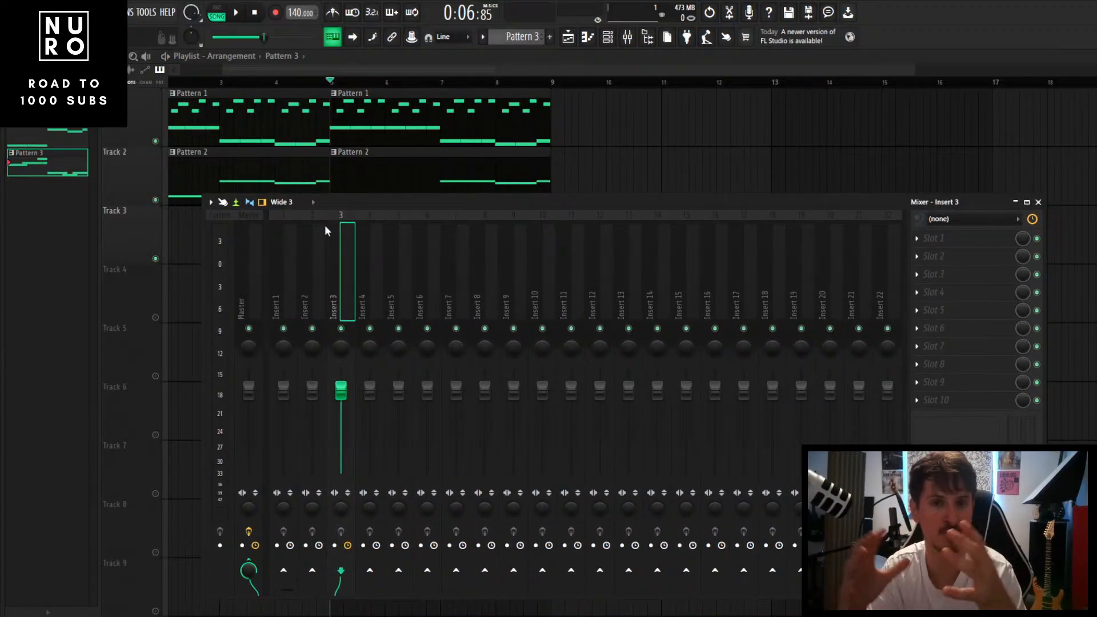
pyautogui.moveTo(470, 203); pyautogui.dragTo(496, 116)
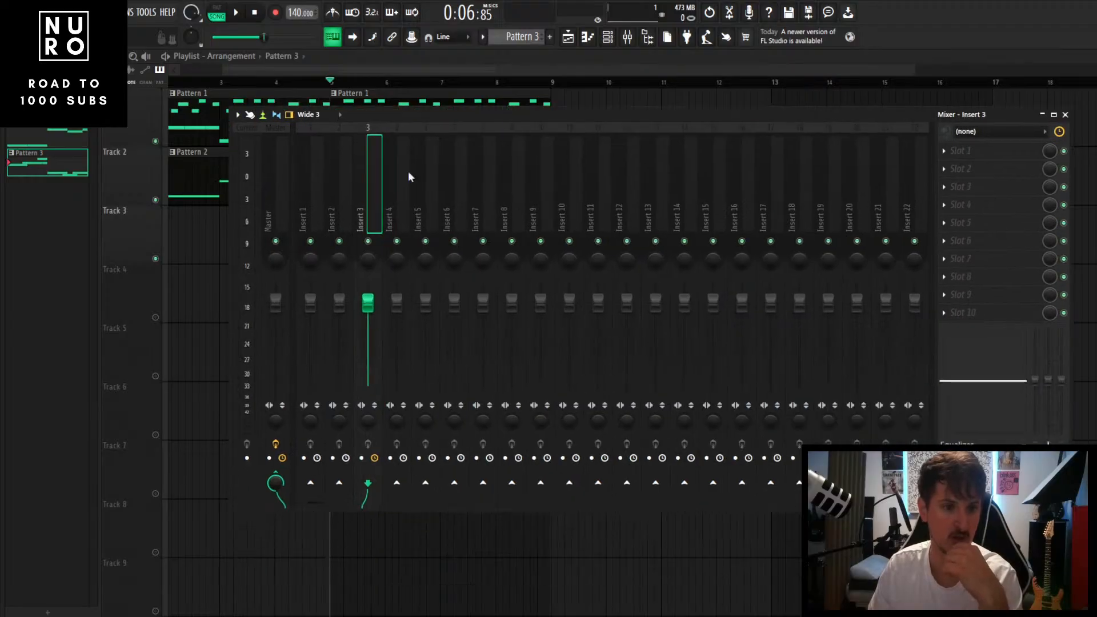
# Step: Select Insert 2, Insert 3, Insert 1 and the Master in turn to examine the mixer tracks and their effect slots
pyautogui.click(332, 212)
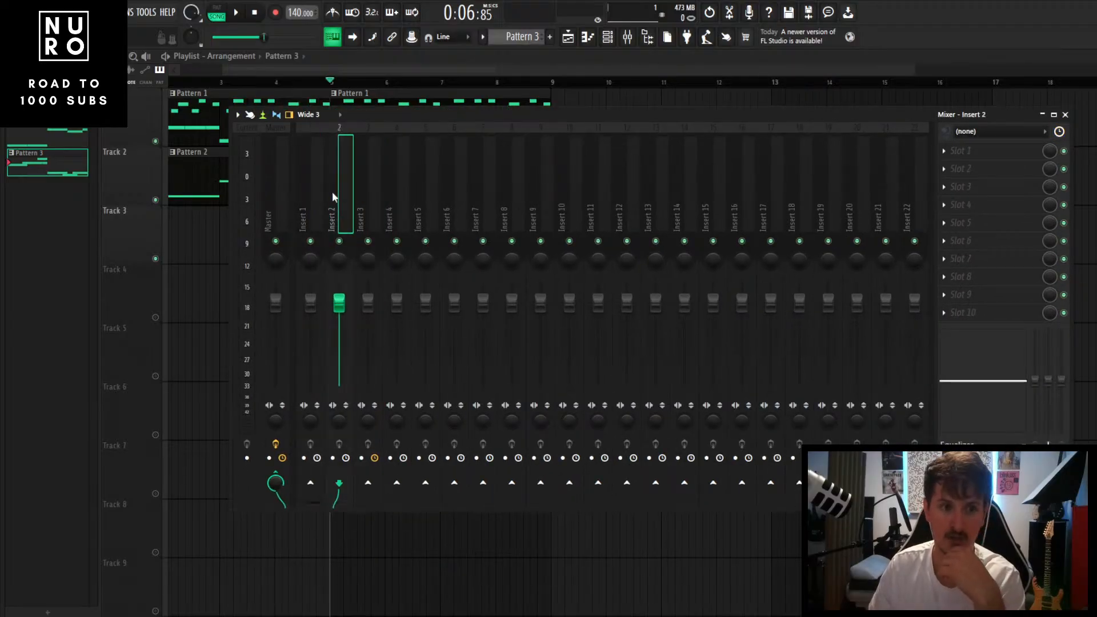
pyautogui.click(361, 213)
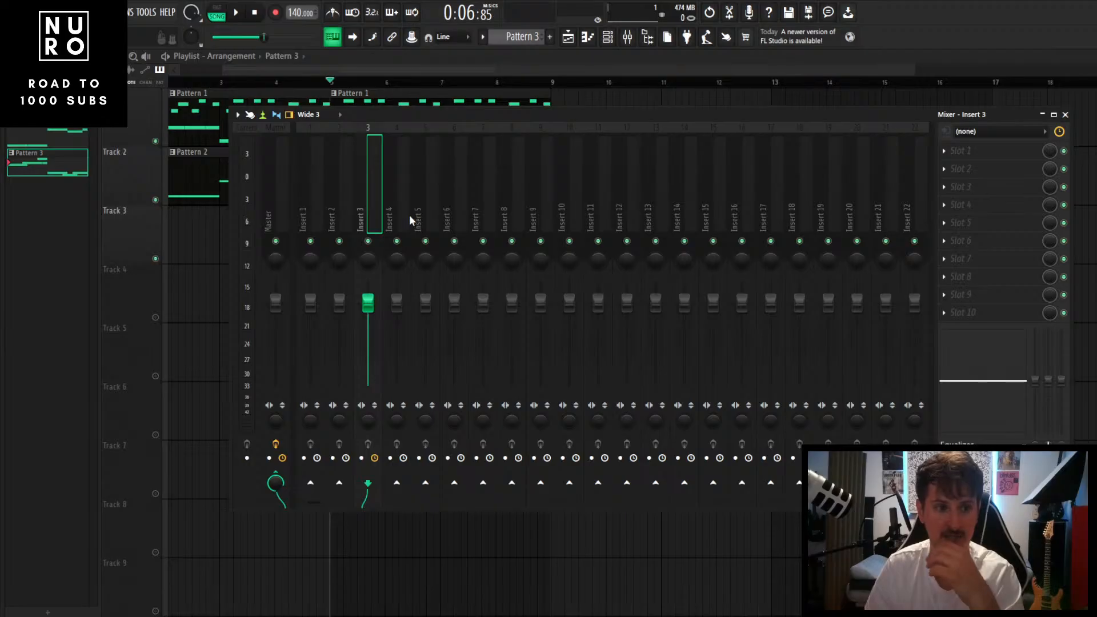
pyautogui.click(286, 192)
pyautogui.click(310, 209)
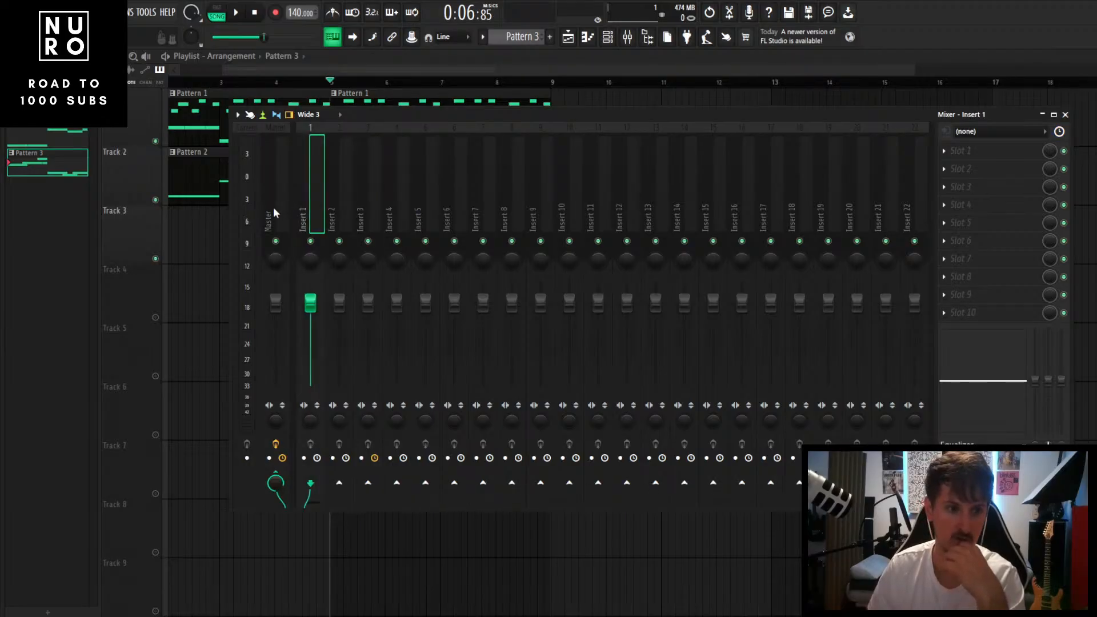
pyautogui.click(275, 210)
pyautogui.click(429, 210)
pyautogui.moveTo(461, 205); pyautogui.dragTo(277, 202)
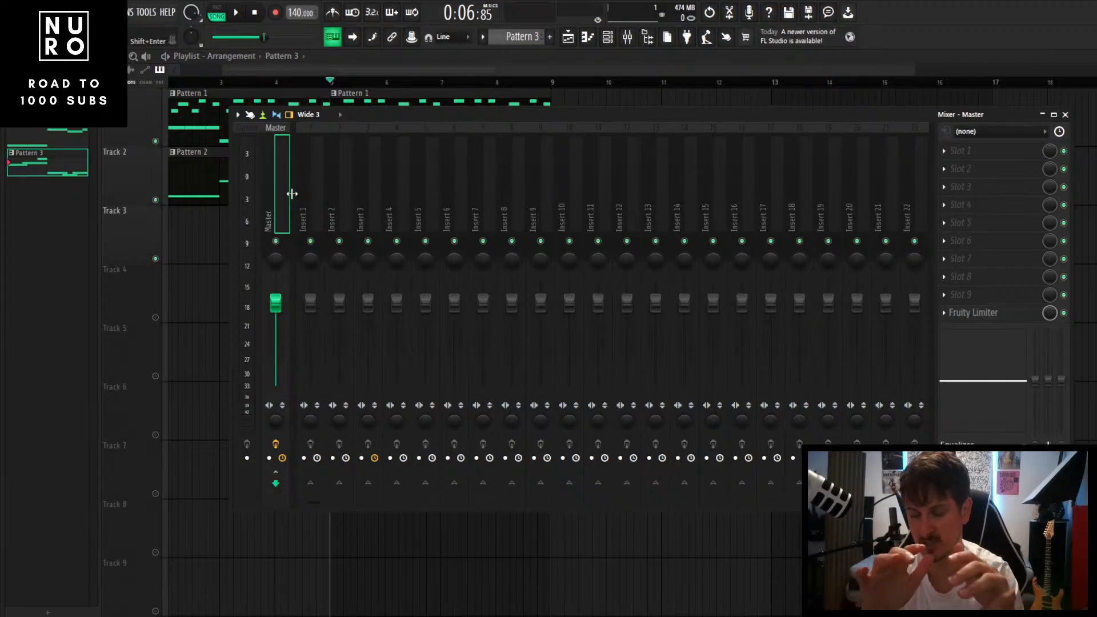
# Step: Mute Track 2 and Track 1 in the playlist and play the Pattern 3 melody alone with the mixer below the clips
pyautogui.moveTo(698, 114); pyautogui.dragTo(640, 298)
pyautogui.click(162, 199)
pyautogui.click(162, 143)
pyautogui.press('space')
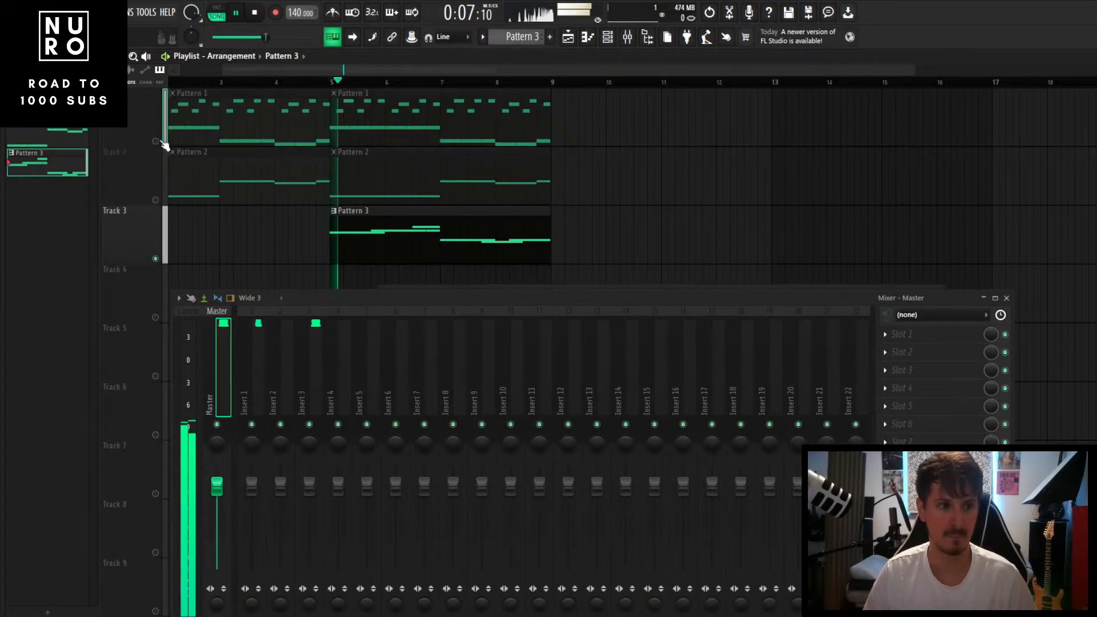
# Step: Select Insert 3 in the mixer to watch the melody's signal during playback, and stop the playback
pyautogui.click(307, 351)
pyautogui.moveTo(454, 300); pyautogui.dragTo(459, 231)
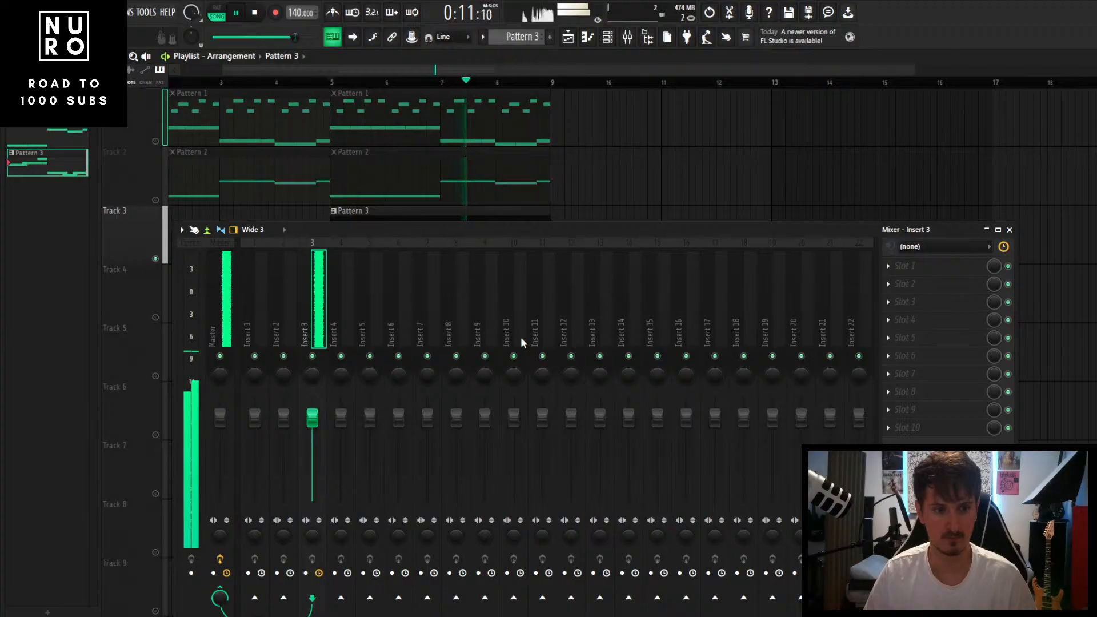
pyautogui.moveTo(574, 232); pyautogui.dragTo(577, 284)
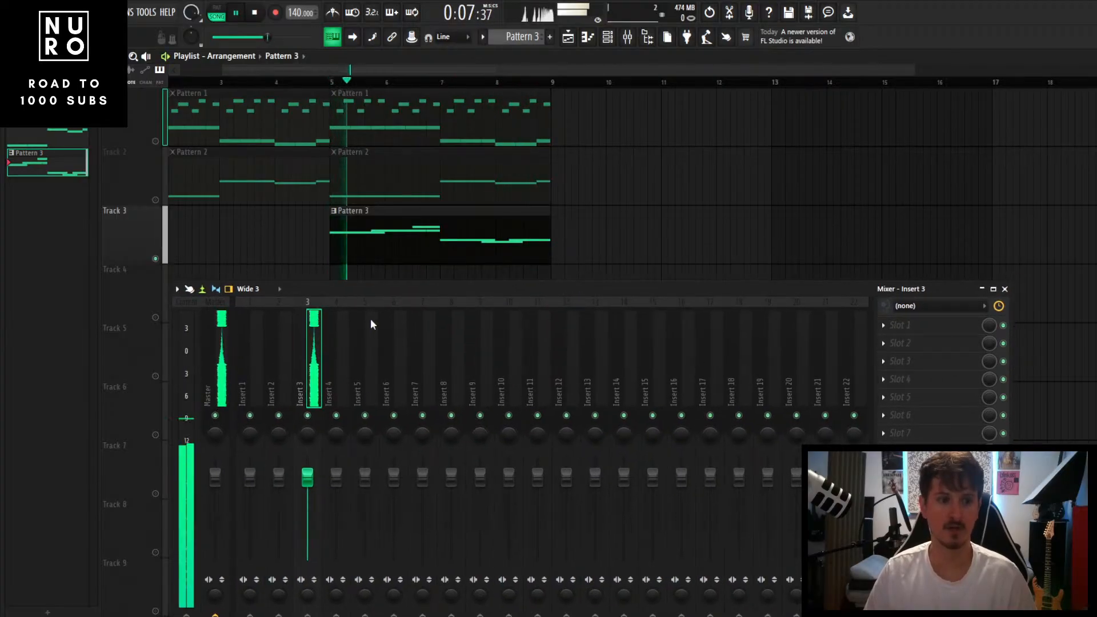
pyautogui.press('space')
# Step: Play a short bit of the melody again and compare the Master and Insert 3 tracks in the mixer
pyautogui.moveTo(427, 288); pyautogui.dragTo(413, 133)
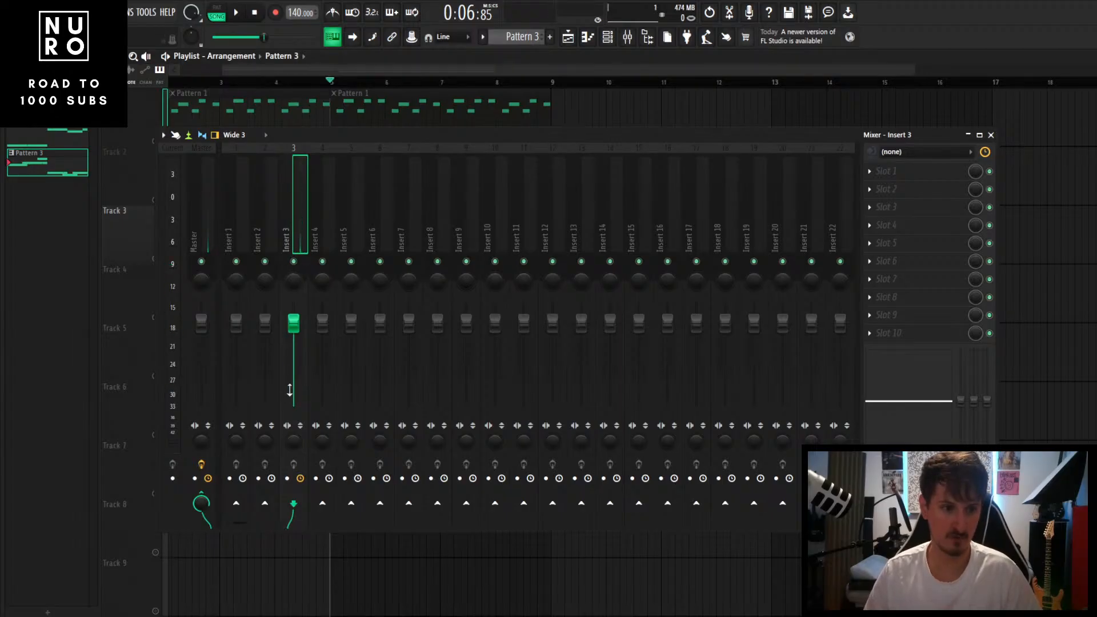
pyautogui.press('space')
pyautogui.press('space')
pyautogui.click(205, 205)
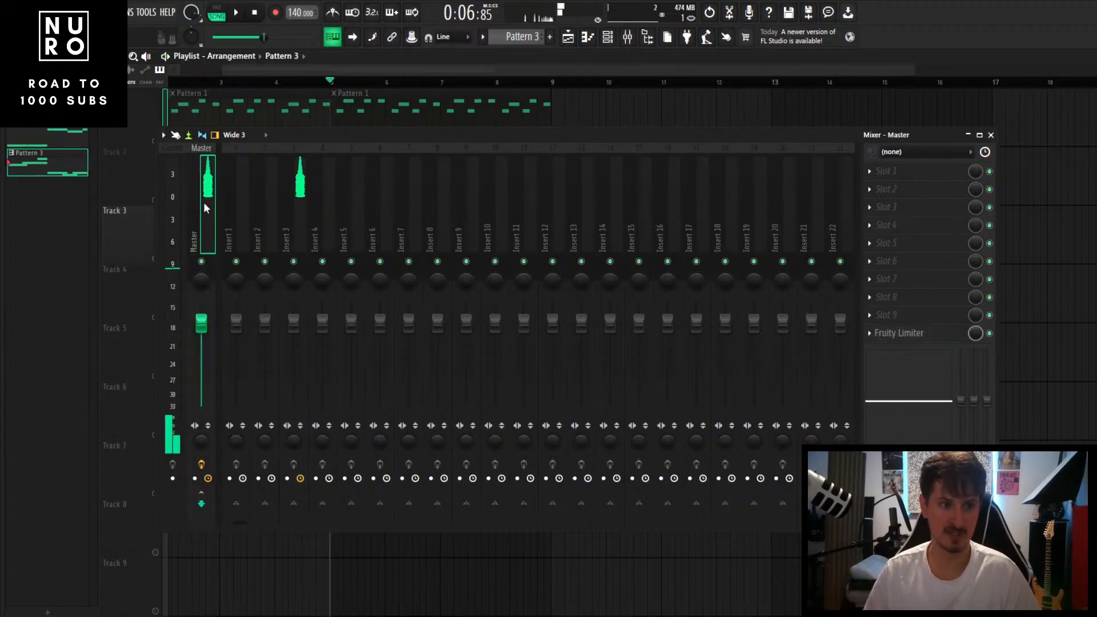
pyautogui.click(296, 225)
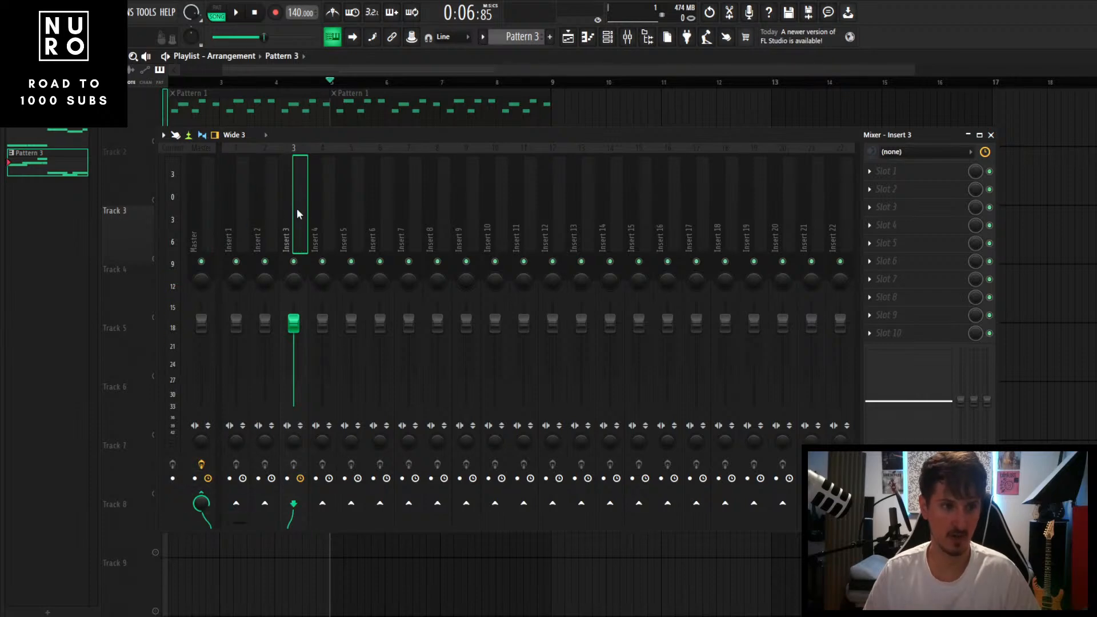
# Step: Load Fruity Parametric EQ 2 into slot 4 of Insert 3
pyautogui.moveTo(784, 151); pyautogui.dragTo(755, 164)
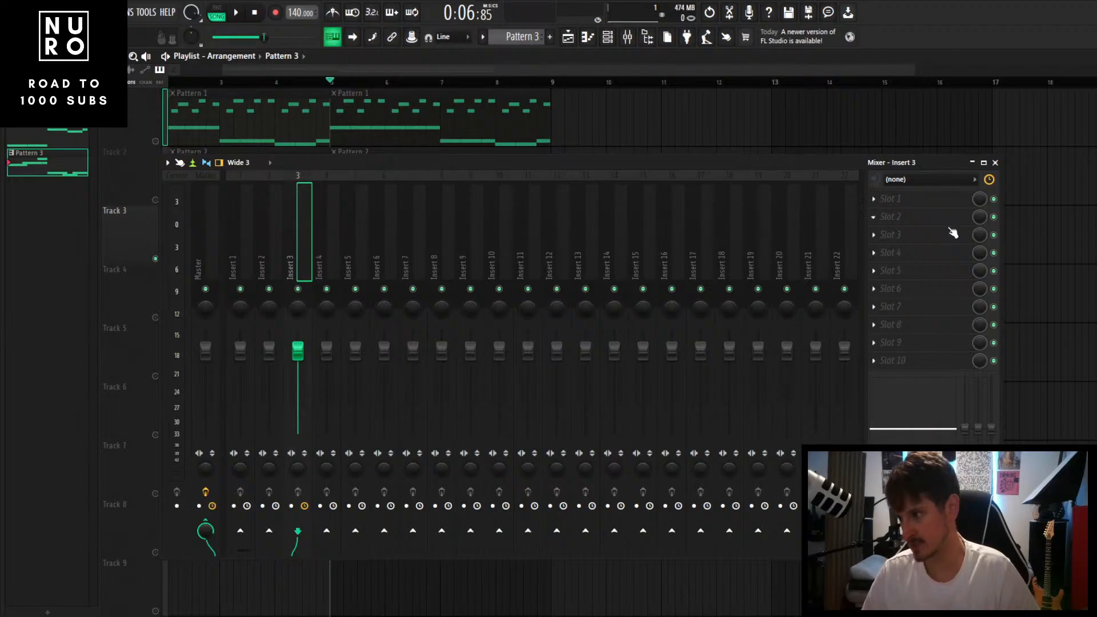
pyautogui.click(911, 195)
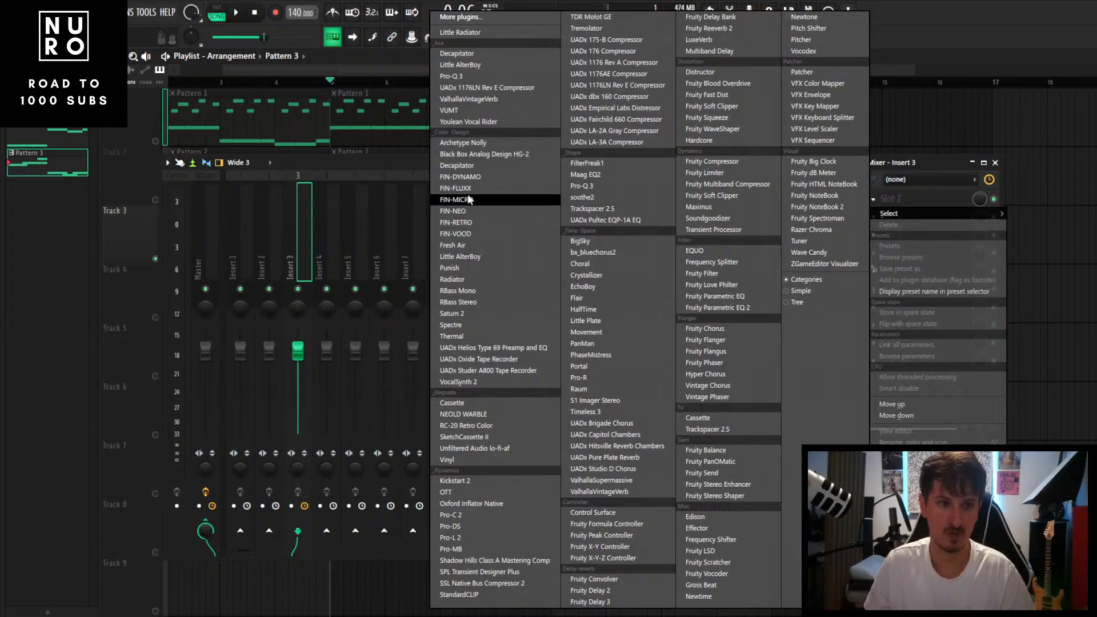
pyautogui.click(395, 154)
pyautogui.click(916, 254)
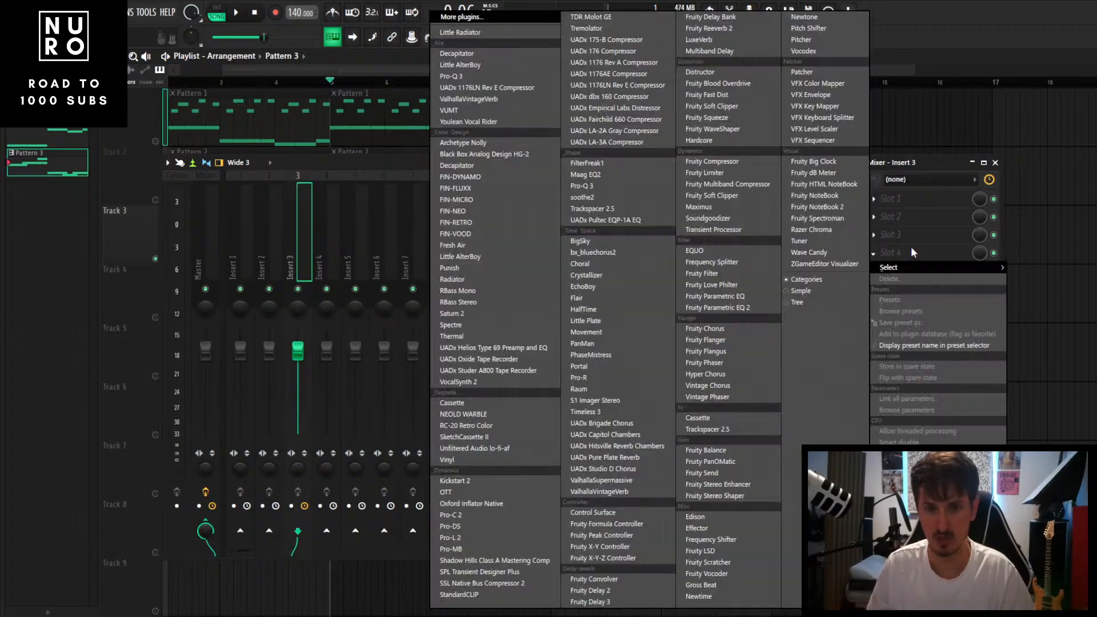
pyautogui.click(726, 307)
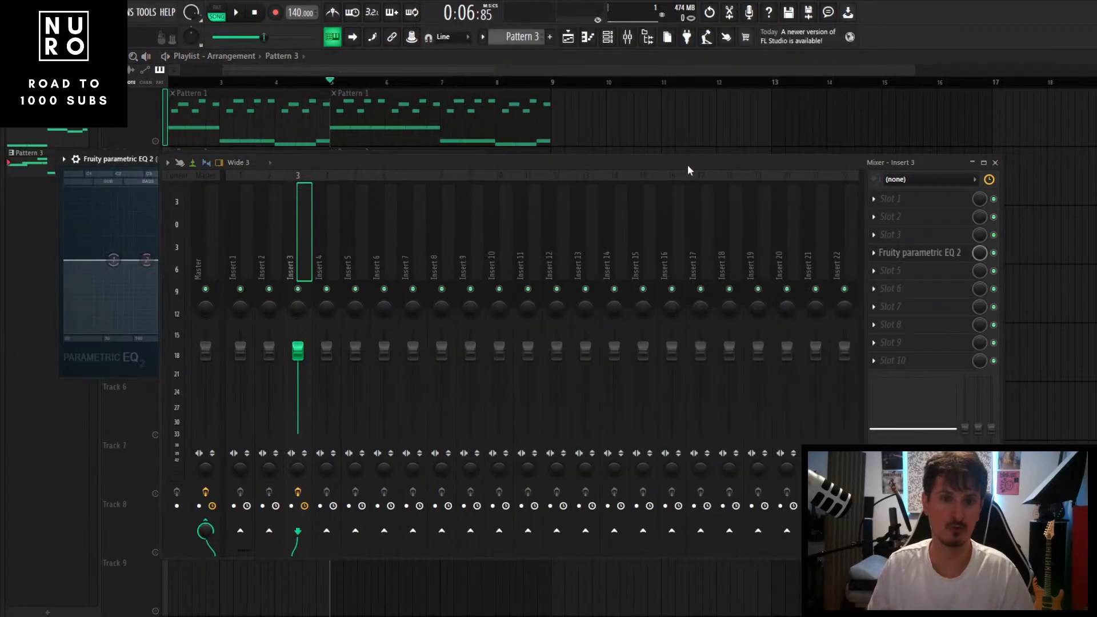
# Step: Arrange the Fruity Parametric EQ 2 window above the lowered mixer and toggle its Detached option
pyautogui.moveTo(688, 165); pyautogui.dragTo(653, 325)
pyautogui.moveTo(309, 160); pyautogui.dragTo(654, 80)
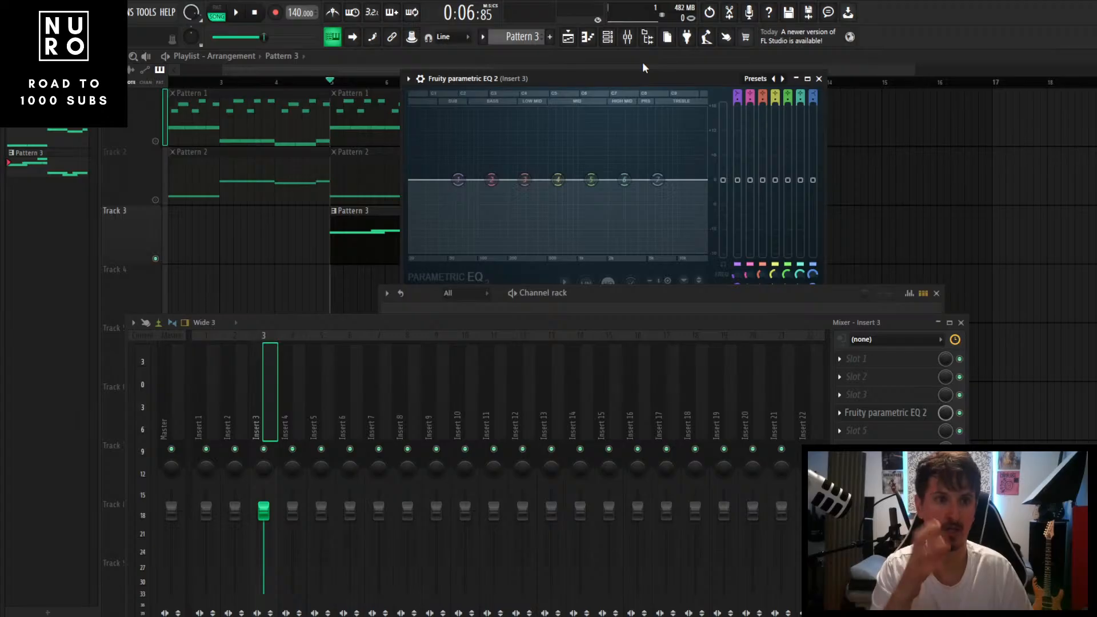
pyautogui.click(409, 78)
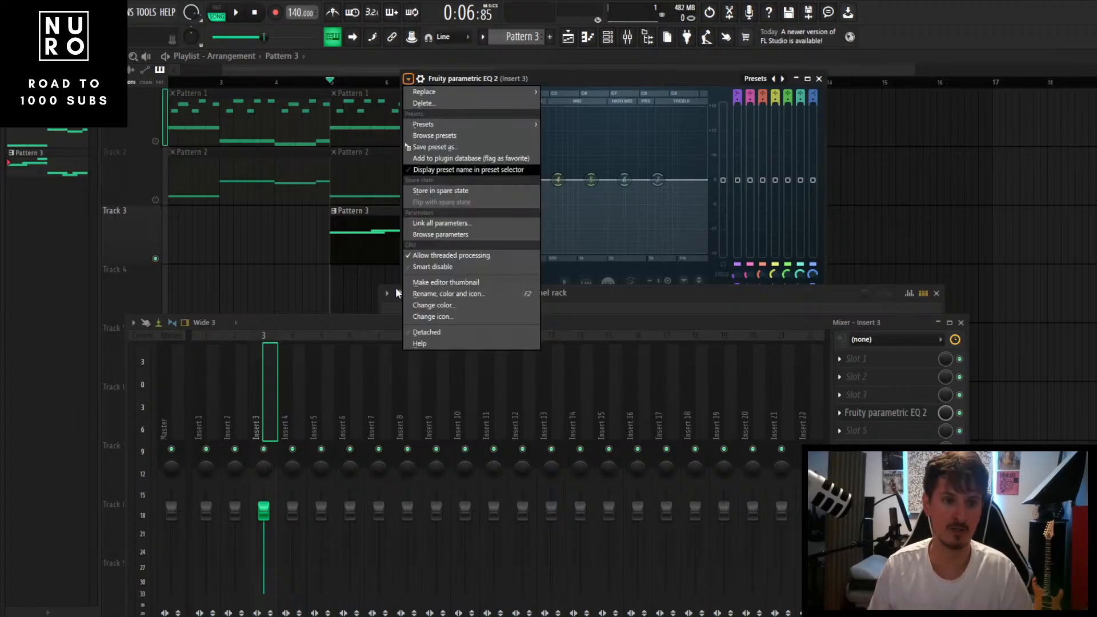
pyautogui.click(426, 332)
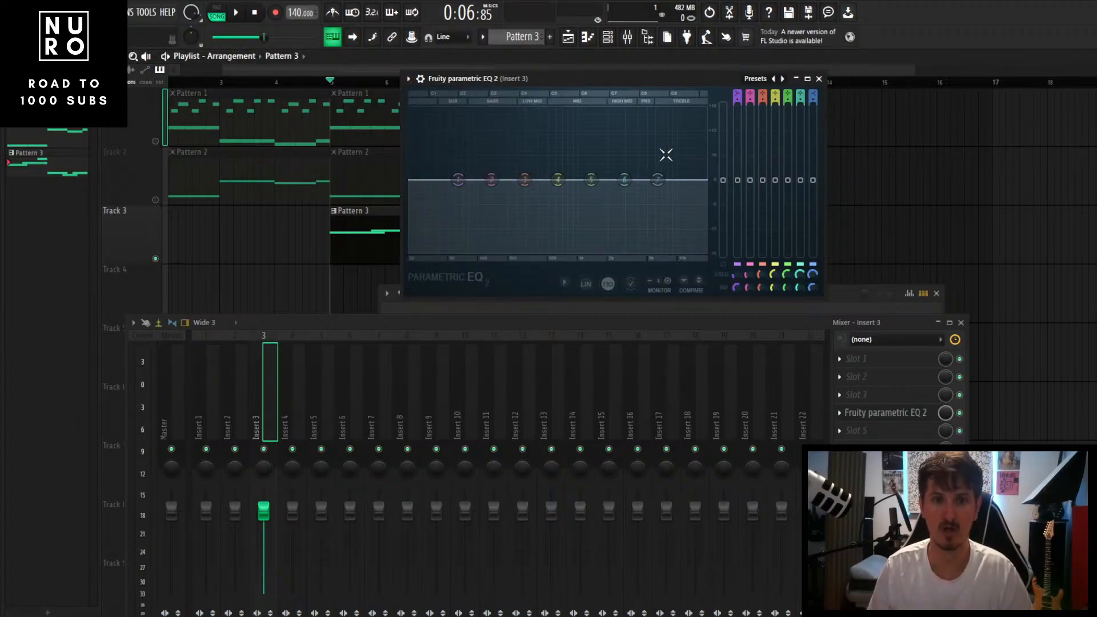
# Step: Play the melody to examine its frequency spectrum in the EQ beside the Insert 3 meter, and stop playback
pyautogui.moveTo(691, 328); pyautogui.dragTo(688, 265)
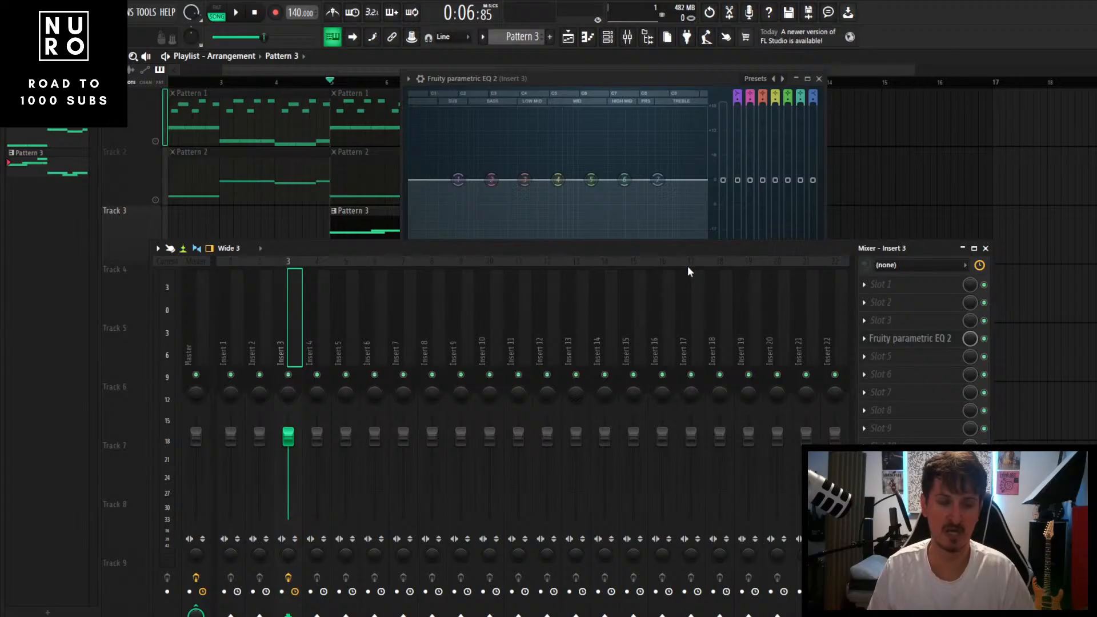
pyautogui.press('space')
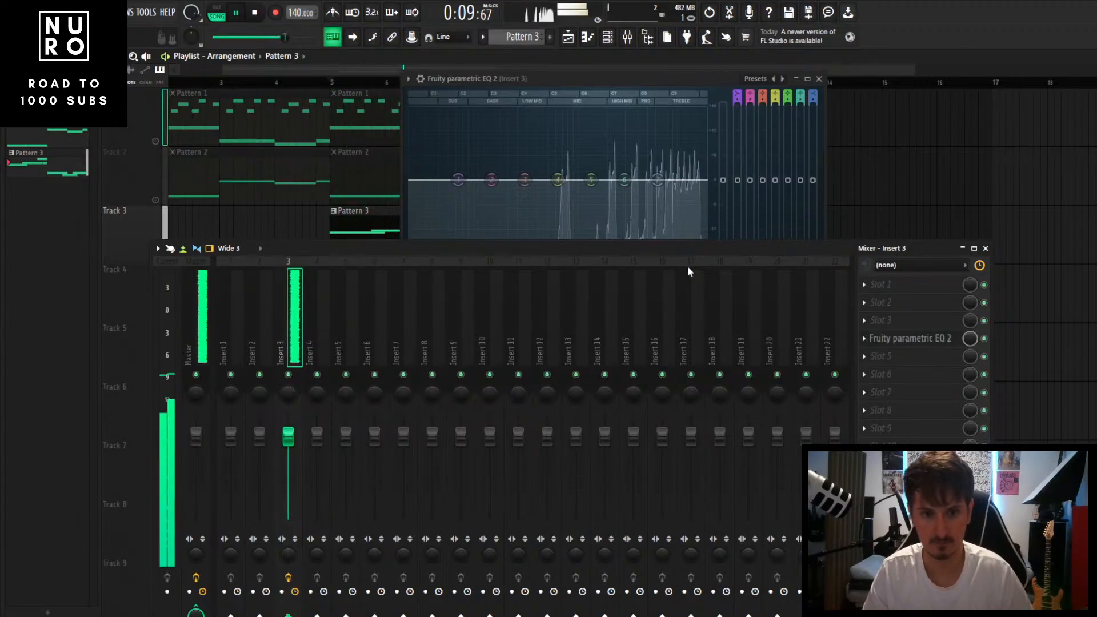
pyautogui.press('space')
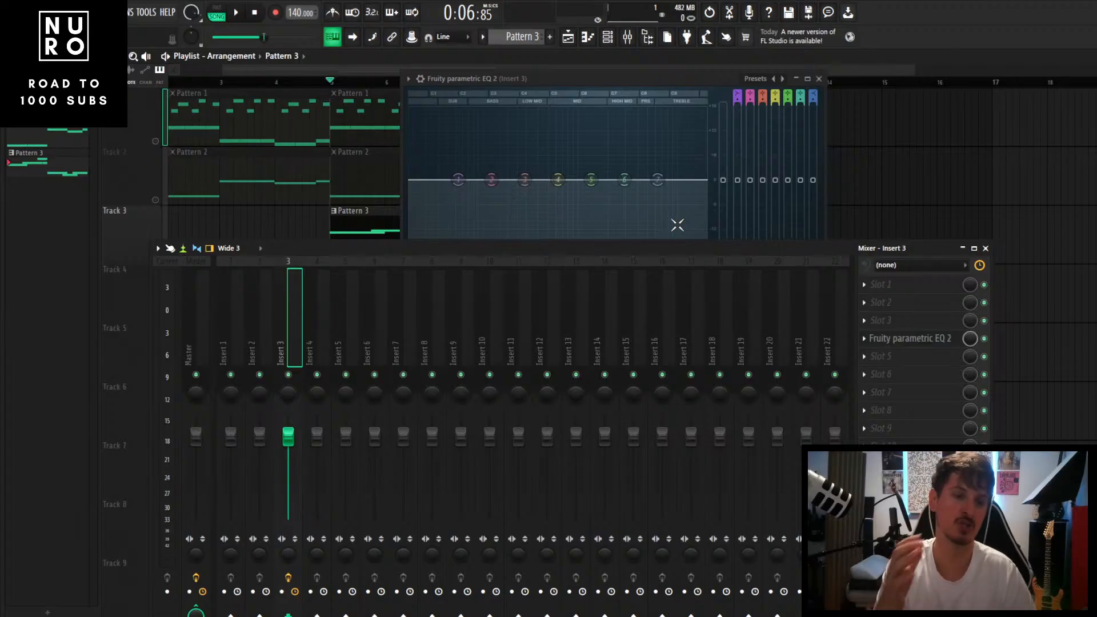
# Step: Pull EQ band 7 all the way down and slightly lower in frequency to cut the highs, and shift band 1 lower
pyautogui.moveTo(691, 262); pyautogui.dragTo(693, 359)
pyautogui.moveTo(424, 175)
pyautogui.mouseDown()
pyautogui.moveTo(456, 184)
pyautogui.moveTo(428, 132)
pyautogui.moveTo(444, 181)
pyautogui.mouseUp()
pyautogui.moveTo(657, 180); pyautogui.dragTo(629, 251)
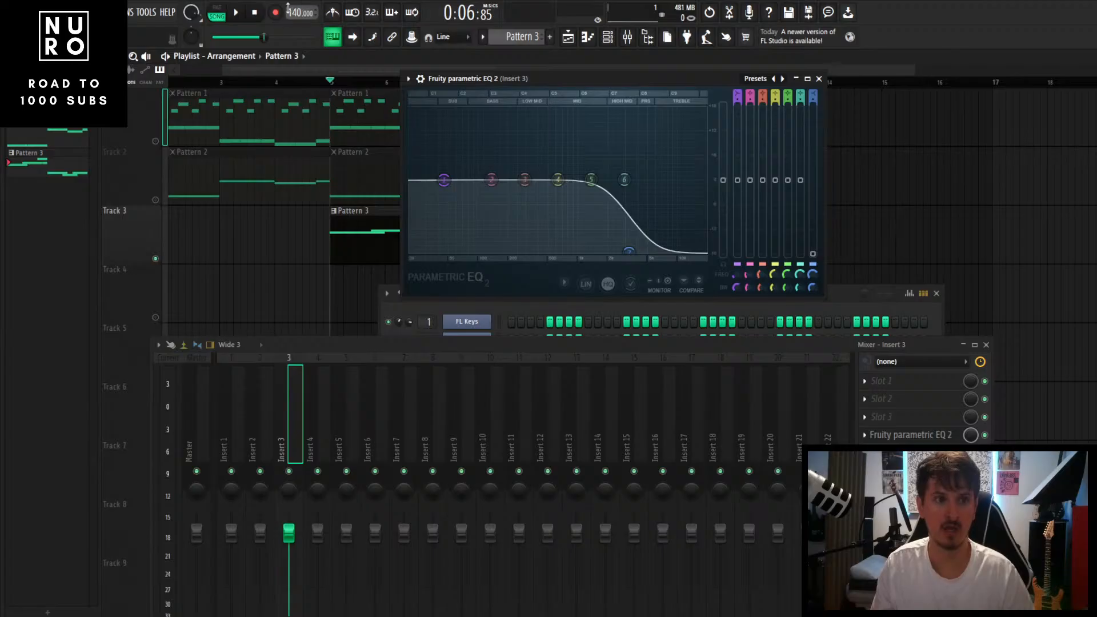
# Step: Play the melody with the high frequencies cut to hear the EQ's effect, and stop playback
pyautogui.click(236, 17)
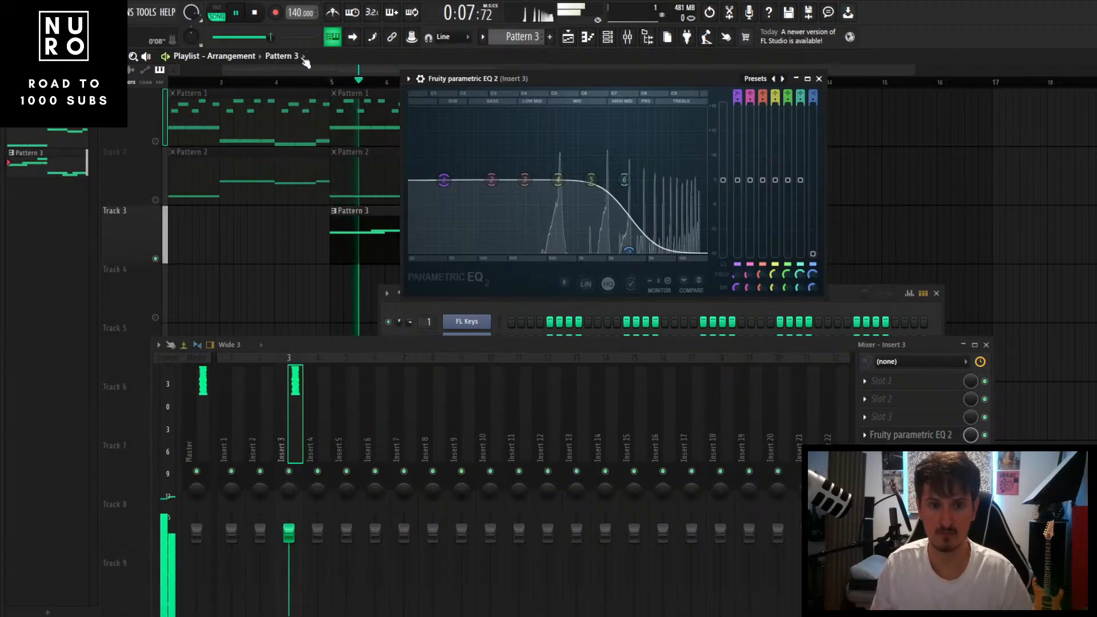
pyautogui.moveTo(748, 303); pyautogui.dragTo(746, 256)
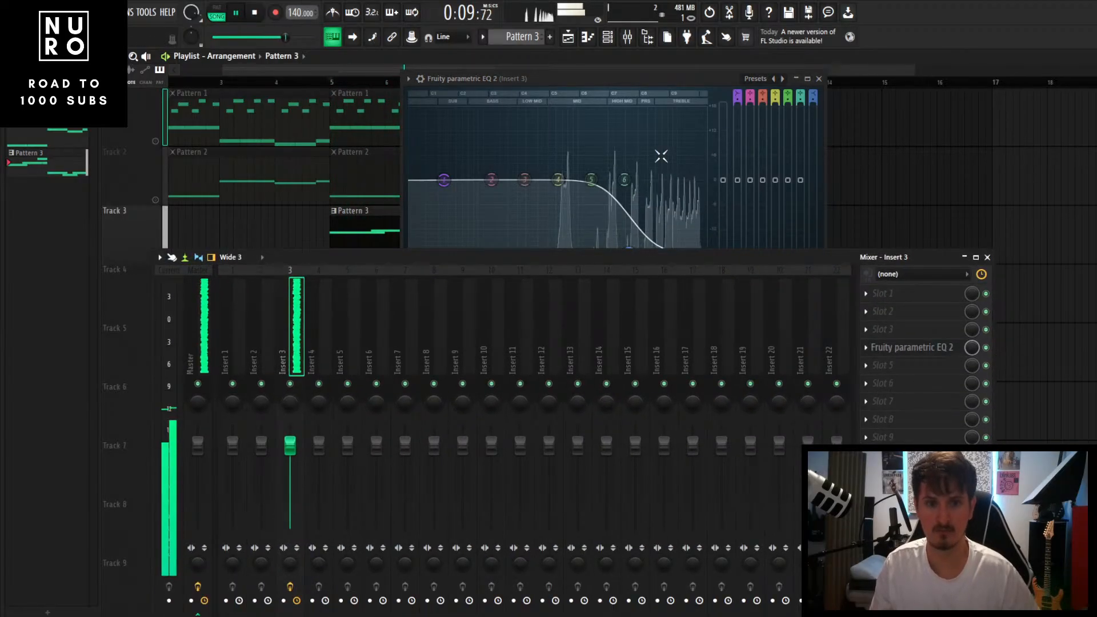
pyautogui.press('space')
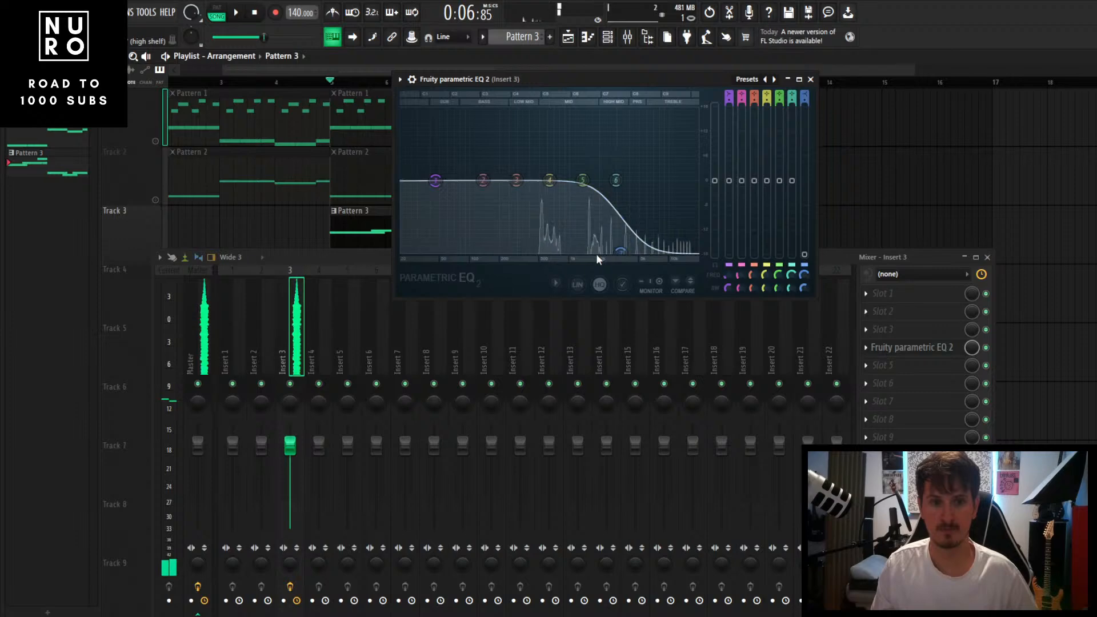
# Step: Fine-tune EQ band 7 to a slightly lower frequency during playback, comparing the melody with the EQ's mix level turned off and on
pyautogui.press('space')
pyautogui.moveTo(838, 257); pyautogui.dragTo(695, 281)
pyautogui.press('space')
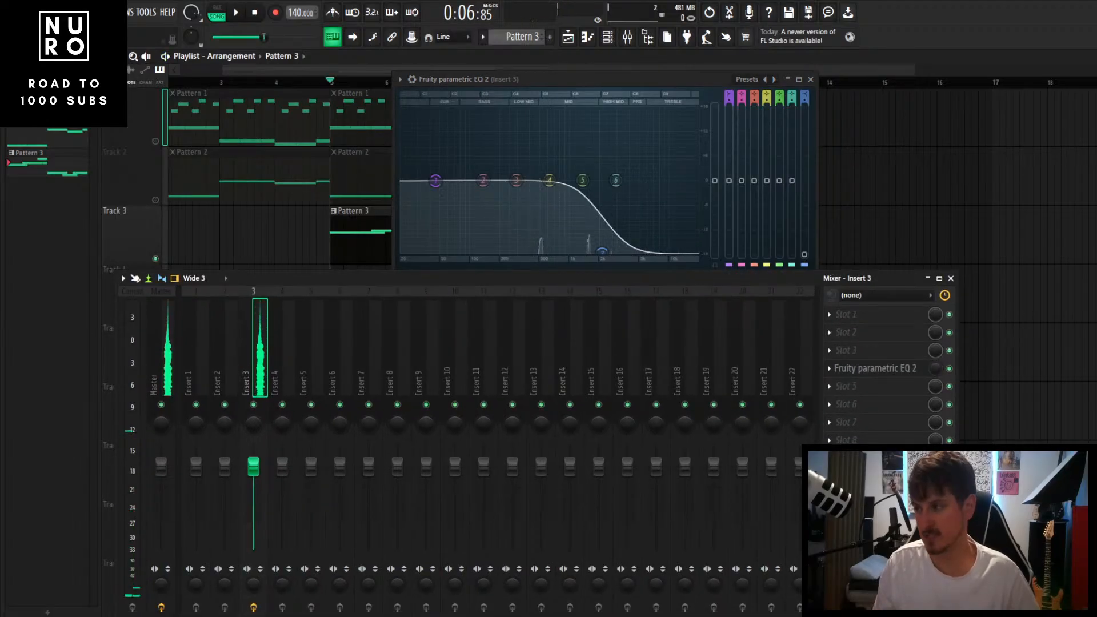
pyautogui.press('space')
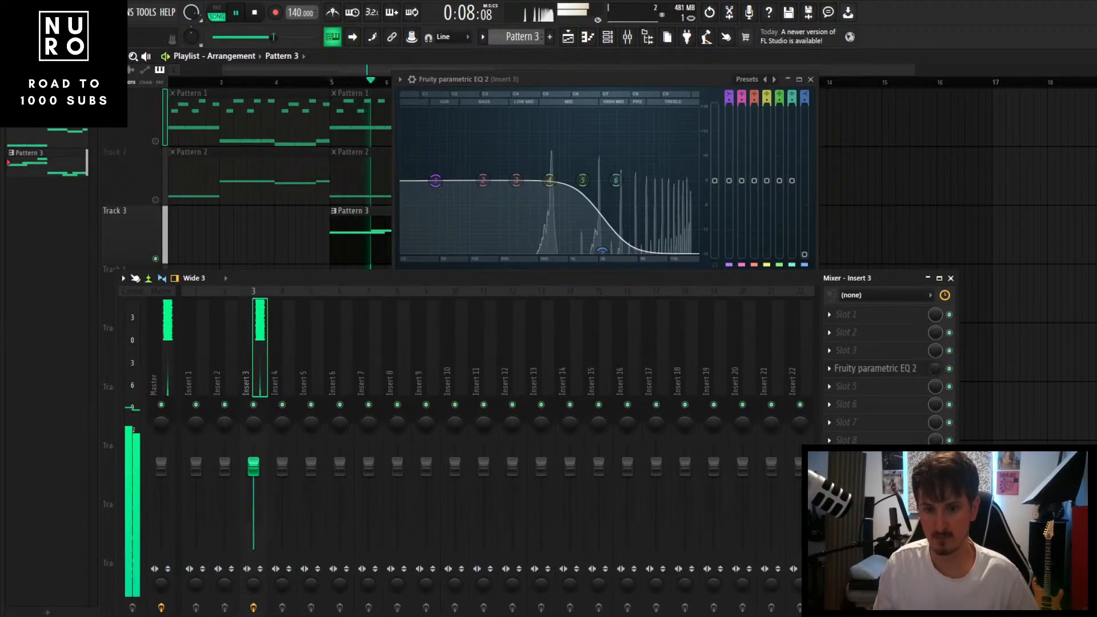
pyautogui.press('space')
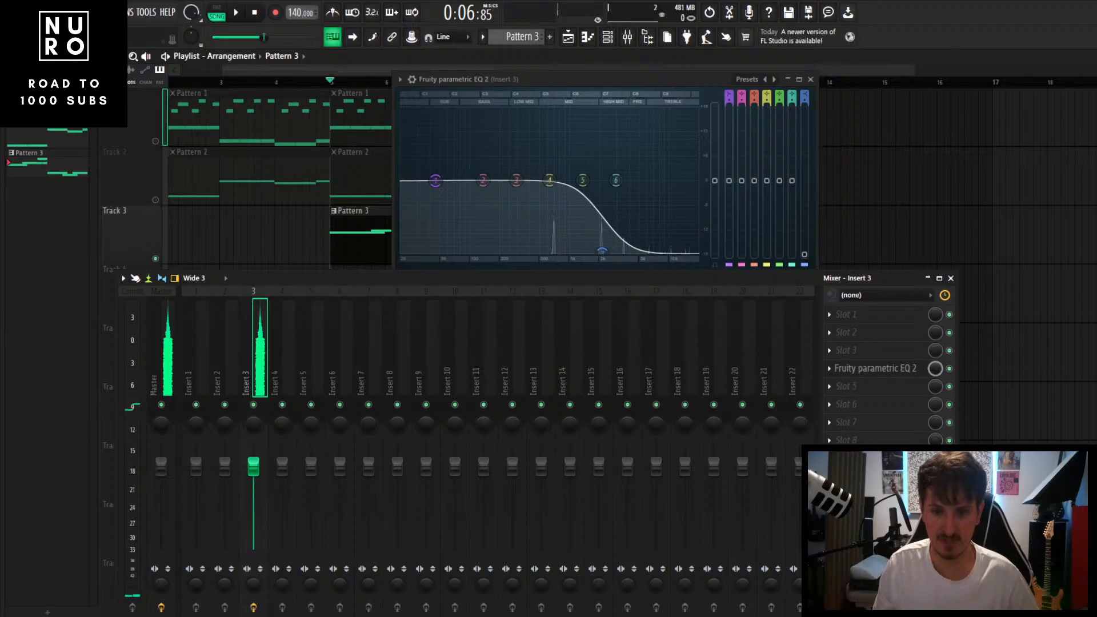
pyautogui.press('space')
pyautogui.moveTo(623, 280); pyautogui.dragTo(615, 326)
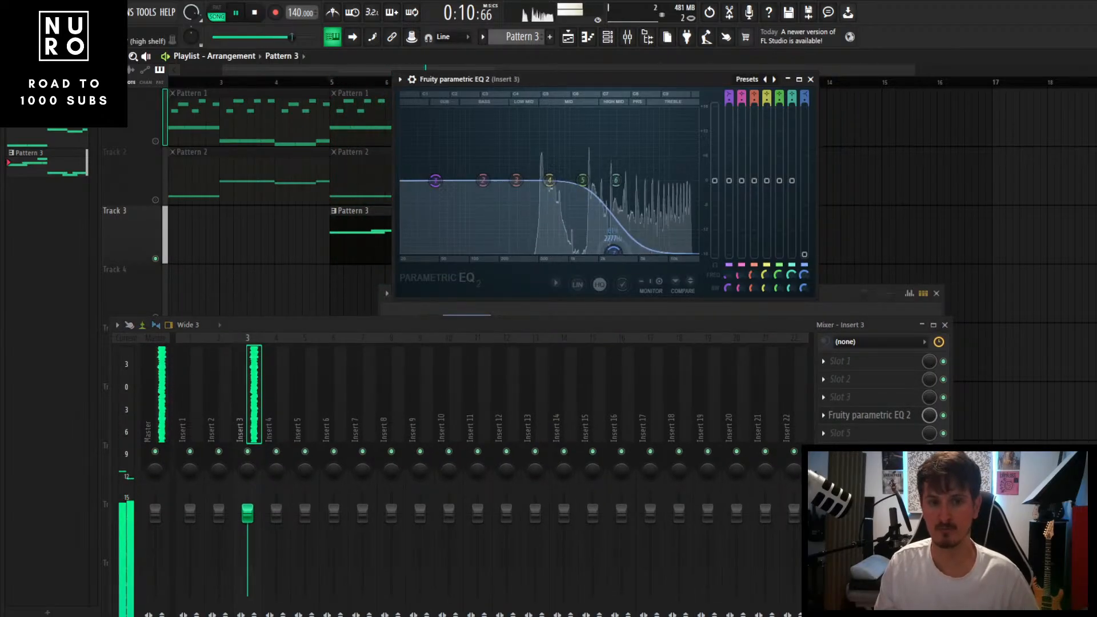
pyautogui.press('space')
pyautogui.moveTo(623, 314); pyautogui.dragTo(715, 296)
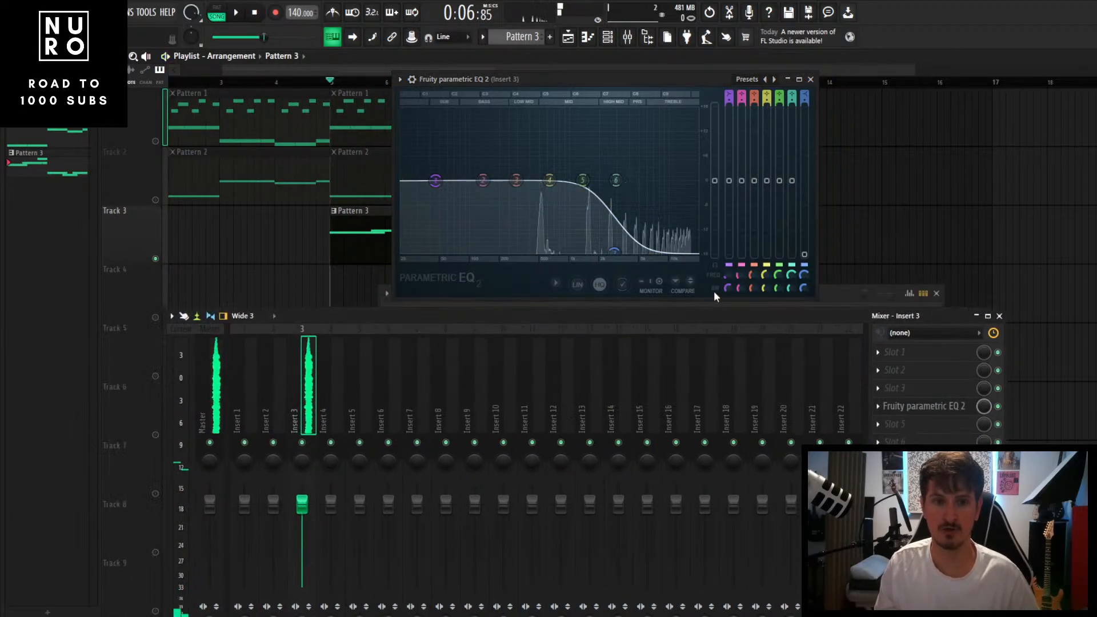
# Step: Close the Fruity parametric EQ 2 window and unmute playlist Tracks 1 and 2
pyautogui.click(810, 79)
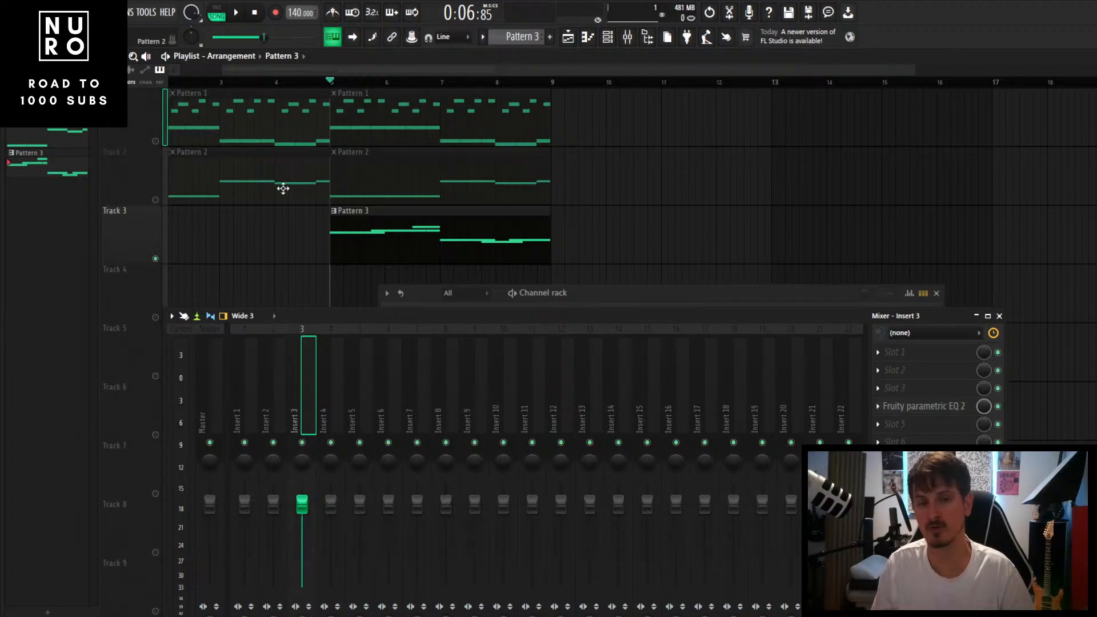
pyautogui.click(156, 200)
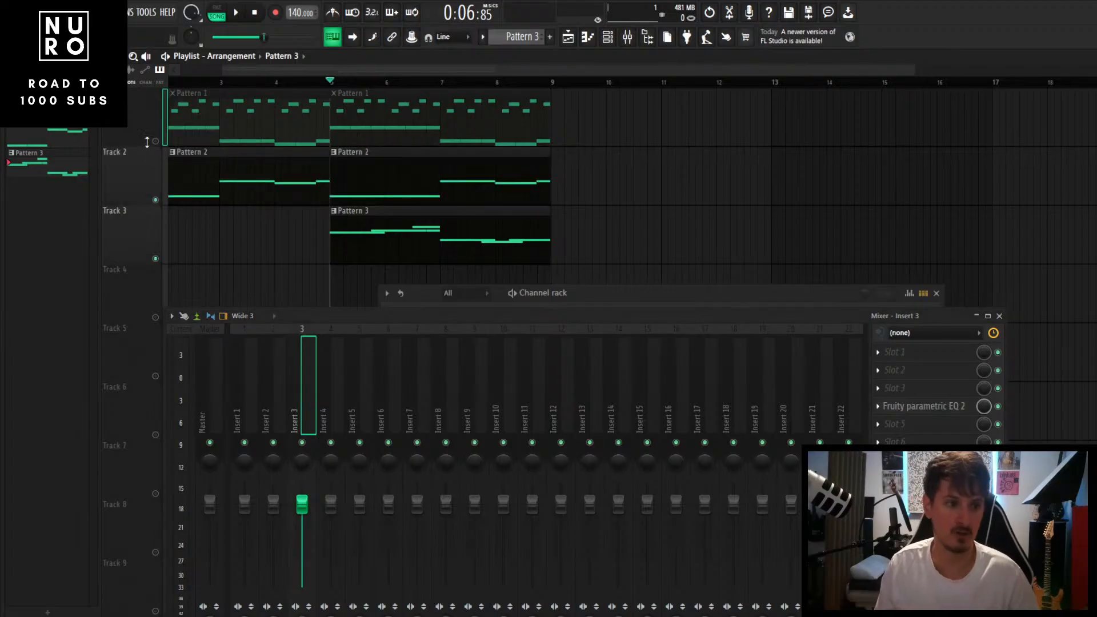
pyautogui.click(155, 141)
# Step: Play the arrangement from bar 5 to hear all three patterns together, and stop playback
pyautogui.scroll(-1, 489, 190)
pyautogui.press('space')
pyautogui.scroll(-3, 465, 244)
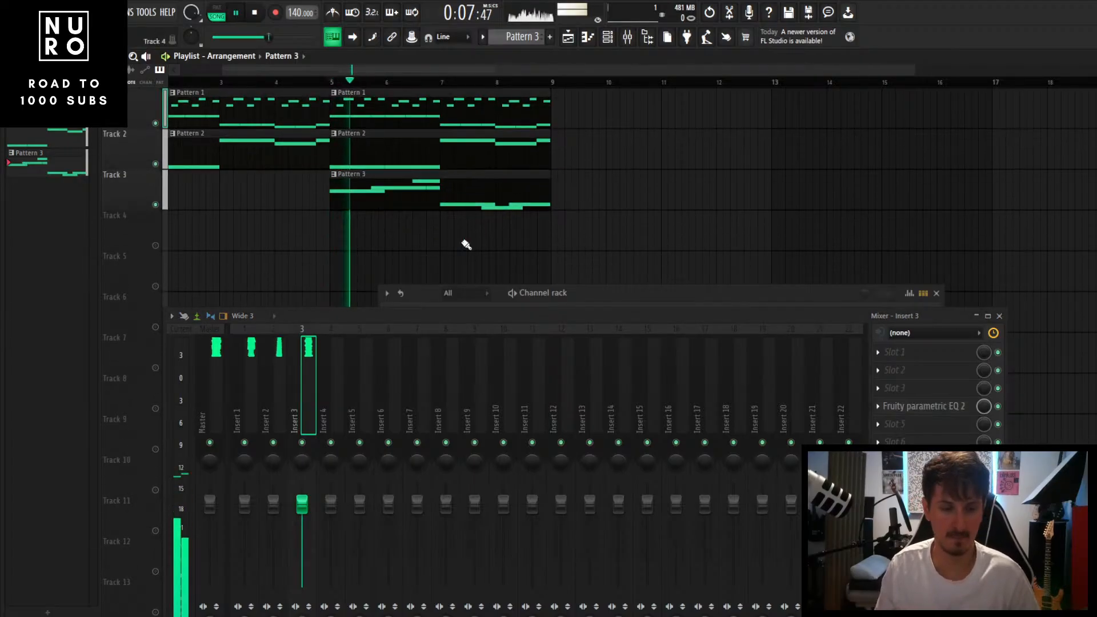
pyautogui.scroll(1, 416, 227)
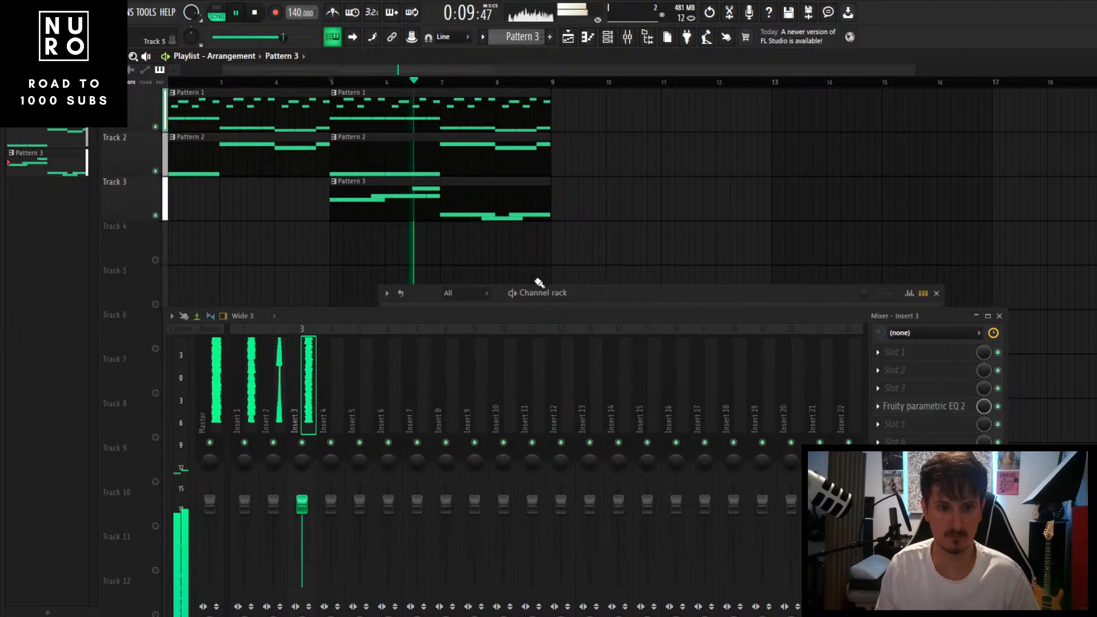
pyautogui.moveTo(596, 316); pyautogui.dragTo(561, 306)
pyautogui.scroll(-1, 621, 224)
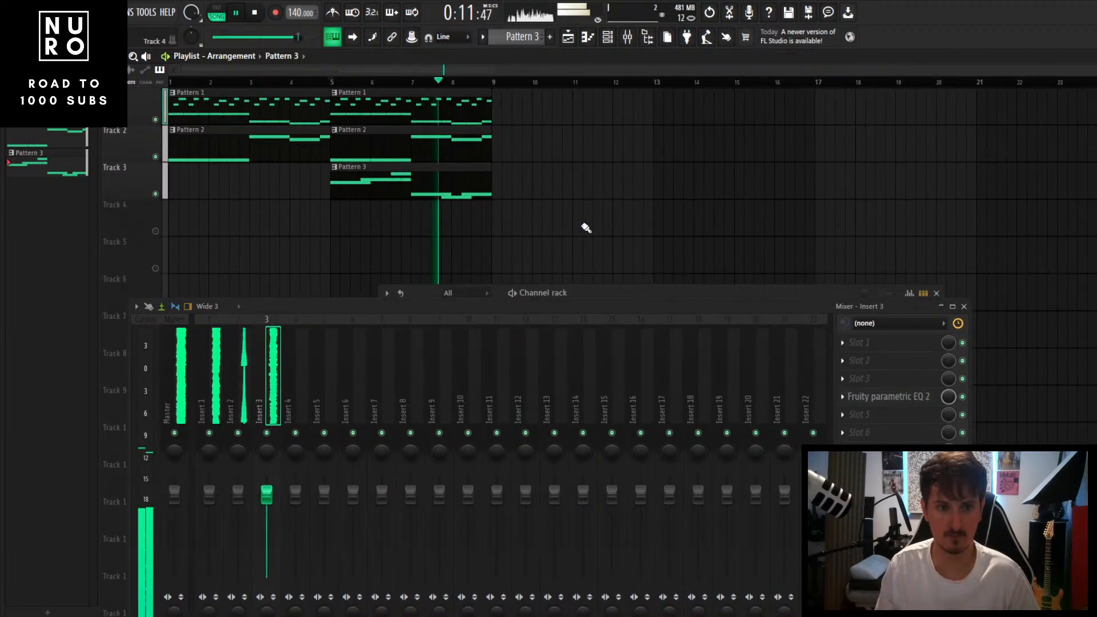
pyautogui.press('space')
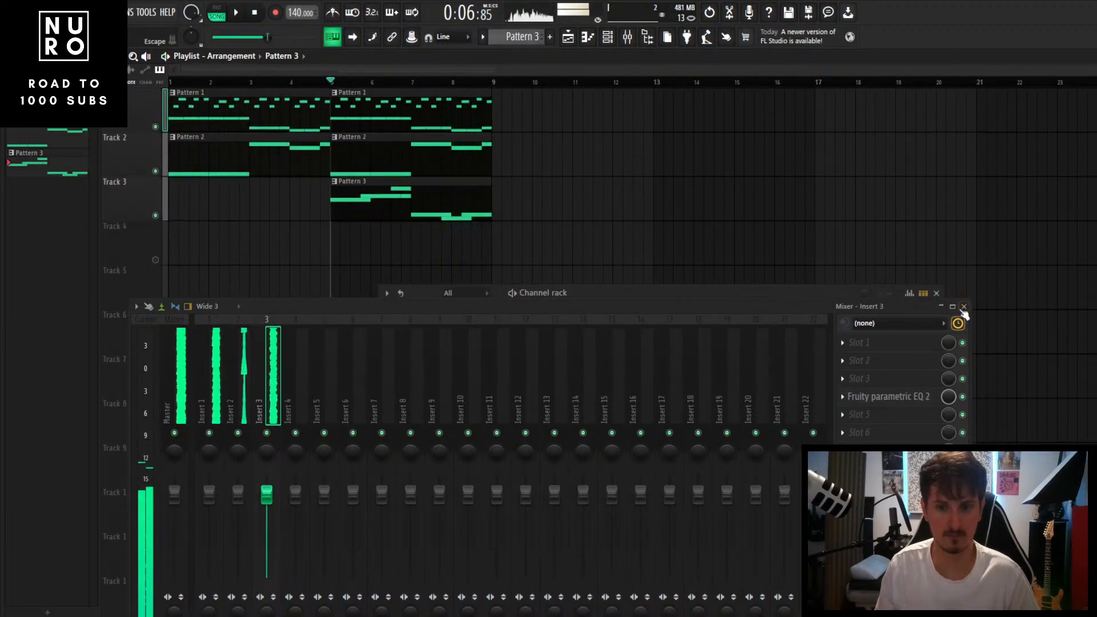
# Step: Close the mixer and duplicate the Pattern 1, 2 and 3 clips from bar 5 twice to fill bars 9 to 17
pyautogui.press('F9')
pyautogui.moveTo(566, 220); pyautogui.dragTo(331, 88)
pyautogui.hotkey('ctrl', 'b')
pyautogui.keyDown('ctrl'); pyautogui.click(633, 234); pyautogui.keyUp('ctrl')
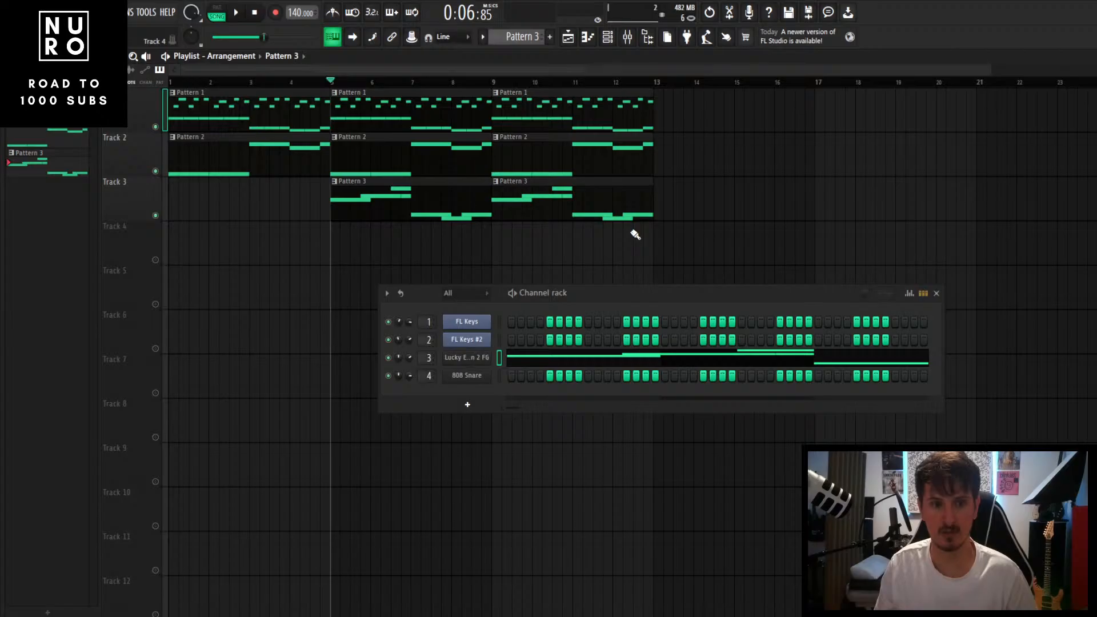
pyautogui.scroll(-2, 632, 231)
pyautogui.moveTo(589, 207); pyautogui.dragTo(493, 98)
pyautogui.hotkey('ctrl', 'b')
pyautogui.keyDown('ctrl'); pyautogui.click(629, 225); pyautogui.keyUp('ctrl')
# Step: Set the playlist's playback position to bar 9
pyautogui.scroll(1, 372, 191)
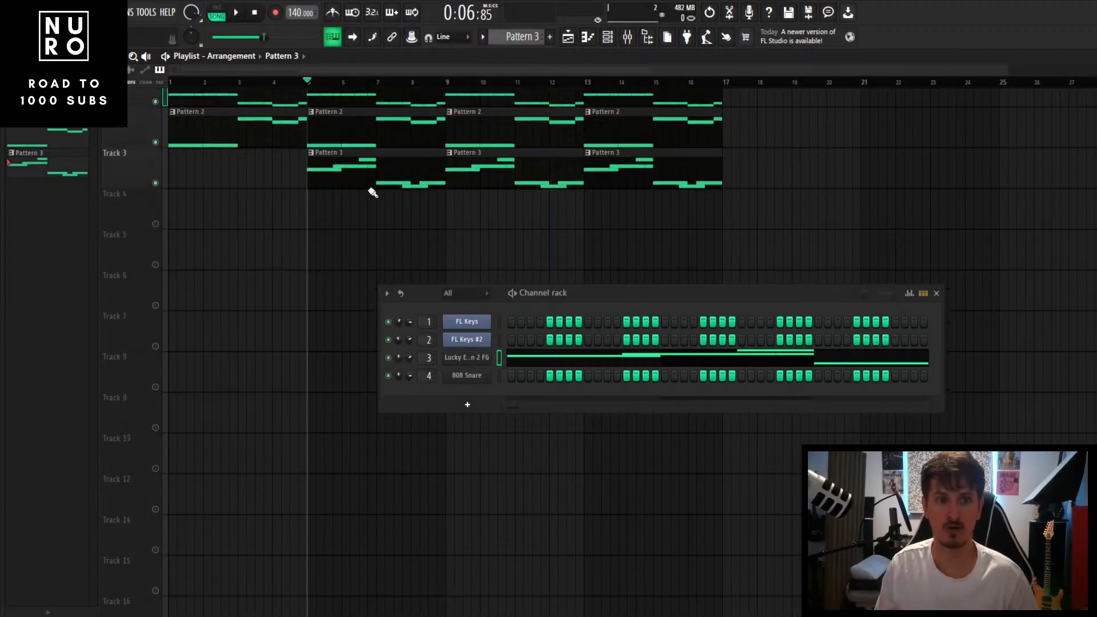
pyautogui.scroll(1, 383, 182)
pyautogui.click(447, 83)
pyautogui.scroll(1, 467, 211)
pyautogui.scroll(1, 467, 211)
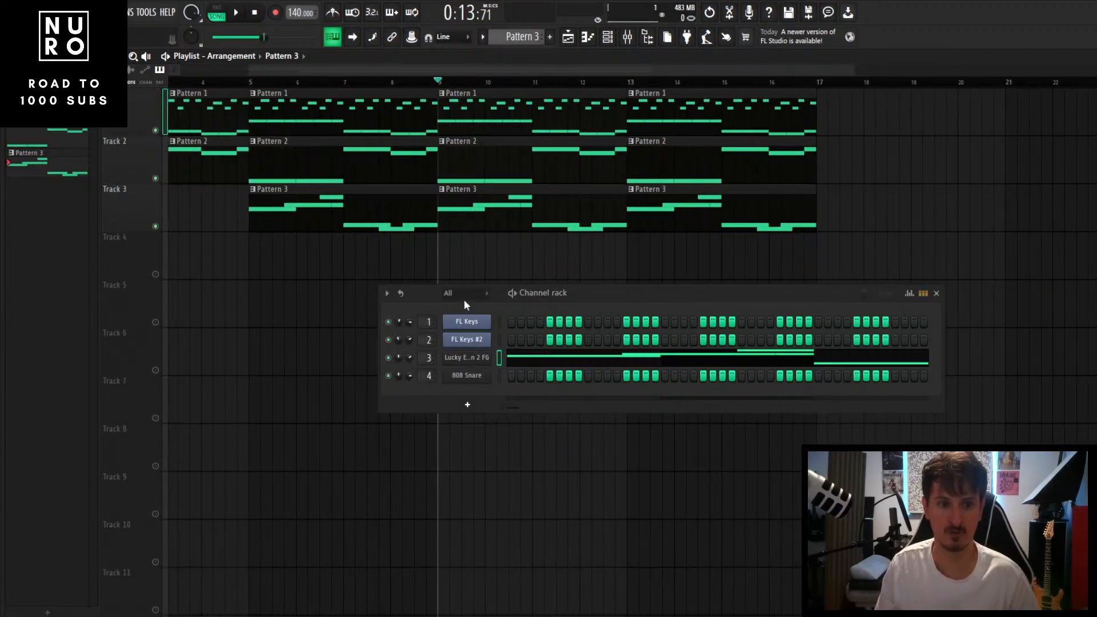
# Step: Clone the 808 Snare channel and search the sample browser for kicks
pyautogui.rightClick(467, 376)
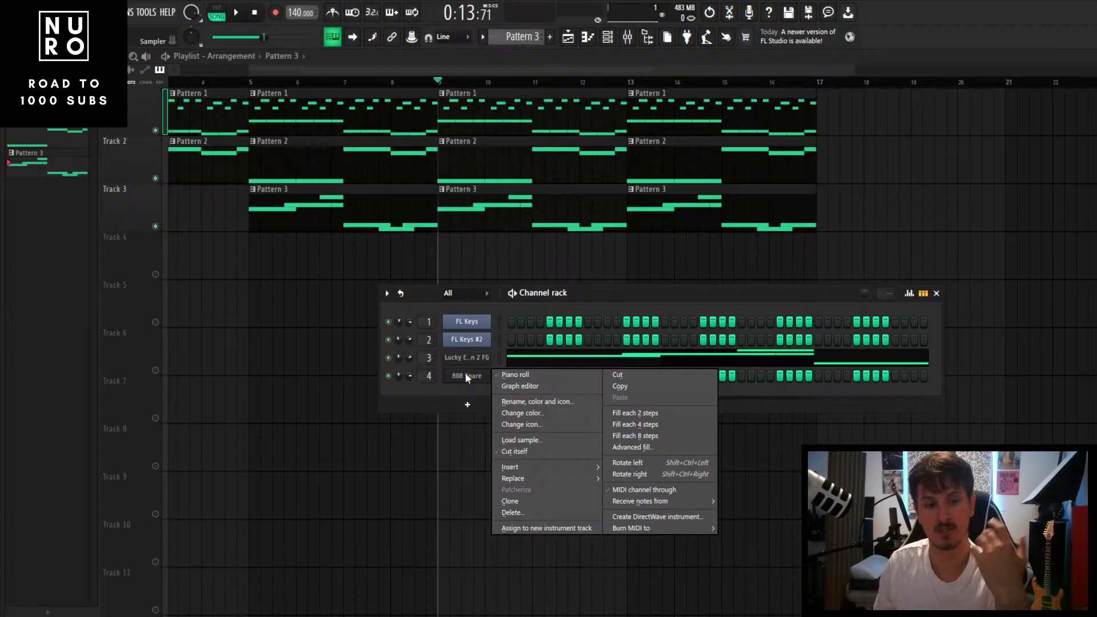
pyautogui.click(516, 501)
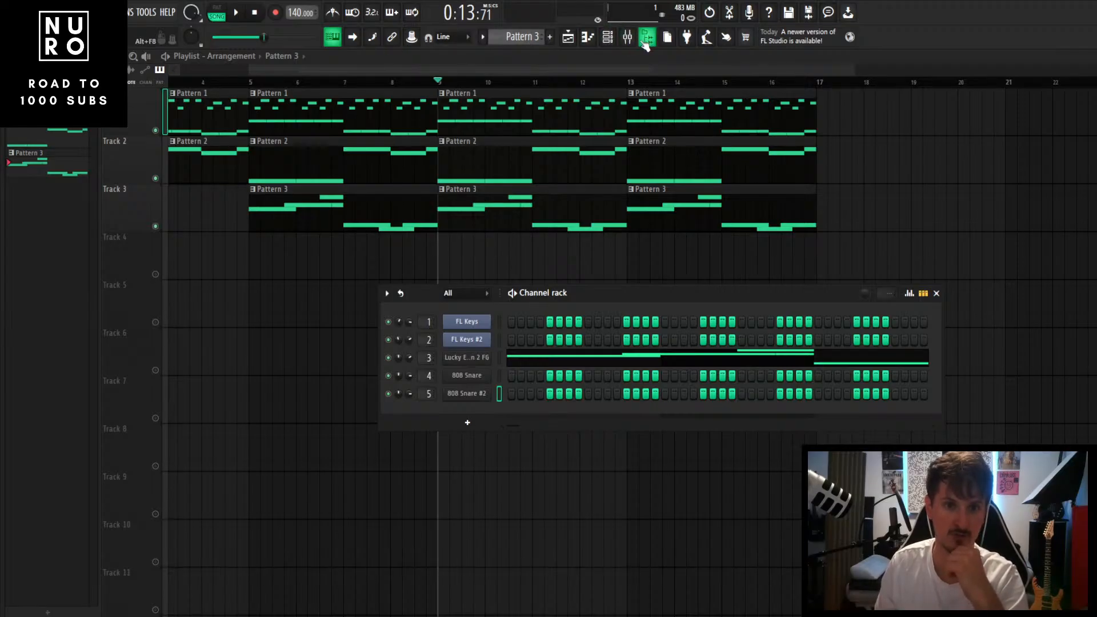
pyautogui.rightClick(4, 184)
pyautogui.click(120, 74)
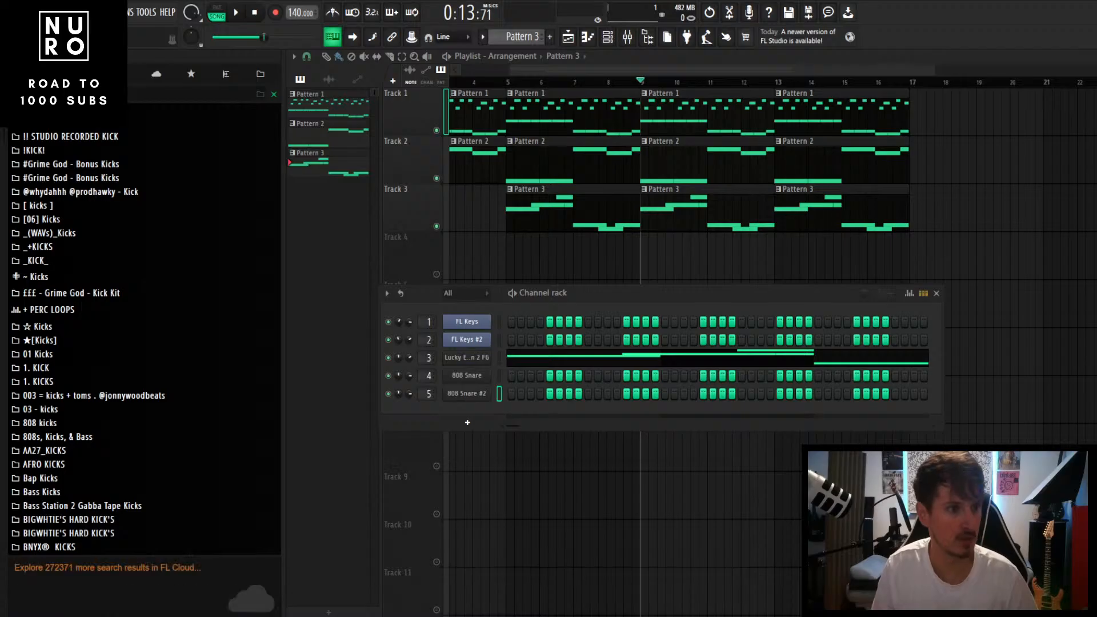
# Step: Audition samples in the [ kicks ] folder and load rio - absolute kick into the original 808 Snare channel
pyautogui.click(66, 207)
pyautogui.click(69, 231)
pyautogui.click(70, 243)
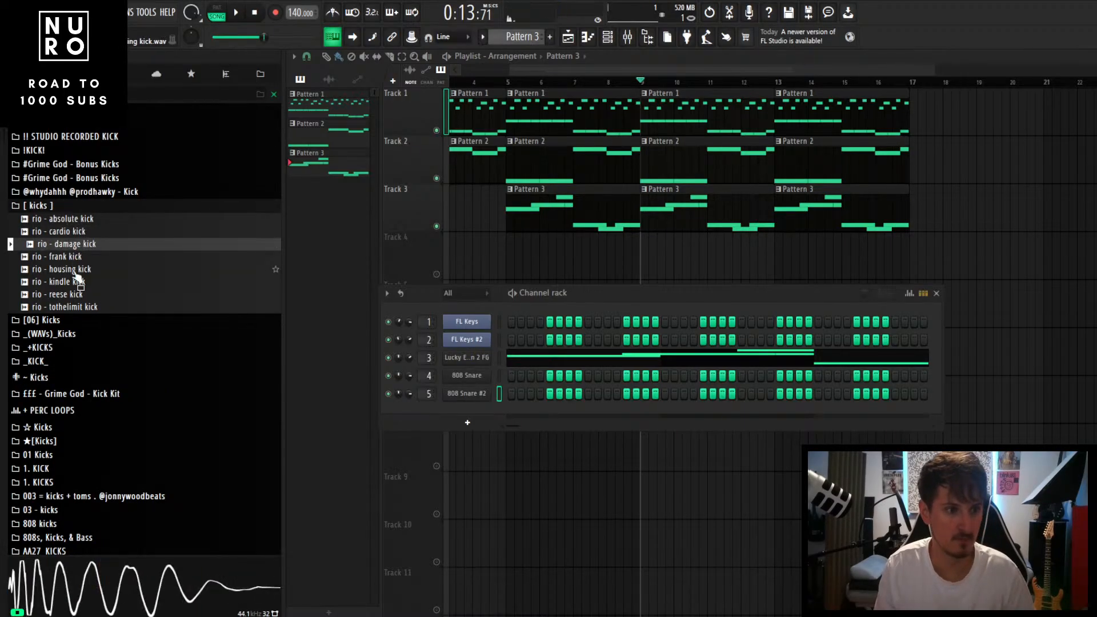
pyautogui.click(69, 246)
pyautogui.click(73, 235)
pyautogui.click(80, 220)
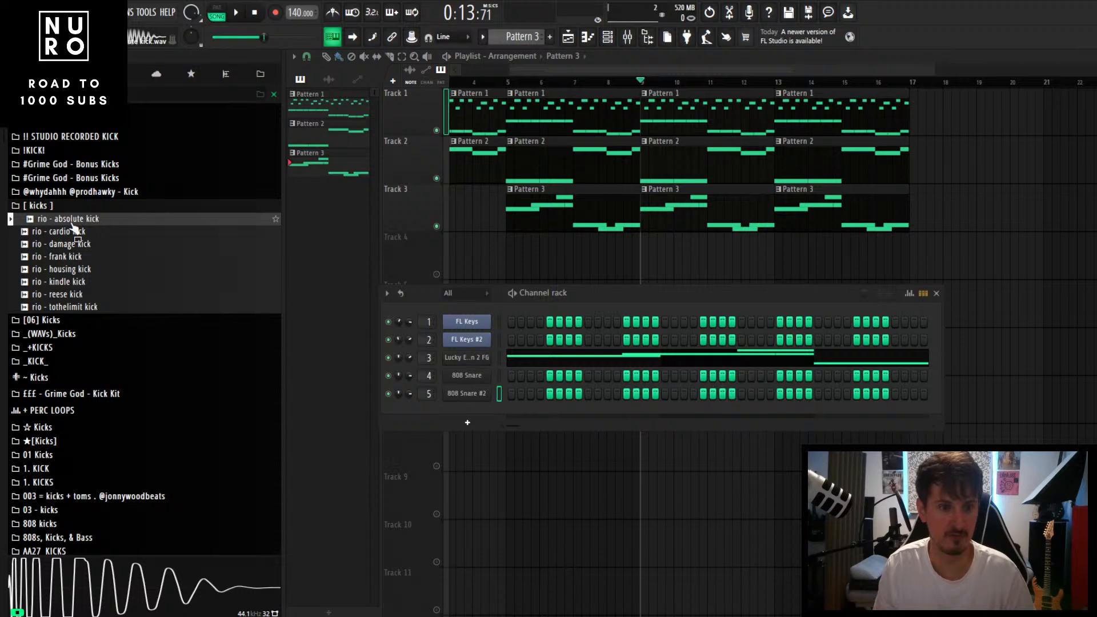
pyautogui.moveTo(66, 225); pyautogui.dragTo(463, 376)
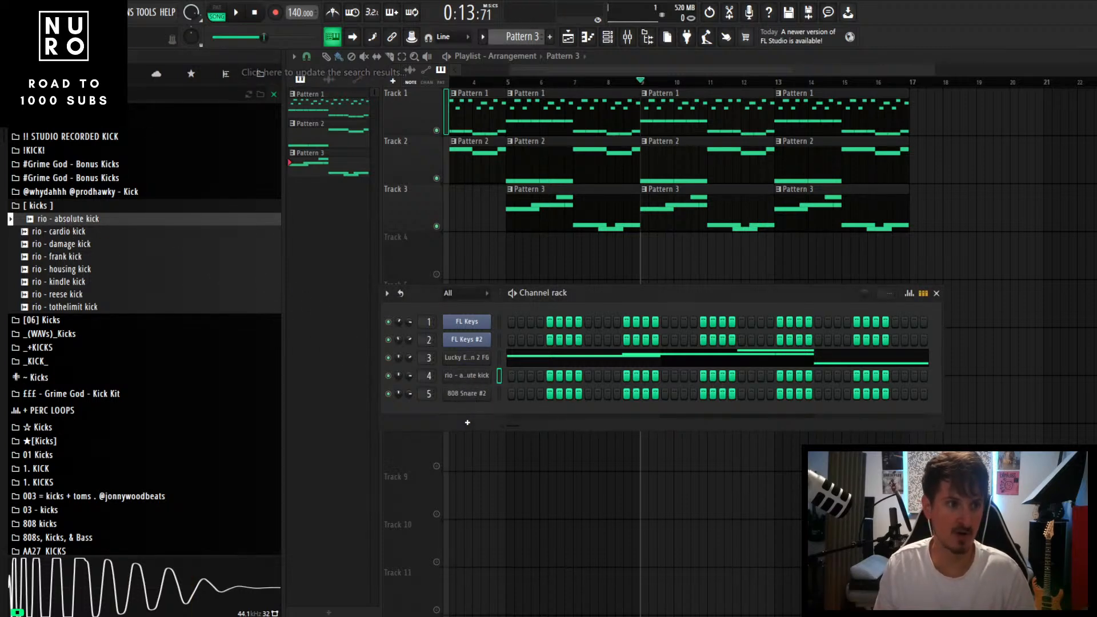
# Step: Search the browser for snares, audition several, and load the quetzalcoatl sn sample into the 808 Snare #2 channel
pyautogui.press('Return')
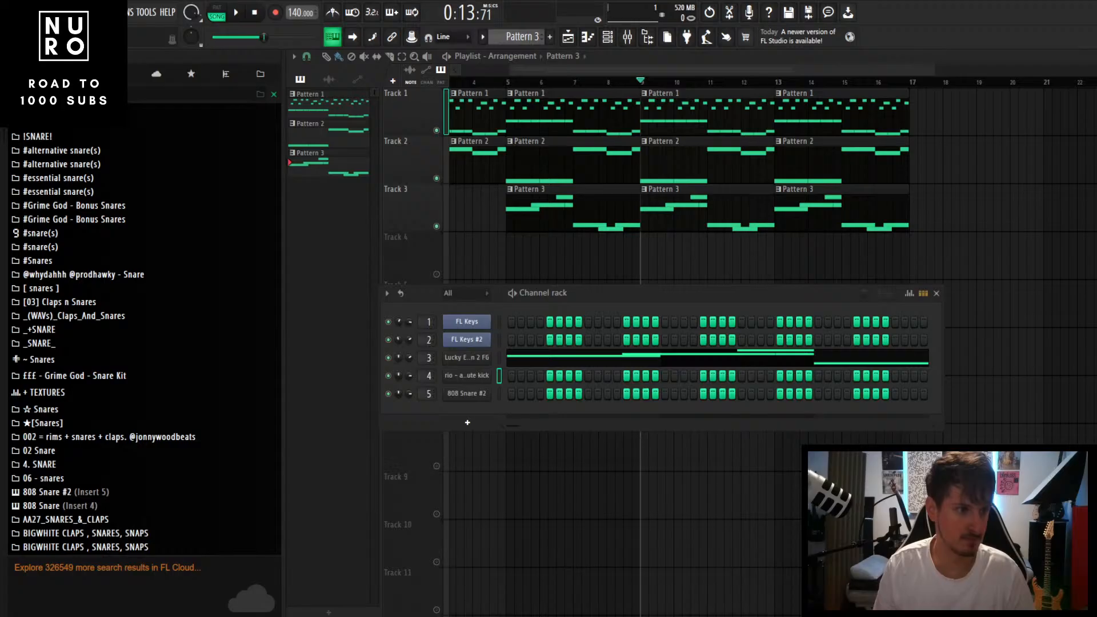
pyautogui.click(83, 235)
pyautogui.click(76, 221)
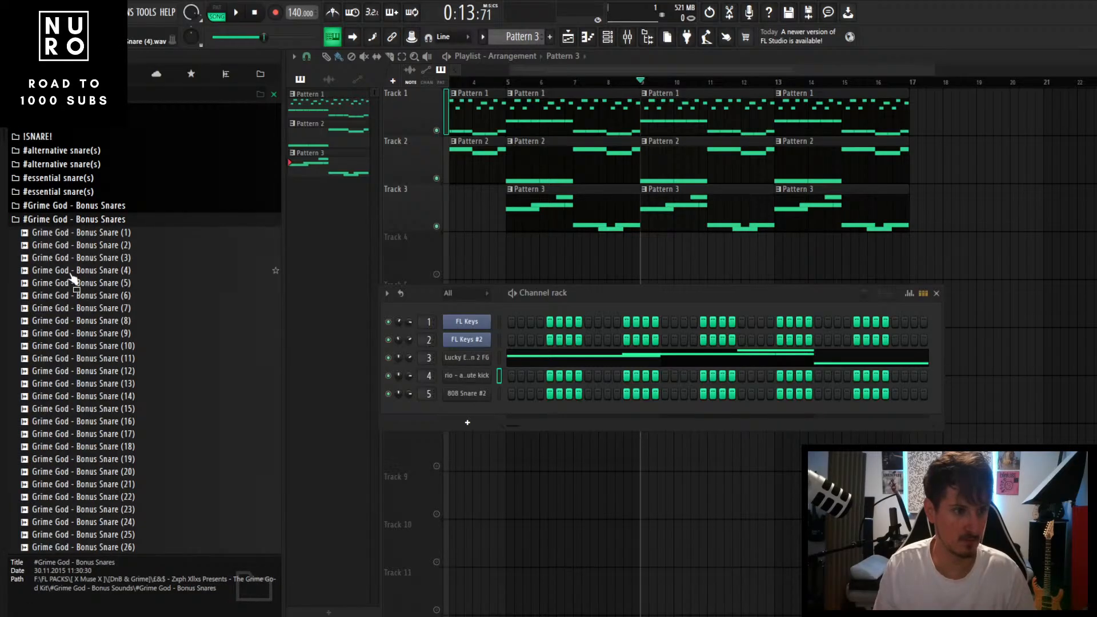
pyautogui.click(74, 282)
pyautogui.click(85, 370)
pyautogui.scroll(-8, 101, 375)
pyautogui.click(56, 238)
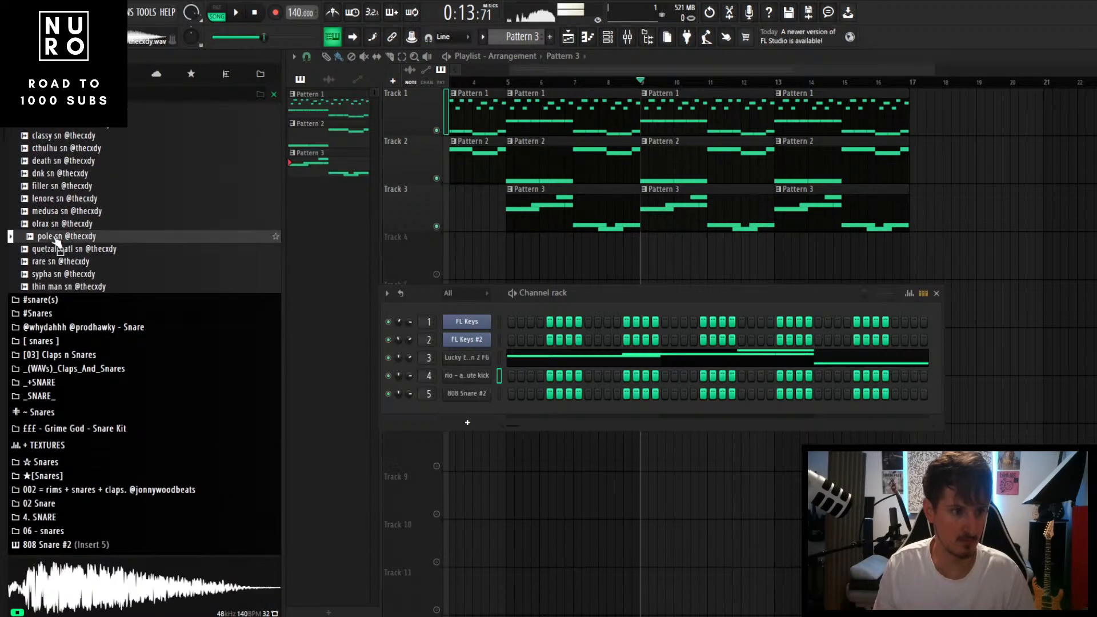
pyautogui.scroll(3, 69, 281)
pyautogui.click(61, 322)
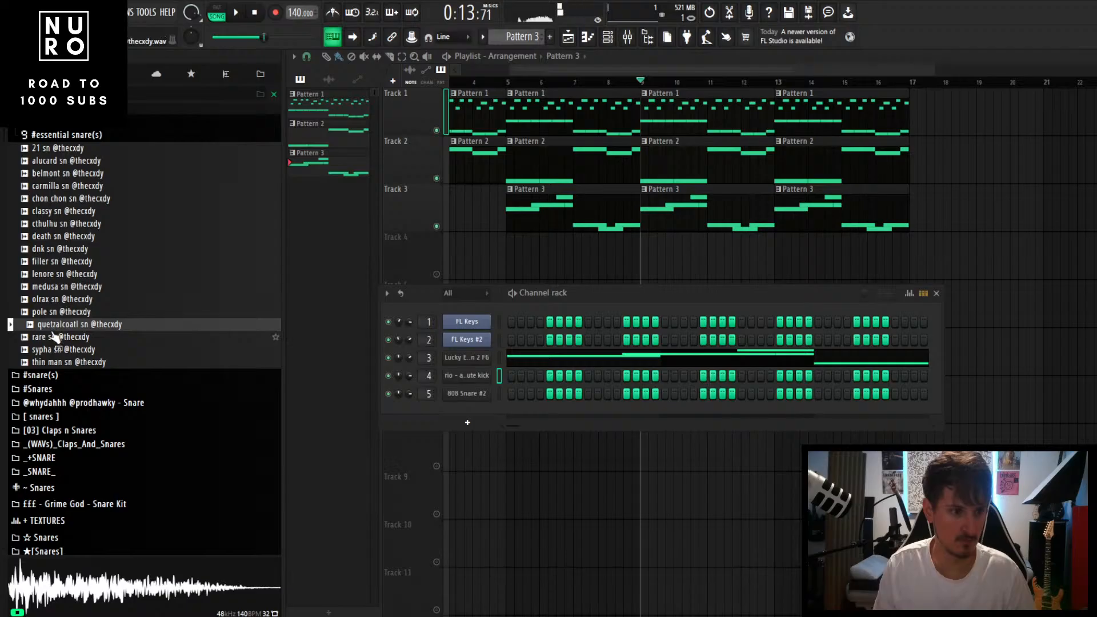
pyautogui.moveTo(63, 323); pyautogui.dragTo(465, 393)
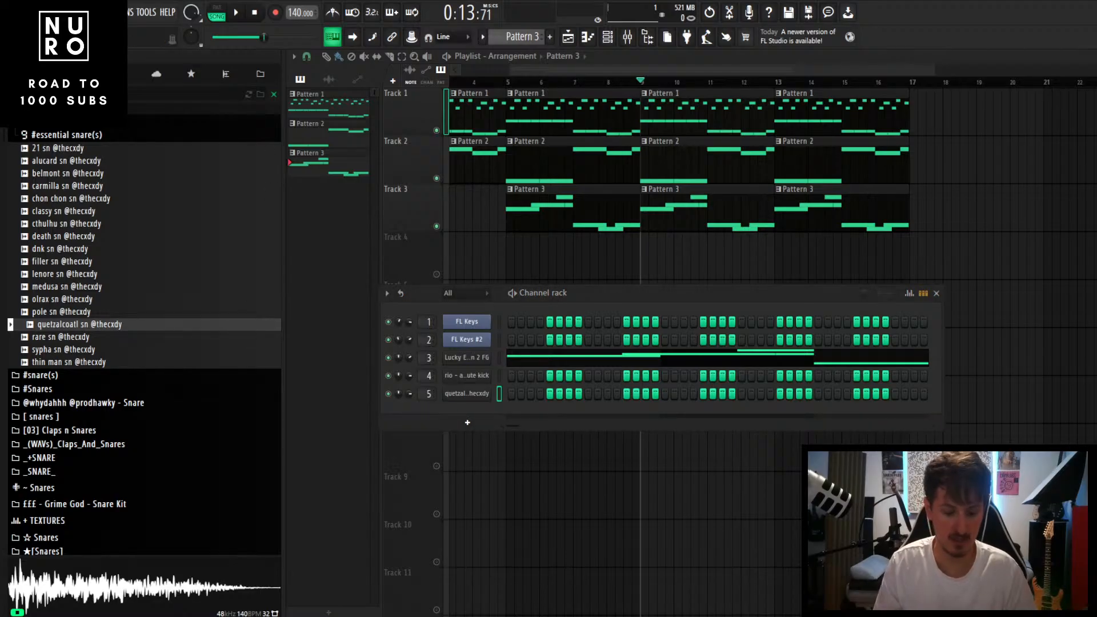
# Step: Search the browser for hihat, audition closed hi-hats, and add DS_SCB_closed_hihat_one_shot_precise as a new channel
pyautogui.write('hihat')
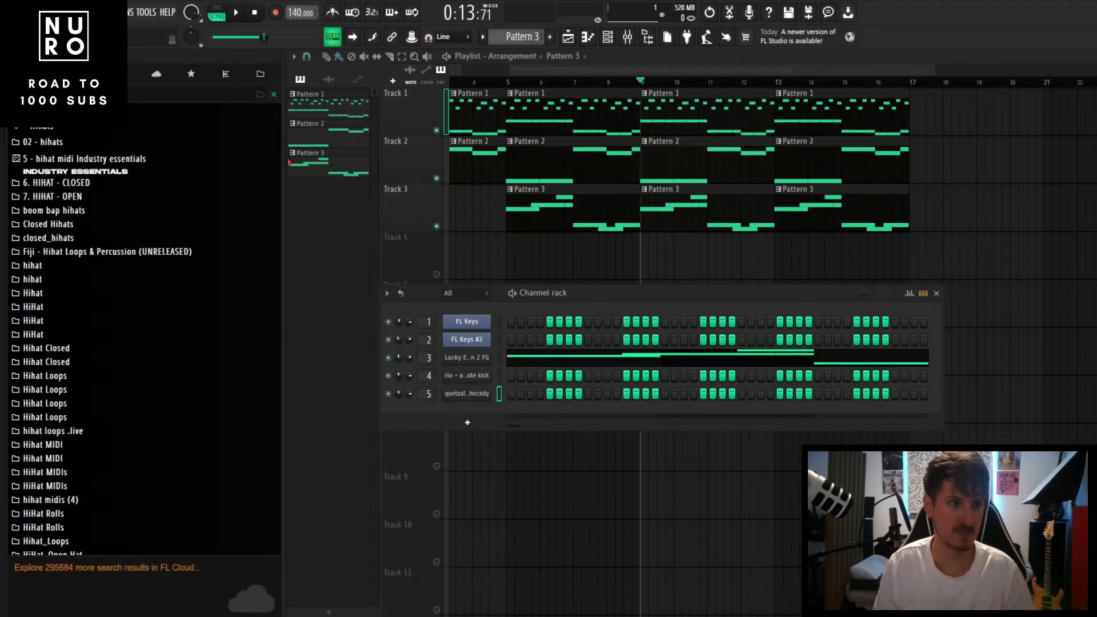
pyautogui.click(80, 240)
pyautogui.click(77, 278)
pyautogui.click(80, 291)
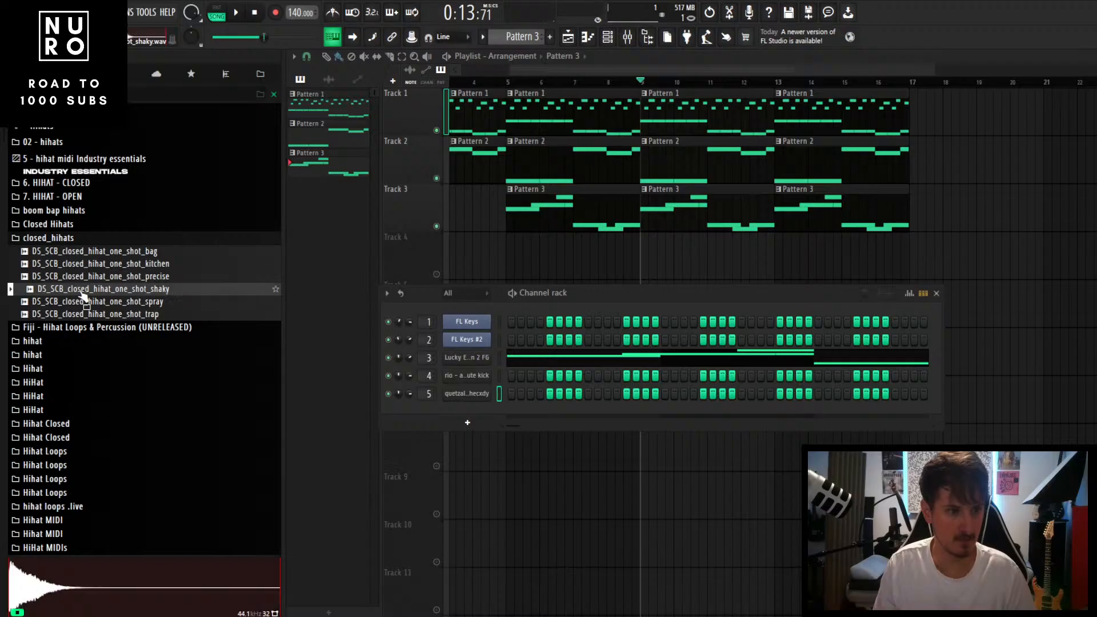
pyautogui.click(85, 279)
pyautogui.moveTo(81, 279); pyautogui.dragTo(460, 410)
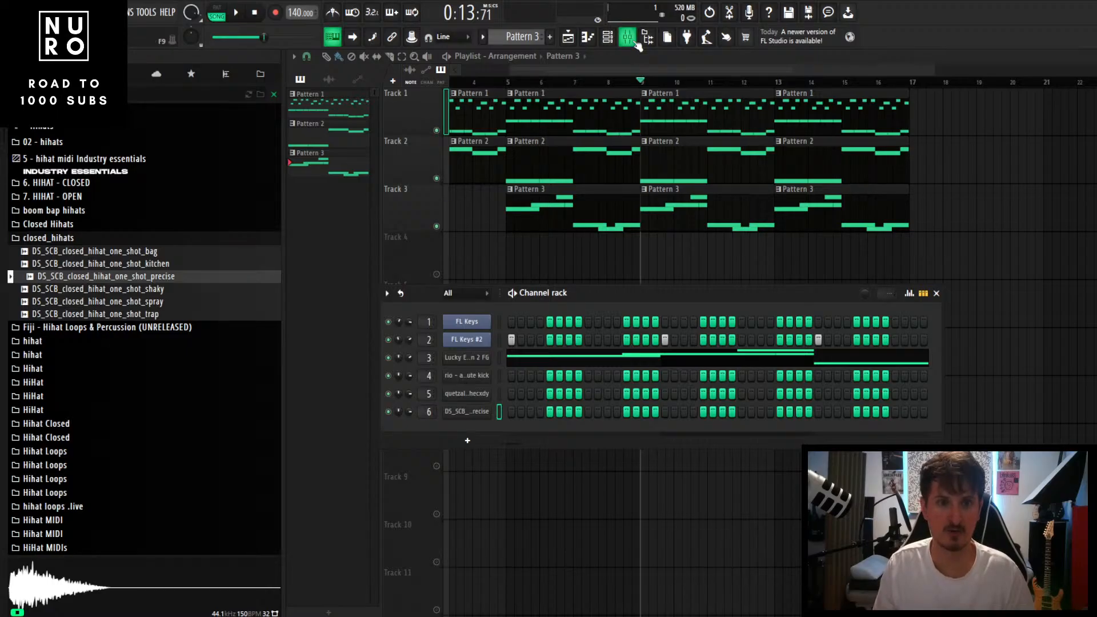
# Step: Check the mixer inserts for the drum channels, and minimize the mixer
pyautogui.press('F9')
pyautogui.moveTo(353, 309); pyautogui.dragTo(390, 316)
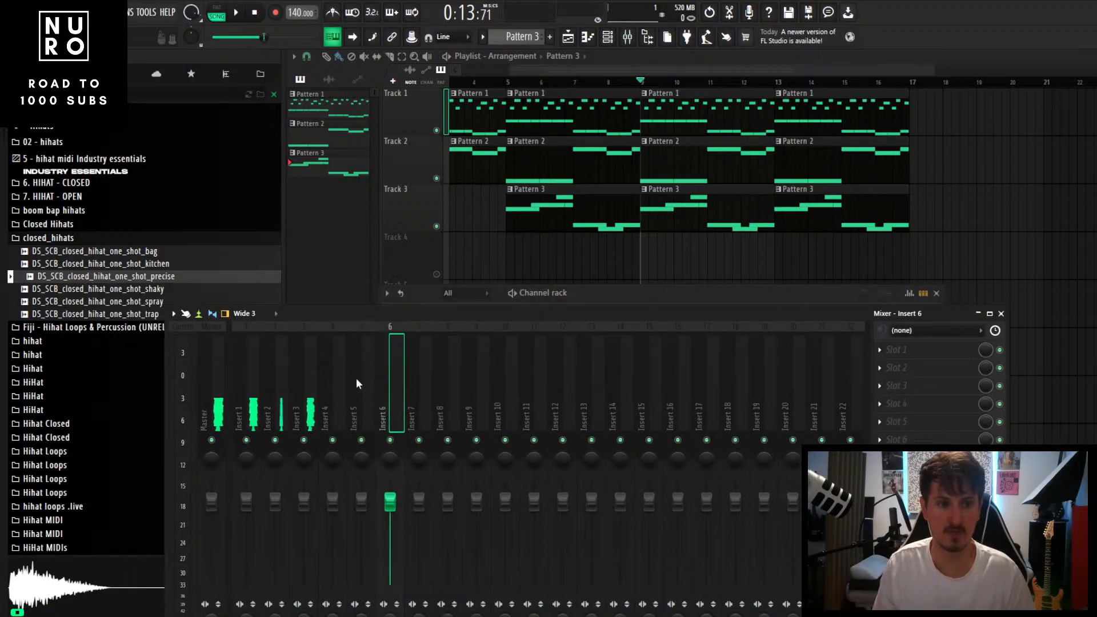
pyautogui.click(978, 314)
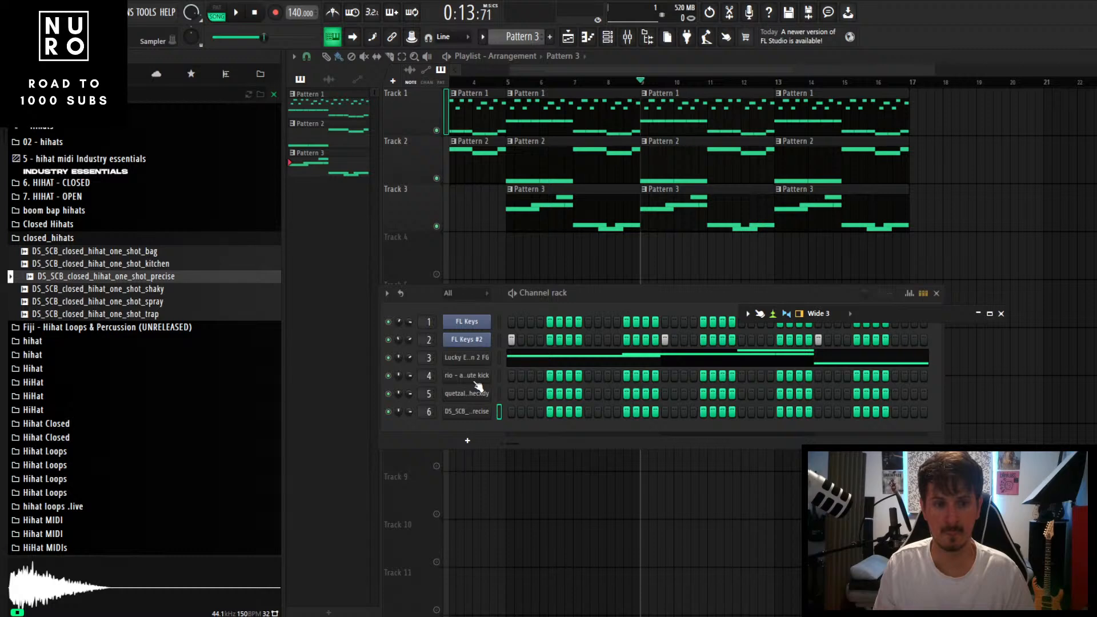
# Step: Create an empty Pattern 4 and place its clip on Track 4 at bar 9
pyautogui.scroll(-3, 590, 199)
pyautogui.scroll(-4, 595, 200)
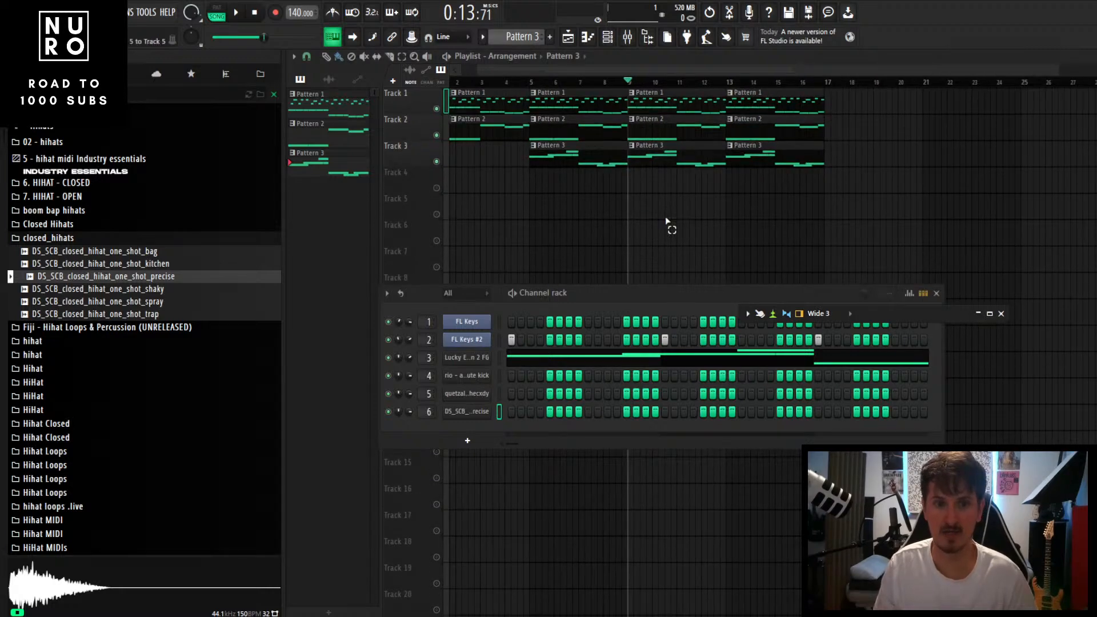
pyautogui.scroll(2, 661, 226)
pyautogui.scroll(2, 659, 228)
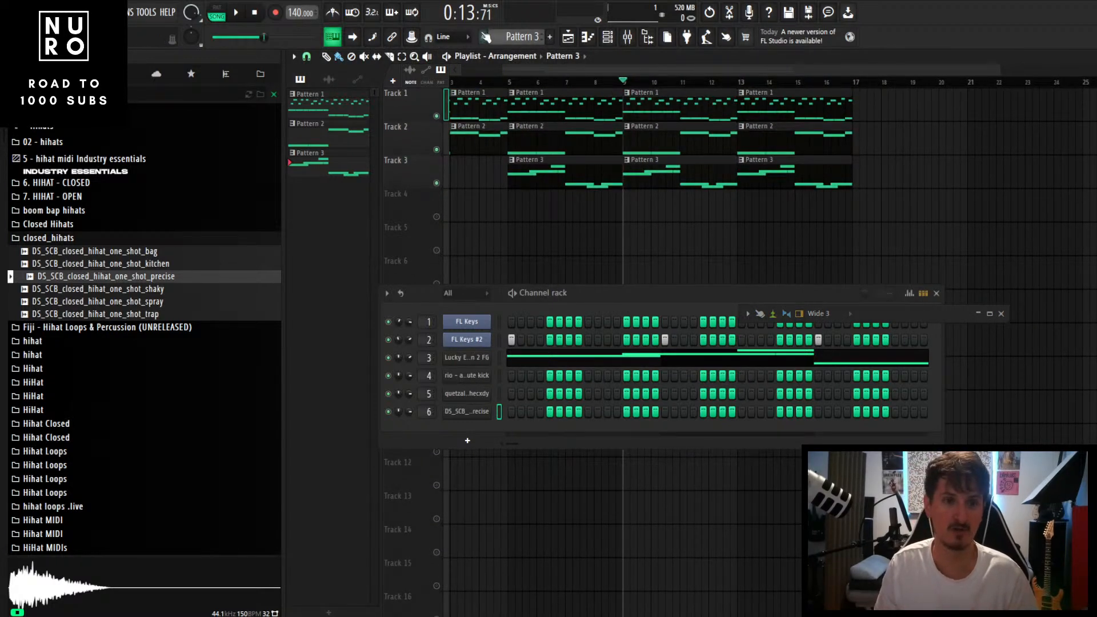
pyautogui.click(483, 36)
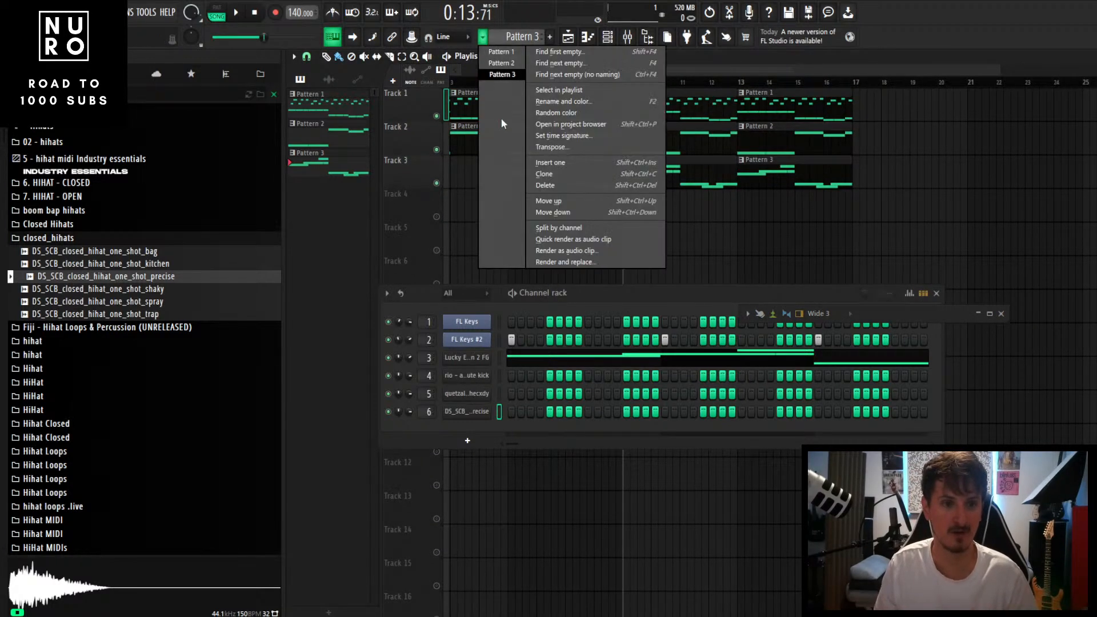
pyautogui.click(503, 74)
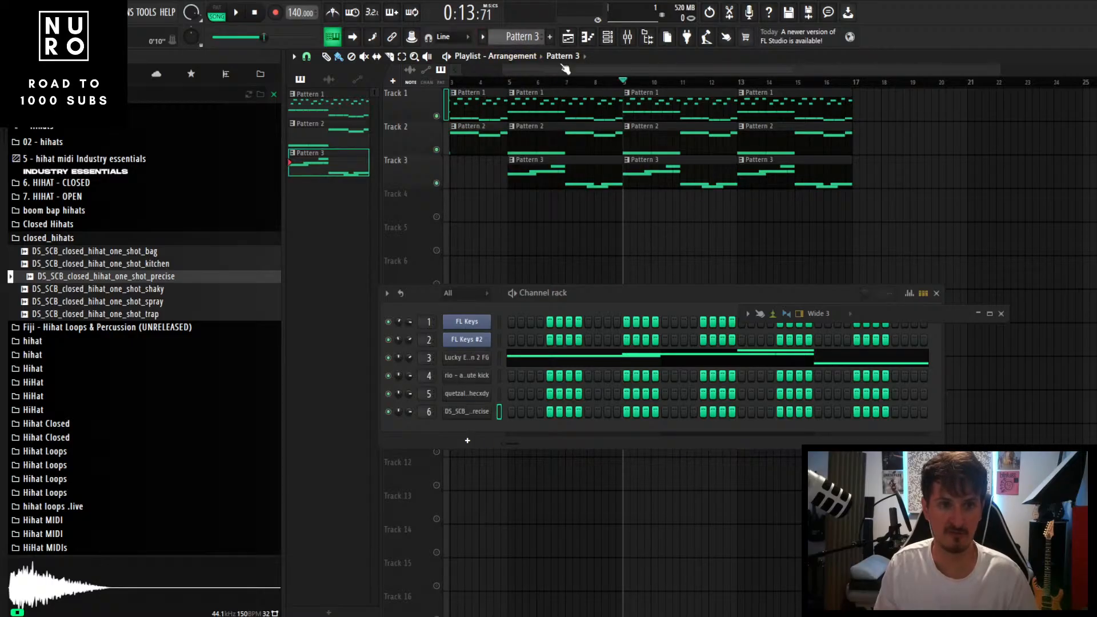
pyautogui.click(550, 37)
pyautogui.click(564, 51)
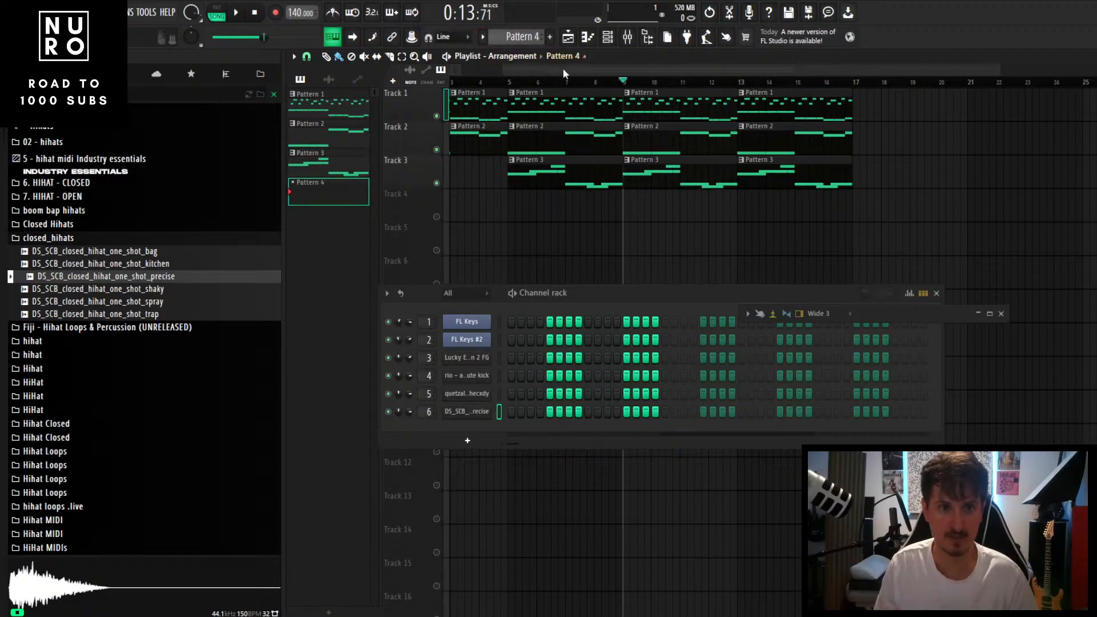
pyautogui.scroll(3, 629, 240)
pyautogui.click(629, 208)
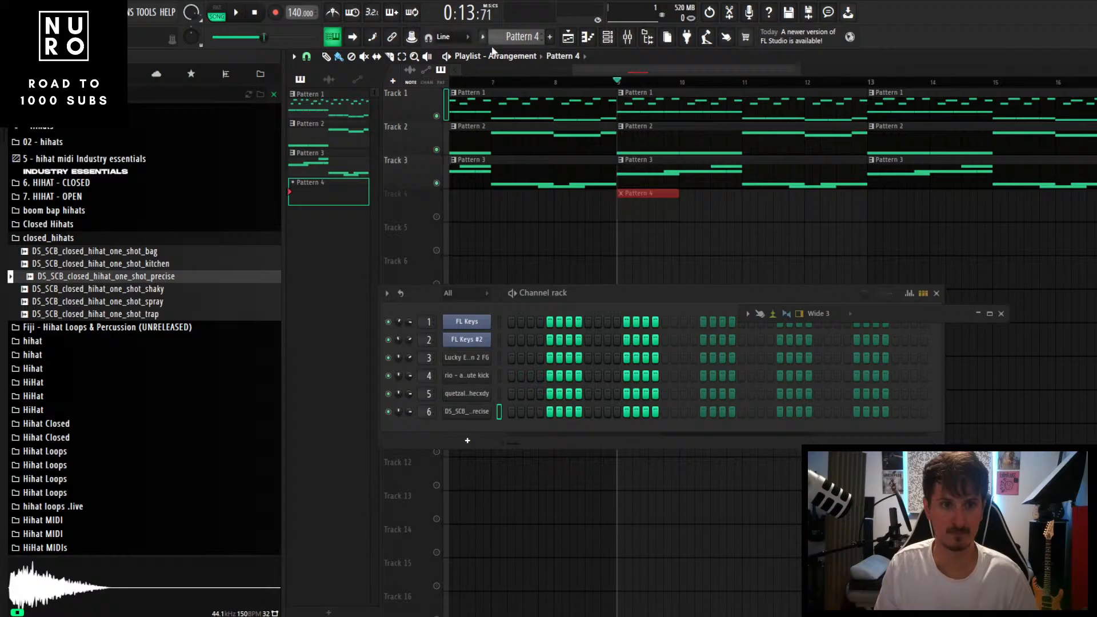
pyautogui.click(627, 241)
pyautogui.press('Delete')
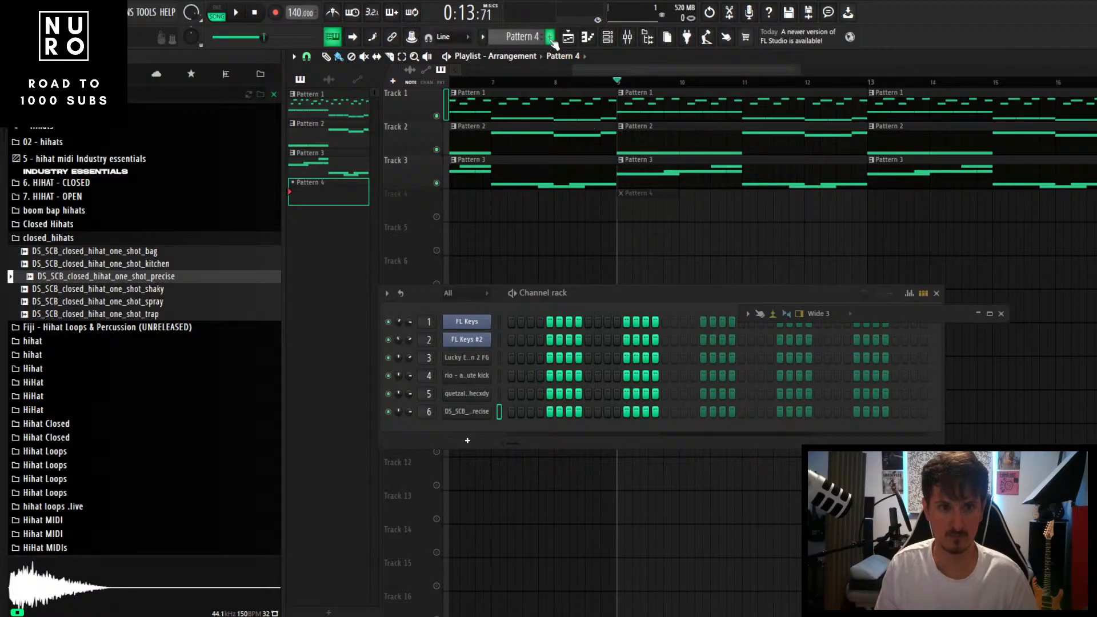
pyautogui.click(610, 251)
pyautogui.moveTo(627, 245); pyautogui.dragTo(636, 243)
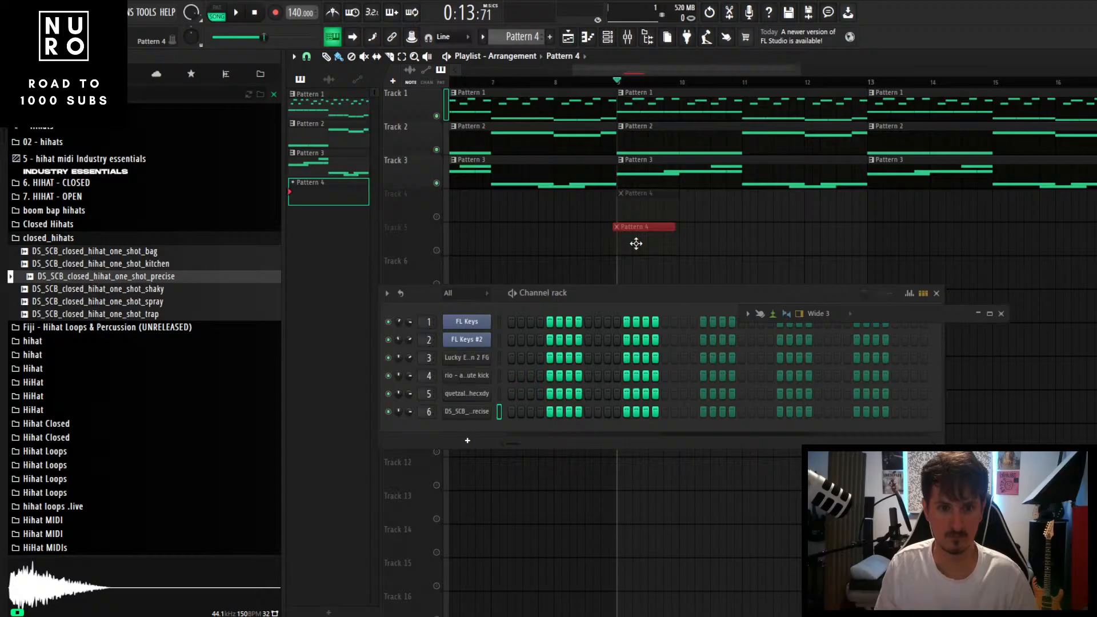
pyautogui.rightClick(638, 244)
# Step: Unmute playlist Track 4 holding the Pattern 4 clip
pyautogui.scroll(2, 642, 260)
pyautogui.scroll(1, 643, 261)
pyautogui.click(437, 208)
pyautogui.scroll(1, 649, 245)
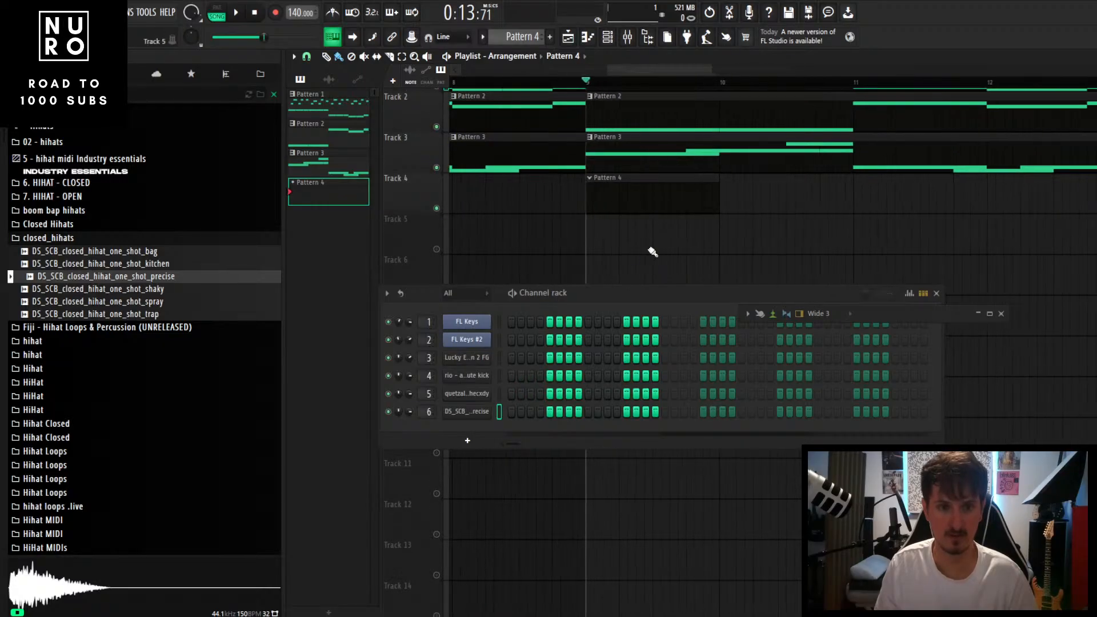
pyautogui.scroll(-1, 642, 242)
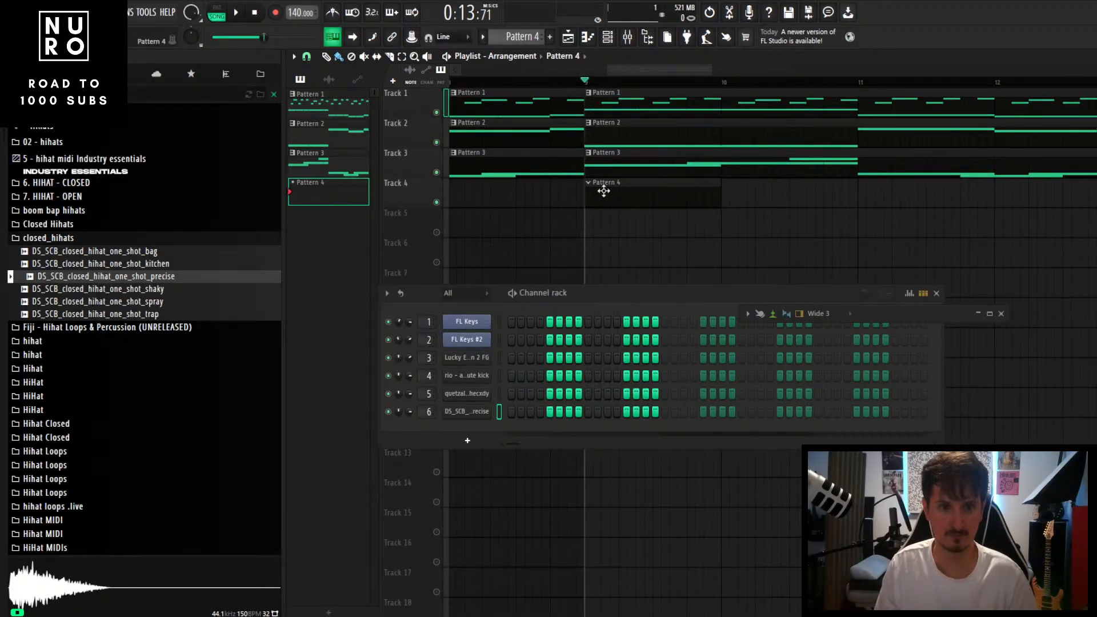
# Step: Open the rio absolute kick channel's piano roll, audition C5, and draw a short C5 note at the start of bar 1
pyautogui.rightClick(483, 381)
pyautogui.click(516, 371)
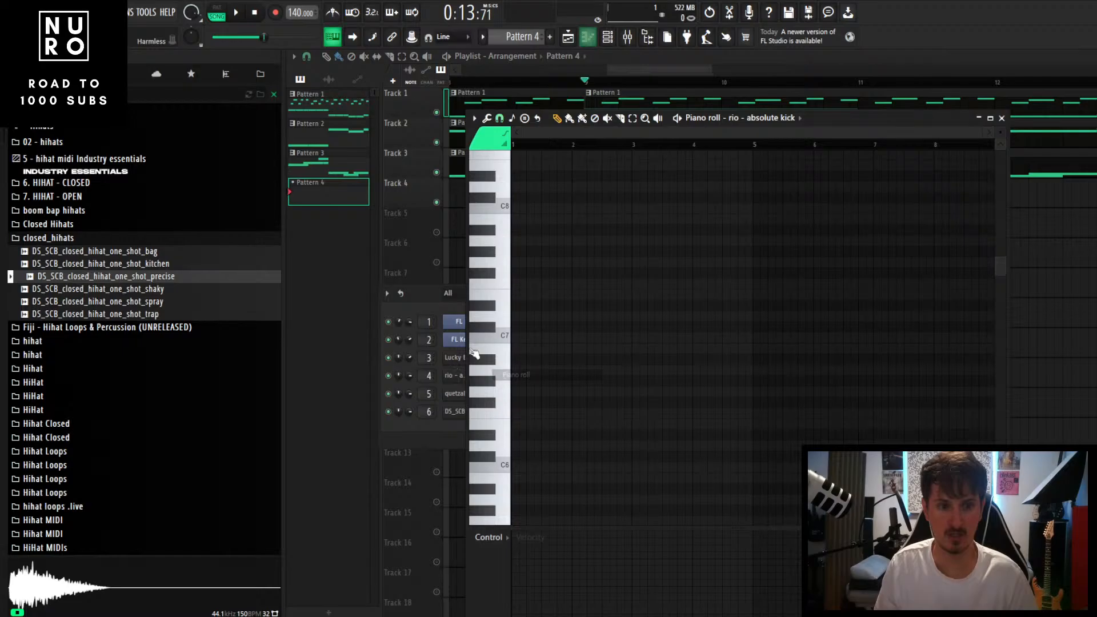
pyautogui.scroll(-1, 562, 366)
pyautogui.scroll(-1, 562, 366)
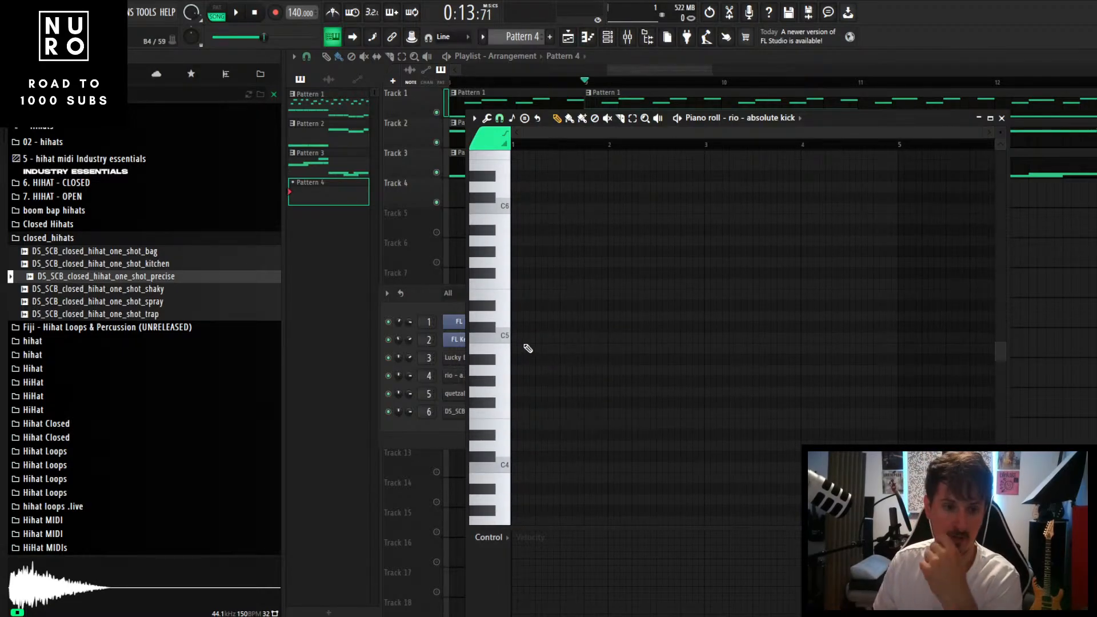
pyautogui.click(509, 346)
pyautogui.click(506, 343)
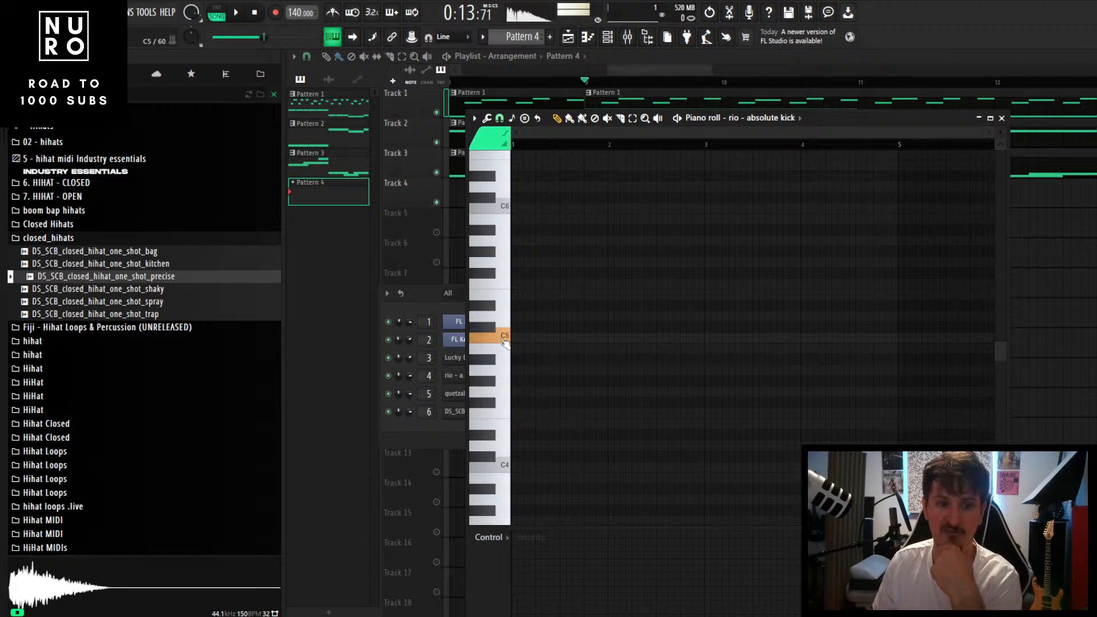
pyautogui.click(505, 343)
pyautogui.click(505, 343)
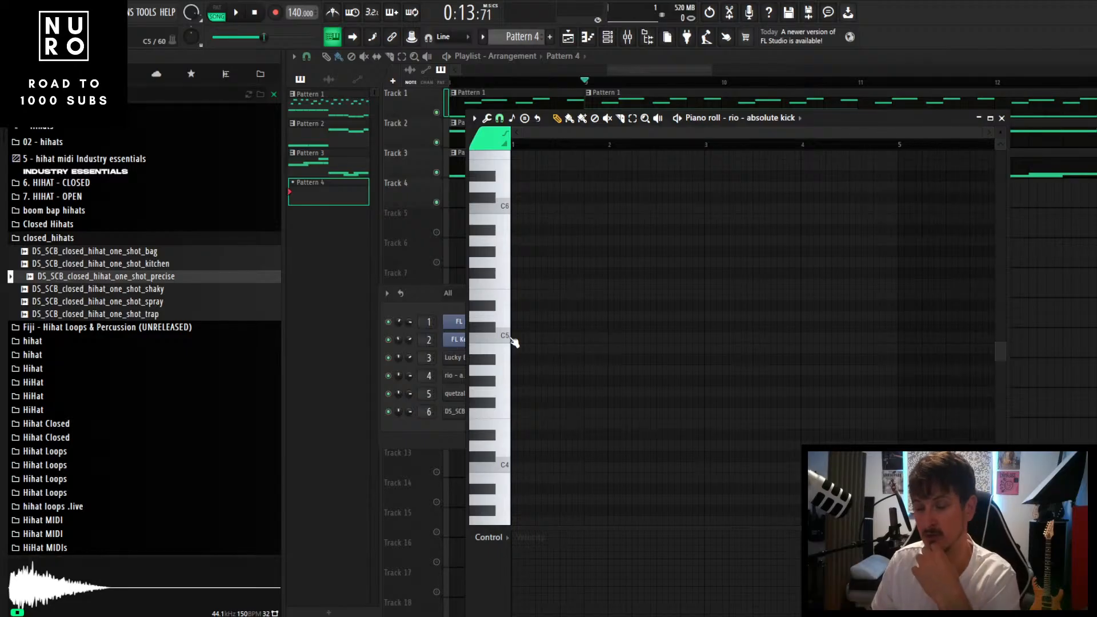
pyautogui.click(520, 343)
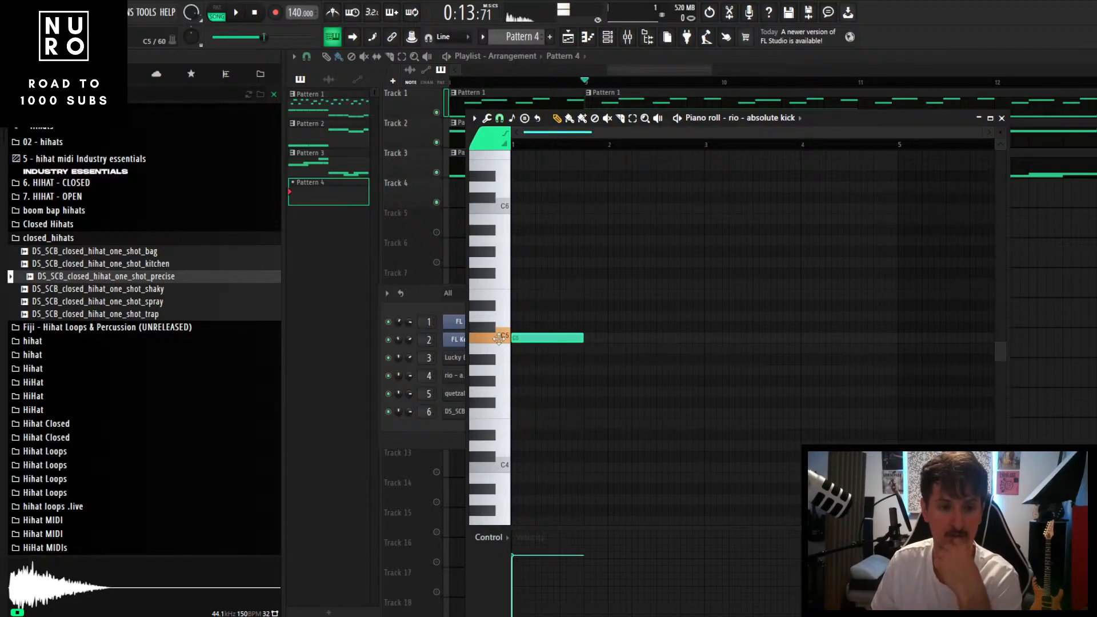
pyautogui.moveTo(581, 340); pyautogui.dragTo(522, 365)
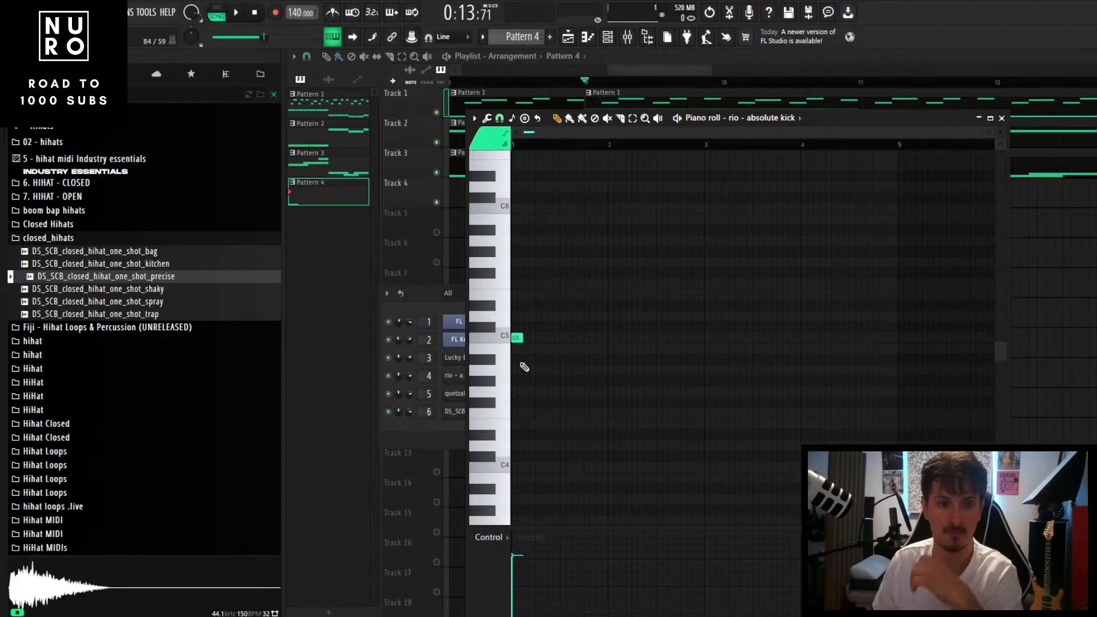
# Step: Add short C5 kick notes at beat 4 of bar 1, at the start and beat 4 of bar 3, and mid-bar 4
pyautogui.press('space')
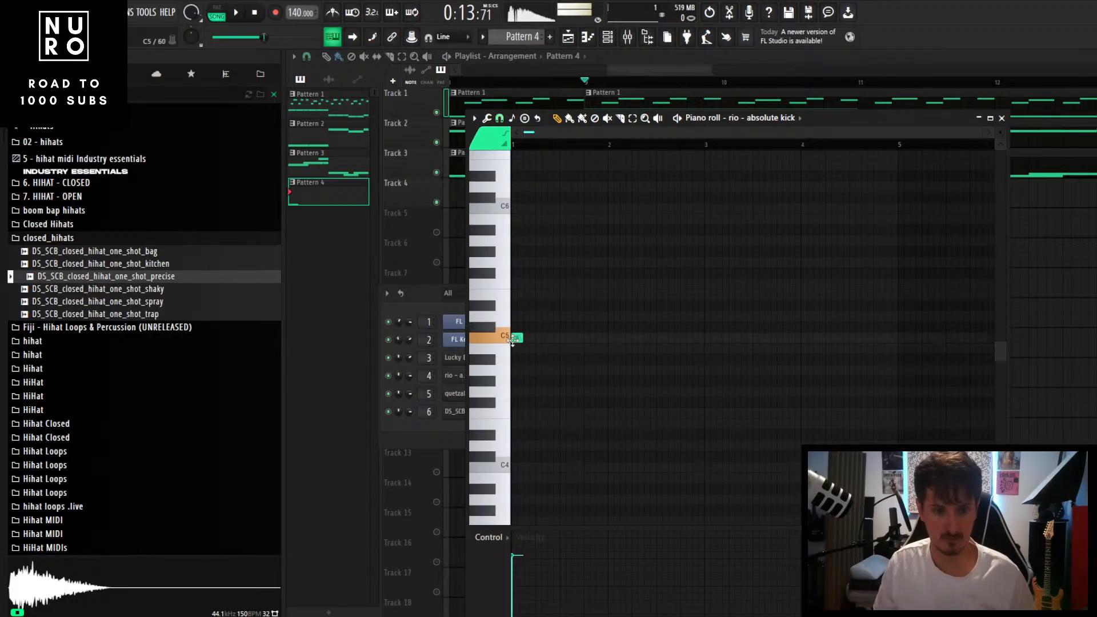
pyautogui.press('space')
pyautogui.click(587, 341)
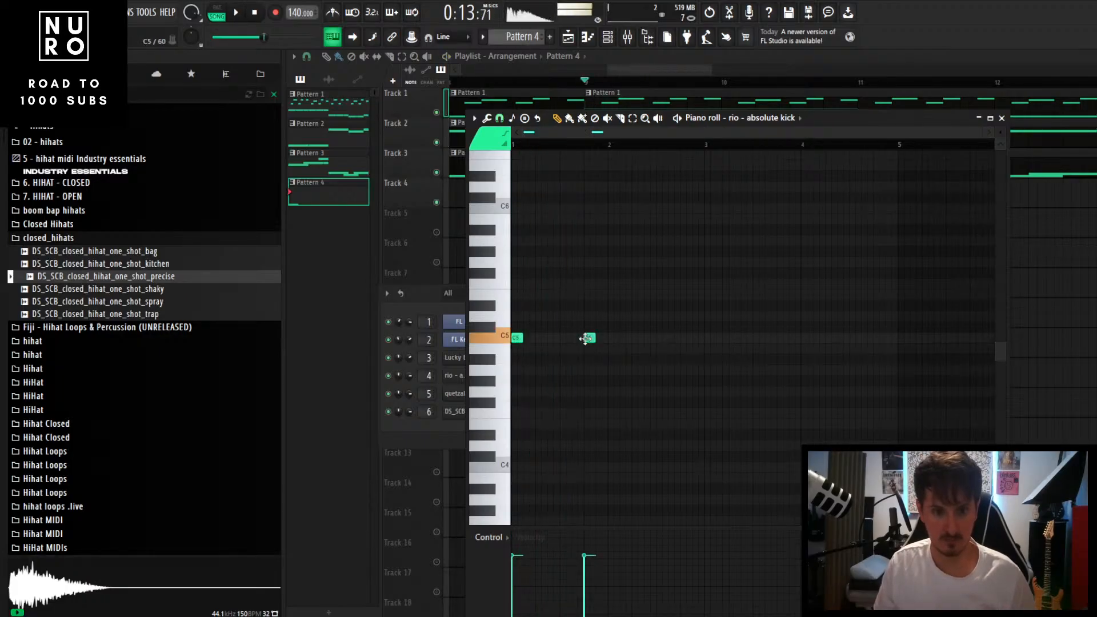
pyautogui.click(709, 337)
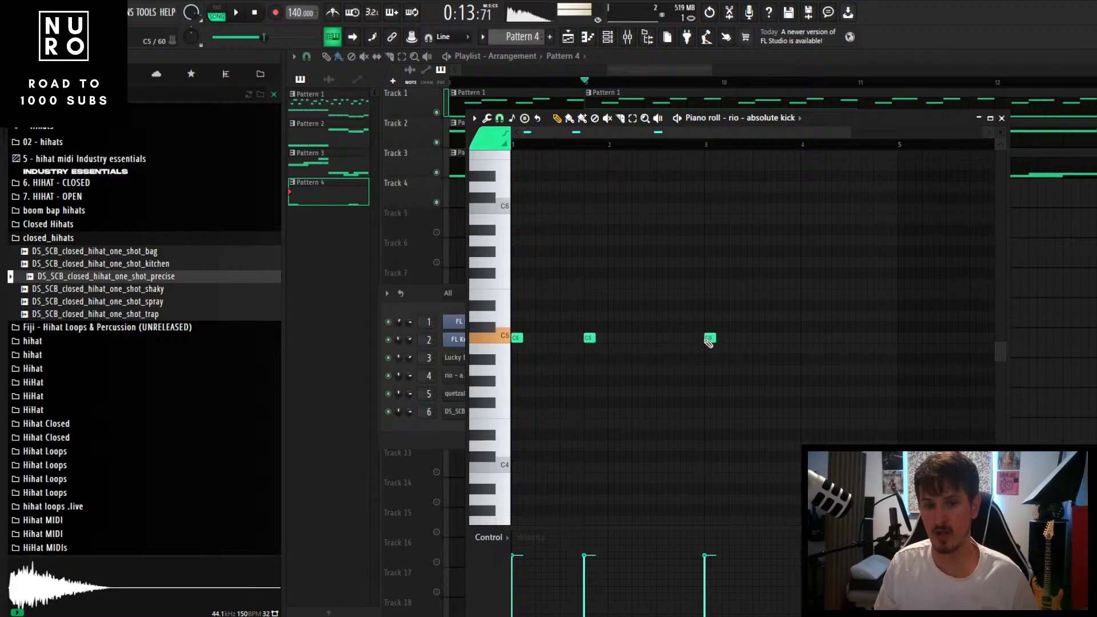
pyautogui.scroll(-1, 730, 351)
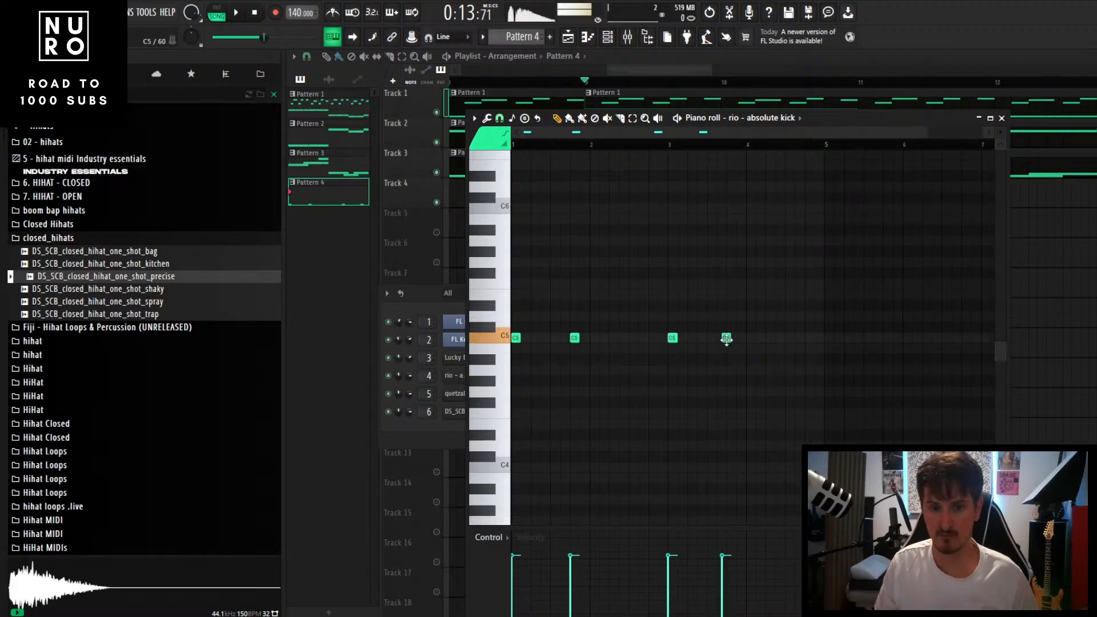
pyautogui.click(791, 339)
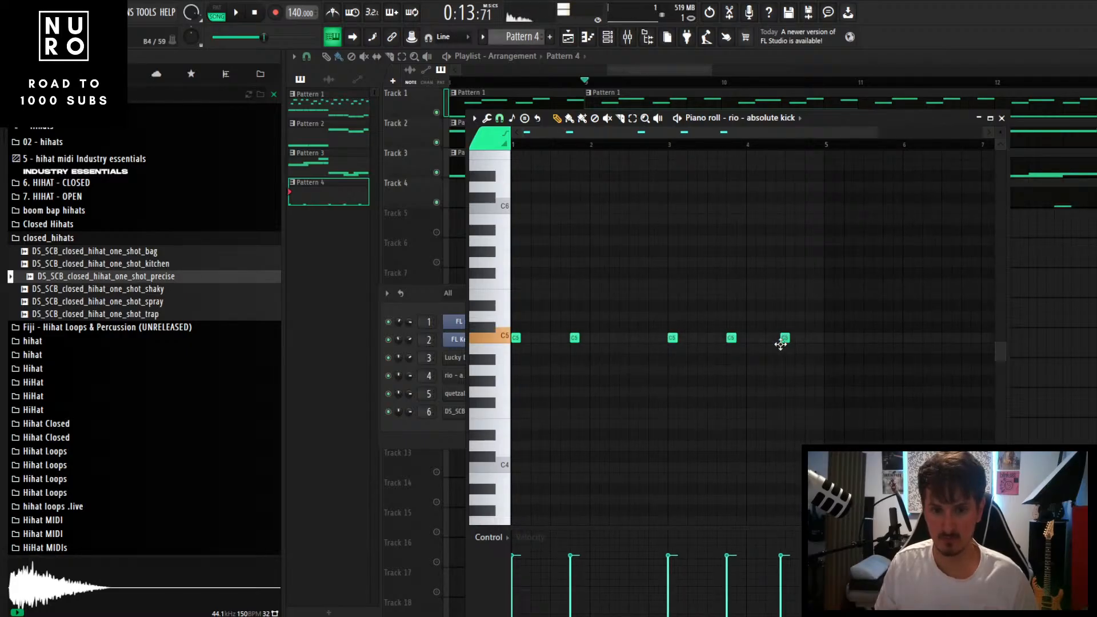
# Step: Play the kick pattern, add a C5 kick in the middle of bar 3, and delete the kicks in bar 4 and at bar 1 beat 4
pyautogui.press('space')
pyautogui.scroll(-1, 737, 378)
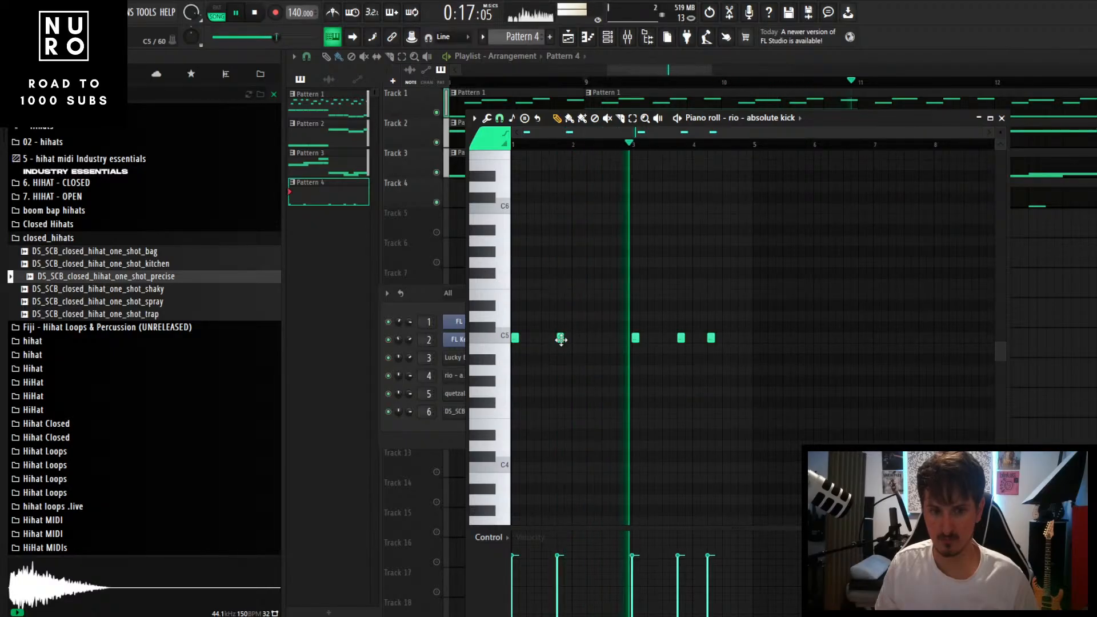
pyautogui.press('space')
pyautogui.rightClick(711, 338)
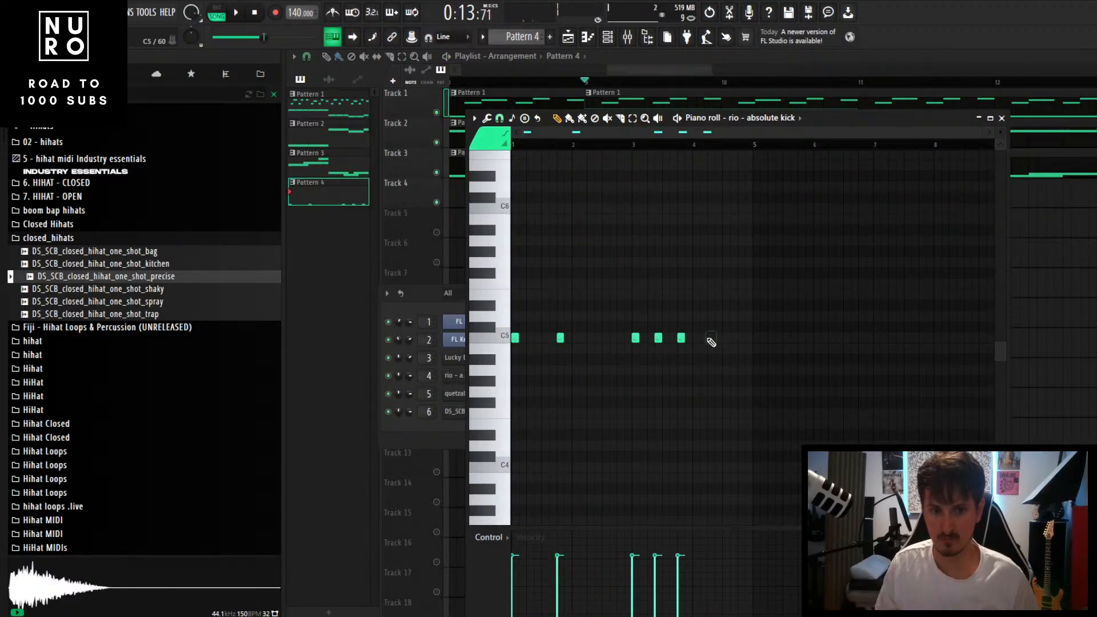
pyautogui.scroll(2, 543, 350)
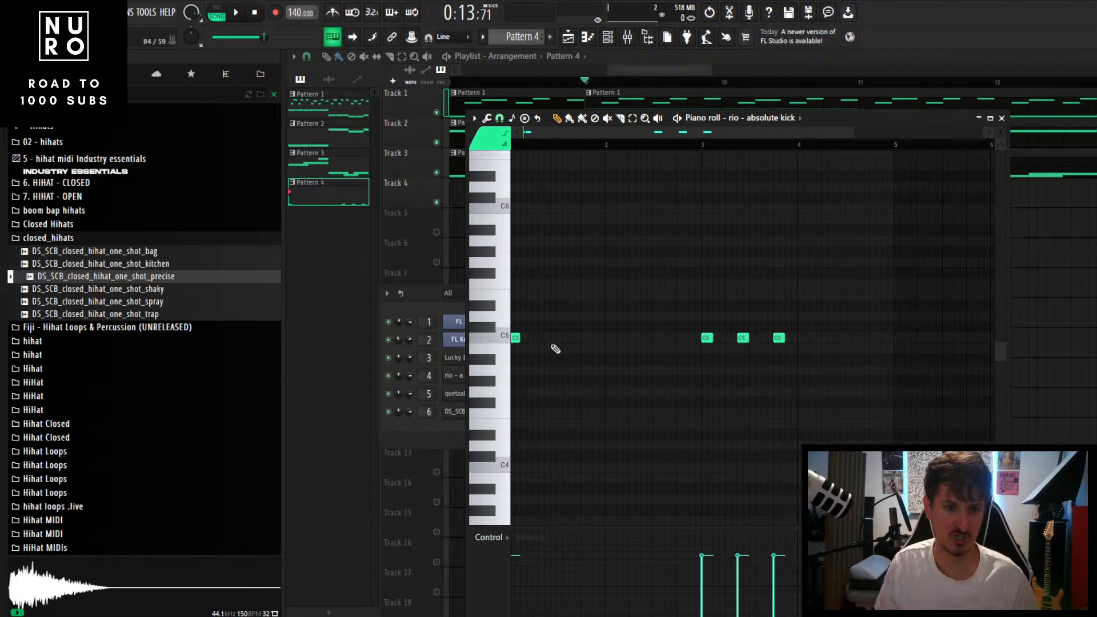
# Step: Replace the trial C5 kick late in bar 1 with one at the start of bar 2, checking the rhythm by playback
pyautogui.press('space')
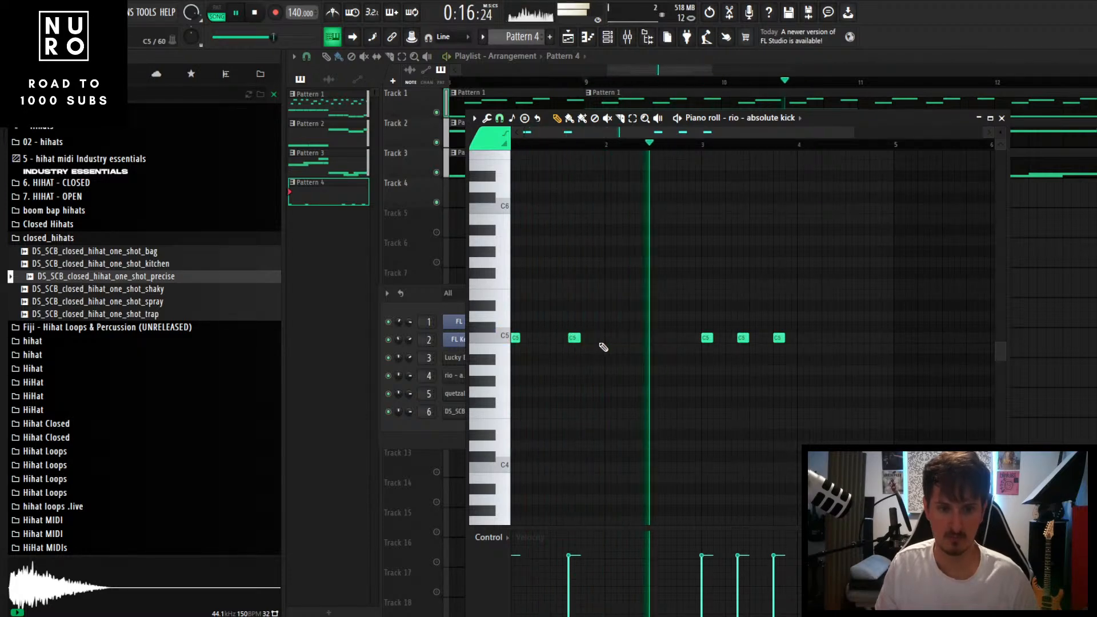
pyautogui.press('space')
pyautogui.rightClick(576, 339)
pyautogui.moveTo(603, 338); pyautogui.dragTo(610, 337)
pyautogui.press('space')
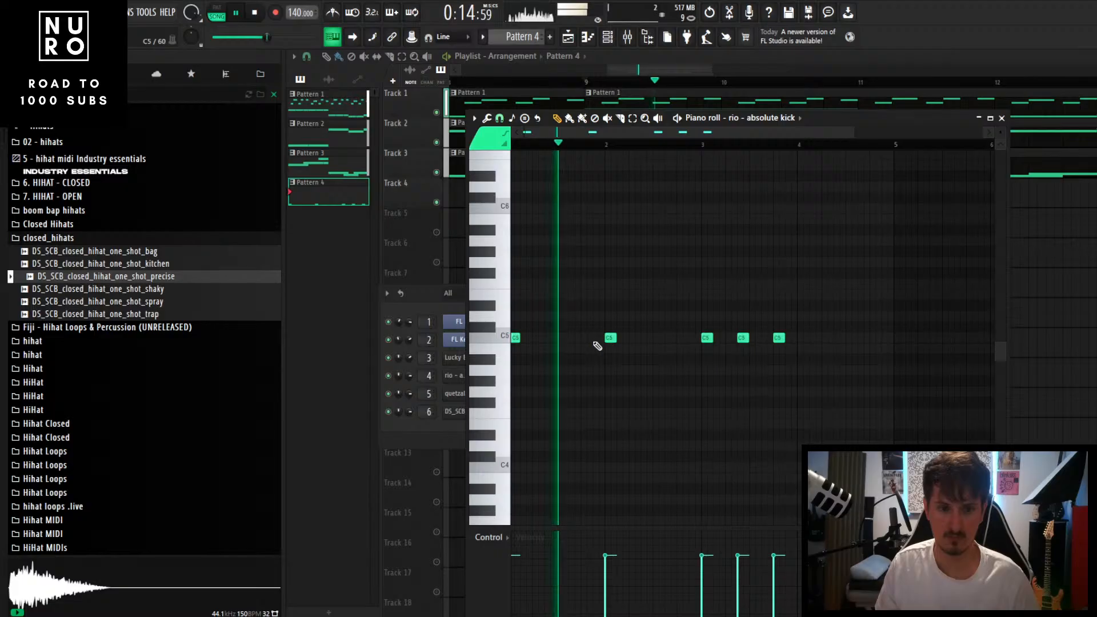
pyautogui.press('space')
# Step: Try an extra C5 kick near the middle and at beat 4 of bar 1 during playback, deleting it each time
pyautogui.press('space')
pyautogui.scroll(-2, 549, 380)
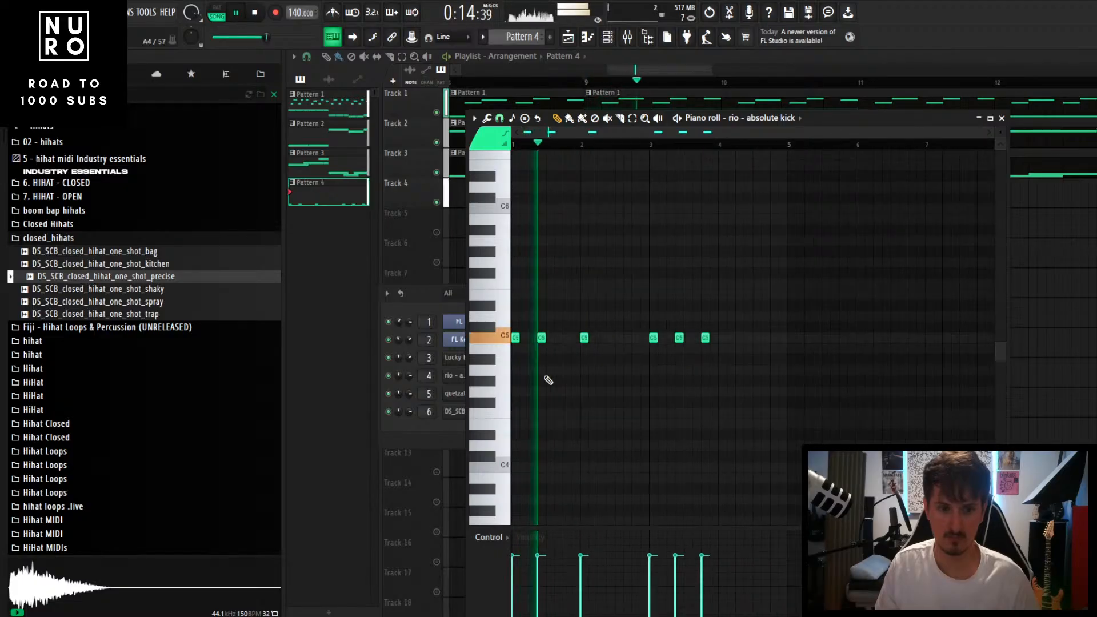
pyautogui.press('space')
pyautogui.rightClick(542, 337)
pyautogui.click(569, 340)
pyautogui.press('space')
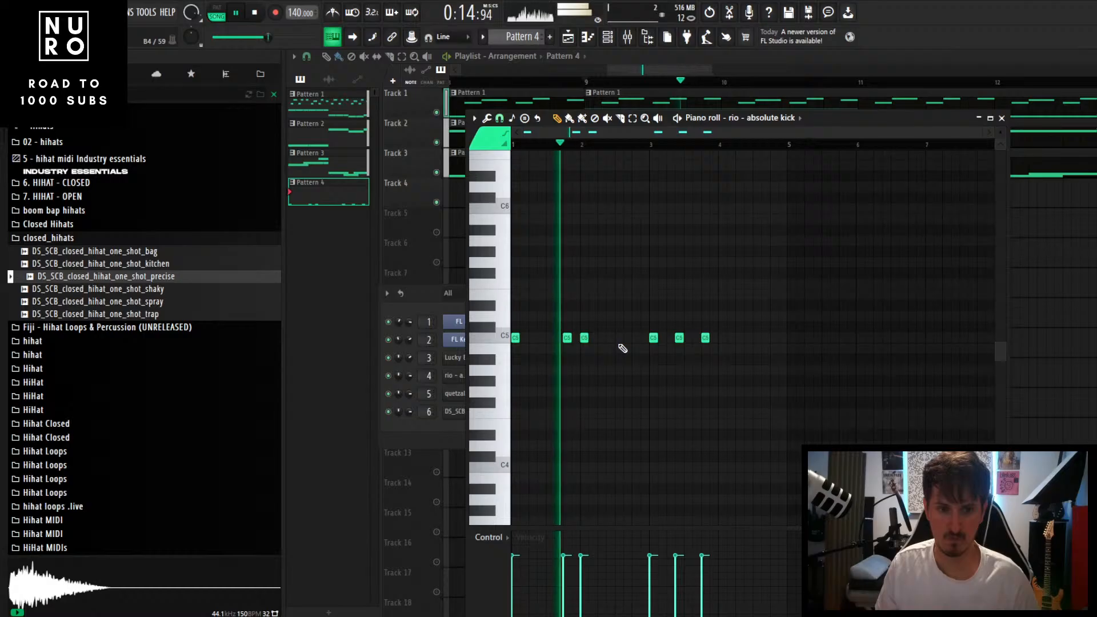
pyautogui.rightClick(568, 338)
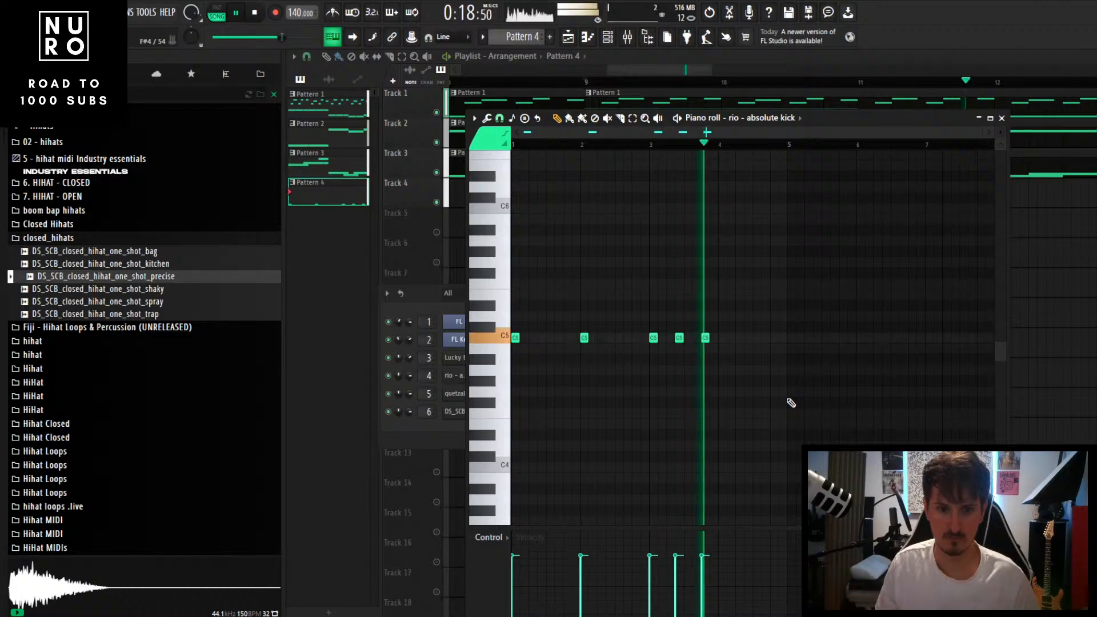
# Step: Close the kick's piano roll and place a second Pattern 4 clip on Track 4 at bar 13
pyautogui.click(1002, 118)
pyautogui.press('space')
pyautogui.scroll(-6, 759, 217)
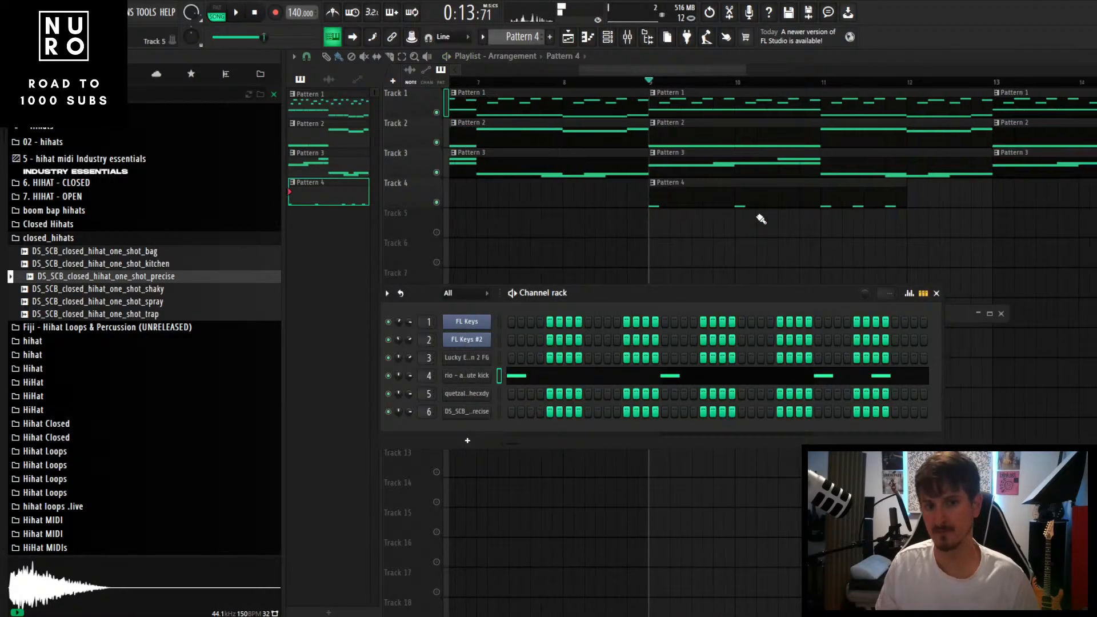
pyautogui.scroll(3, 800, 246)
pyautogui.scroll(2, 800, 247)
pyautogui.click(727, 235)
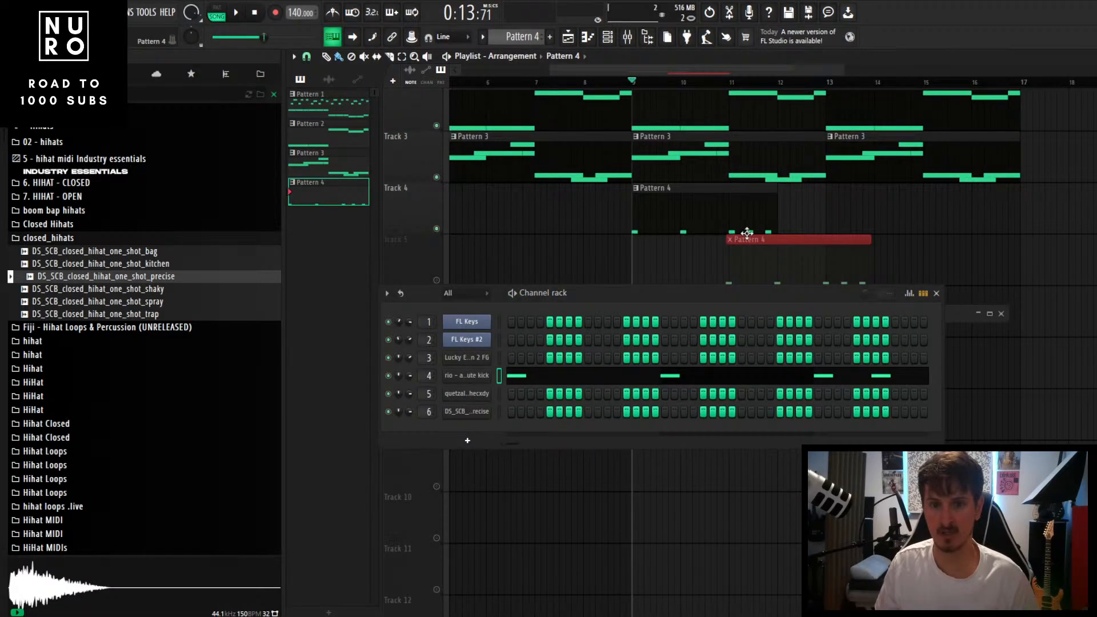
pyautogui.rightClick(794, 253)
pyautogui.click(832, 211)
pyautogui.scroll(1, 858, 228)
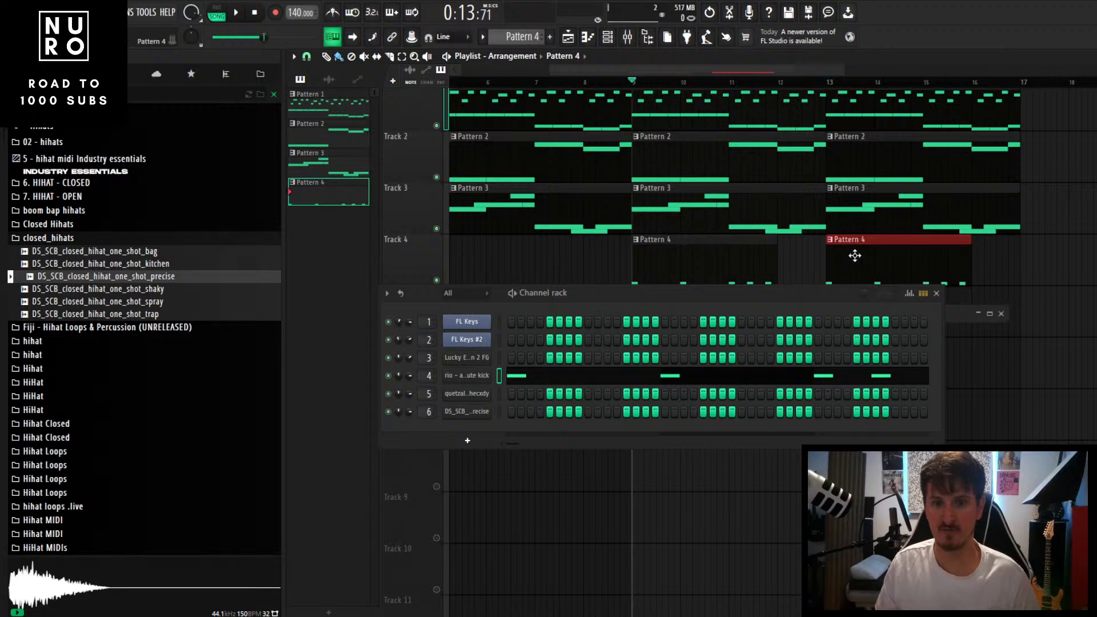
# Step: Move the Channel rack and Wide 3 windows clear of the playlist clips, and make the Pattern 4 clip at bar 13 unique
pyautogui.moveTo(827, 302); pyautogui.dragTo(854, 428)
pyautogui.moveTo(917, 305); pyautogui.dragTo(890, 376)
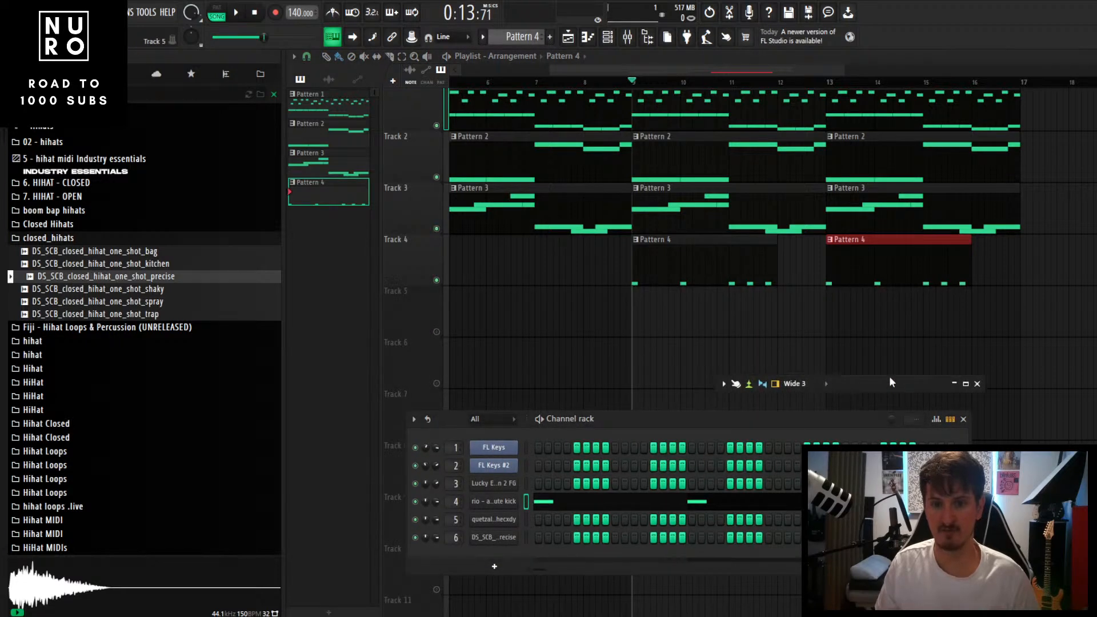
pyautogui.scroll(2, 793, 264)
pyautogui.scroll(-1, 825, 269)
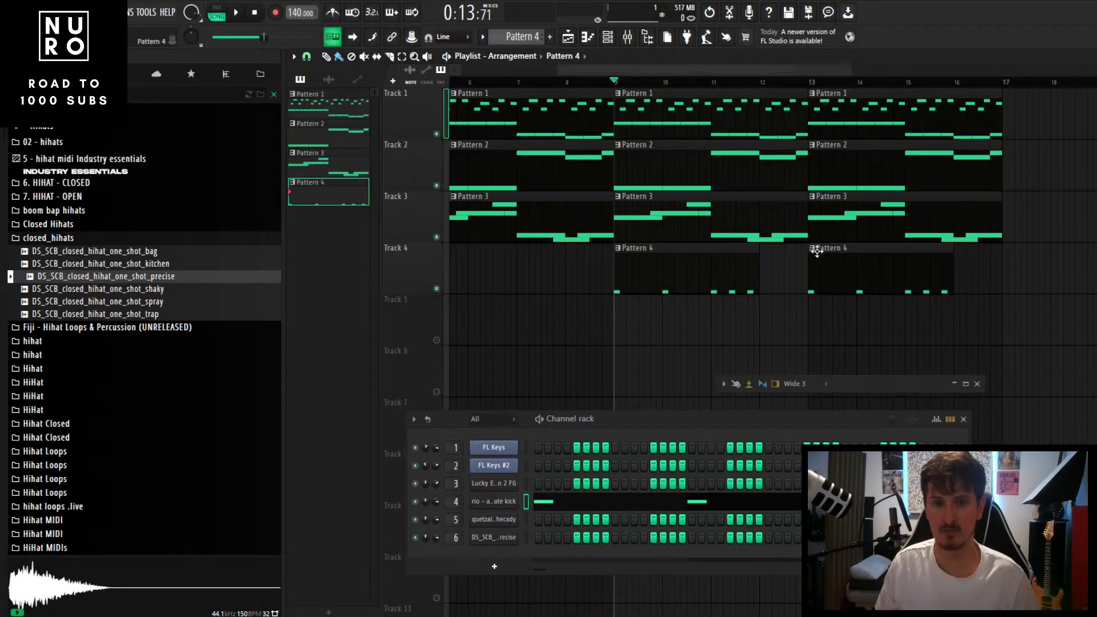
pyautogui.rightClick(816, 252)
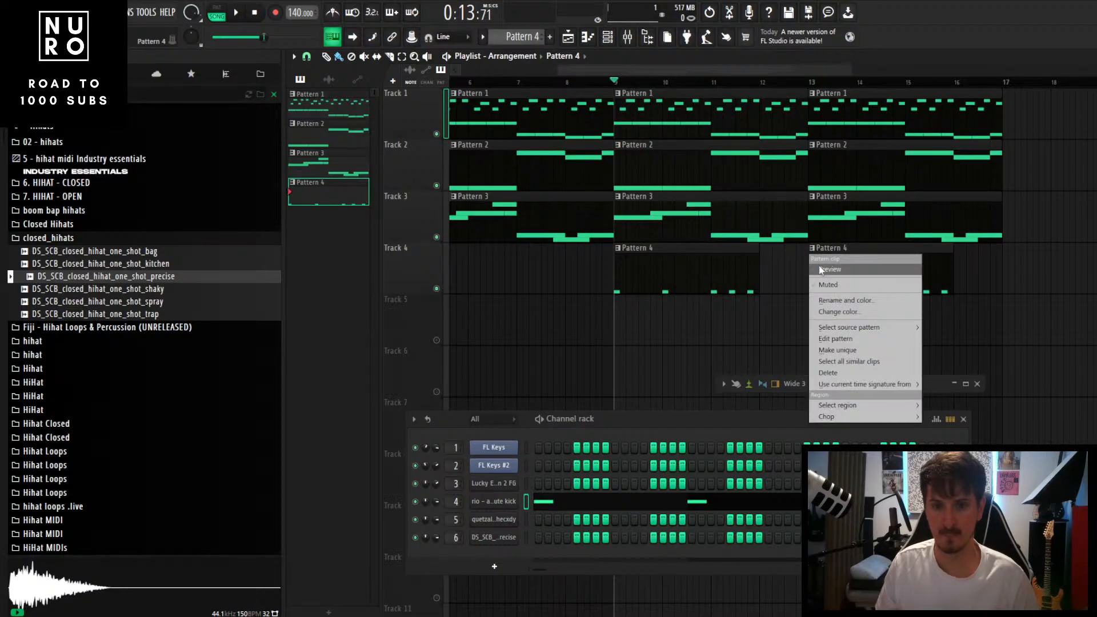
pyautogui.click(841, 351)
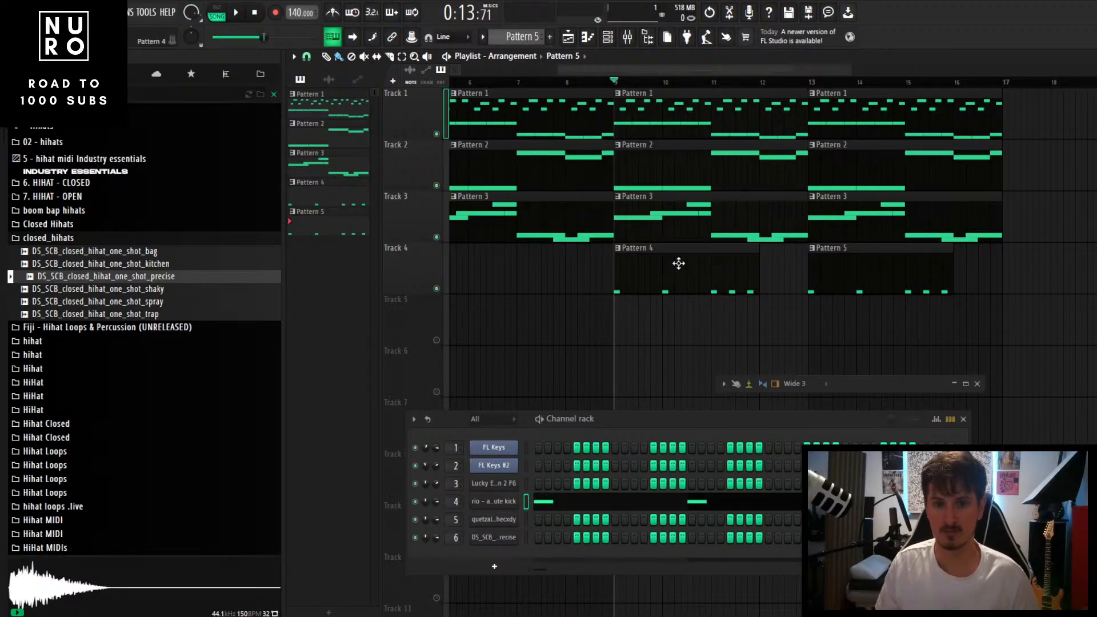
pyautogui.click(550, 38)
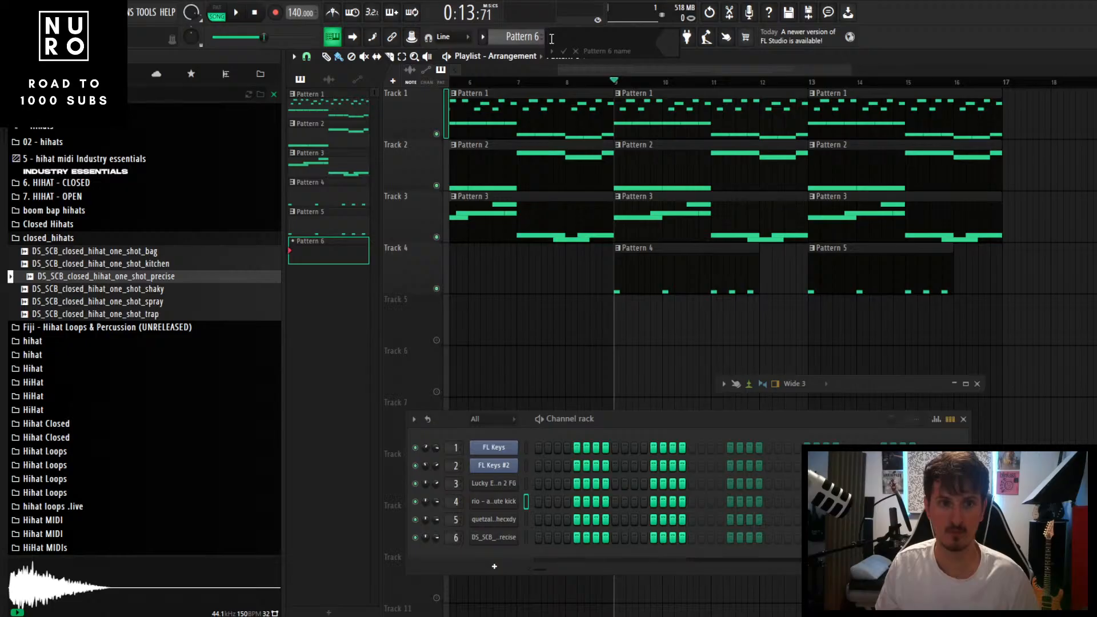
pyautogui.click(568, 52)
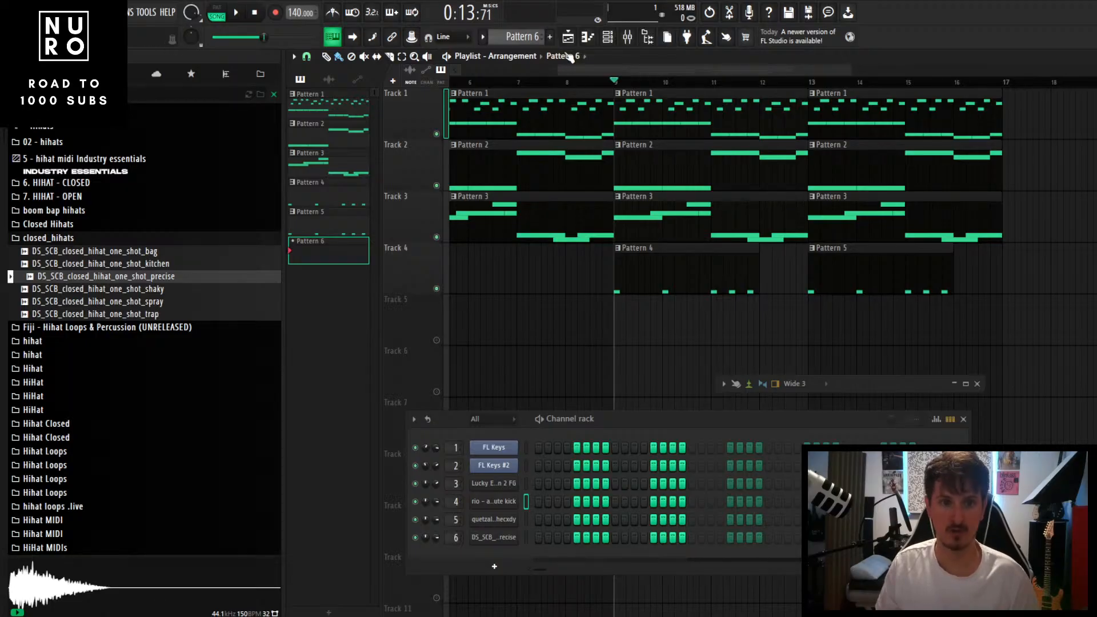
pyautogui.doubleClick(637, 286)
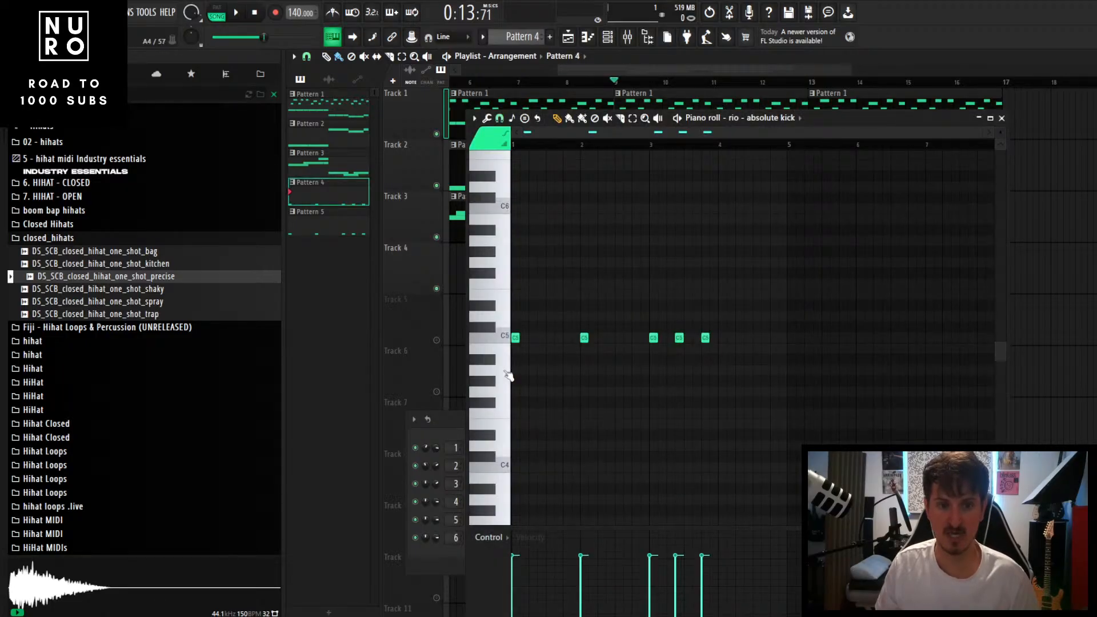
pyautogui.click(1002, 118)
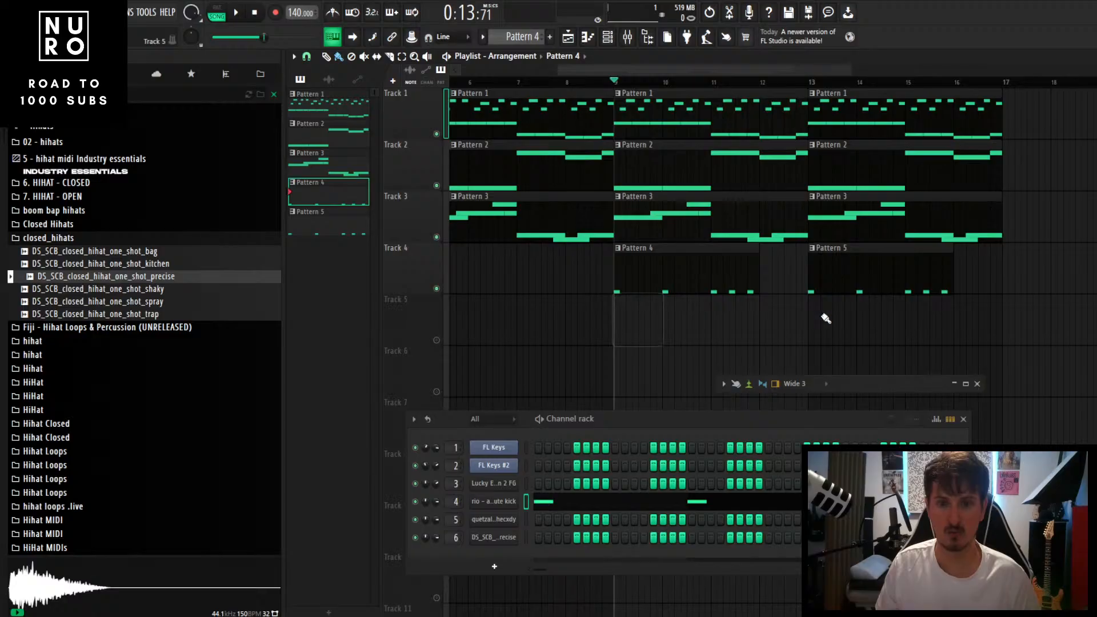
# Step: In Pattern 5, add a C5 kick directly before the bar 2 kick with slightly lower velocity, and play it back
pyautogui.scroll(2, 824, 268)
pyautogui.scroll(-2, 819, 286)
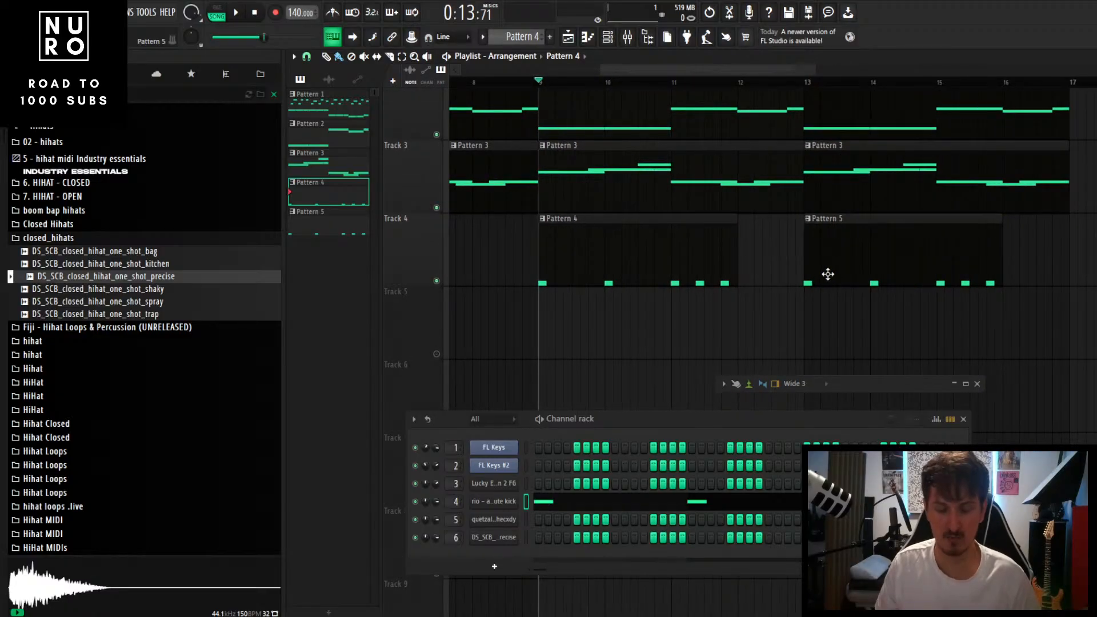
pyautogui.doubleClick(821, 263)
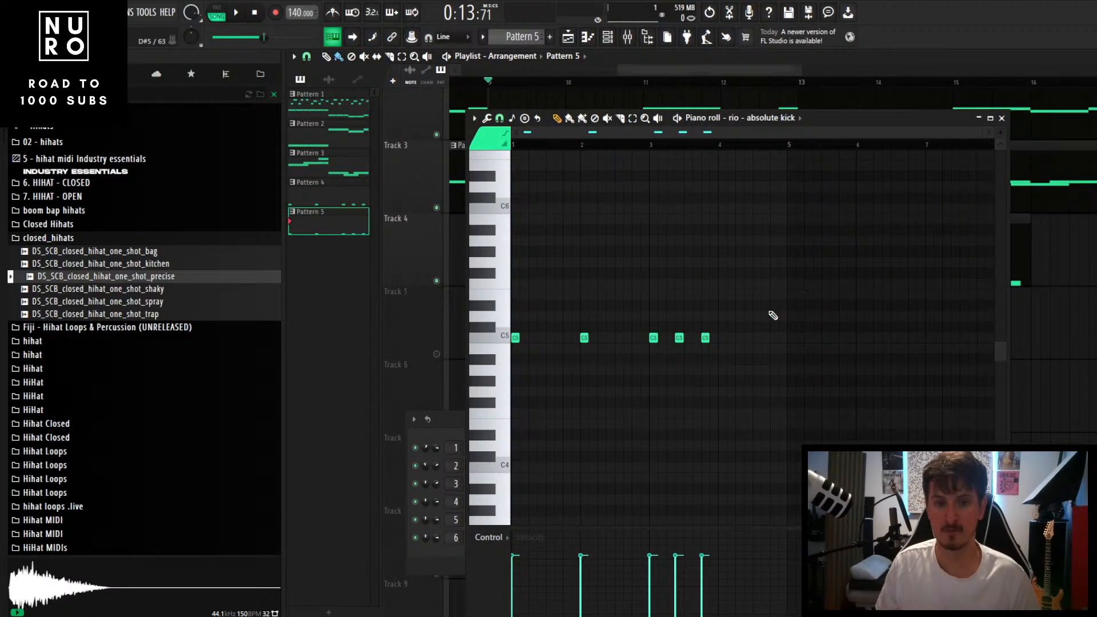
pyautogui.scroll(3, 554, 310)
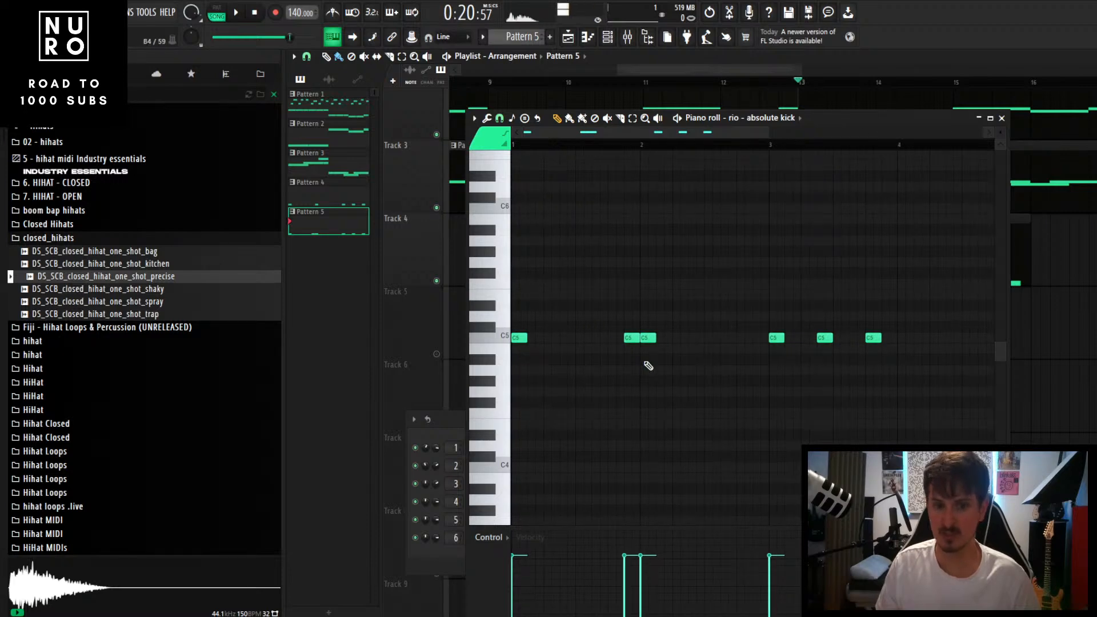
pyautogui.press('space')
pyautogui.scroll(-1, 693, 428)
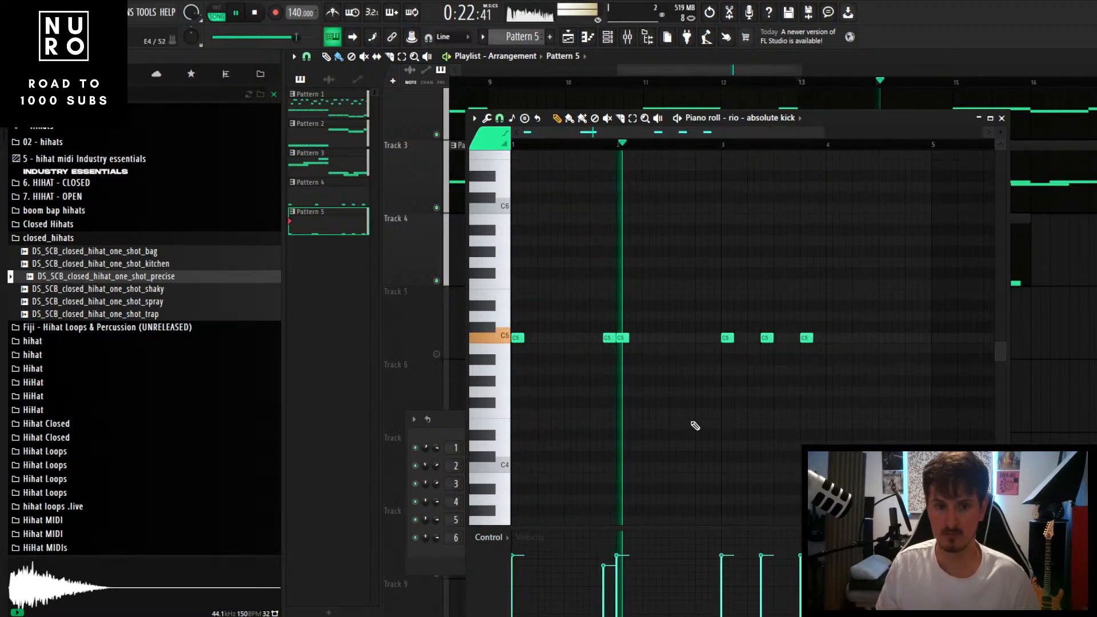
pyautogui.scroll(-4, 782, 374)
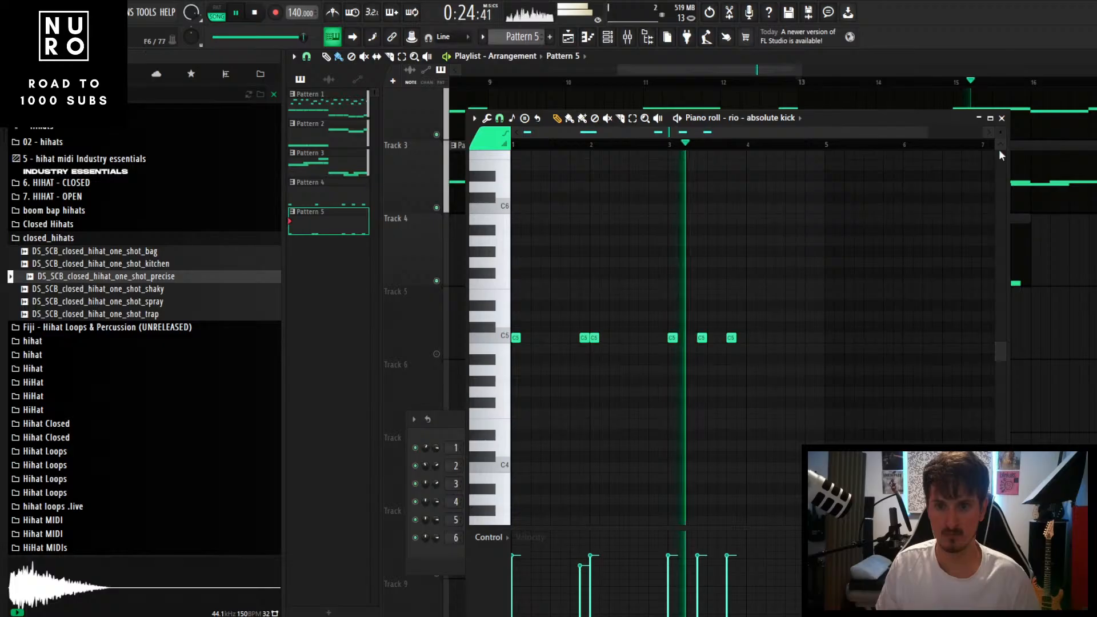
# Step: Close the kick's piano roll and listen to the end of the Pattern 5 section before stopping playback
pyautogui.click(1002, 118)
pyautogui.scroll(-3, 919, 282)
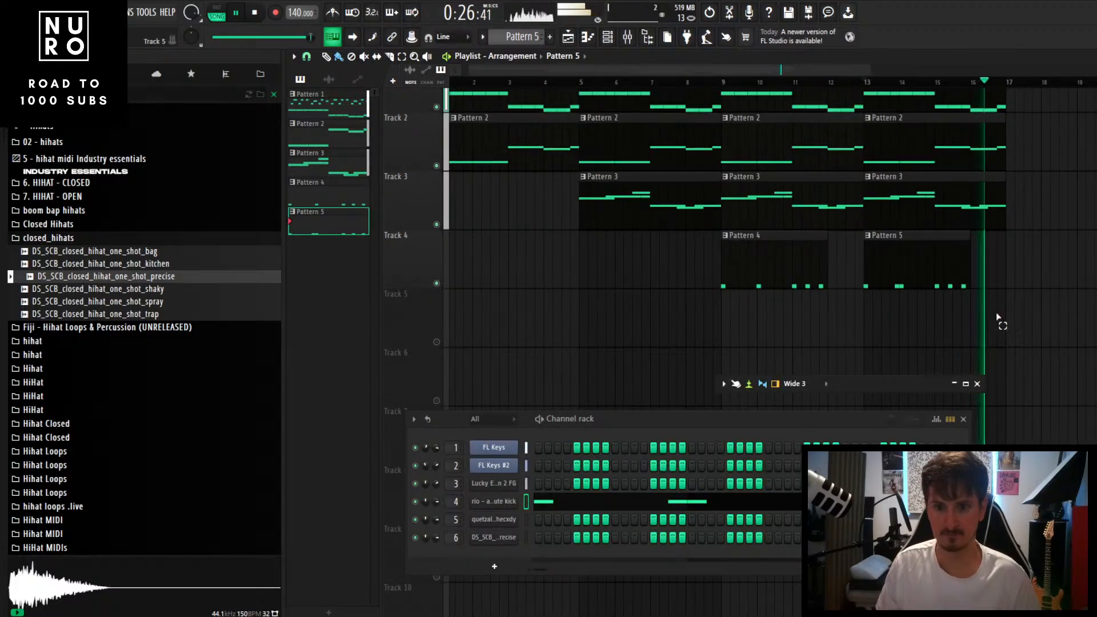
pyautogui.scroll(-2, 995, 318)
pyautogui.scroll(2, 971, 317)
pyautogui.press('space')
# Step: Create an empty Pattern 6 and place its clip on Track 5 at bar 9
pyautogui.click(483, 39)
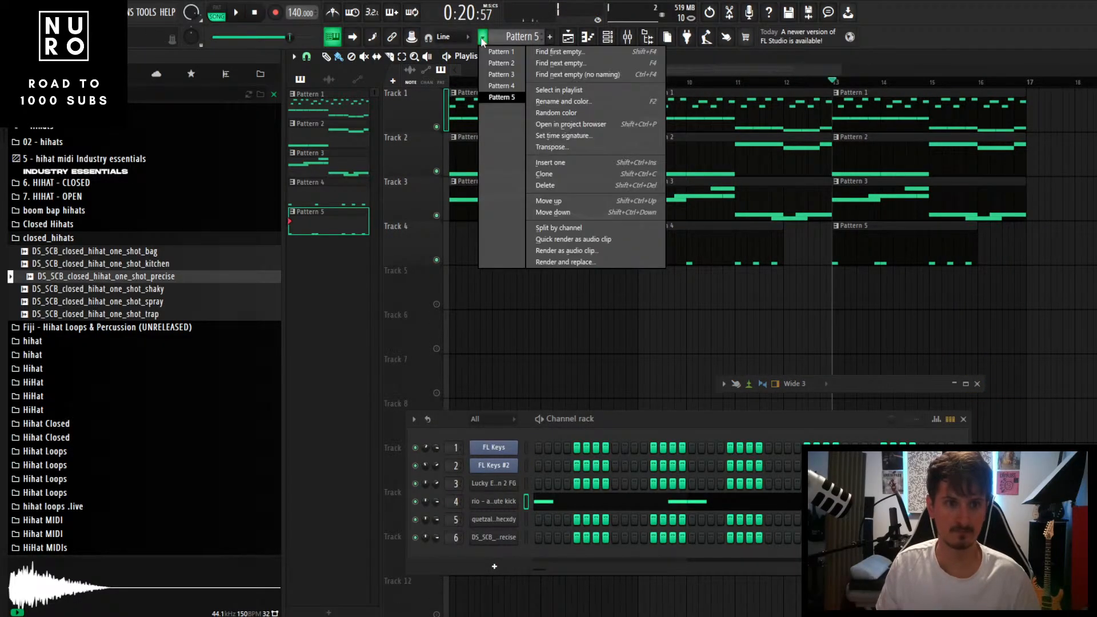
pyautogui.click(559, 52)
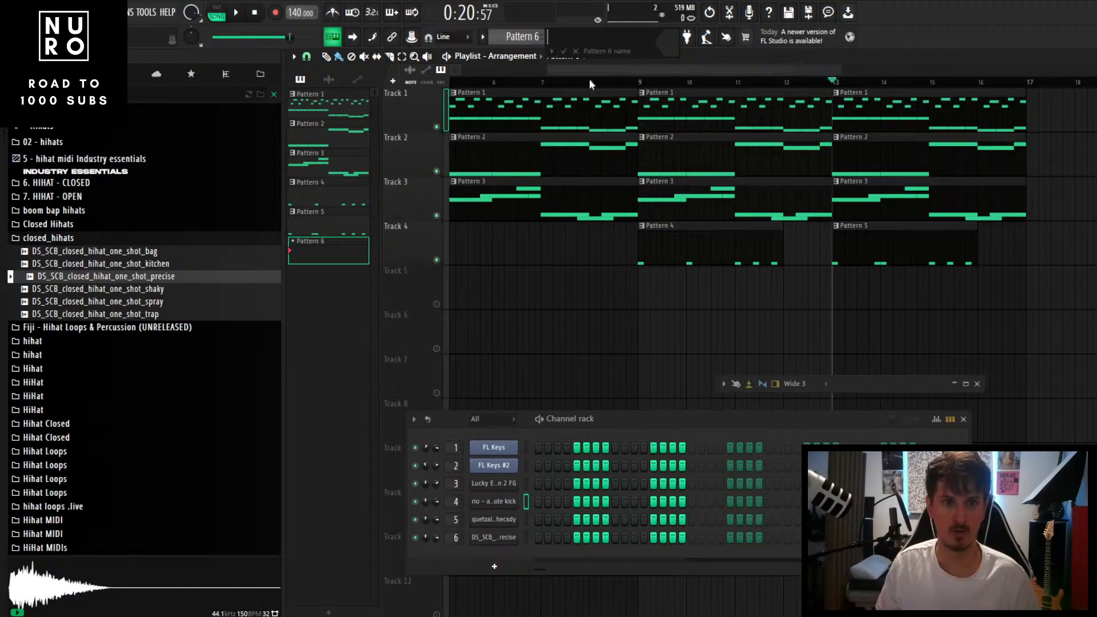
pyautogui.click(565, 52)
pyautogui.scroll(2, 658, 266)
pyautogui.click(658, 280)
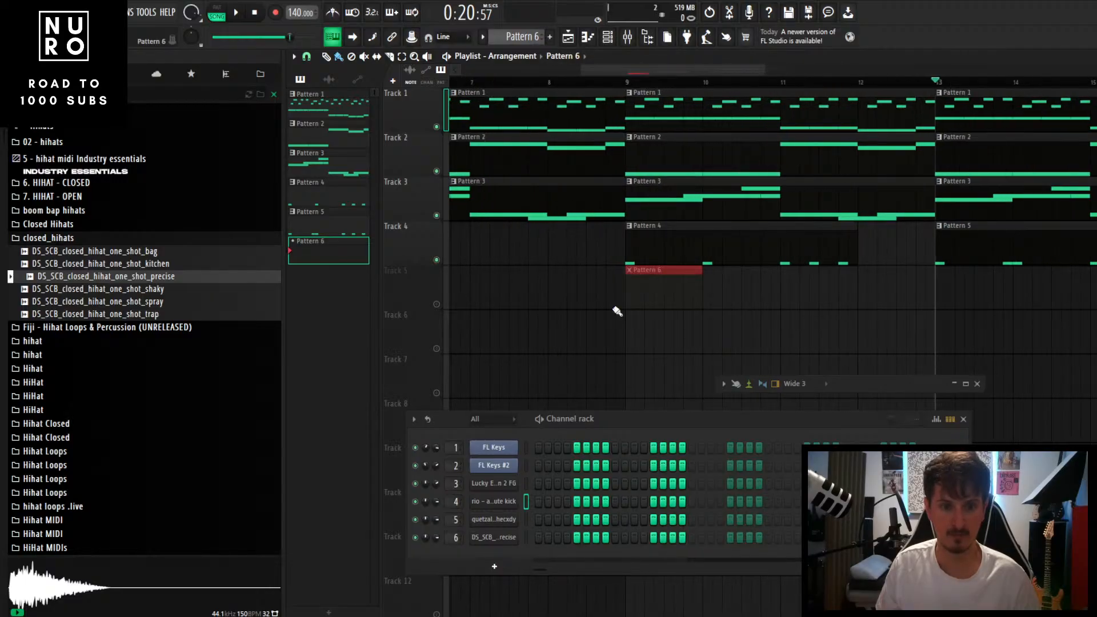
# Step: In Pattern 6, add a C5 quetzalcoatl snare on beat 3 of each of the four bars
pyautogui.rightClick(508, 532)
pyautogui.click(546, 448)
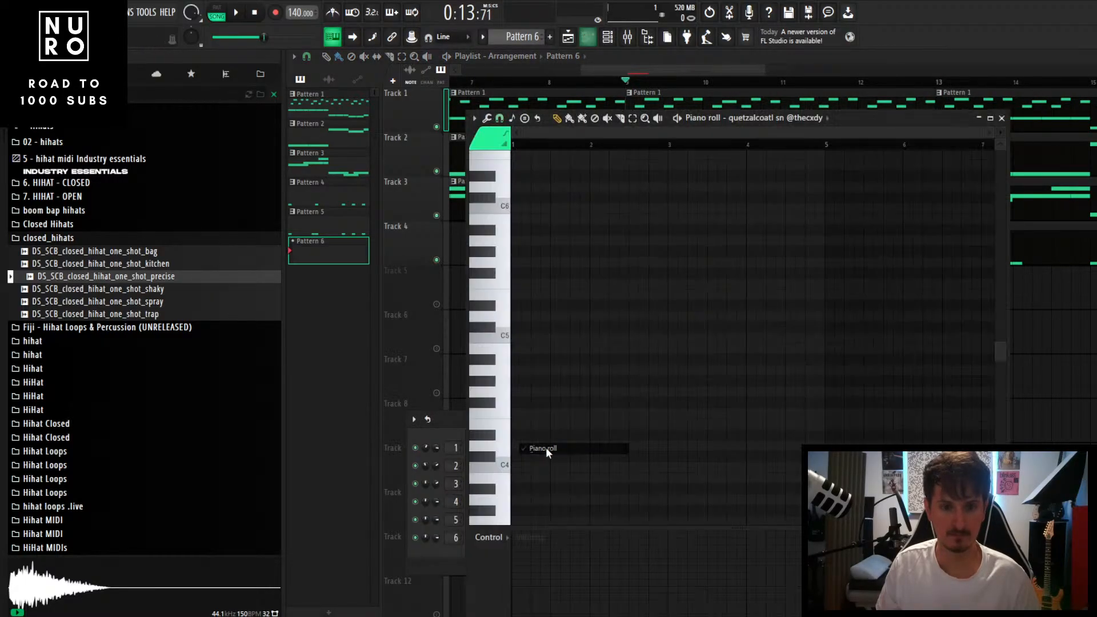
pyautogui.click(631, 338)
pyautogui.click(716, 338)
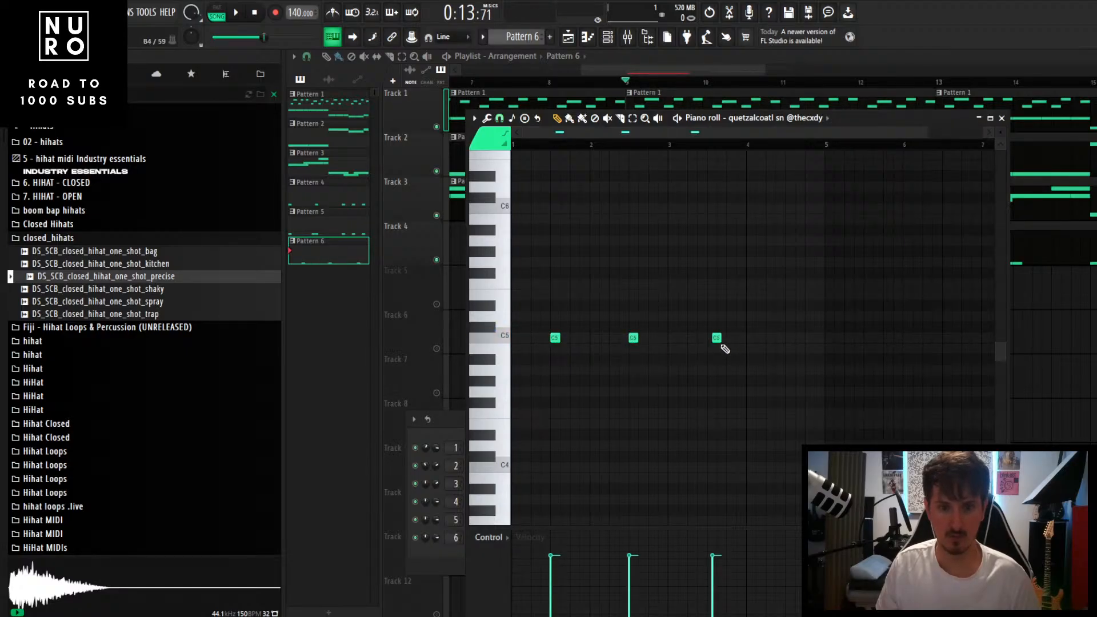
pyautogui.moveTo(718, 341); pyautogui.dragTo(712, 340)
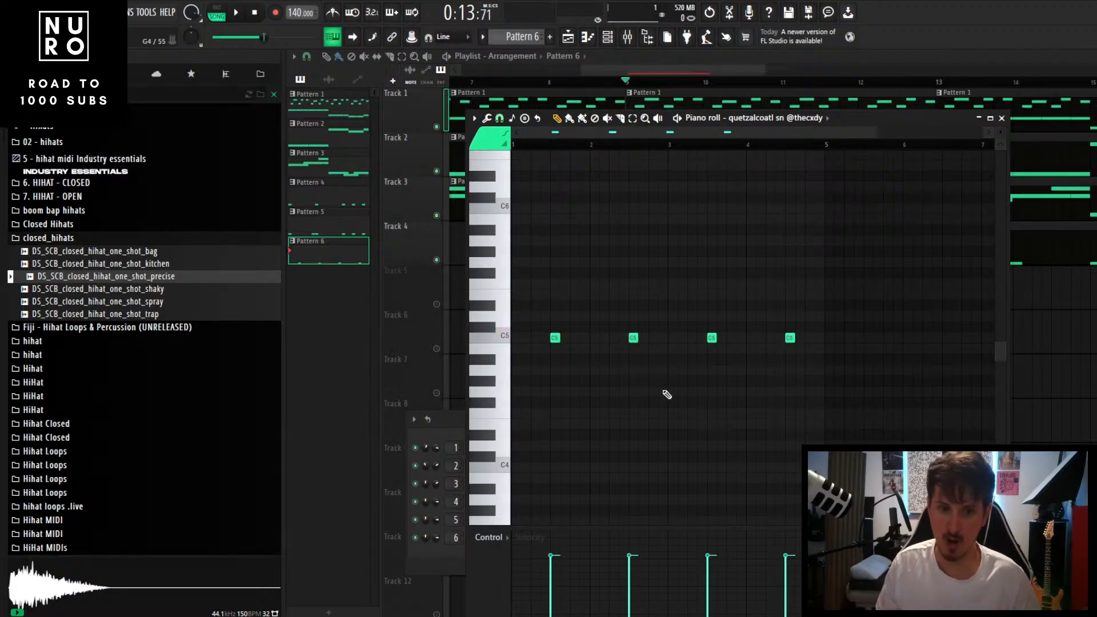
# Step: Close the snare's piano roll, duplicate the Pattern 6 clip to bar 13 on Track 5, and unmute that track
pyautogui.click(1002, 119)
pyautogui.scroll(-2, 935, 281)
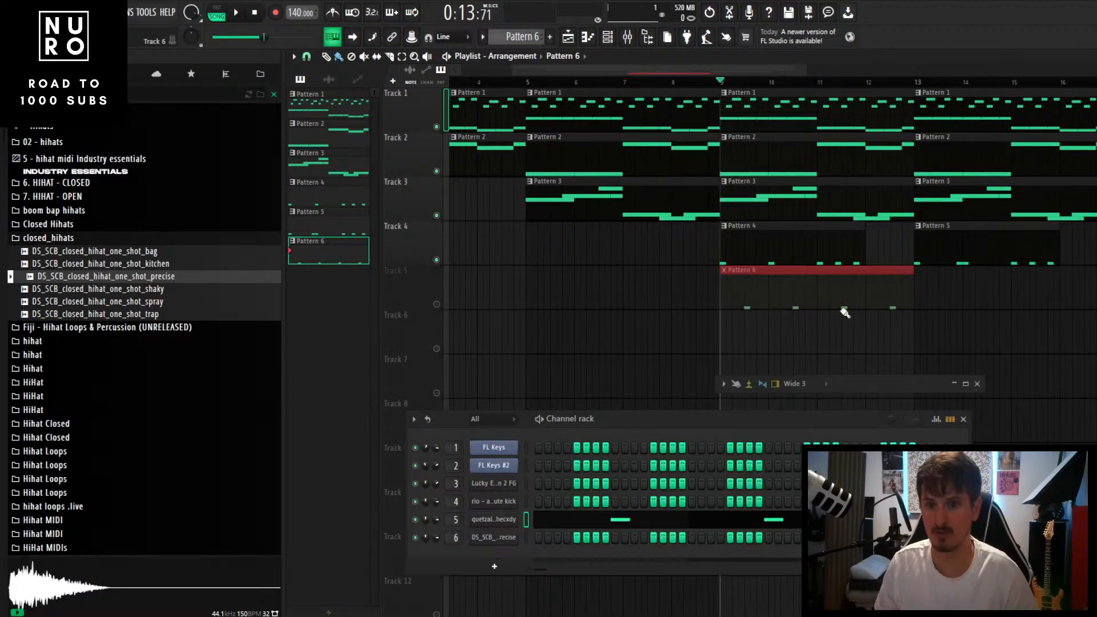
pyautogui.hotkey('ctrl', 'b')
pyautogui.keyDown('ctrl'); pyautogui.click(757, 332); pyautogui.keyUp('ctrl')
pyautogui.scroll(-2, 771, 304)
pyautogui.scroll(2, 760, 289)
pyautogui.scroll(1, 765, 302)
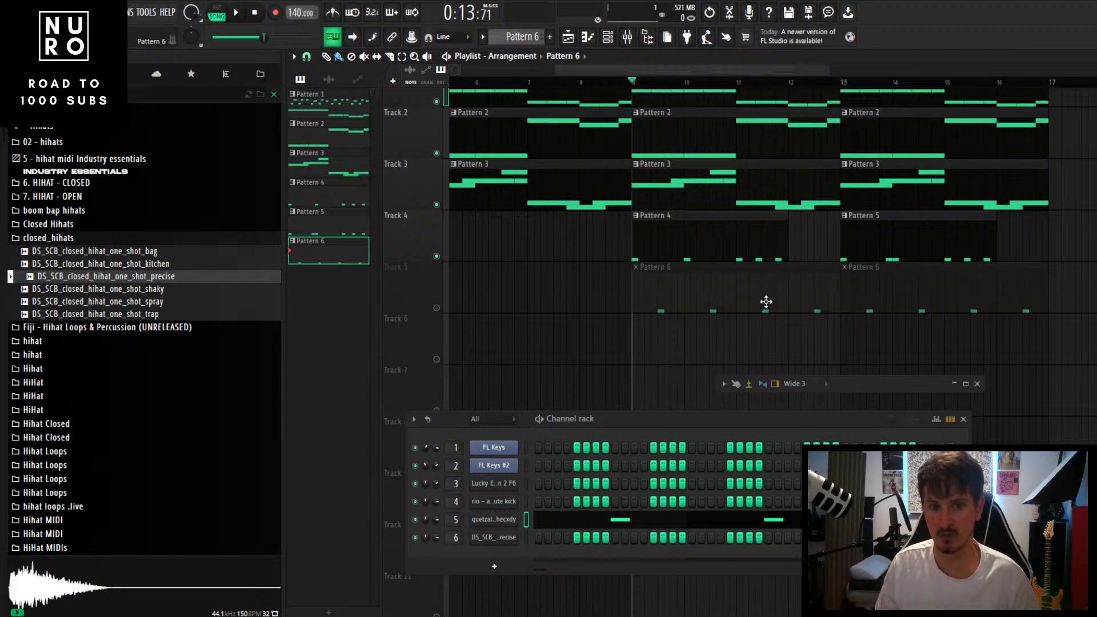
pyautogui.click(437, 307)
# Step: Play the arrangement twice from bar 9 to check the snare against the kick and melodies
pyautogui.scroll(-2, 617, 307)
pyautogui.press('space')
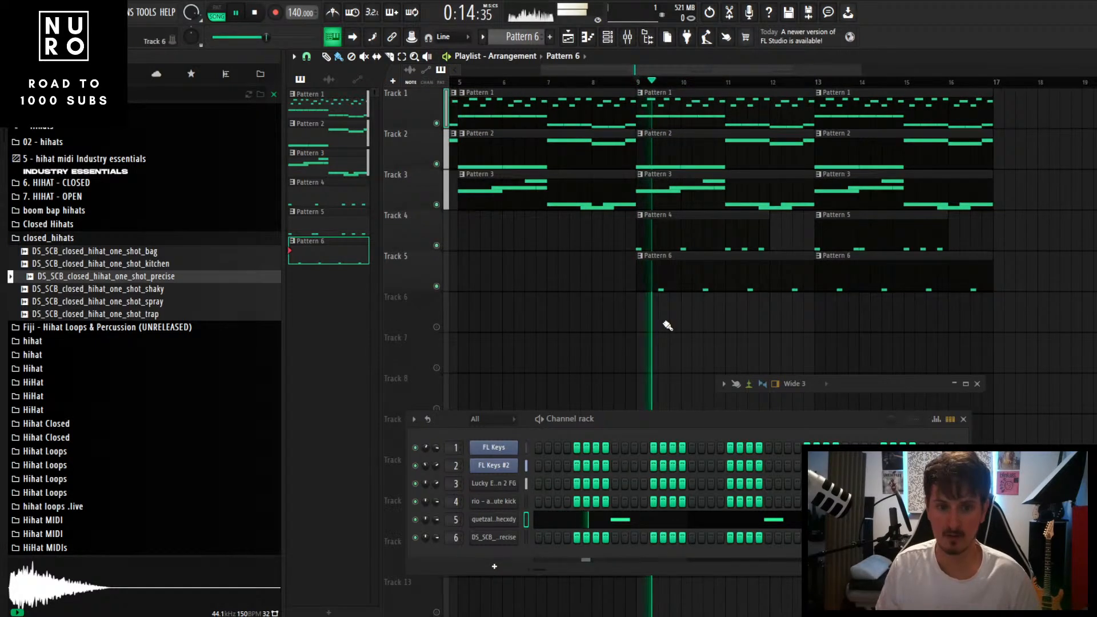
pyautogui.scroll(1, 704, 366)
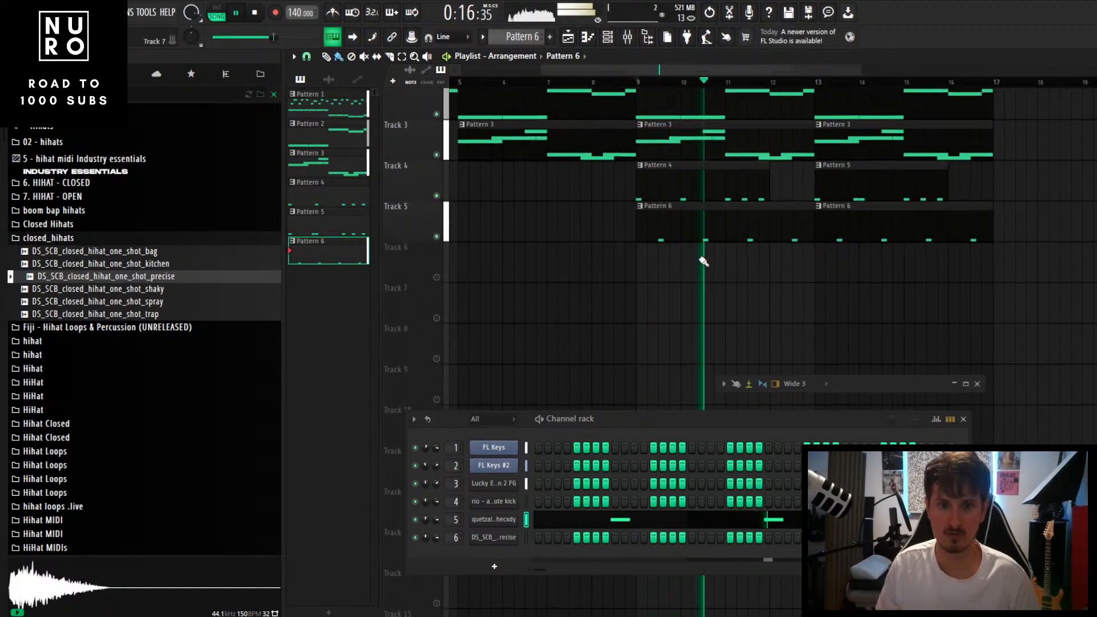
pyautogui.scroll(2, 704, 263)
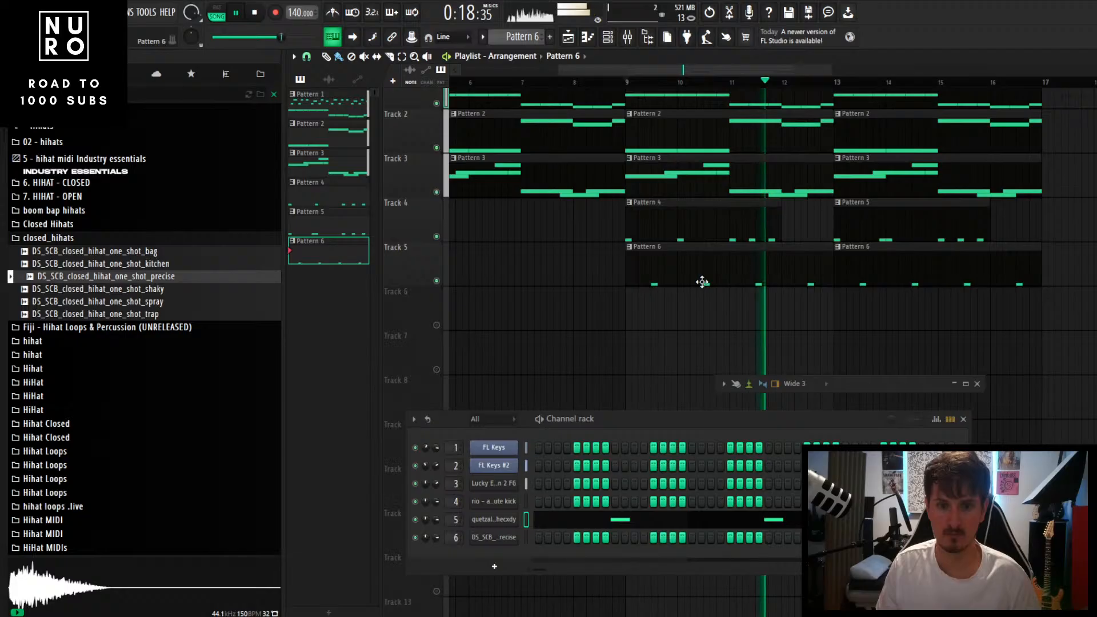
pyautogui.scroll(2, 722, 311)
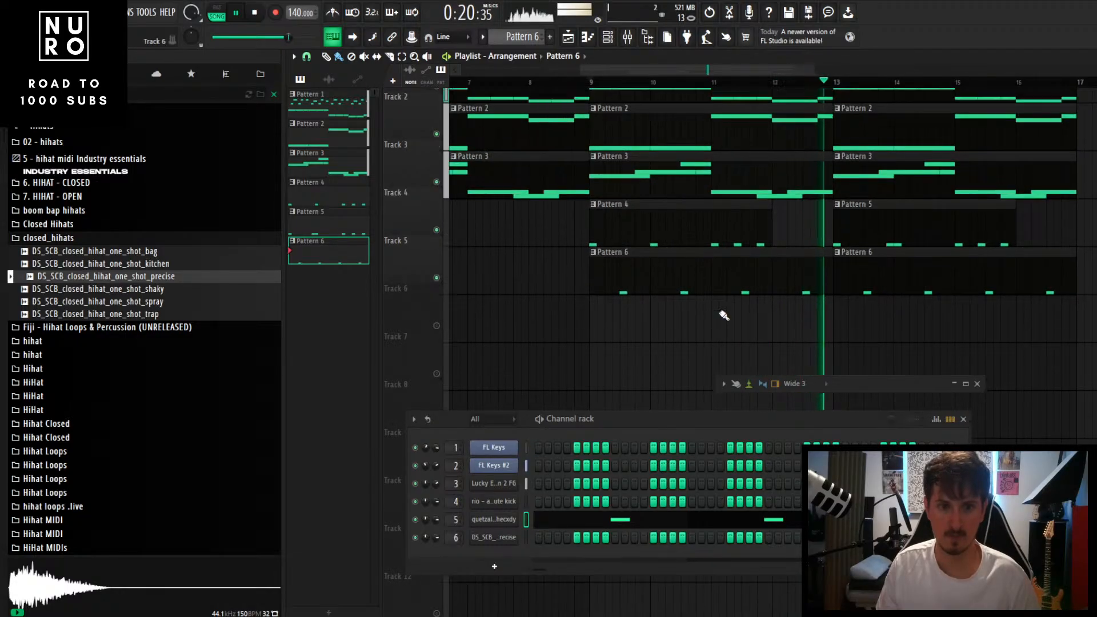
pyautogui.press('space')
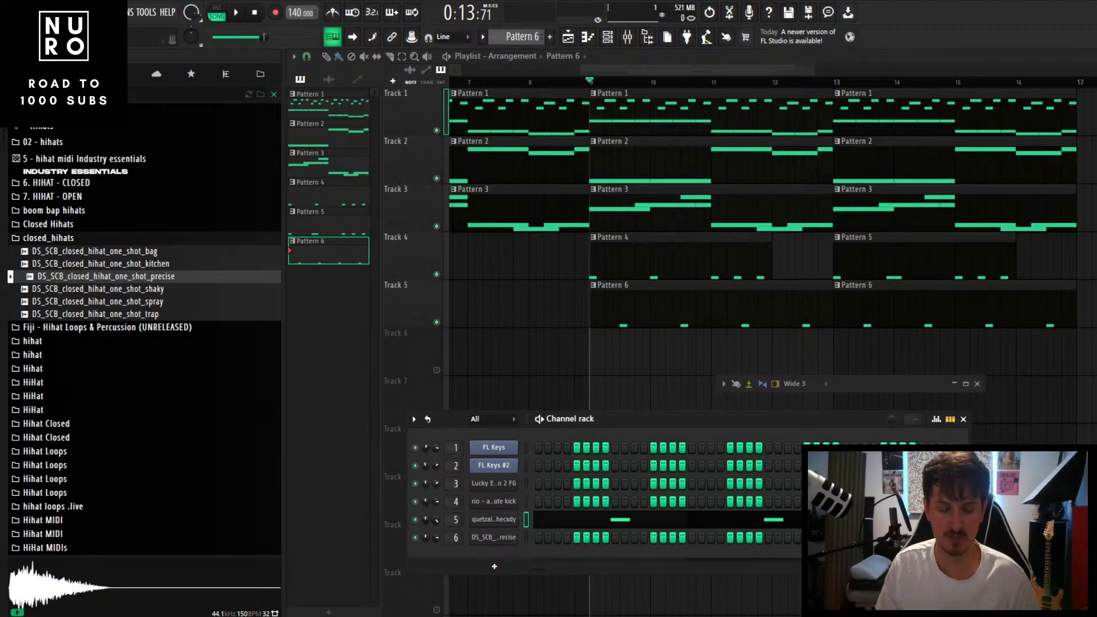
pyautogui.press('space')
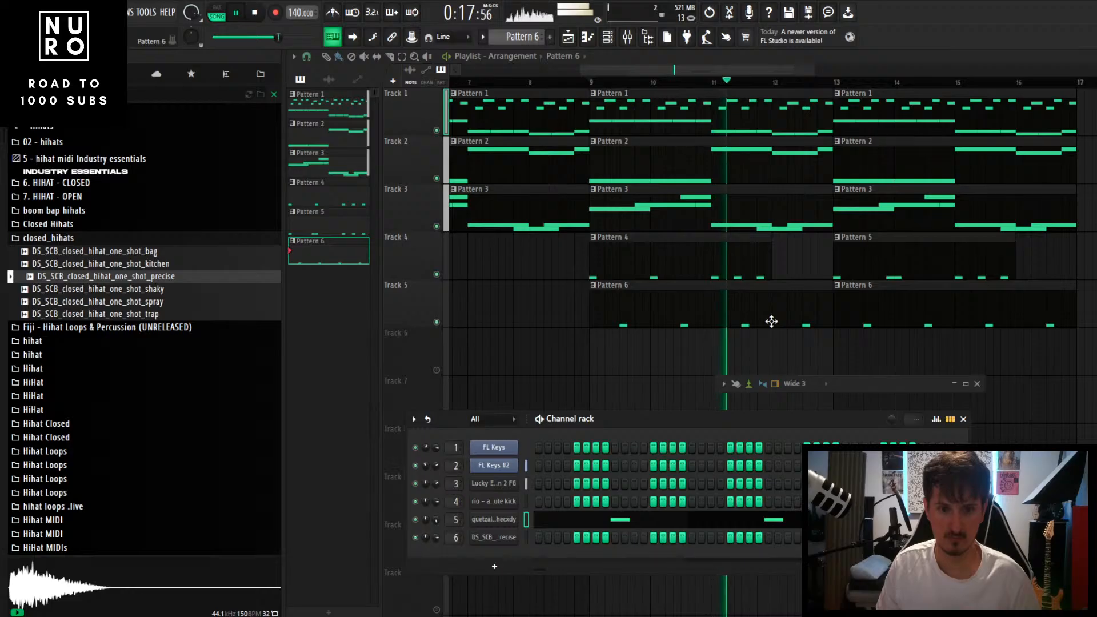
pyautogui.scroll(-3, 773, 323)
pyautogui.scroll(2, 777, 324)
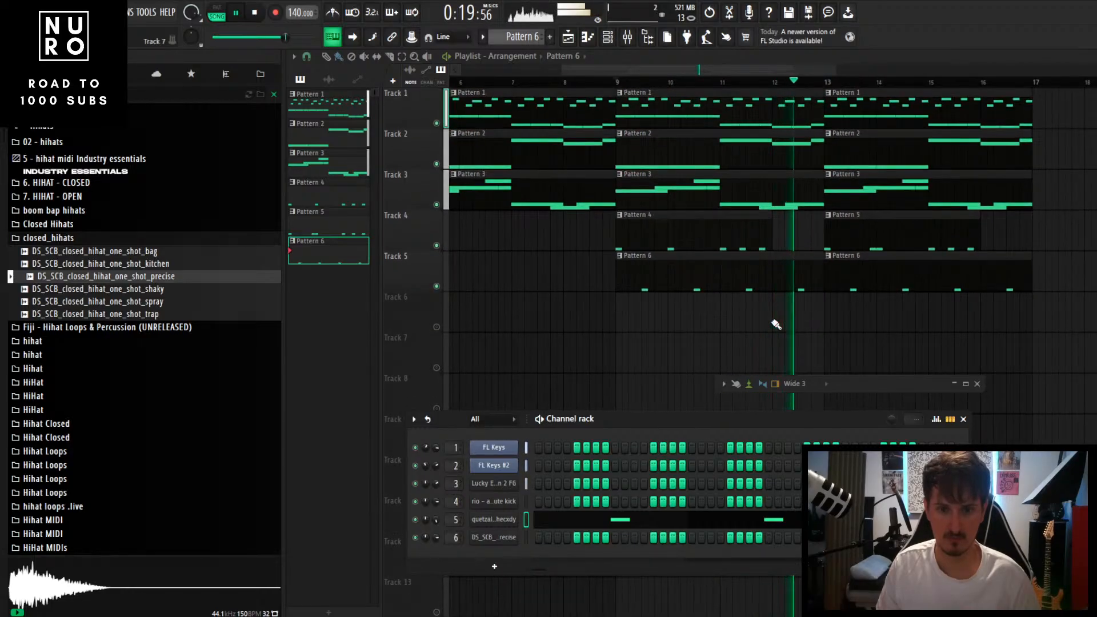
pyautogui.scroll(-3, 776, 324)
pyautogui.scroll(2, 865, 300)
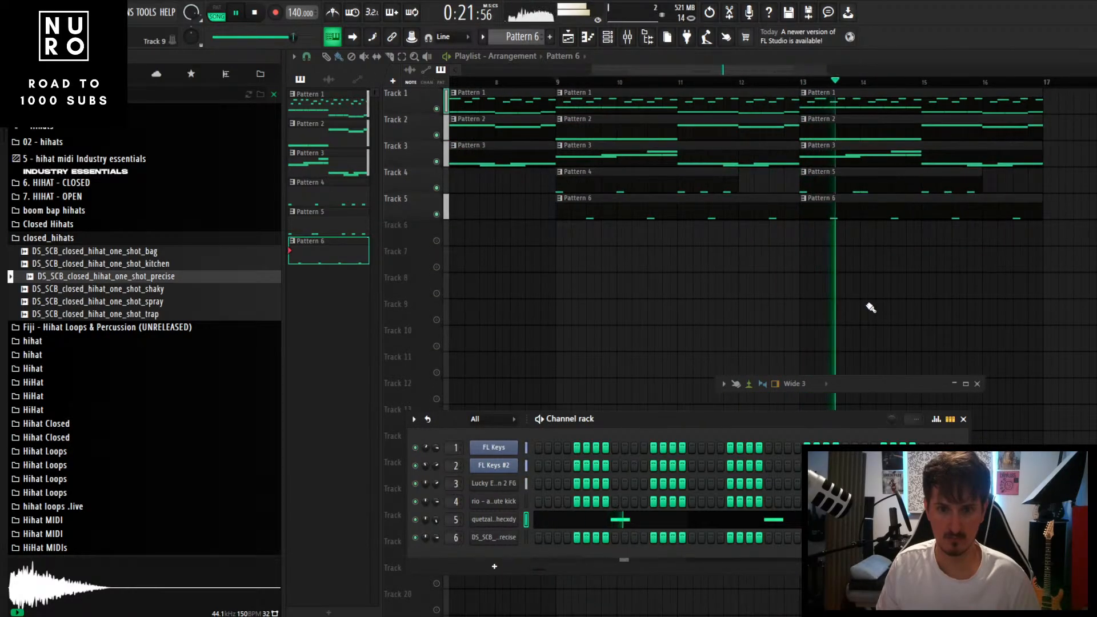
pyautogui.scroll(2, 871, 308)
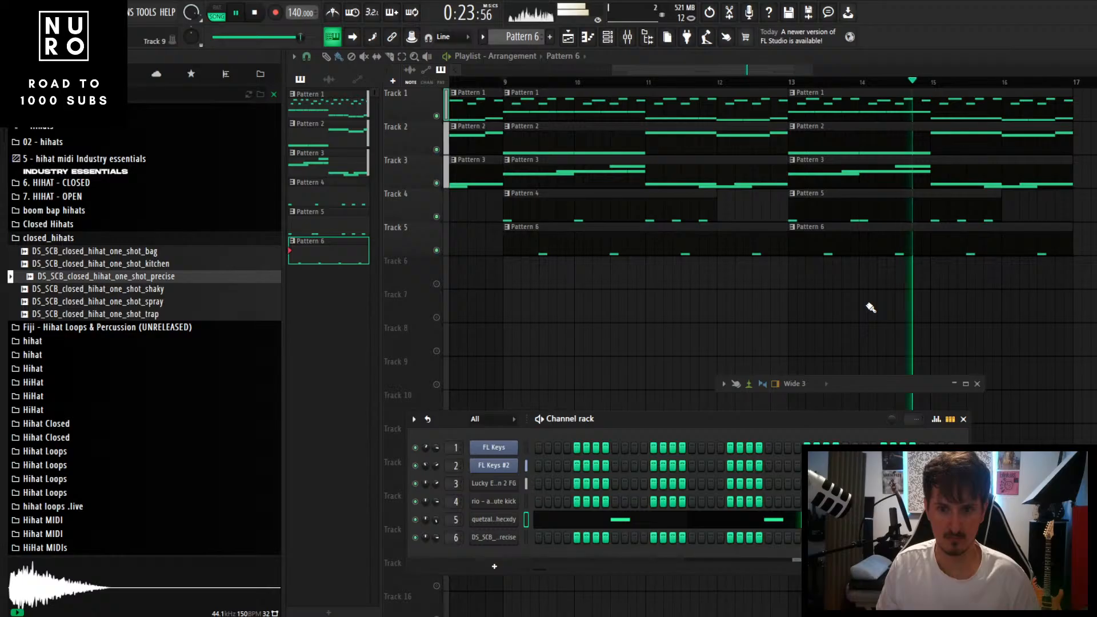
pyautogui.scroll(-2, 871, 308)
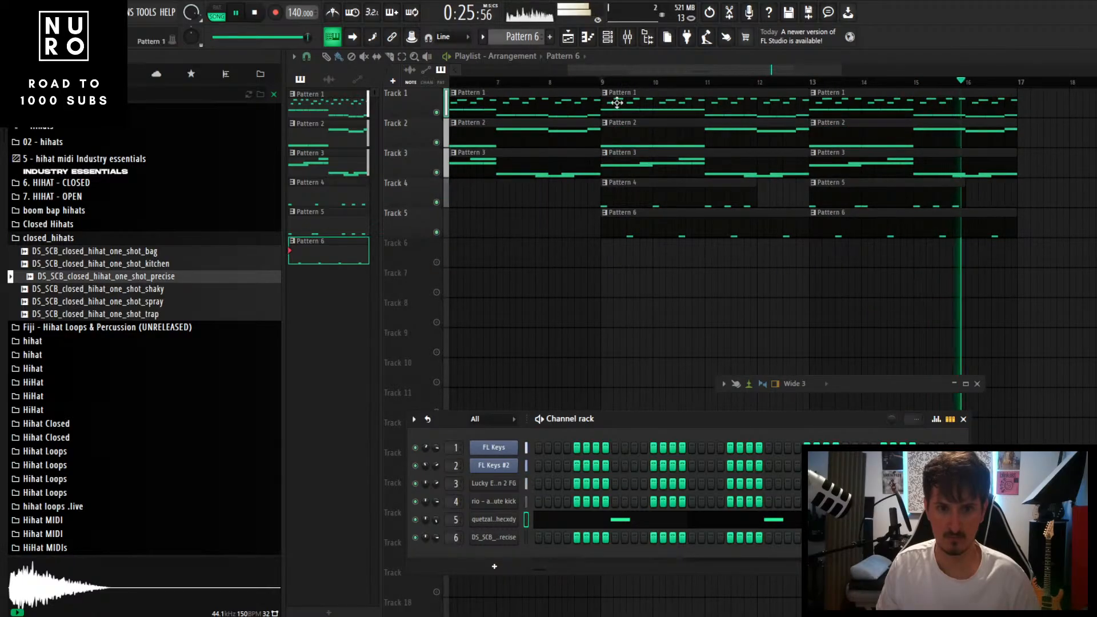
pyautogui.press('space')
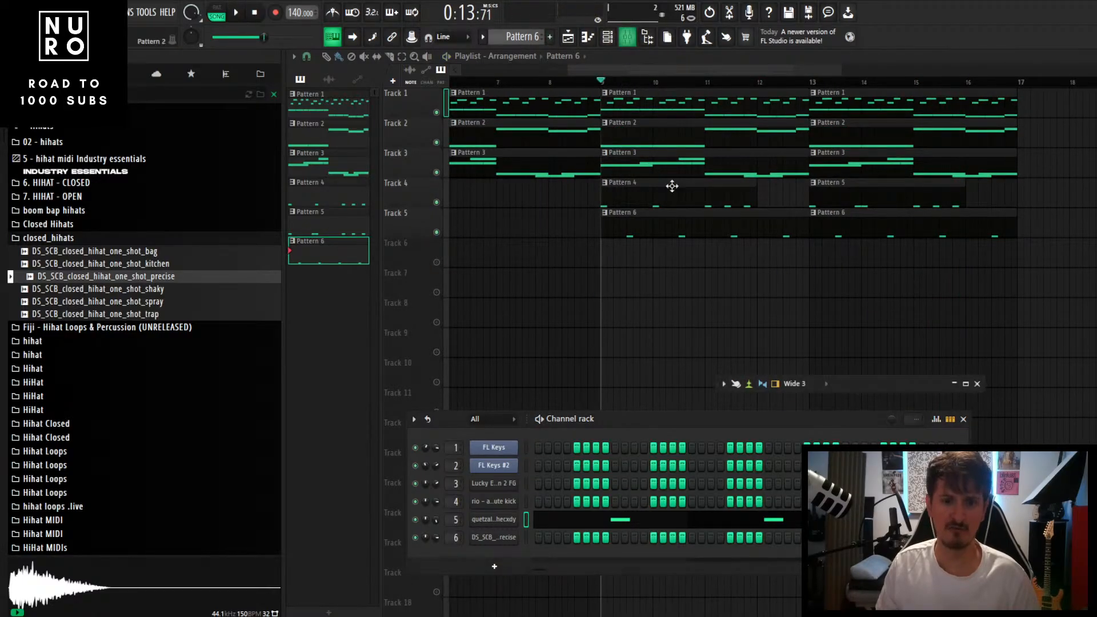
# Step: Open the mixer at reduced size over the lower playlist and load the 2 Soft Clippy mastering preset on the Master
pyautogui.doubleClick(849, 382)
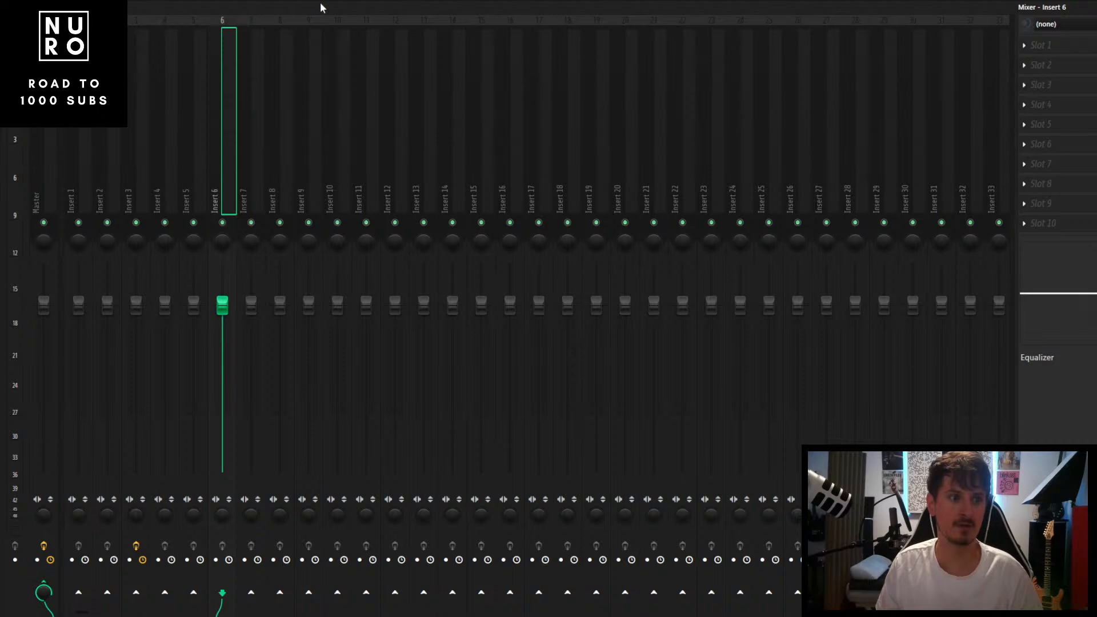
pyautogui.doubleClick(435, 10)
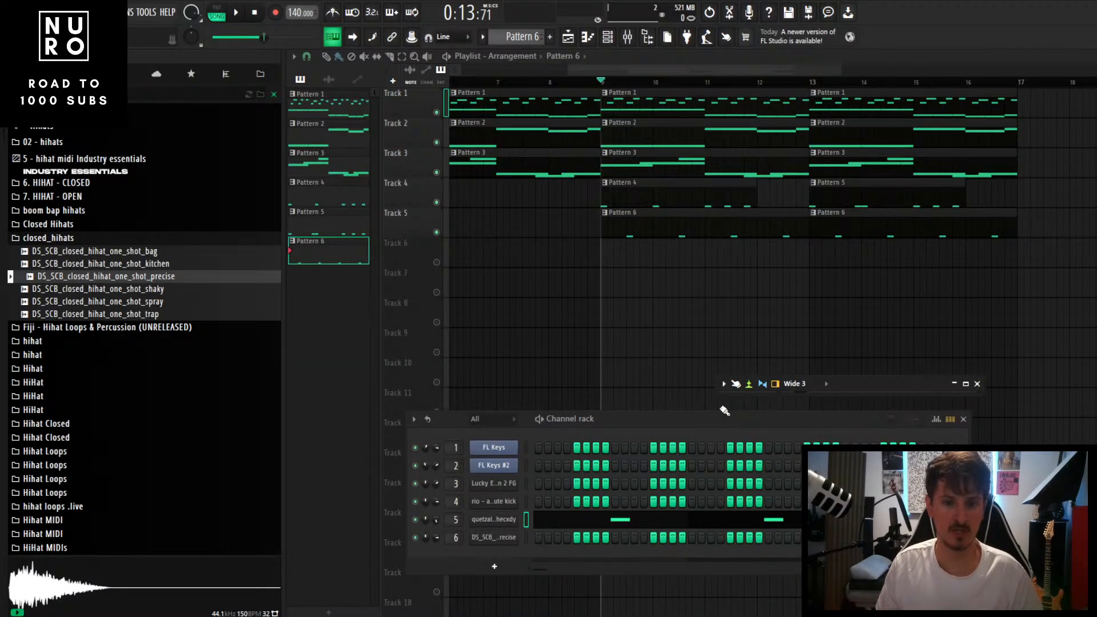
pyautogui.moveTo(718, 395); pyautogui.dragTo(398, 556)
pyautogui.moveTo(575, 376); pyautogui.dragTo(575, 267)
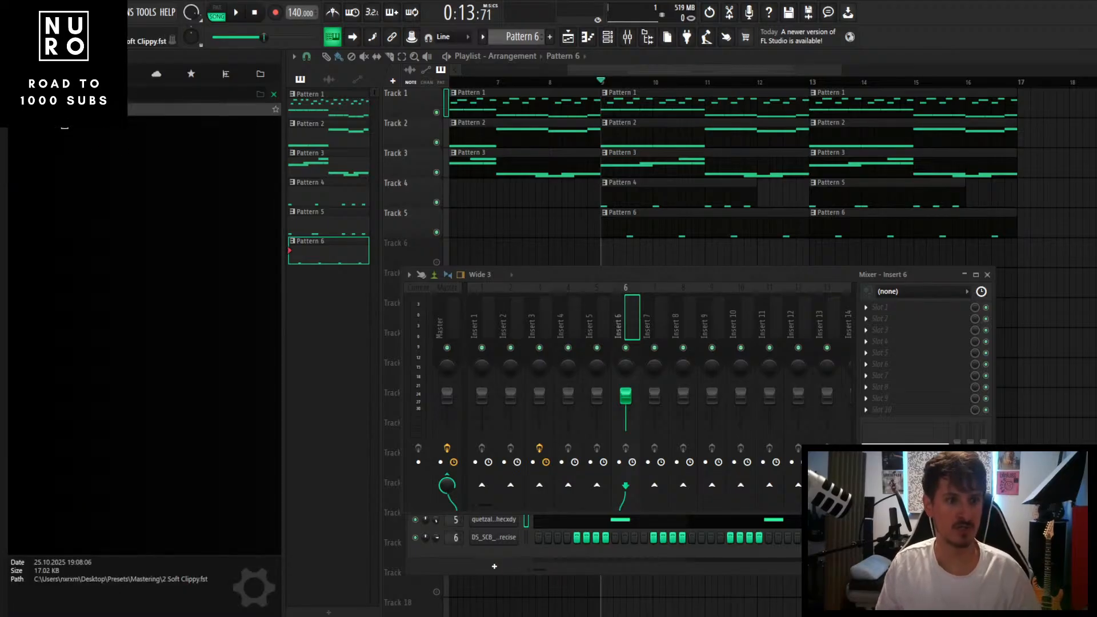
pyautogui.moveTo(51, 110); pyautogui.dragTo(444, 340)
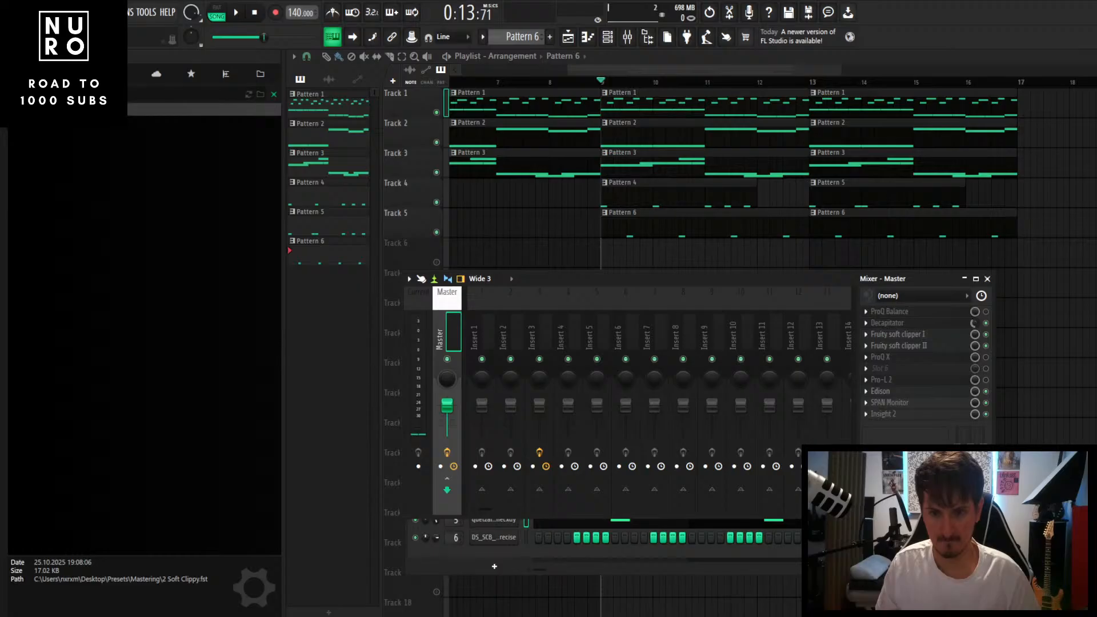
# Step: Move Decapitator above ProQ Balance on the Master, shift the mixer and Channel rack down, and check ProQ Balance's output level
pyautogui.click(935, 324)
pyautogui.moveTo(807, 280); pyautogui.dragTo(775, 497)
pyautogui.moveTo(757, 421); pyautogui.dragTo(748, 499)
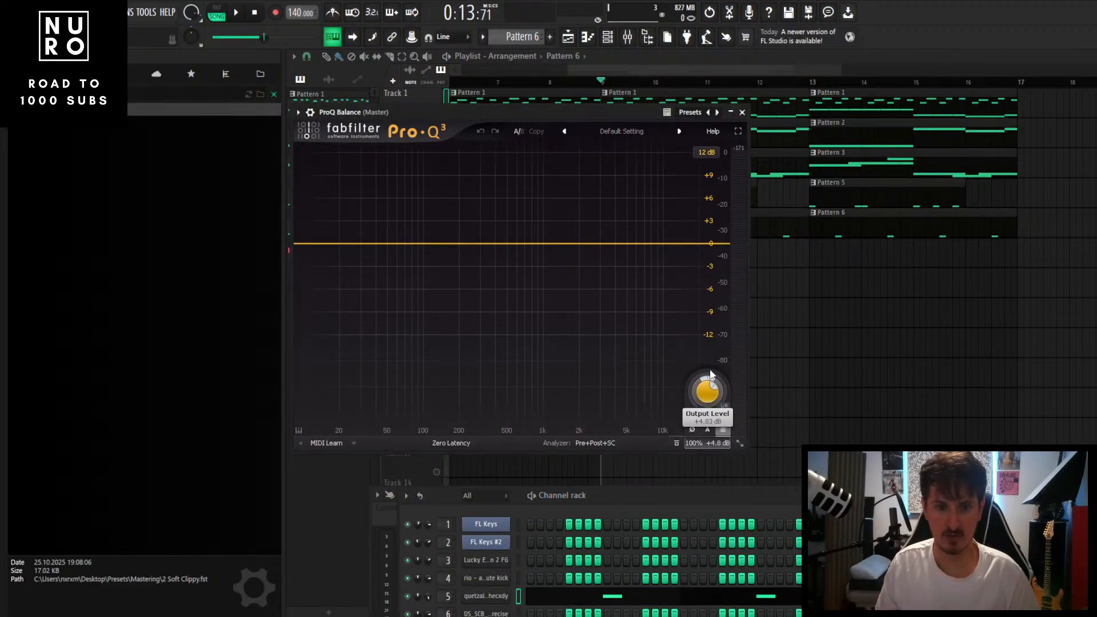
pyautogui.click(742, 112)
# Step: Bring the mixer back below the playlist clips and set the snare's Insert 5 level to 1.5 dB during playback
pyautogui.press('space')
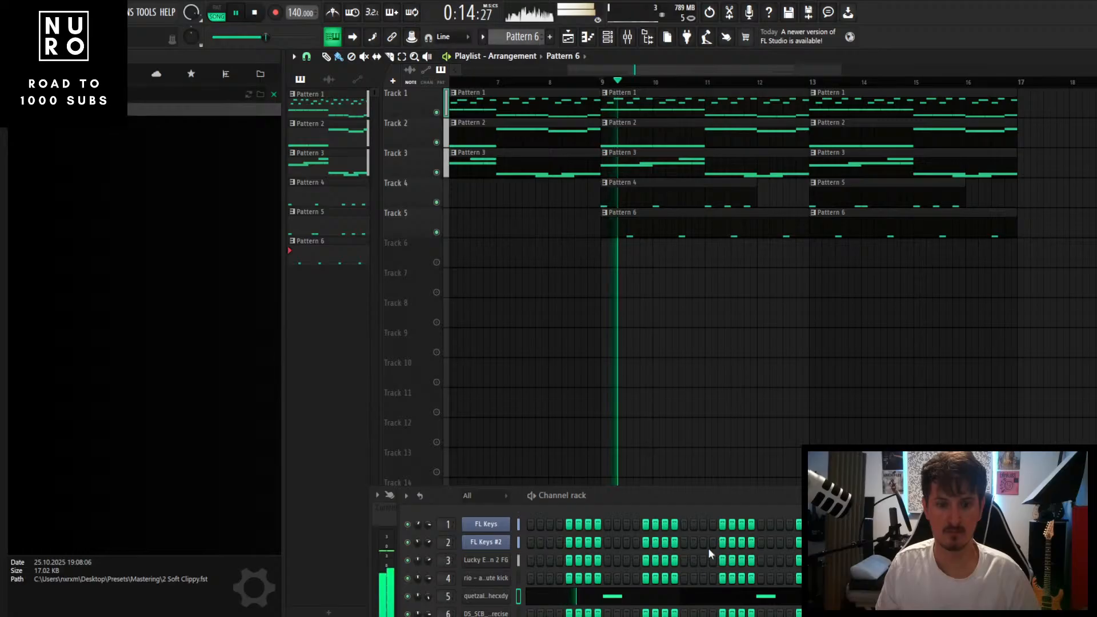
pyautogui.press('F9')
pyautogui.moveTo(756, 508); pyautogui.dragTo(777, 317)
pyautogui.press('space')
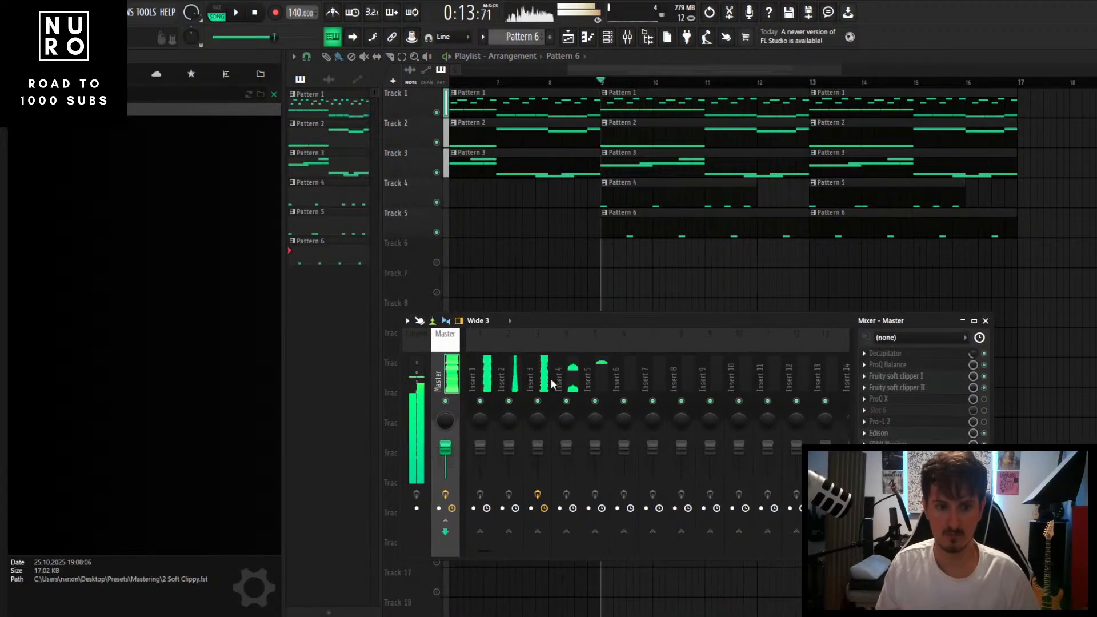
pyautogui.click(603, 450)
pyautogui.doubleClick(656, 324)
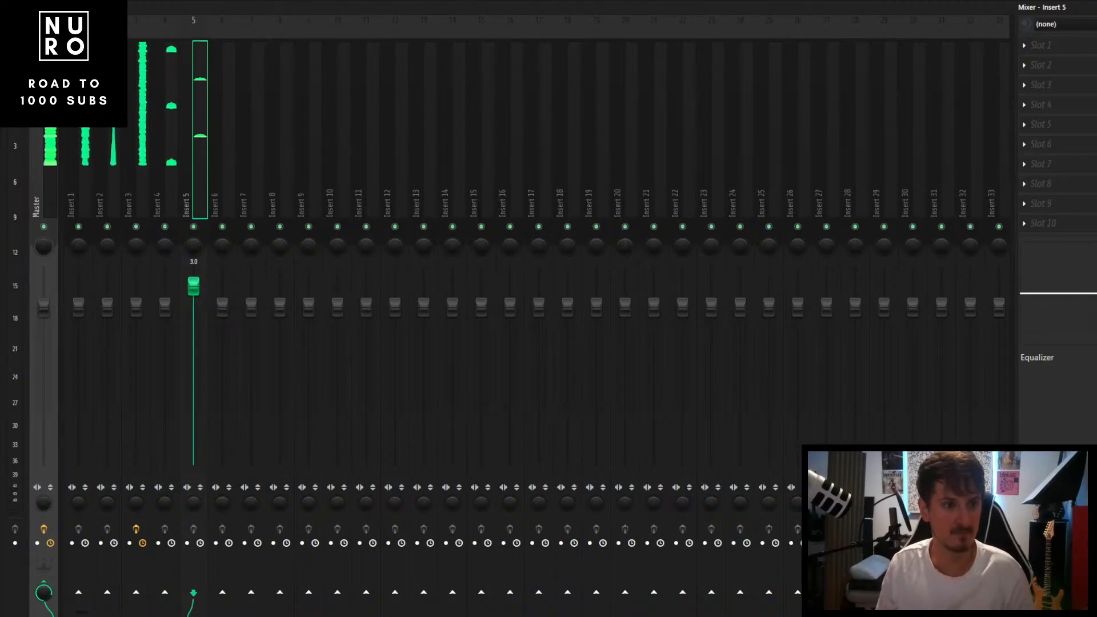
pyautogui.moveTo(194, 286); pyautogui.dragTo(193, 296)
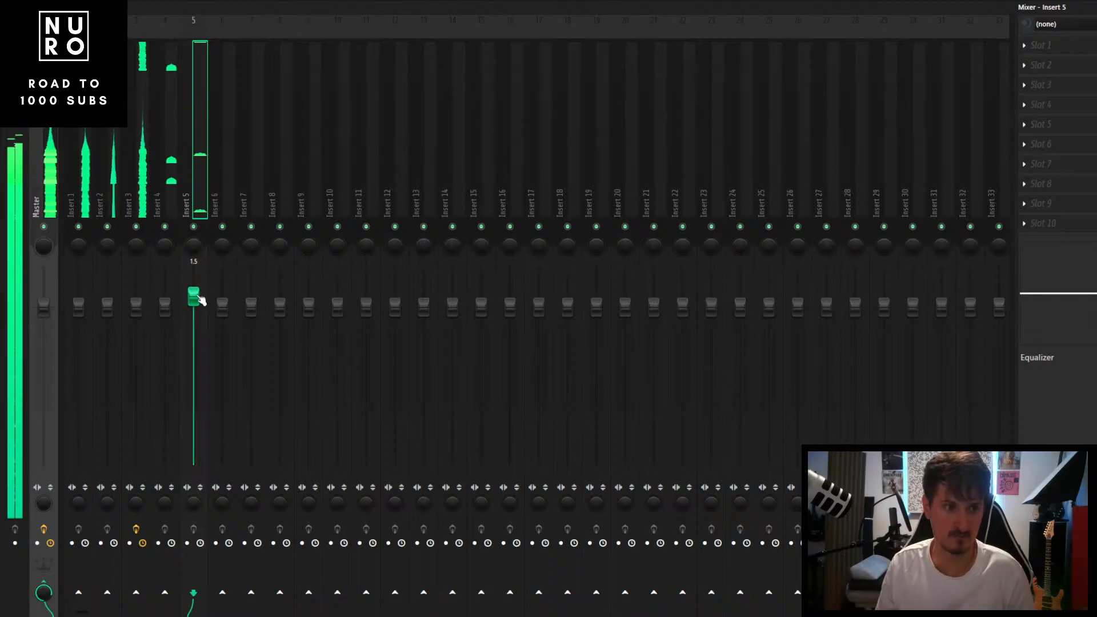
pyautogui.doubleClick(394, 10)
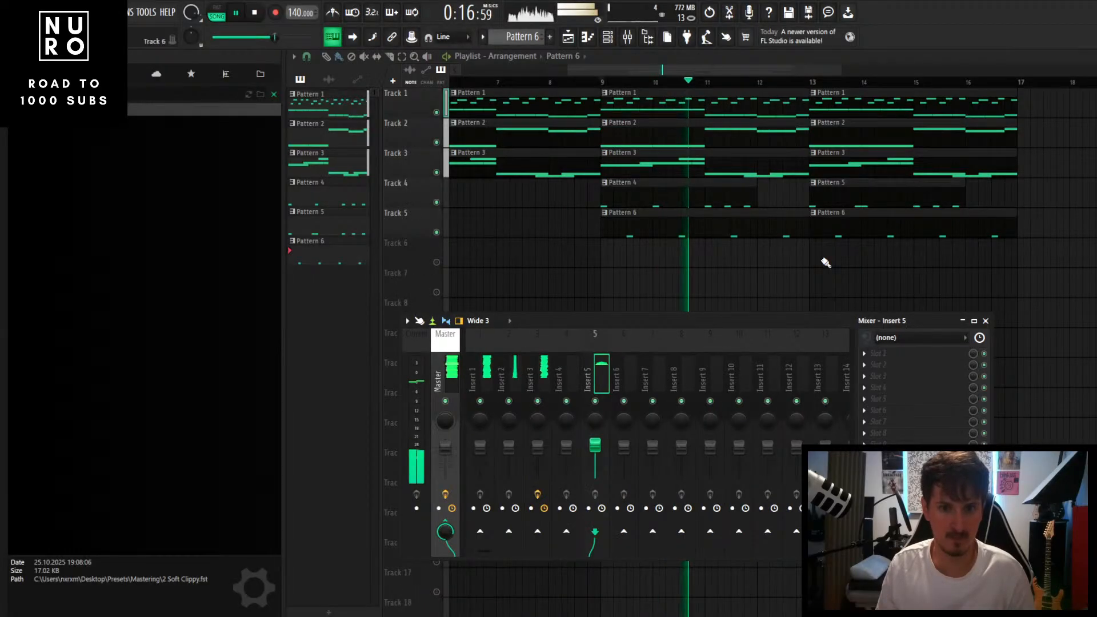
# Step: Delete the Pattern 3 clip at bar 9 on Track 3 and play the arrangement from bar 9
pyautogui.scroll(-4, 824, 261)
pyautogui.scroll(2, 723, 256)
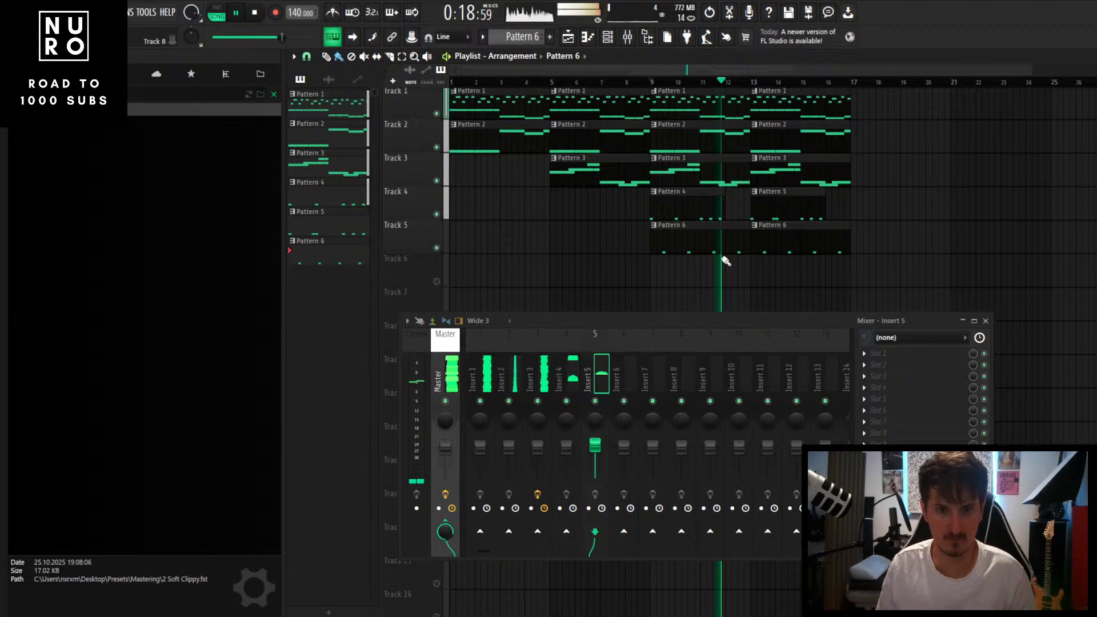
pyautogui.press('space')
pyautogui.scroll(3, 691, 178)
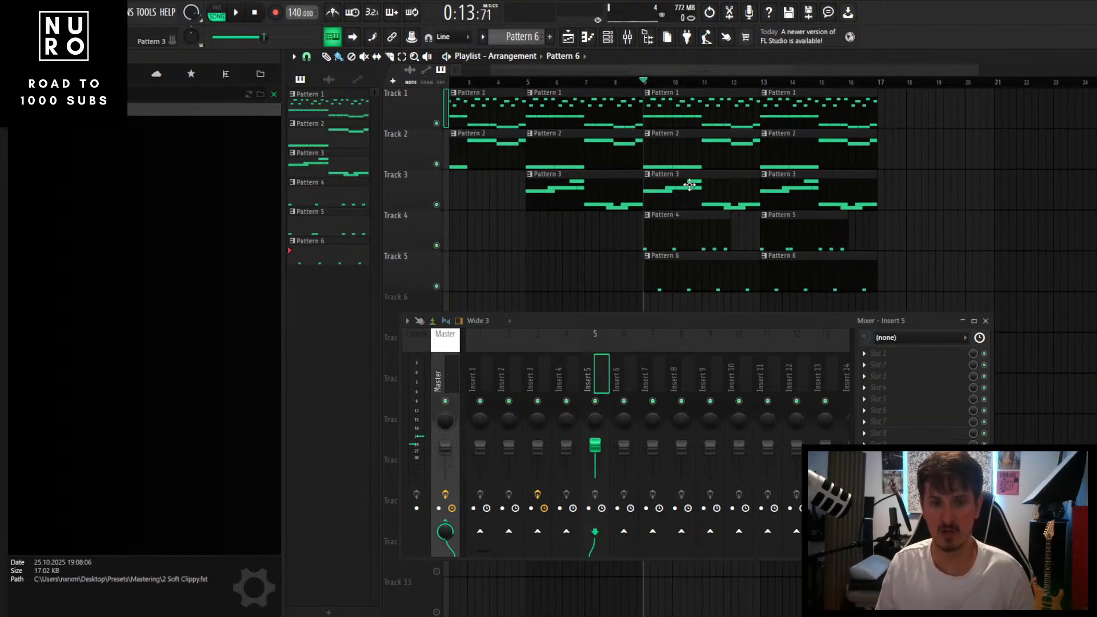
pyautogui.rightClick(692, 180)
pyautogui.scroll(-2, 682, 186)
pyautogui.press('space')
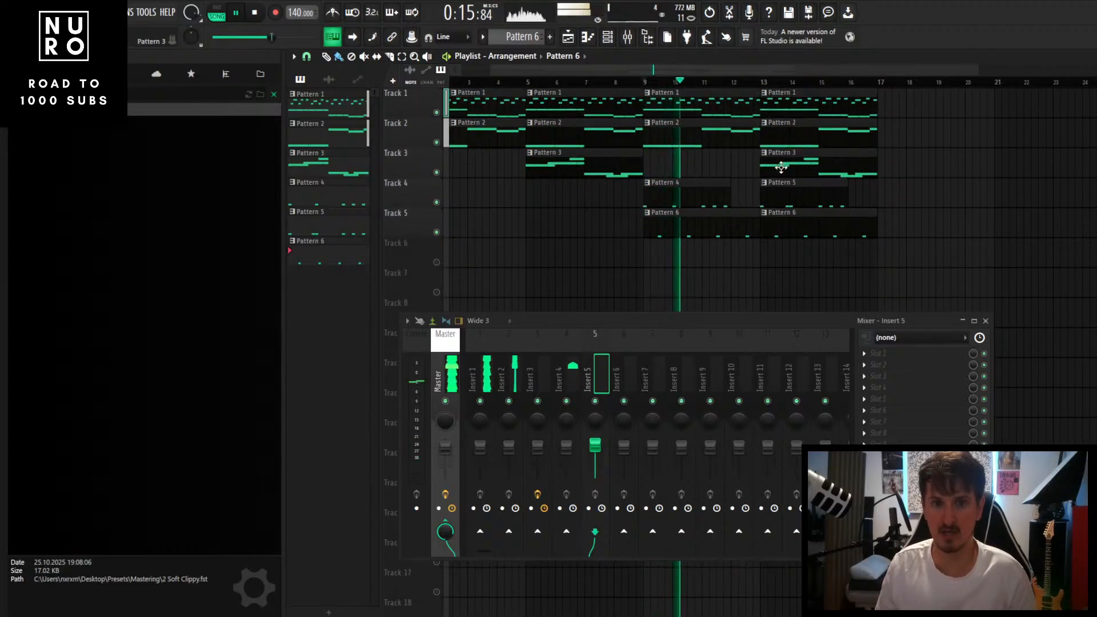
pyautogui.scroll(2, 755, 228)
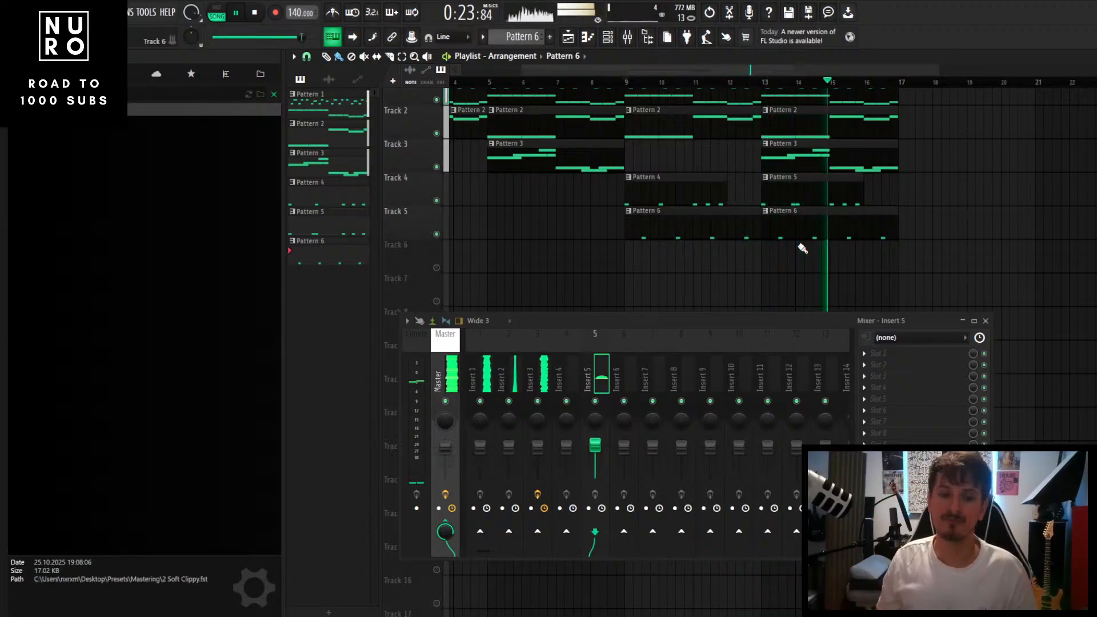
pyautogui.press('space')
# Step: Set the Insert 3 mixer level to -1.8 dB, check it during playback from bar 9, and close the mixer
pyautogui.doubleClick(709, 323)
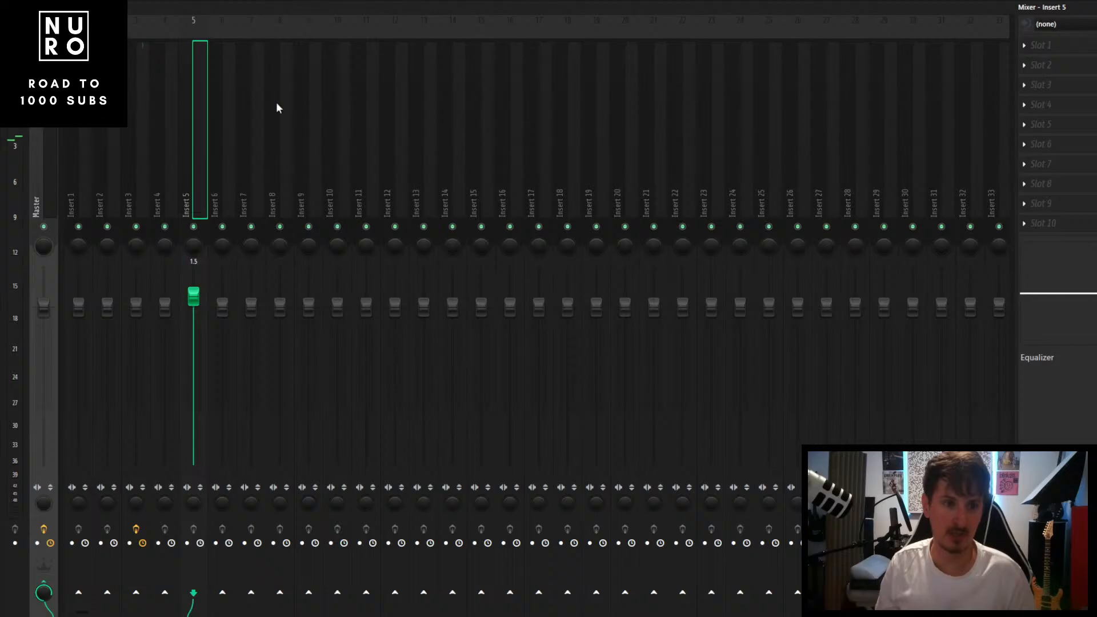
pyautogui.click(135, 181)
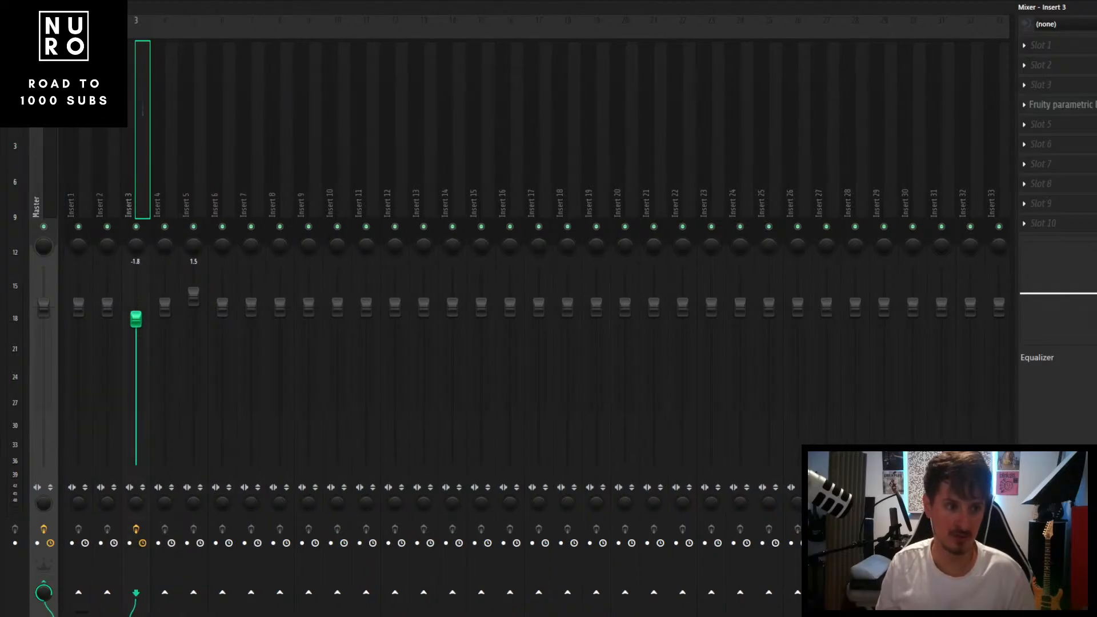
pyautogui.doubleClick(922, 12)
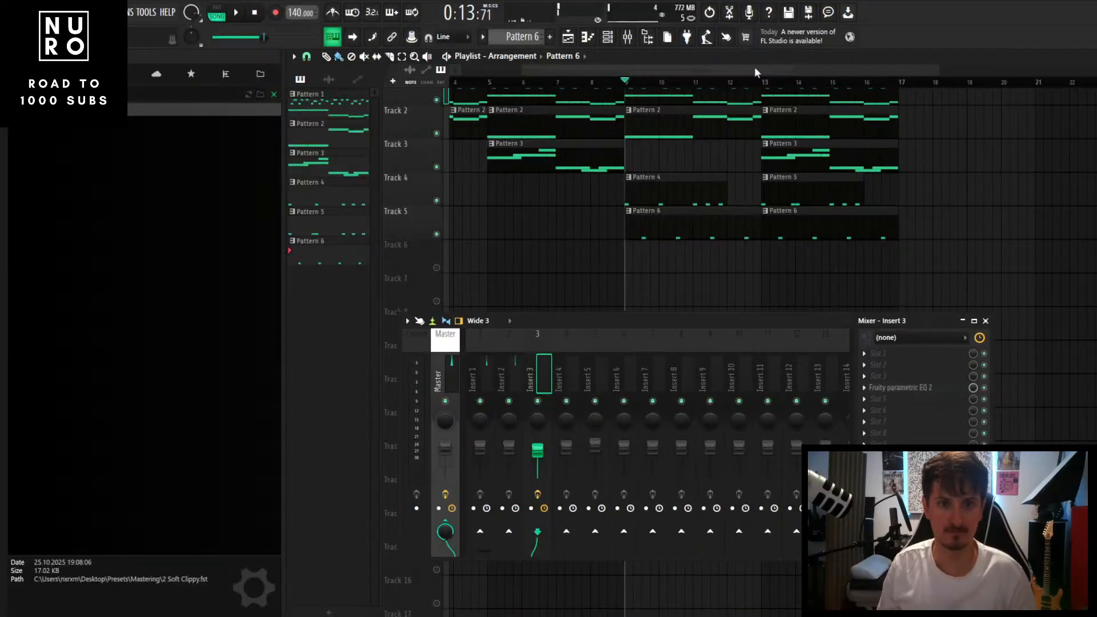
pyautogui.press('space')
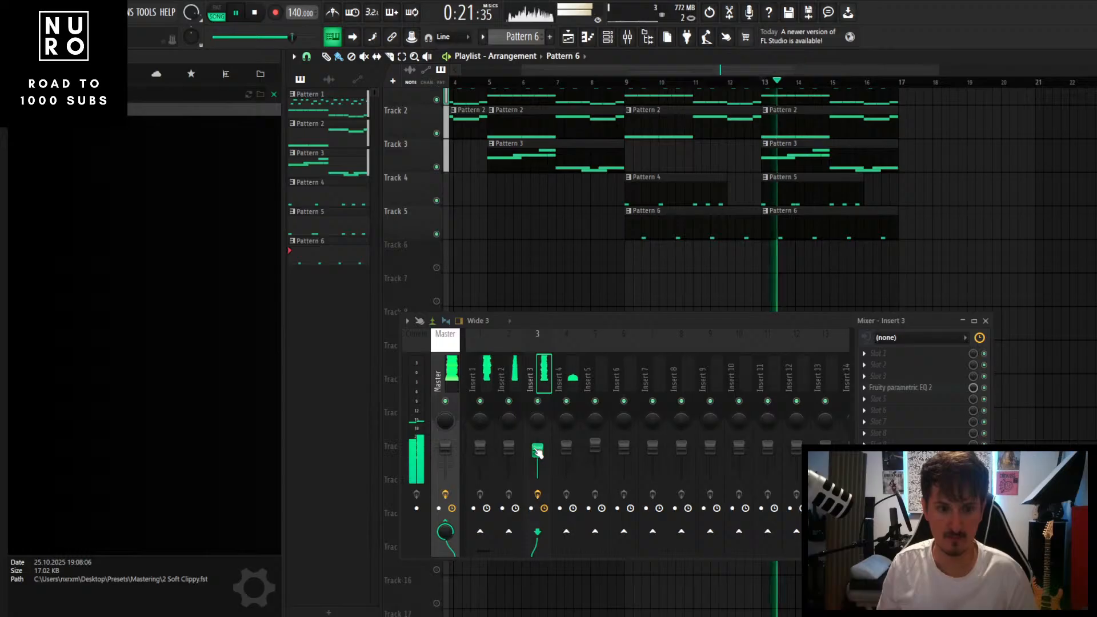
pyautogui.scroll(1, 824, 266)
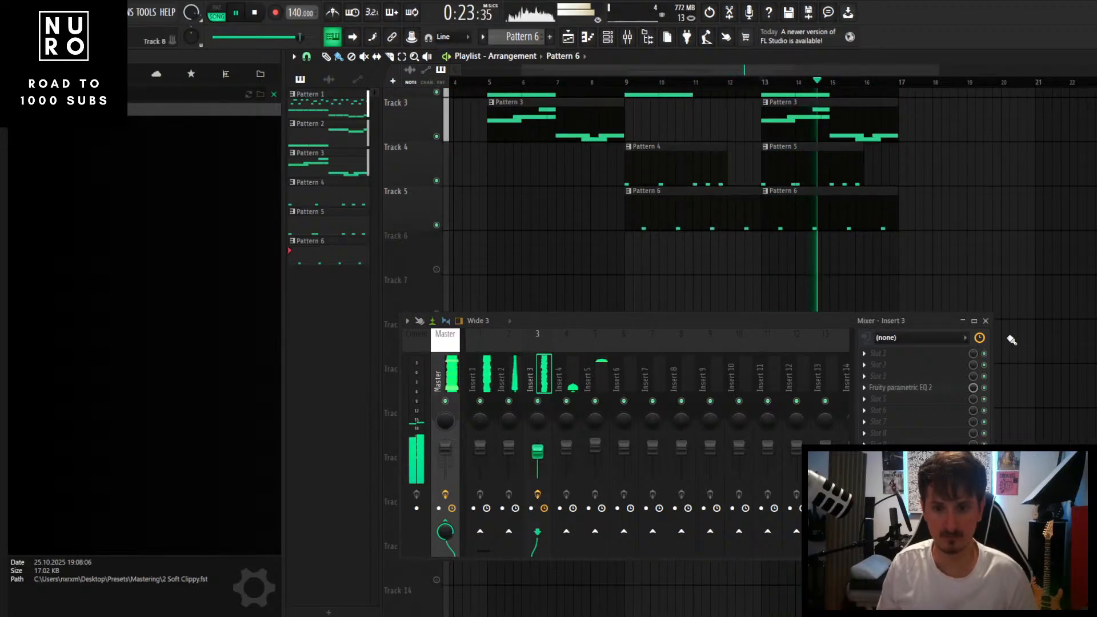
pyautogui.press('space')
pyautogui.click(986, 321)
# Step: Create a new empty Pattern 7, place its clip at bar 9 on Track 6, and move the playhead to bar 9
pyautogui.scroll(1, 710, 289)
pyautogui.scroll(1, 713, 291)
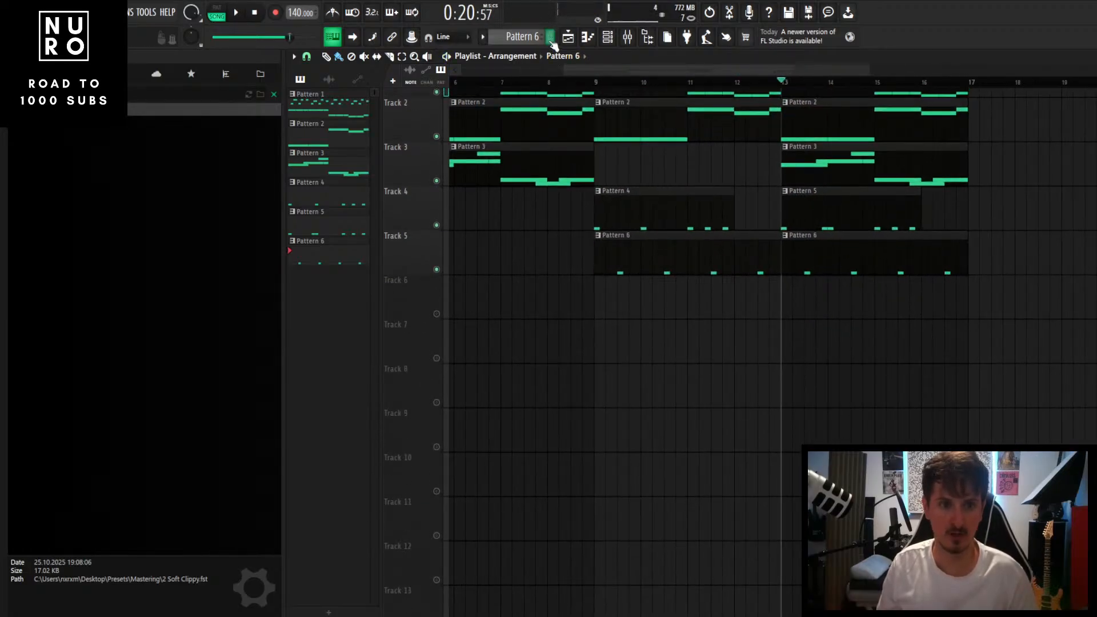
pyautogui.click(551, 38)
pyautogui.click(563, 51)
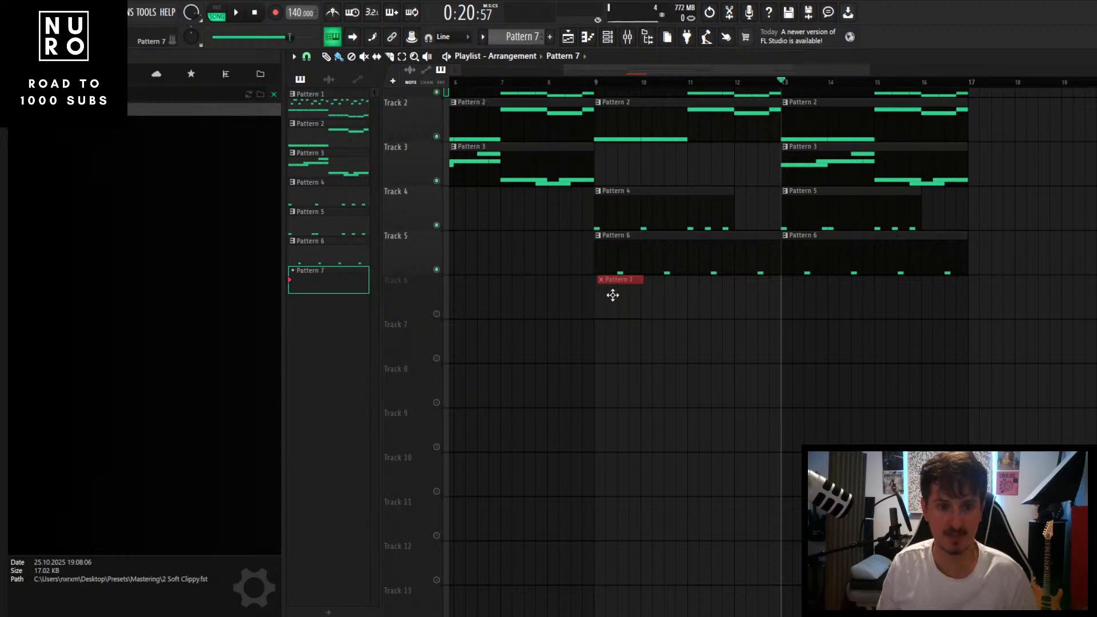
pyautogui.click(599, 82)
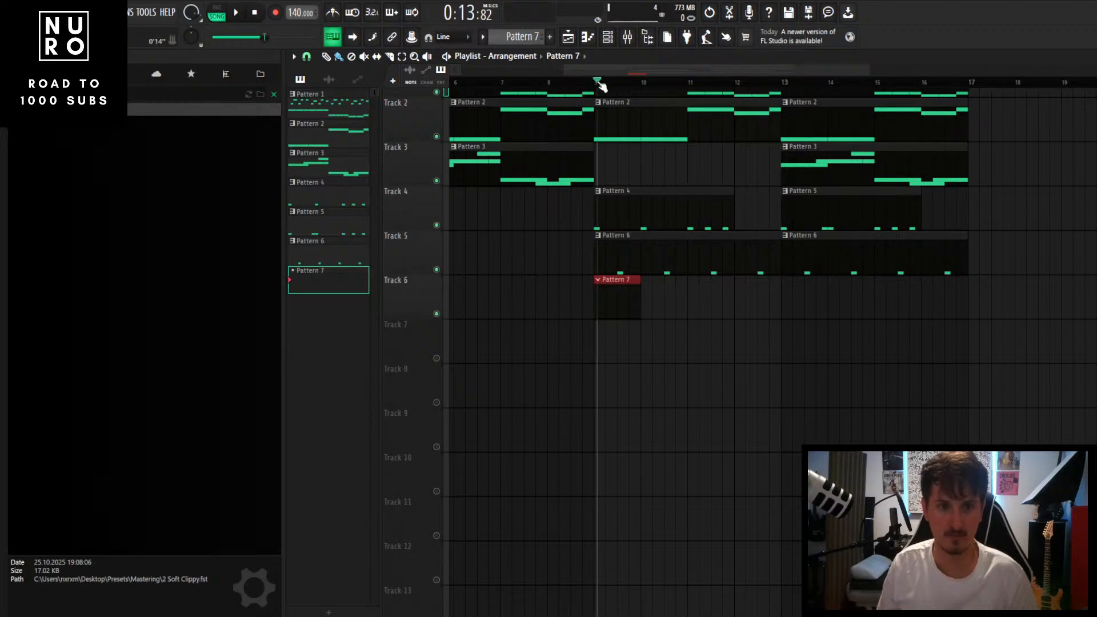
# Step: Bring up the Channel rack over the playlist and open the closed hi-hat channel in the piano roll
pyautogui.press('F6')
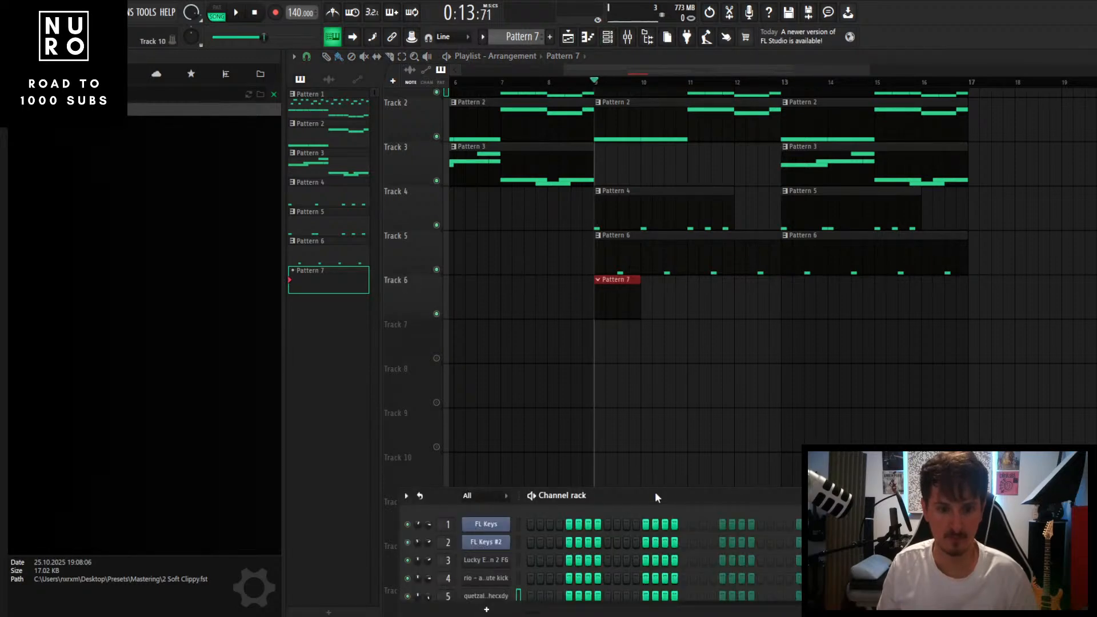
pyautogui.moveTo(655, 495); pyautogui.dragTo(691, 264)
pyautogui.moveTo(591, 387); pyautogui.dragTo(553, 578)
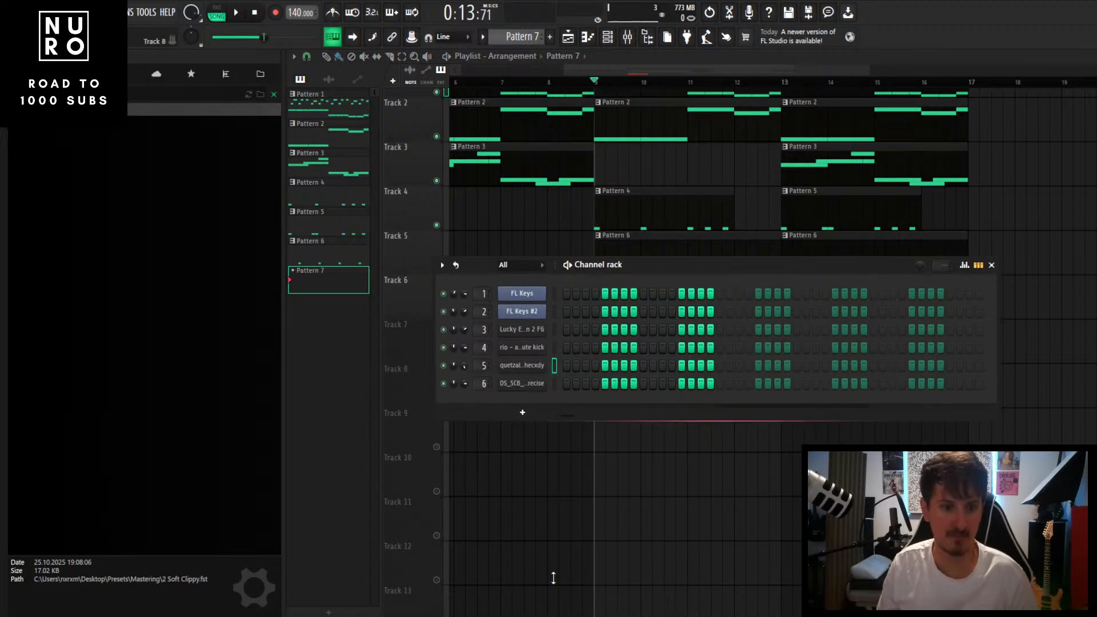
pyautogui.rightClick(516, 379)
pyautogui.click(568, 382)
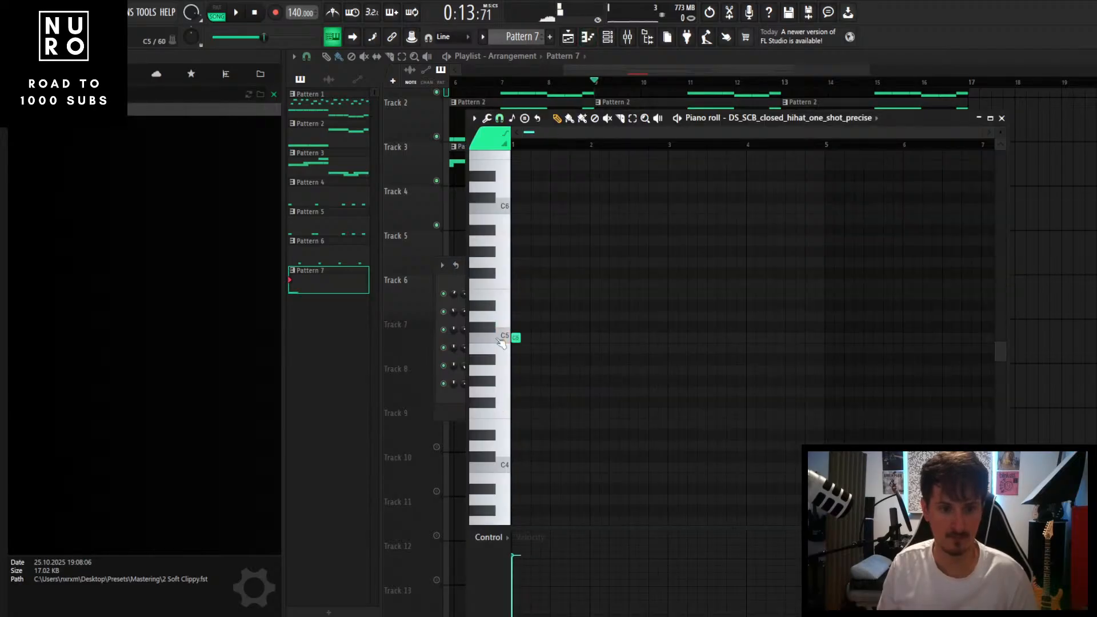
# Step: Fill the first bar with eight consecutive C5 hi-hat notes, audition them, and close the piano roll and Channel rack
pyautogui.scroll(2, 538, 337)
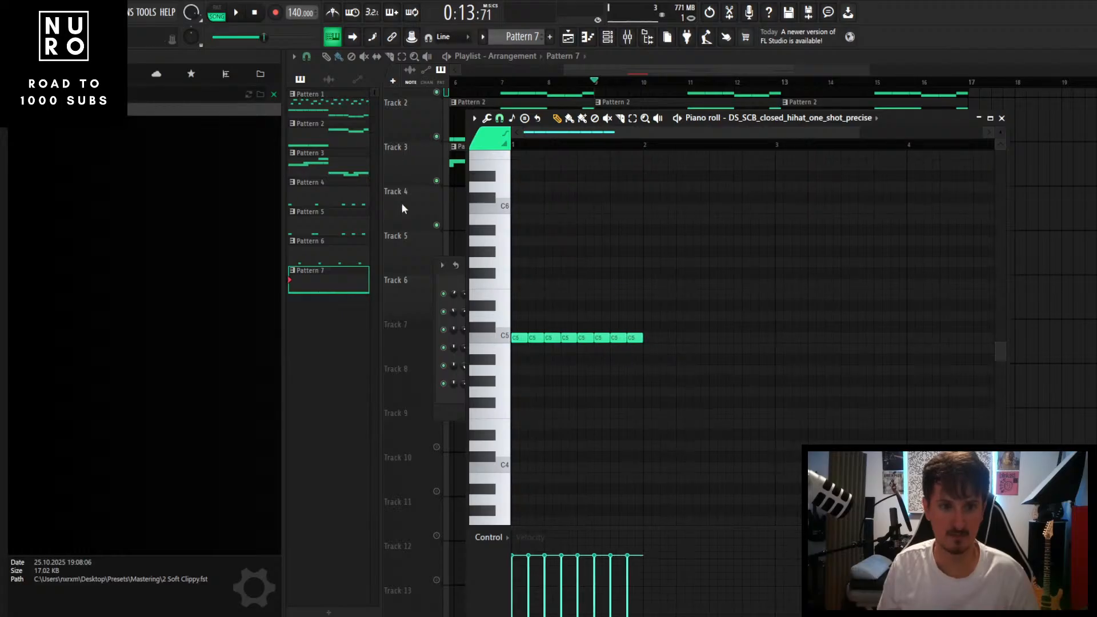
pyautogui.press('space')
pyautogui.press('space')
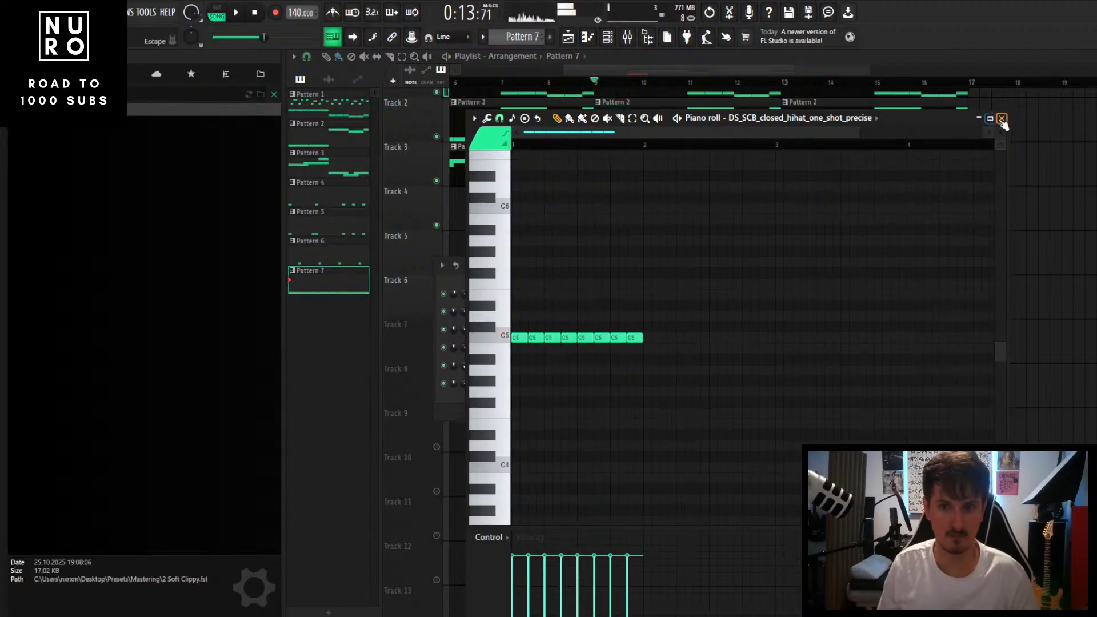
pyautogui.click(979, 117)
pyautogui.click(992, 266)
# Step: Duplicate the Pattern 7 clip along Track 6 until it fills bars 9 through 16
pyautogui.hotkey('ctrl', 'b')
pyautogui.hotkey('ctrl', 'b')
pyautogui.hotkey('ctrl', 'b')
pyautogui.hotkey('ctrl', 'b')
pyautogui.hotkey('ctrl', 'b')
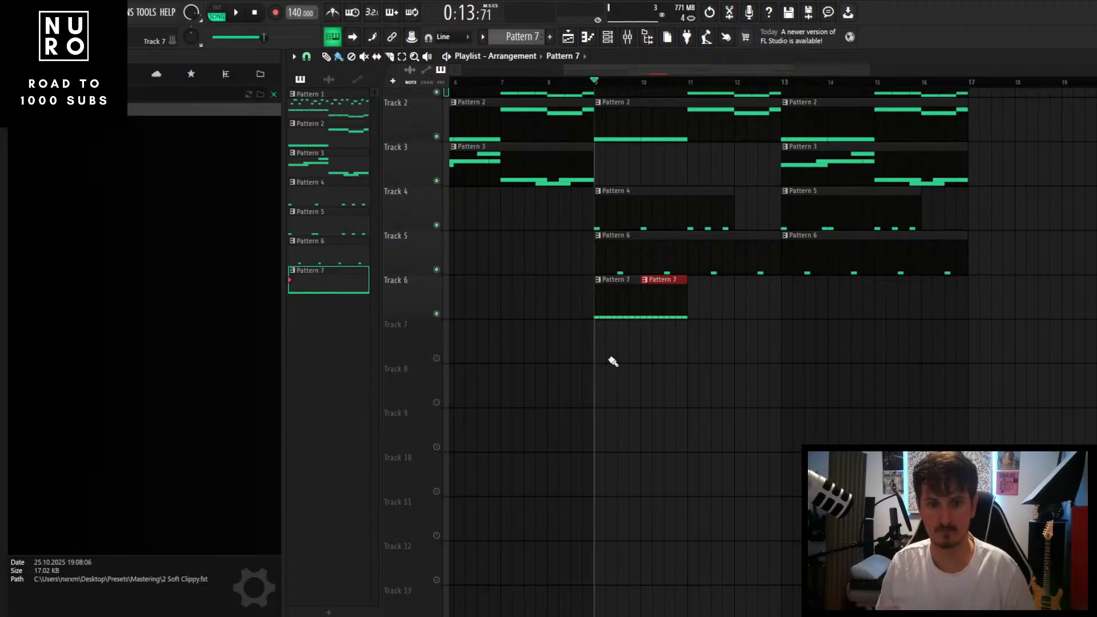
pyautogui.hotkey('ctrl', 'b')
pyautogui.hotkey('ctrl', 'b')
pyautogui.keyDown('ctrl'); pyautogui.click(850, 376); pyautogui.keyUp('ctrl')
# Step: Delete the Pattern 7 clips at bars 10, 12, 14 and 16 on Track 6
pyautogui.scroll(3, 634, 349)
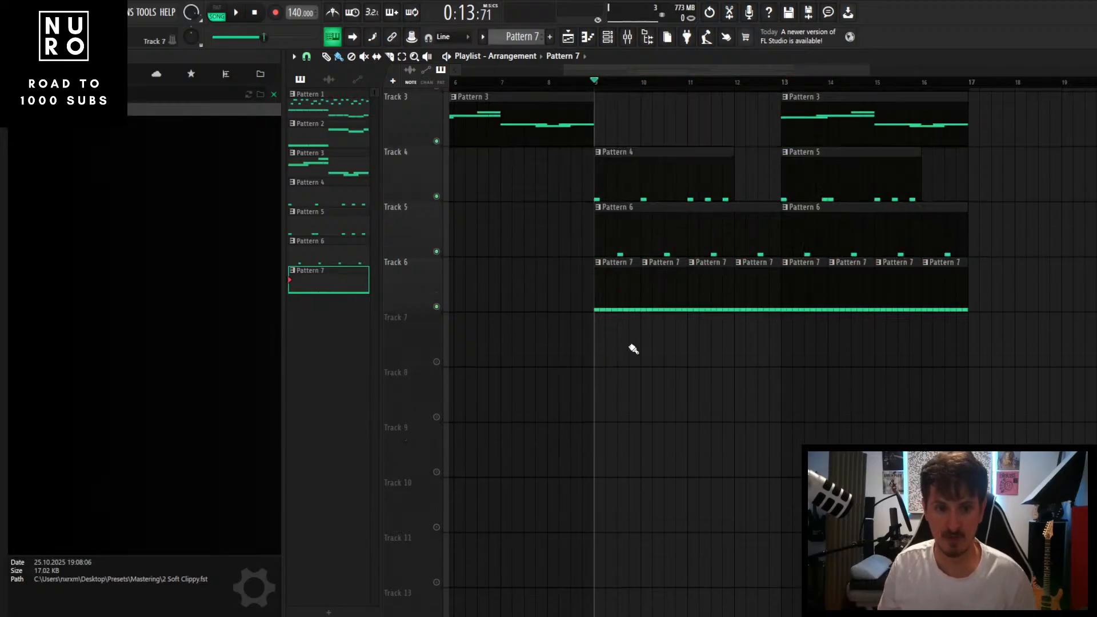
pyautogui.scroll(4, 634, 348)
pyautogui.scroll(-1, 635, 307)
pyautogui.scroll(-4, 662, 289)
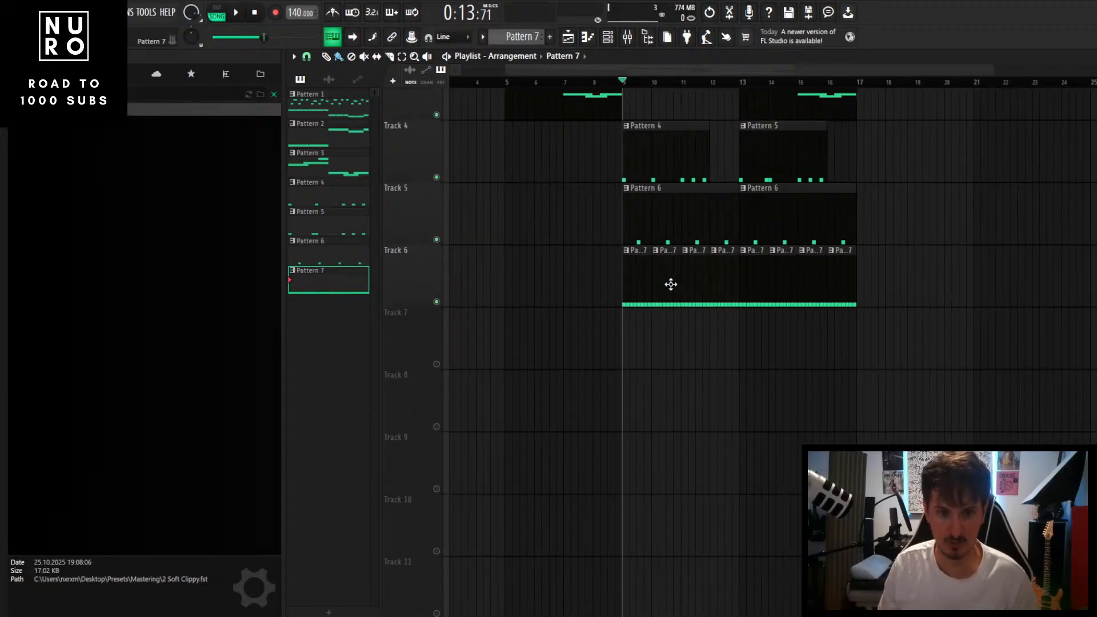
pyautogui.scroll(2, 669, 284)
pyautogui.rightClick(663, 284)
pyautogui.rightClick(775, 272)
pyautogui.rightClick(835, 273)
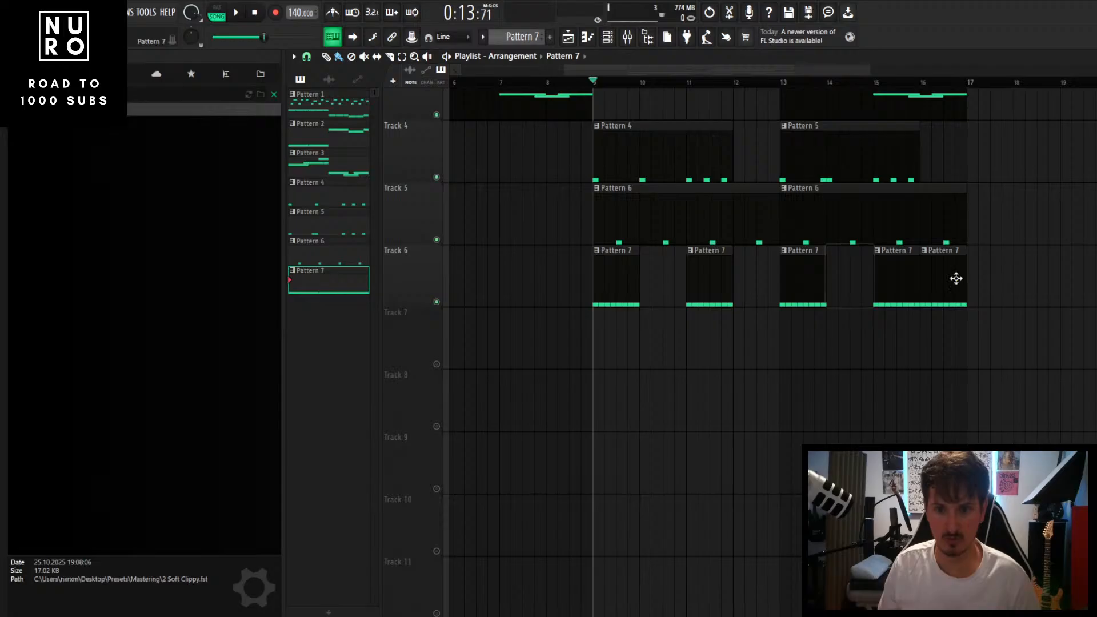
pyautogui.rightClick(955, 276)
# Step: Duplicate Pattern 7's one bar of hi-hat notes into bar 2 and close the piano roll
pyautogui.doubleClick(609, 273)
pyautogui.moveTo(511, 300); pyautogui.dragTo(690, 384)
pyautogui.hotkey('ctrl', 'b')
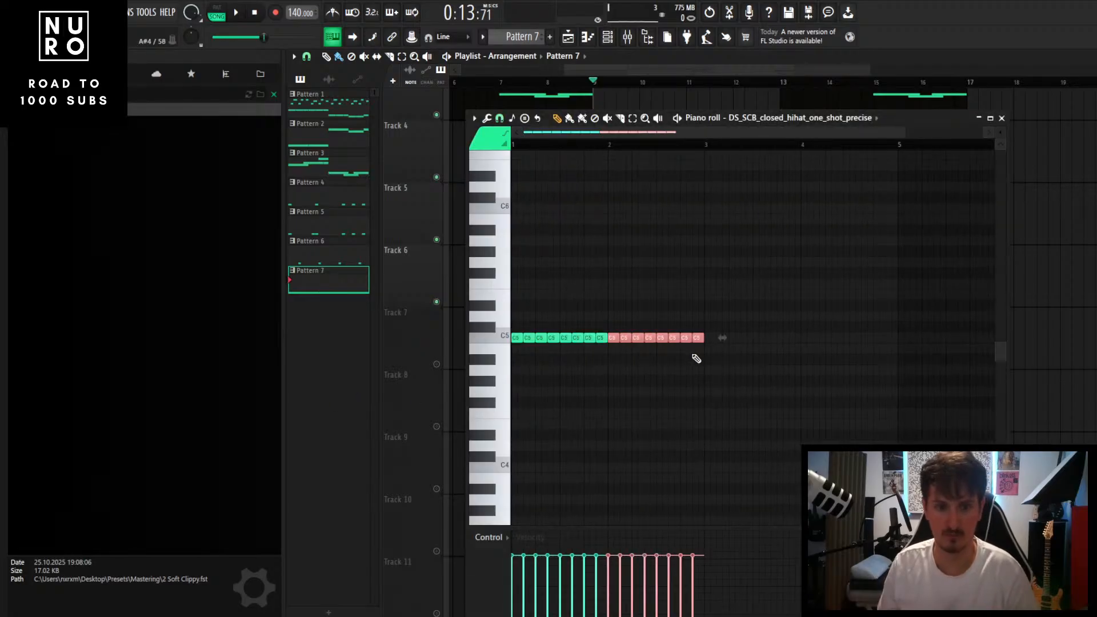
pyautogui.hotkey('ctrl', 'd')
pyautogui.click(1001, 118)
# Step: Play the arrangement from bar 9 and listen to the hi-hats with the drums and melodies
pyautogui.scroll(4, 697, 327)
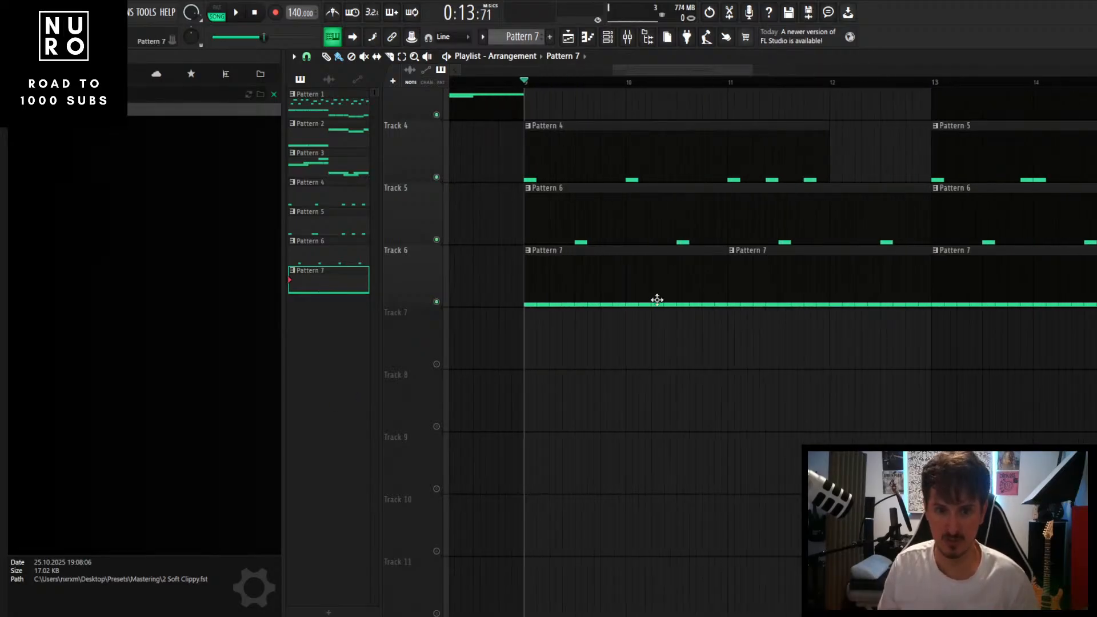
pyautogui.scroll(1, 657, 299)
pyautogui.scroll(-3, 657, 299)
pyautogui.press('space')
pyautogui.scroll(-6, 659, 308)
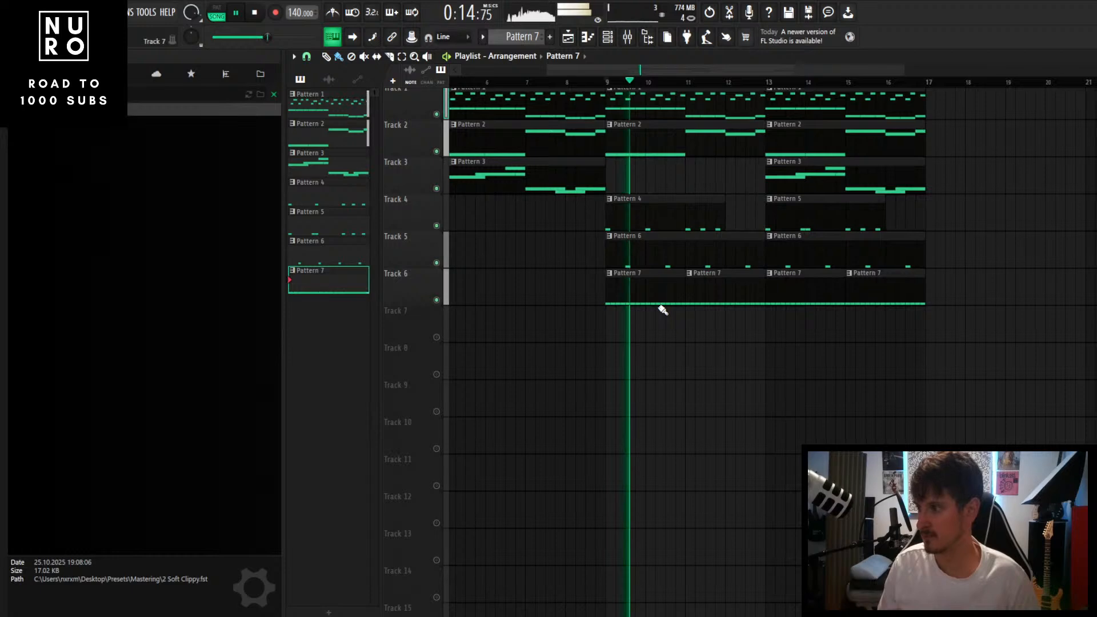
pyautogui.scroll(6, 737, 329)
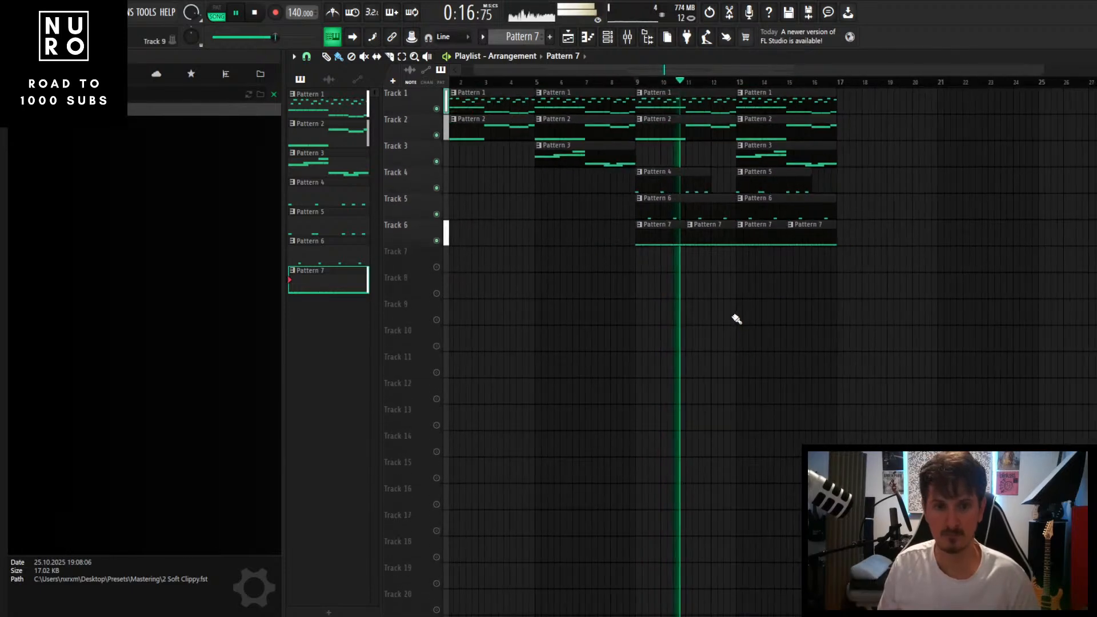
pyautogui.scroll(-6, 762, 326)
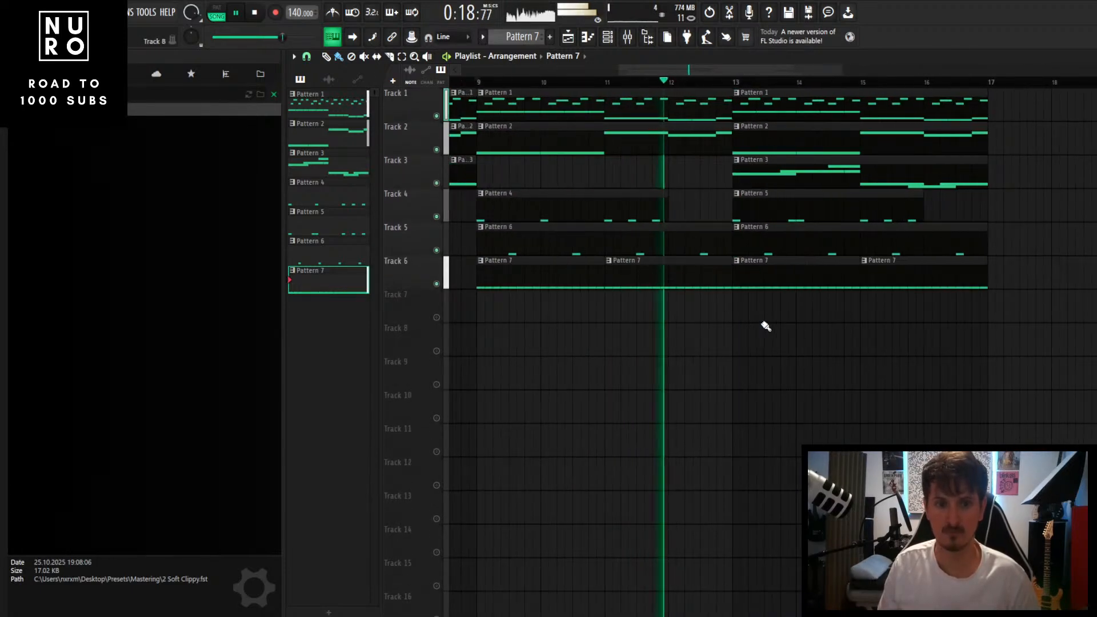
pyautogui.scroll(3, 813, 336)
pyautogui.scroll(-4, 813, 336)
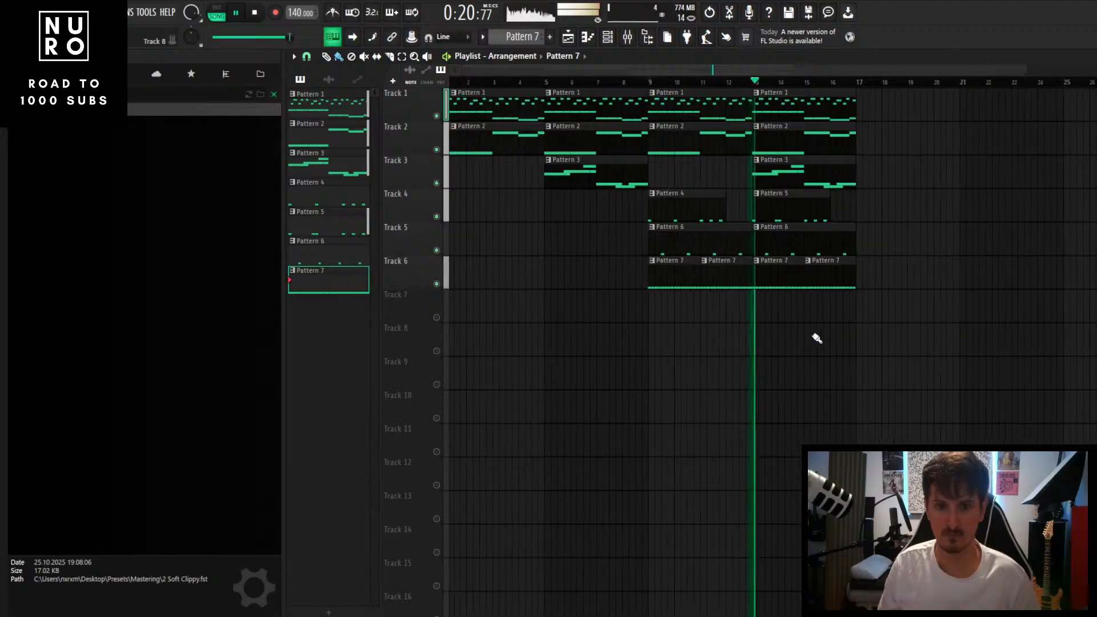
pyautogui.scroll(3, 834, 343)
# Step: Duplicate all clips in bars 9 to 16 on Tracks 1 to 6 into bars 17 to 24
pyautogui.moveTo(891, 367); pyautogui.dragTo(666, 91)
pyautogui.hotkey('ctrl', 'b')
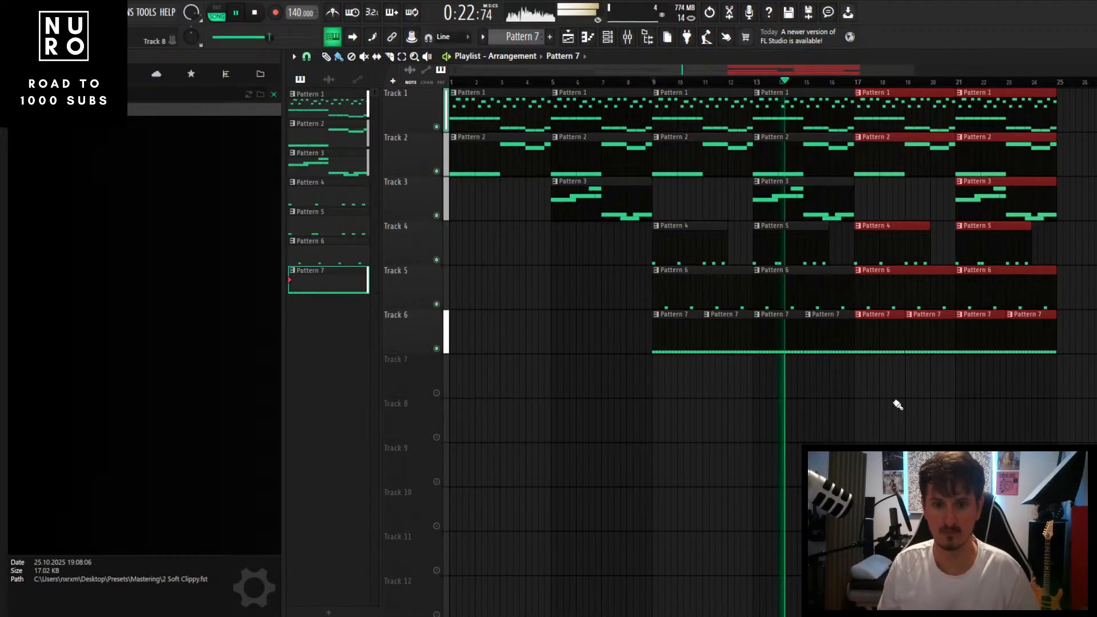
pyautogui.click(895, 402)
pyautogui.scroll(4, 880, 391)
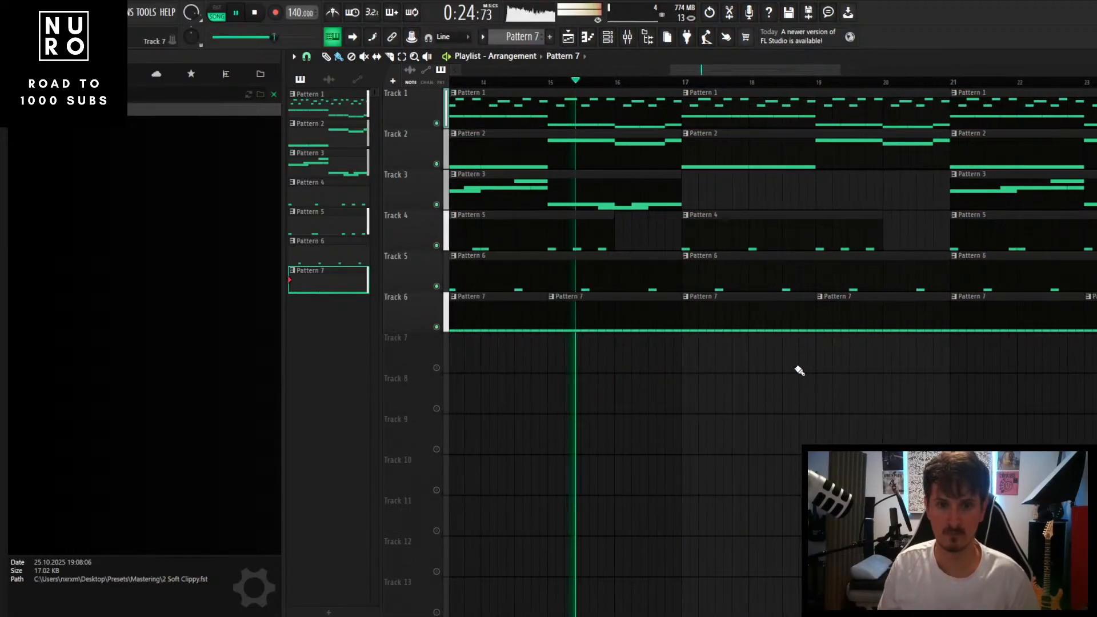
pyautogui.scroll(-2, 809, 375)
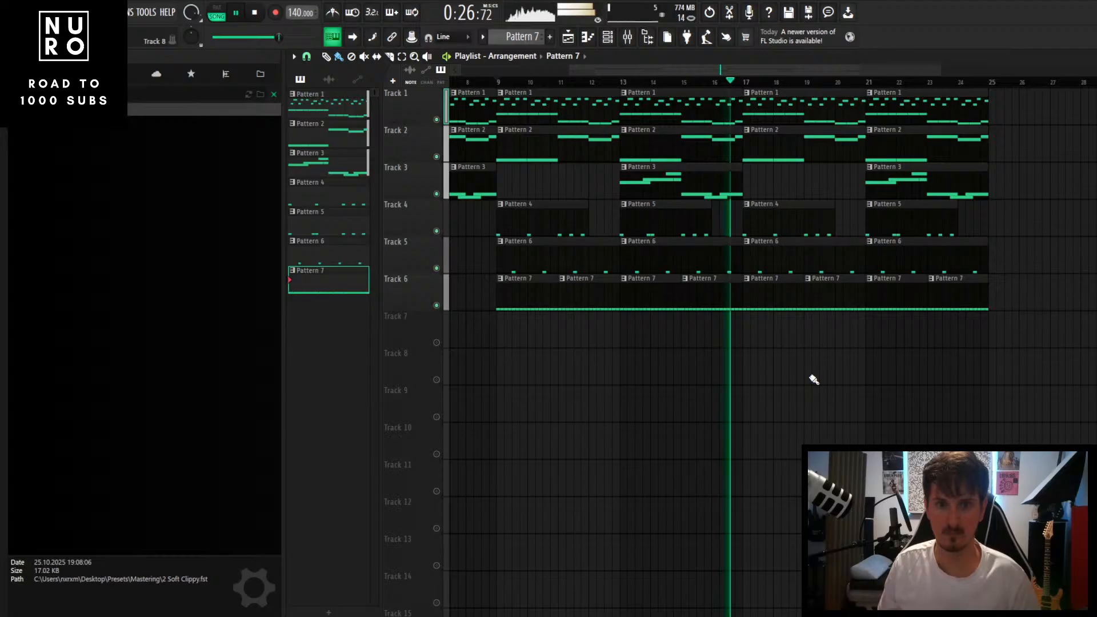
# Step: Stop playback, move the playhead to bar 17, and make the Pattern 1 clip at bar 17 on Track 1 unique
pyautogui.scroll(3, 811, 376)
pyautogui.scroll(3, 811, 376)
pyautogui.scroll(1, 774, 350)
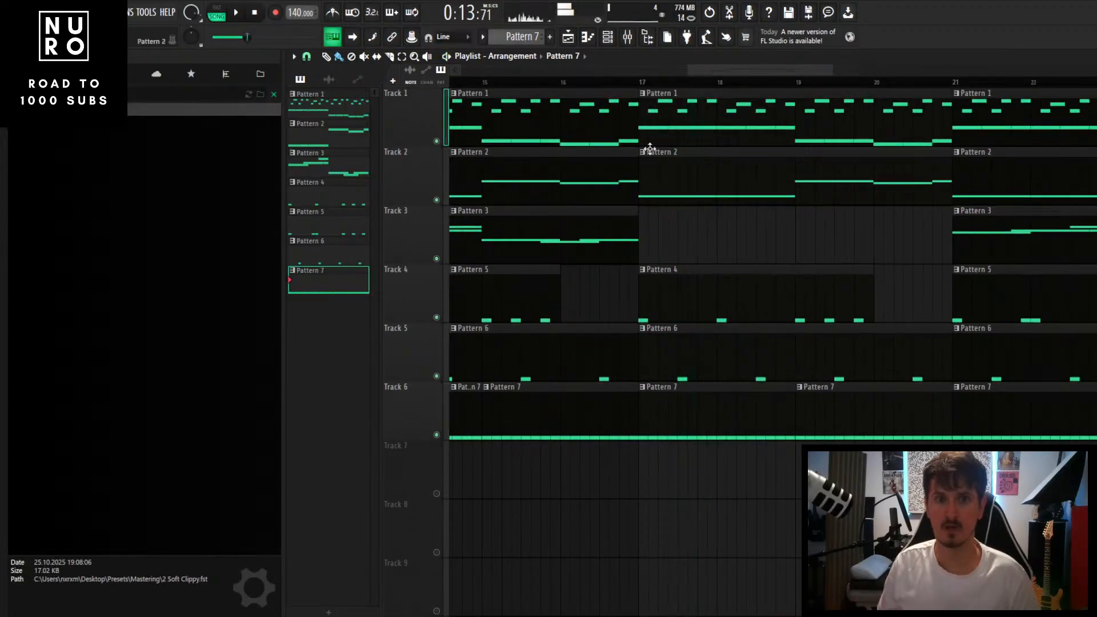
pyautogui.scroll(1, 640, 109)
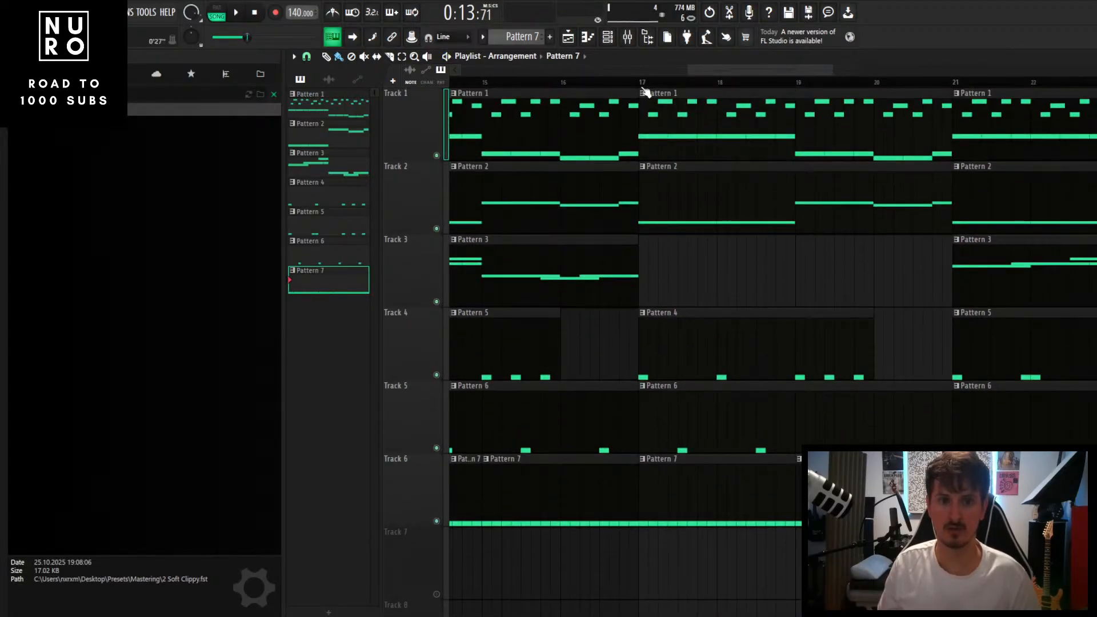
pyautogui.rightClick(643, 94)
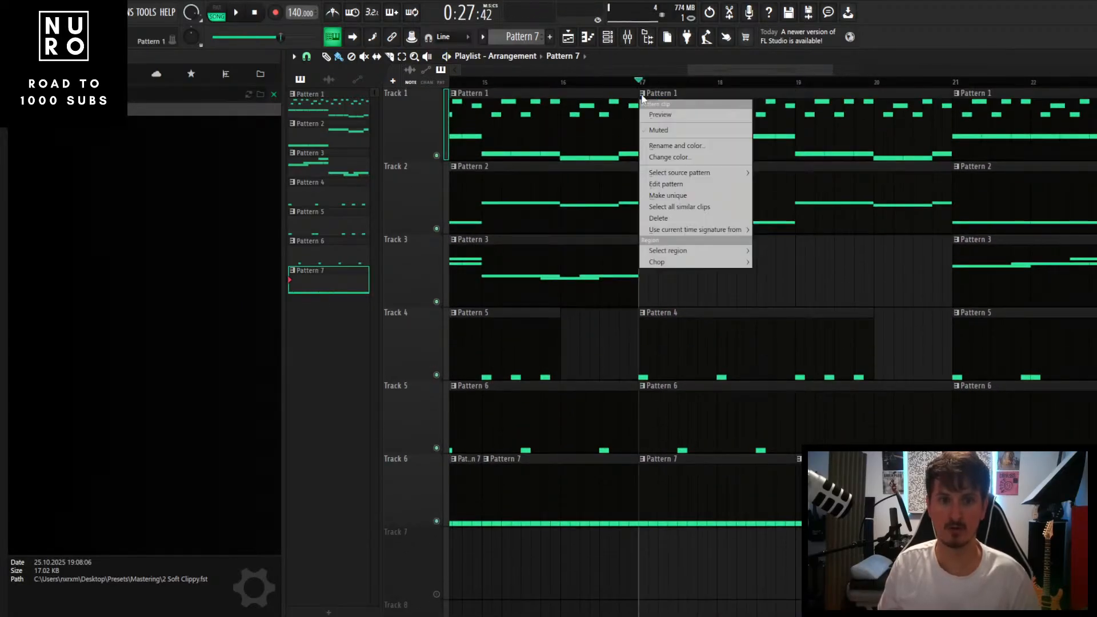
pyautogui.click(665, 196)
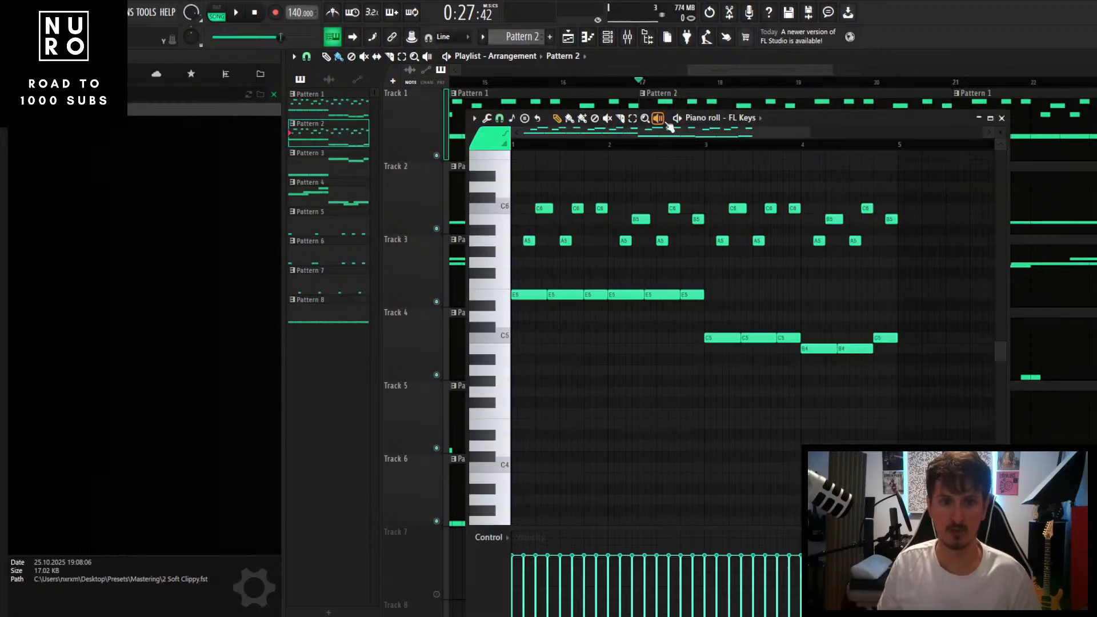
# Step: Transpose all FL Keys notes in the unique Pattern 2 down one octave and close the piano roll
pyautogui.hotkey('ctrl', 'Down')
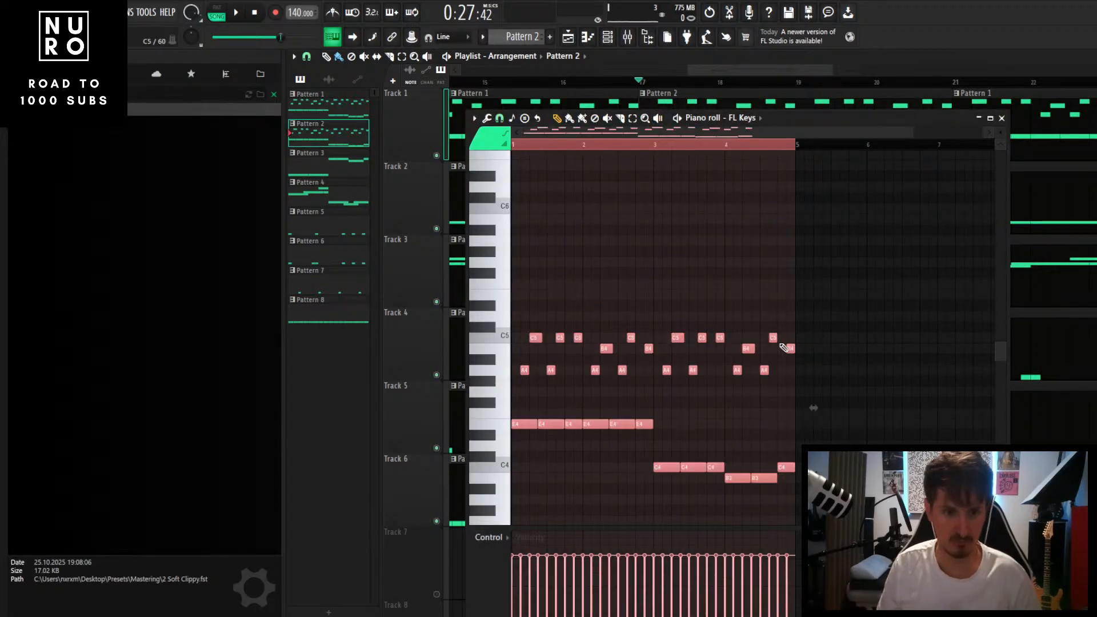
pyautogui.click(1003, 119)
pyautogui.scroll(-3, 724, 287)
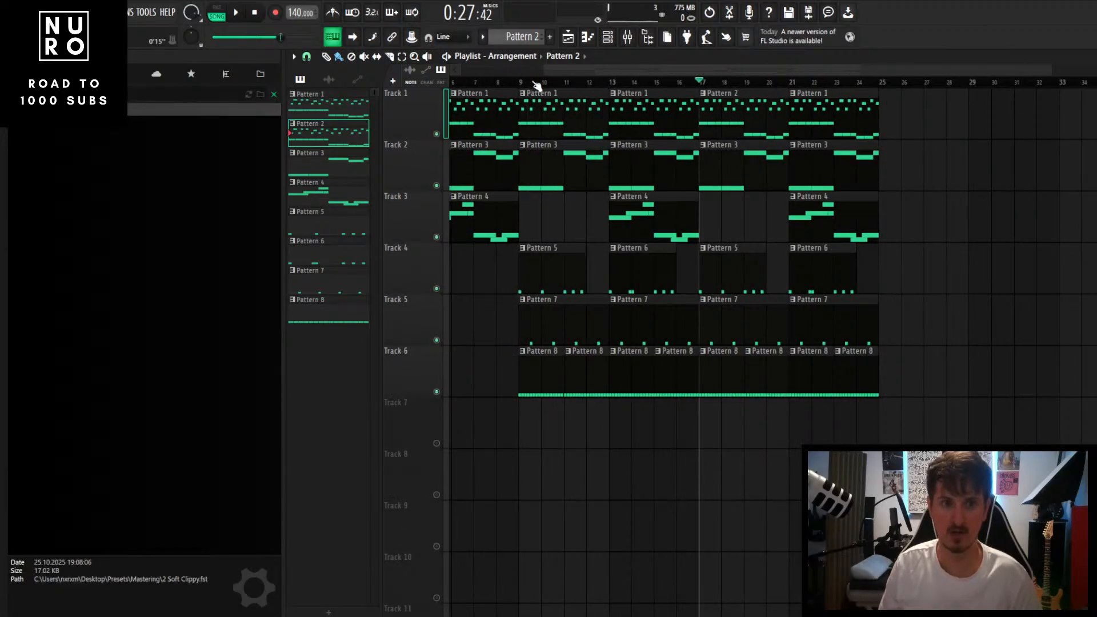
# Step: Move the playhead to bar 9 and on to the start of the arrangement
pyautogui.moveTo(536, 84); pyautogui.dragTo(520, 84)
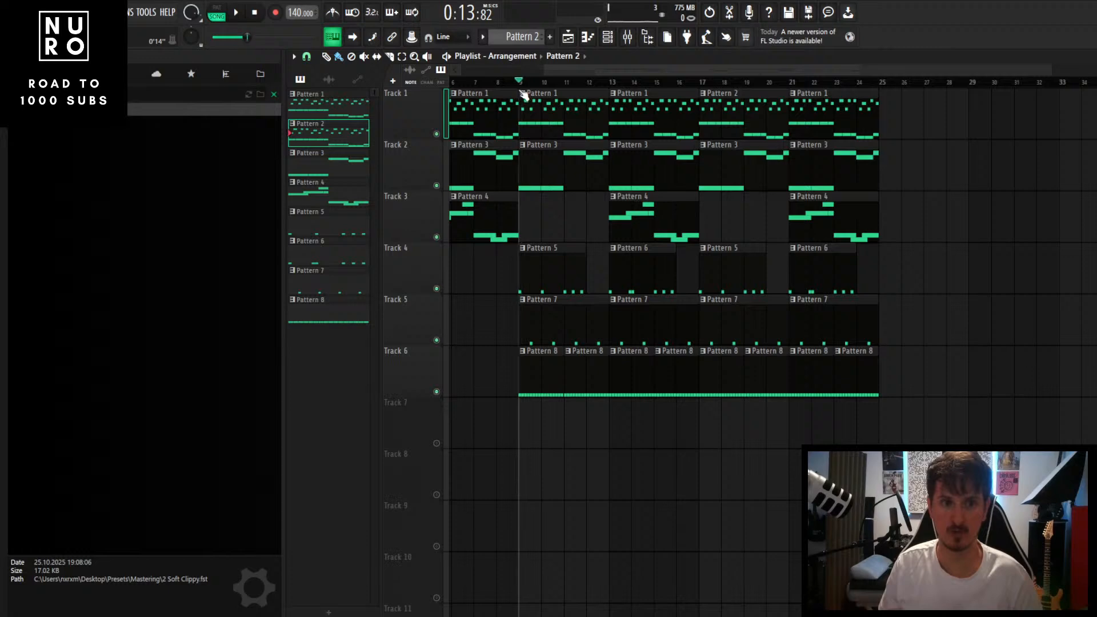
pyautogui.scroll(6, 524, 94)
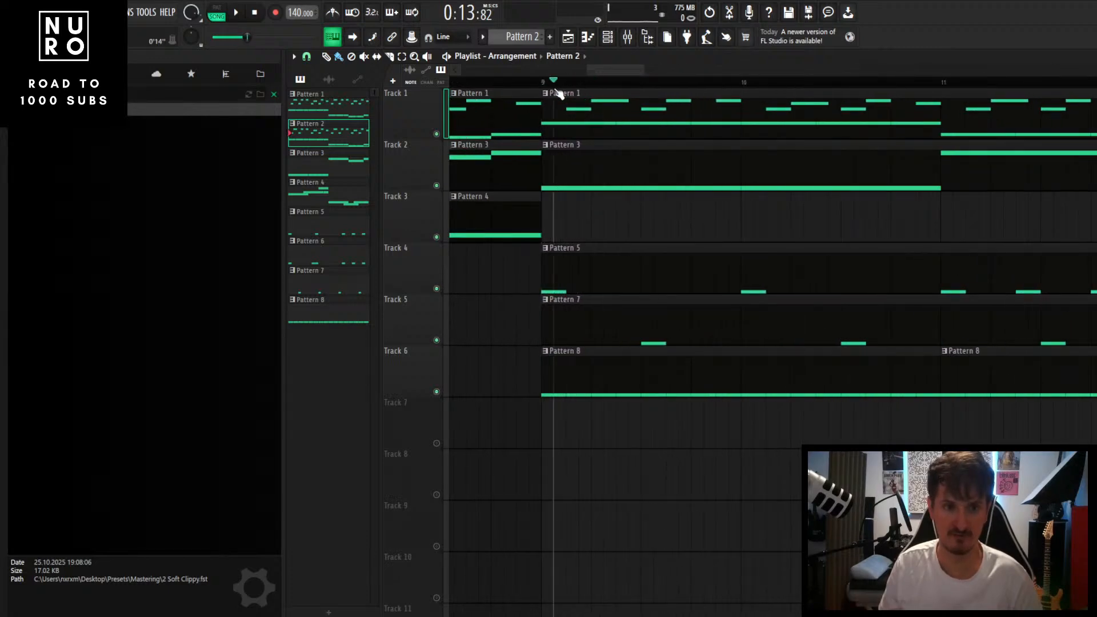
pyautogui.scroll(-6, 558, 289)
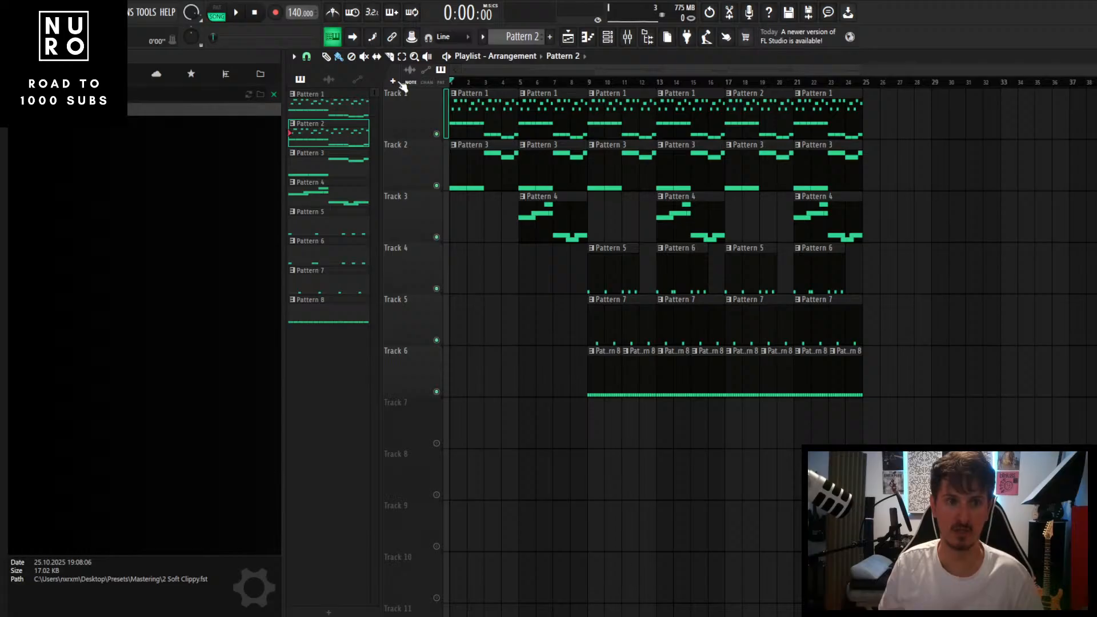
# Step: Play the arrangement from the start and again from bar 17 to review the lower-octave section
pyautogui.press('space')
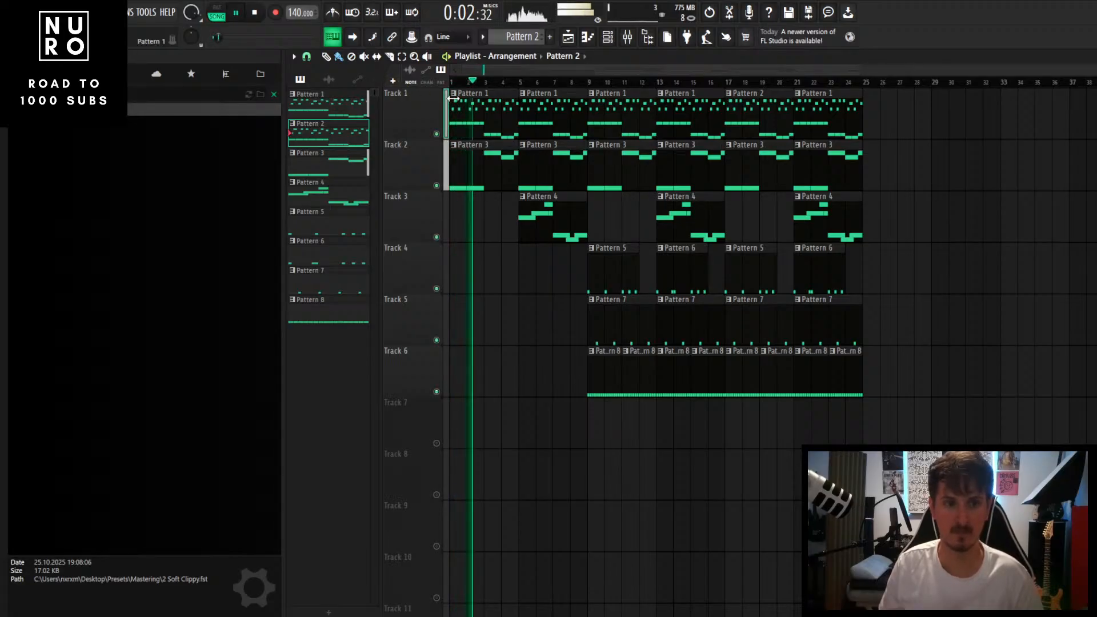
pyautogui.press('space')
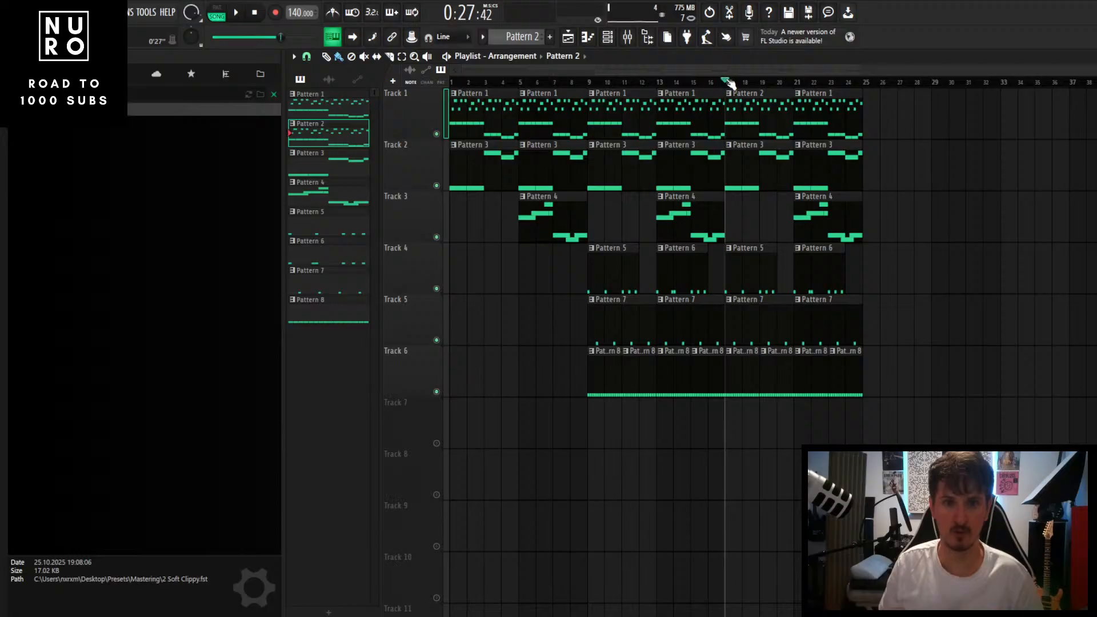
pyautogui.press('space')
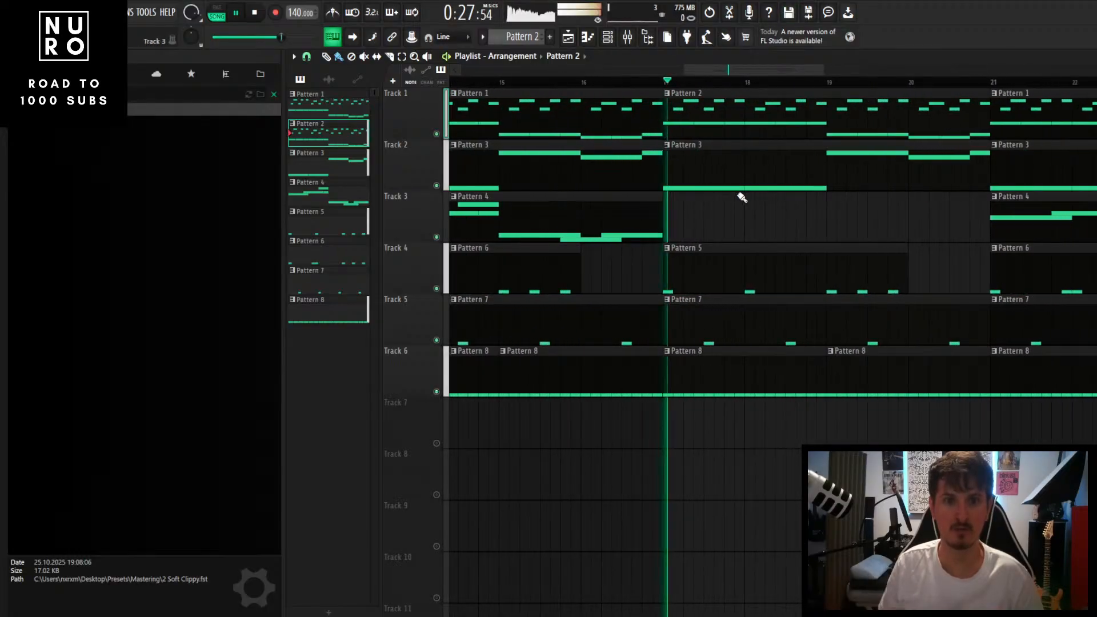
pyautogui.scroll(2, 798, 238)
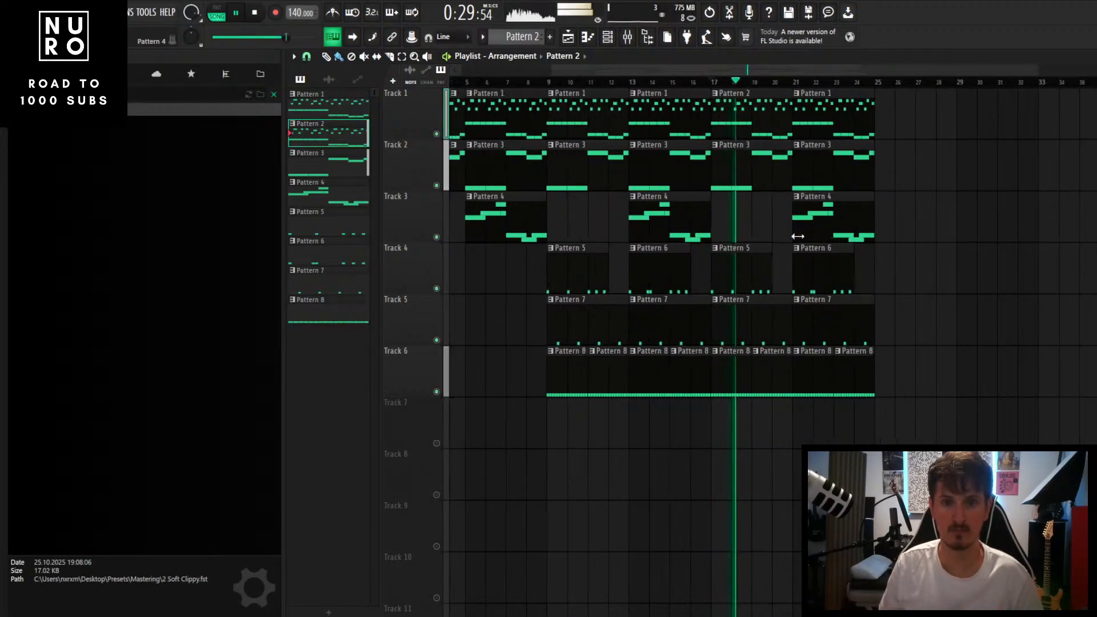
pyautogui.scroll(-1, 799, 238)
pyautogui.scroll(1, 929, 255)
pyautogui.scroll(-2, 925, 258)
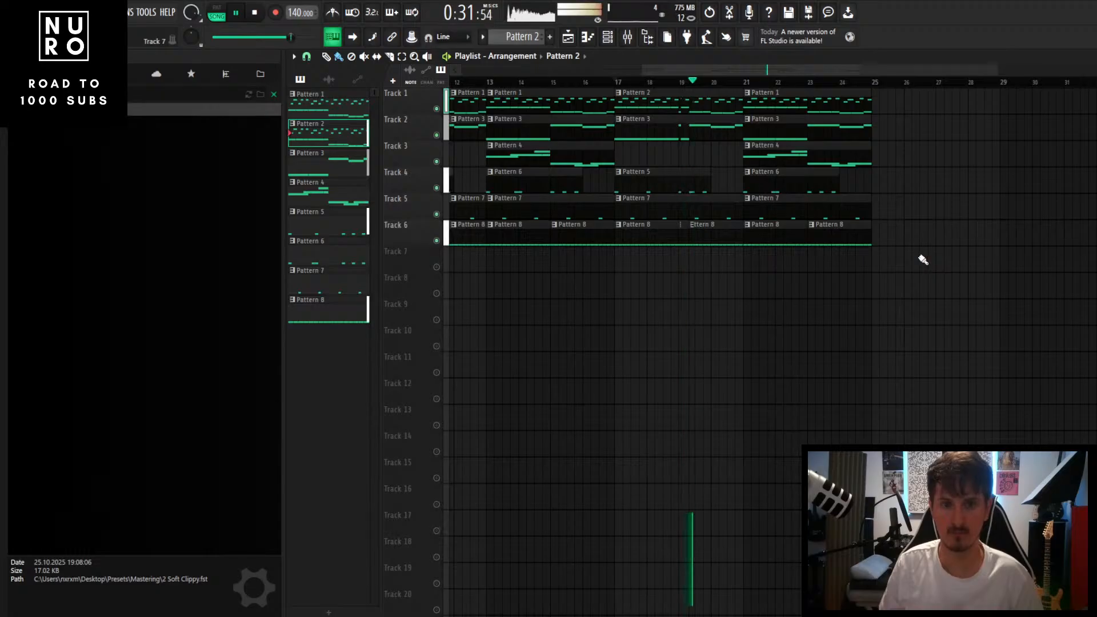
pyautogui.scroll(2, 923, 261)
pyautogui.scroll(-1, 919, 272)
pyautogui.scroll(2, 917, 277)
pyautogui.scroll(3, 917, 280)
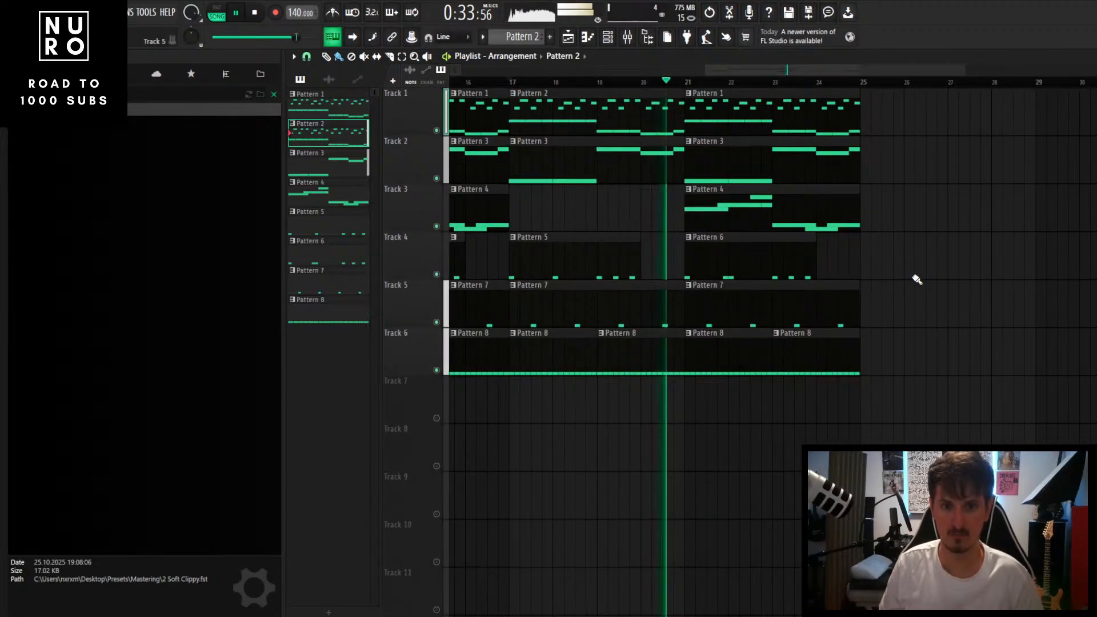
pyautogui.scroll(-4, 917, 280)
pyautogui.scroll(3, 943, 285)
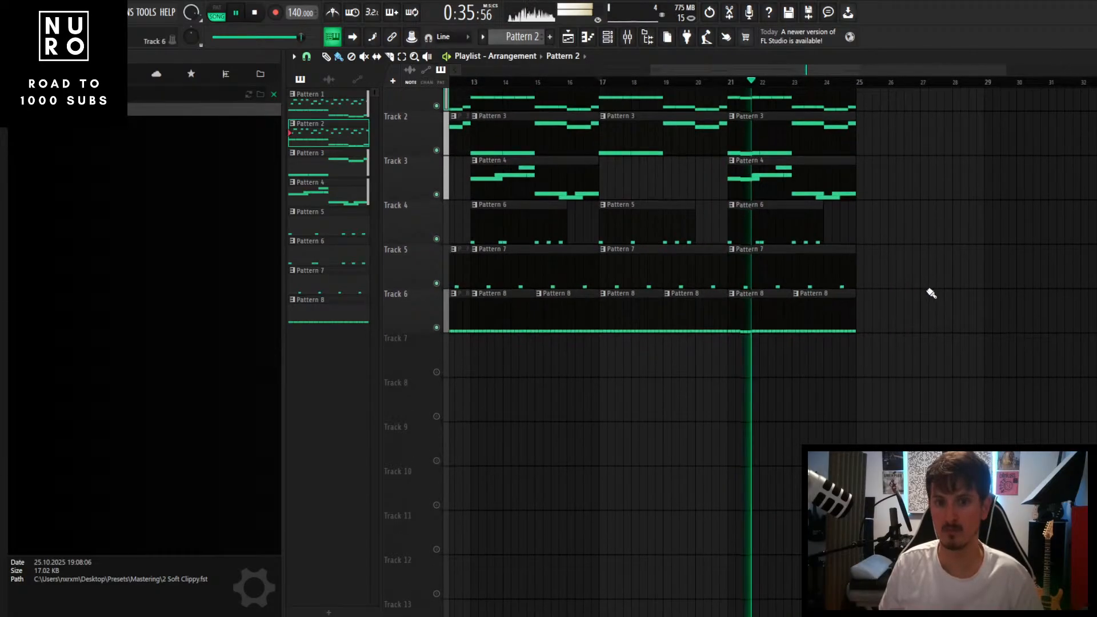
pyautogui.scroll(-3, 931, 293)
pyautogui.scroll(4, 940, 293)
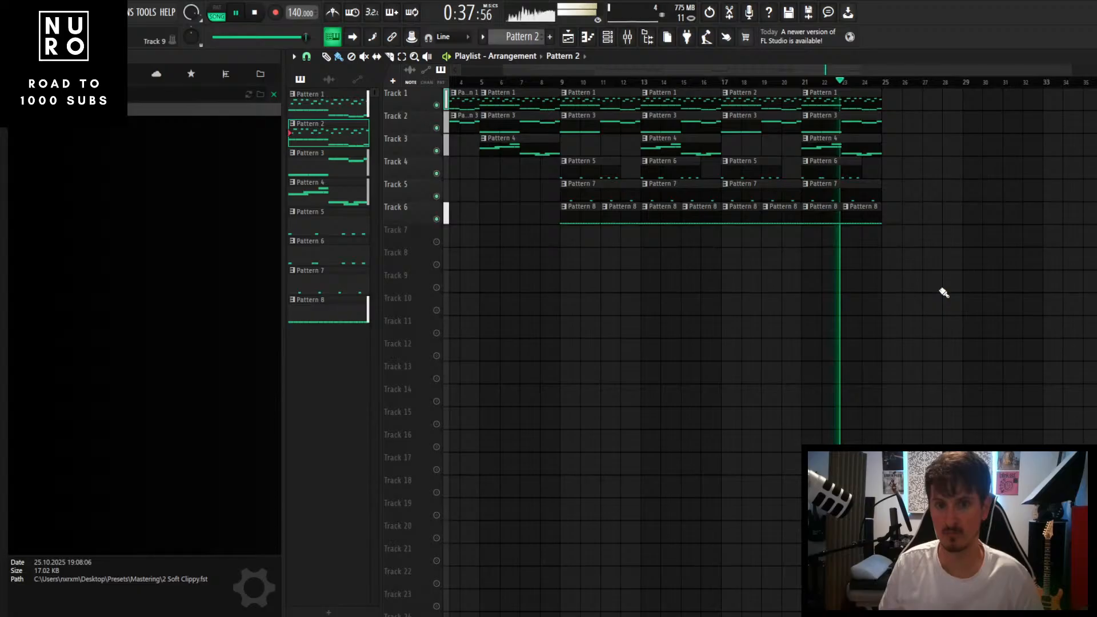
pyautogui.scroll(-4, 936, 295)
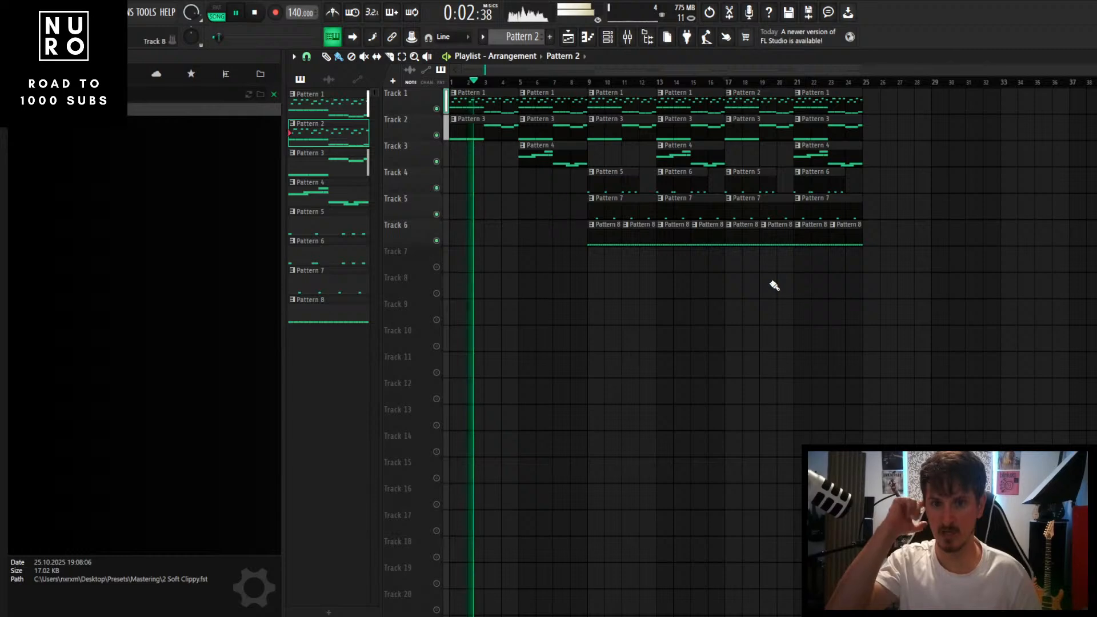
pyautogui.press('space')
pyautogui.scroll(3, 773, 286)
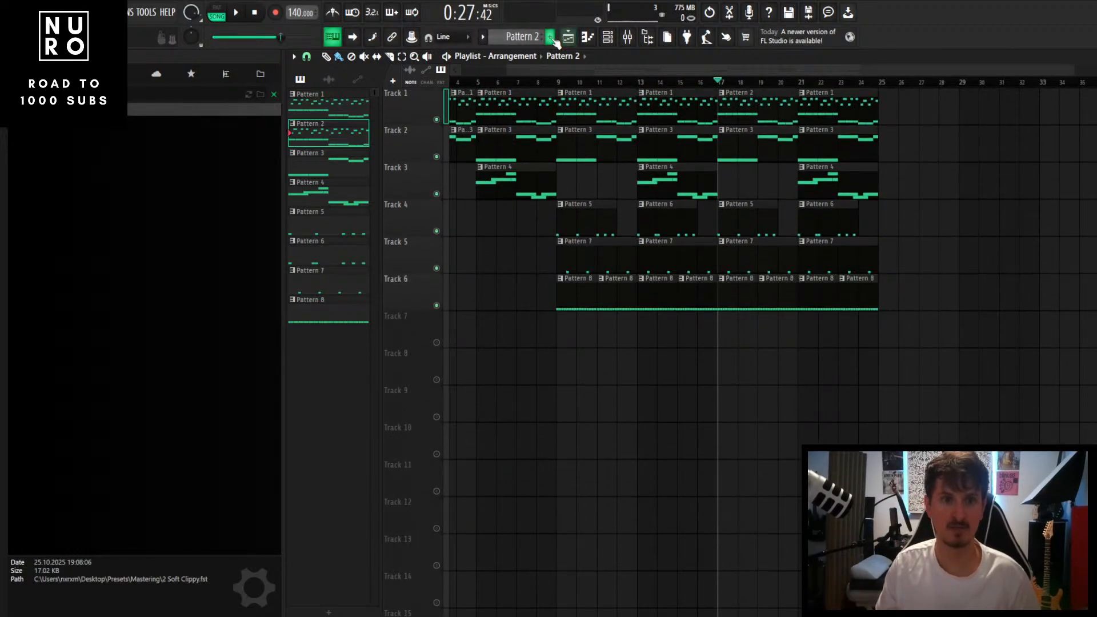
# Step: Add a new empty pattern and clone channel 6, the DS_SCB sample, in the channel rack
pyautogui.click(551, 38)
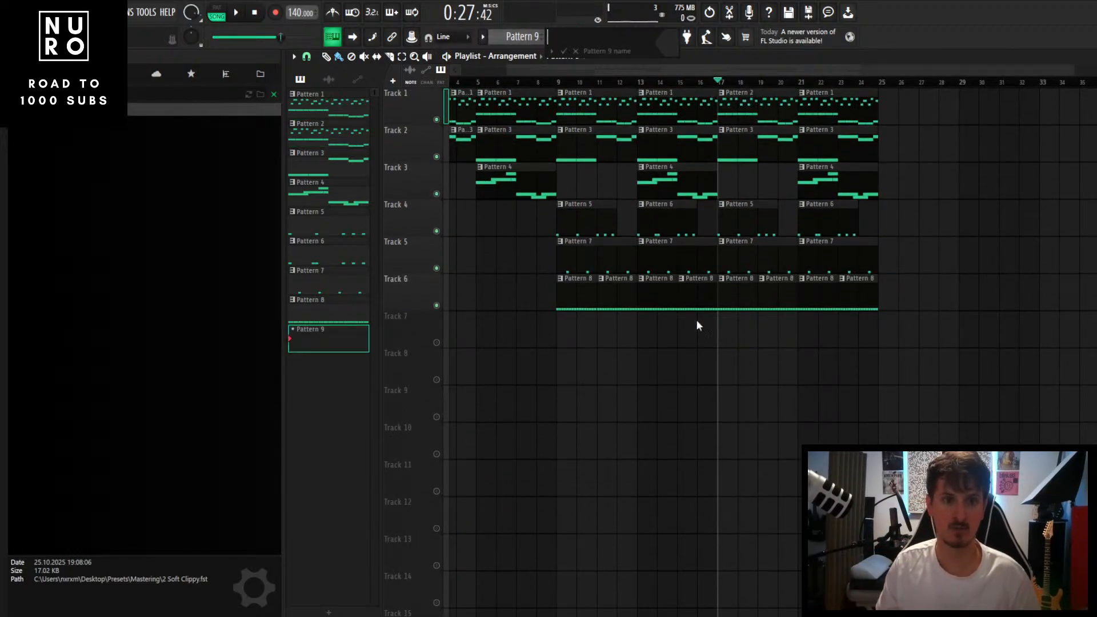
pyautogui.click(564, 52)
pyautogui.scroll(2, 726, 314)
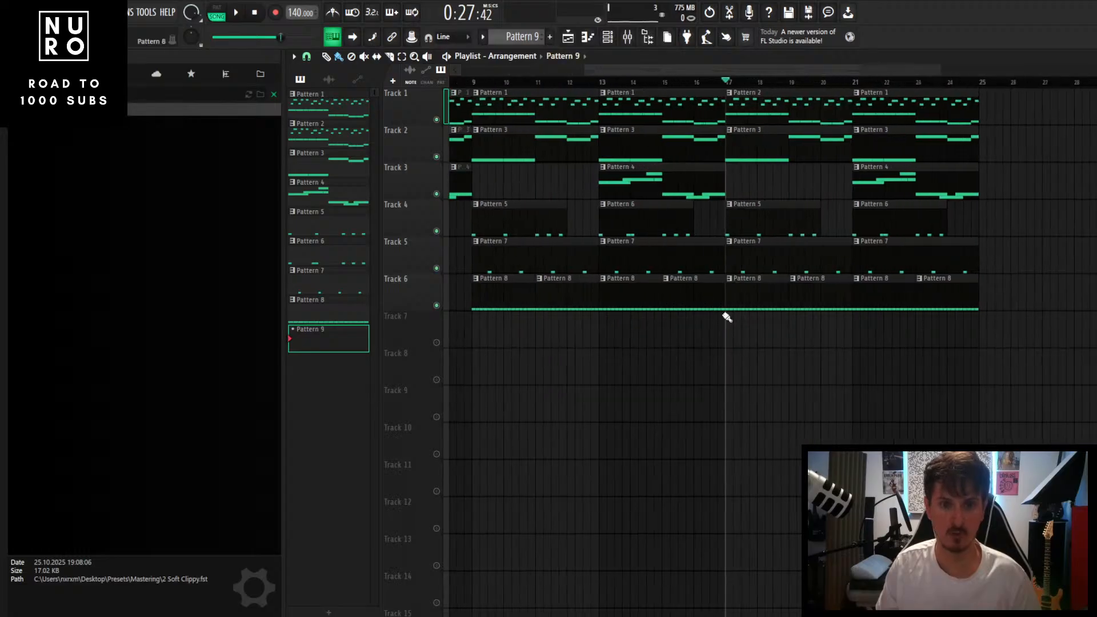
pyautogui.click(614, 41)
pyautogui.rightClick(521, 384)
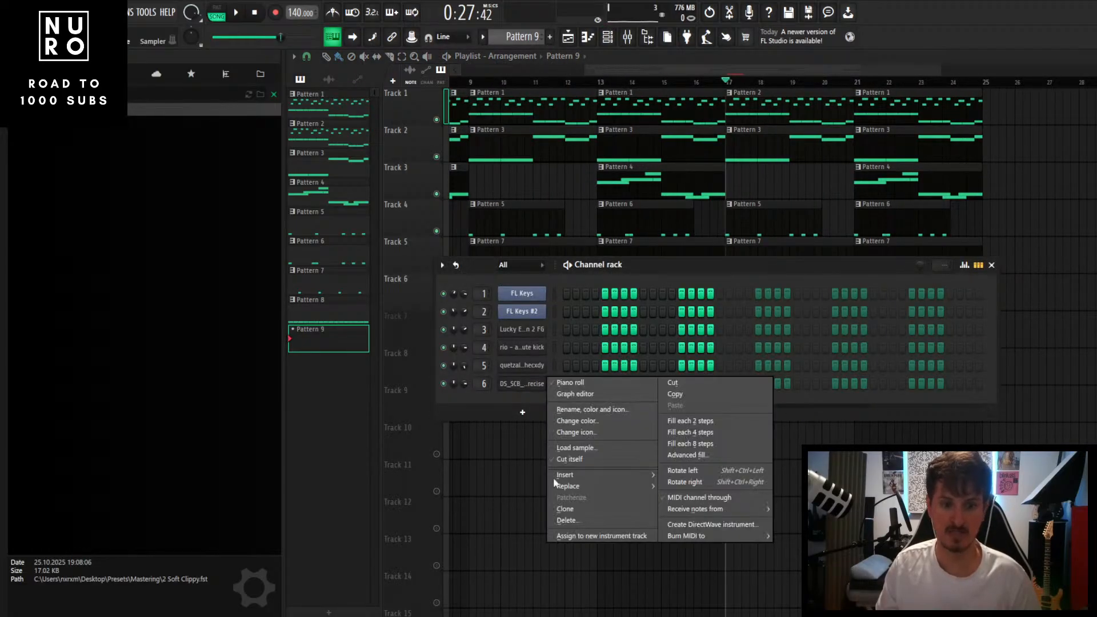
pyautogui.click(571, 508)
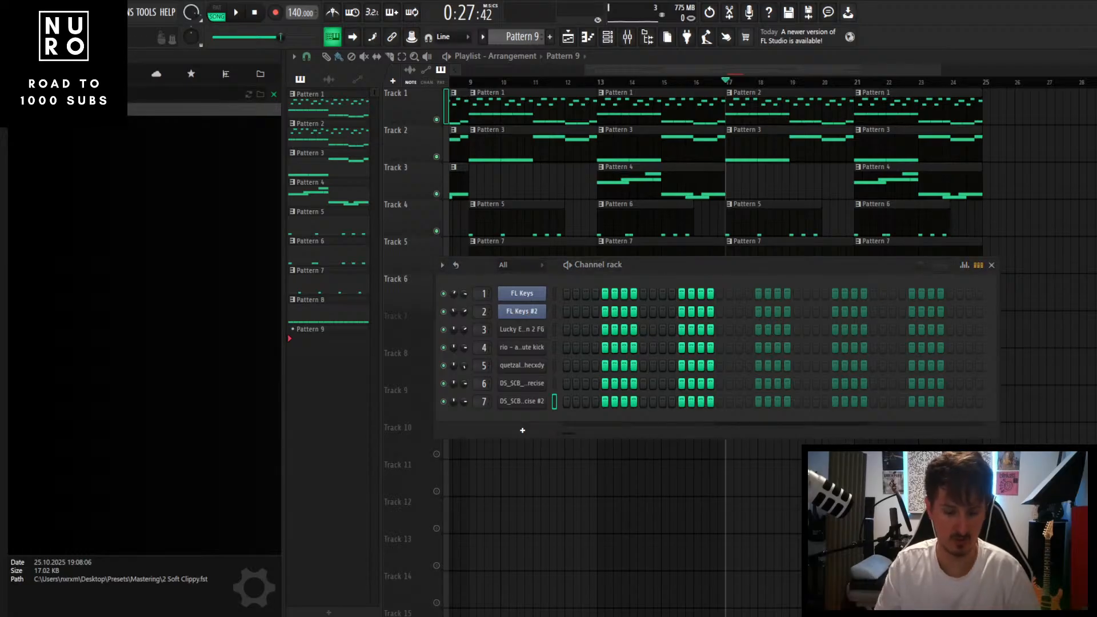
# Step: Search the browser for "808 spinz" and load the "! spinz (808)" sample onto the cloned channel
pyautogui.write('808')
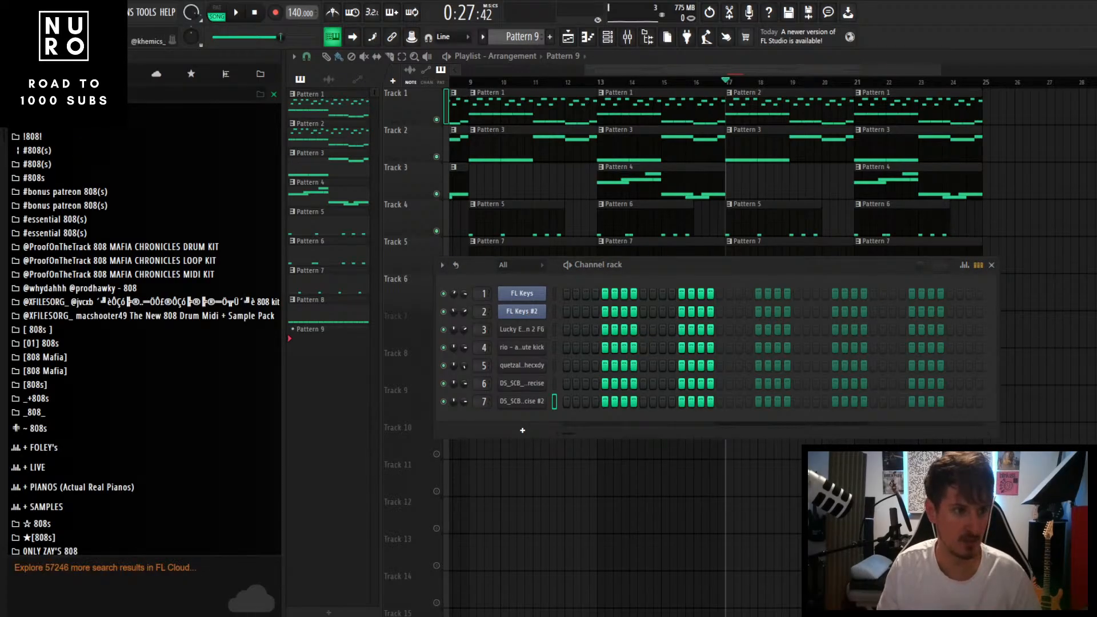
pyautogui.write(' spli')
pyautogui.press('BackSpace')
pyautogui.press('BackSpace')
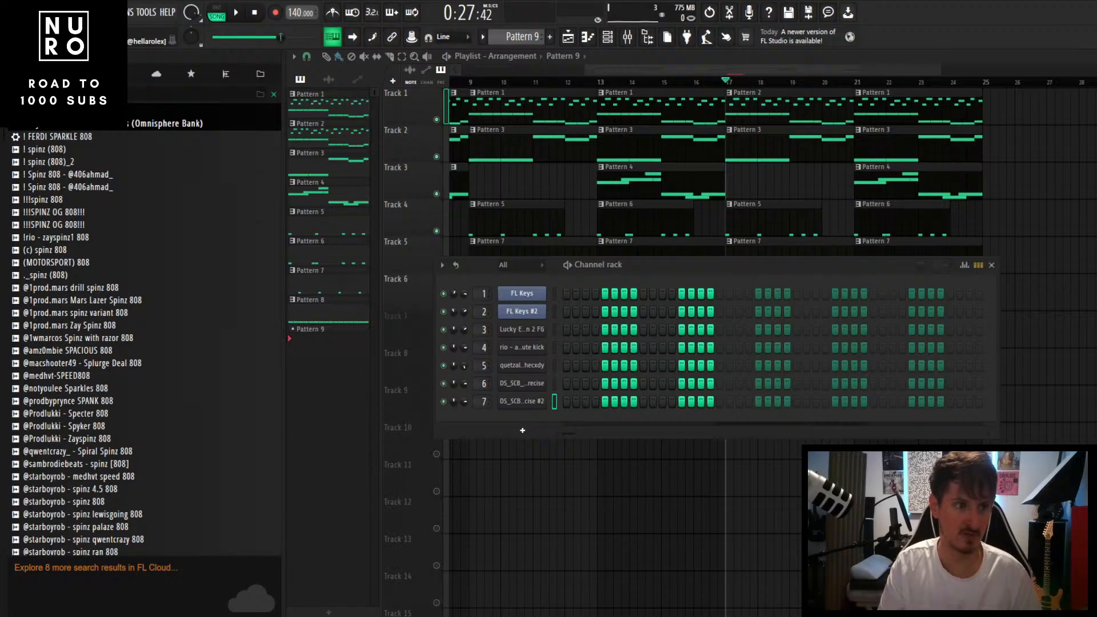
pyautogui.write('inz')
pyautogui.click(61, 128)
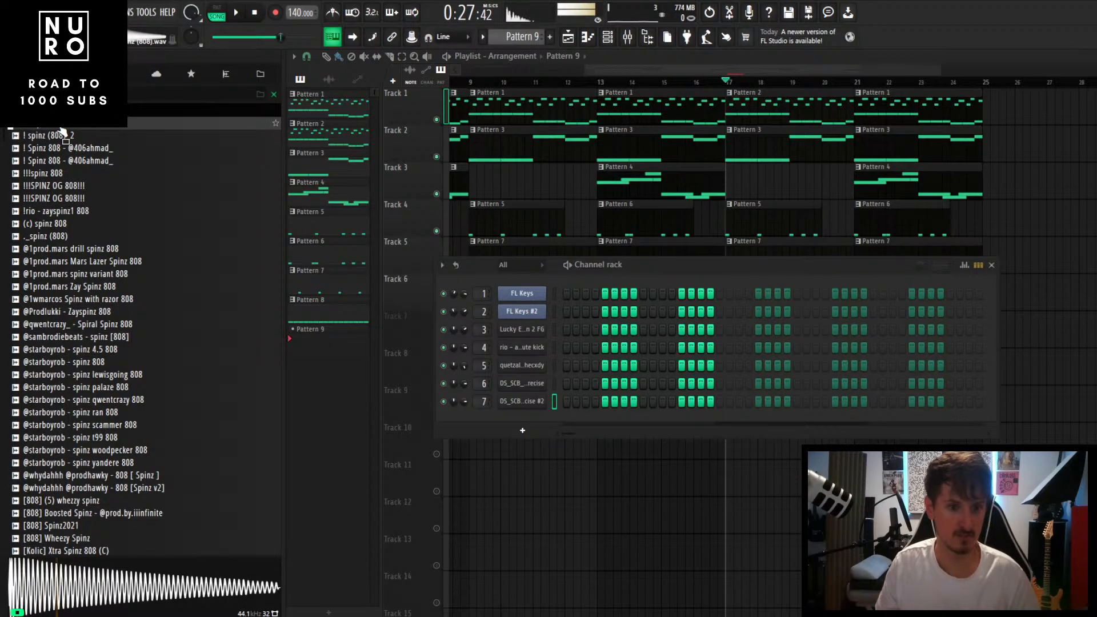
pyautogui.moveTo(529, 400); pyautogui.dragTo(530, 400)
# Step: Open the piano roll of the spinz 808 channel and place a Pattern 9 clip on Track 7 at bar 17
pyautogui.rightClick(530, 401)
pyautogui.click(579, 398)
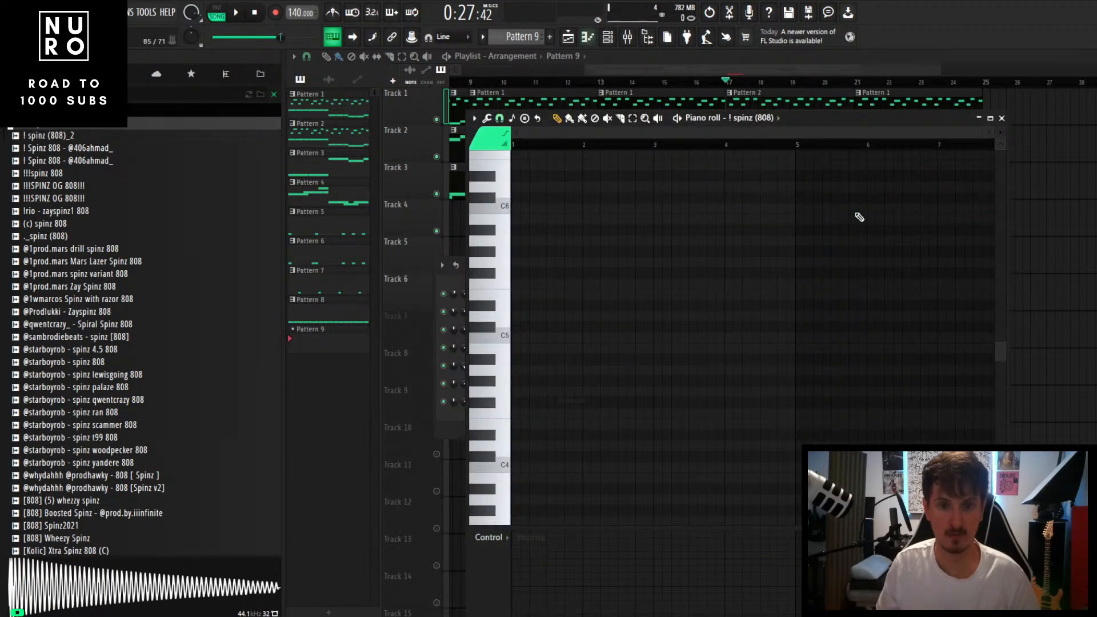
pyautogui.moveTo(886, 118); pyautogui.dragTo(908, 371)
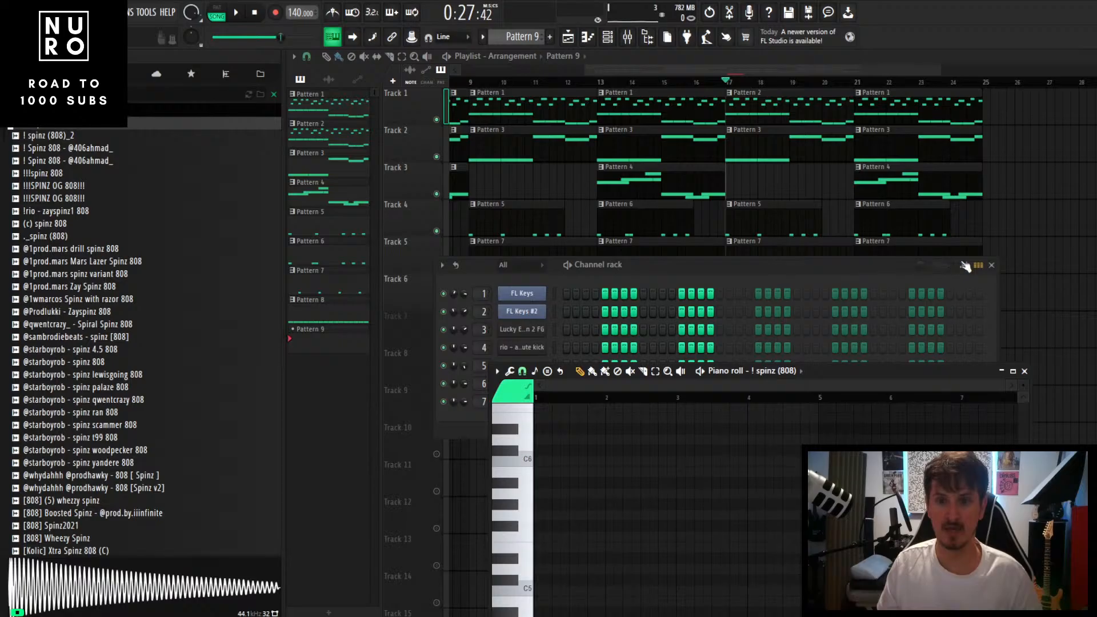
pyautogui.click(992, 266)
pyautogui.scroll(3, 765, 286)
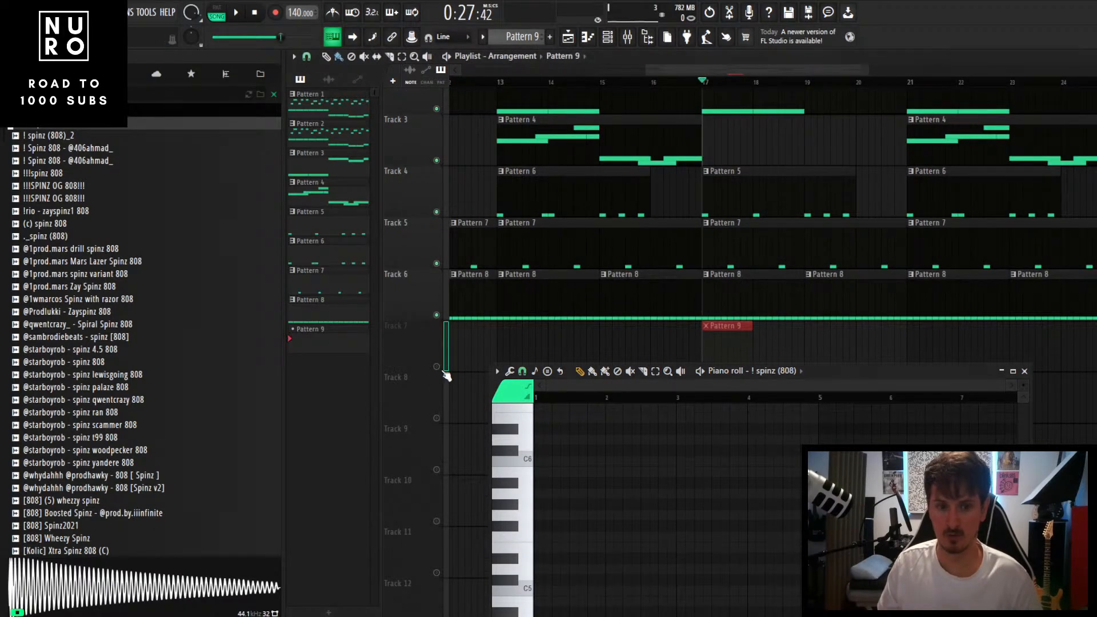
pyautogui.scroll(-1, 757, 258)
pyautogui.moveTo(872, 381); pyautogui.dragTo(881, 243)
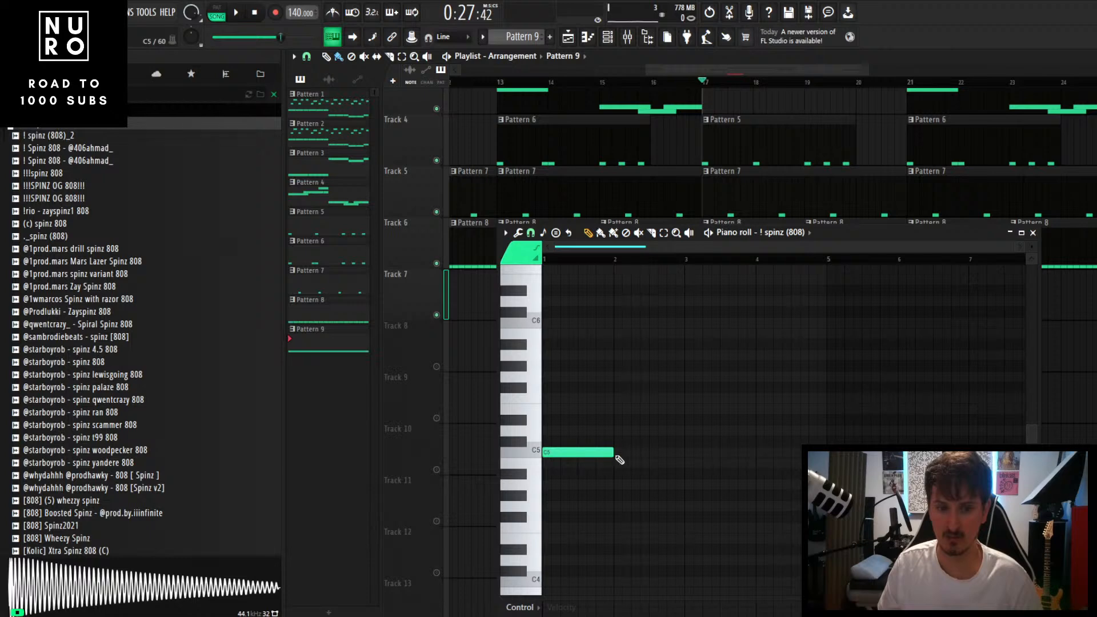
# Step: Try two consecutive one-bar C5 notes for the 808, shift the second a quarter bar earlier, and listen from bar 17
pyautogui.click(617, 454)
pyautogui.press('space')
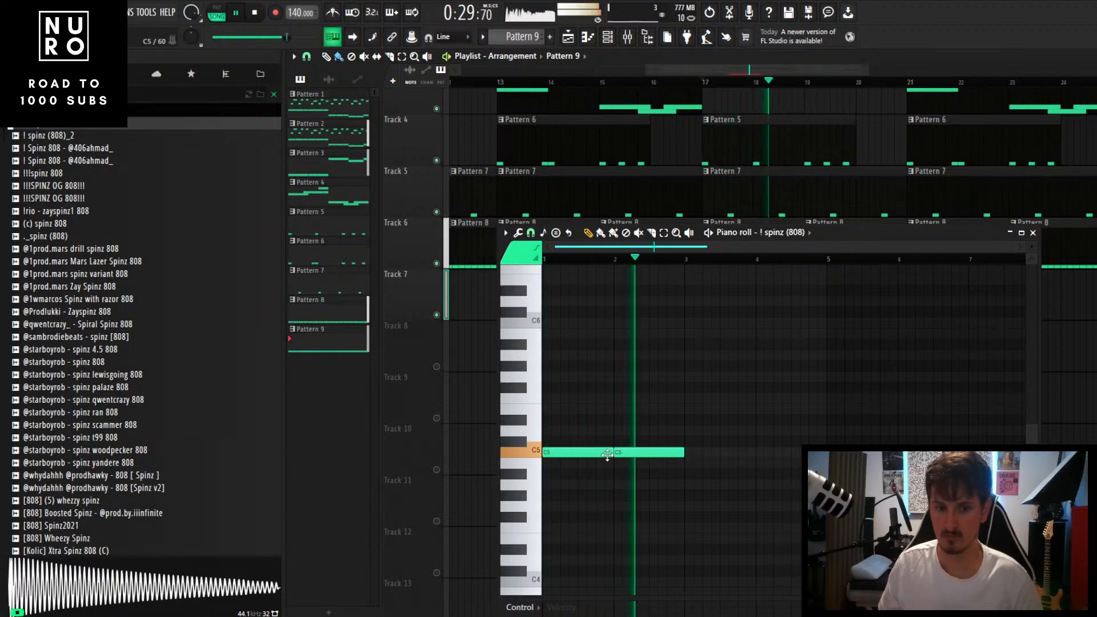
pyautogui.press('space')
pyautogui.moveTo(612, 452); pyautogui.dragTo(599, 454)
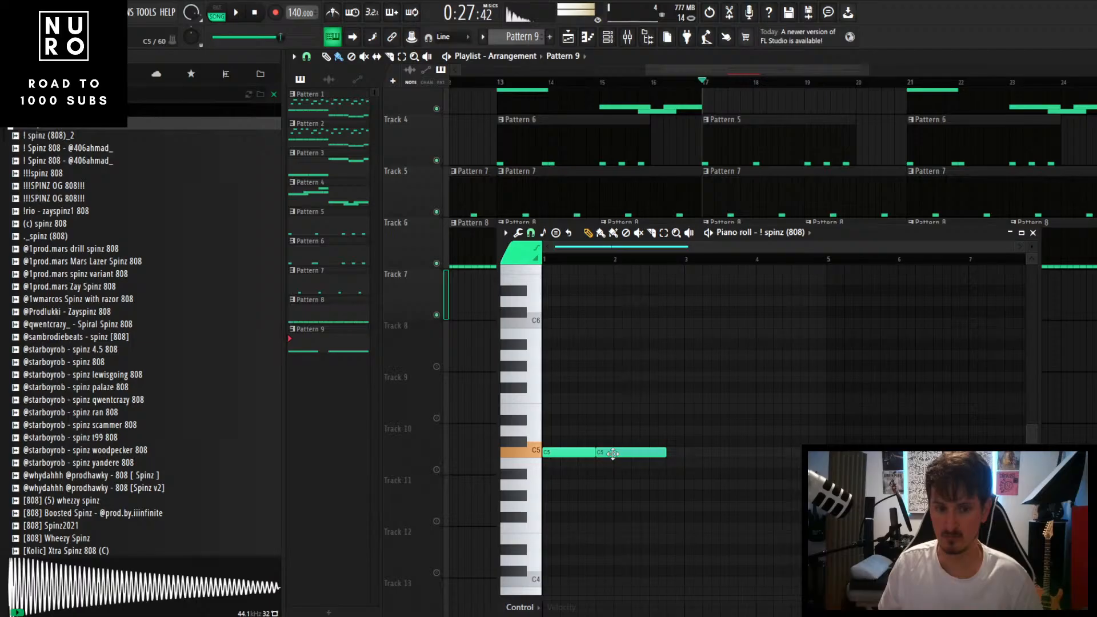
pyautogui.press('space')
pyautogui.scroll(2, 782, 112)
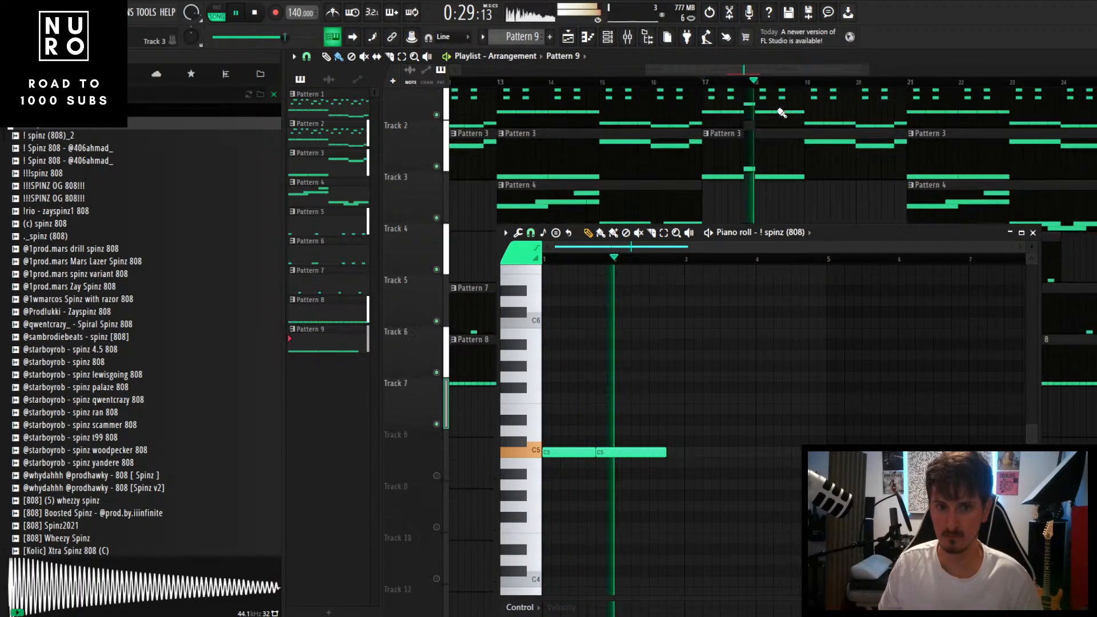
pyautogui.press('space')
# Step: Copy the low E4, C4 and B3 notes from the FL Keys part in Pattern 2 and close its piano roll
pyautogui.doubleClick(754, 127)
pyautogui.scroll(-1, 725, 360)
pyautogui.scroll(-2, 645, 475)
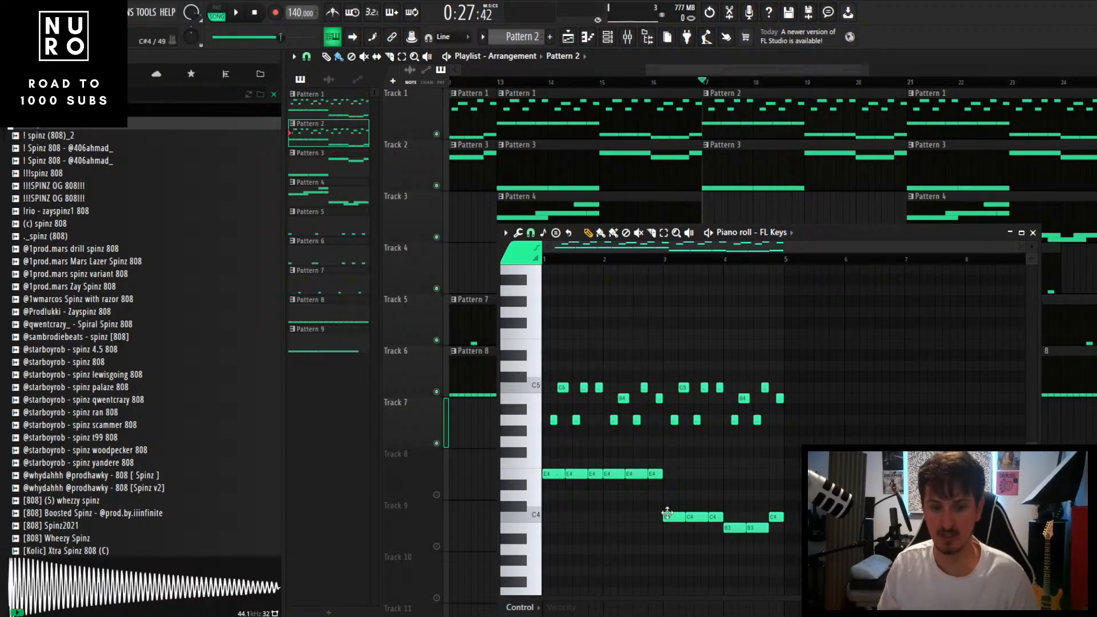
pyautogui.moveTo(782, 471); pyautogui.dragTo(489, 572)
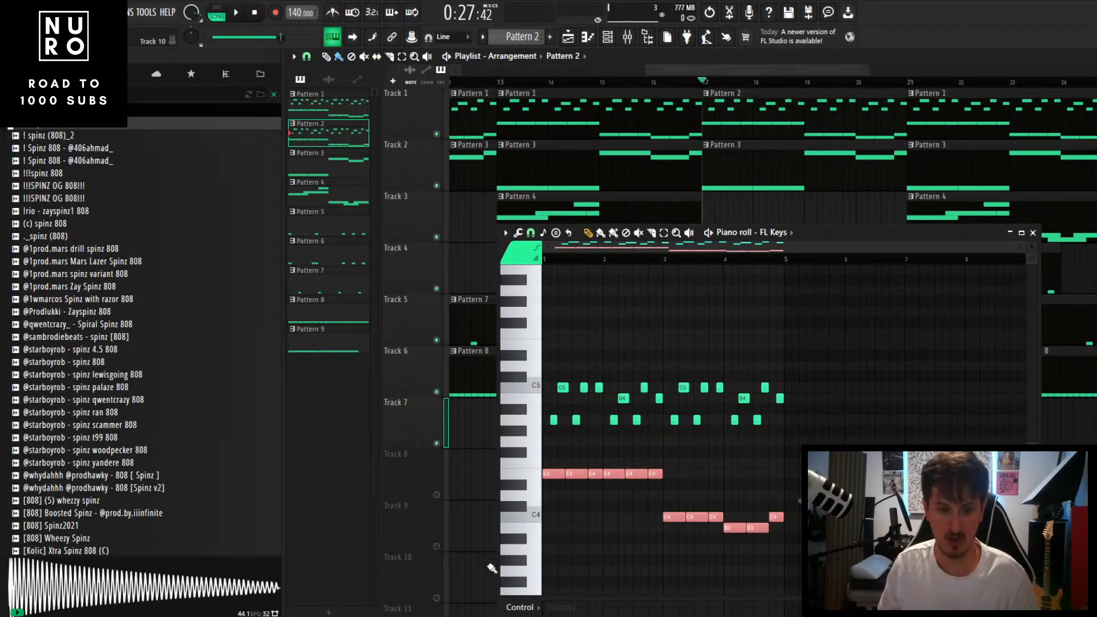
pyautogui.click(1033, 232)
# Step: Replace the C5 notes in Pattern 9 on Track 7 with the copied low notes
pyautogui.scroll(-2, 800, 280)
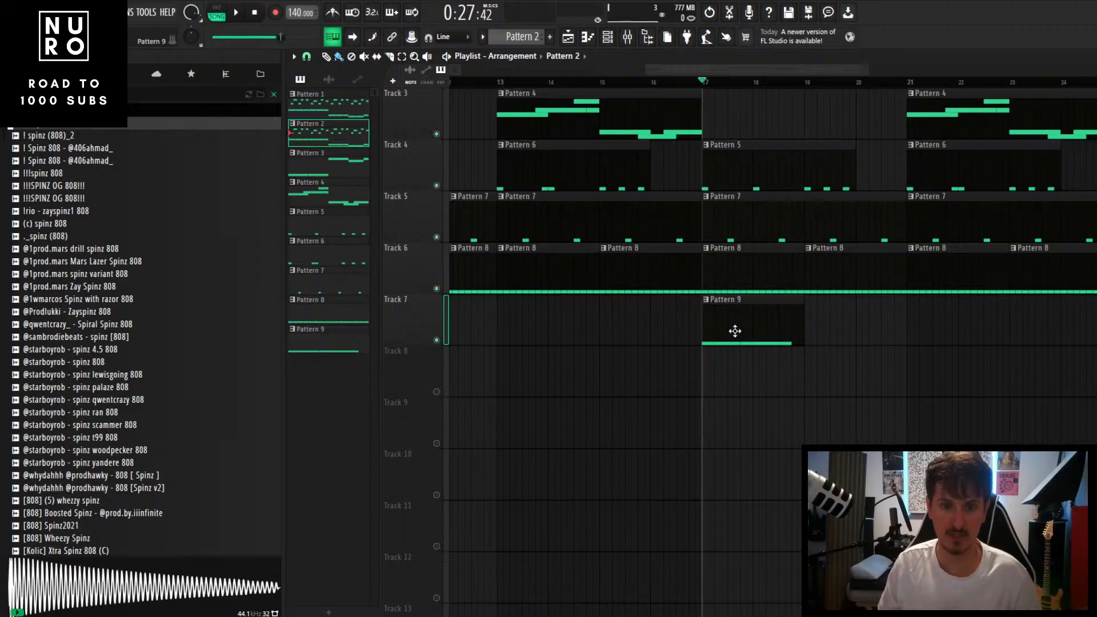
pyautogui.doubleClick(734, 329)
pyautogui.rightClick(615, 391)
pyautogui.hotkey('ctrl', 'v')
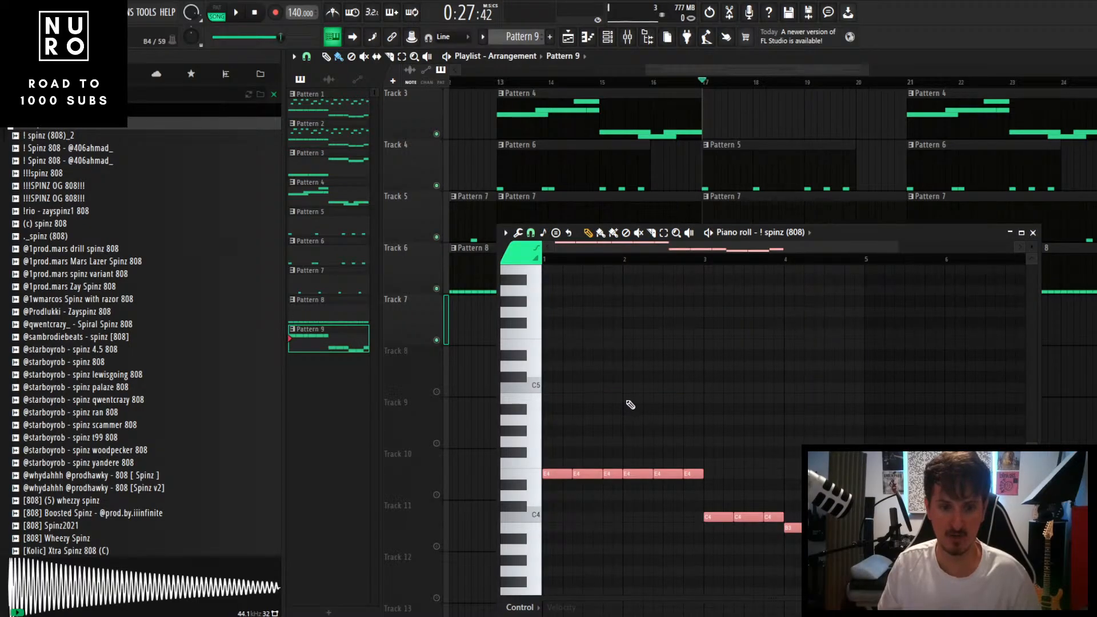
# Step: Transpose all pasted 808 notes up one octave and clear the note and time selections
pyautogui.hotkey('ctrl', 'a')
pyautogui.hotkey('ctrl', 'a')
pyautogui.hotkey('ctrl', 'Up')
pyautogui.hotkey('ctrl', 'd')
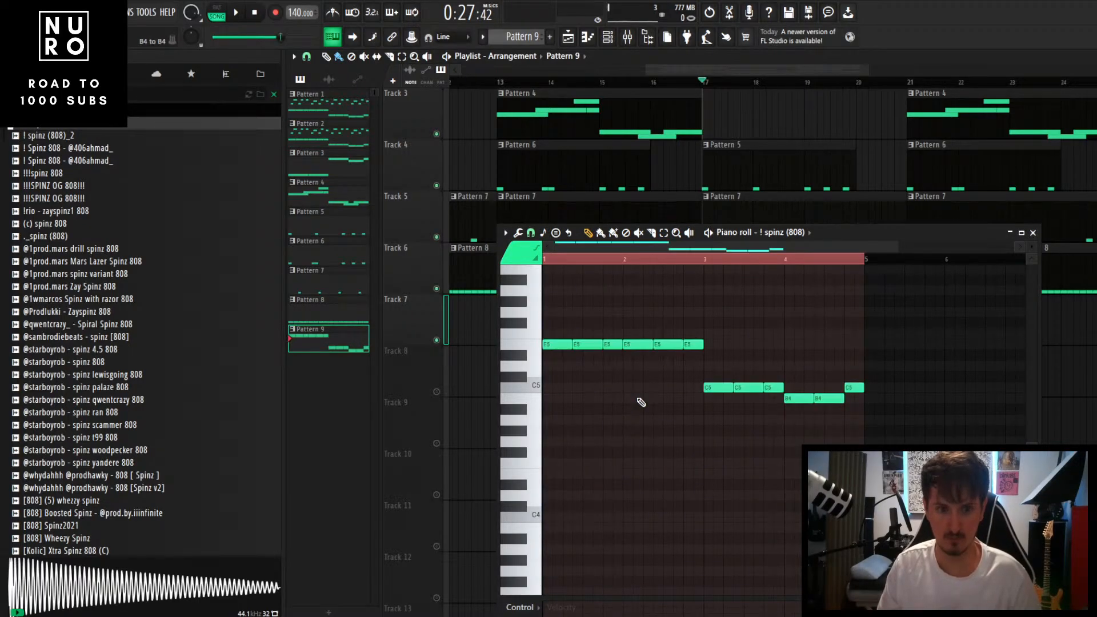
pyautogui.keyDown('ctrl'); pyautogui.click(627, 260); pyautogui.keyUp('ctrl')
pyautogui.scroll(2, 703, 354)
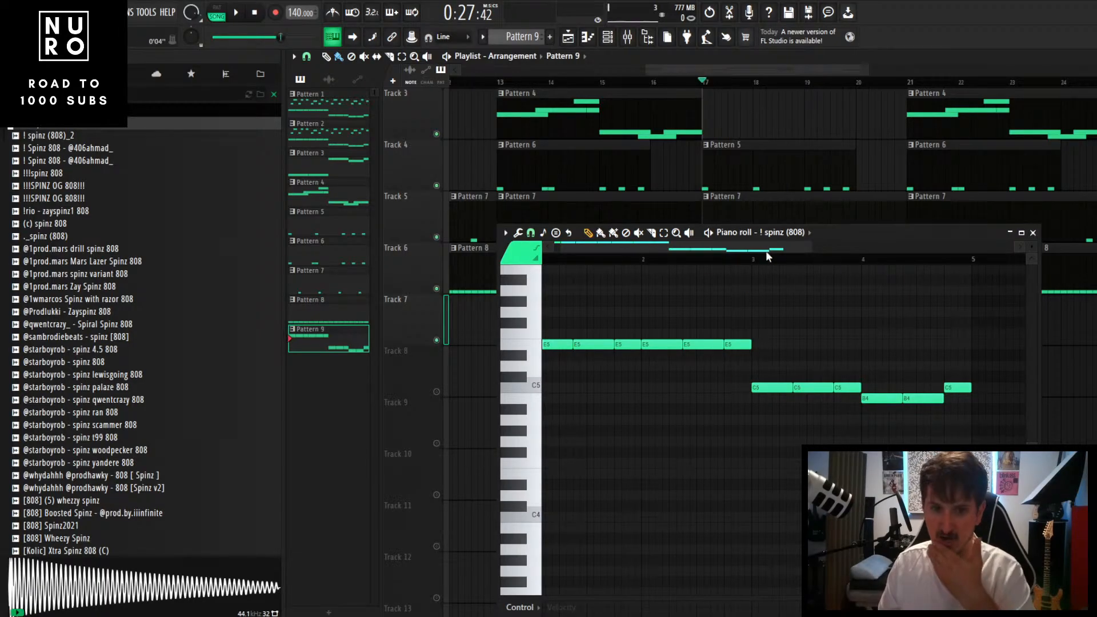
pyautogui.moveTo(768, 256); pyautogui.dragTo(737, 248)
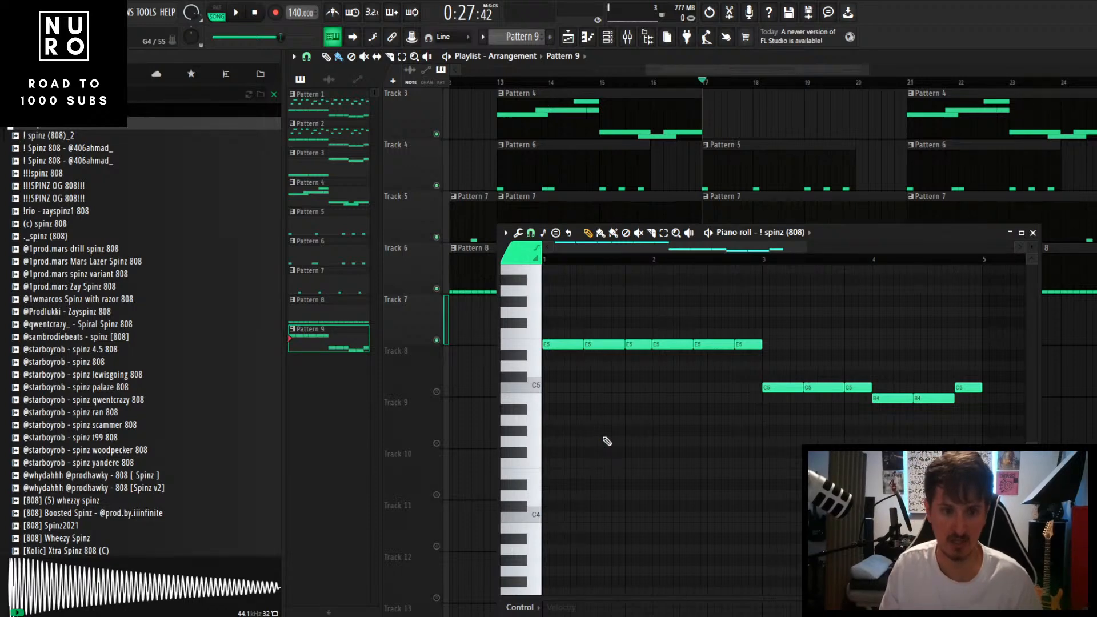
# Step: Audition the 808 line from bar 17, and solo Track 7 in the playlist with the piano roll closed
pyautogui.press('space')
pyautogui.scroll(-3, 607, 441)
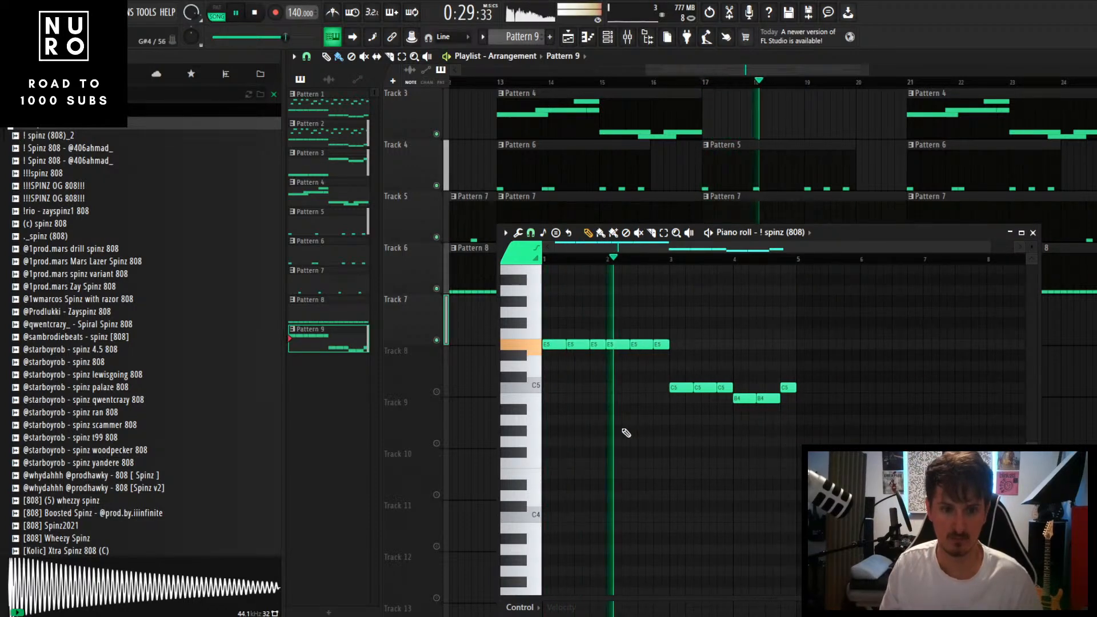
pyautogui.press('space')
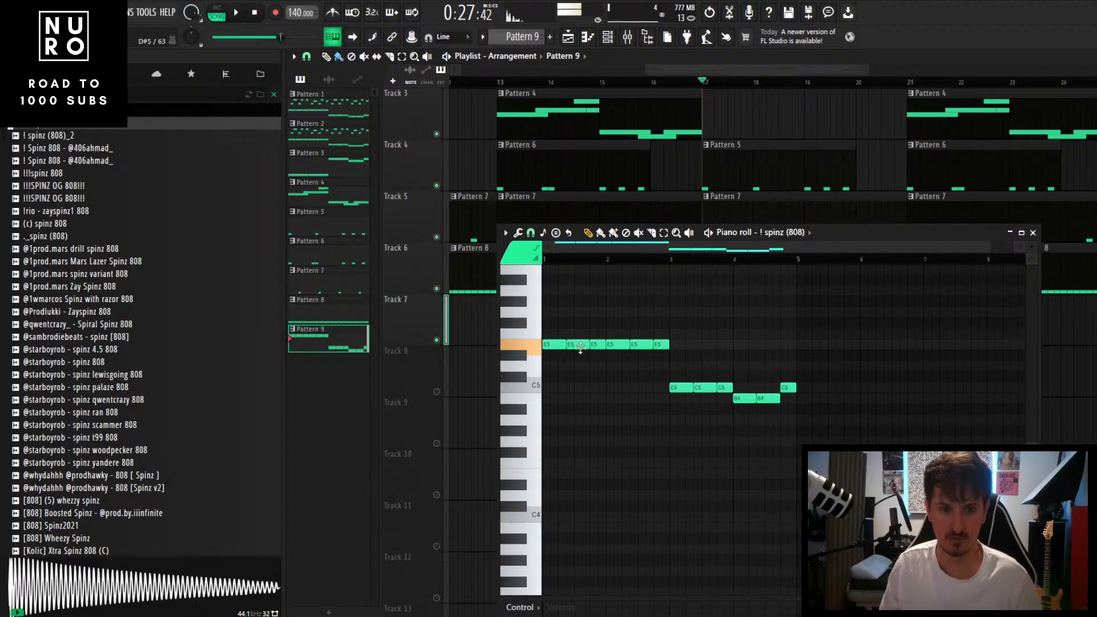
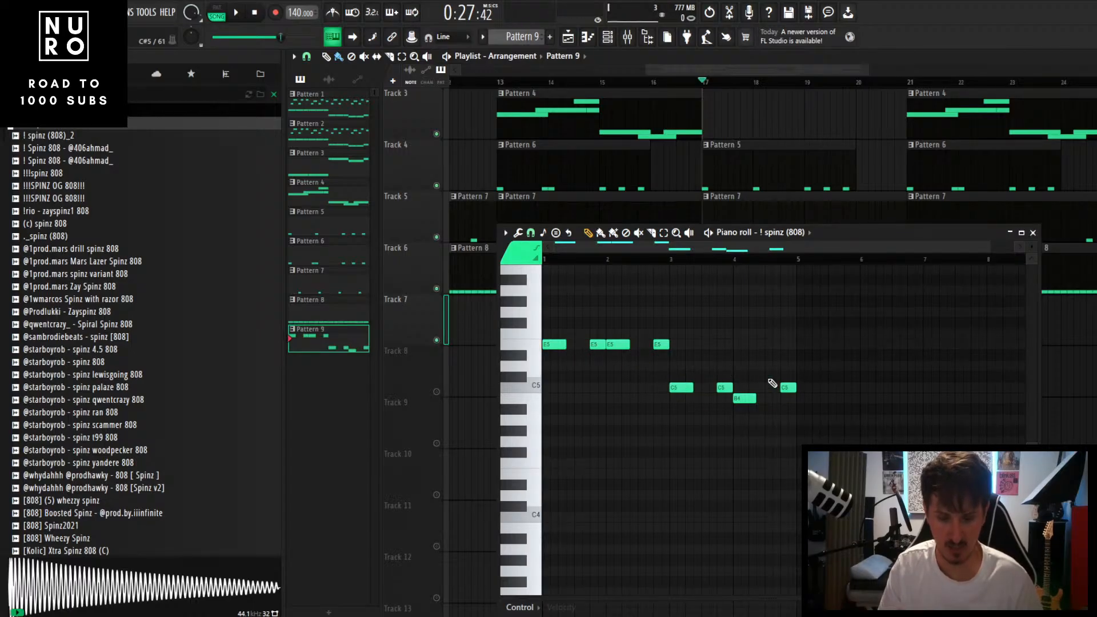
pyautogui.click(1033, 233)
pyautogui.rightClick(441, 341)
pyautogui.rightClick(438, 340)
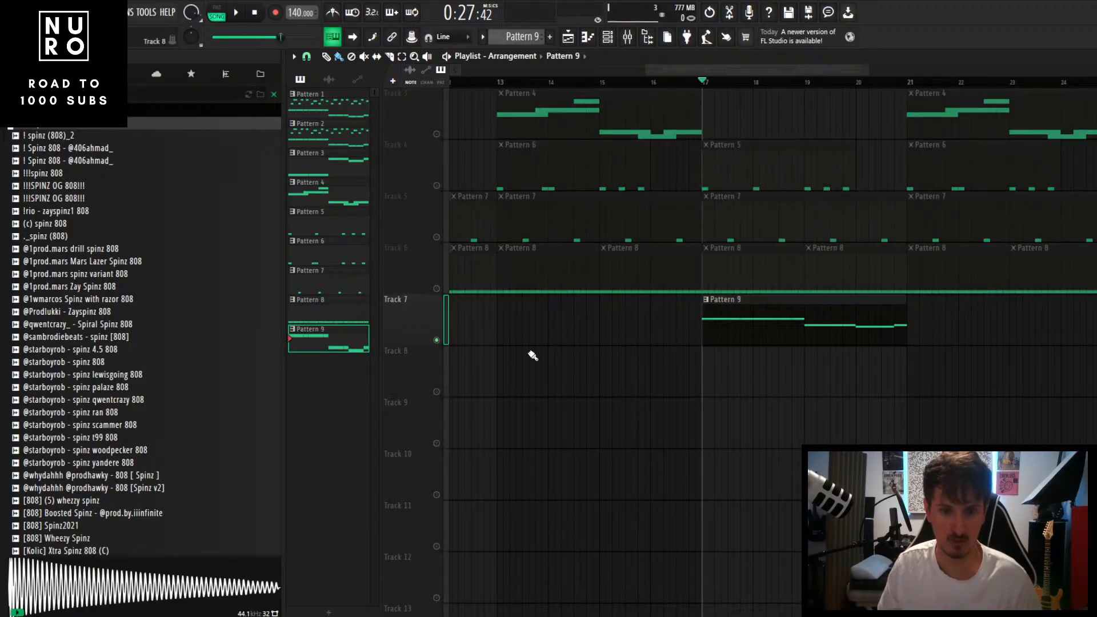
# Step: Isolate the 808 on Track 7 in the playlist, play it from bar 17 and check its signal in the mixer
pyautogui.scroll(2, 507, 356)
pyautogui.rightClick(444, 444)
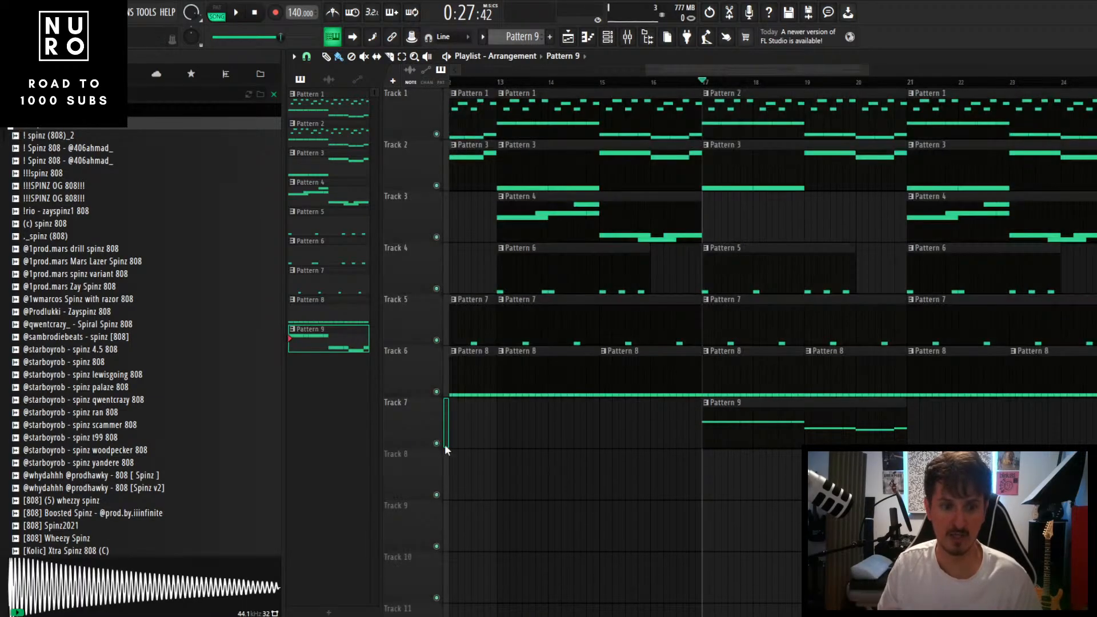
pyautogui.rightClick(438, 393)
pyautogui.rightClick(442, 341)
pyautogui.rightClick(439, 238)
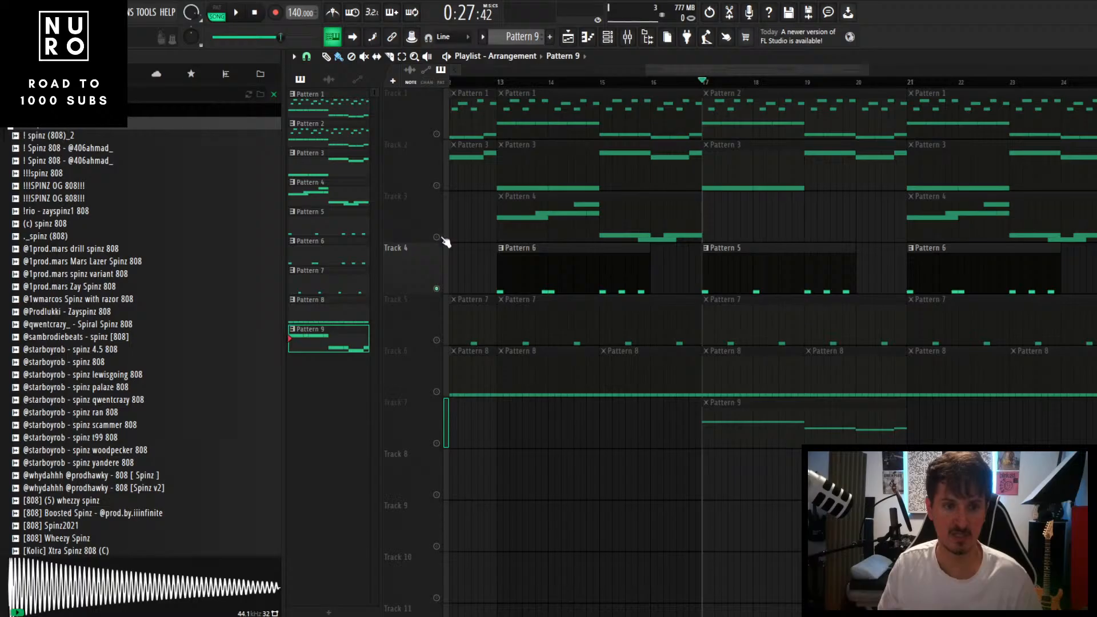
pyautogui.rightClick(439, 443)
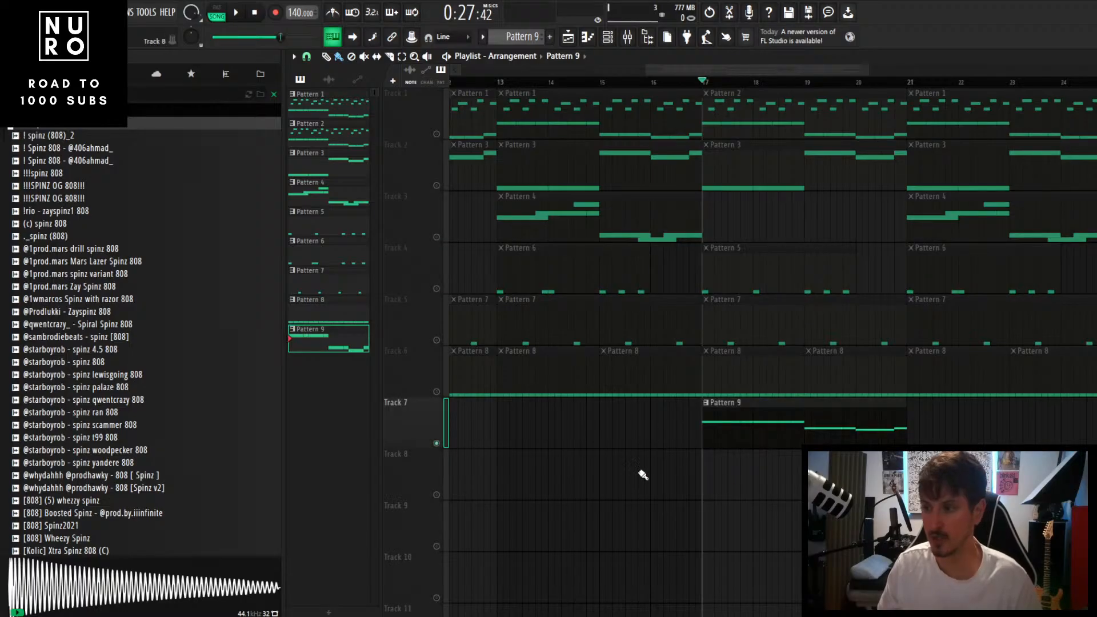
pyautogui.press('space')
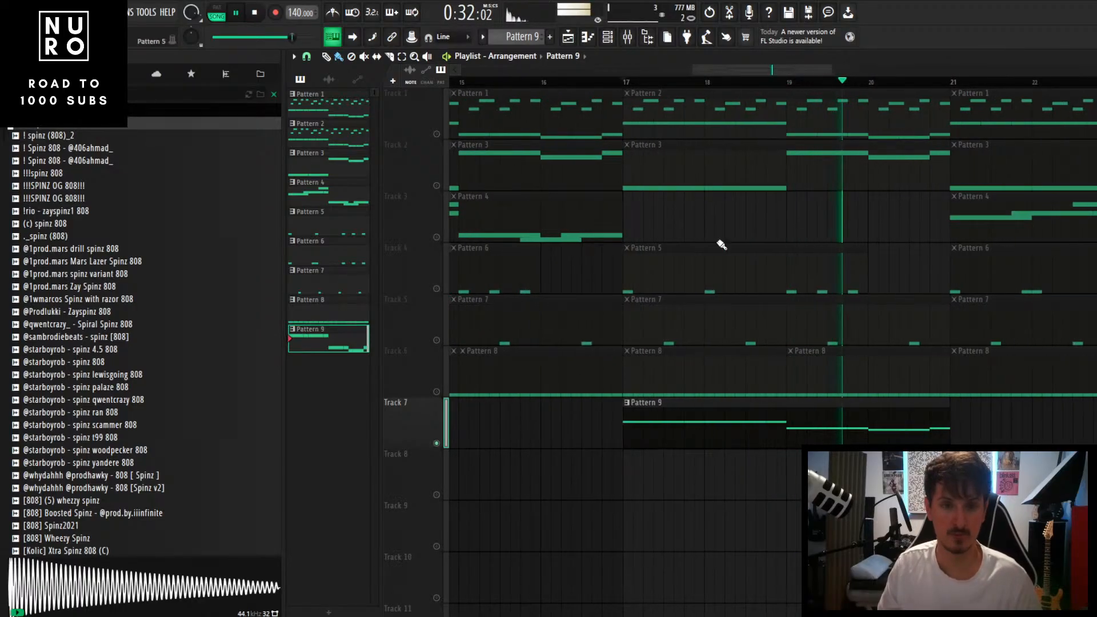
pyautogui.press('space')
pyautogui.click(627, 37)
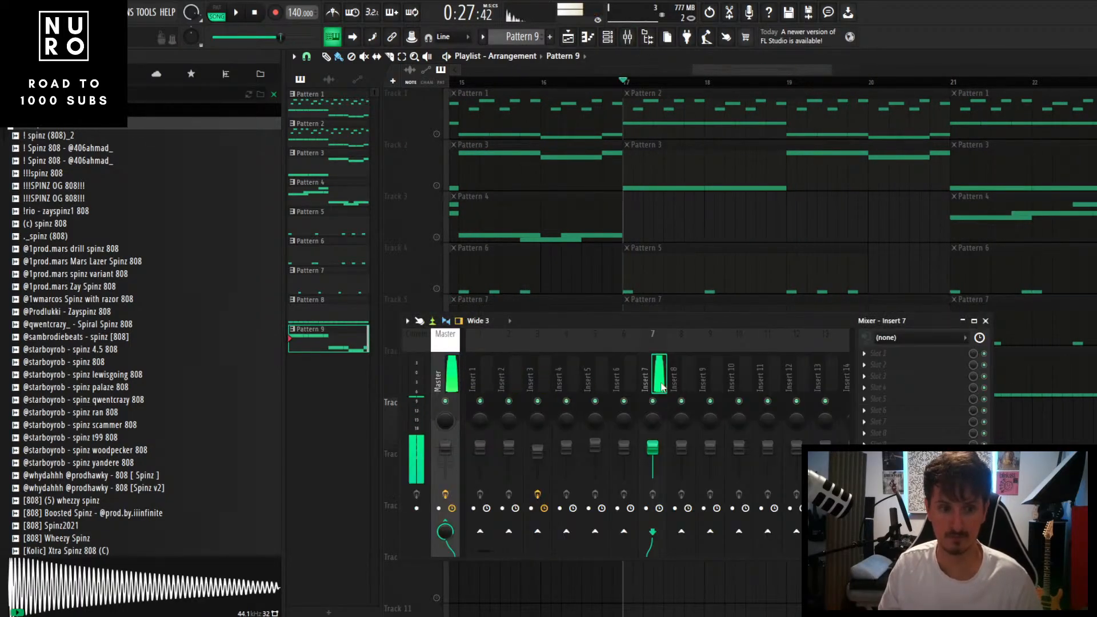
pyautogui.click(986, 321)
pyautogui.scroll(2, 680, 411)
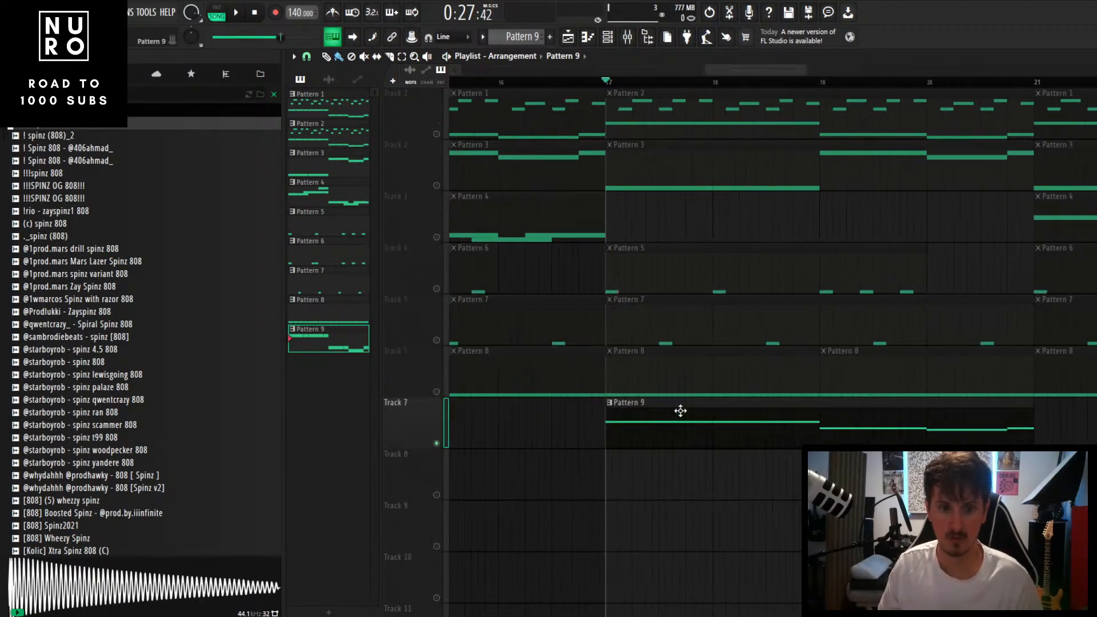
# Step: Enable Cut itself for the ! spinz (808) channel and close the channel rack
pyautogui.click(607, 37)
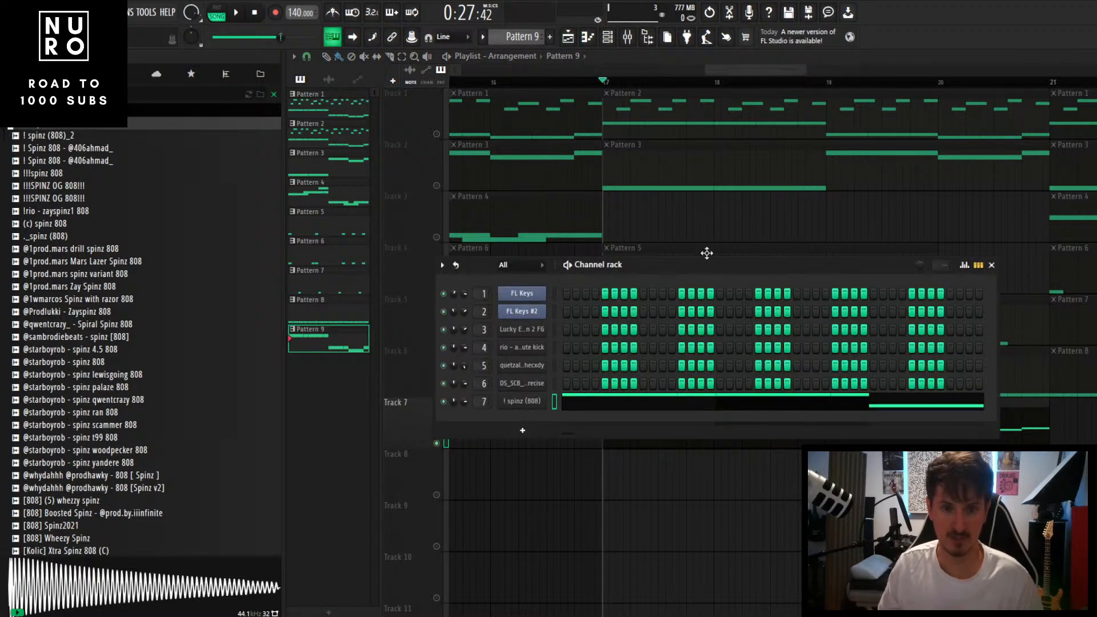
pyautogui.moveTo(712, 277); pyautogui.dragTo(658, 521)
pyautogui.doubleClick(652, 438)
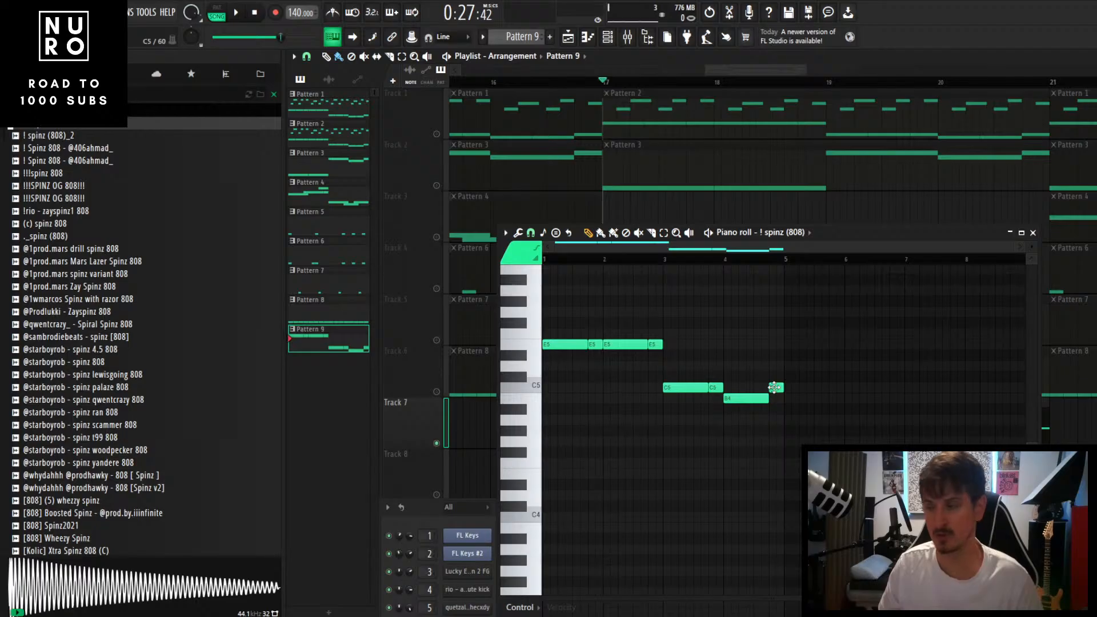
pyautogui.click(1034, 234)
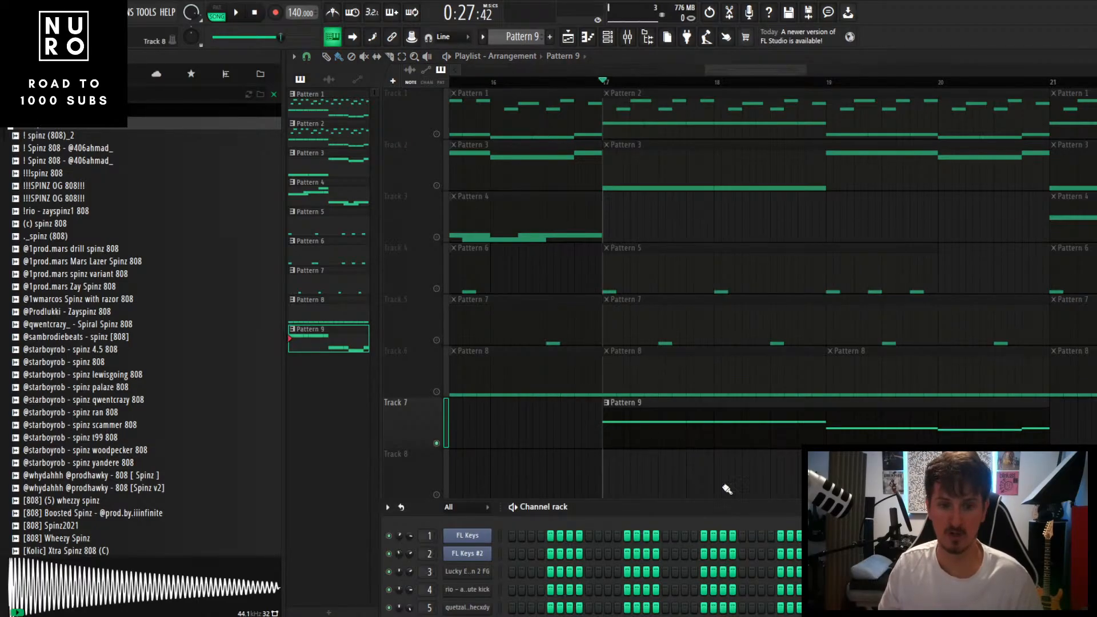
pyautogui.moveTo(716, 494); pyautogui.dragTo(783, 317)
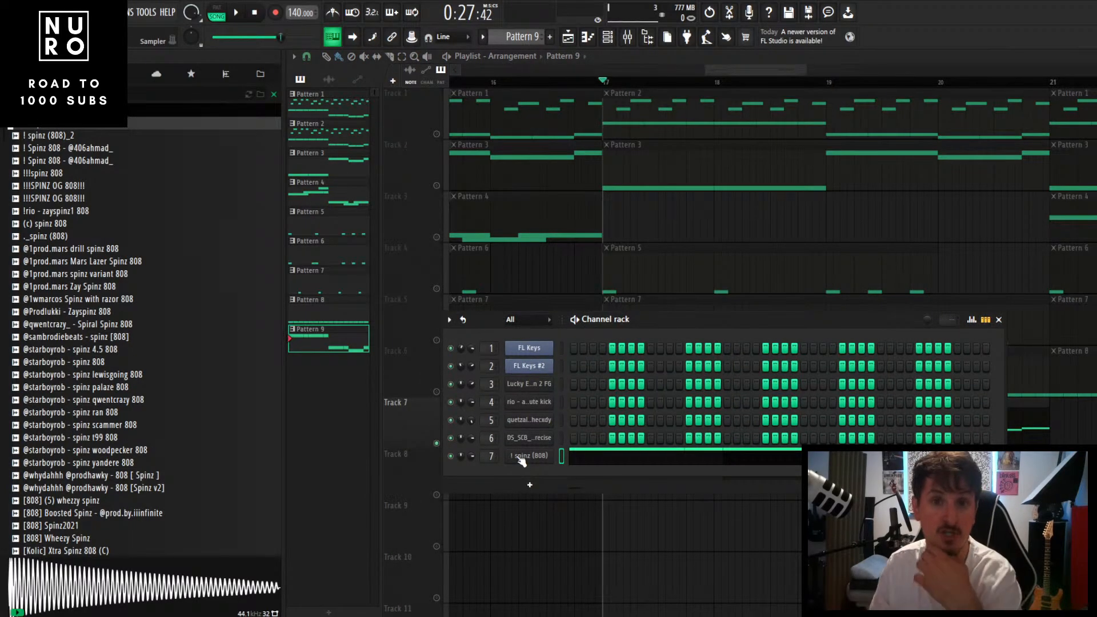
pyautogui.rightClick(521, 457)
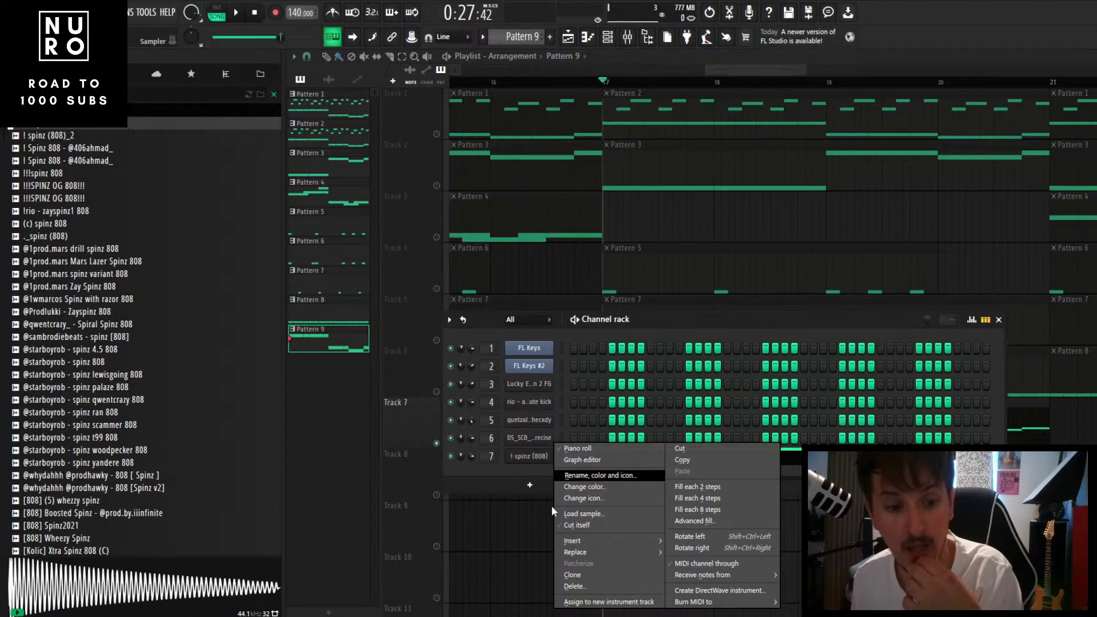
pyautogui.click(587, 526)
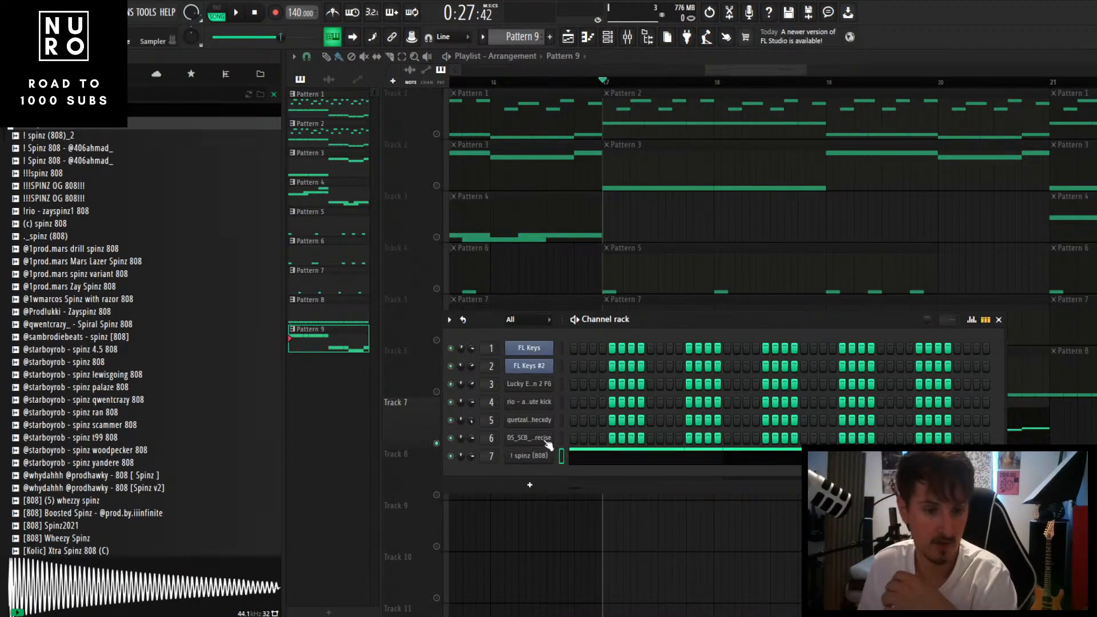
pyautogui.rightClick(528, 461)
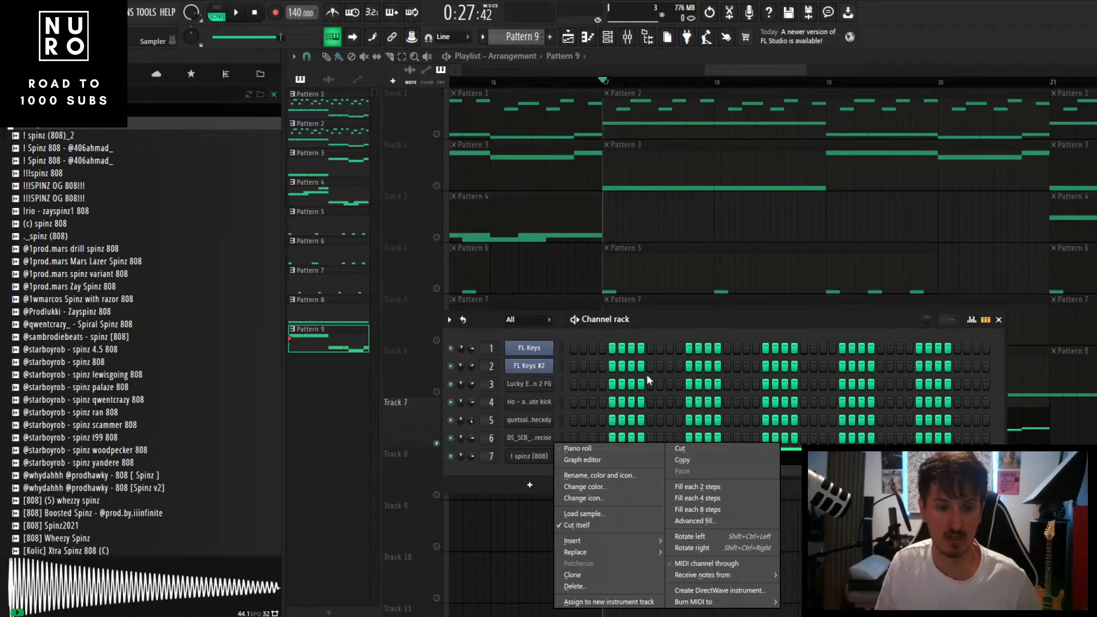
pyautogui.click(999, 320)
# Step: Audition the Pattern 9 notes of ! spinz (808) in the piano roll from bar 17, and close it
pyautogui.doubleClick(651, 436)
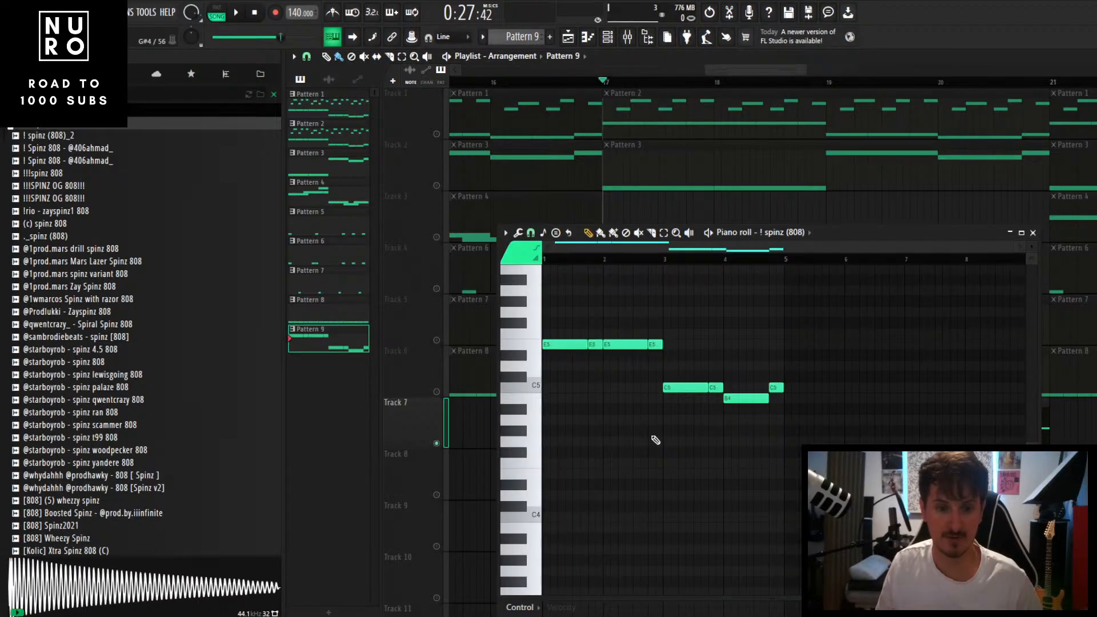
pyautogui.press('space')
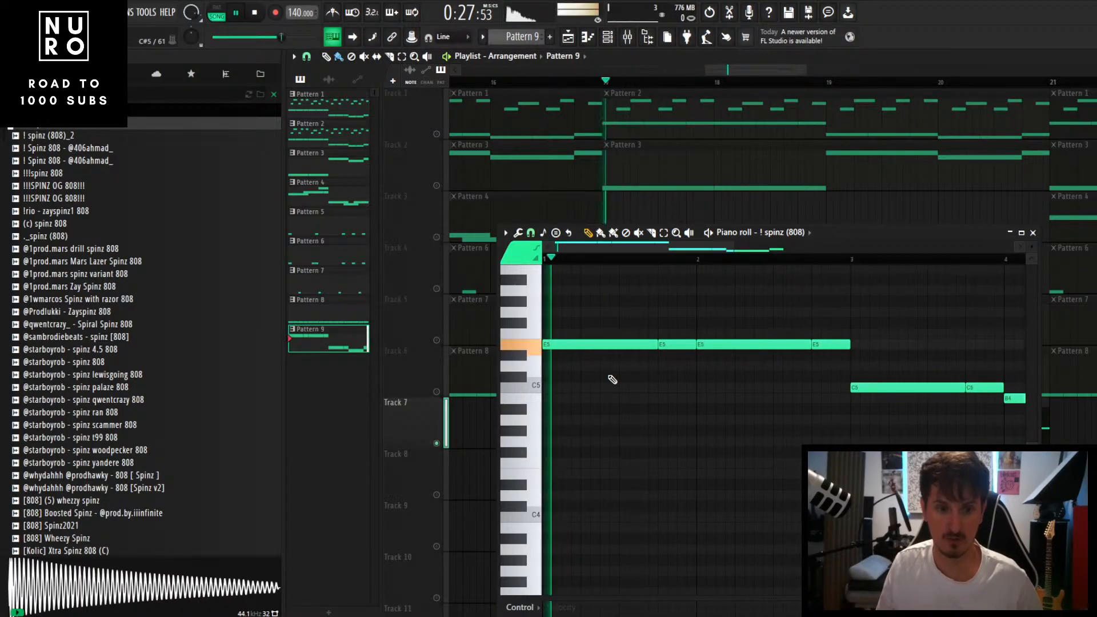
pyautogui.scroll(-4, 609, 381)
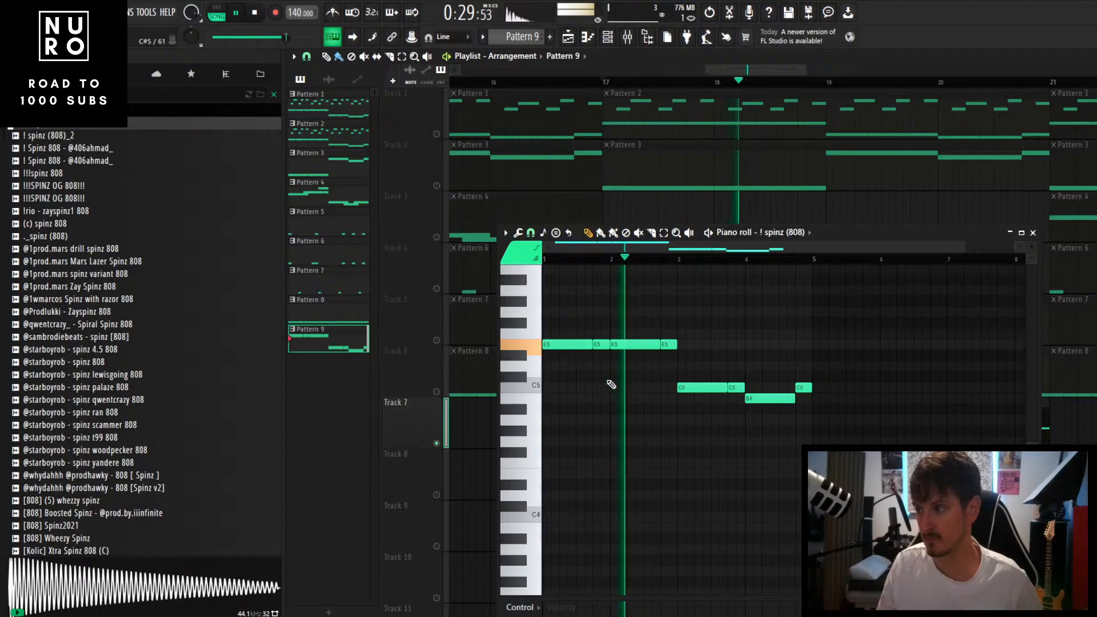
pyautogui.scroll(-1, 652, 417)
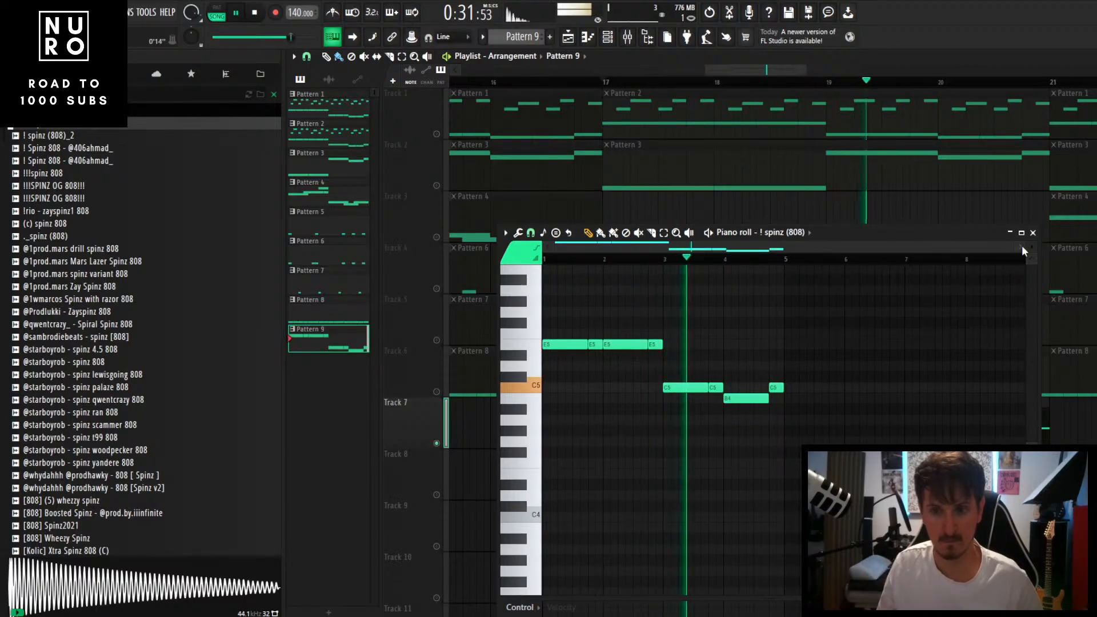
pyautogui.click(1034, 233)
# Step: Stop playback and duplicate the Pattern 9 clip on Track 7 so the copy starts at bar 21
pyautogui.scroll(-4, 676, 369)
pyautogui.scroll(-1, 730, 404)
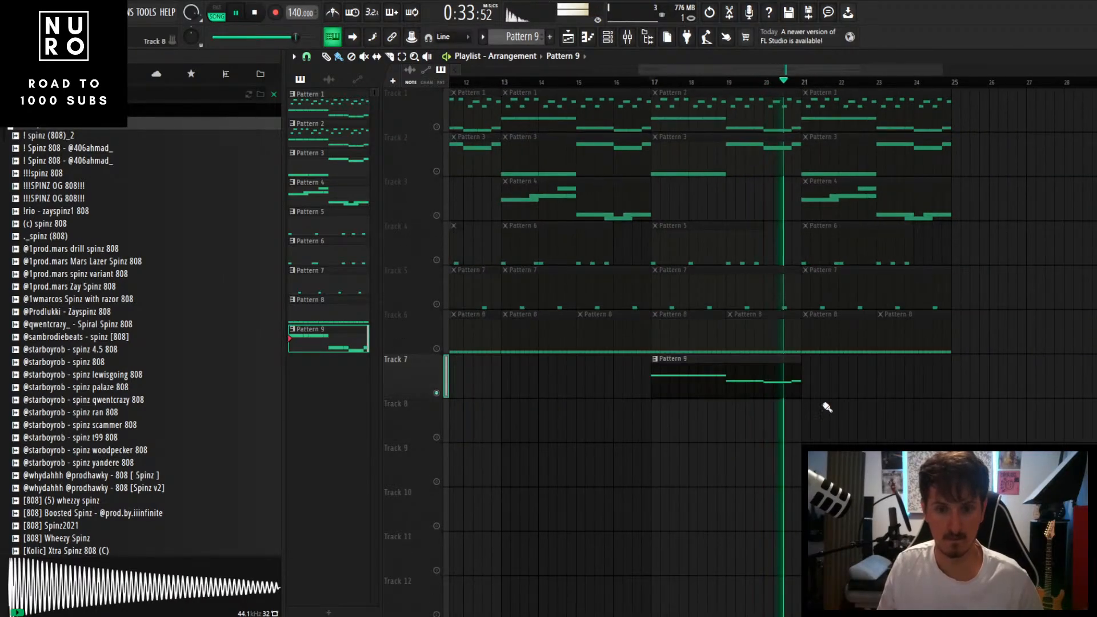
pyautogui.press('space')
pyautogui.click(729, 386)
pyautogui.hotkey('ctrl', 'b')
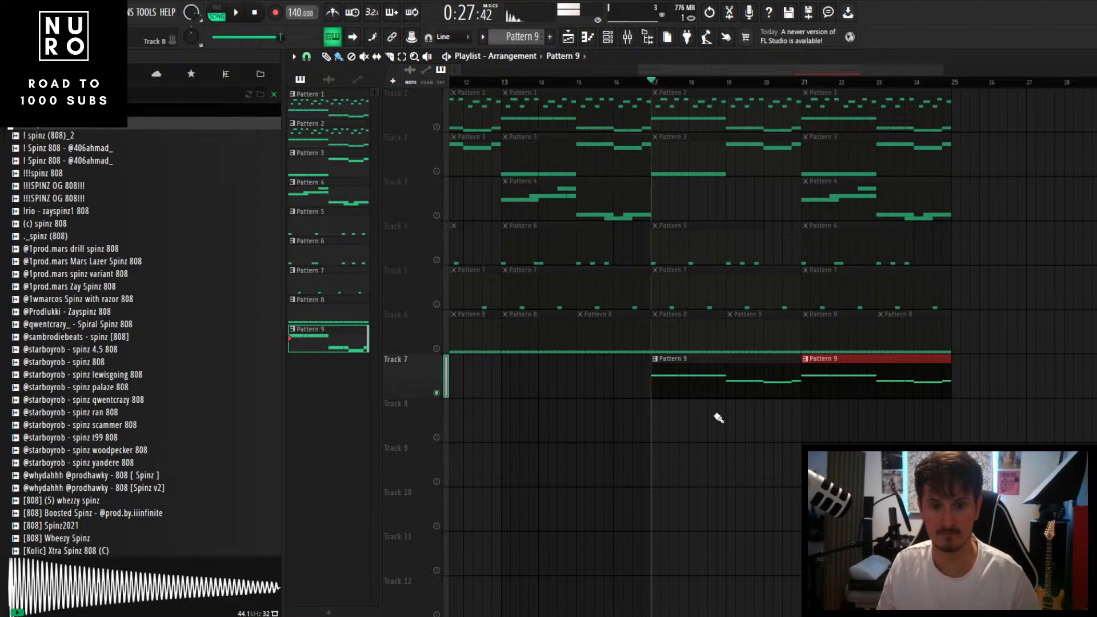
# Step: Play the soloed 808 line again from bar 17 while reviewing the Pattern 9 notes in the piano roll
pyautogui.press('space')
pyautogui.scroll(2, 718, 377)
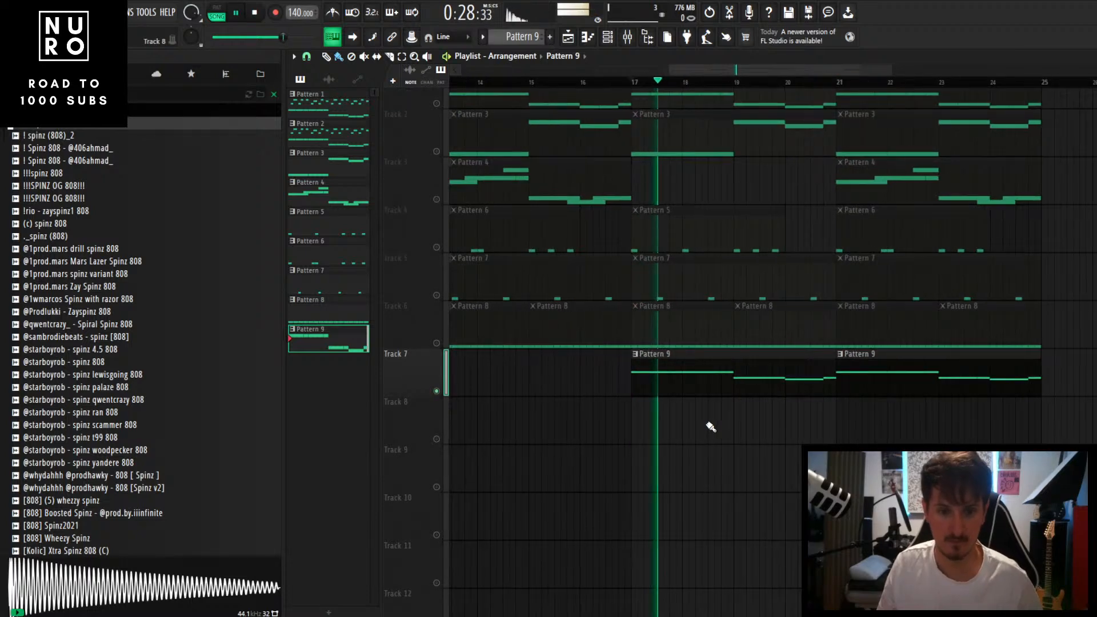
pyautogui.doubleClick(718, 369)
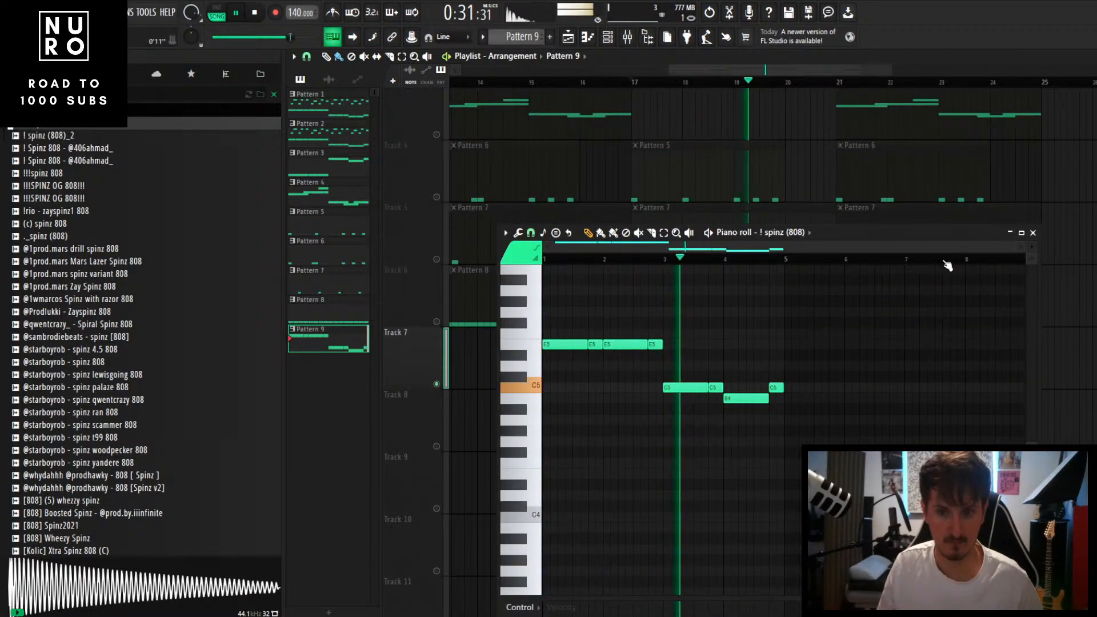
pyautogui.press('F7')
pyautogui.press('space')
# Step: Set the time-stretching mode of the ! spinz (808) sampler to Stretch, start playback and close the sampler
pyautogui.click(612, 37)
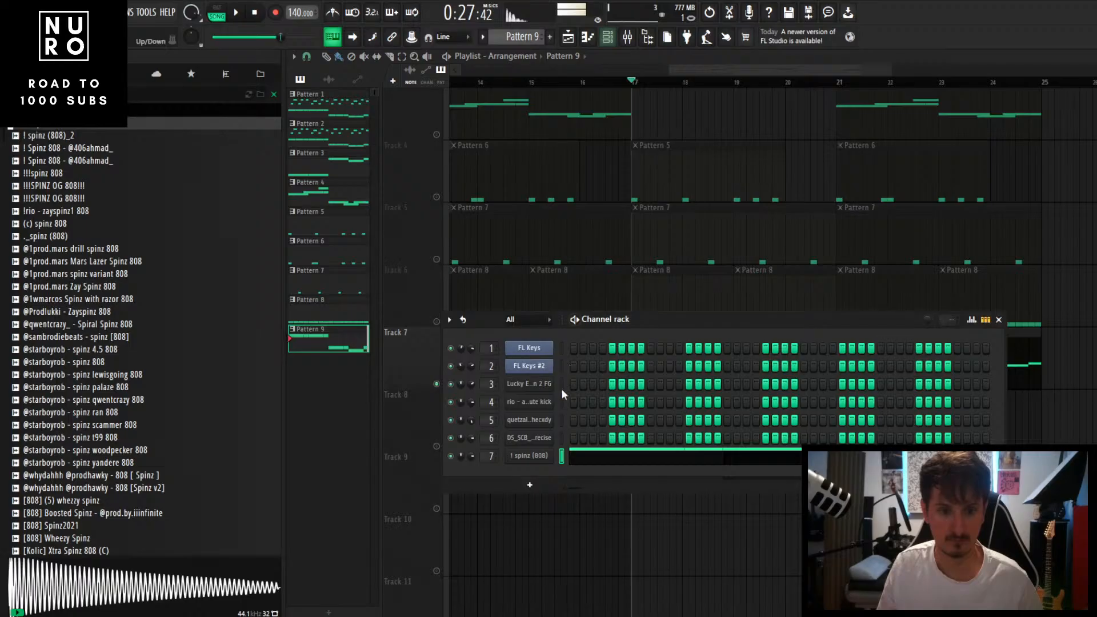
pyautogui.click(529, 456)
pyautogui.click(647, 317)
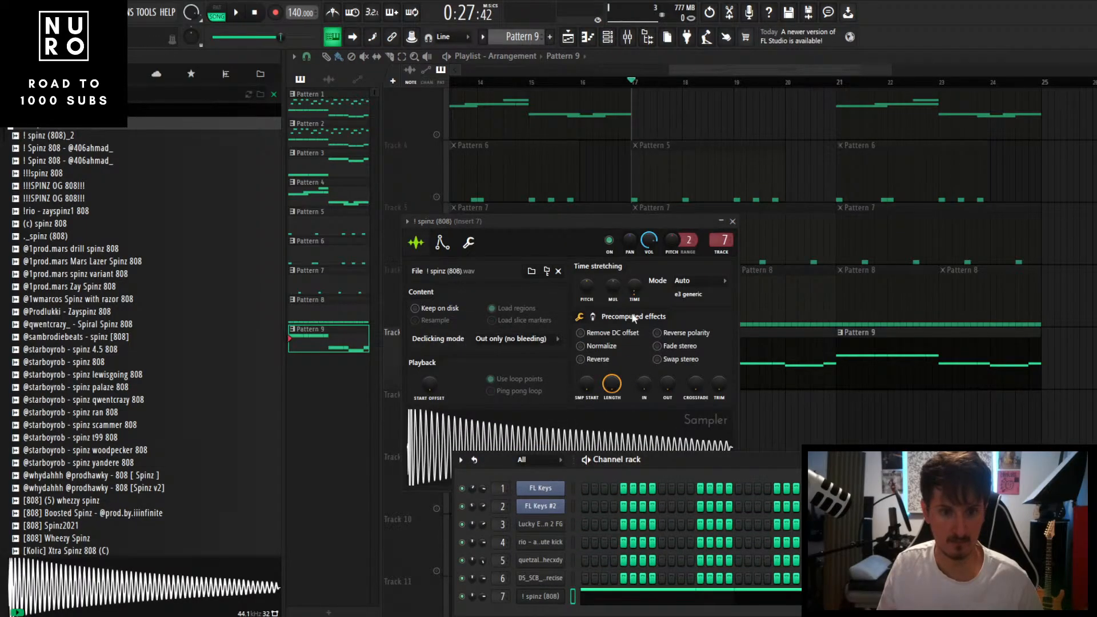
pyautogui.click(689, 283)
pyautogui.click(696, 314)
pyautogui.press('space')
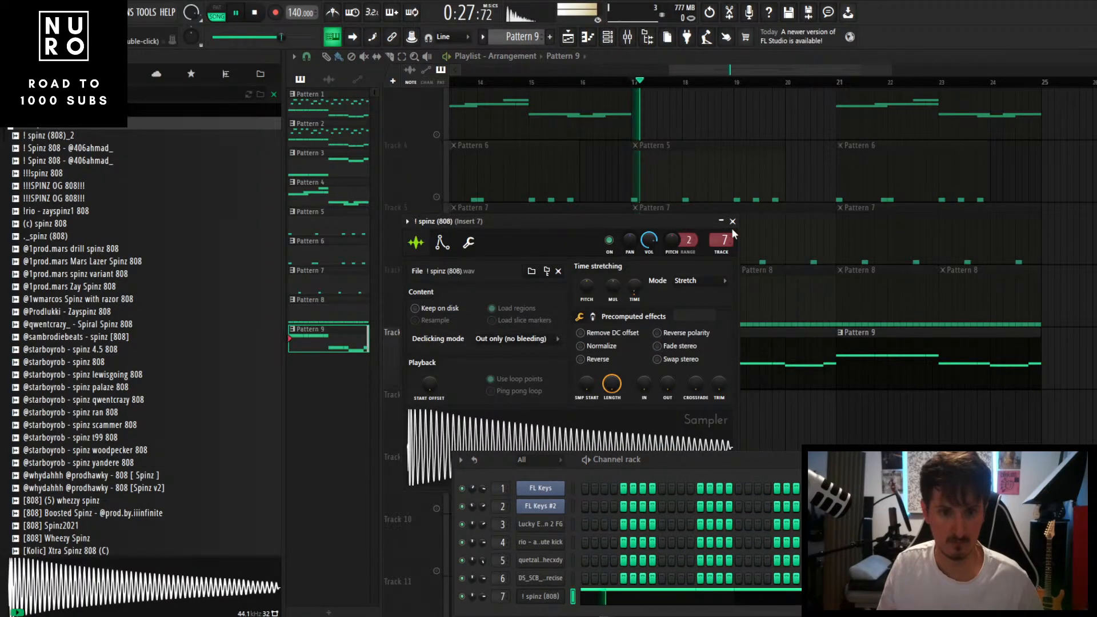
pyautogui.click(733, 222)
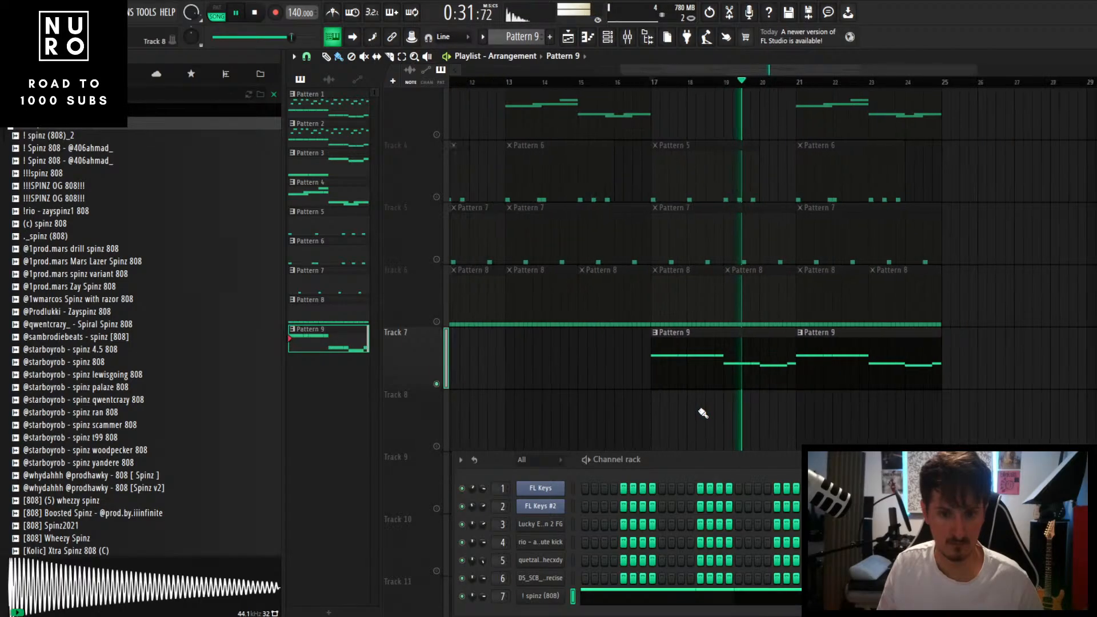
# Step: Stop playback and turn off the solo on Track 7 so all playlist tracks are active
pyautogui.scroll(-3, 703, 413)
pyautogui.scroll(-2, 703, 413)
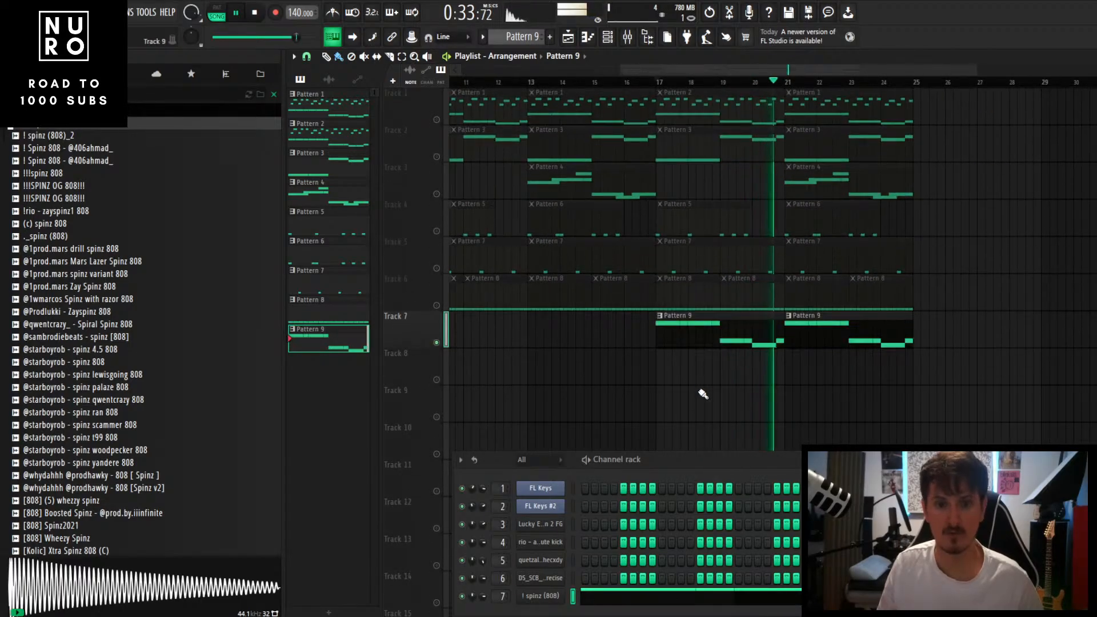
pyautogui.press('space')
pyautogui.rightClick(438, 305)
pyautogui.rightClick(437, 305)
pyautogui.scroll(-1, 643, 330)
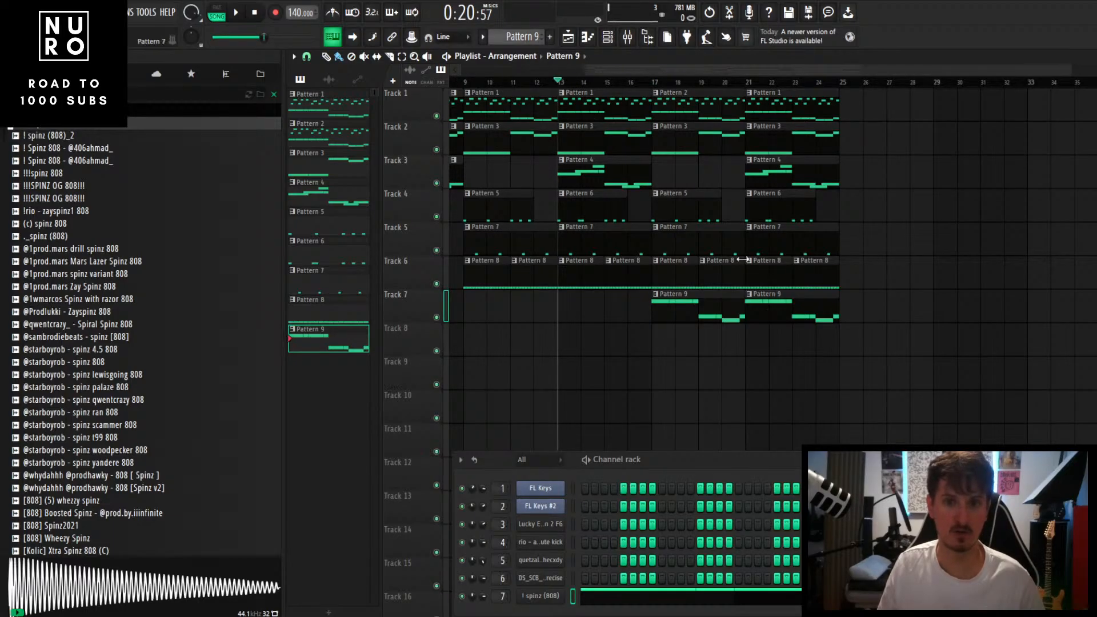
# Step: Open the mixer, close the channel rack and select the Master track
pyautogui.click(627, 37)
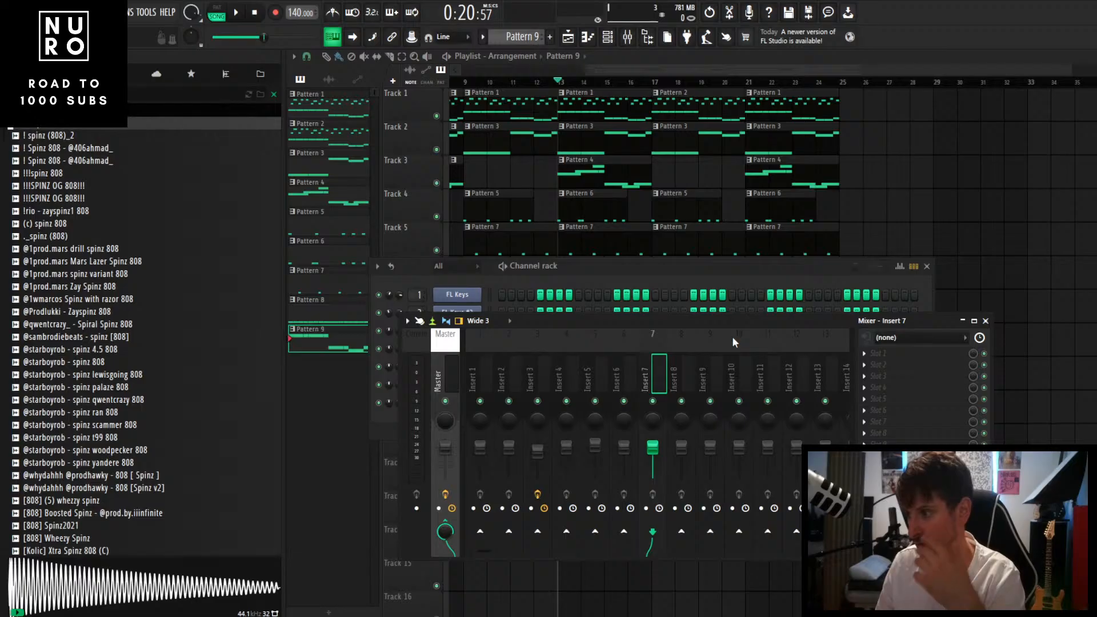
pyautogui.click(927, 266)
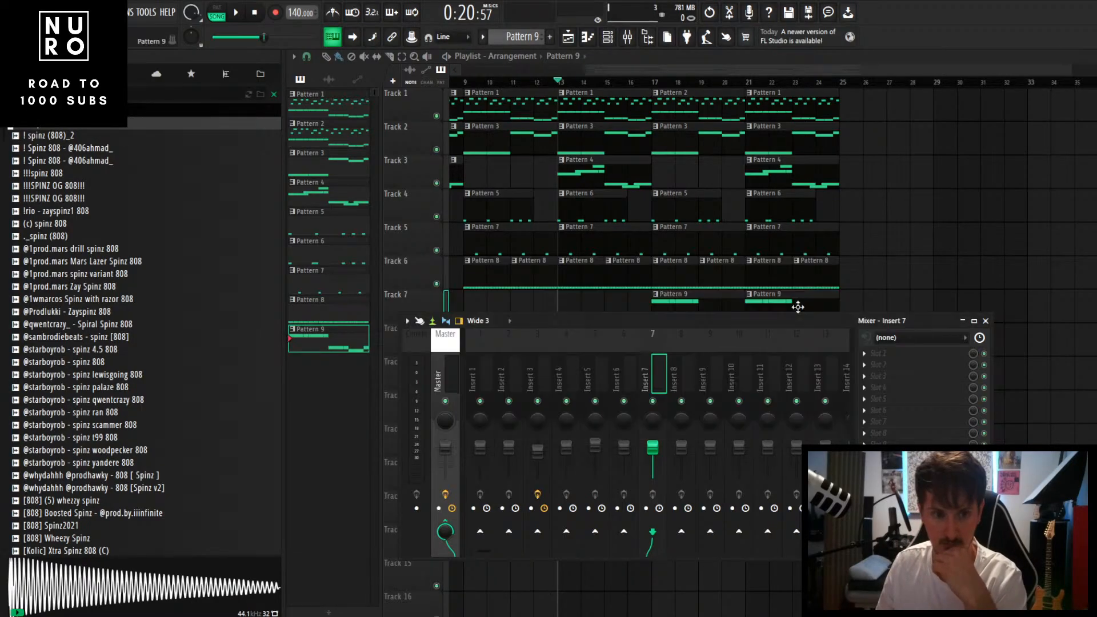
pyautogui.moveTo(649, 342); pyautogui.dragTo(637, 255)
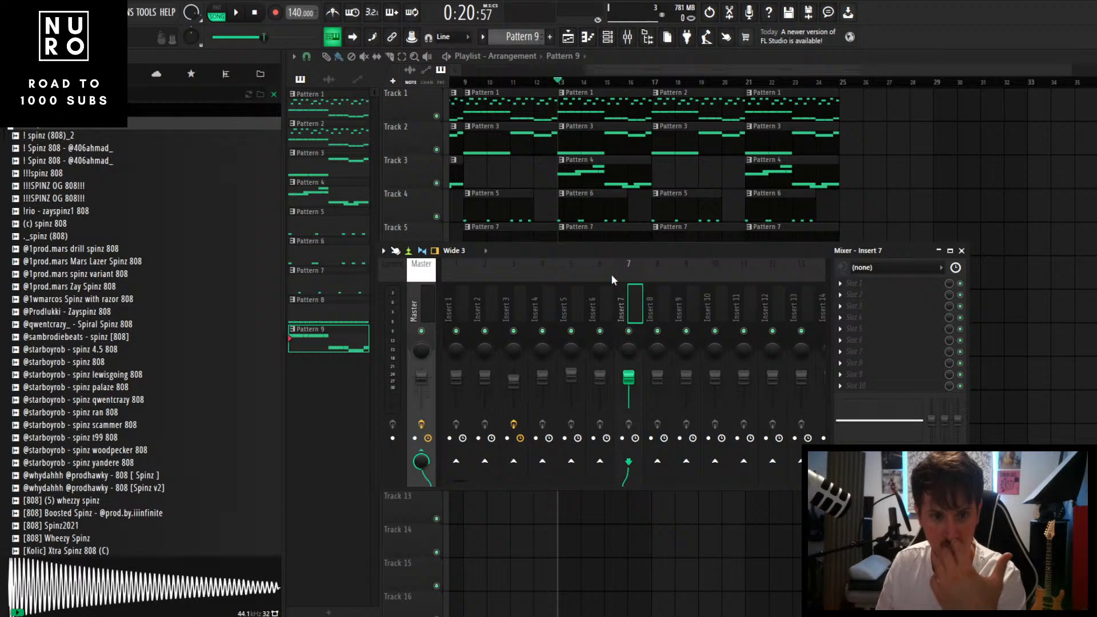
pyautogui.moveTo(638, 254); pyautogui.dragTo(645, 297)
pyautogui.click(440, 349)
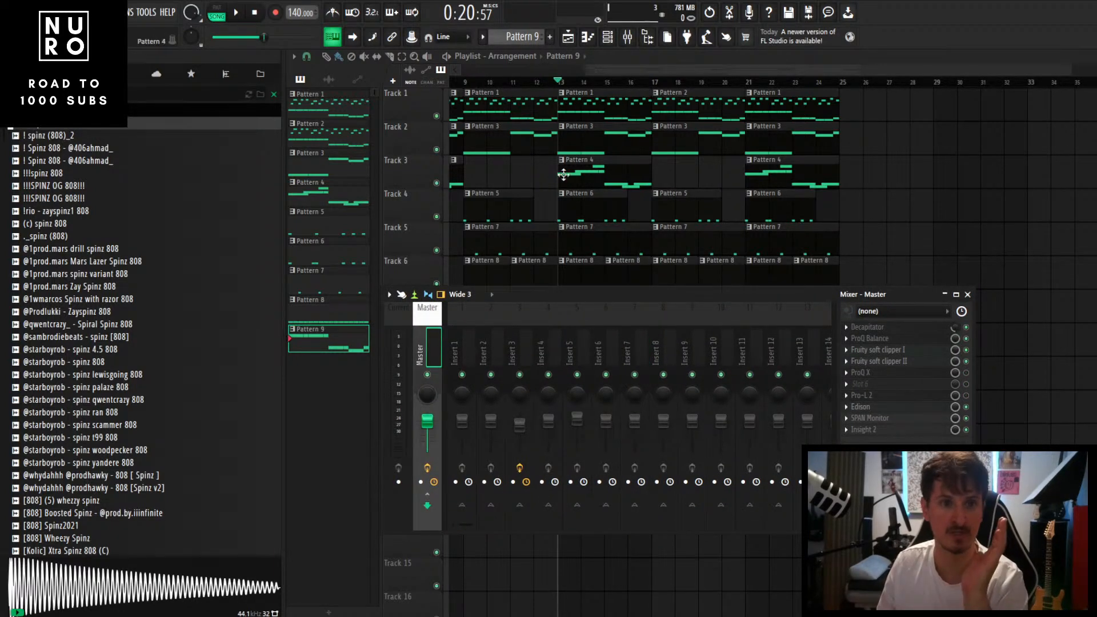
# Step: Play the full arrangement from bar 13 with the whole song and the mixer in view to judge the balance
pyautogui.moveTo(621, 71); pyautogui.dragTo(585, 73)
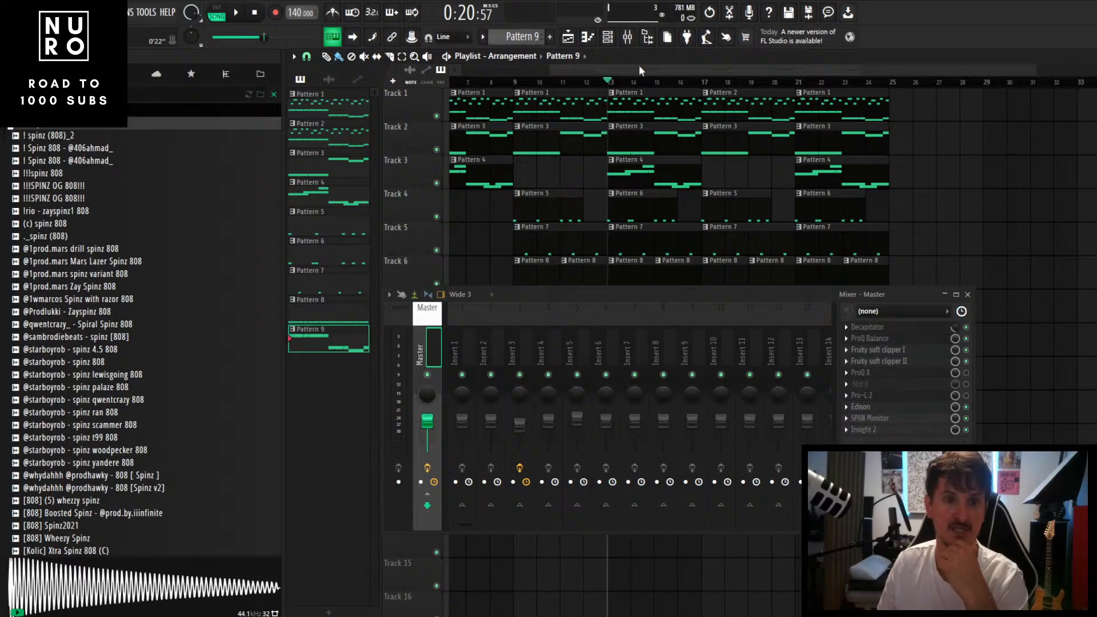
pyautogui.moveTo(639, 66); pyautogui.dragTo(464, 75)
pyautogui.moveTo(831, 294); pyautogui.dragTo(852, 417)
pyautogui.click(235, 15)
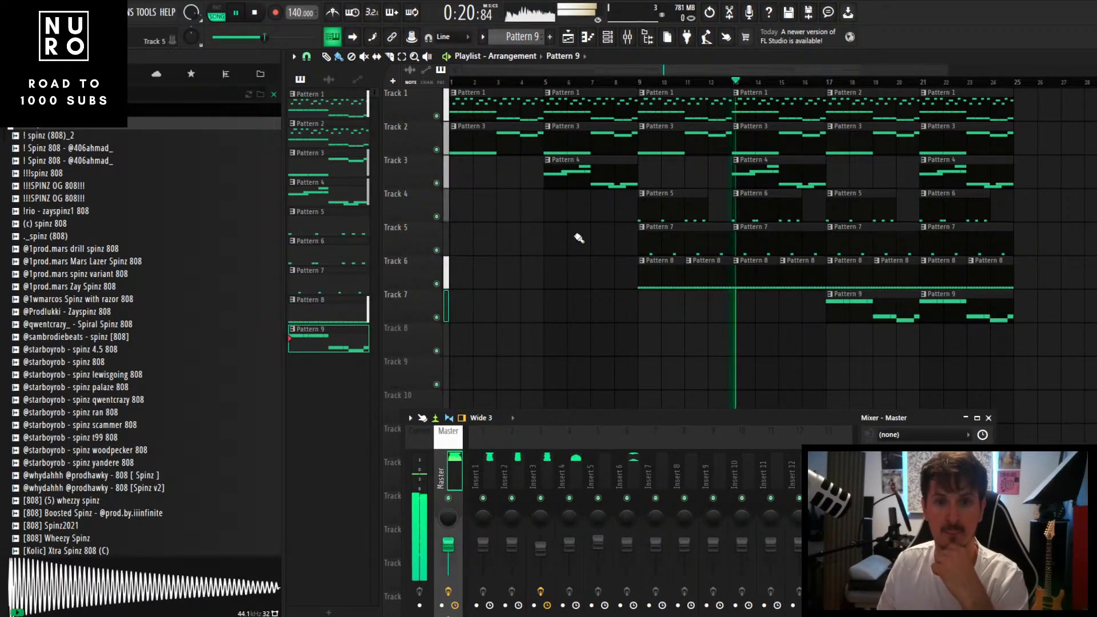
pyautogui.moveTo(811, 416); pyautogui.dragTo(826, 257)
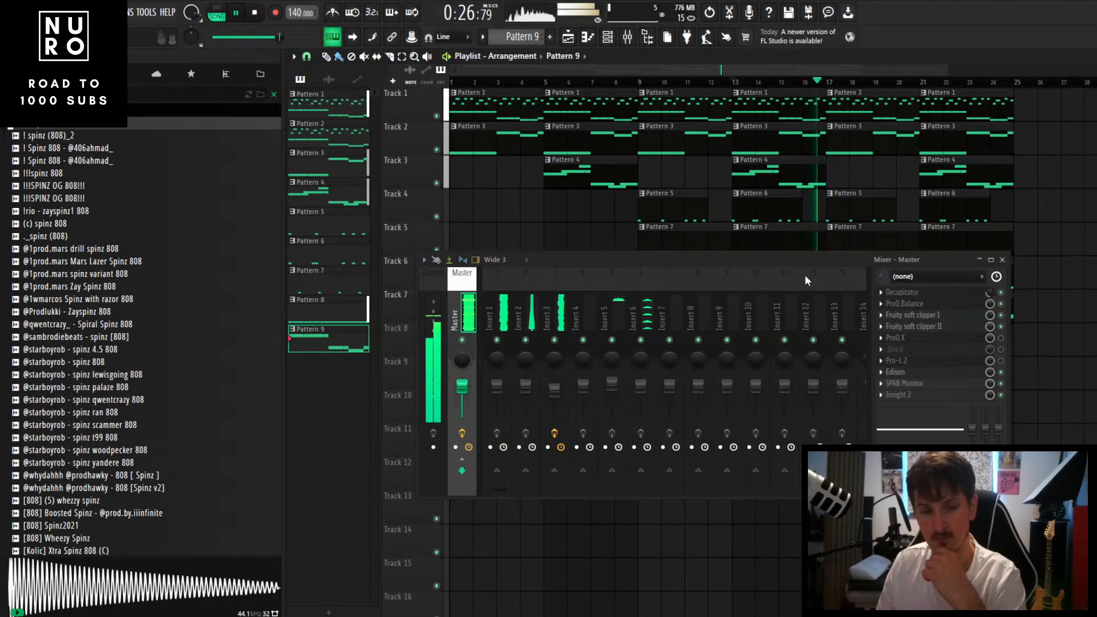
pyautogui.moveTo(856, 263); pyautogui.dragTo(892, 380)
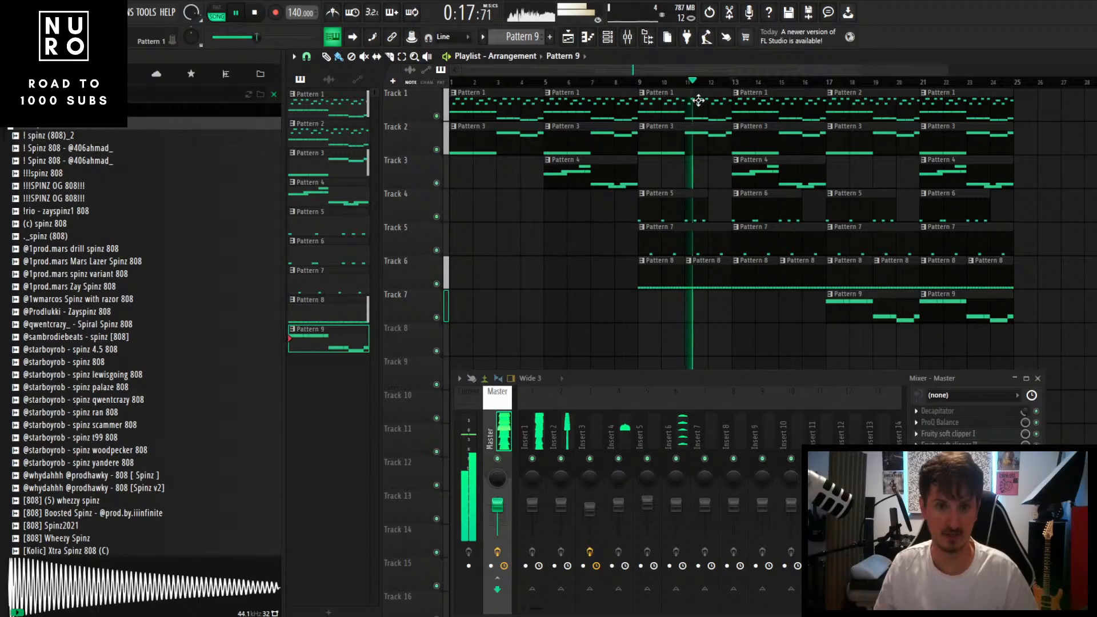
pyautogui.click(628, 43)
pyautogui.click(628, 43)
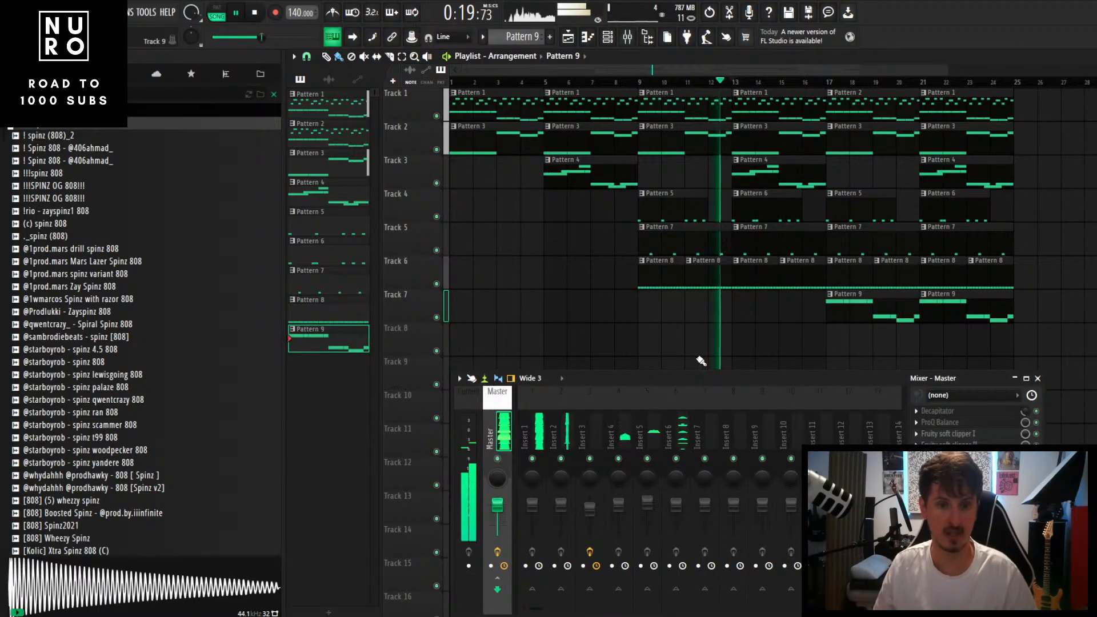
pyautogui.moveTo(702, 378); pyautogui.dragTo(657, 199)
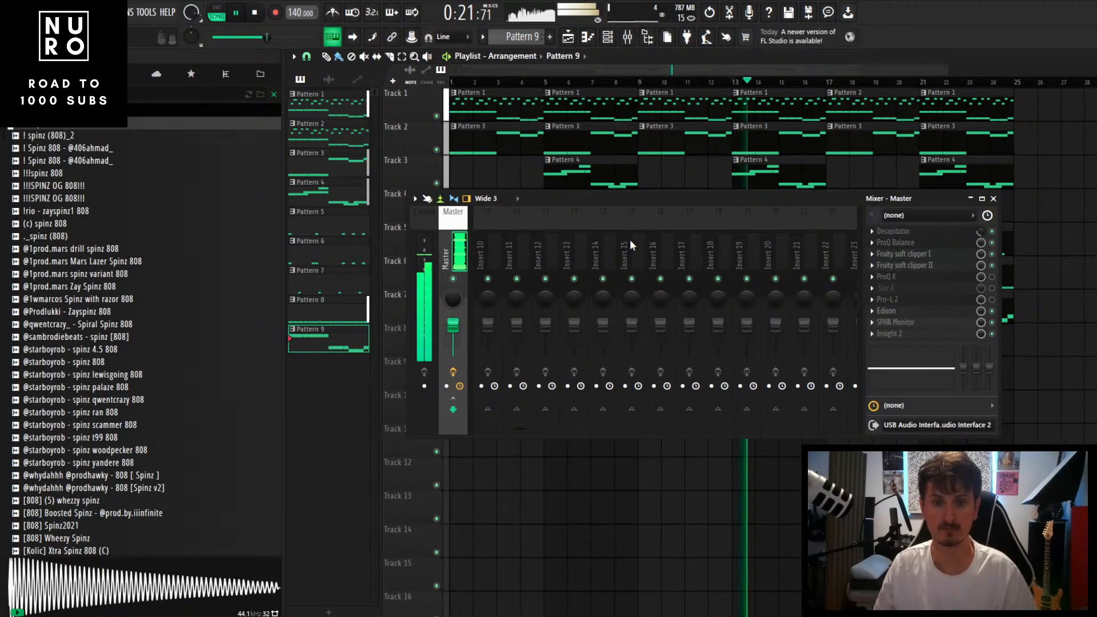